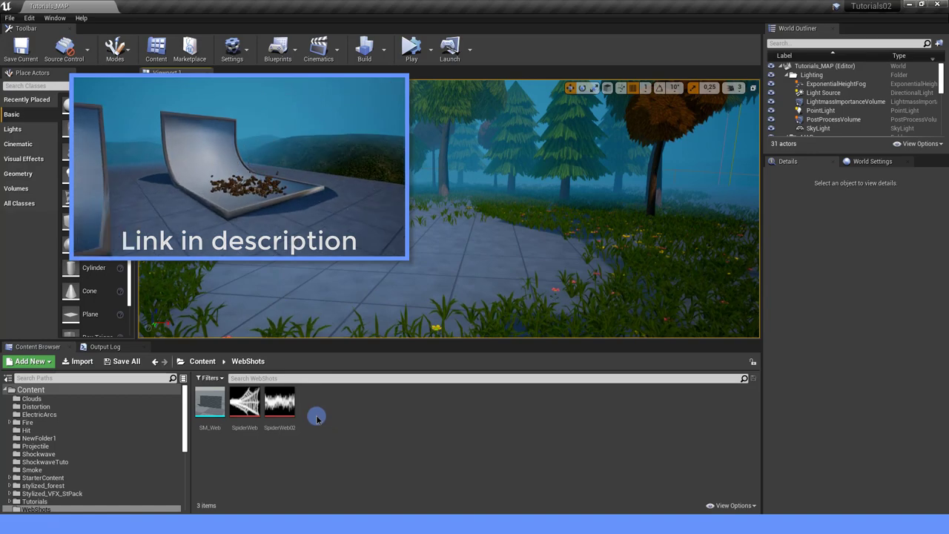
Step: Preview the SpiderWeb02 and SpiderWeb textures and the SM_Web mesh, then close each
double_click(288, 408)
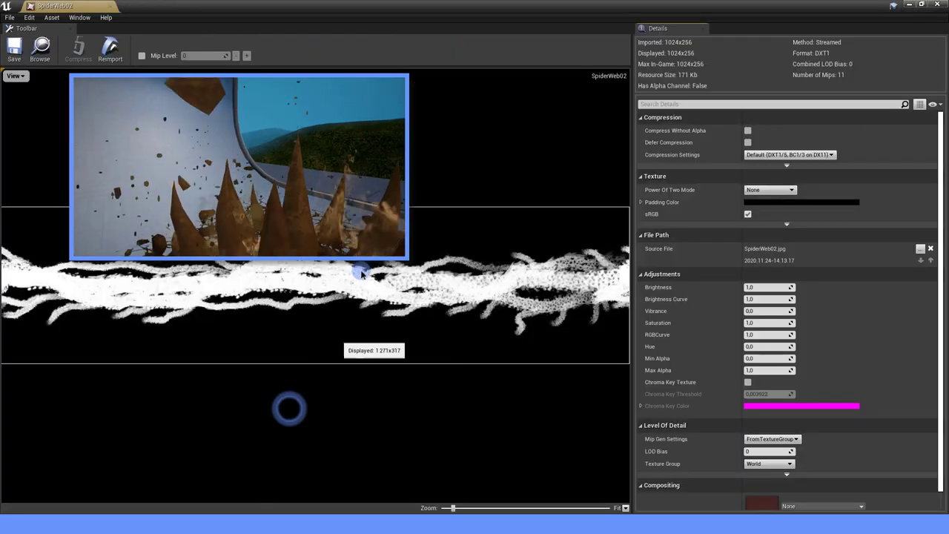
scroll(361, 273, "down", 5)
scroll(338, 266, "up", 2)
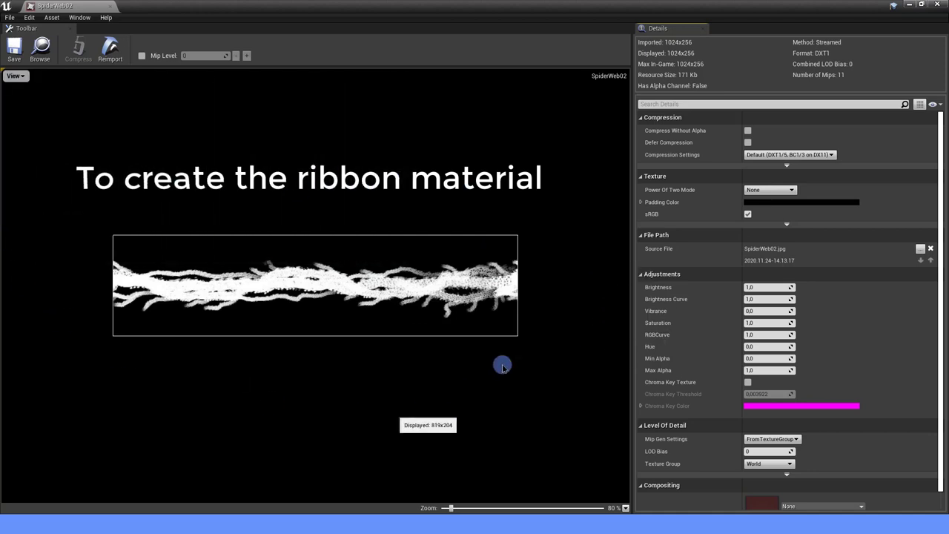
left_click(111, 7)
double_click(247, 404)
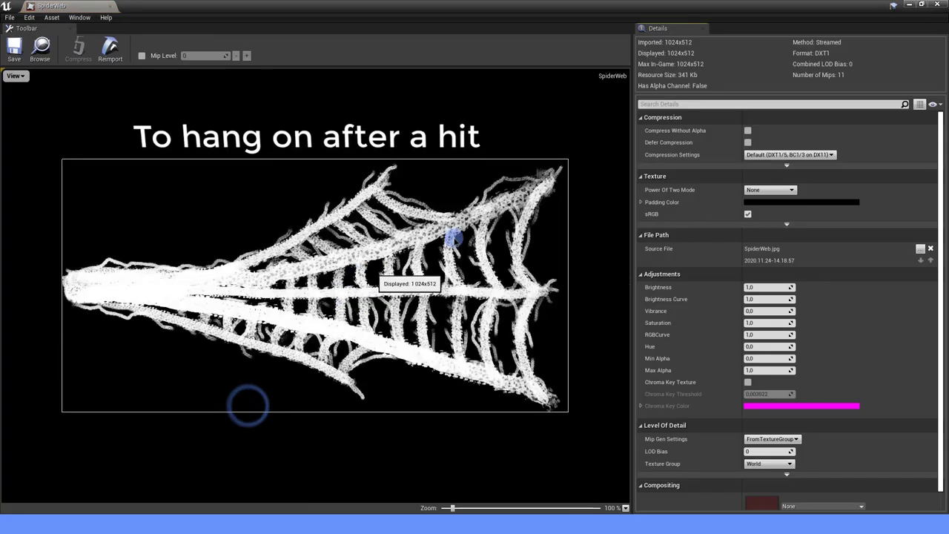
left_click(111, 8)
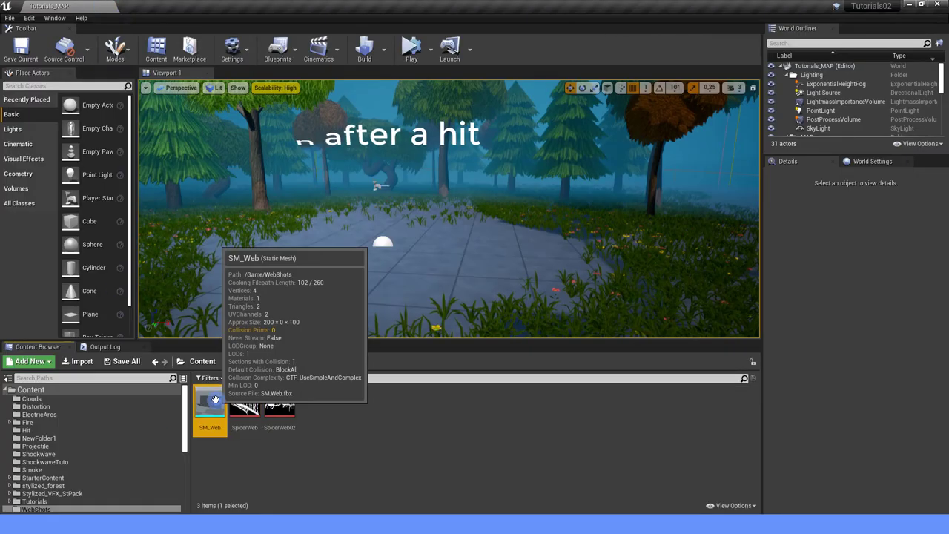
left_click_drag(210, 404, 290, 333)
scroll(361, 252, "down", 2)
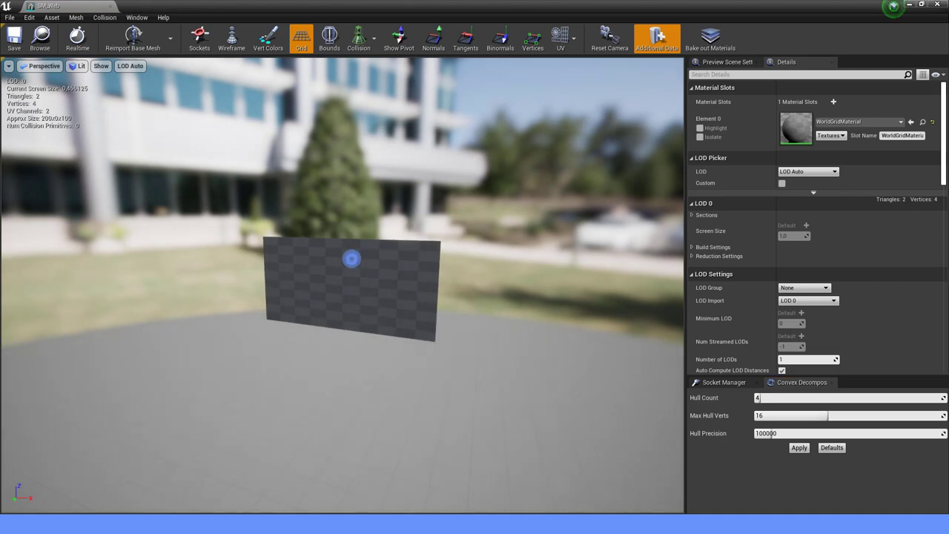
scroll(351, 260, "up", 5)
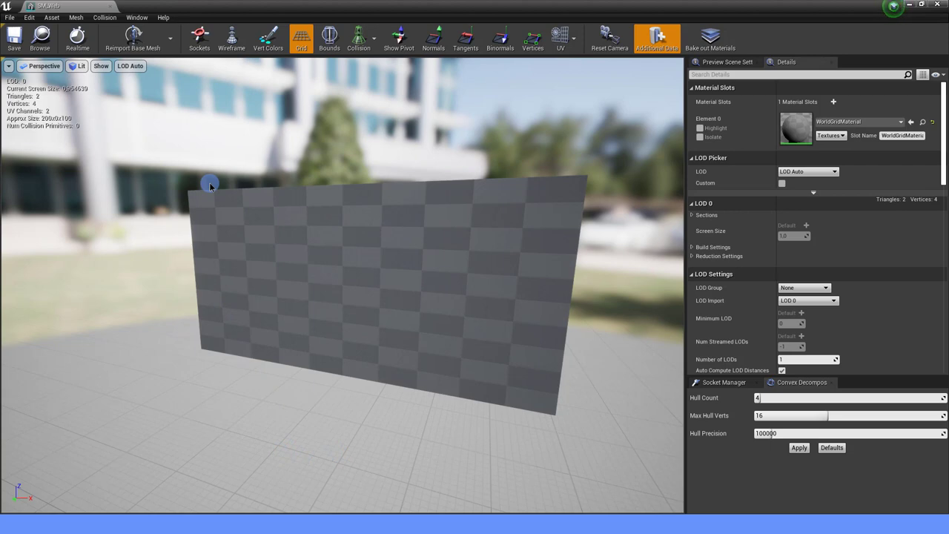
left_click(108, 7)
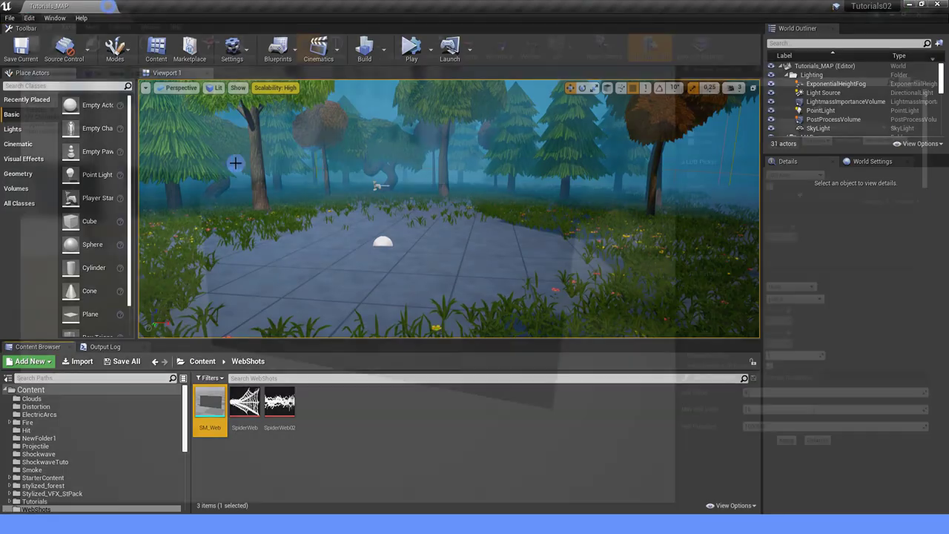
Step: Create a new material M_SpiderWeb in WebShots and open it in the Material Editor
right_click(327, 412)
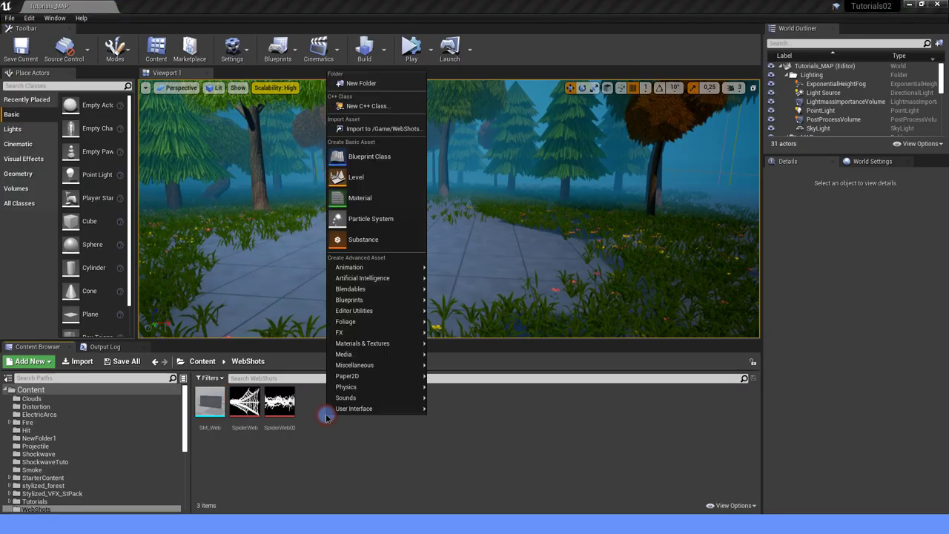
left_click(375, 200)
type("M_SpiderWeb")
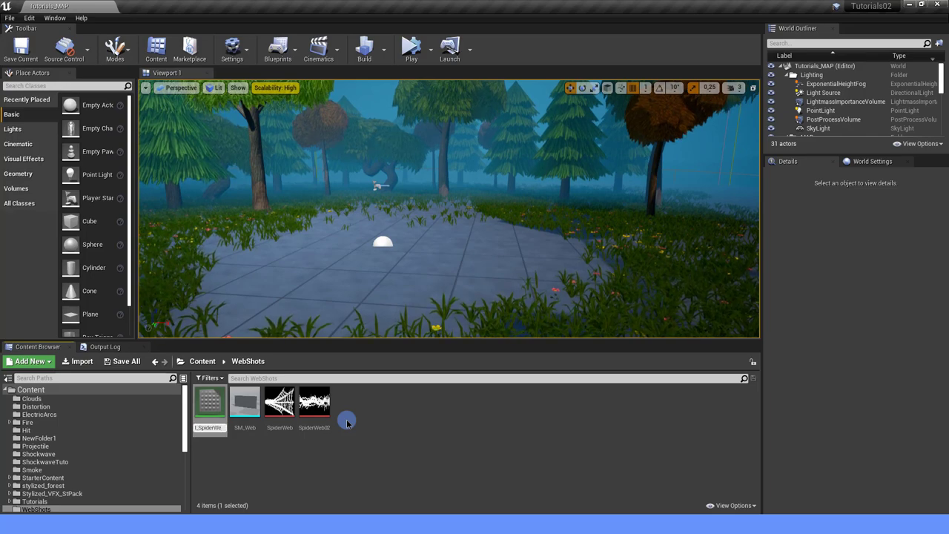
double_click(210, 404)
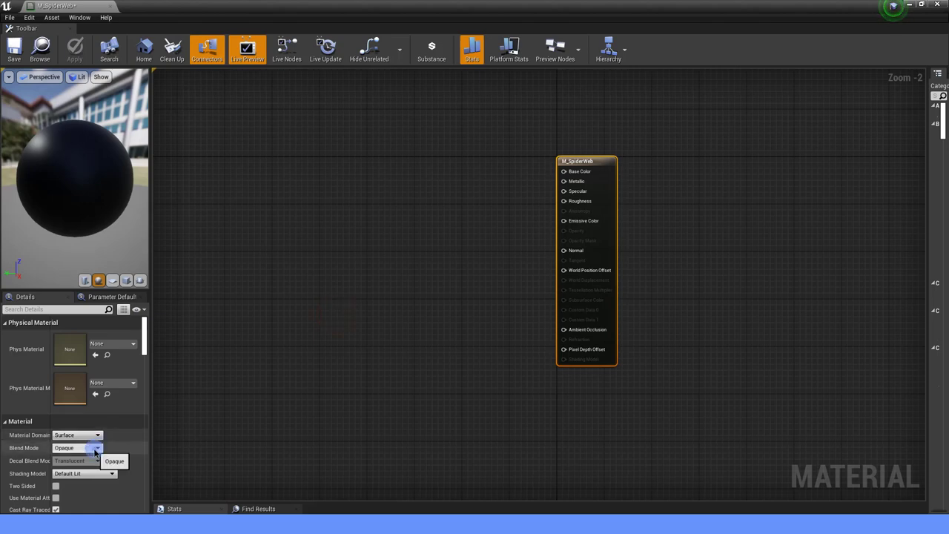
Step: Set the Blend Mode to Translucent and feed a Particle Color node into Base Color
left_click(96, 449)
left_click(78, 468)
right_click_drag(422, 302, 520, 308)
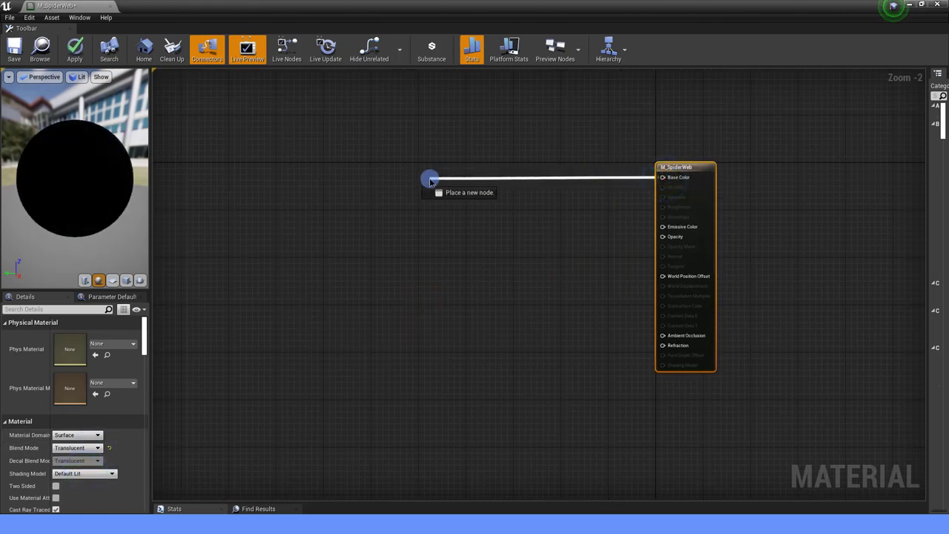
left_click_drag(486, 178, 430, 179)
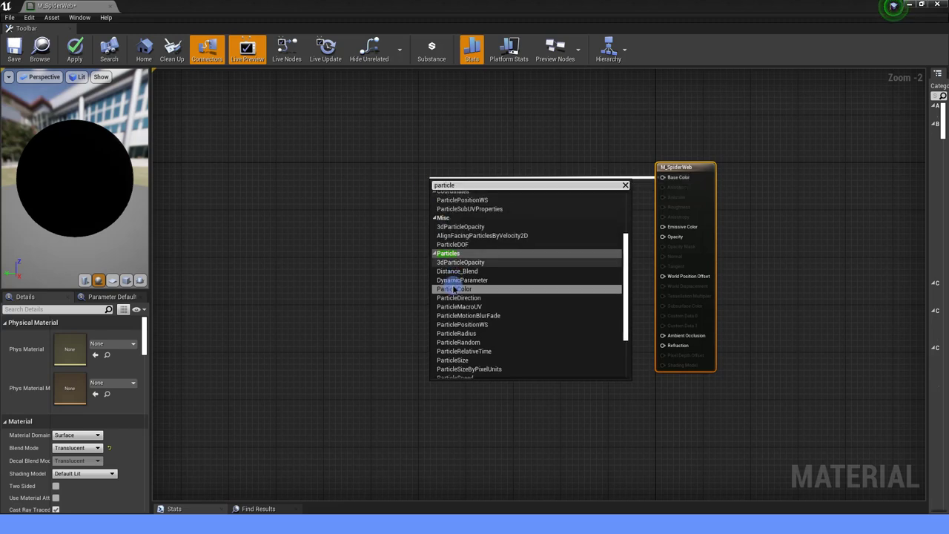
left_click(454, 288)
left_click_drag(443, 184, 396, 161)
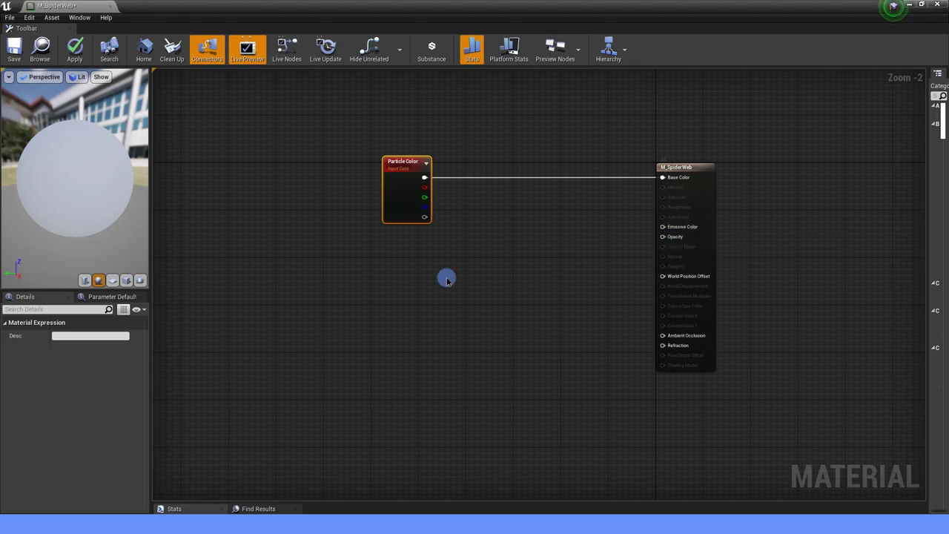
Step: Add a Texture Sample node using the SpiderWeb texture
right_click_drag(448, 275, 421, 267)
type("texture sampl")
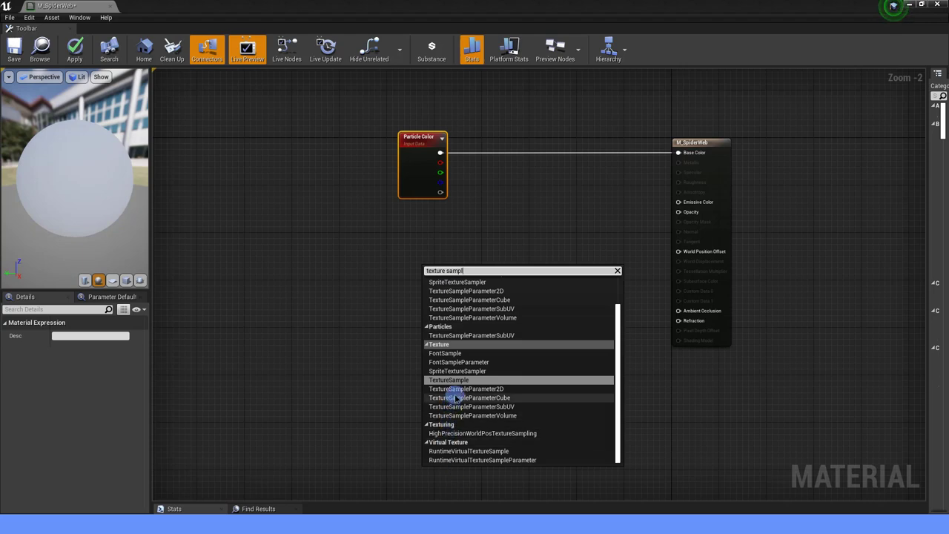
left_click(454, 381)
left_click_drag(474, 264, 422, 240)
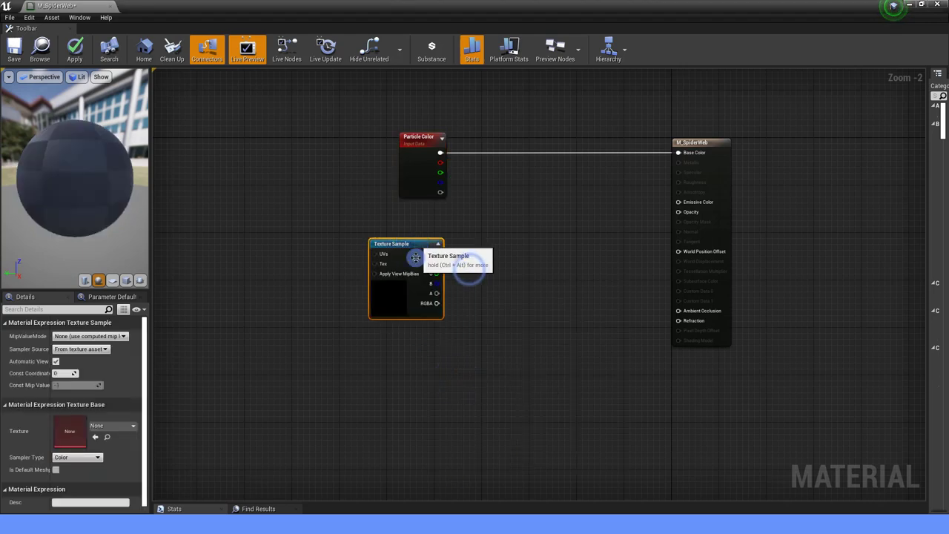
left_click(100, 426)
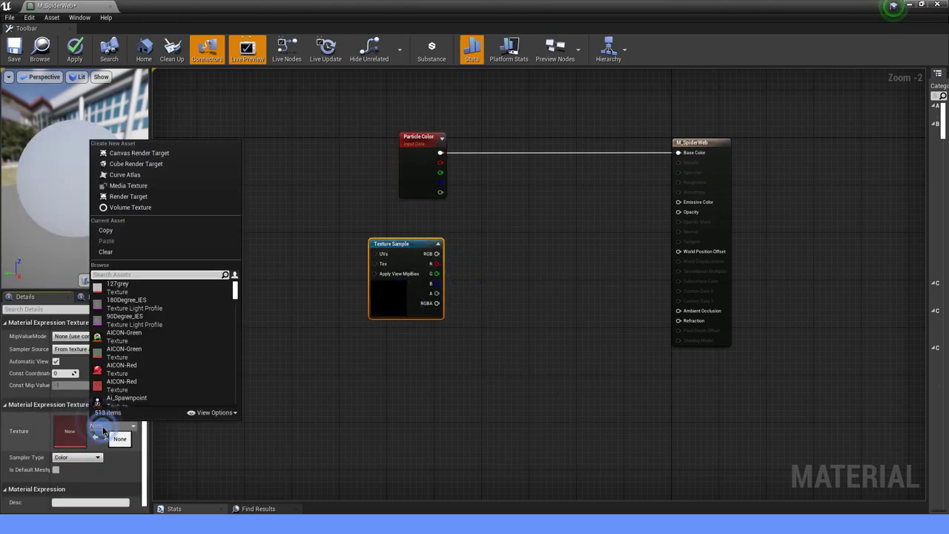
type("web")
left_click(128, 295)
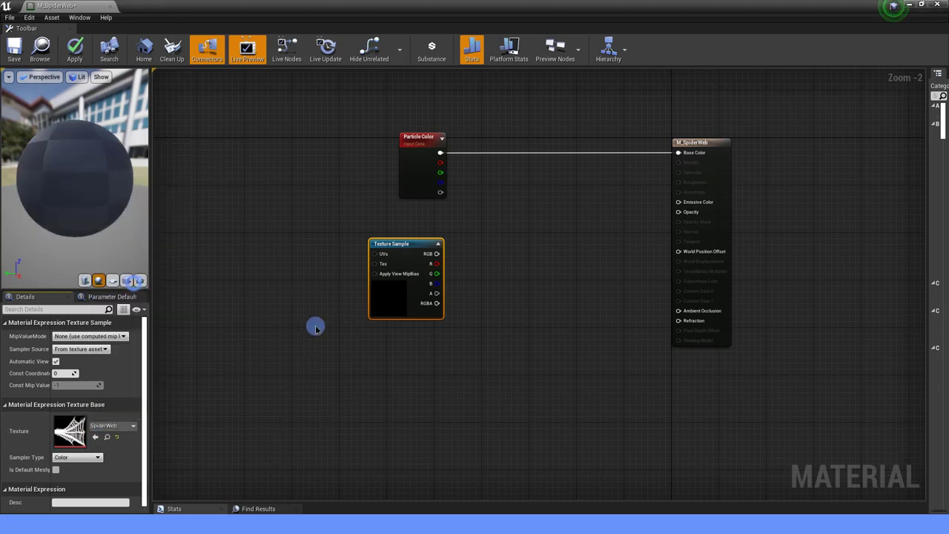
Step: Connect the texture's red channel to Opacity through a reroute point
right_click_drag(473, 329, 415, 337)
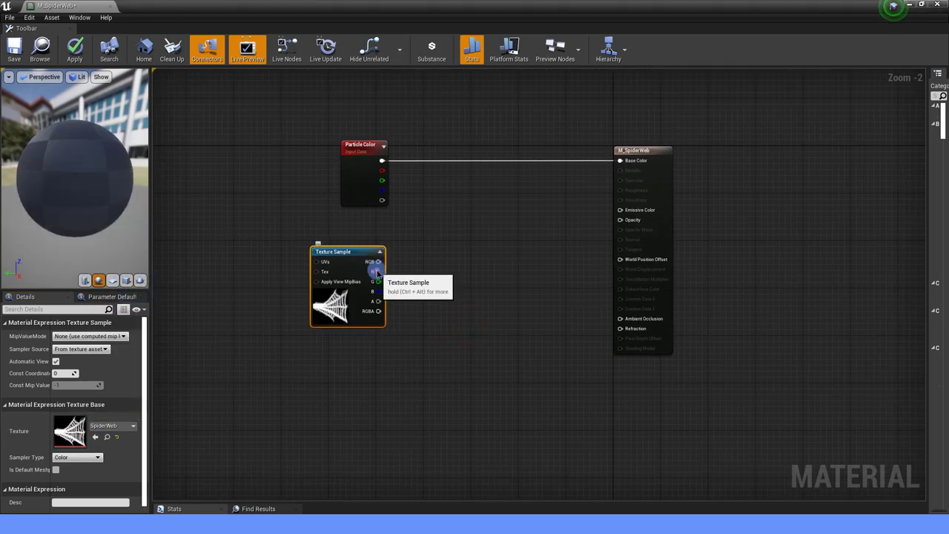
left_click_drag(377, 272, 620, 219)
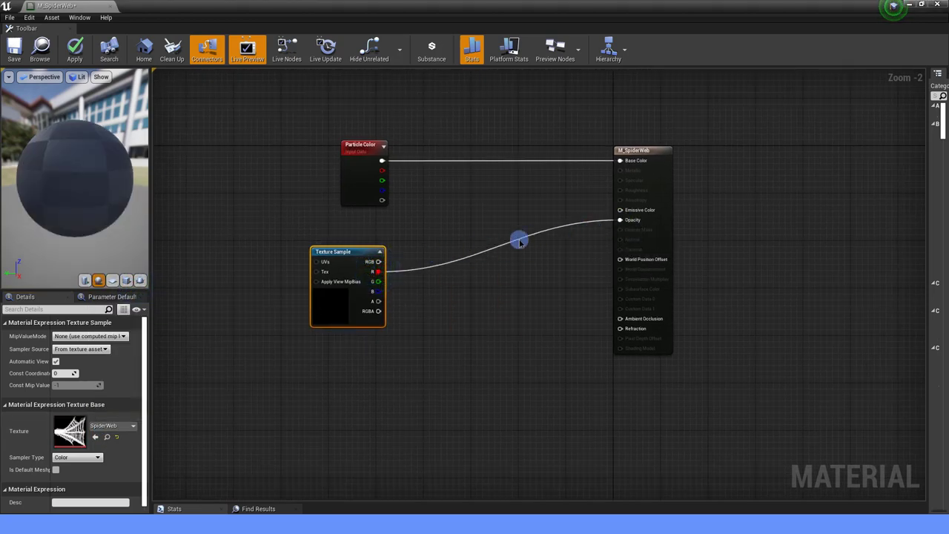
left_click(516, 244)
double_click(516, 243)
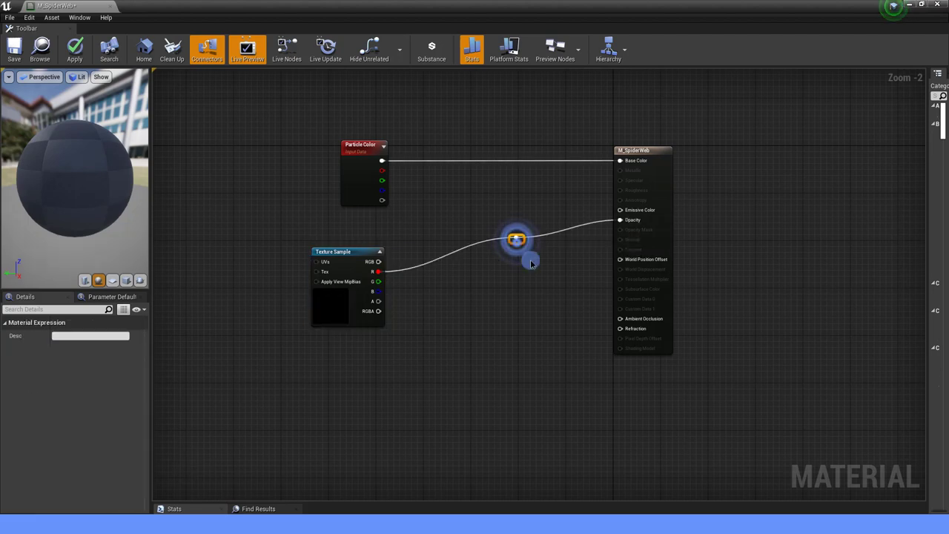
left_click_drag(517, 241, 554, 280)
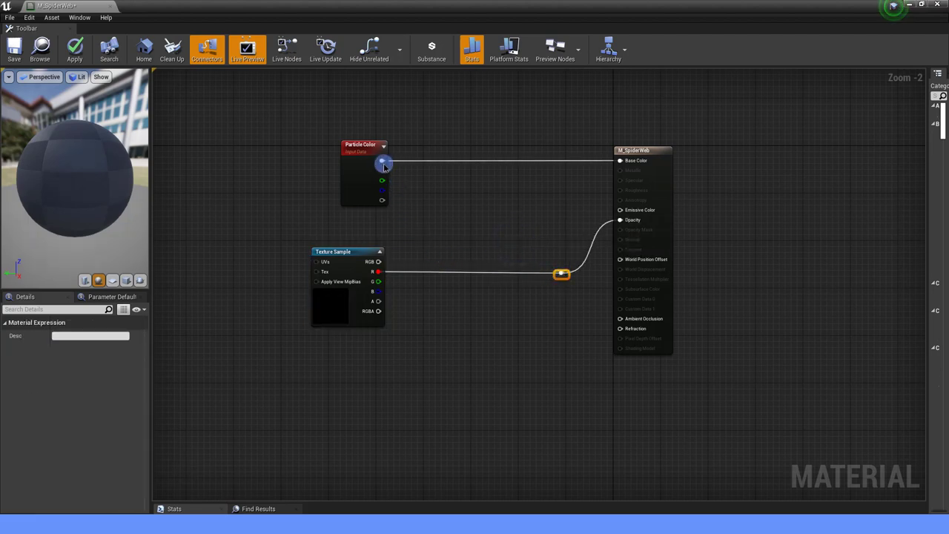
left_click_drag(384, 164, 461, 161)
Step: Multiply Particle Color by the texture's red channel and feed the result into Base Color
type("mu")
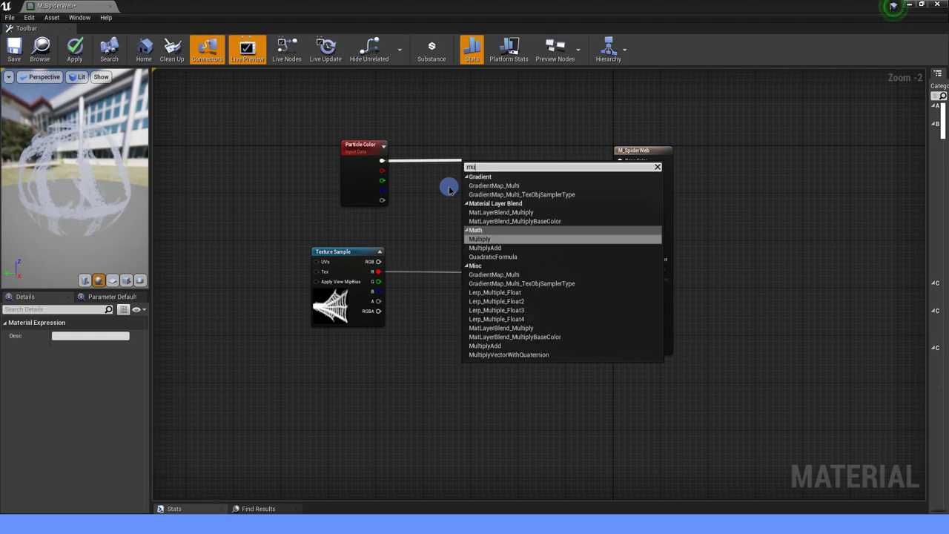
type("lti")
left_click(499, 238)
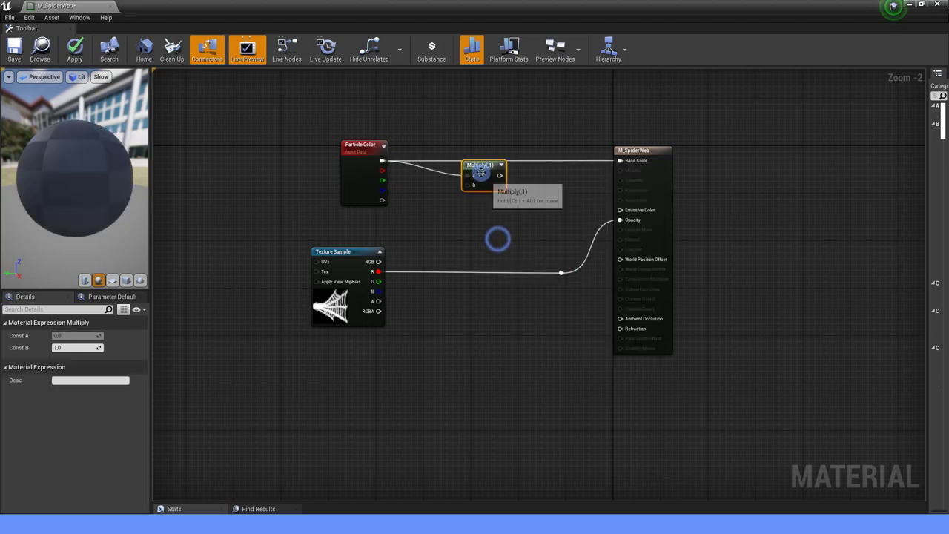
left_click_drag(377, 273, 473, 182)
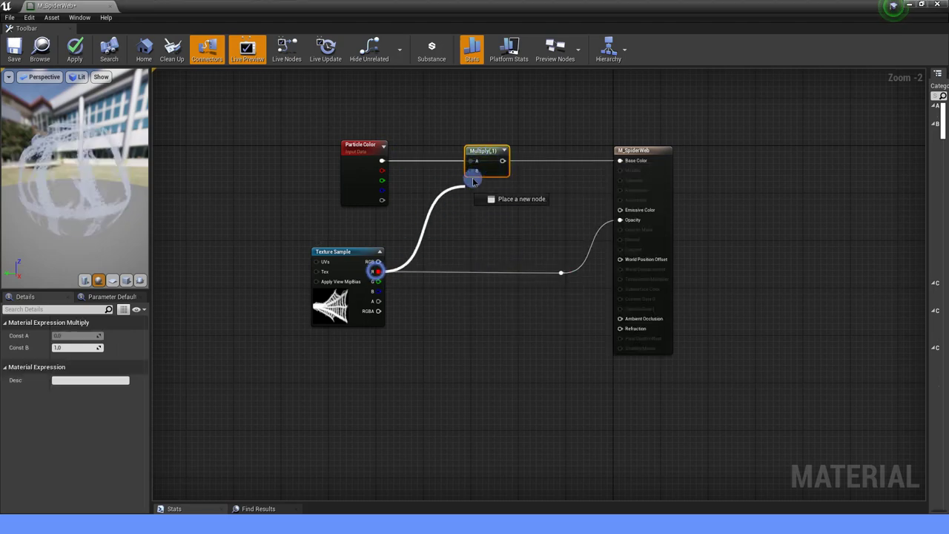
scroll(515, 188, "up", 1)
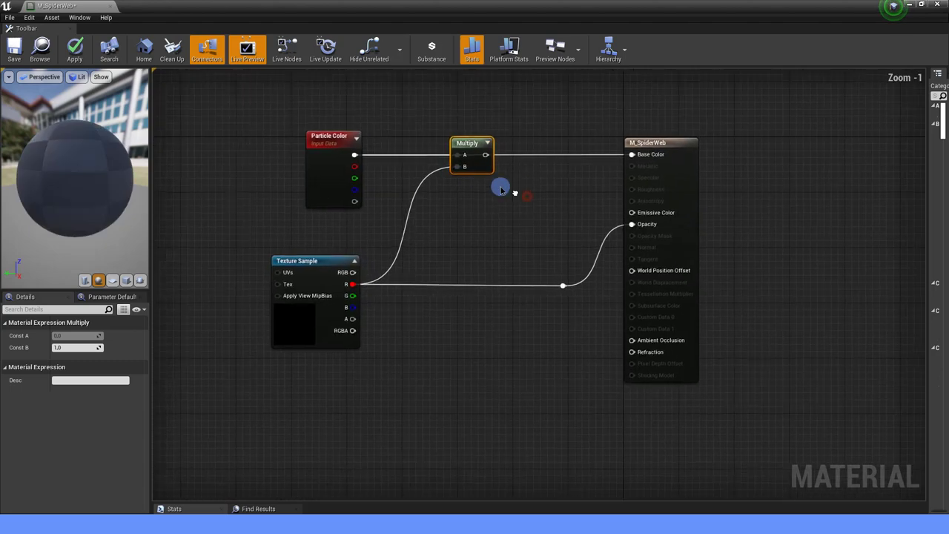
left_click_drag(476, 153, 578, 156)
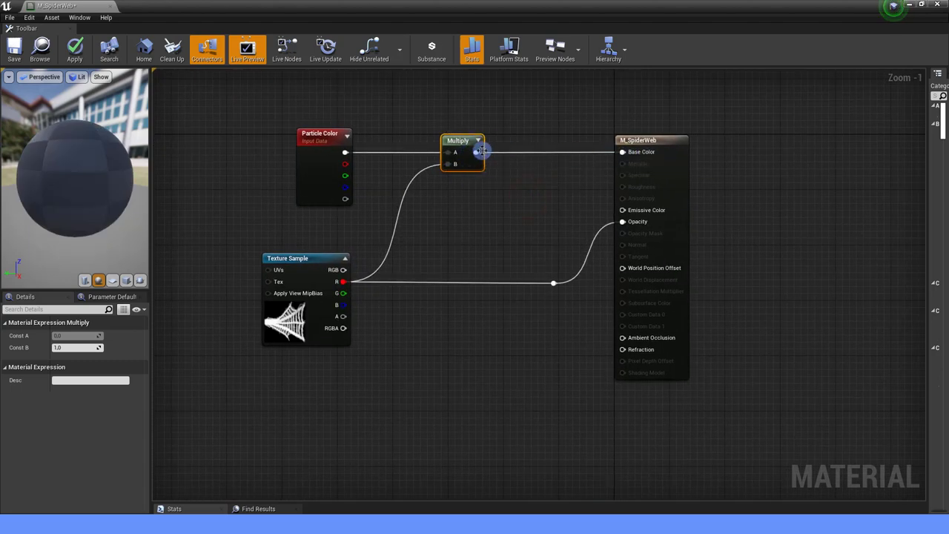
Step: Add a second Multiply after the first and wire it into Emissive Color
left_click_drag(481, 152, 527, 207)
type("mult")
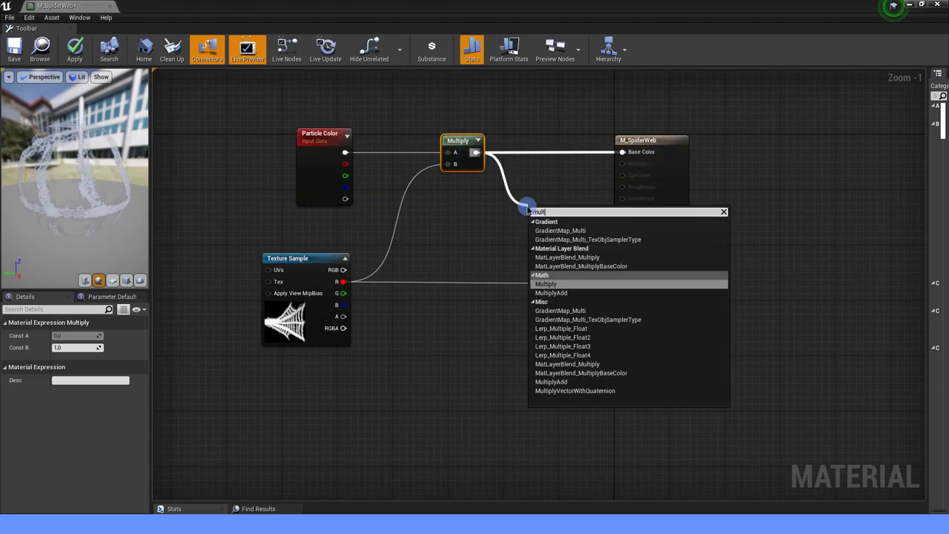
left_click(568, 284)
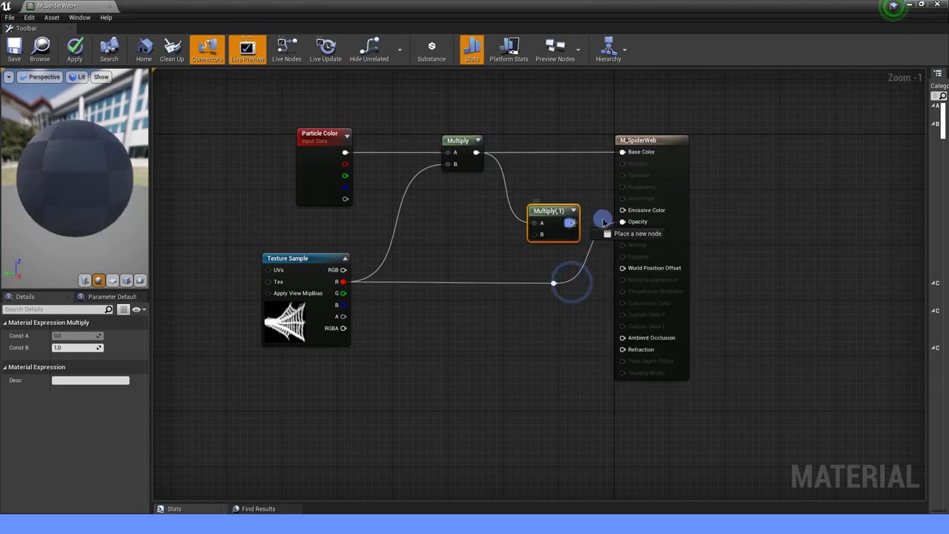
left_click_drag(572, 223, 623, 211)
left_click_drag(559, 212, 563, 204)
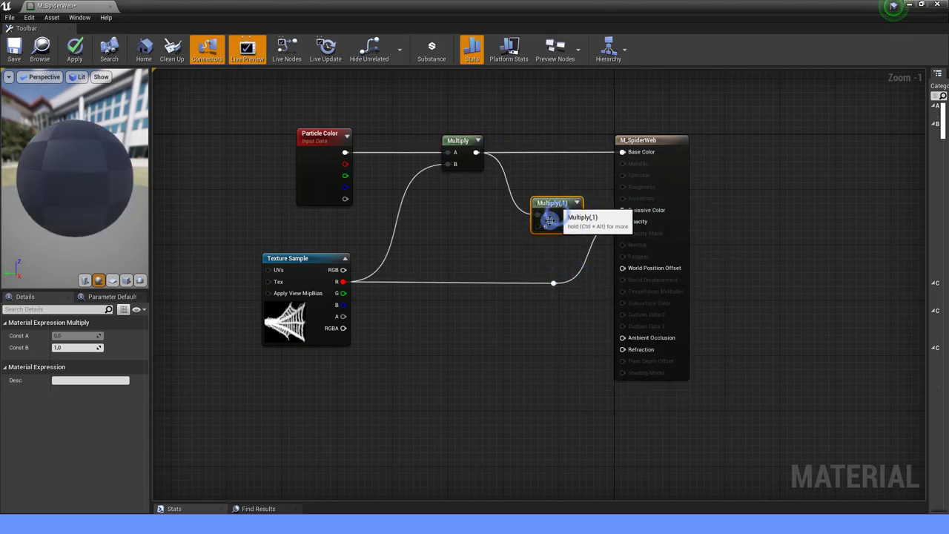
Step: Promote the second Multiply's B input to a Boost scalar parameter with default 0.1
right_click(540, 226)
left_click(519, 390)
left_click_drag(478, 207, 457, 228)
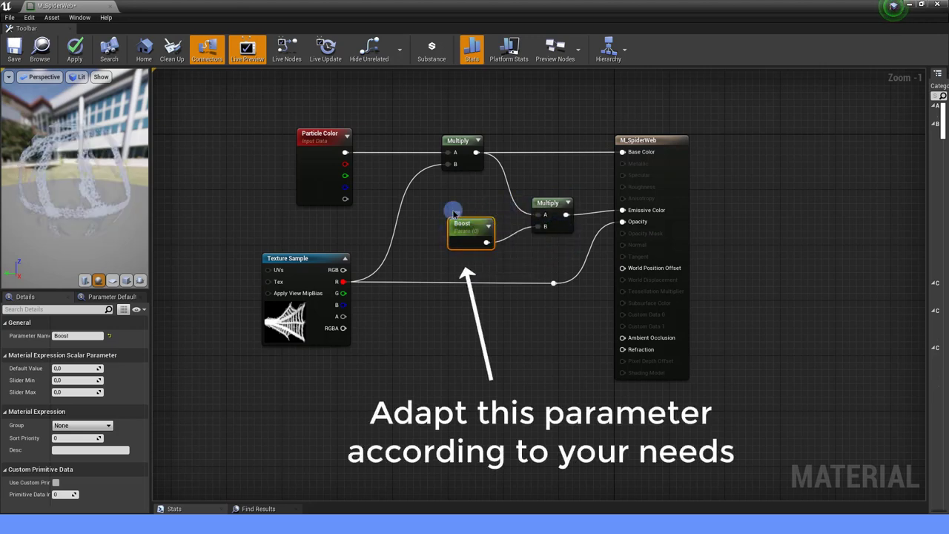
scroll(426, 241, "up", 1)
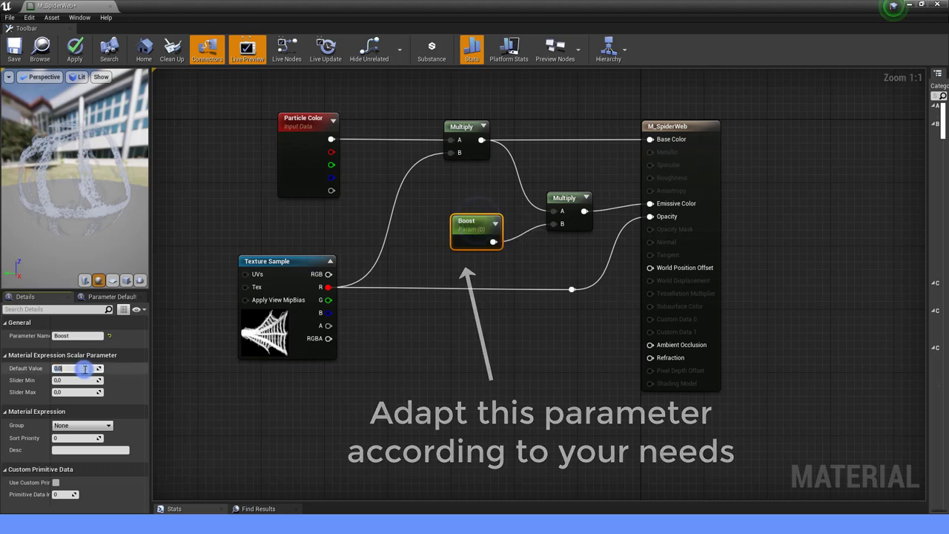
type("0")
key("Return")
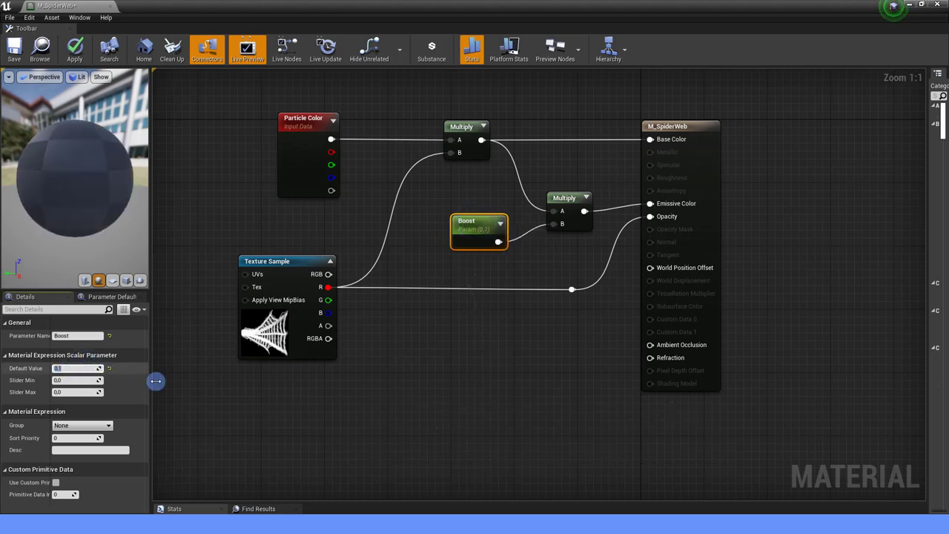
left_click(383, 393)
scroll(392, 353, "down", 2)
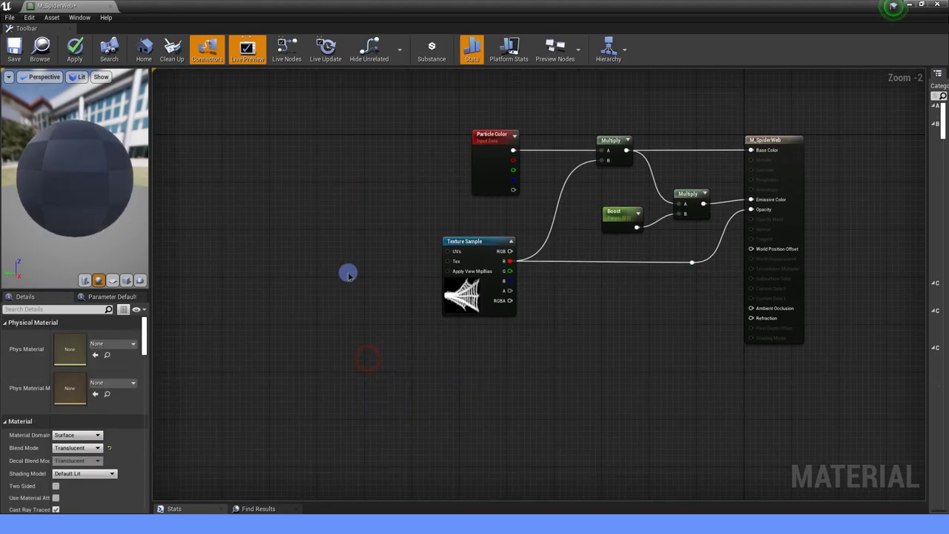
Step: Feed the Texture Sample's UVs from a TexCoord node through a Multiply node
mouse_move(349, 272)
right_mouse_down()
mouse_move(433, 302)
mouse_move(483, 263)
right_mouse_up()
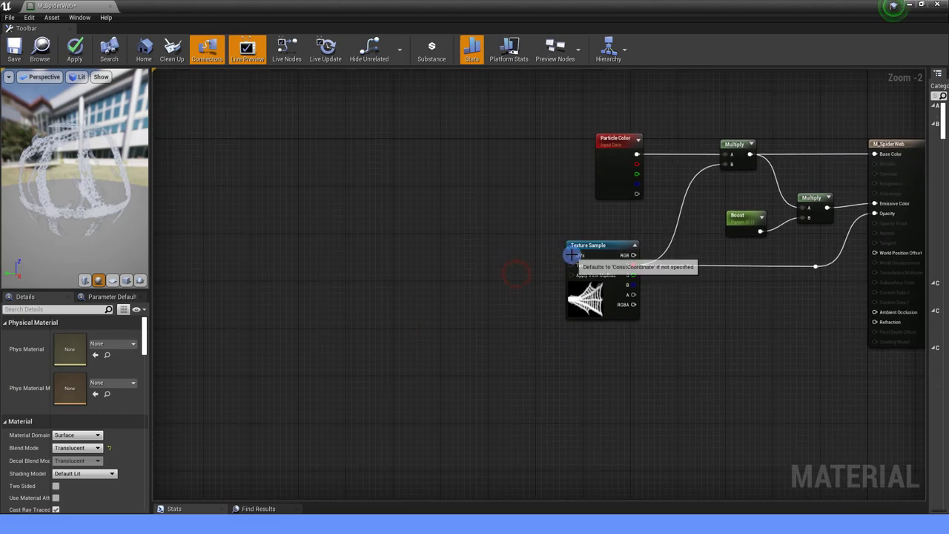
left_click_drag(570, 255, 315, 259)
type("textu")
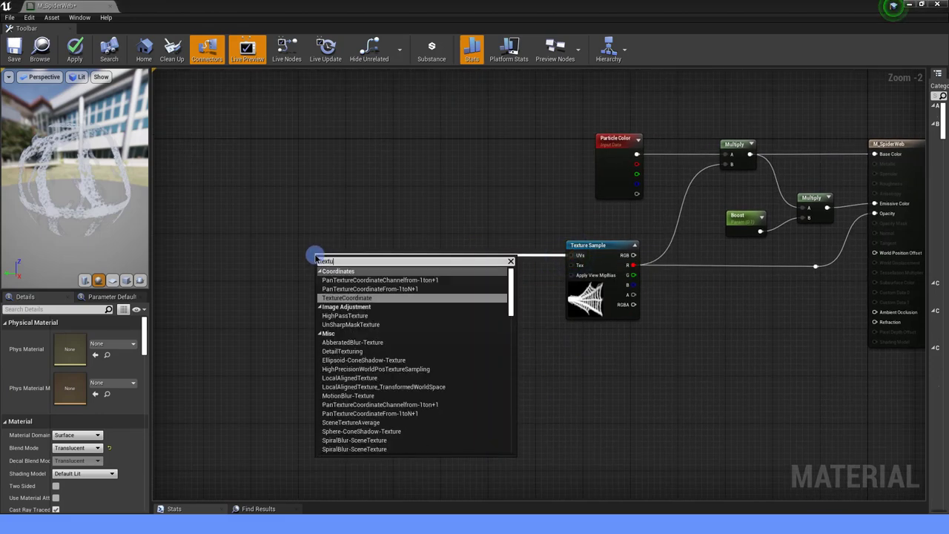
type("rez c")
key("BackSpace")
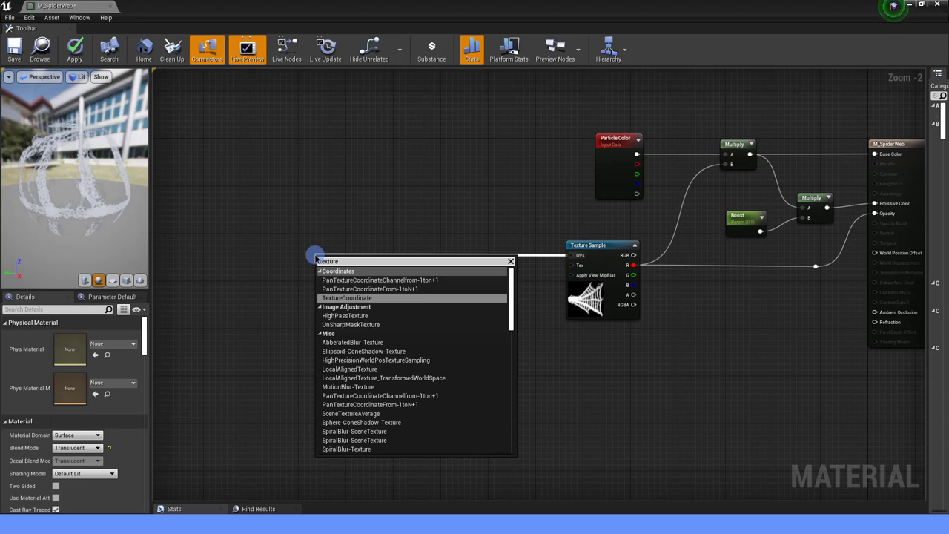
type("coo")
left_click(363, 297)
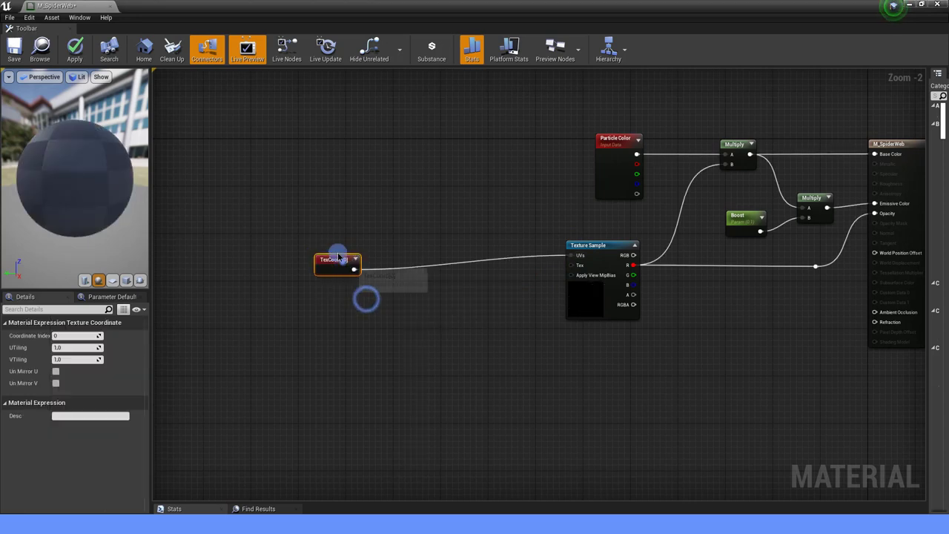
left_click_drag(343, 255, 403, 258)
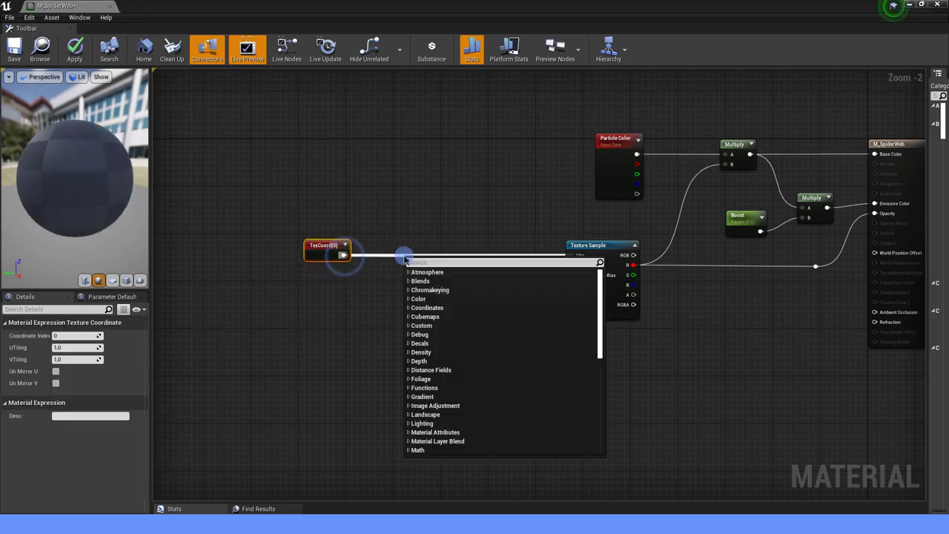
type("mult")
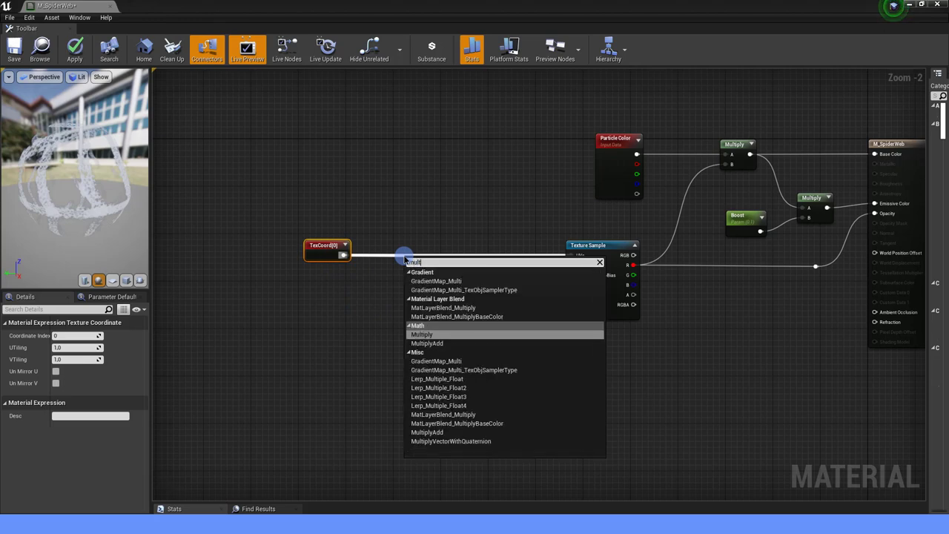
left_click(444, 334)
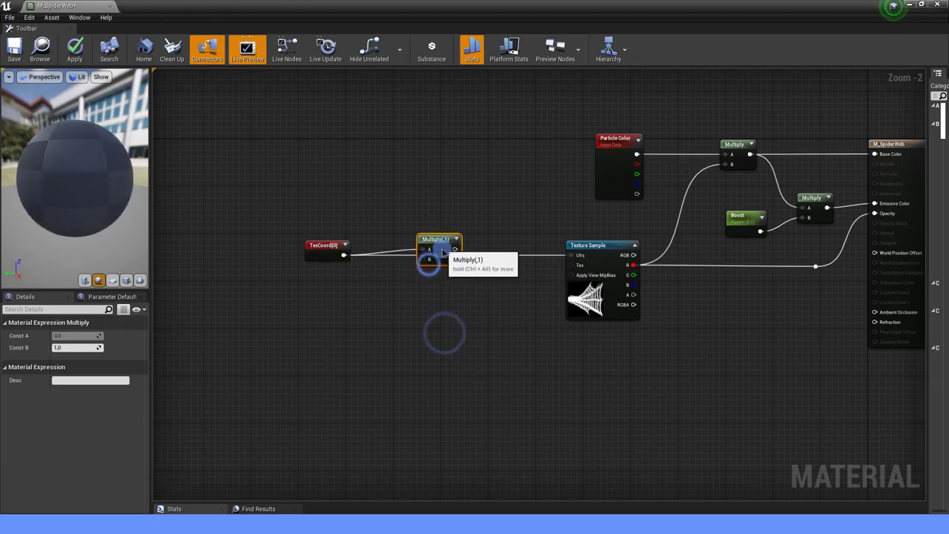
left_click_drag(454, 256, 573, 257)
right_click_drag(437, 278, 479, 248)
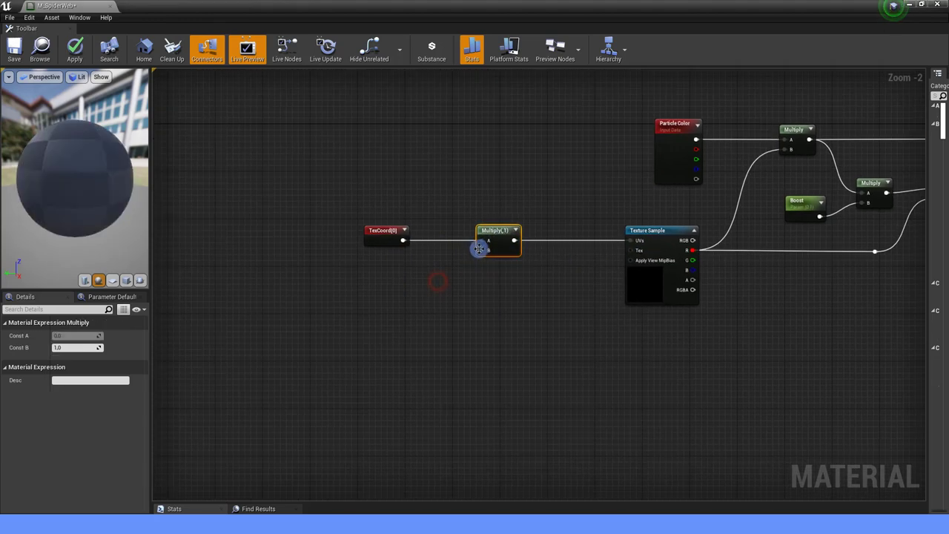
Step: Add an Append into Multiply's B with its A promoted to an X_Scale parameter
left_click_drag(483, 250, 429, 291)
type("append")
left_click(494, 320)
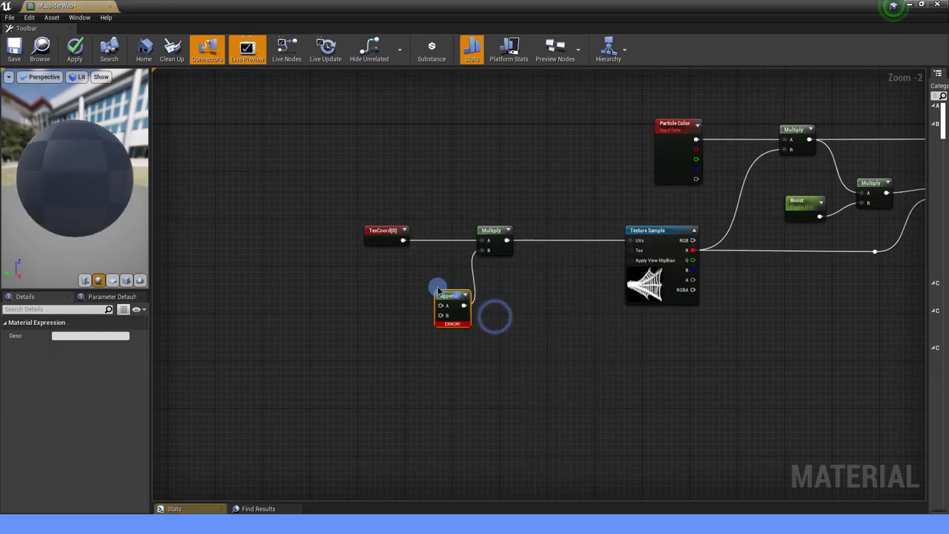
right_click(432, 311)
left_click(437, 313)
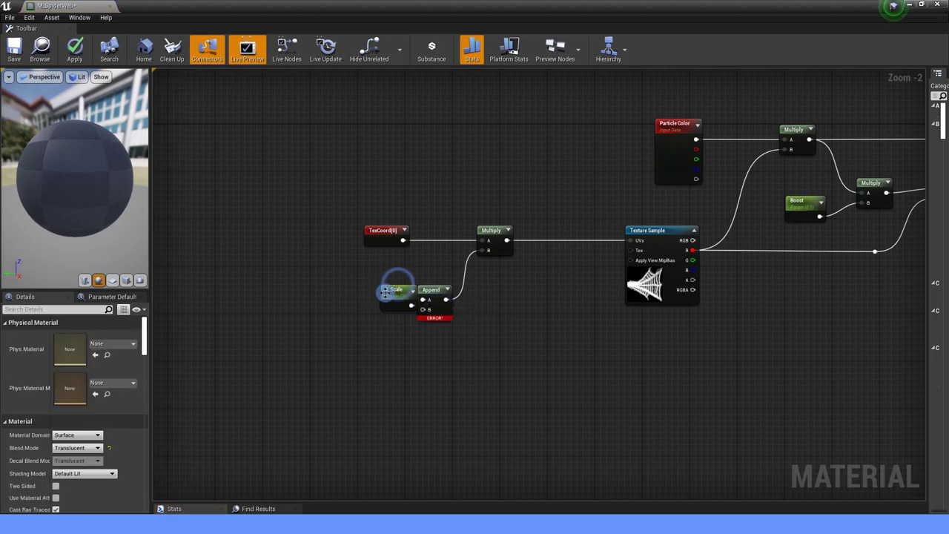
left_click_drag(379, 291, 345, 291)
Step: Plug a Constant of 1 into Append's B input and tidy the nodes
left_click_drag(421, 310, 390, 329)
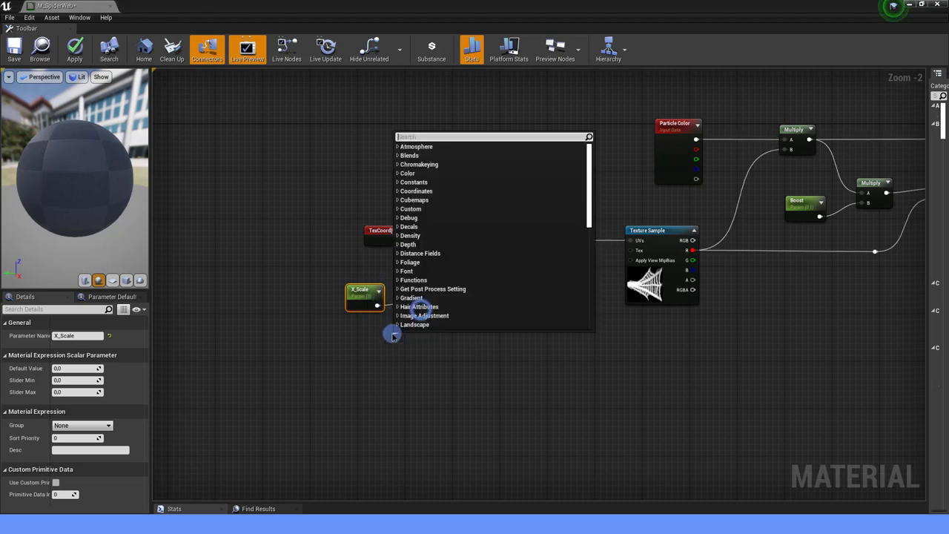
type("const")
left_click(425, 145)
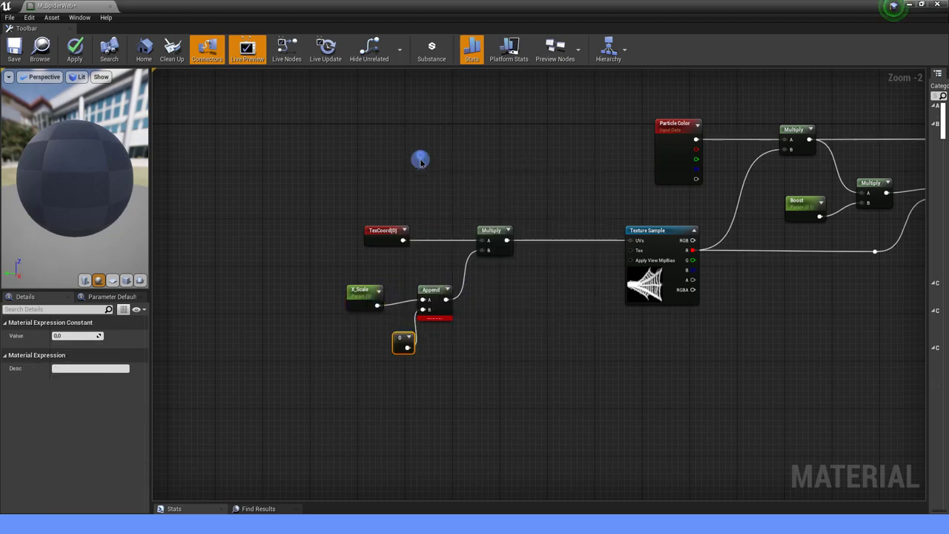
left_click(85, 336)
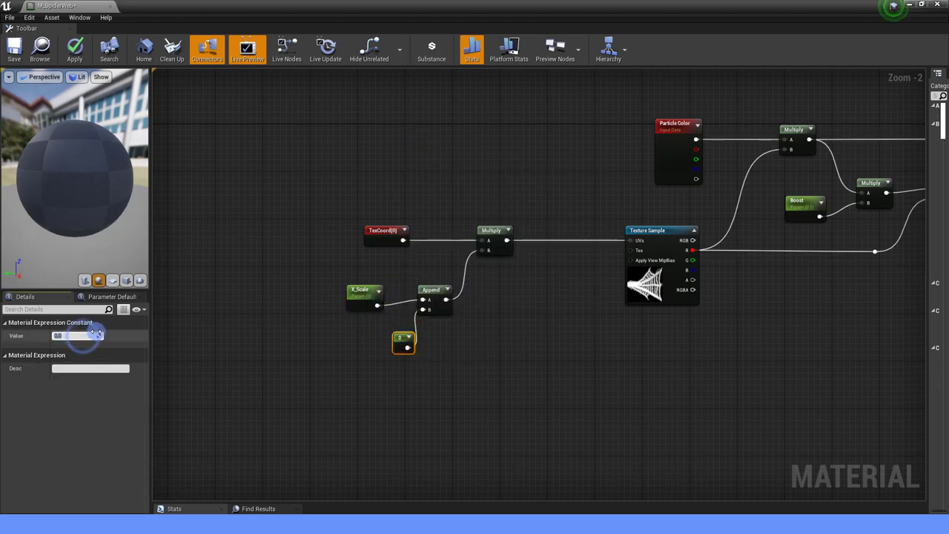
left_click(97, 334)
key("Return")
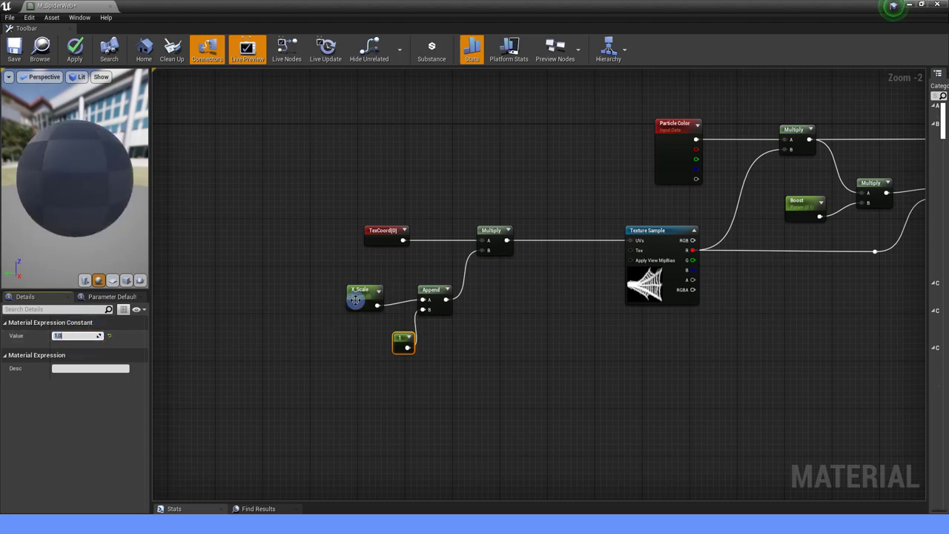
left_click_drag(355, 298, 355, 287)
left_click_drag(401, 342, 373, 317)
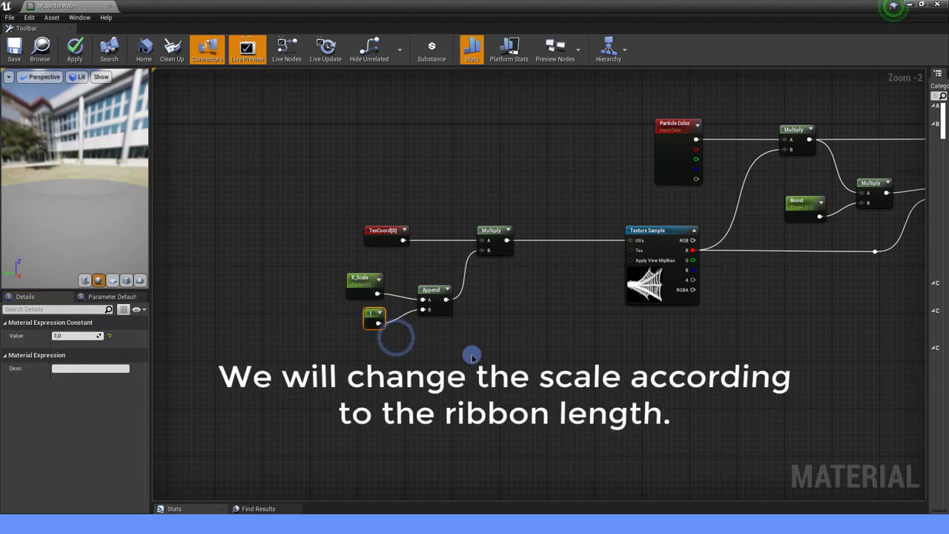
Step: Convert the web Texture Sample into a texture parameter named Texture
left_click(361, 279)
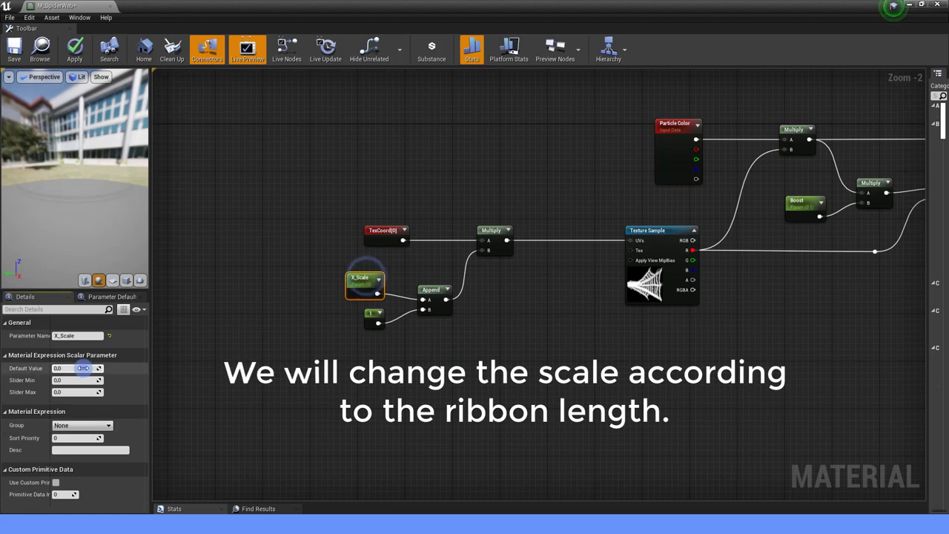
left_click(656, 225)
right_click(652, 227)
left_click(690, 258)
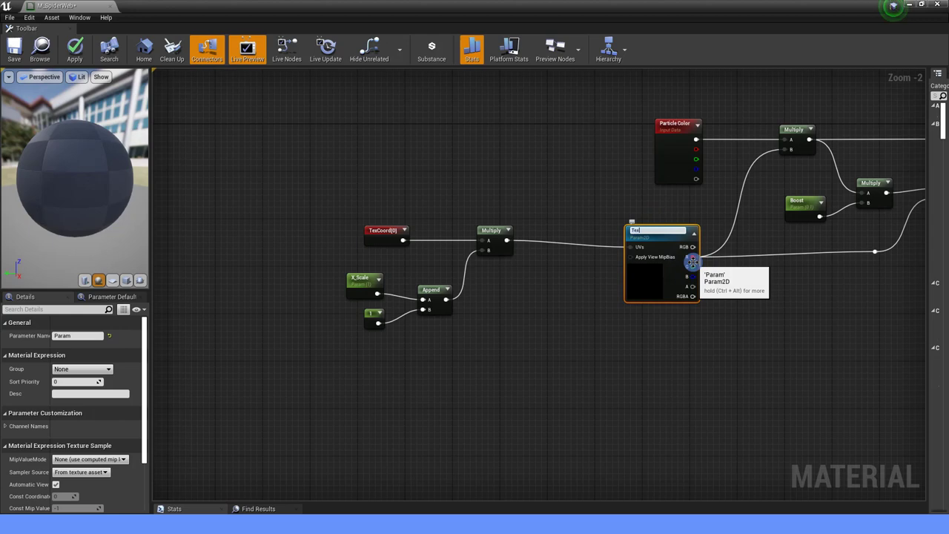
Step: Align the UV node chain, save M_SpiderWeb, and close the Material Editor
left_click_drag(314, 223, 519, 337)
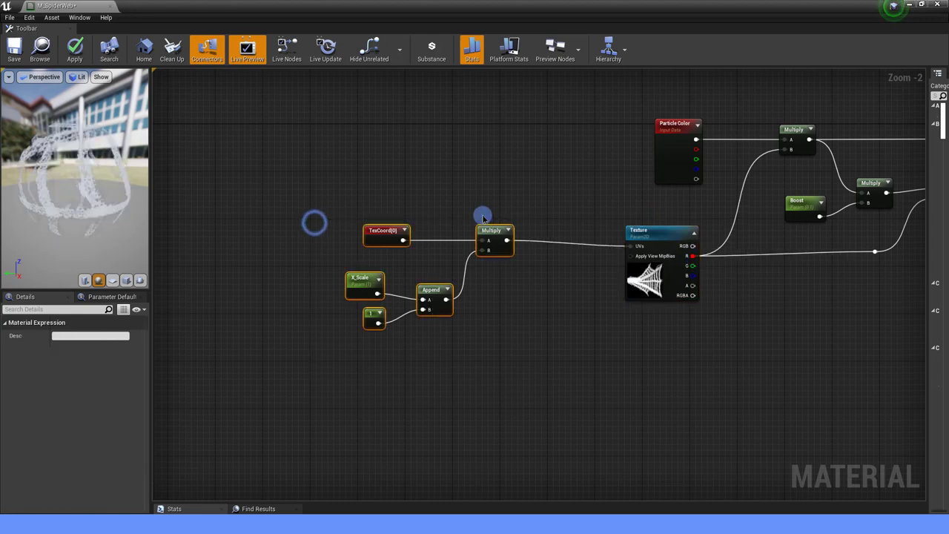
left_click_drag(490, 229, 495, 238)
left_click(622, 308)
scroll(659, 370, "down", 4)
mouse_move(659, 371)
right_mouse_down()
mouse_move(572, 341)
mouse_move(558, 361)
right_mouse_up()
scroll(605, 339, "up", 2)
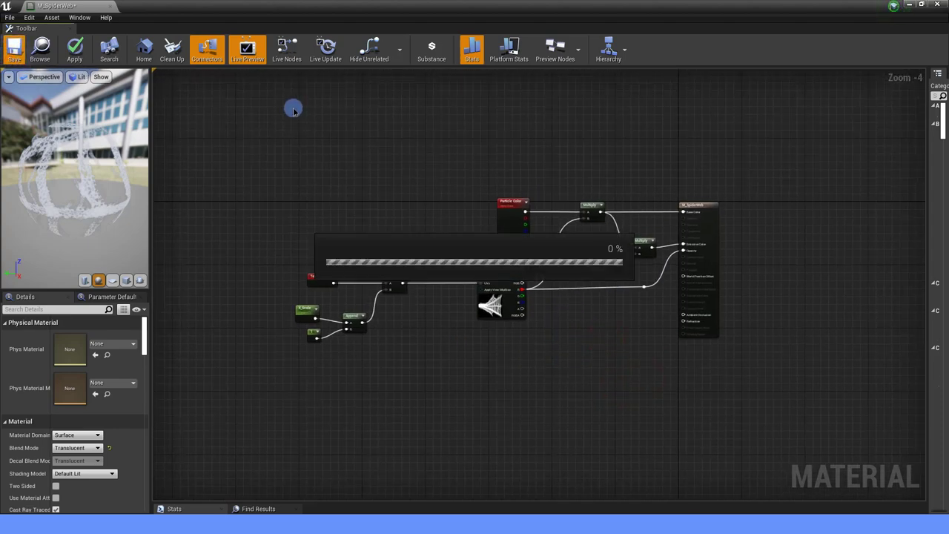
left_click(110, 7)
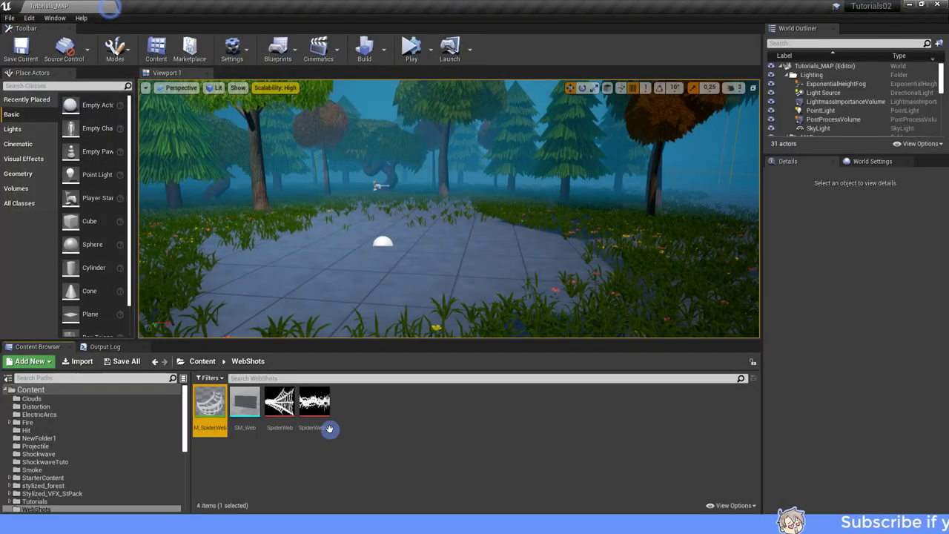
Step: Create a material instance of M_SpiderWeb named MI_SpiderWeb
right_click(212, 406)
left_click(278, 153)
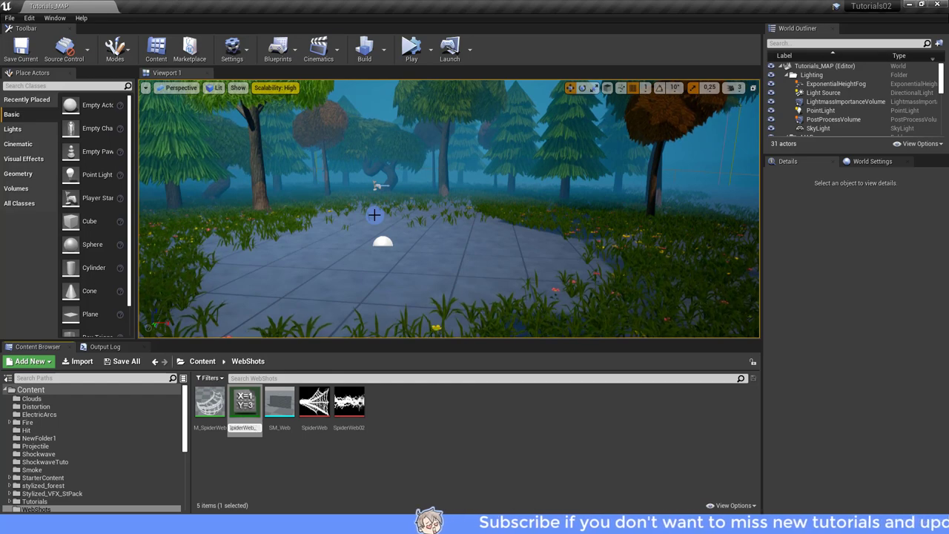
type("SpiderWeb")
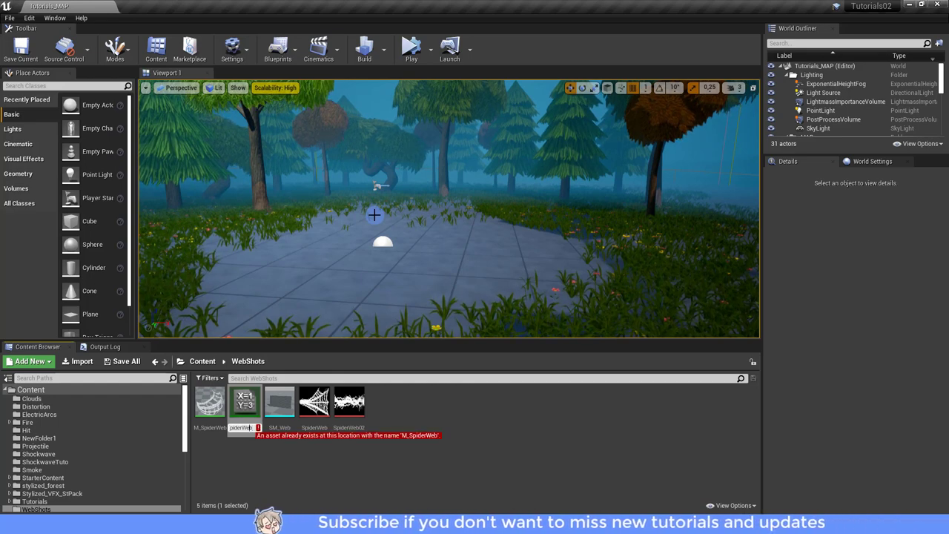
key("Home")
key("Right")
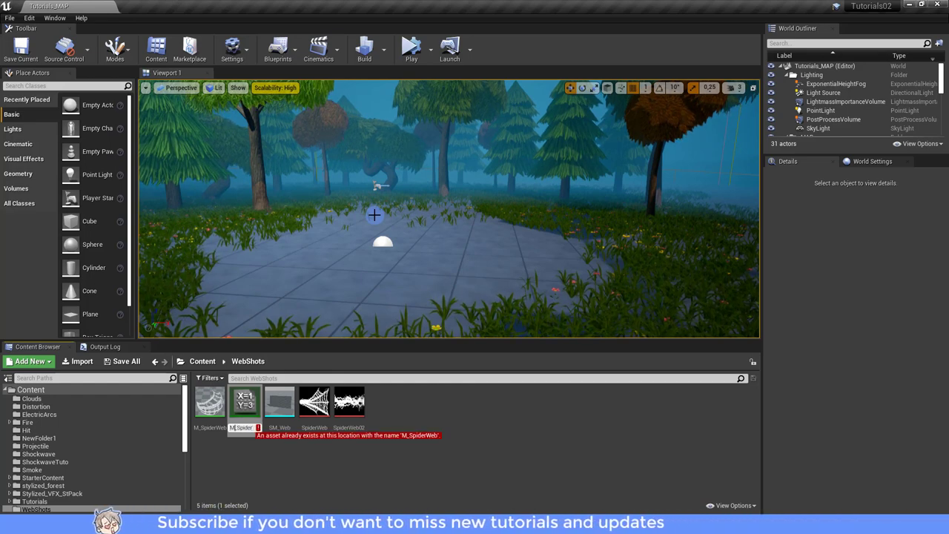
type("I")
key("Return")
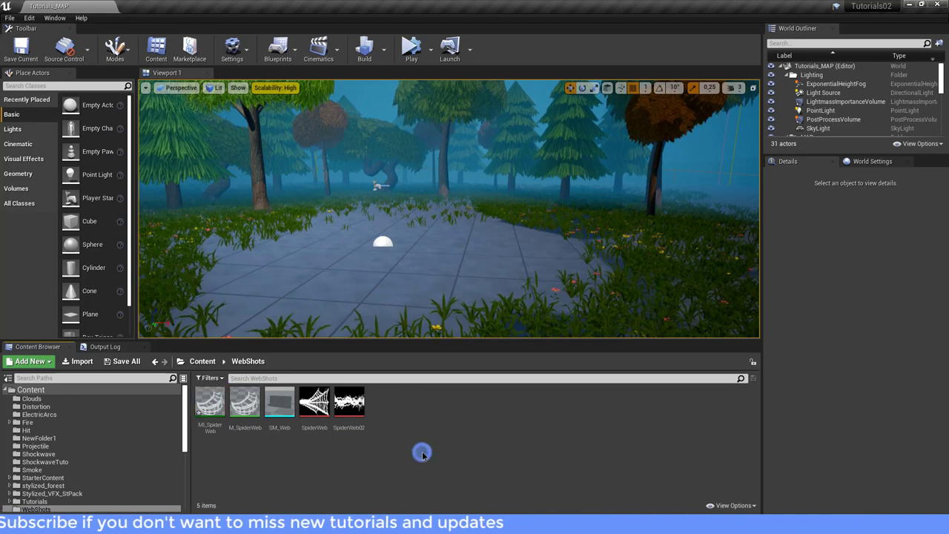
Step: Create the P_SpiderShot Niagara system from the Dynamic Beam emitter template
right_click(394, 415)
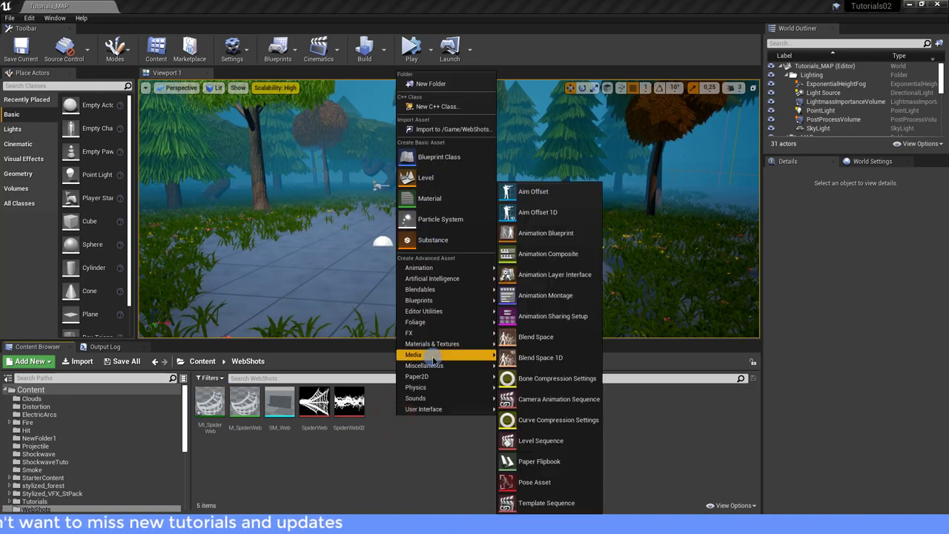
mouse_move(415, 332)
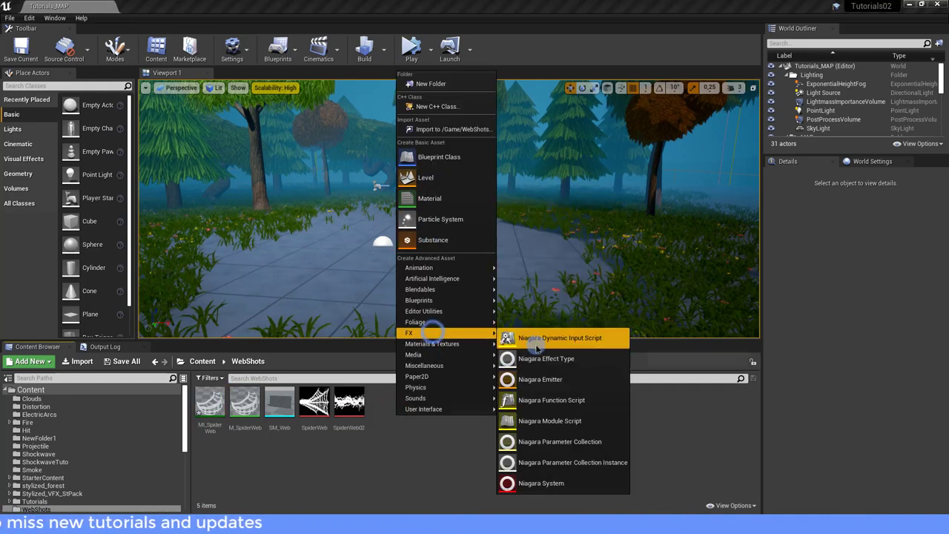
left_click(539, 480)
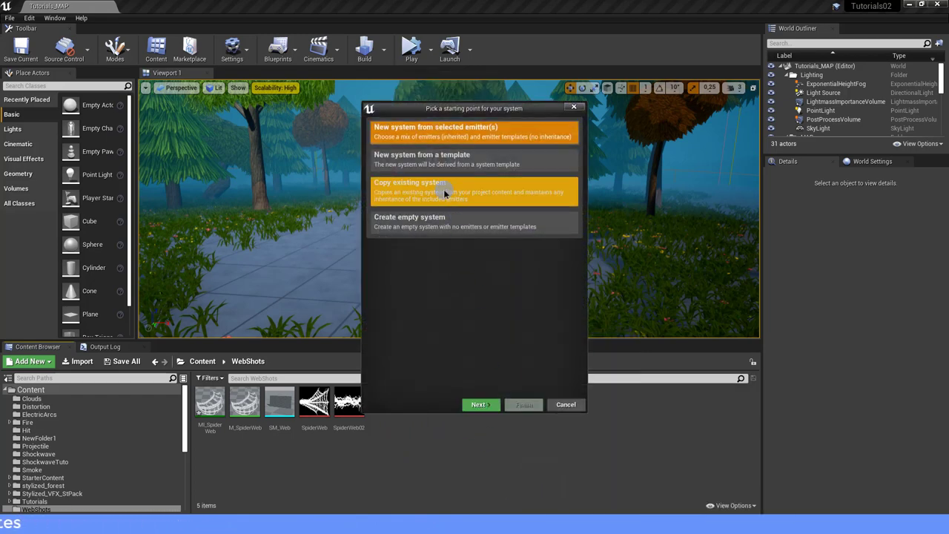
left_click(478, 405)
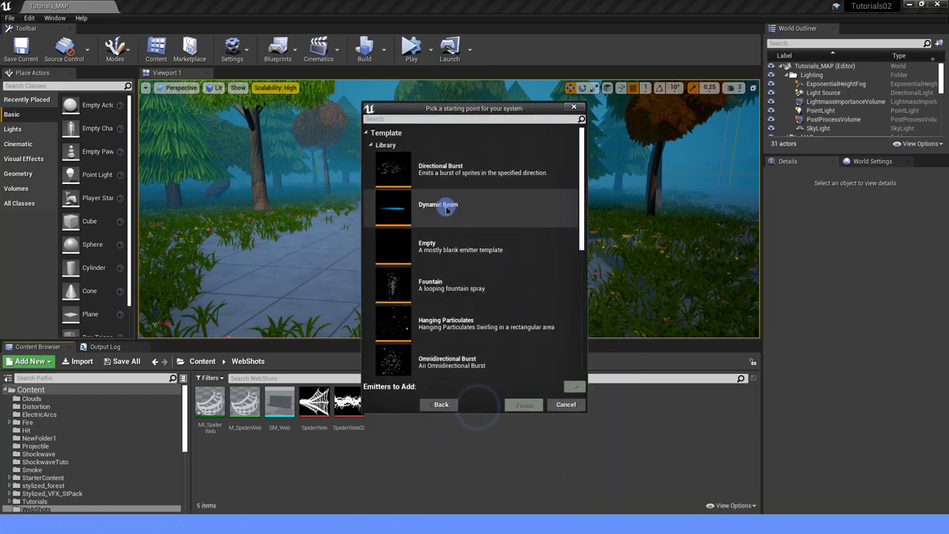
left_click(445, 206)
left_click(573, 386)
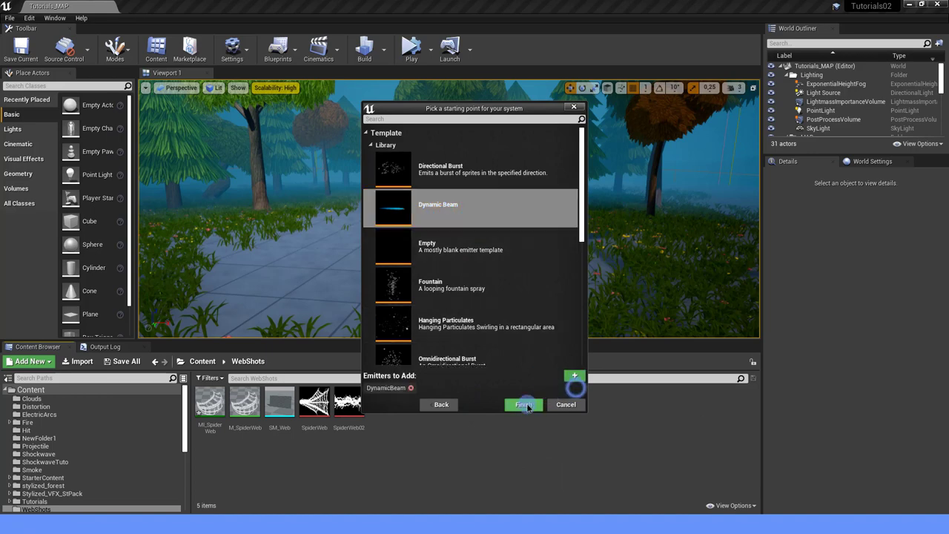
left_click(525, 404)
type("P_SpiderShot")
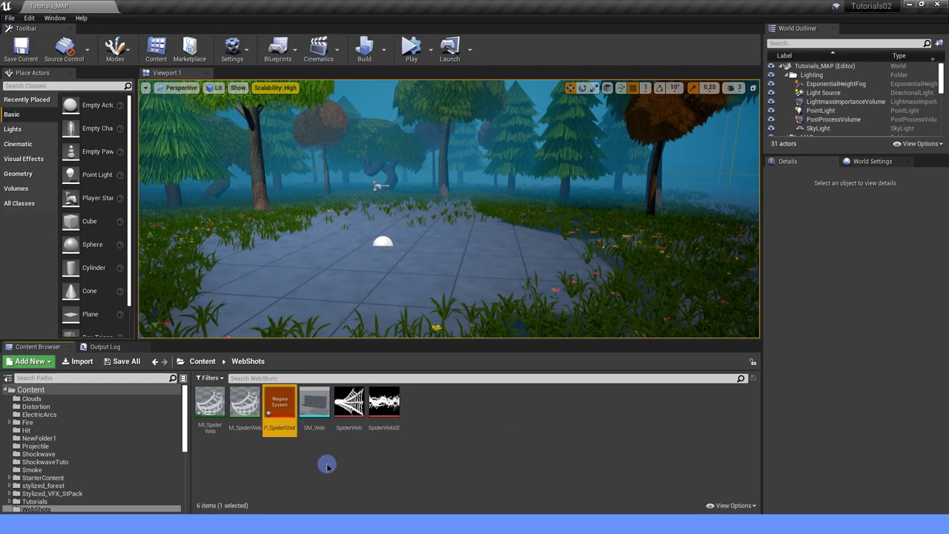
Step: Open P_SpiderShot and delete the Color module from the DynamicBeam emitter
double_click(277, 399)
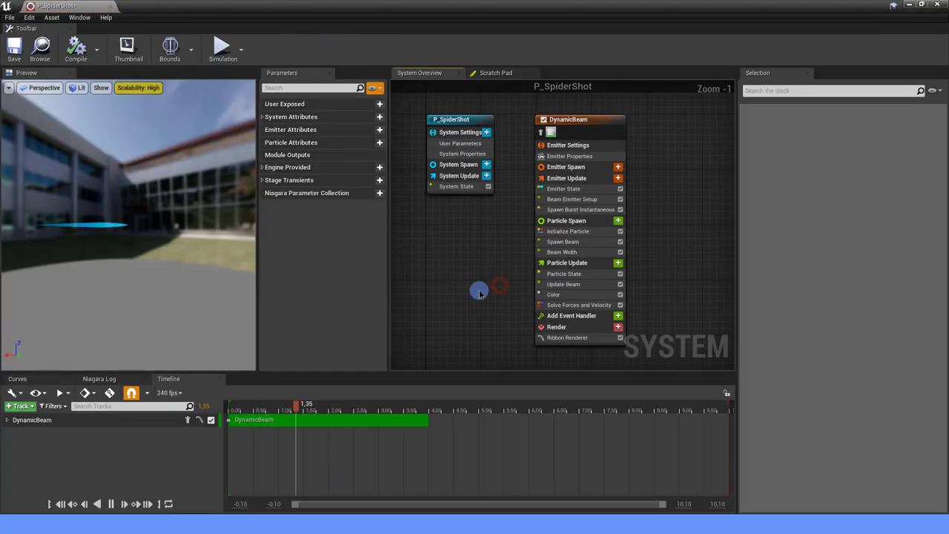
scroll(479, 294, "down", 1)
left_click(548, 294)
key("Delete")
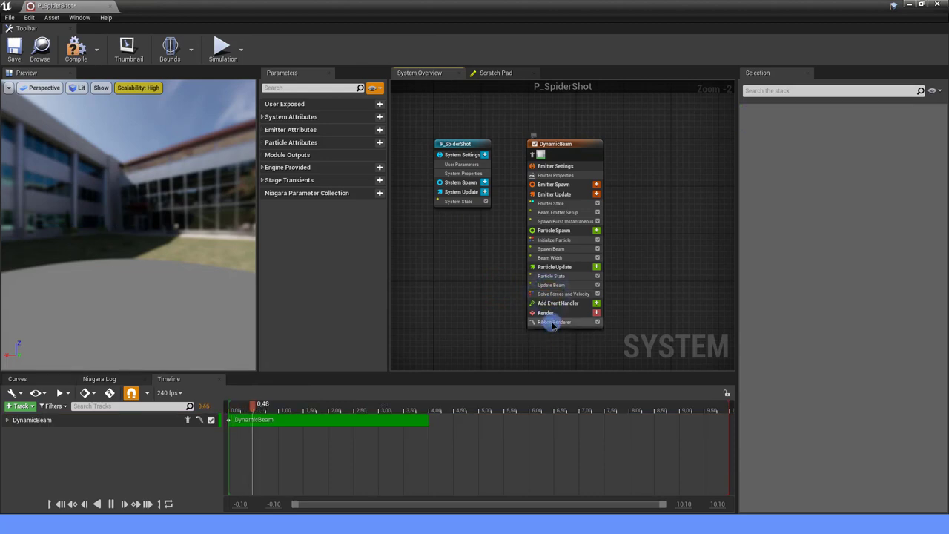
Step: Set the Ribbon Renderer material to MI_SpiderWeb and dock the Niagara editor
left_click(552, 324)
left_click(899, 164)
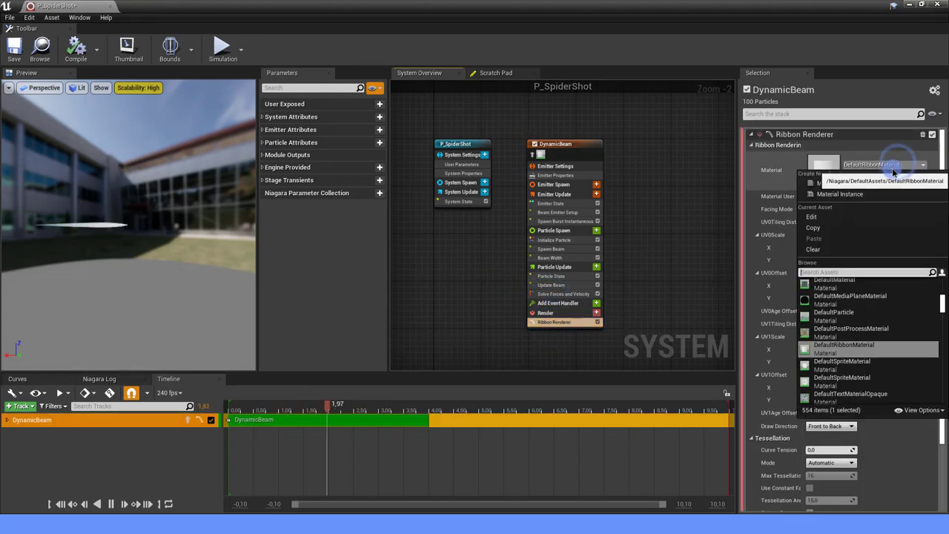
left_click(877, 272)
type("spid")
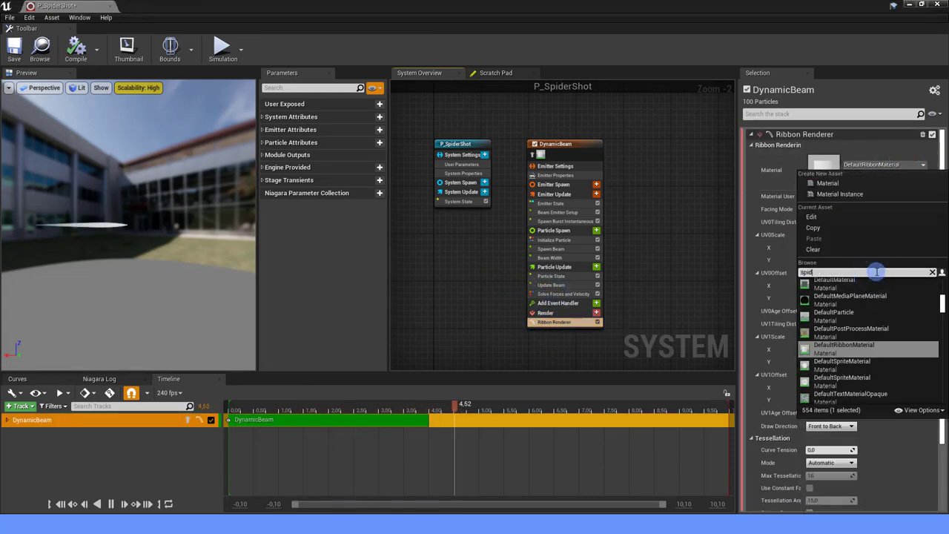
type("er")
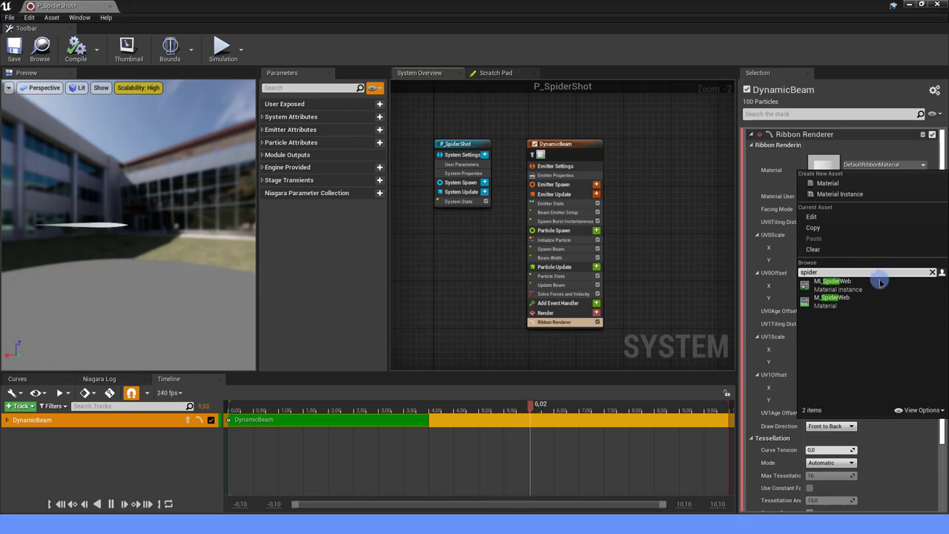
left_click(844, 286)
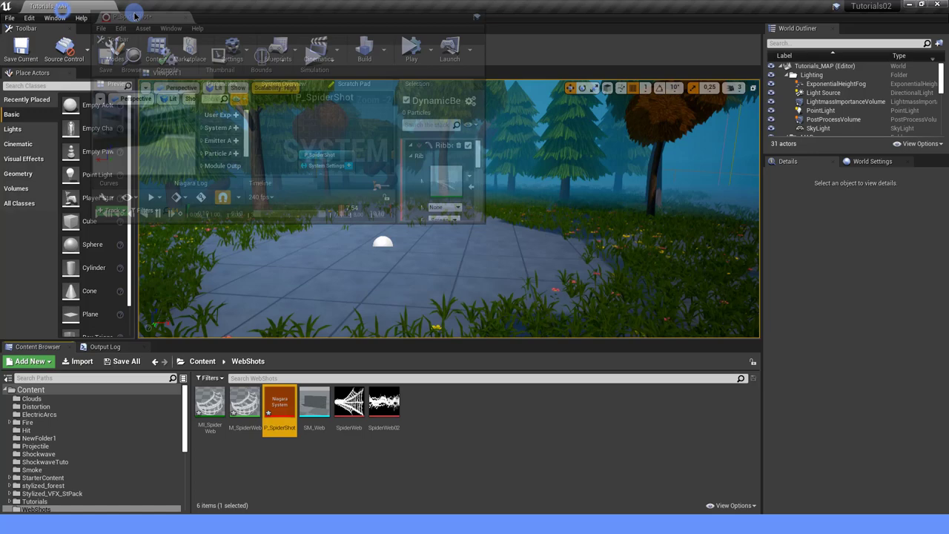
left_click_drag(63, 10, 79, 8)
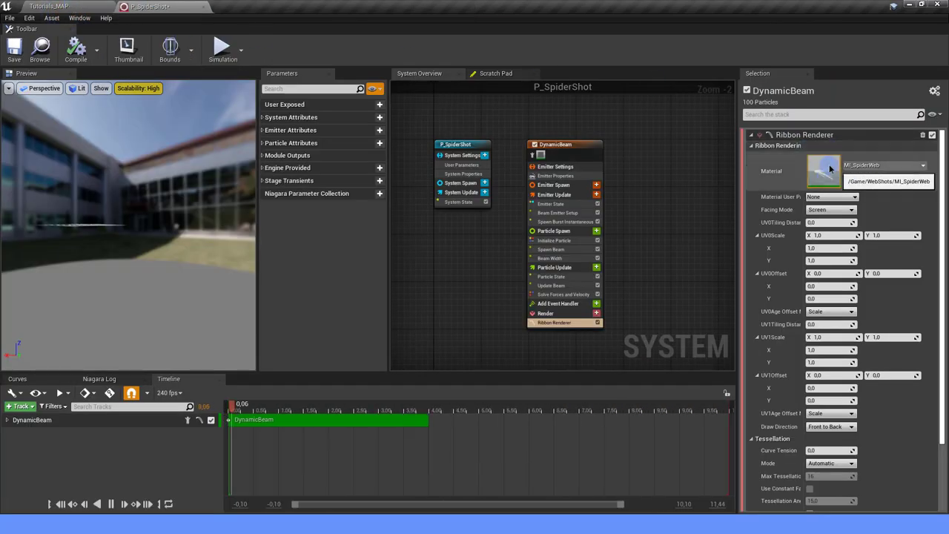
Step: Override MI_SpiderWeb's Texture with SpiderWeb02, preview on a plane, save, and go back to P_SpiderShot
left_click(109, 6)
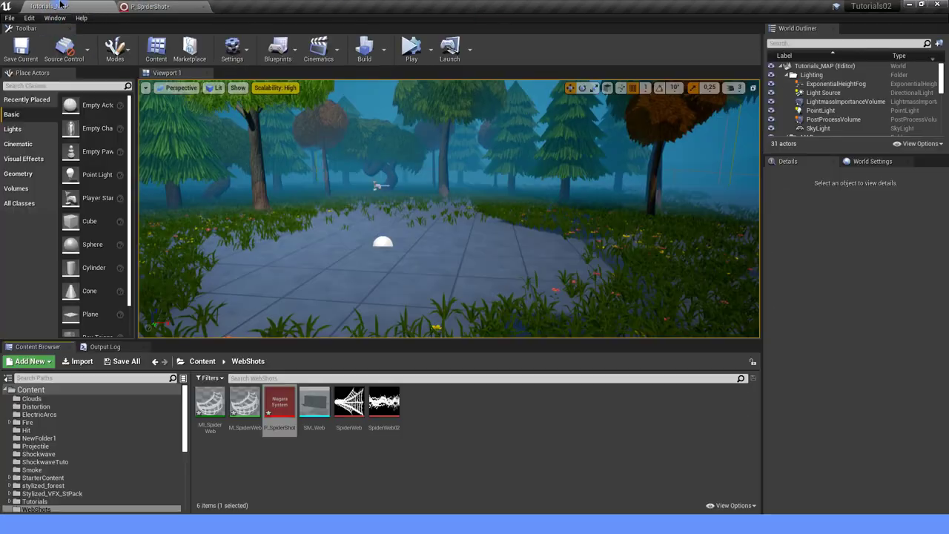
double_click(212, 394)
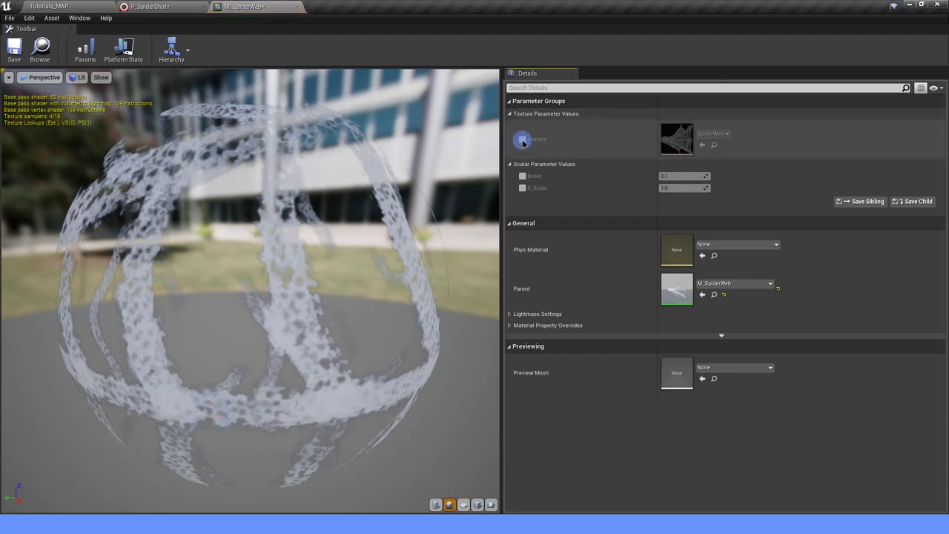
left_click(711, 133)
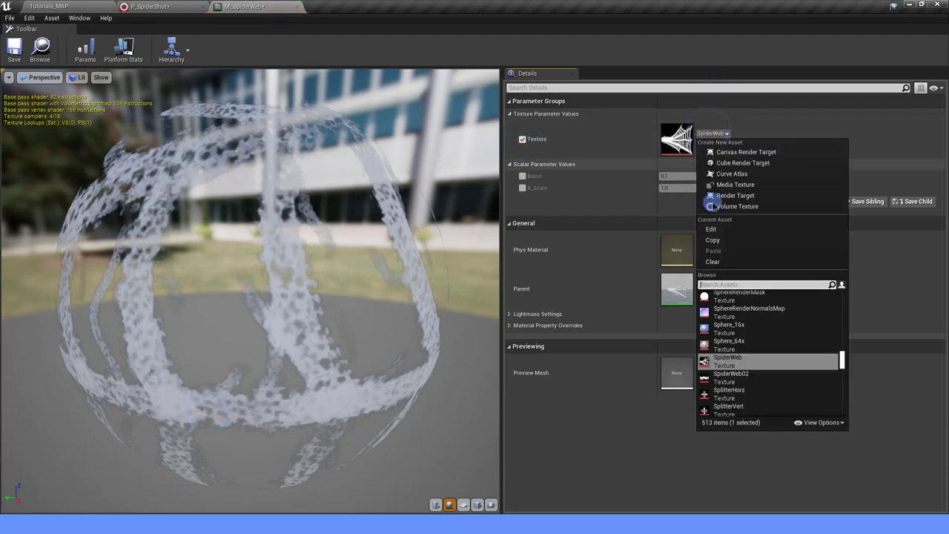
left_click(734, 376)
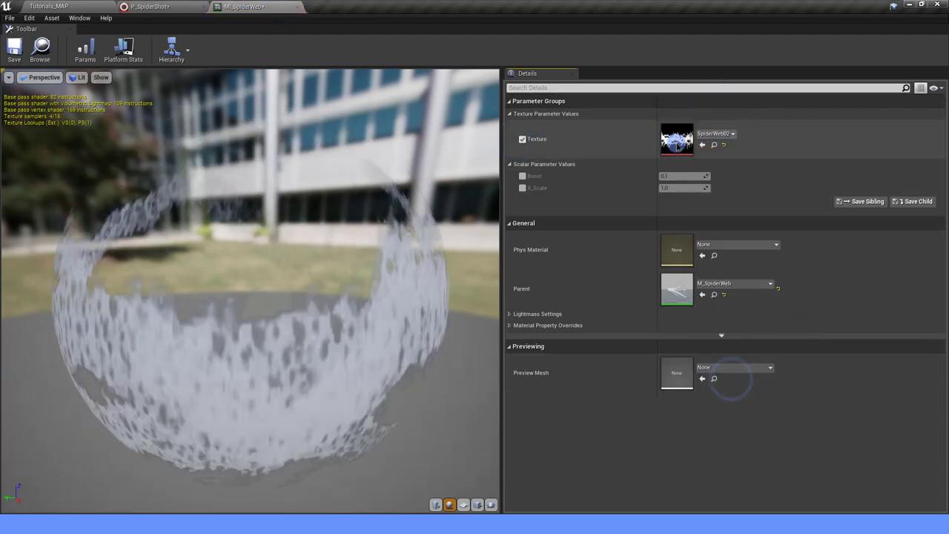
left_click_drag(220, 309, 245, 318)
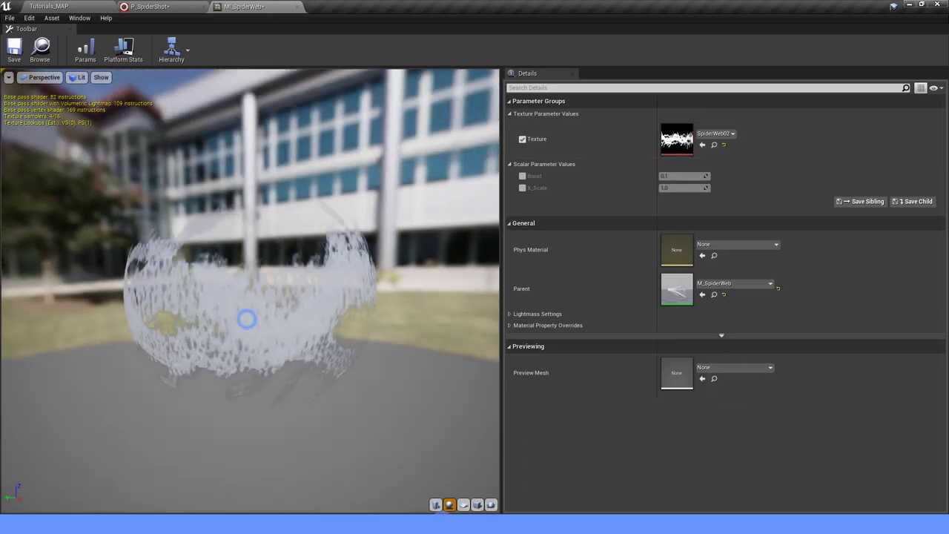
left_click(463, 504)
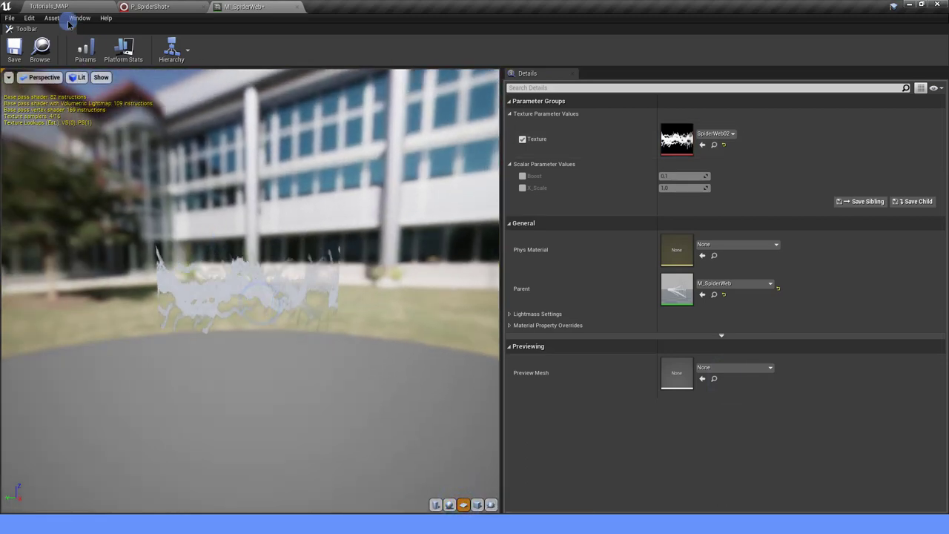
left_click(12, 49)
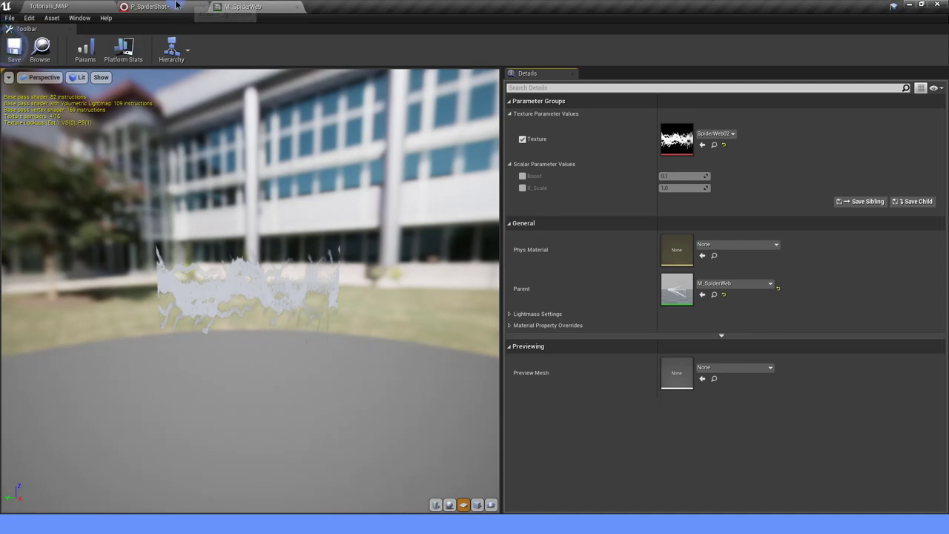
left_click(176, 5)
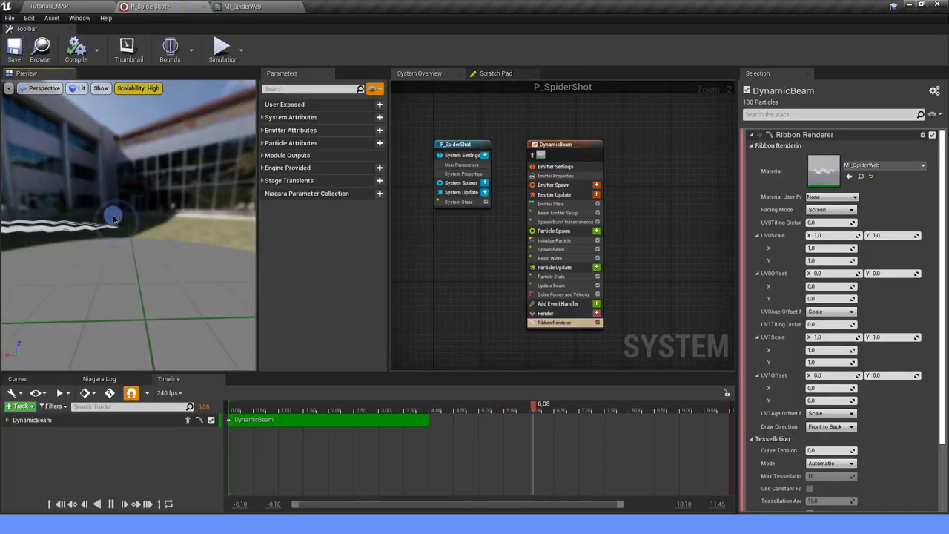
Step: Replace the Beam Width curve with a constant value of 20.0
left_click(564, 258)
left_click(939, 151)
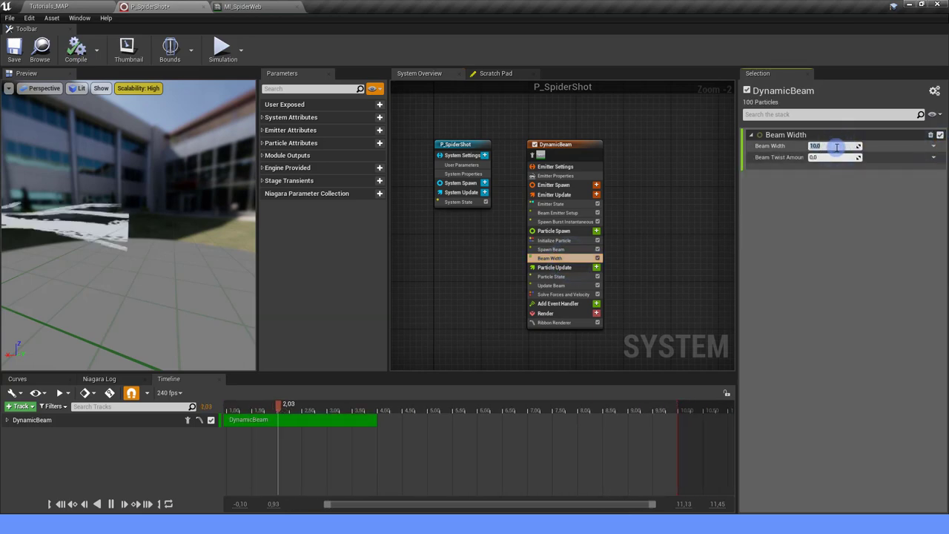
type("20")
key("Return")
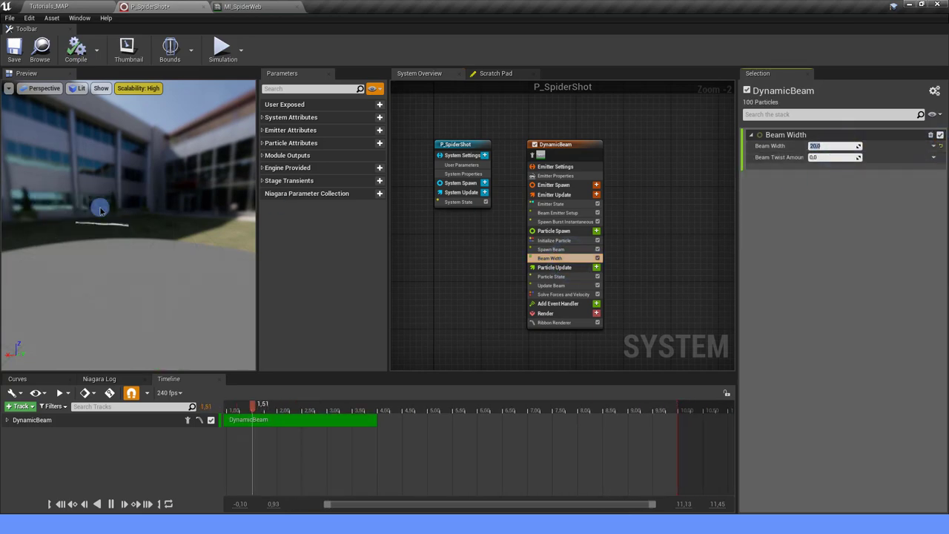
left_click_drag(102, 216, 120, 213)
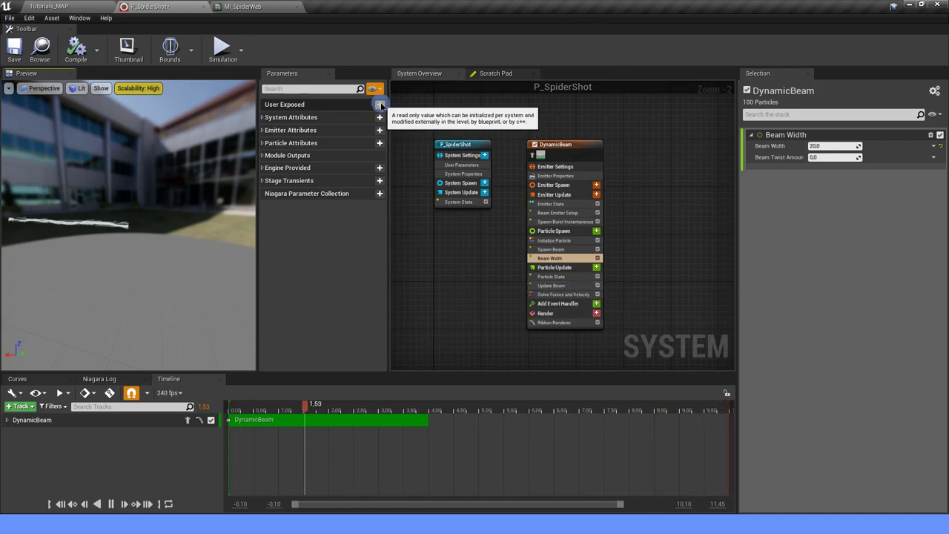
Step: Add a user-exposed Vector parameter named BeamEnd
left_click(380, 105)
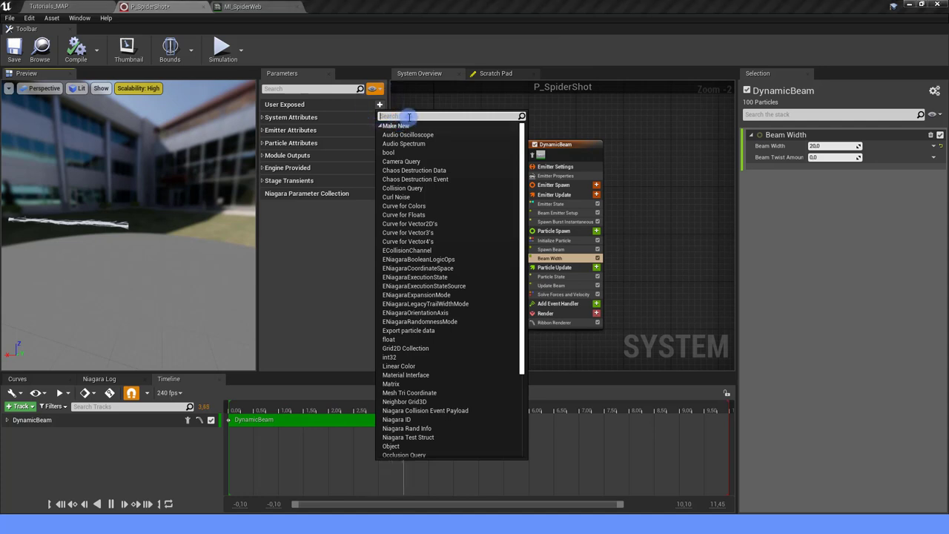
type("vector")
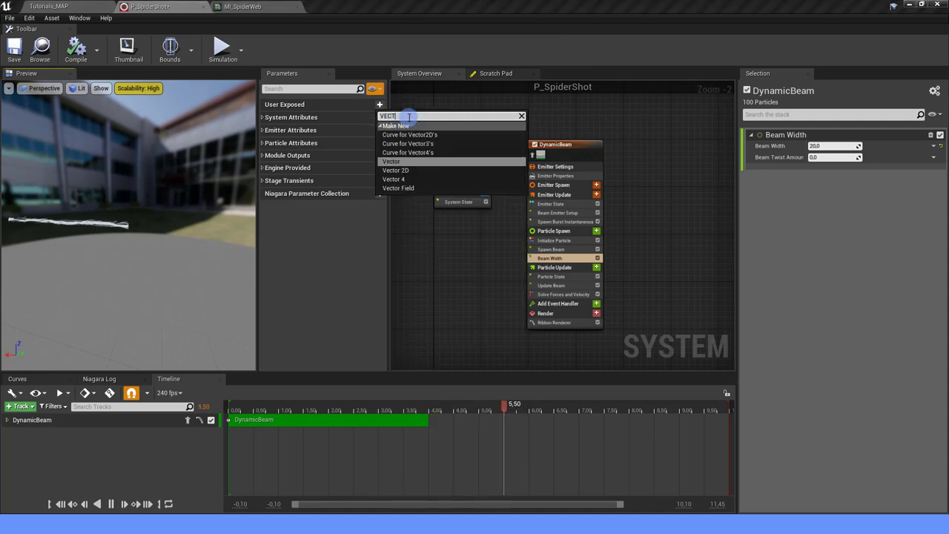
left_click(409, 162)
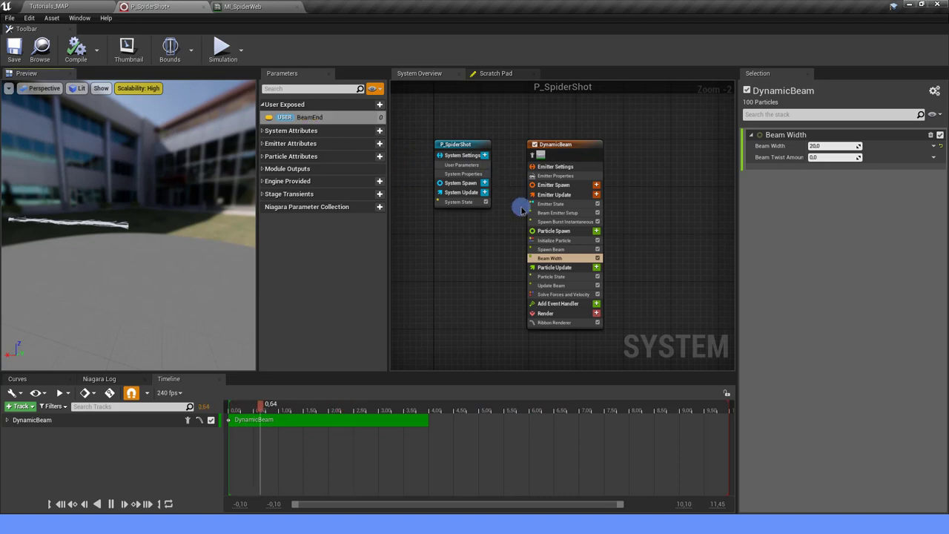
Step: Bind BeamEnd to Beam End in Beam Emitter Setup and enable Absolute Beam End
left_click(557, 213)
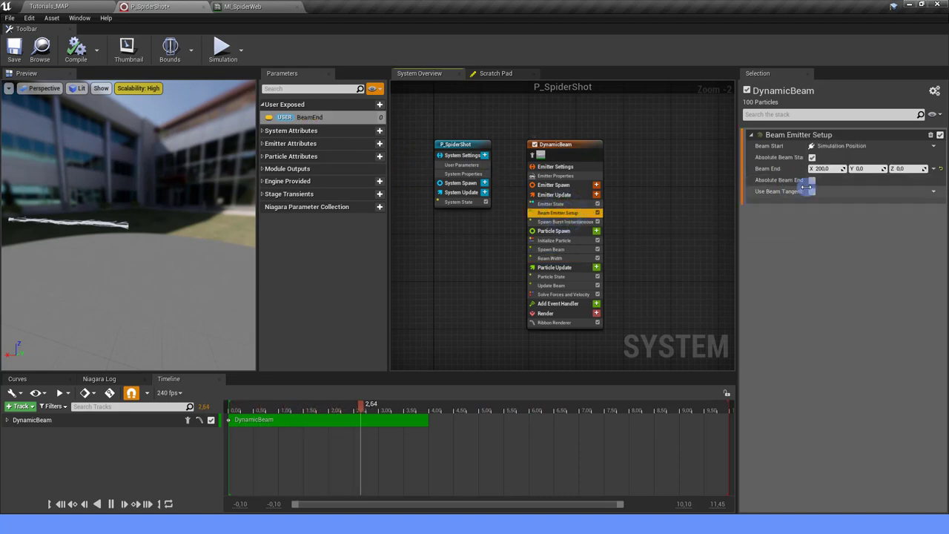
left_click_drag(317, 117, 811, 186)
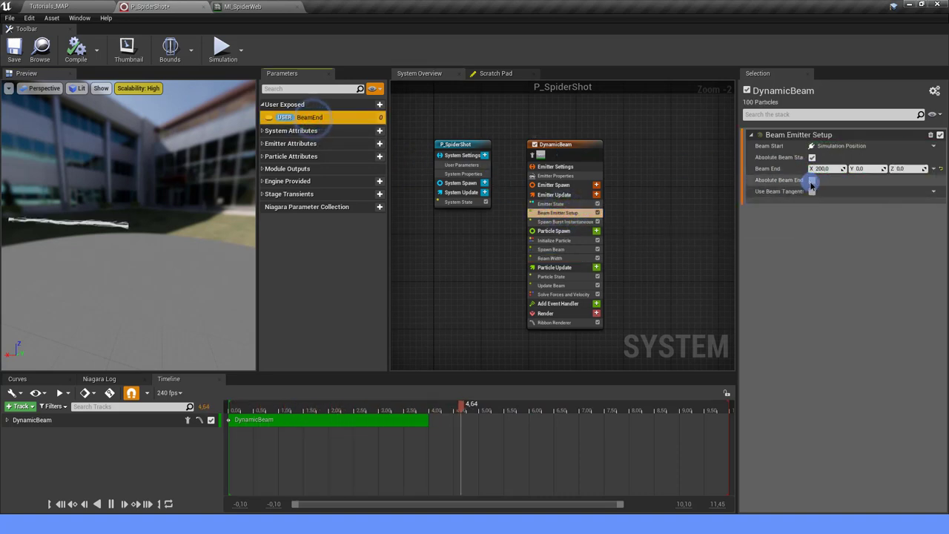
left_click_drag(319, 118, 825, 173)
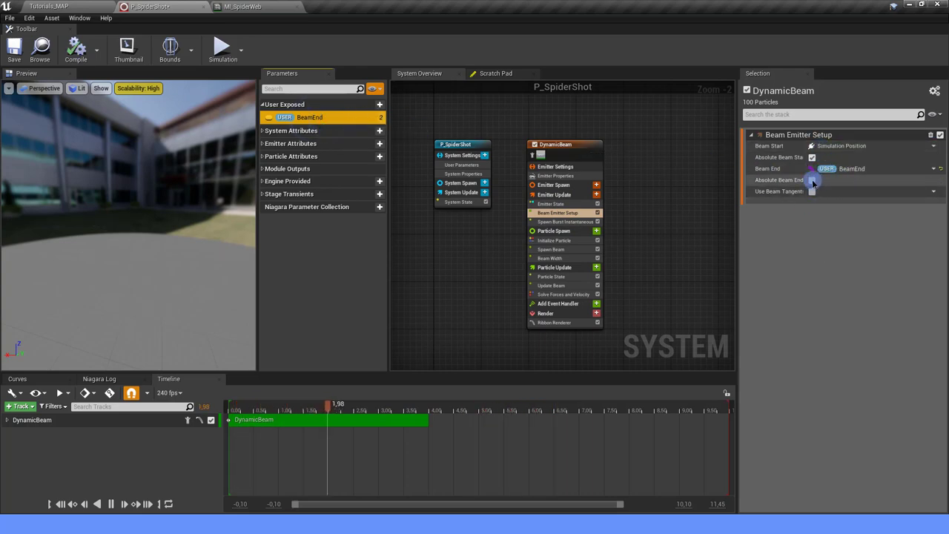
left_click(812, 181)
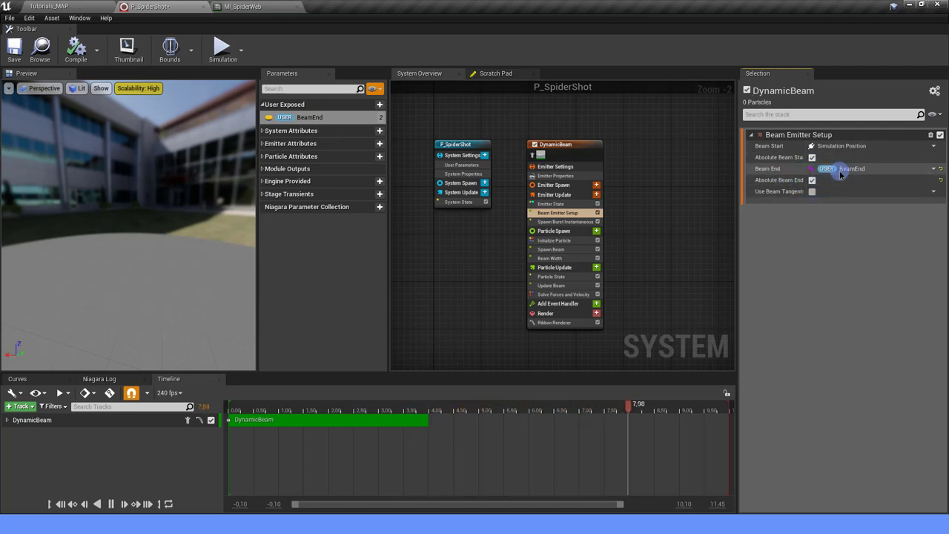
Step: Set DynamicBeam's Emitter State to Loop Behavior Once with Infinite loop duration mode
left_click(568, 204)
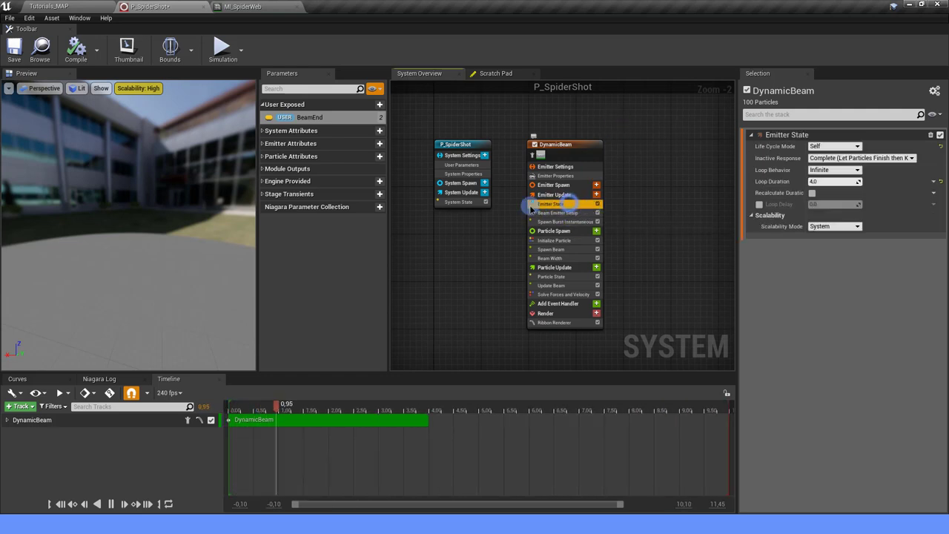
left_click(823, 171)
left_click(818, 185)
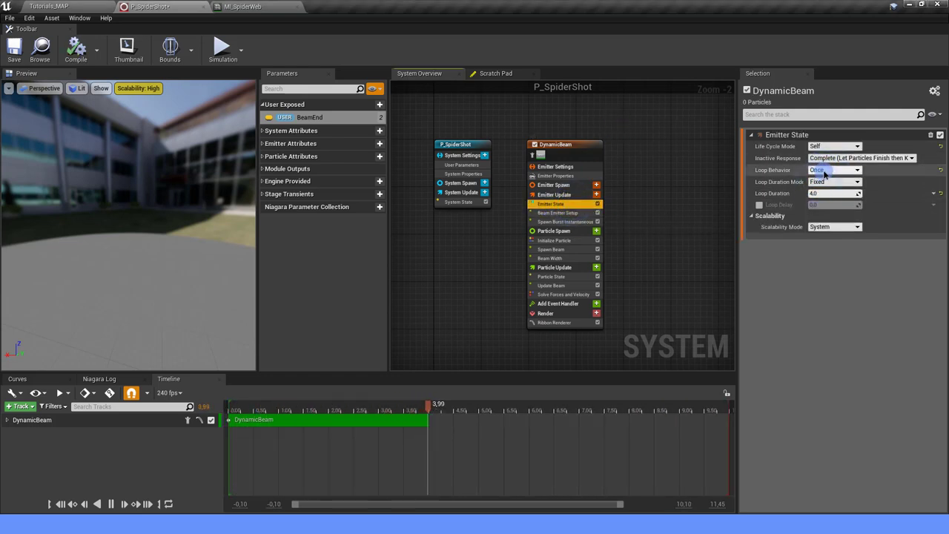
left_click(814, 193)
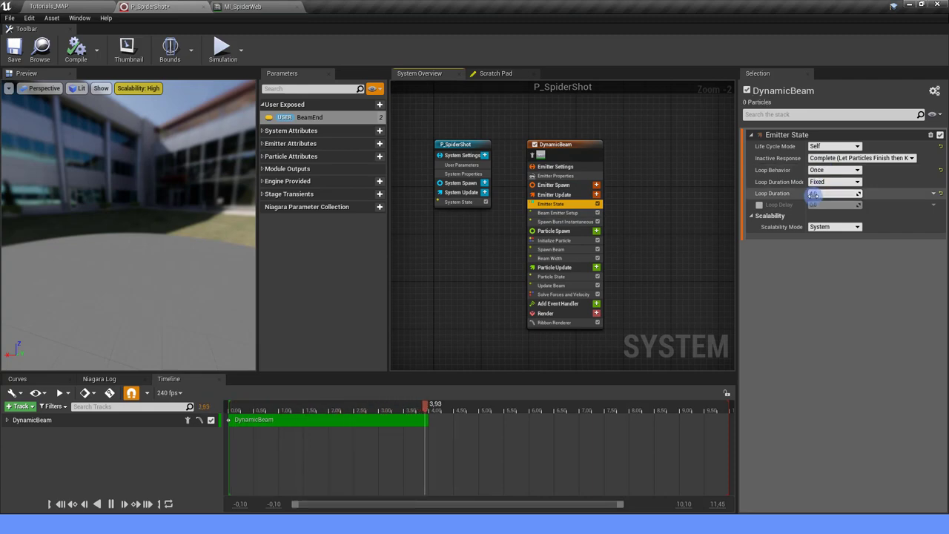
left_click(834, 182)
left_click(828, 194)
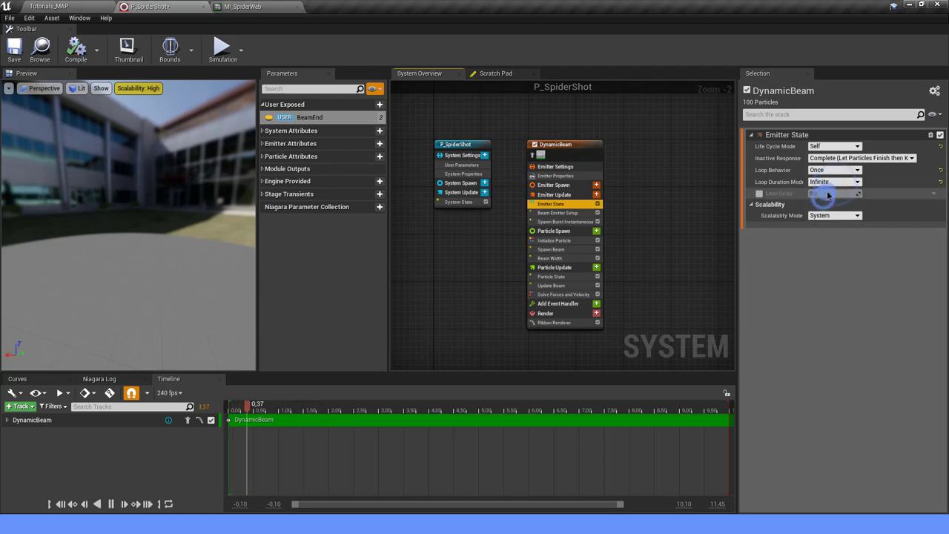
Step: Untick Lifetime in Initialize Particle and Kill Particles When in Particle State
left_click(555, 241)
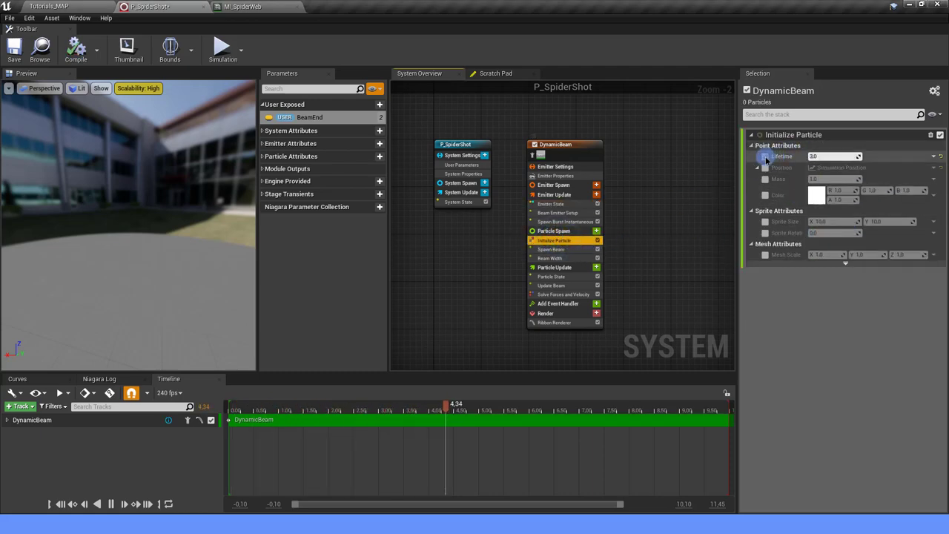
left_click(765, 156)
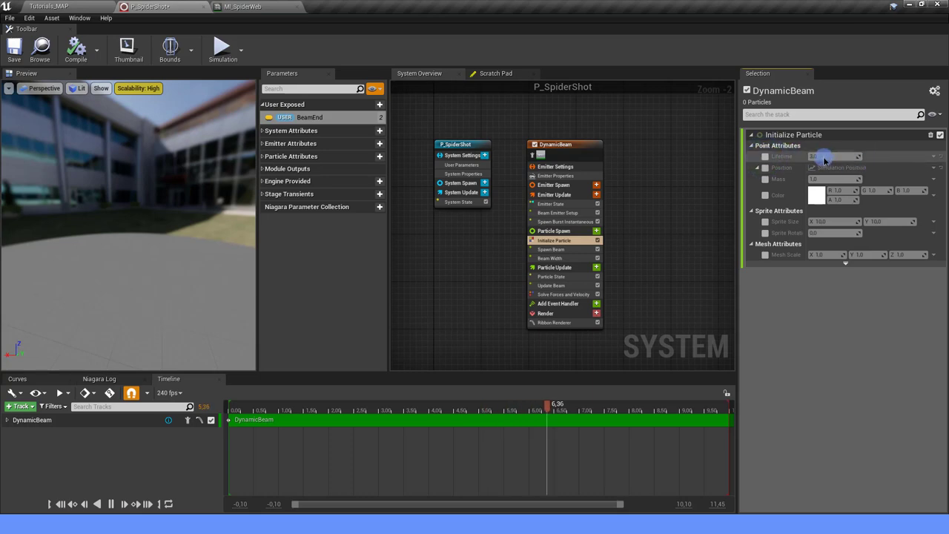
left_click(551, 276)
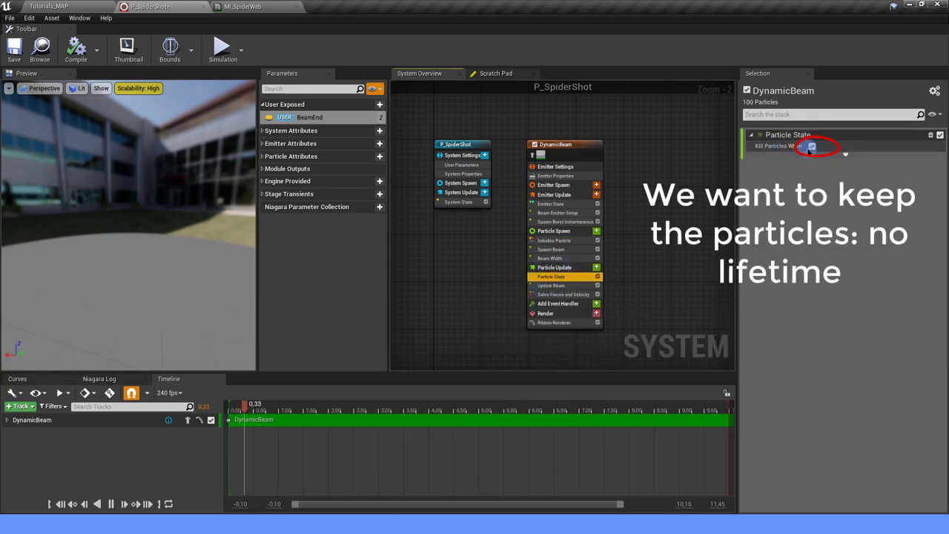
left_click(813, 146)
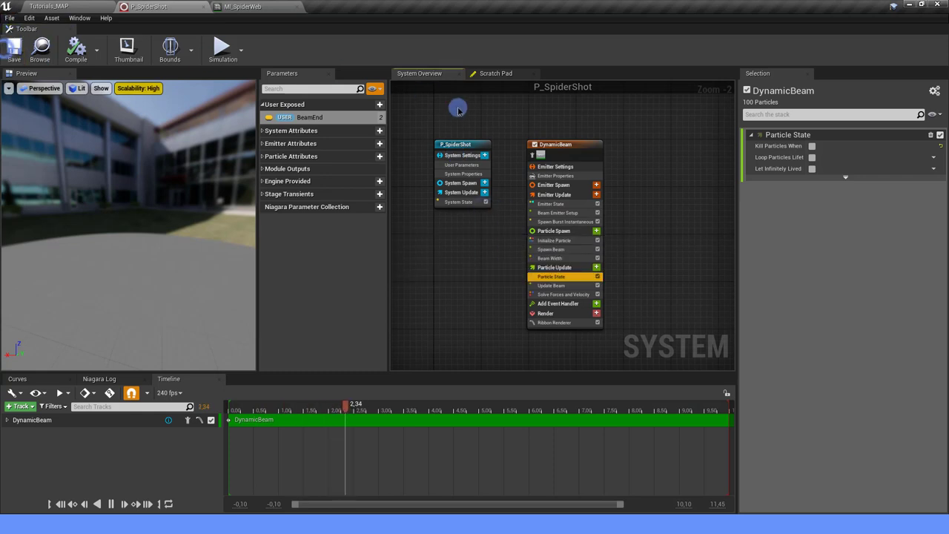
Step: Give P_SpiderShot's BeamEnd user parameter X 300, check the beam in the preview, and go back to Tutorials_MAP
left_click(453, 144)
left_click(825, 146)
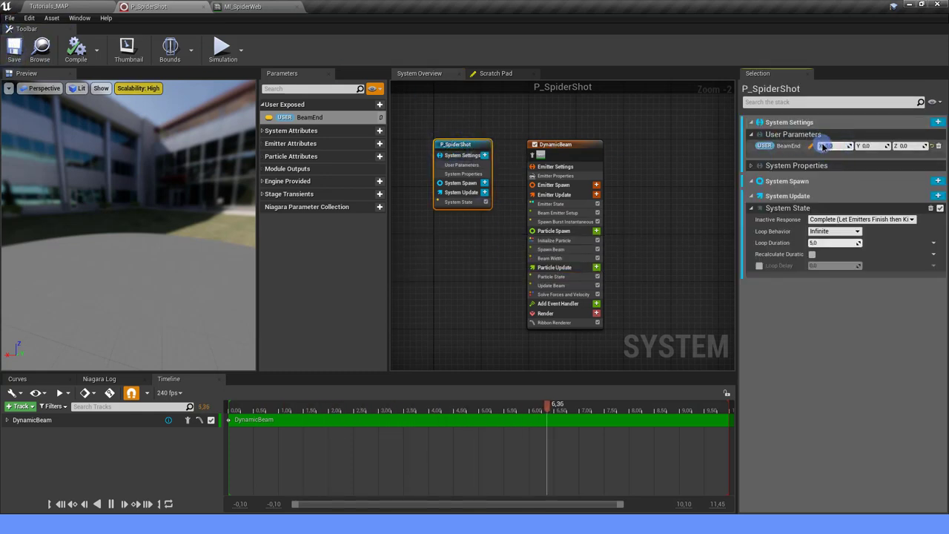
type("300")
left_click(125, 202)
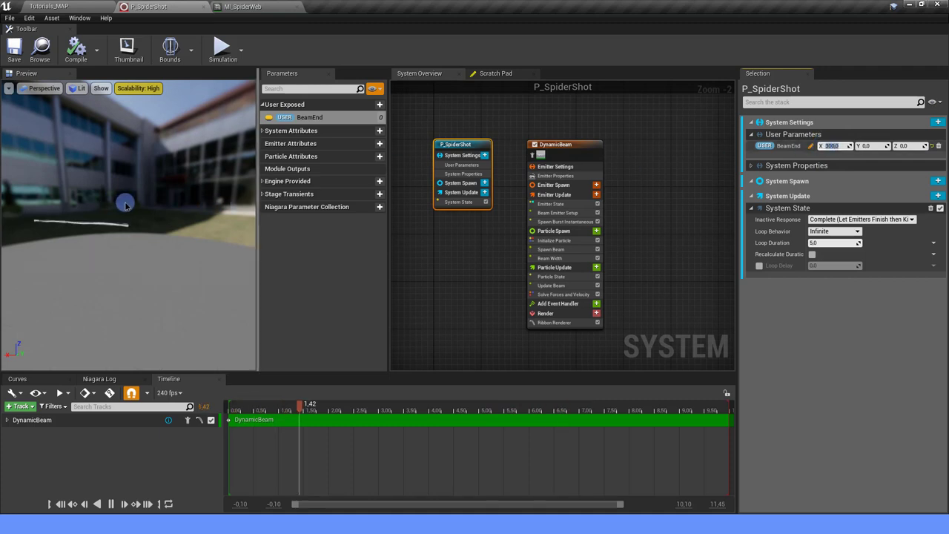
mouse_move(90, 226)
left_mouse_down()
mouse_move(104, 227)
mouse_move(105, 244)
left_mouse_up()
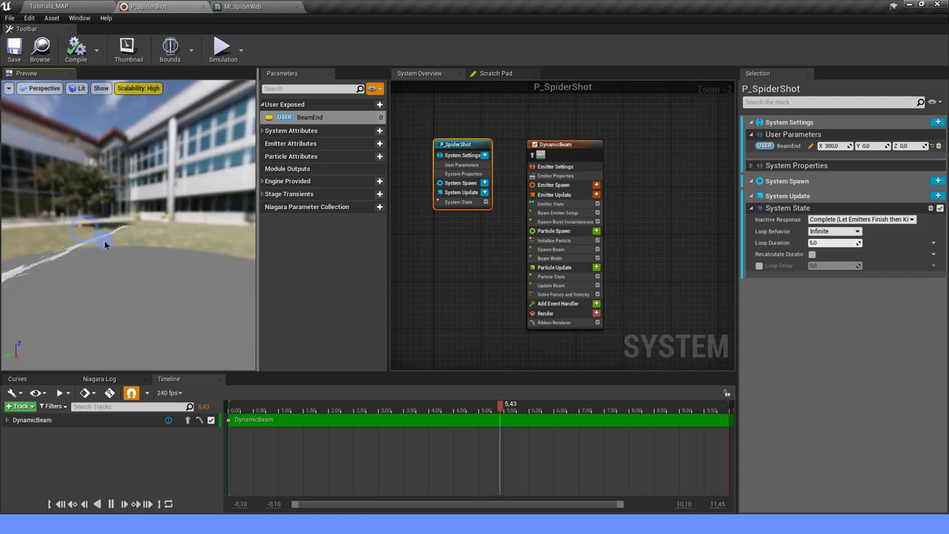
left_click(85, 6)
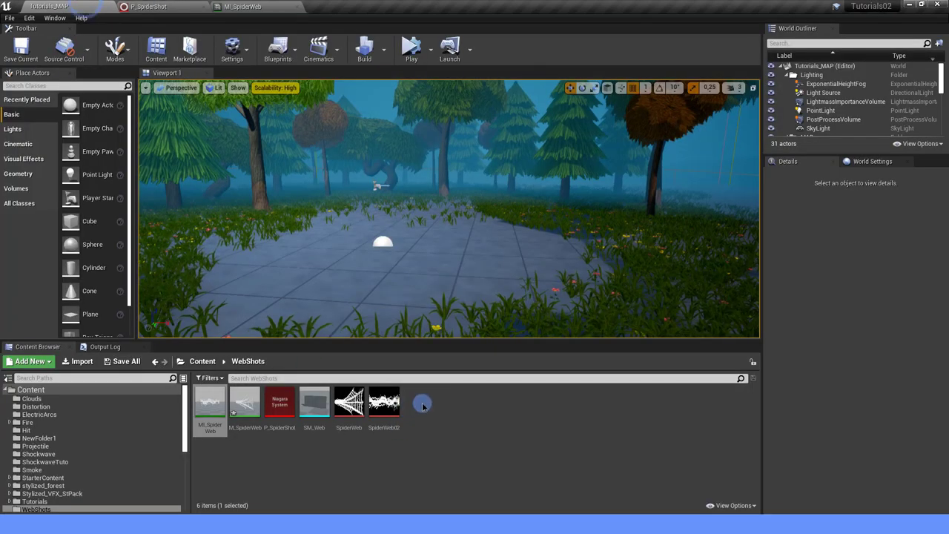
Step: Create an Actor Blueprint named BP_SpiderShot in WebShots and open it in the Blueprint editor
right_click(423, 404)
left_click(467, 148)
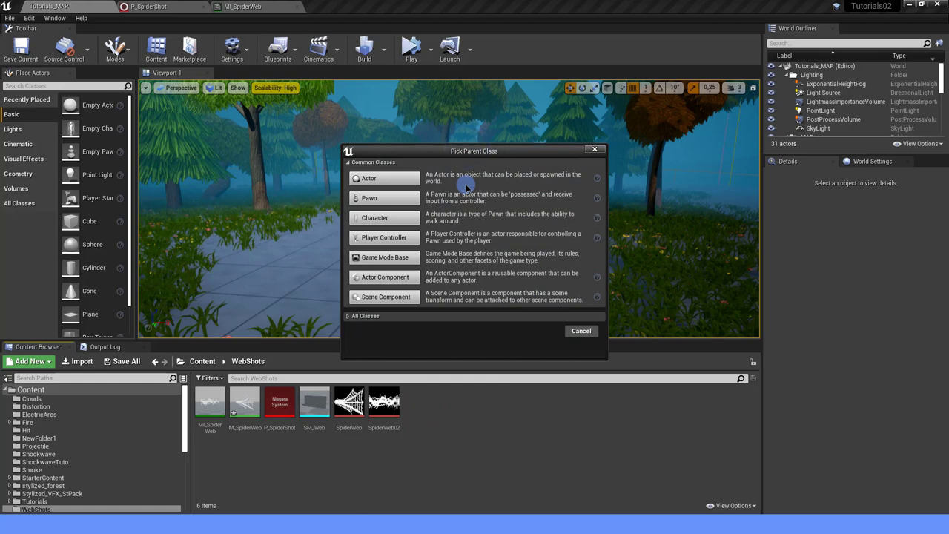
left_click(404, 178)
type("BP_SpiderShot")
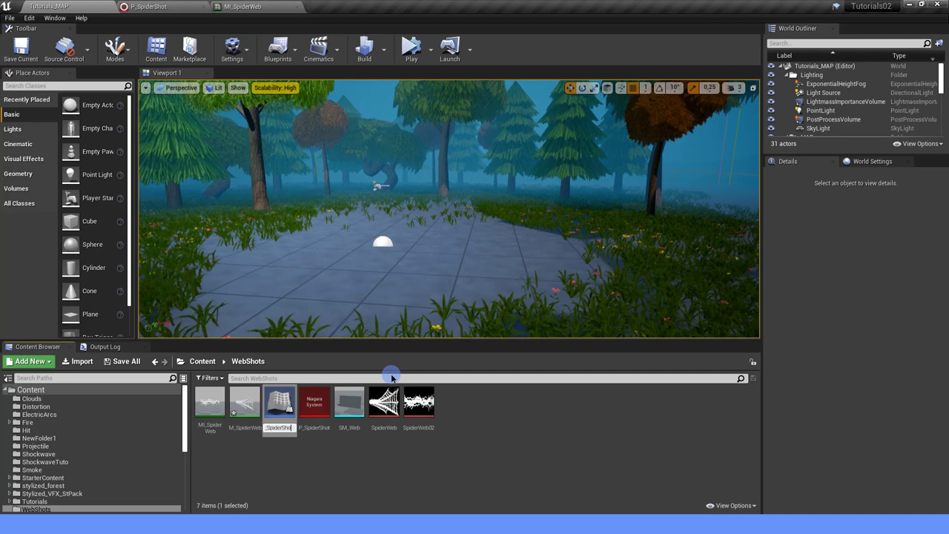
key("Return")
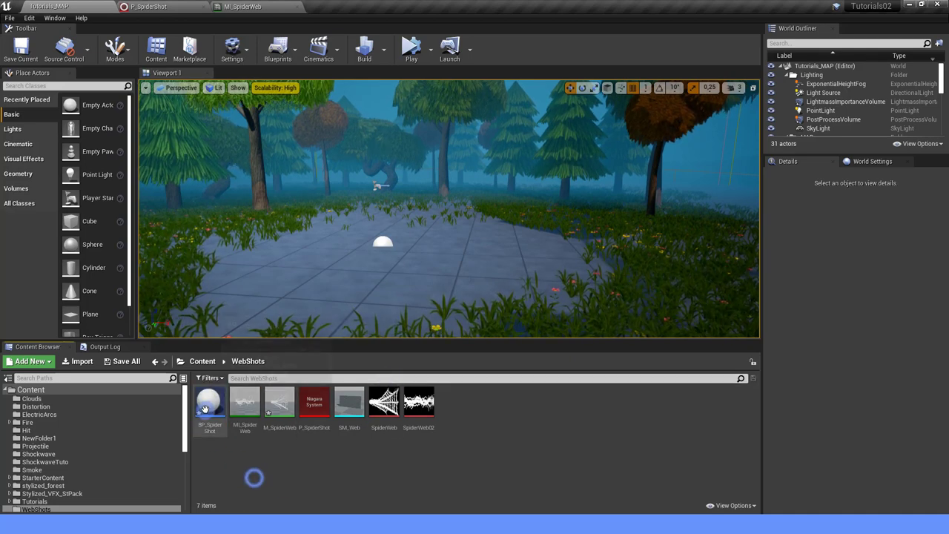
double_click(209, 413)
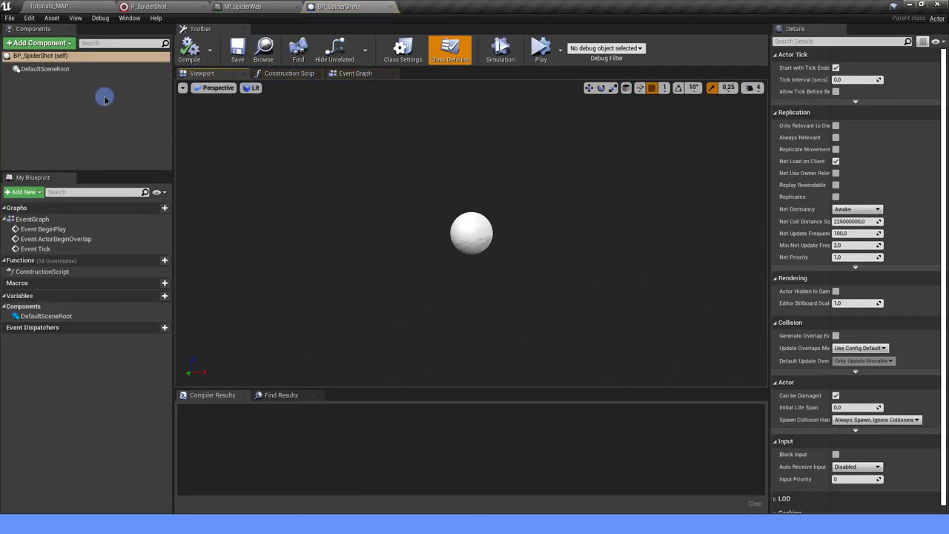
Step: Add a Sphere component scaled 0.2 on X, Y and Z and drag it onto DefaultSceneRoot
left_click(58, 43)
type("sphere")
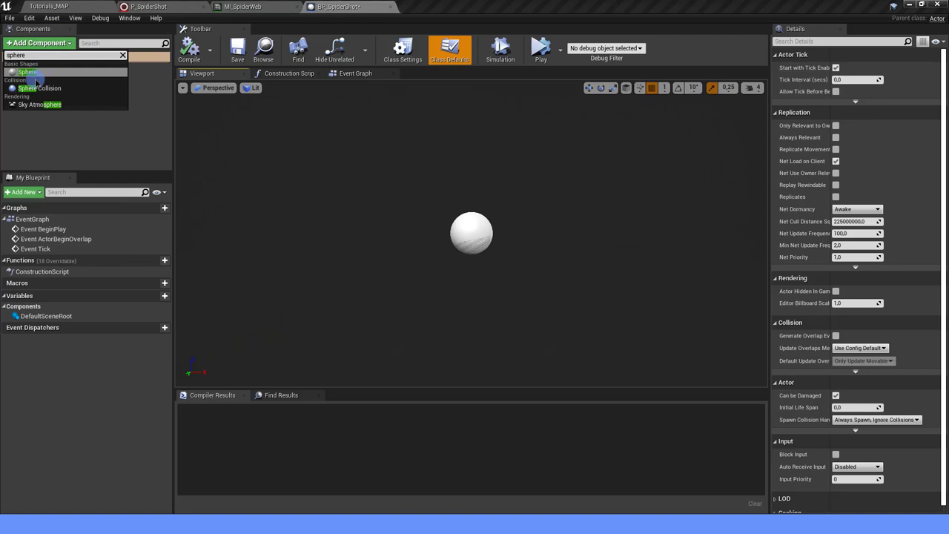
left_click(29, 72)
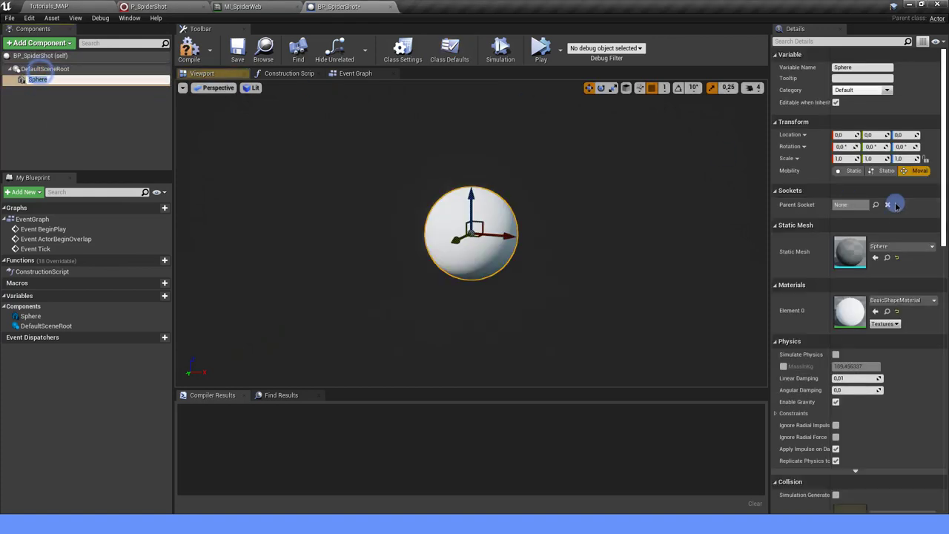
key("Return")
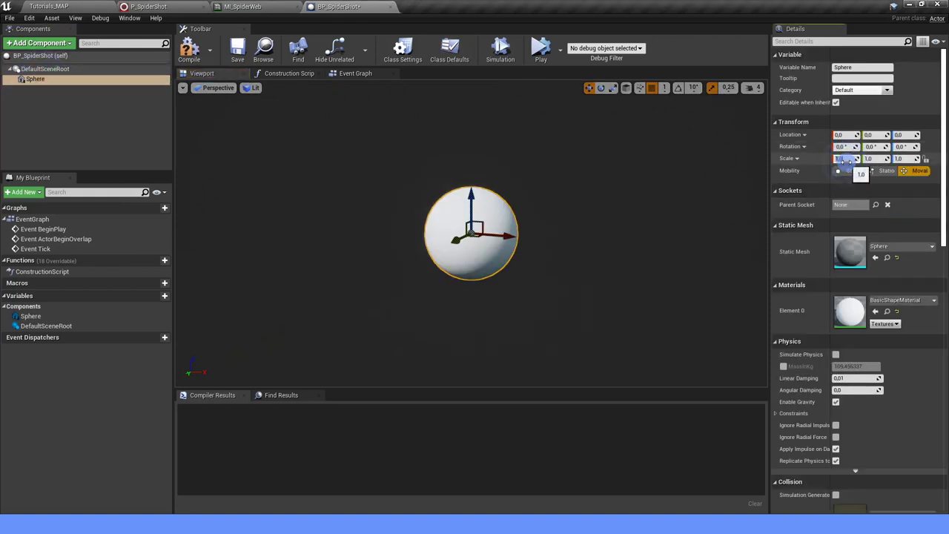
type("0,2")
key("Tab")
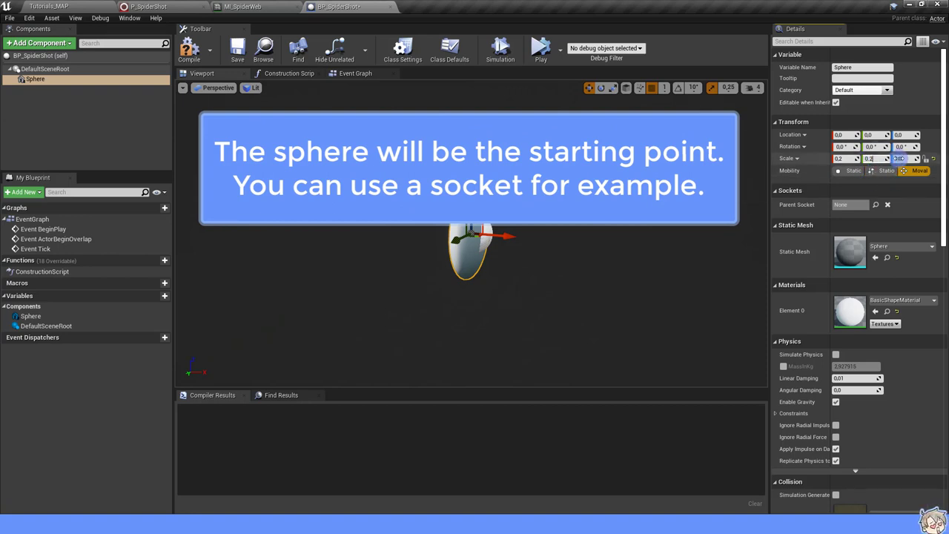
key("Tab")
type("0")
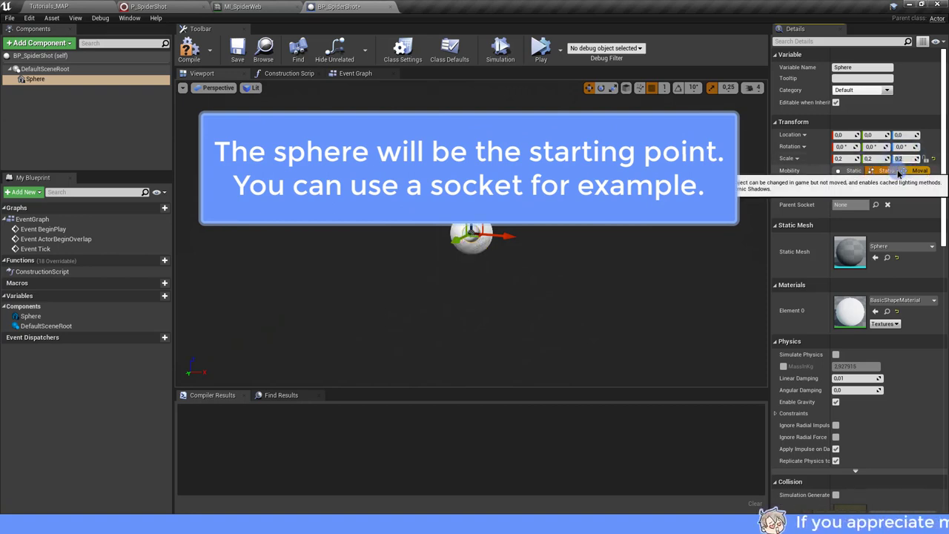
type(",2")
key("Return")
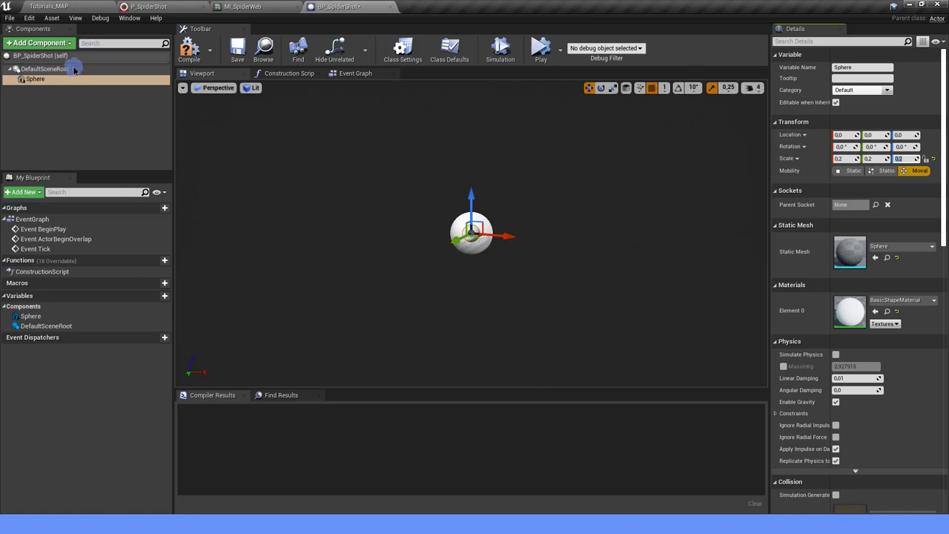
left_click_drag(43, 80, 54, 76)
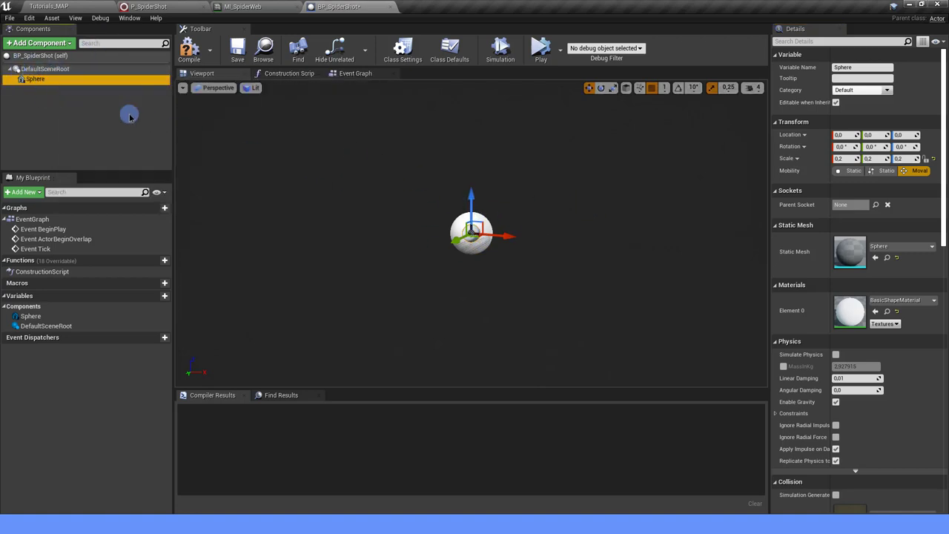
Step: Add a Niagara component named Web using P_SpiderShot, compile, and return to Tutorials_MAP
left_click(64, 43)
type("NIAGA")
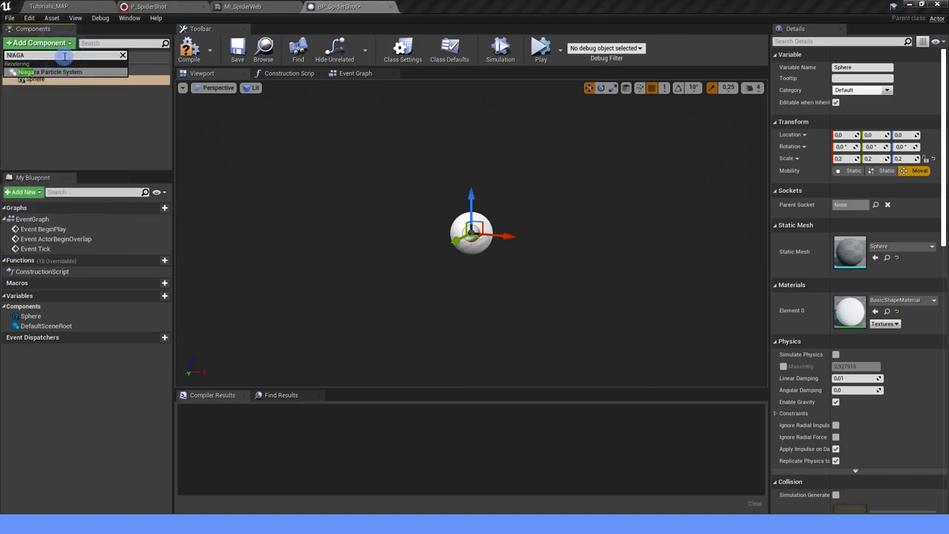
left_click(52, 72)
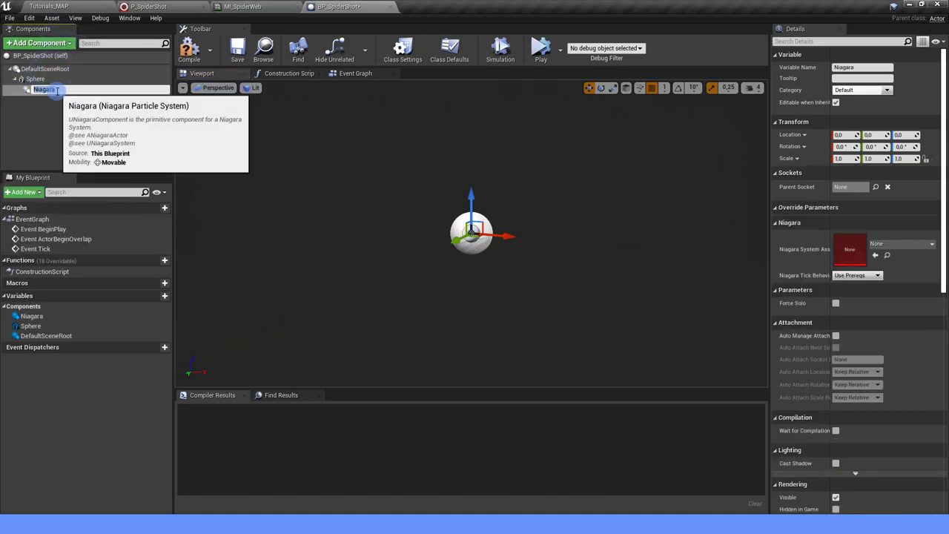
type("Web")
key("Return")
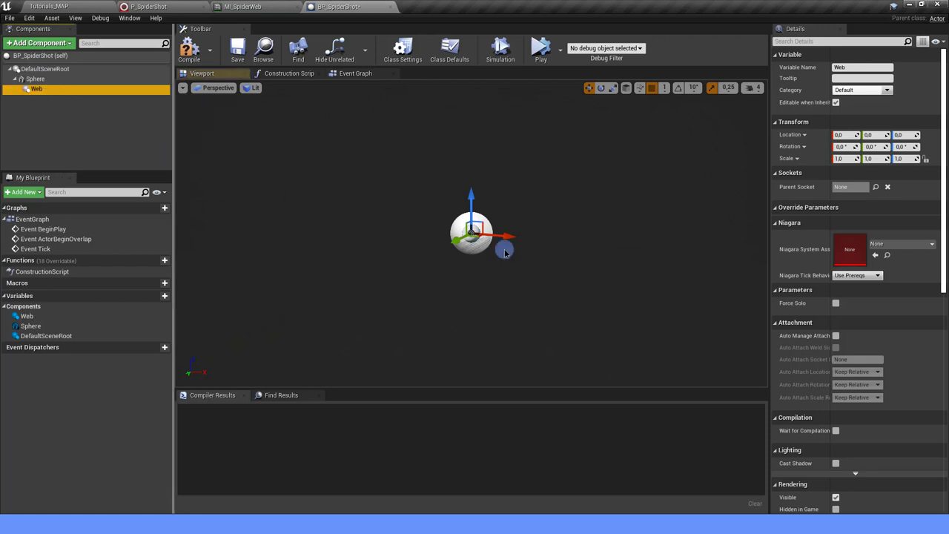
left_click(910, 245)
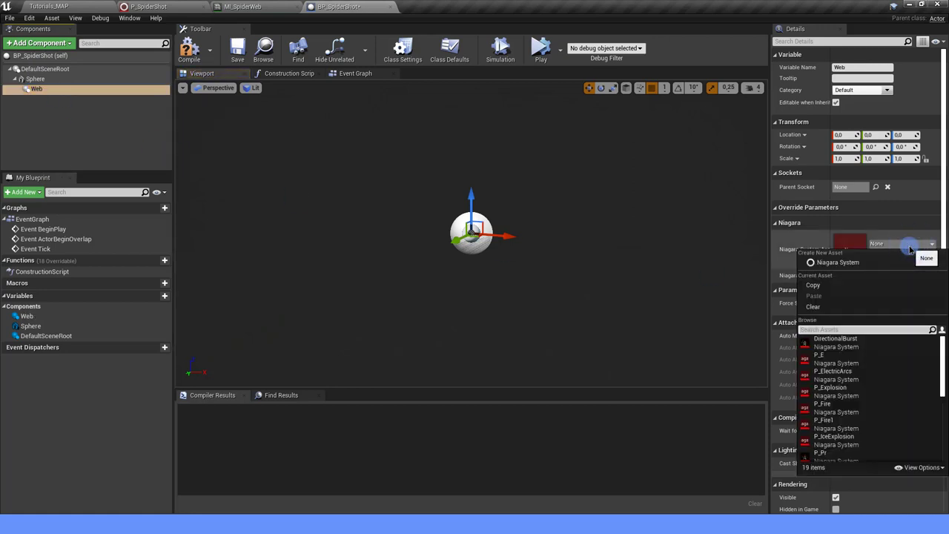
type("web")
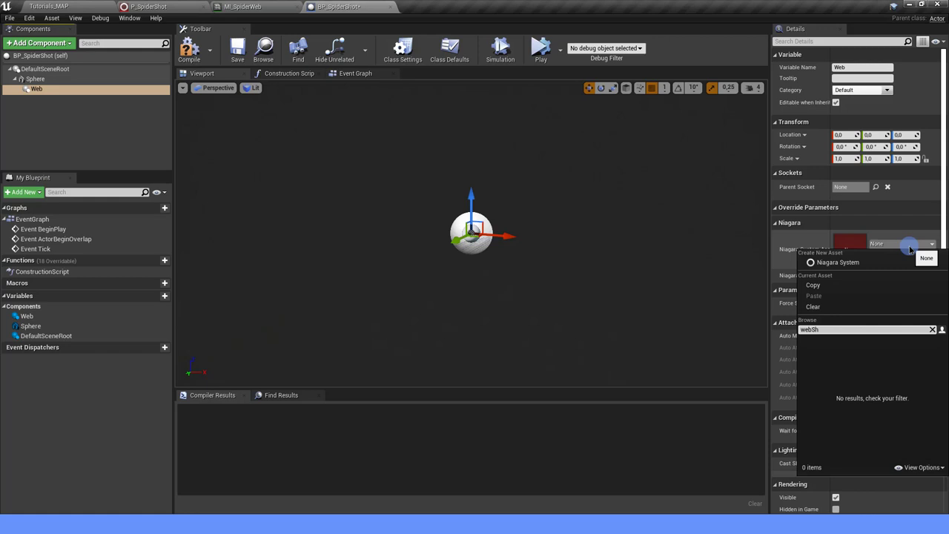
left_click(865, 327)
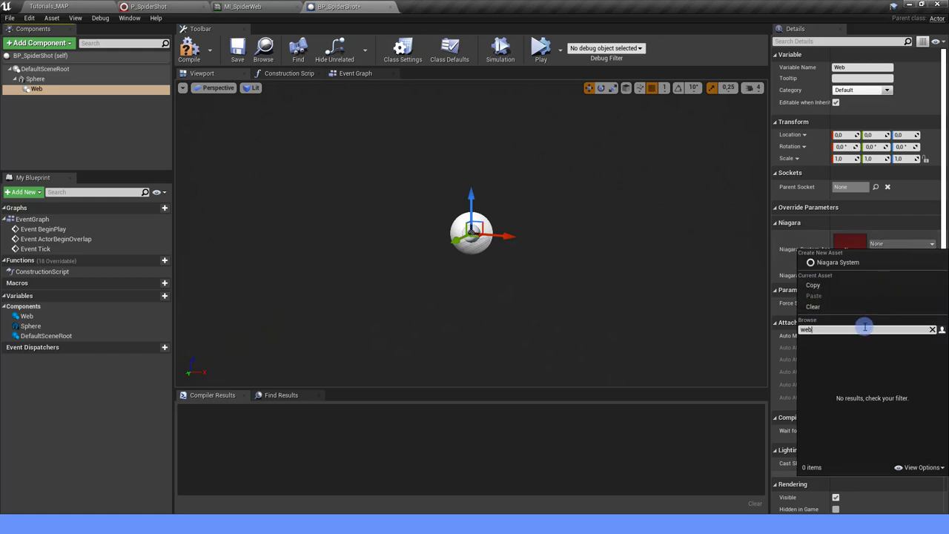
key("BackSpace")
key("BackSpace")
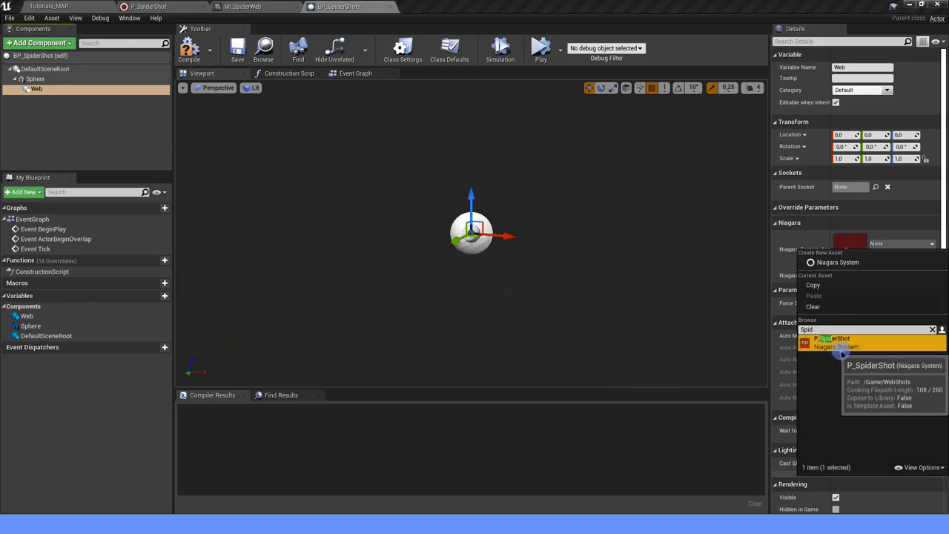
left_click(843, 346)
left_click(178, 46)
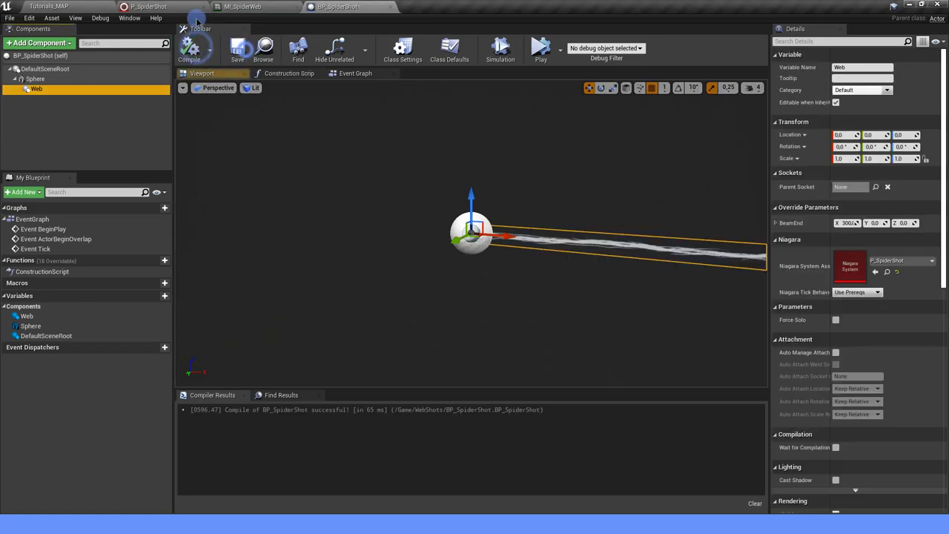
left_click(48, 6)
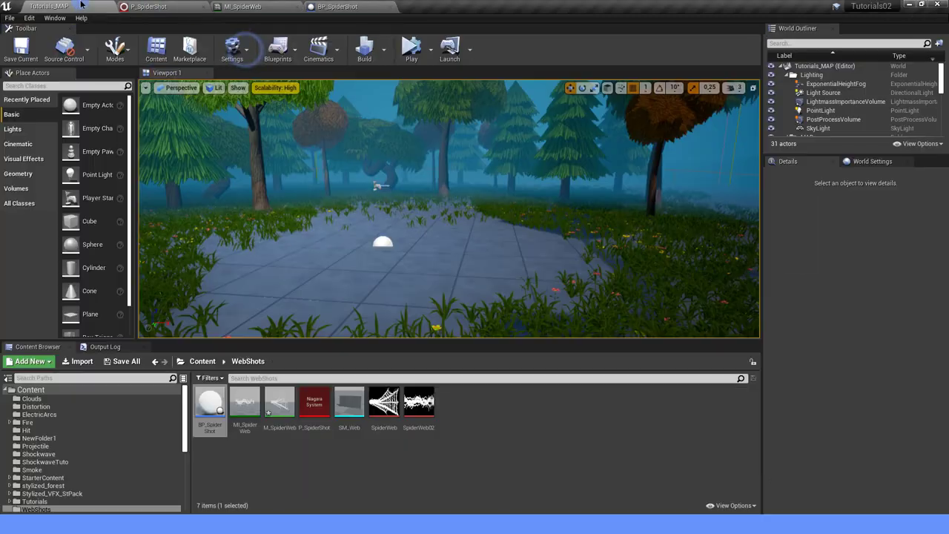
Step: Rename the Niagara system P_SpiderShot to P_WebShot
left_click(315, 428)
left_click(316, 429)
type("Web")
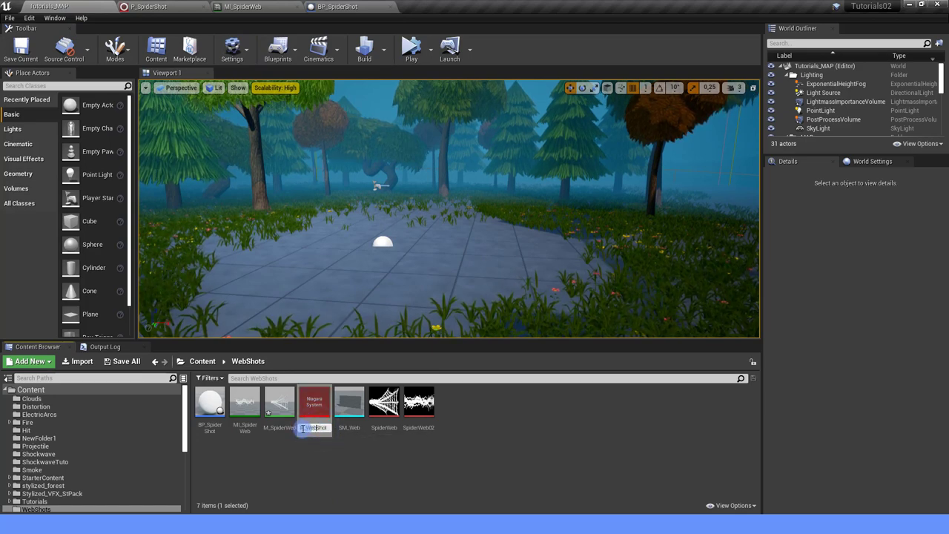
key("Return")
left_click(338, 454)
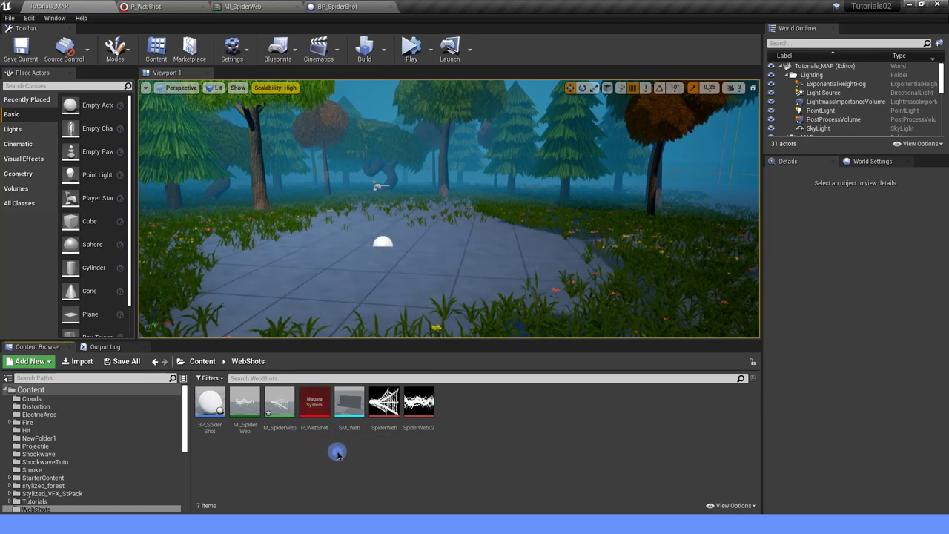
Step: Rename the Blueprint BP_SpiderShot to BP_WebShot
left_click(223, 432)
left_click(215, 428)
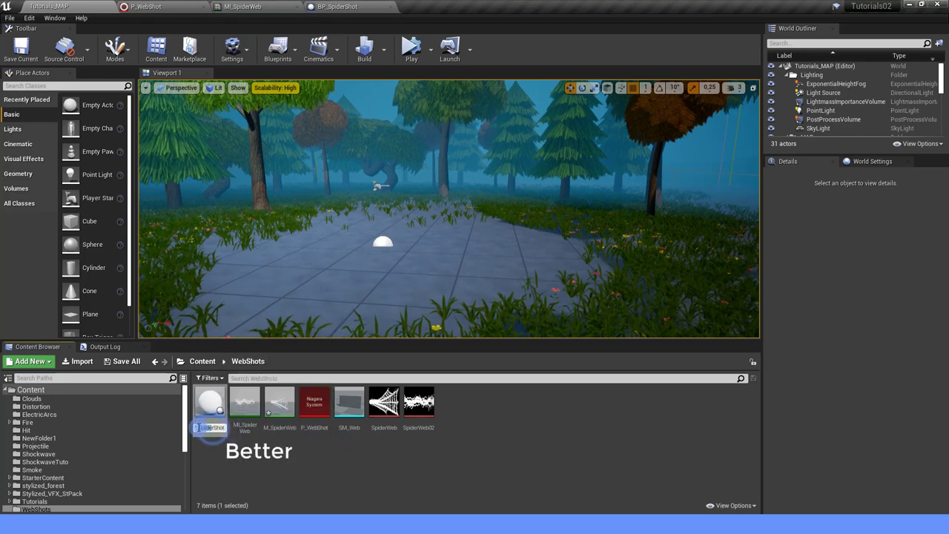
type("Web")
key("Return")
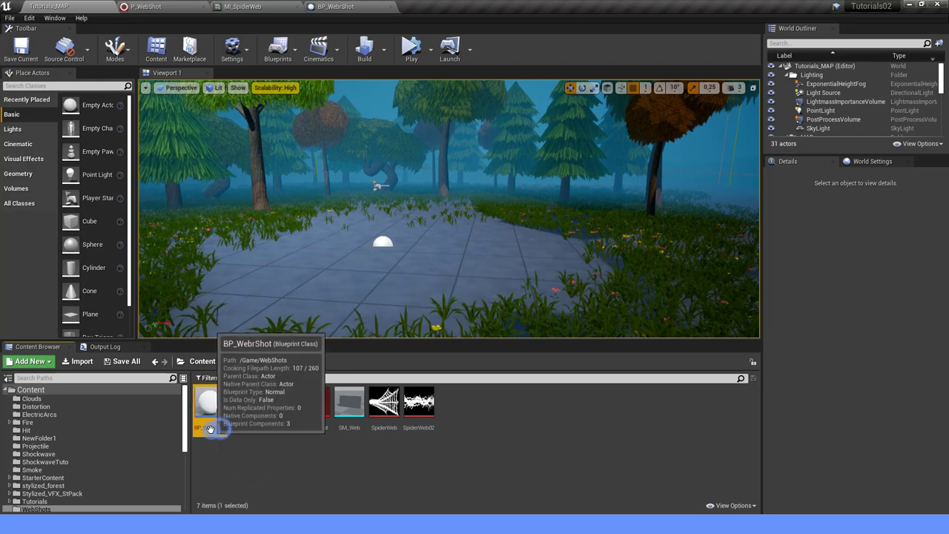
left_click(215, 429)
left_click(215, 428)
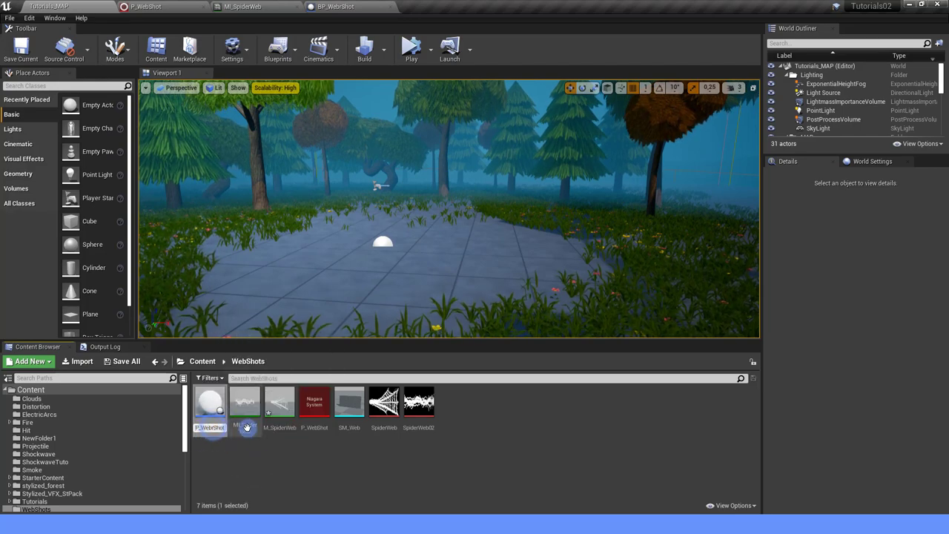
Step: In BP_WebShot, add a Sphere Collision component Sphere1 under DefaultSceneRoot, scaled to 0.5
left_click(355, 9)
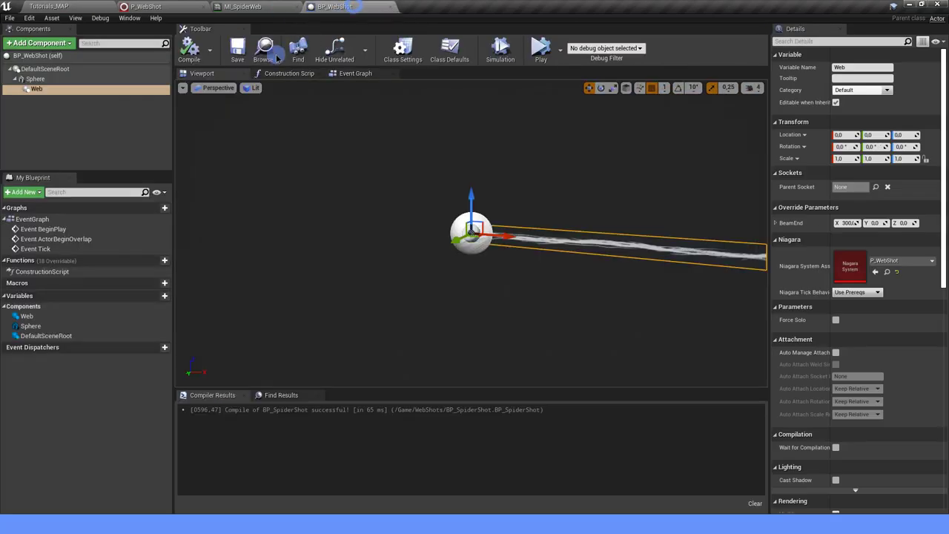
left_click(582, 246)
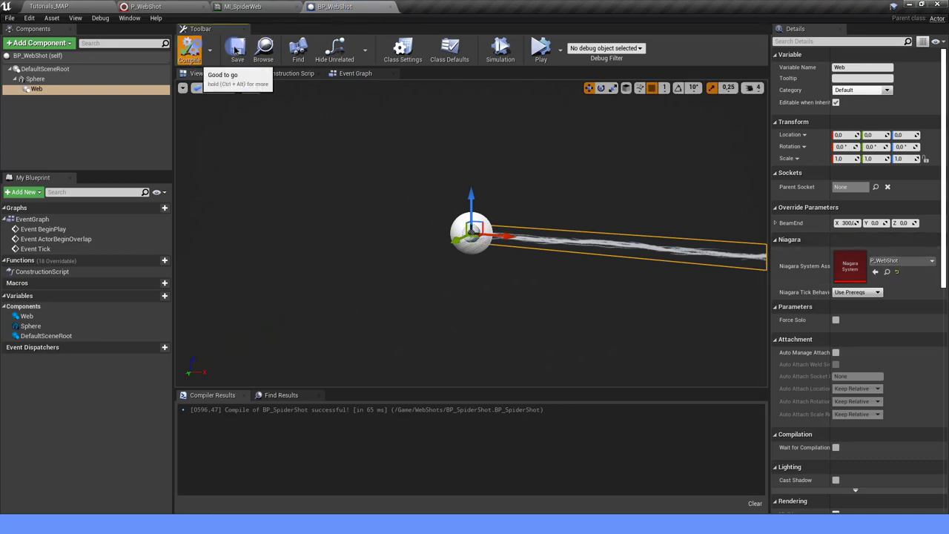
left_click(353, 73)
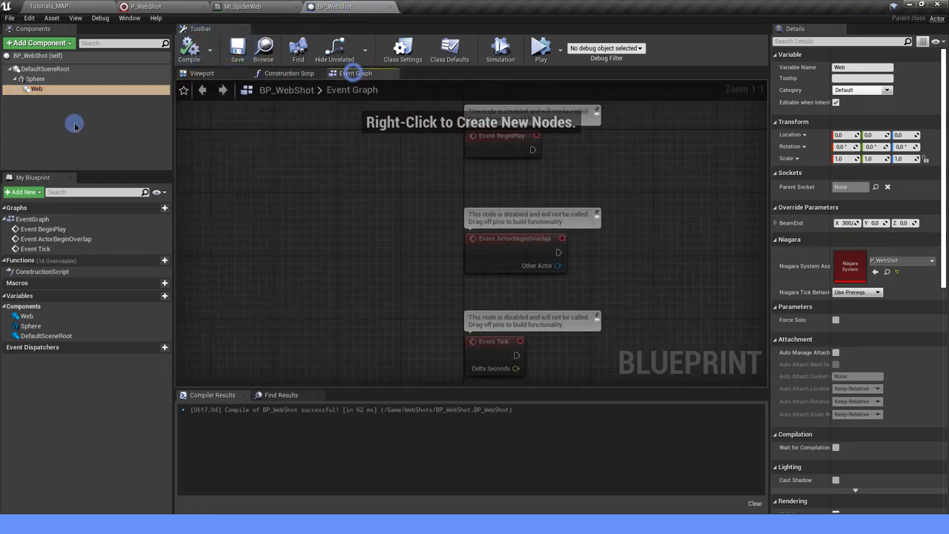
left_click(62, 45)
type("sp")
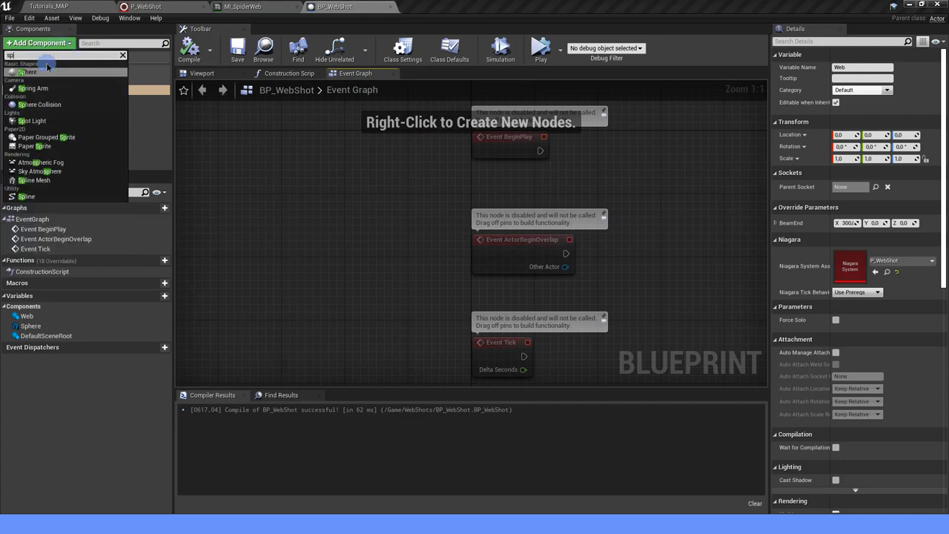
type("here")
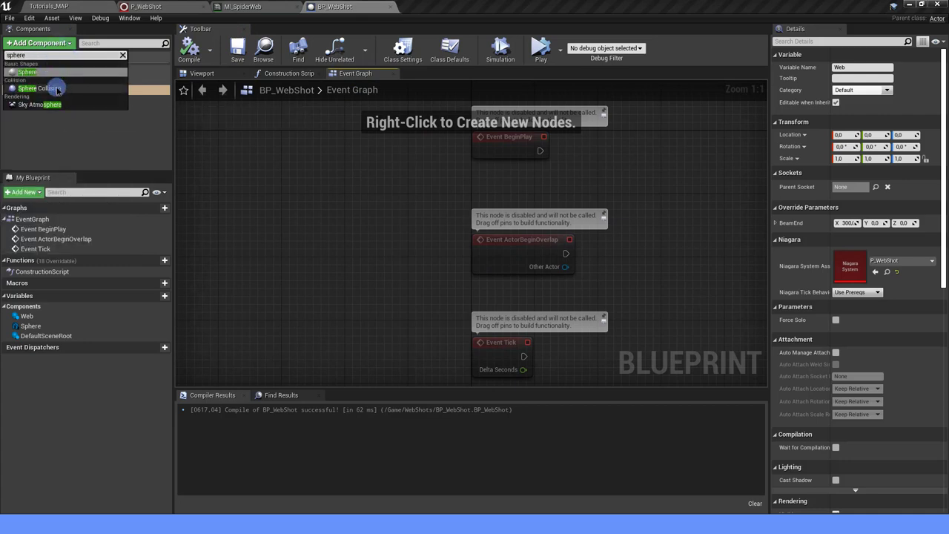
left_click(57, 88)
mouse_move(49, 99)
left_mouse_down()
mouse_move(69, 85)
mouse_move(64, 79)
left_mouse_up()
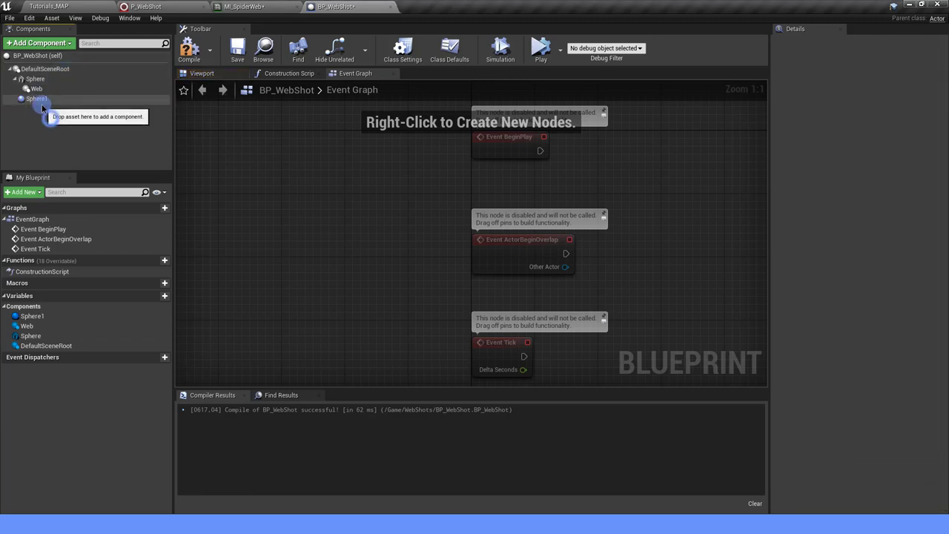
left_click(33, 99)
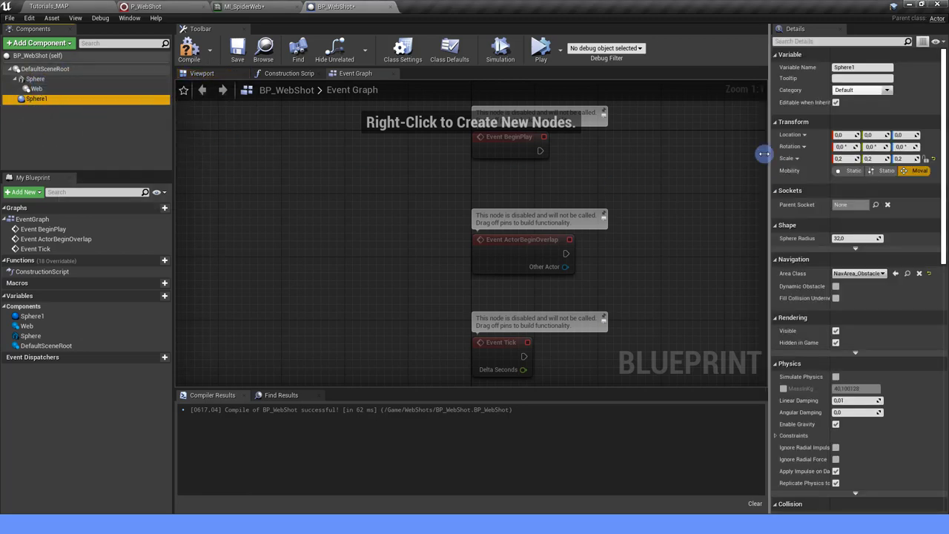
left_click(224, 73)
type("0.5")
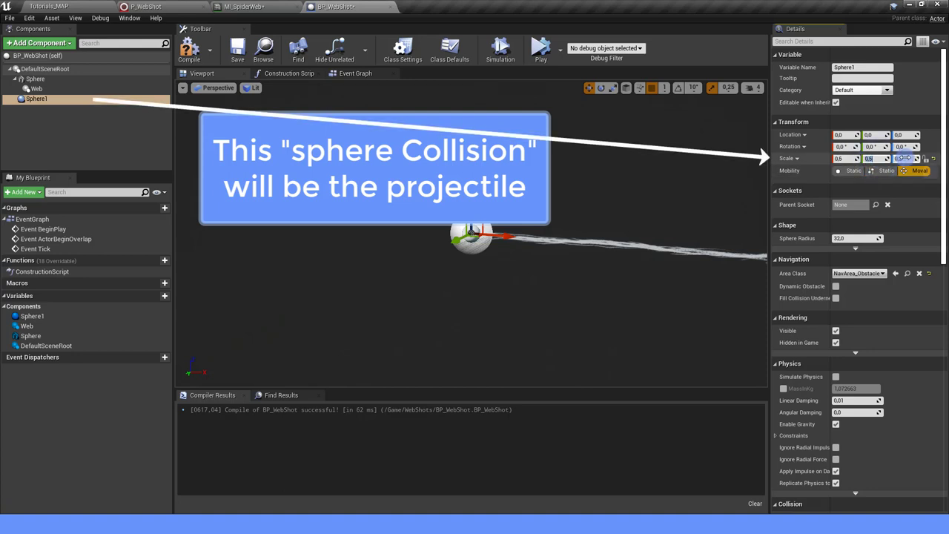
left_click_drag(903, 158, 882, 158)
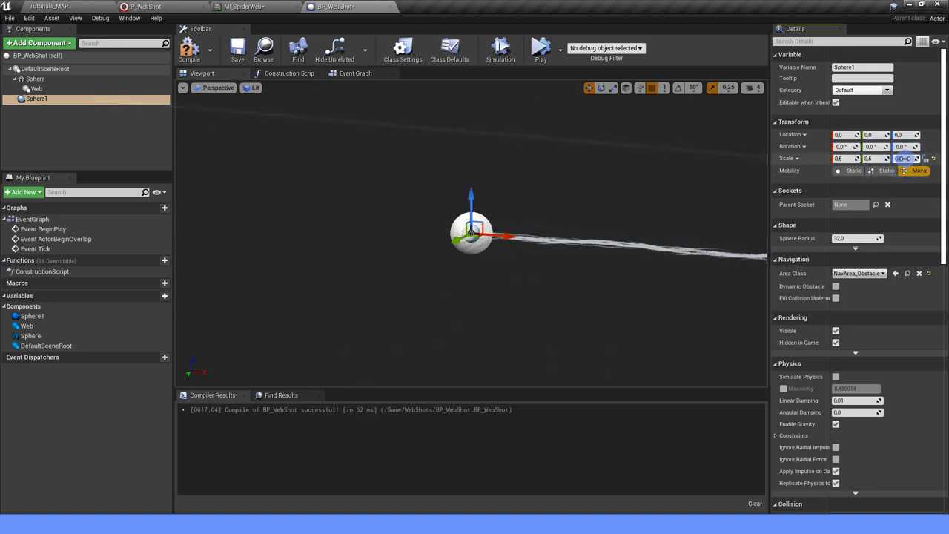
Step: Set the Sphere mesh component's Collision Presets to NoCollision
left_click(38, 79)
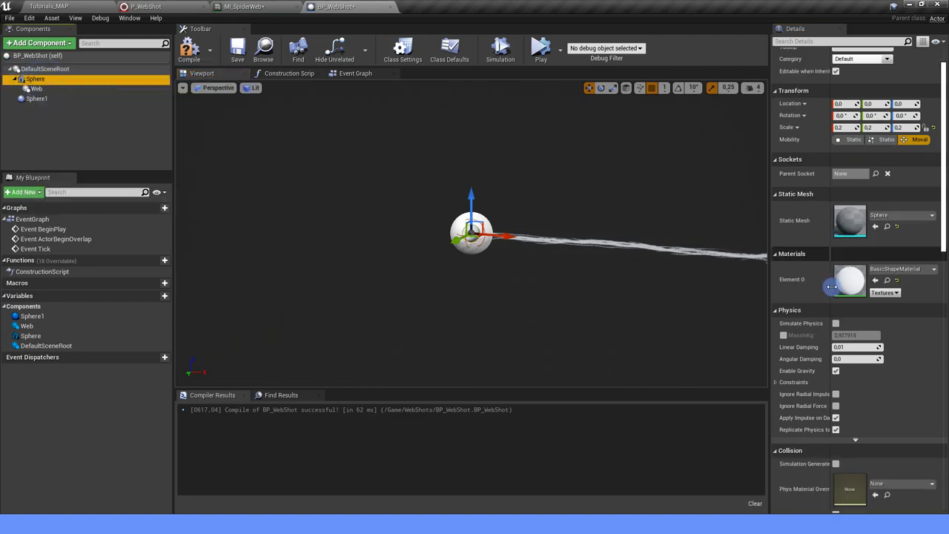
scroll(832, 286, "down", 5)
left_click(856, 333)
left_click(847, 353)
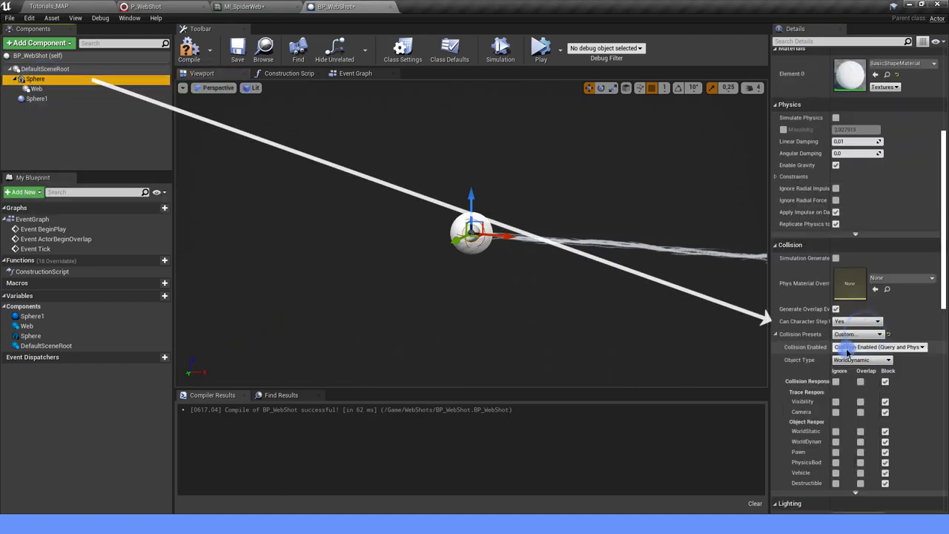
left_click(853, 335)
left_click(845, 355)
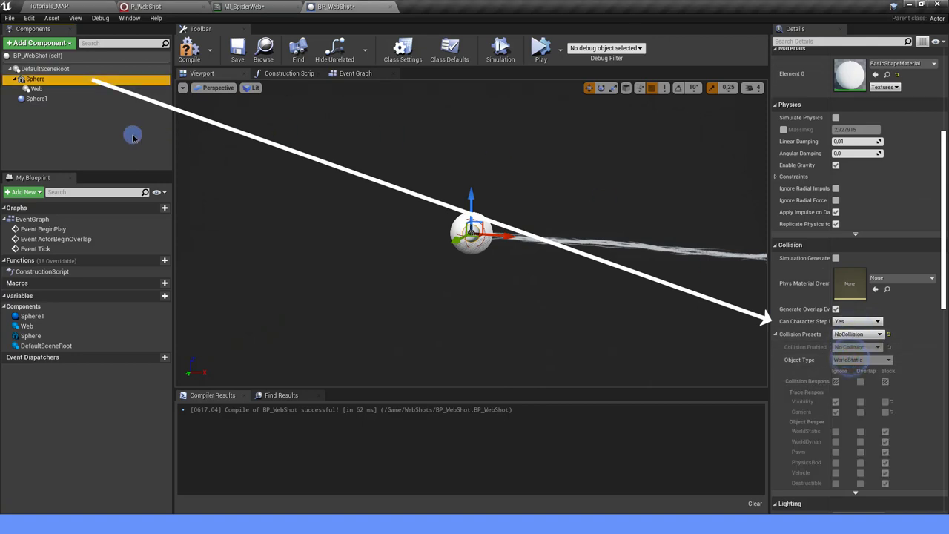
Step: Make Sphere1 a PhysicsActor that generates hit events, with gravity disabled
left_click(41, 99)
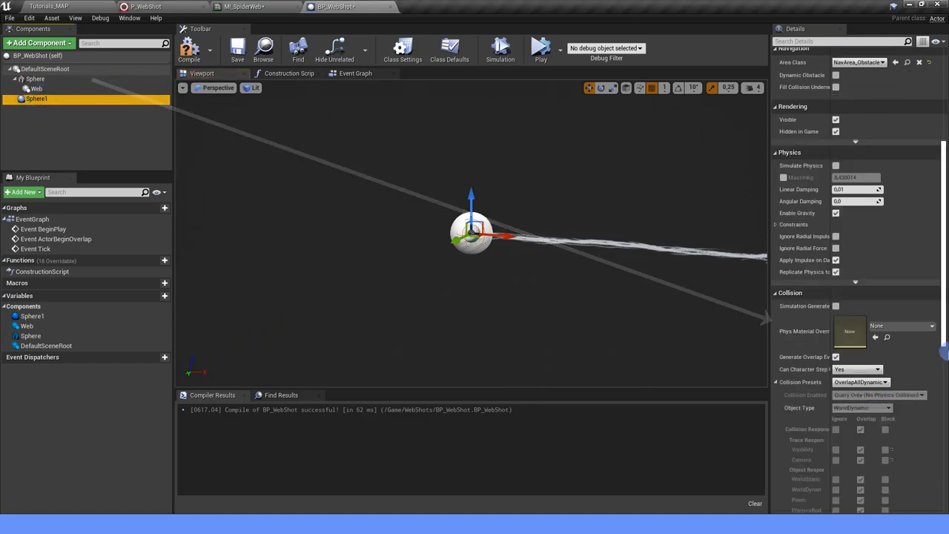
left_click(860, 383)
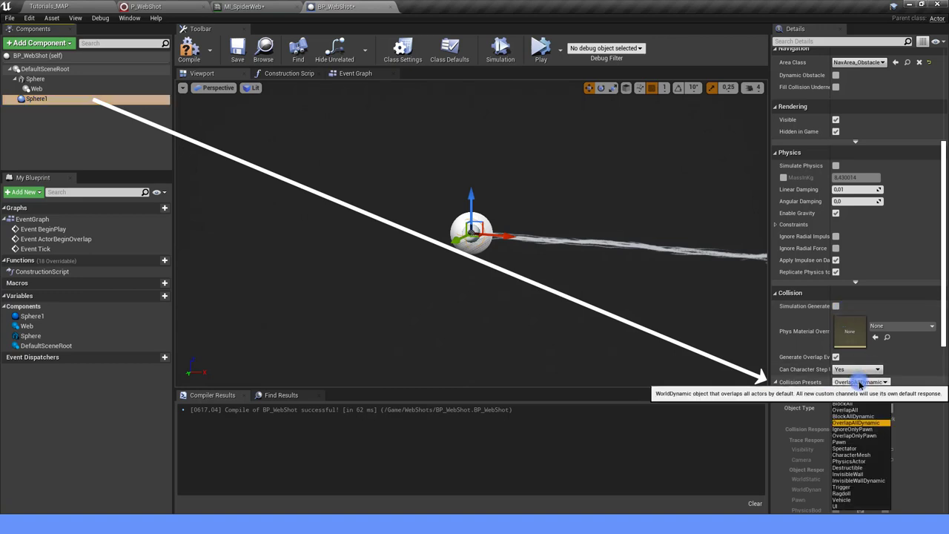
left_click(859, 460)
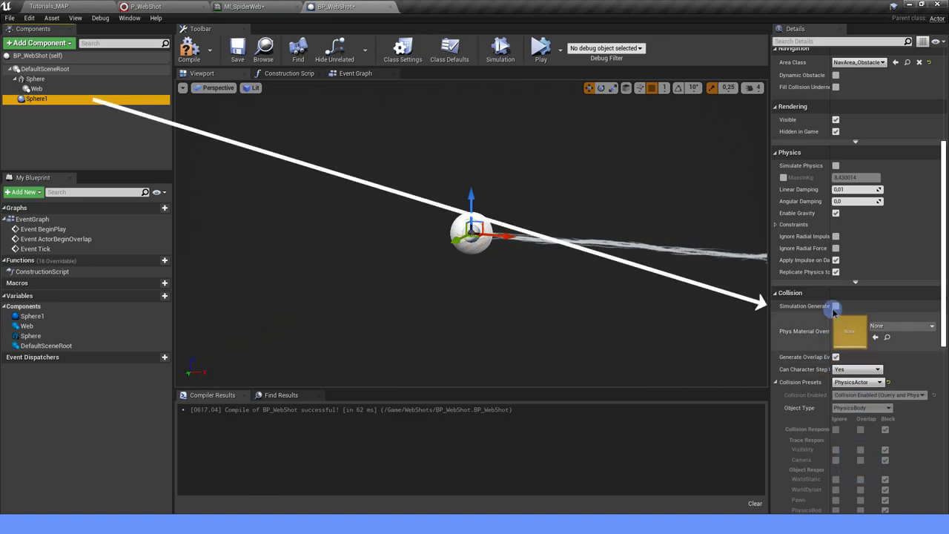
left_click(835, 305)
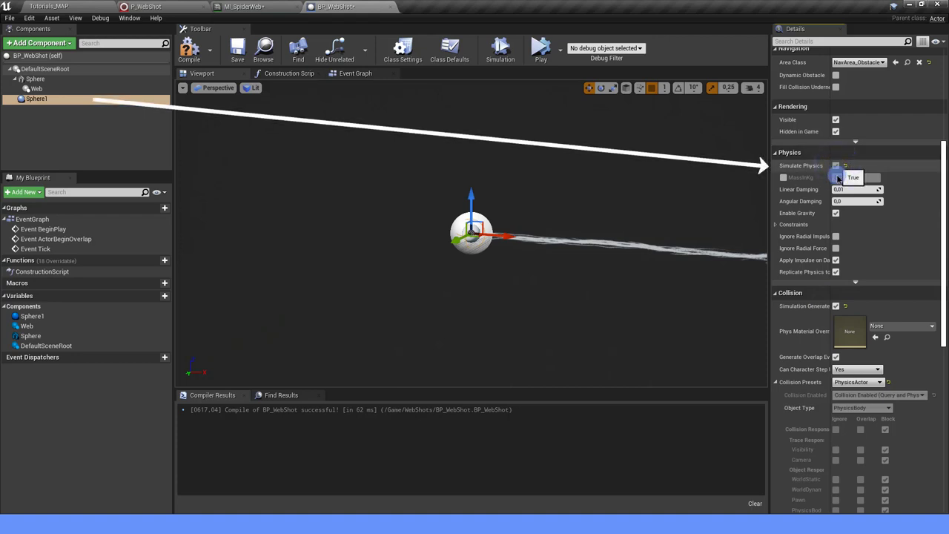
left_click(836, 213)
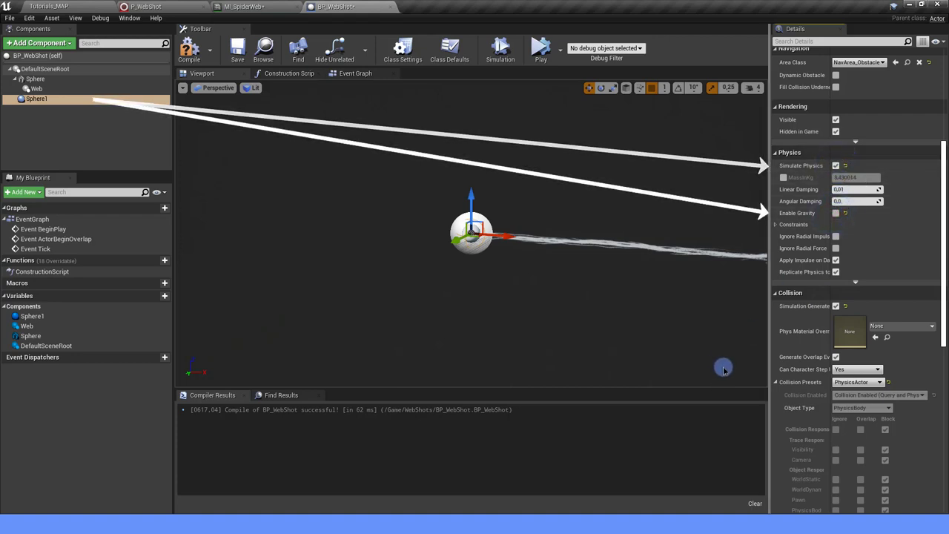
Step: Compile and save BP_WebShot, then go back to the Event Graph
left_click(189, 49)
left_click(237, 48)
left_click(352, 73)
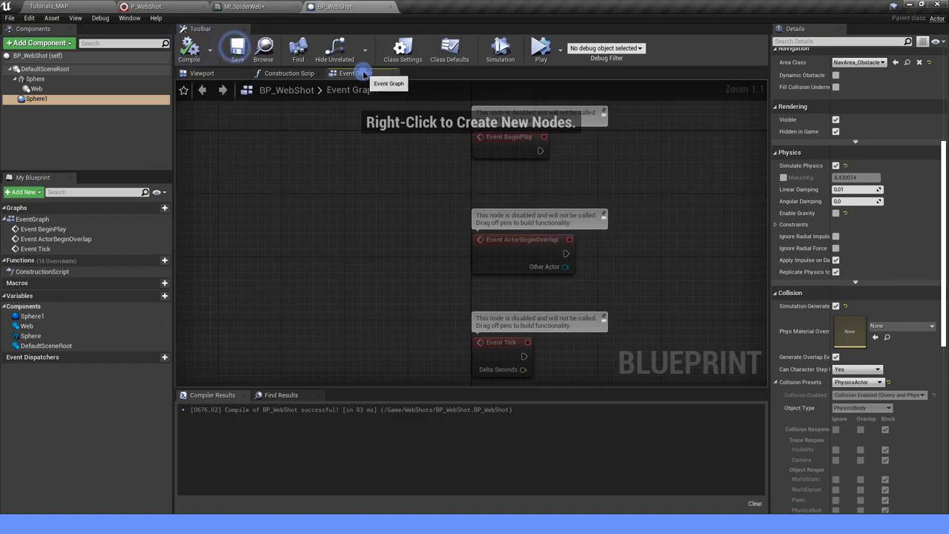
scroll(370, 216, "down", 4)
right_click_drag(401, 261, 346, 185)
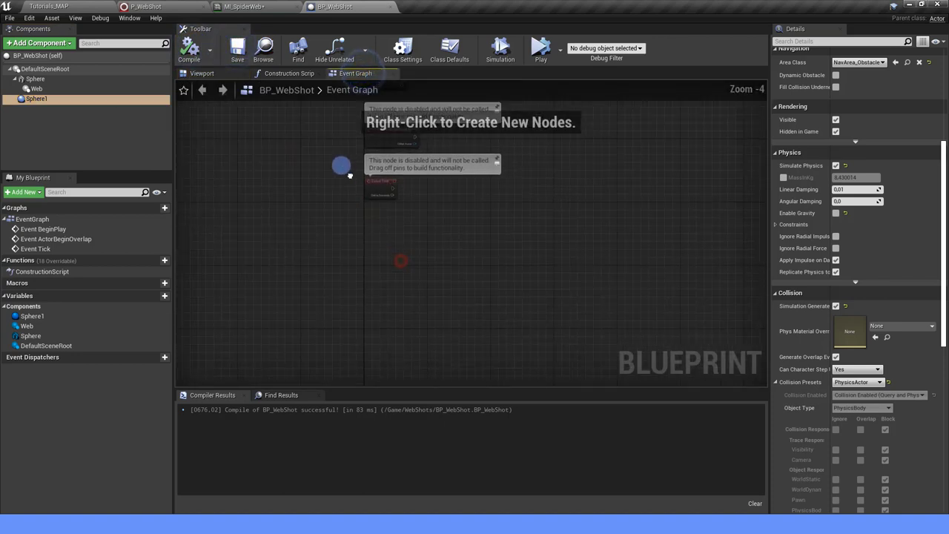
Step: Add an On Component Hit event for Sphere1 and delete the unused Tick and Overlap events
left_click(52, 104)
scroll(885, 470, "down", 3)
scroll(836, 393, "down", 4)
scroll(866, 365, "down", 3)
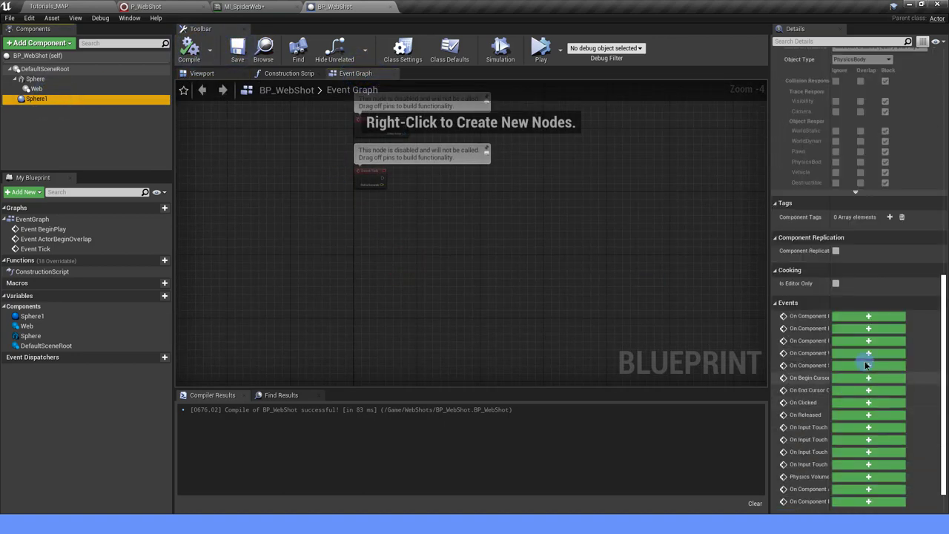
left_click(869, 318)
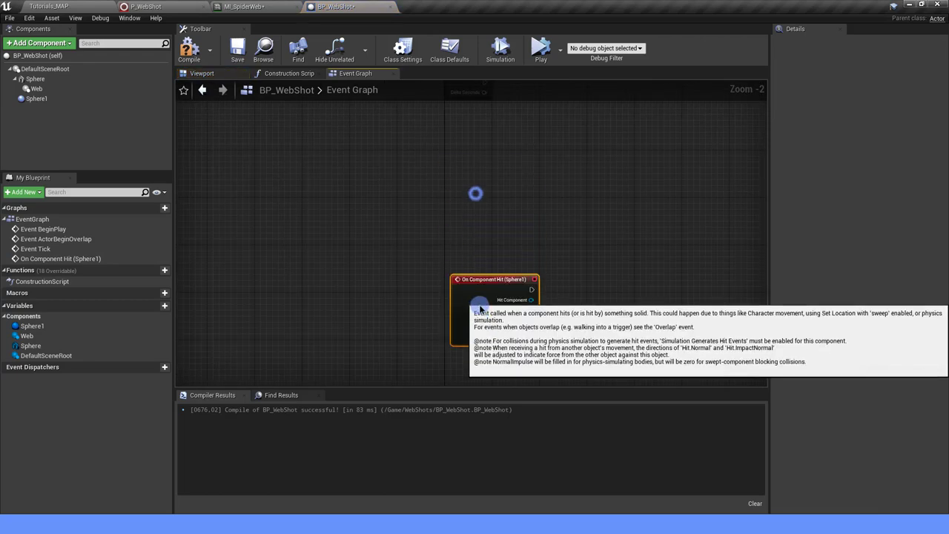
scroll(473, 306, "down", 1)
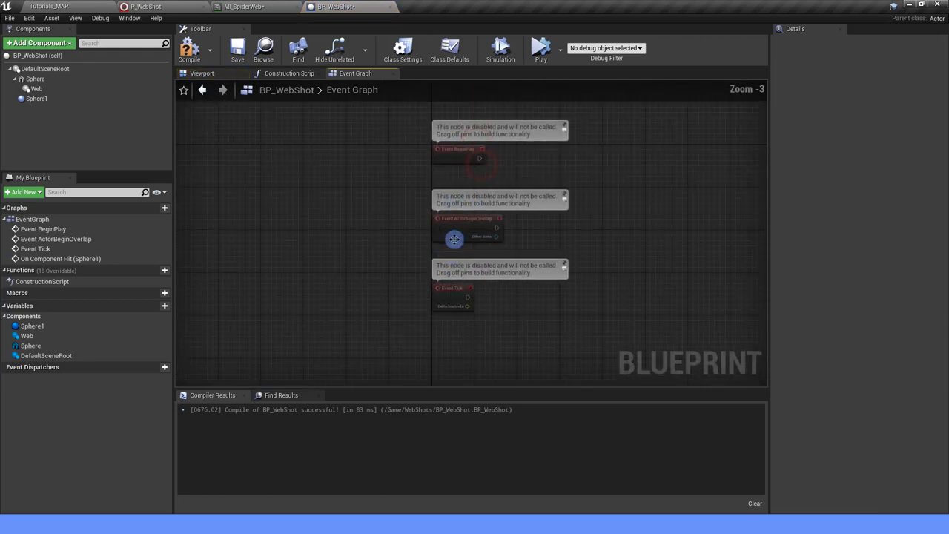
key("Delete")
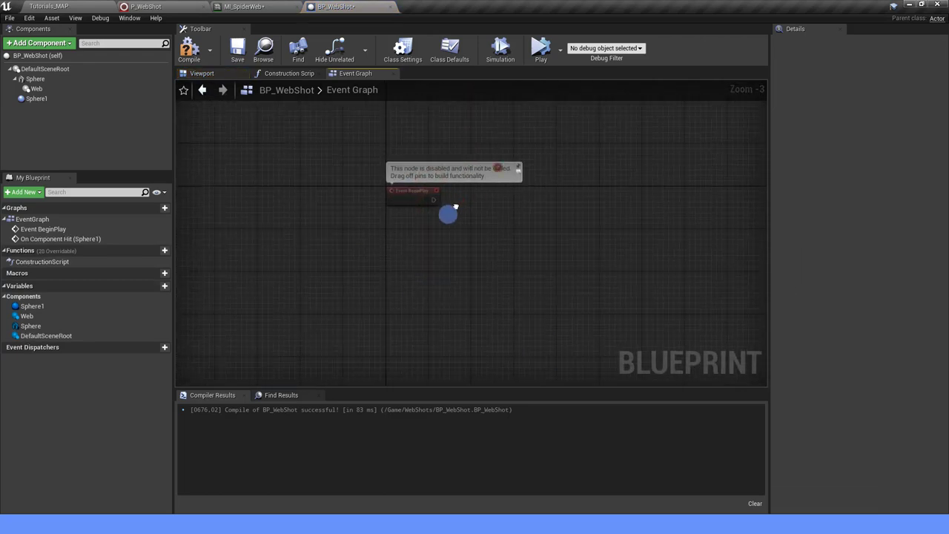
scroll(422, 238, "up", 2)
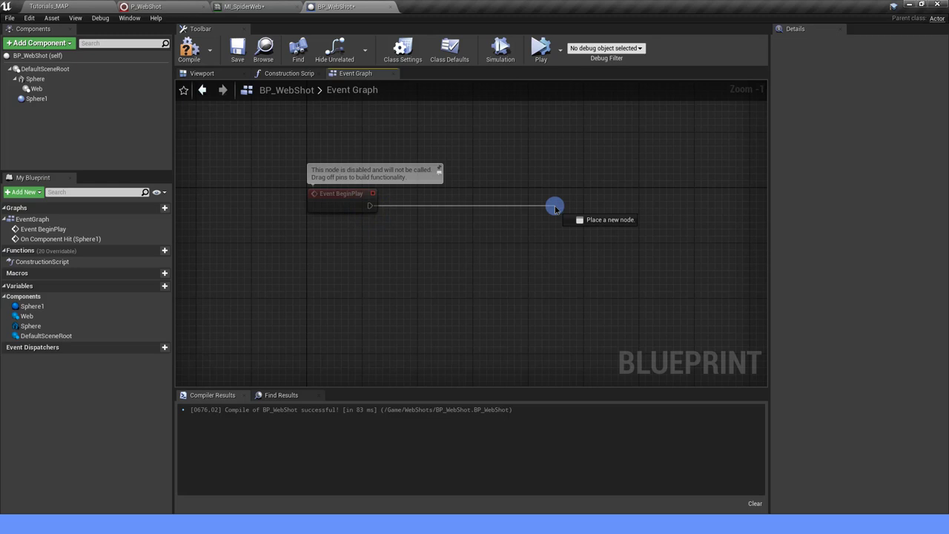
Step: From BeginPlay, add an Add Impulse node targeting Sphere1
left_click_drag(555, 207, 552, 215)
type("ADD IMPU")
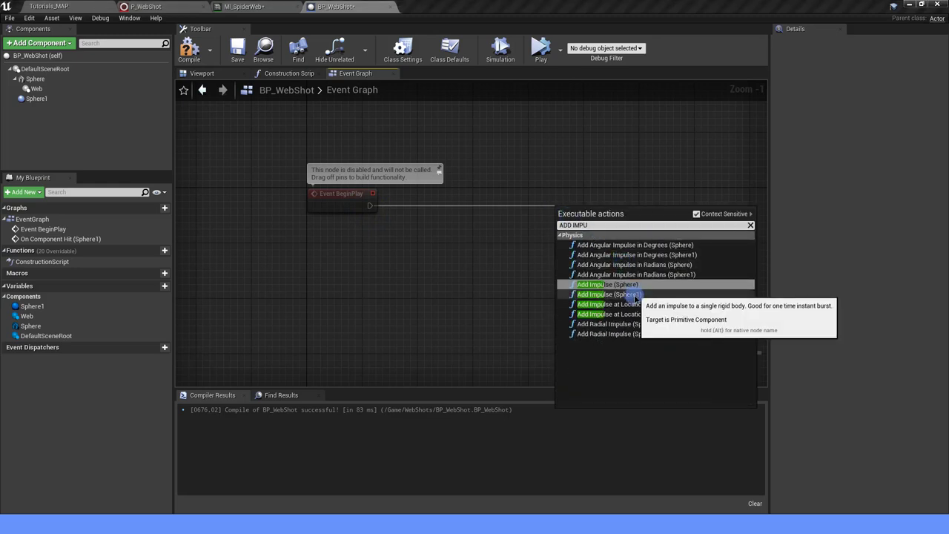
left_click(629, 285)
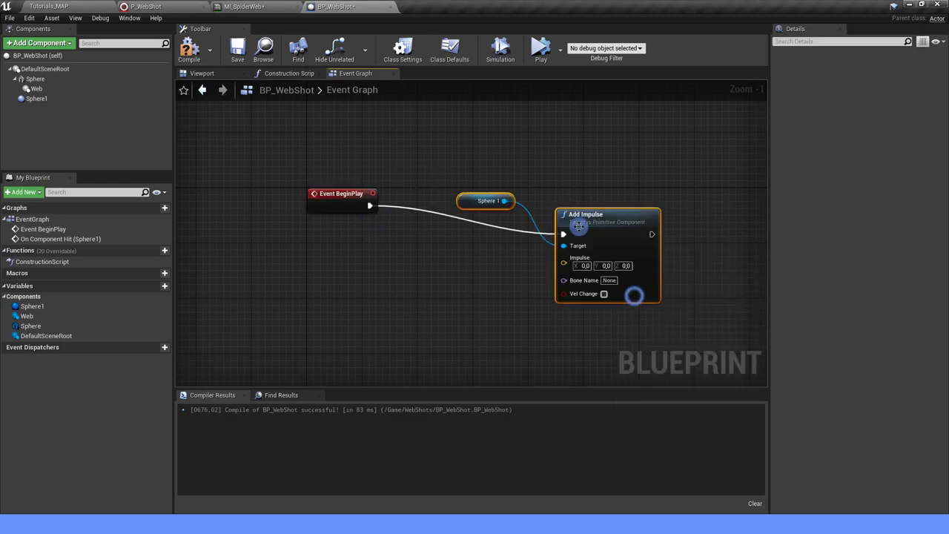
Step: Rename the Sphere1 component to Projectile
left_click(46, 100)
left_click(41, 102)
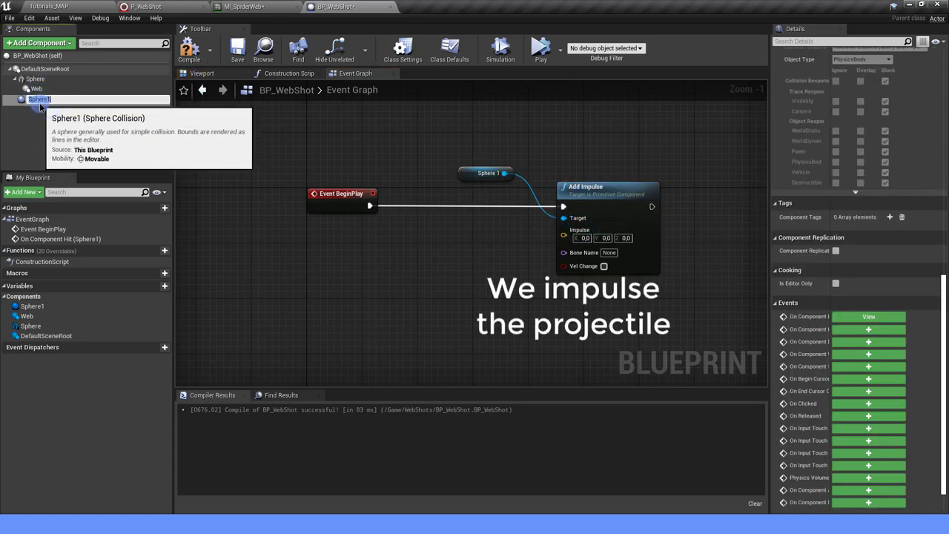
type("Projectile")
key("Return")
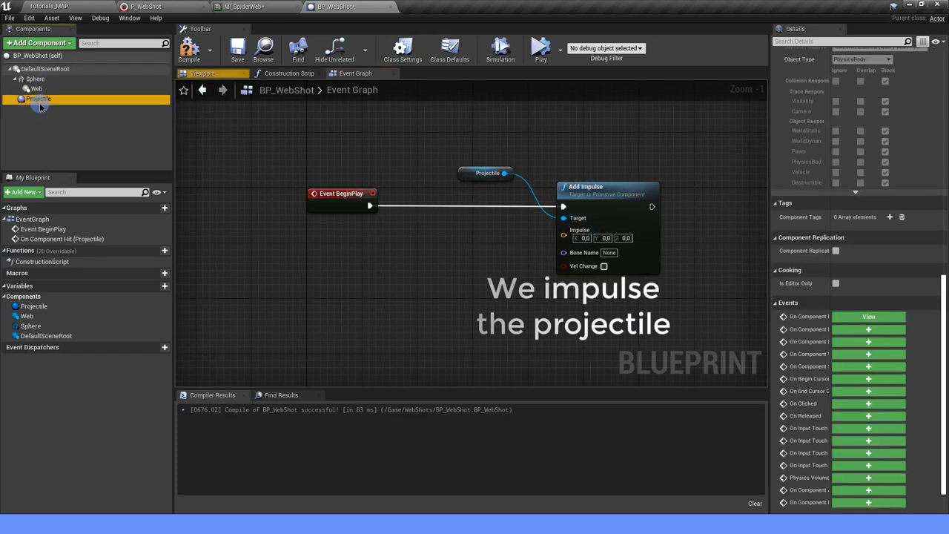
Step: Multiply Get Actor Forward Vector by 3000
mouse_move(428, 233)
right_mouse_down()
mouse_move(399, 261)
mouse_move(355, 224)
right_mouse_up()
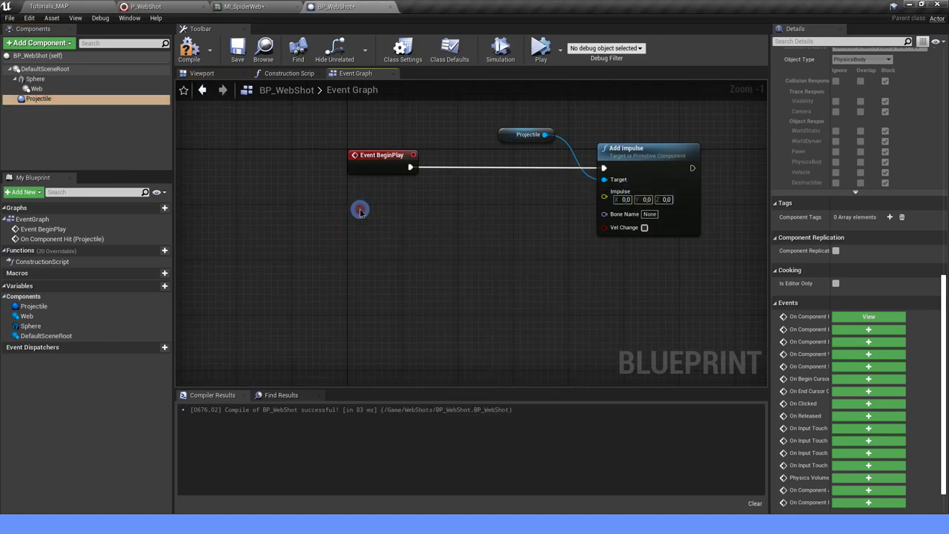
right_click(360, 209)
type("get act")
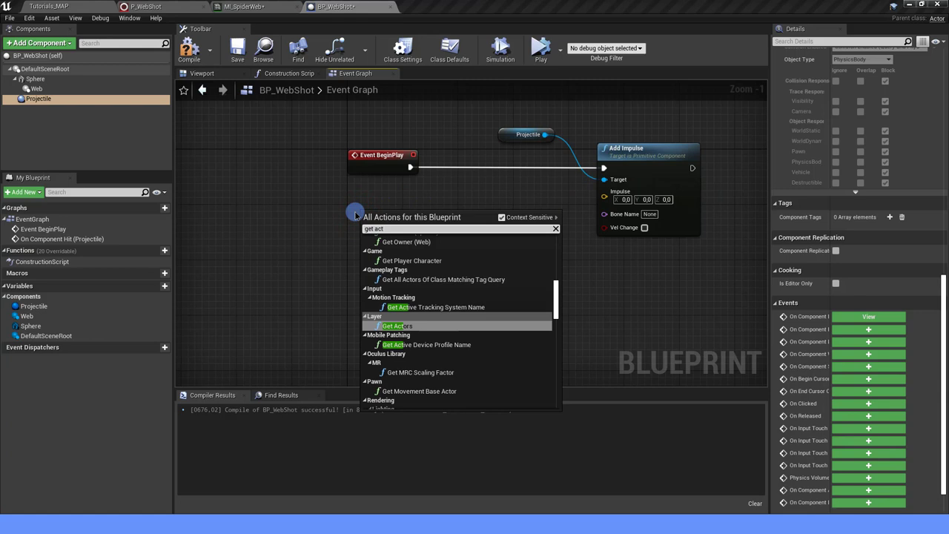
type("or forw")
left_click(455, 255)
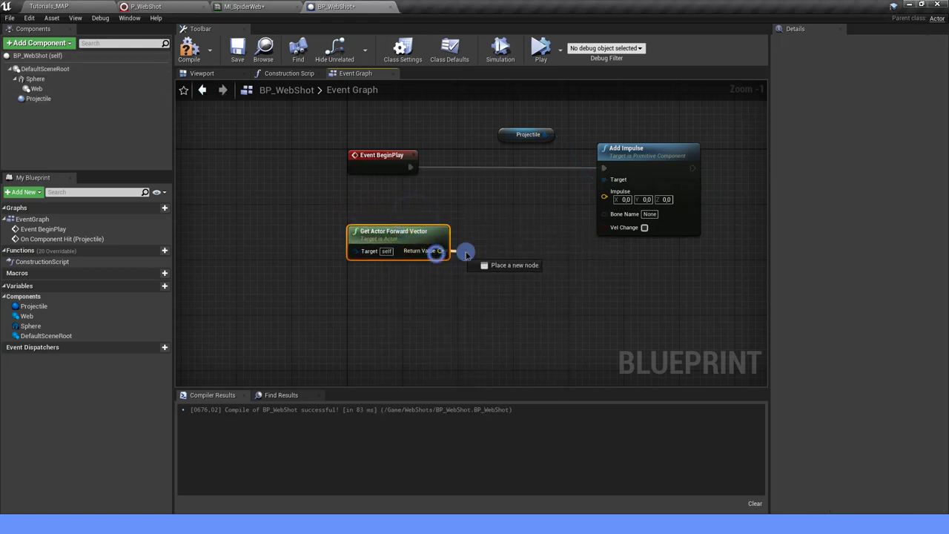
left_click_drag(465, 255, 470, 258)
type("*")
left_click(540, 299)
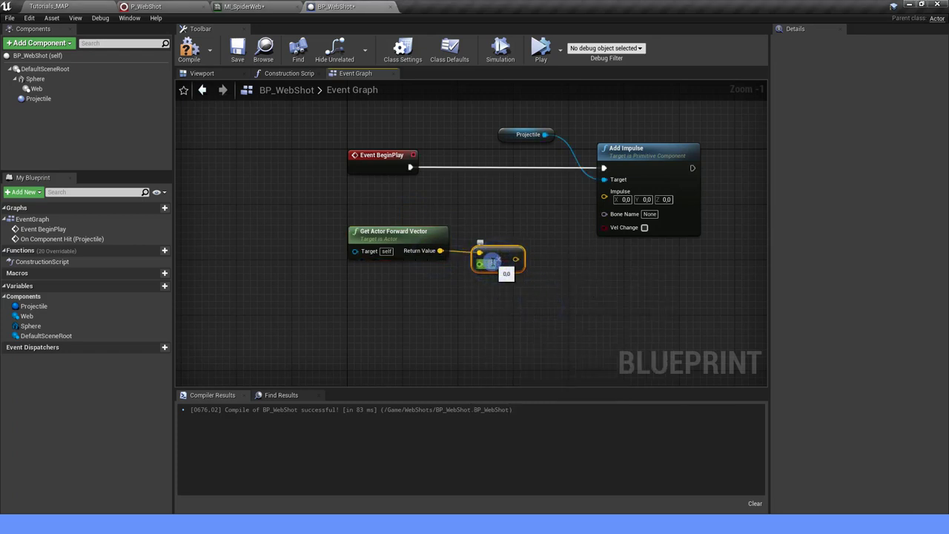
type("3000")
left_click(547, 286)
Step: Feed the scaled forward vector into Add Impulse's Impulse and tick Vel Change
left_click_drag(527, 258, 604, 191)
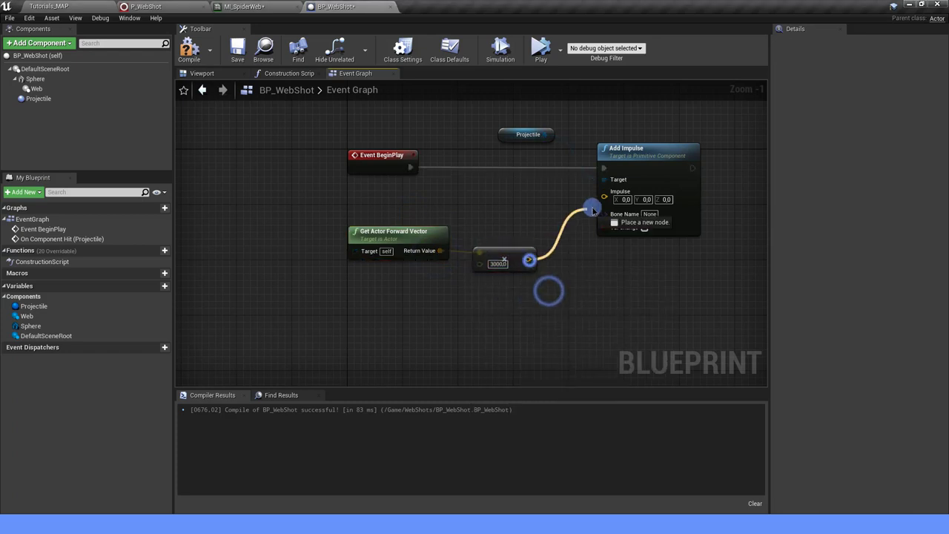
left_click(645, 217)
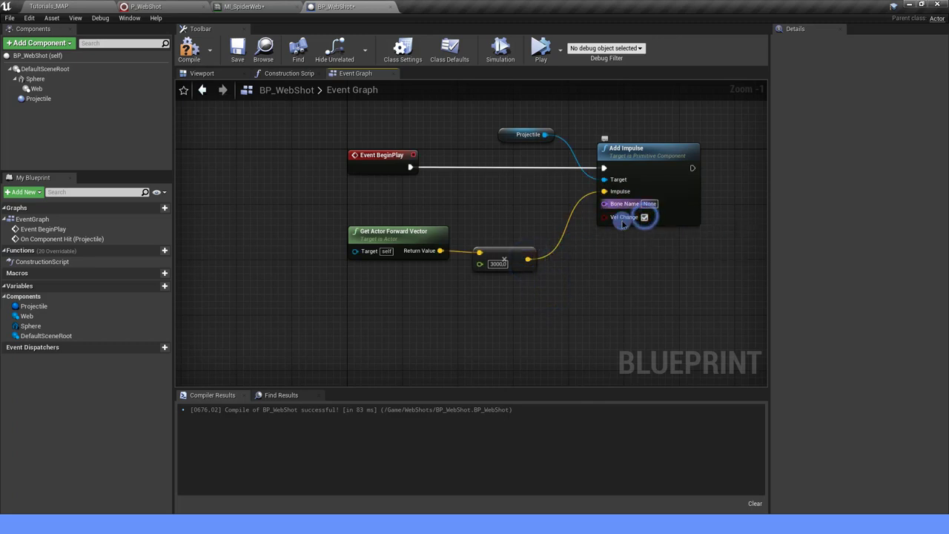
left_click(504, 253)
scroll(537, 288, "down", 4)
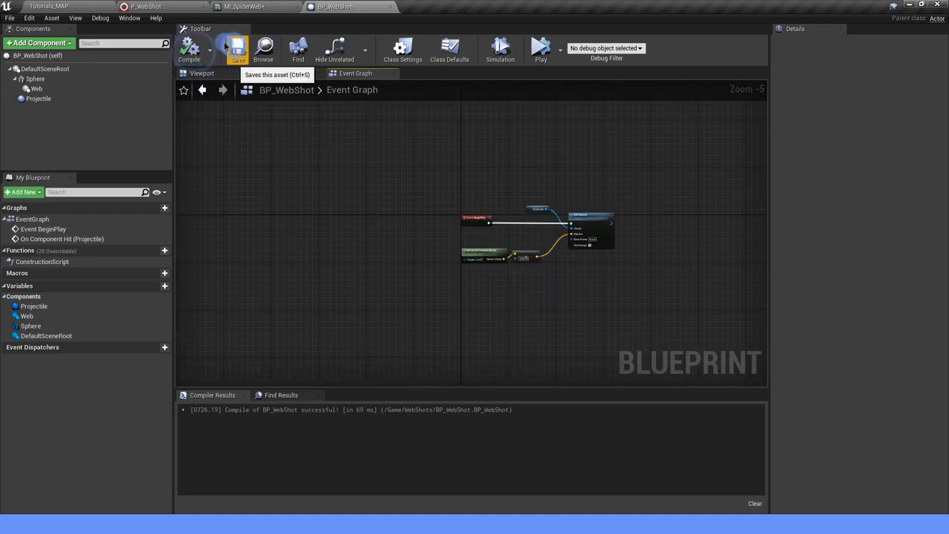
Step: Tick Hidden in Game on the Projectile component and save BP_WebShot
left_click(41, 99)
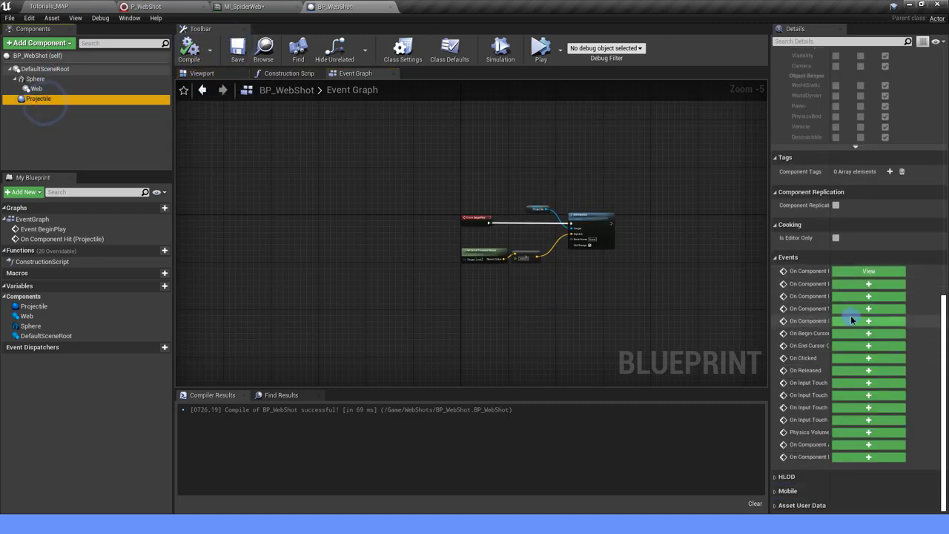
scroll(858, 315, "up", 5)
scroll(852, 320, "up", 4)
scroll(878, 315, "up", 4)
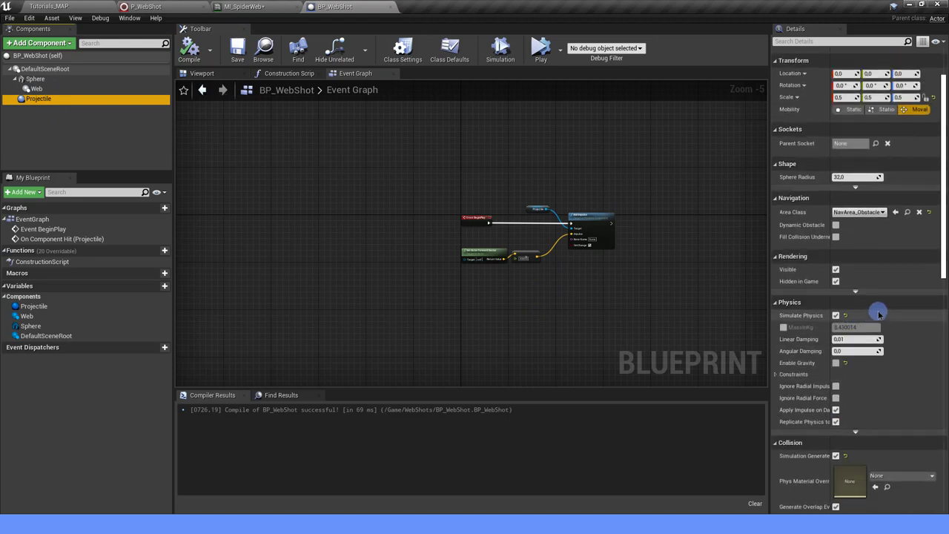
left_click(835, 282)
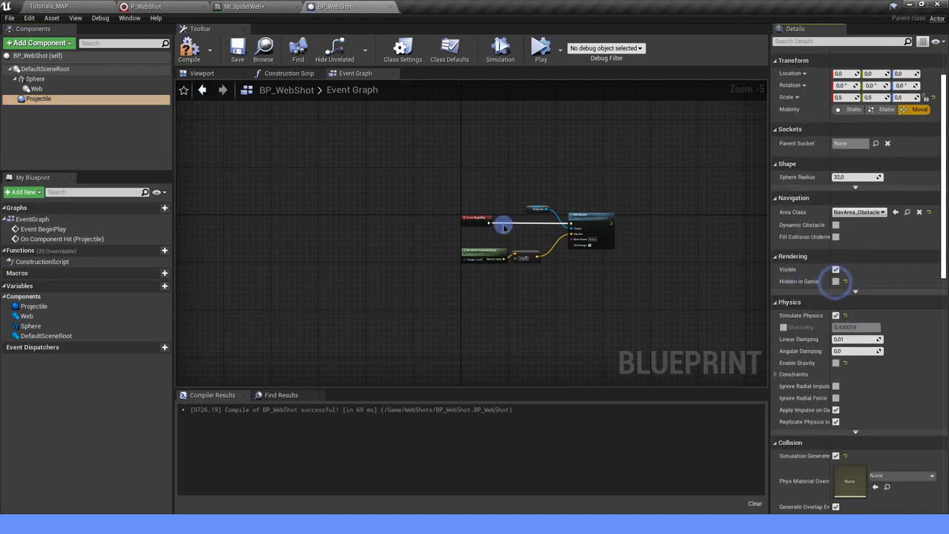
left_click(237, 49)
Step: Place BP_WebShot in Tutorials_MAP at Z 463, pitched -31.118°, and test-play the level
left_click(49, 6)
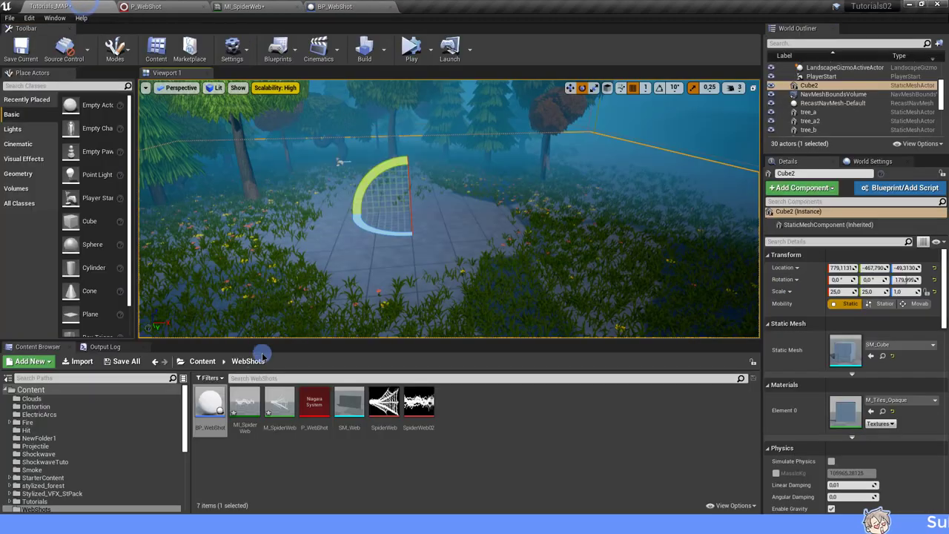
mouse_move(212, 401)
left_mouse_down()
mouse_move(400, 232)
mouse_move(395, 77)
left_mouse_up()
left_click(570, 88)
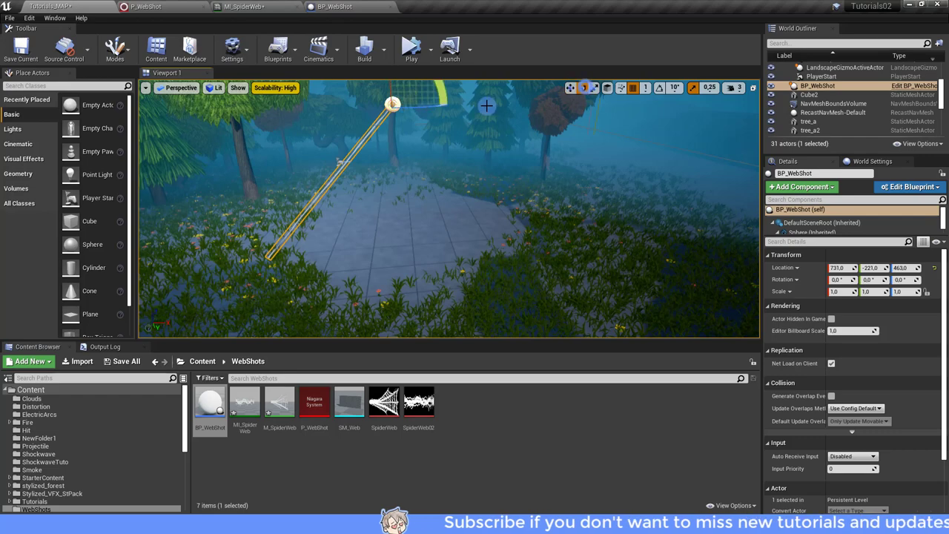
left_click(582, 87)
left_click_drag(456, 119, 441, 164)
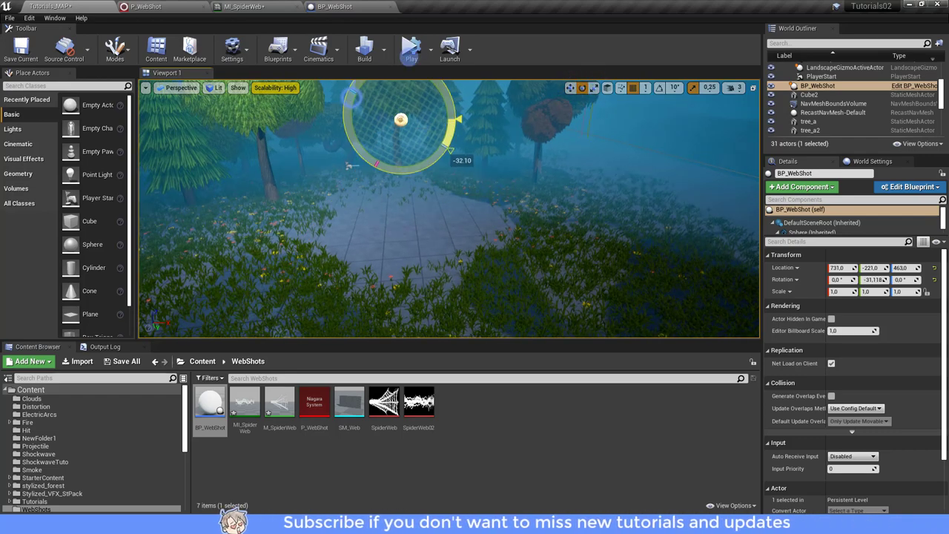
left_click(412, 48)
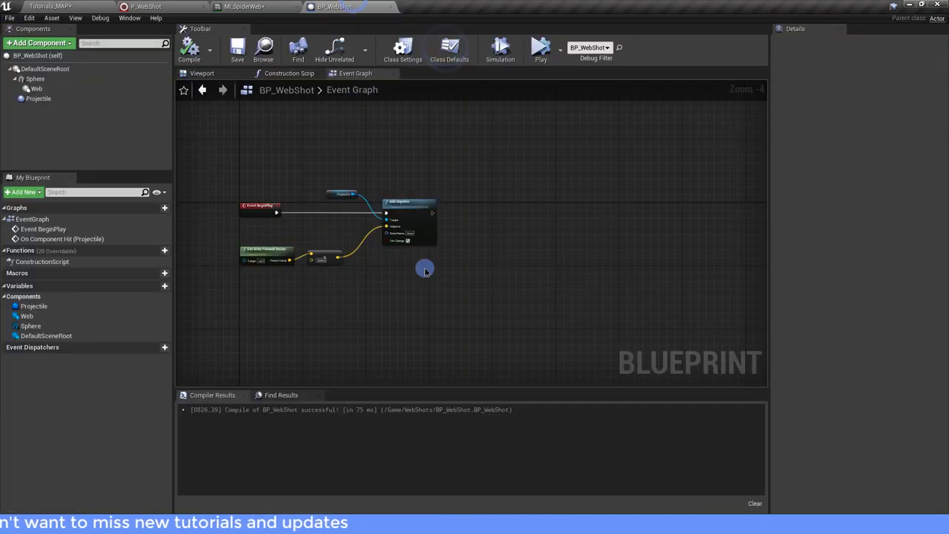
Step: Add a Do Once node after the Projectile's On Component Hit event
scroll(423, 264, "down", 2)
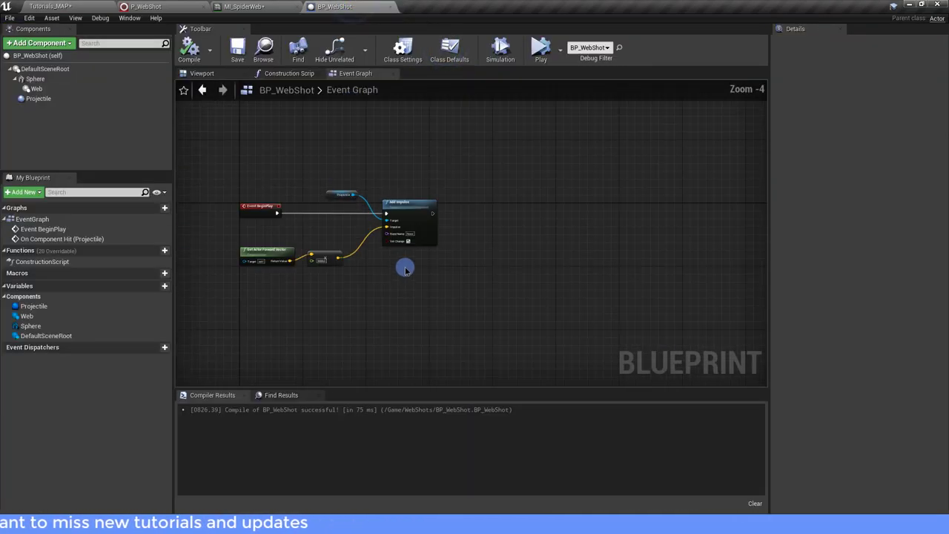
right_click_drag(401, 278, 487, 224)
right_click_drag(492, 302, 434, 250)
scroll(385, 282, "up", 4)
scroll(304, 212, "up", 1)
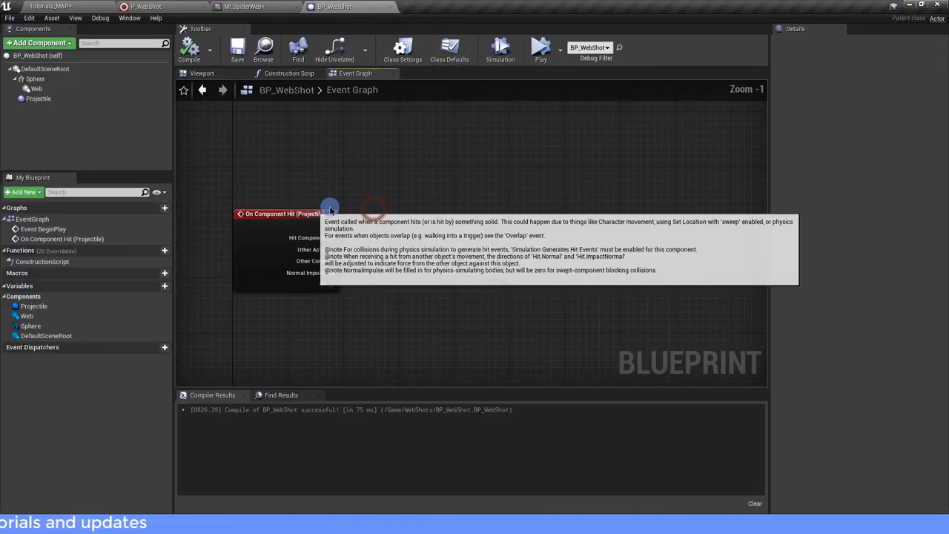
scroll(367, 226, "up", 1)
right_click_drag(350, 234, 302, 228)
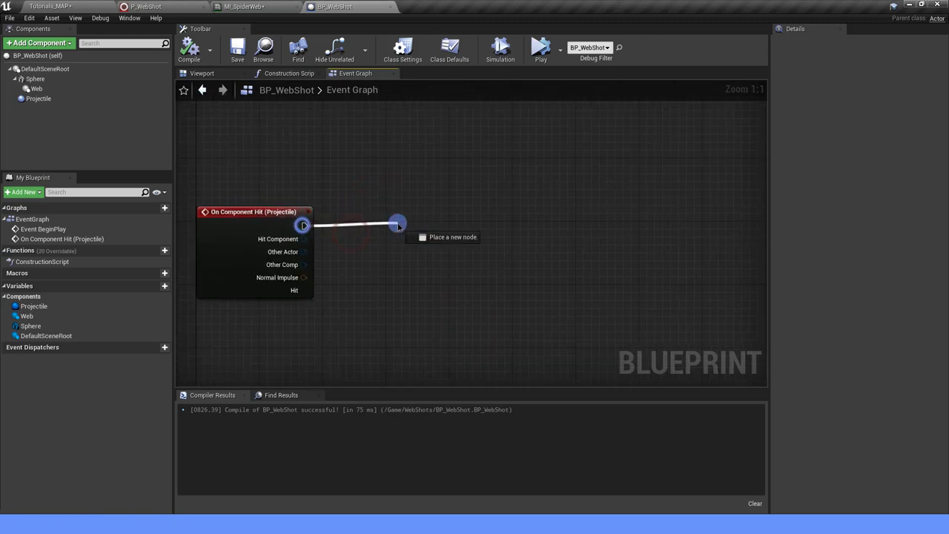
left_click_drag(303, 226, 399, 225)
type("DO ONCE")
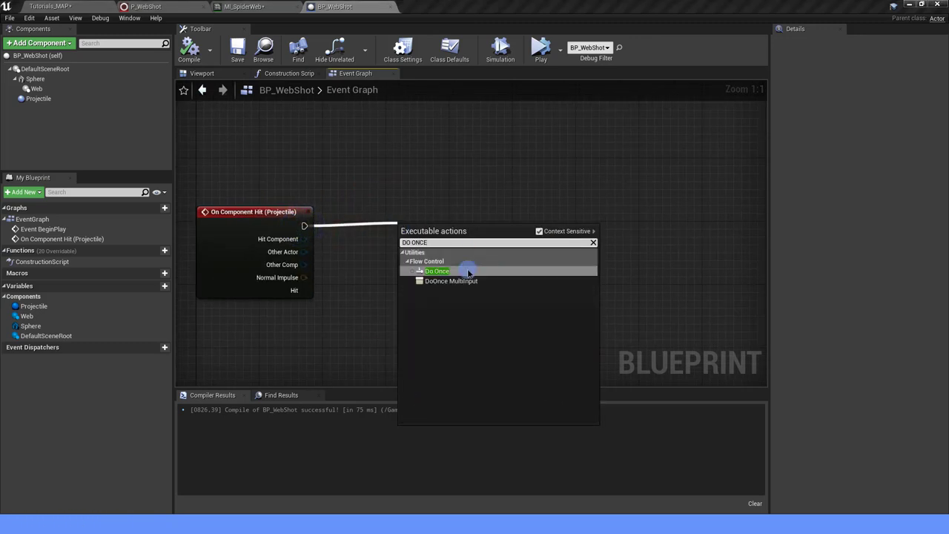
left_click(468, 272)
left_click_drag(466, 272, 523, 261)
right_click_drag(623, 261, 367, 285)
Step: Add Set Simulate Physics targeting the Projectile, wired from Do Once Completed
left_click_drag(39, 99, 404, 206)
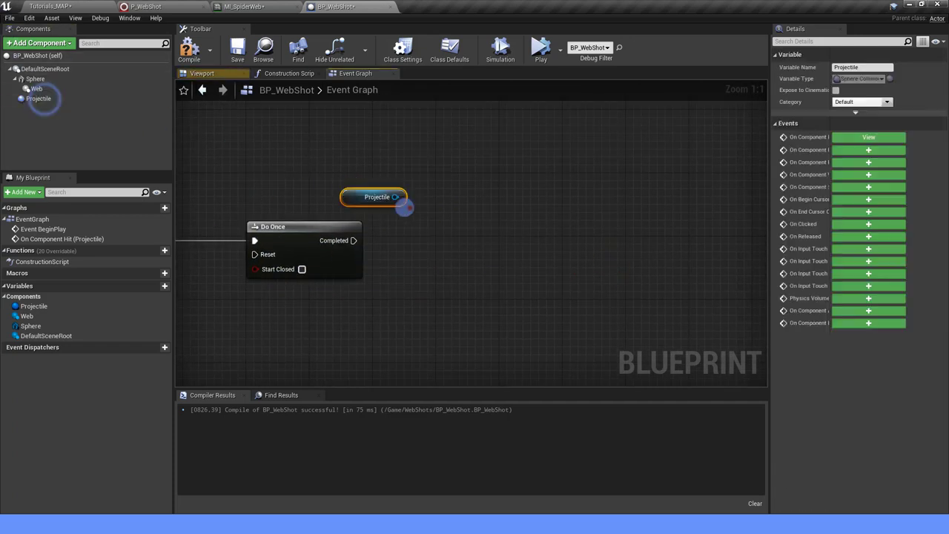
right_click_drag(409, 208, 354, 198)
left_click_drag(420, 239, 420, 239)
type("SET PHY")
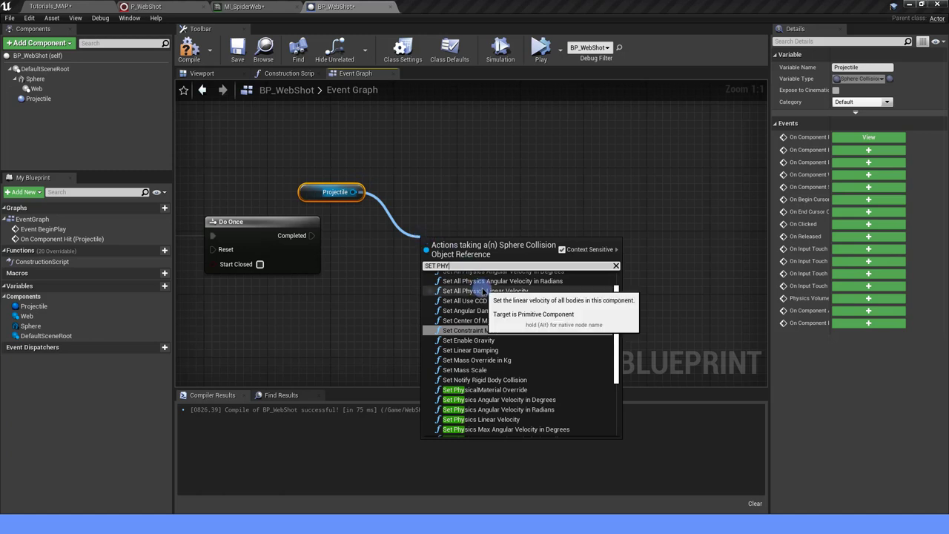
type(" QS")
key("BackSpace")
key("BackSpace")
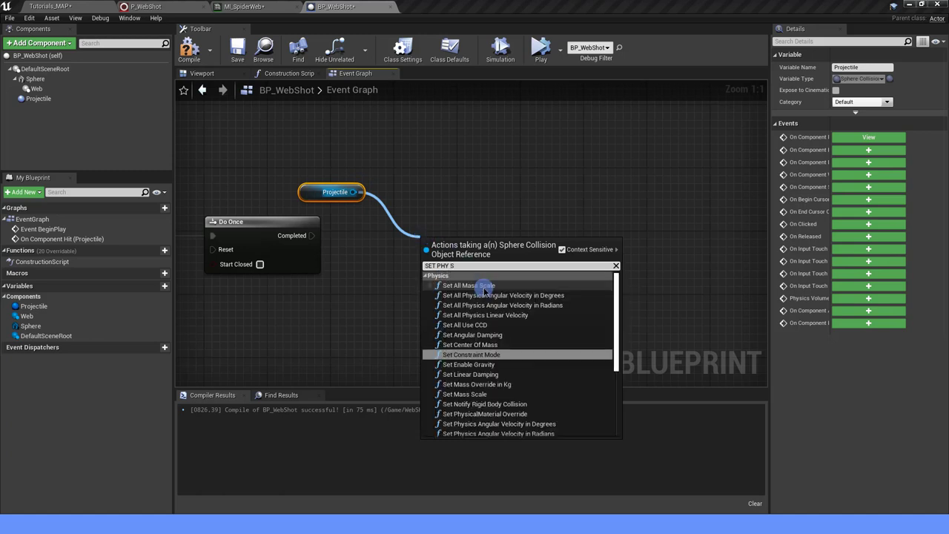
type("IM")
left_click(487, 288)
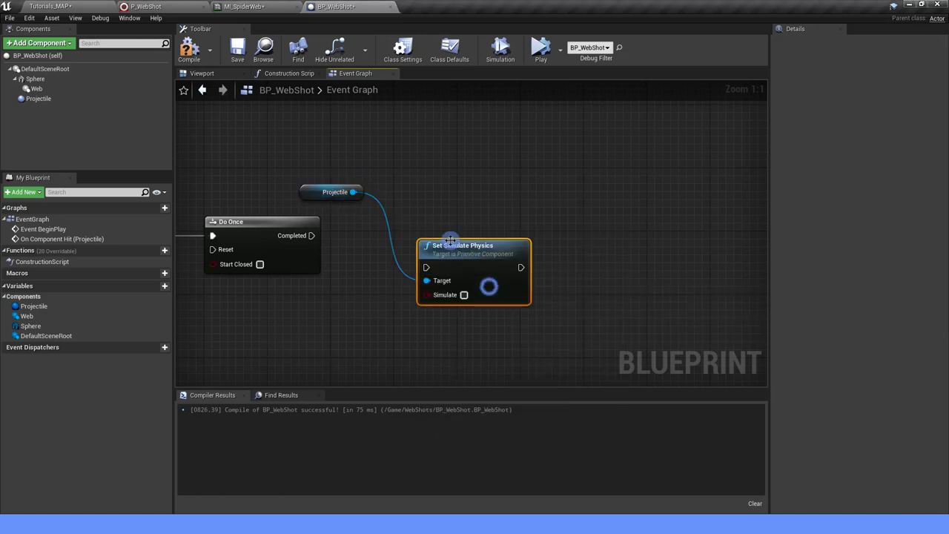
mouse_move(450, 240)
left_mouse_down()
mouse_move(453, 213)
mouse_move(427, 237)
left_mouse_up()
right_click_drag(419, 195, 353, 240)
Step: Chain Set Collision Enabled (No Collision) on the Projectile after Set Simulate Physics, tidying the wire
left_click(268, 205)
left_click_drag(293, 206, 531, 278)
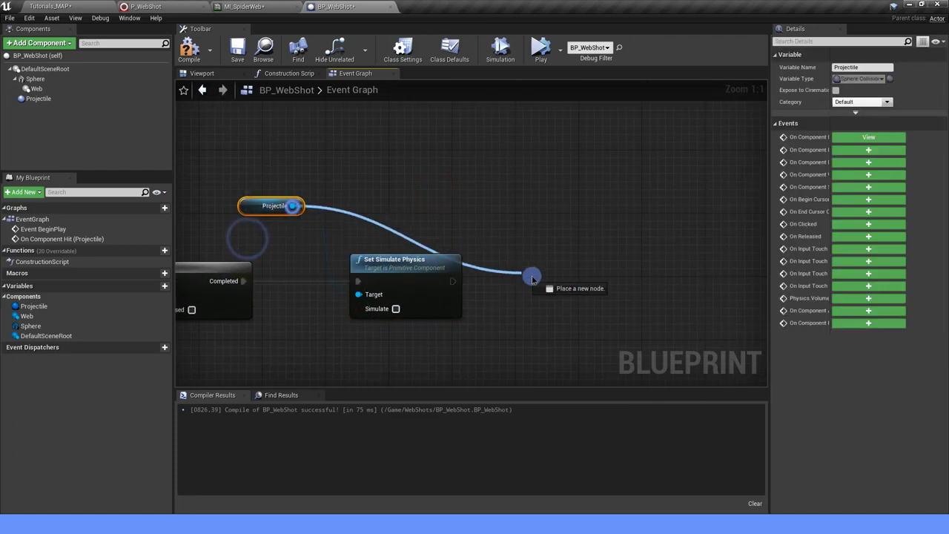
type("SET COLL")
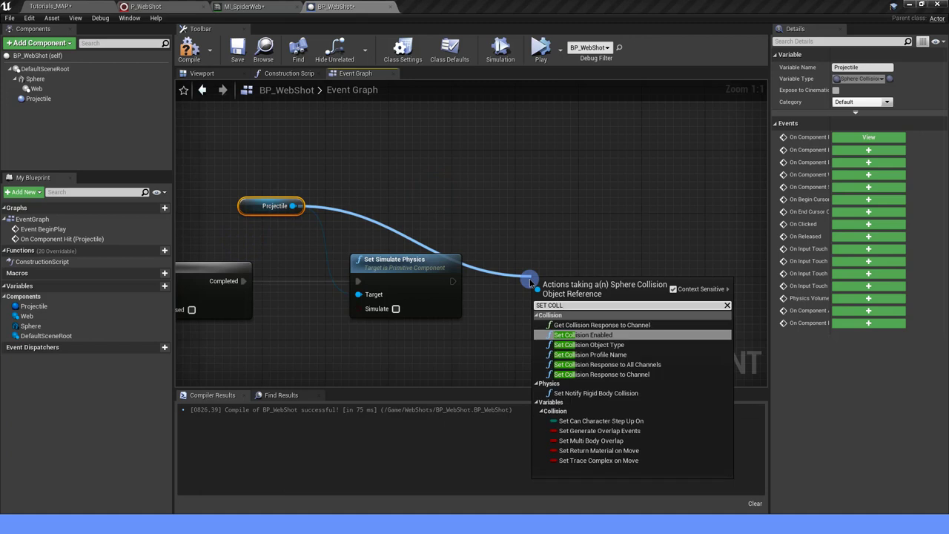
left_click(586, 335)
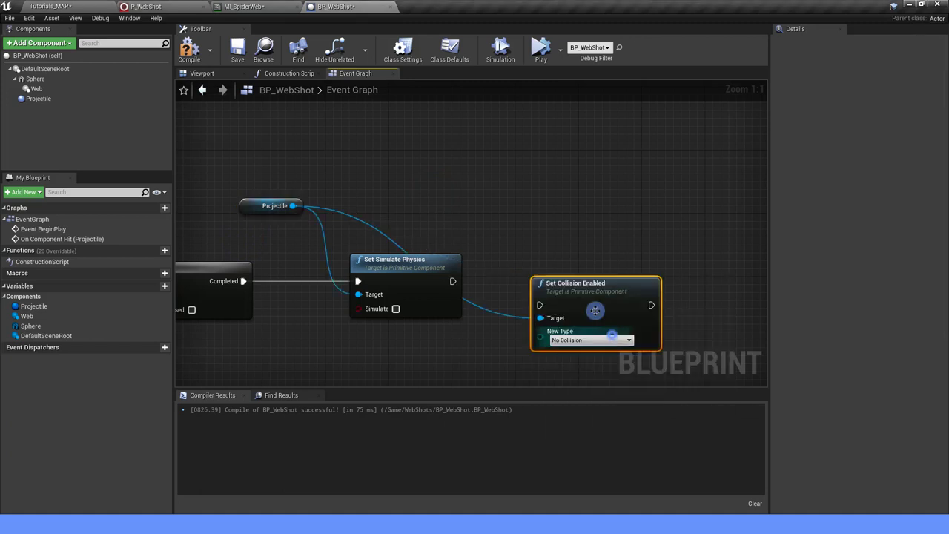
left_click_drag(451, 281, 542, 283)
left_click(490, 289)
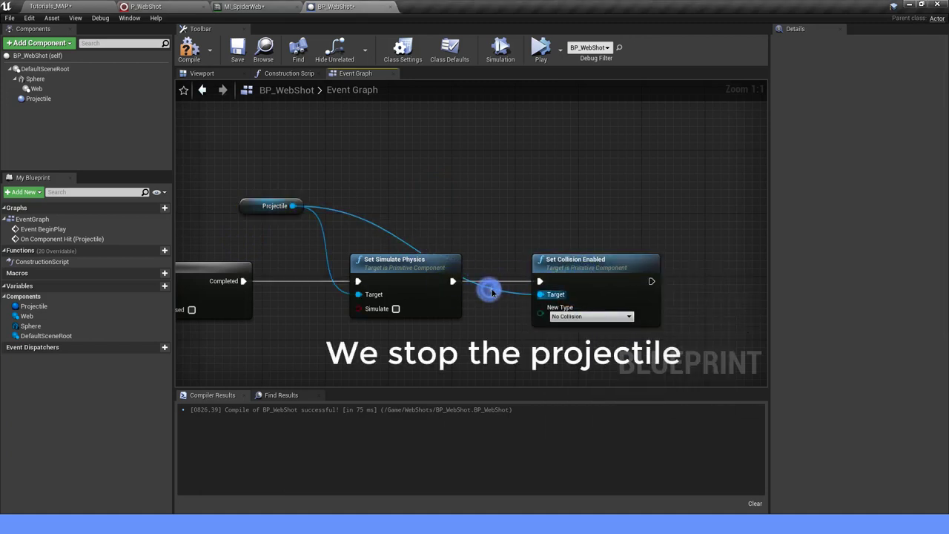
left_click_drag(475, 231, 471, 217)
left_click(456, 211)
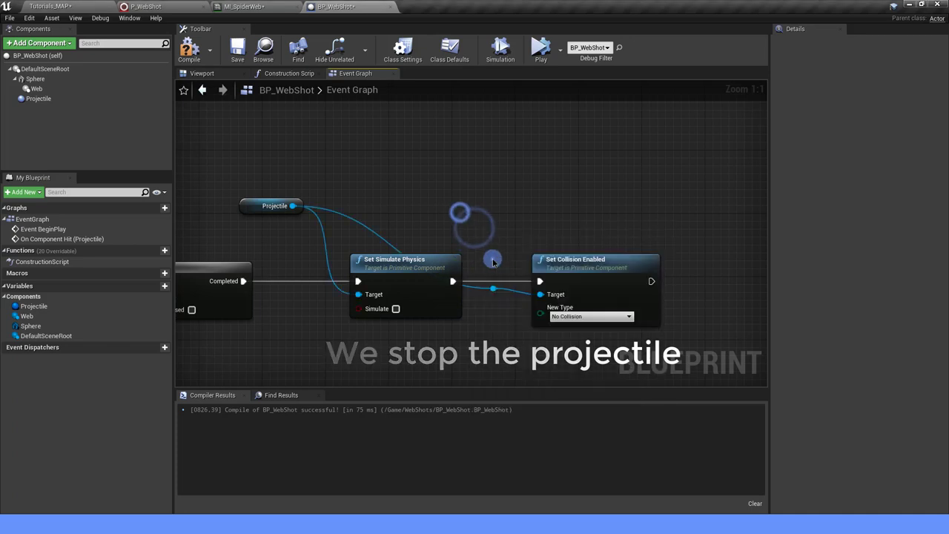
left_click_drag(493, 290, 480, 215)
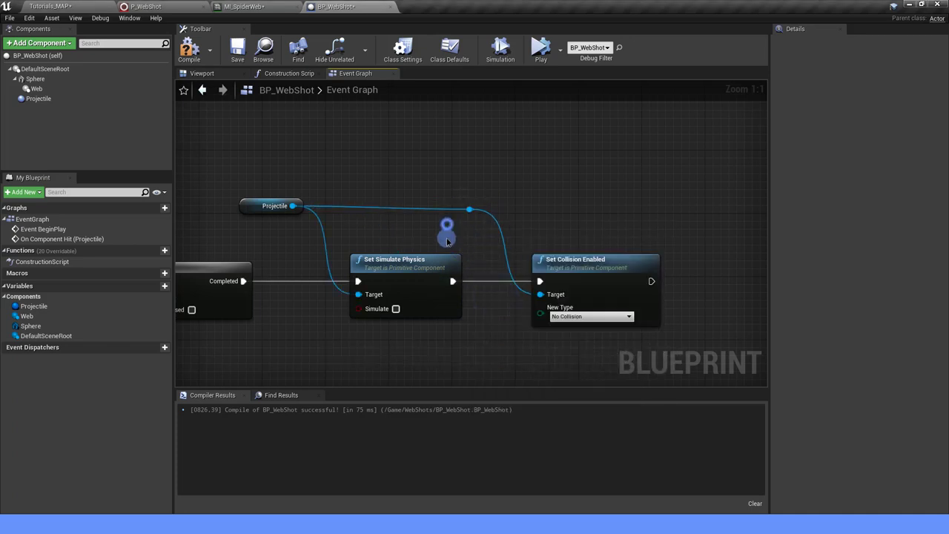
scroll(446, 241, "down", 5)
scroll(395, 311, "down", 3)
scroll(339, 267, "up", 3)
Step: Frame both node chains and check the Web component and P_WebShot system
right_click_drag(339, 267, 272, 167)
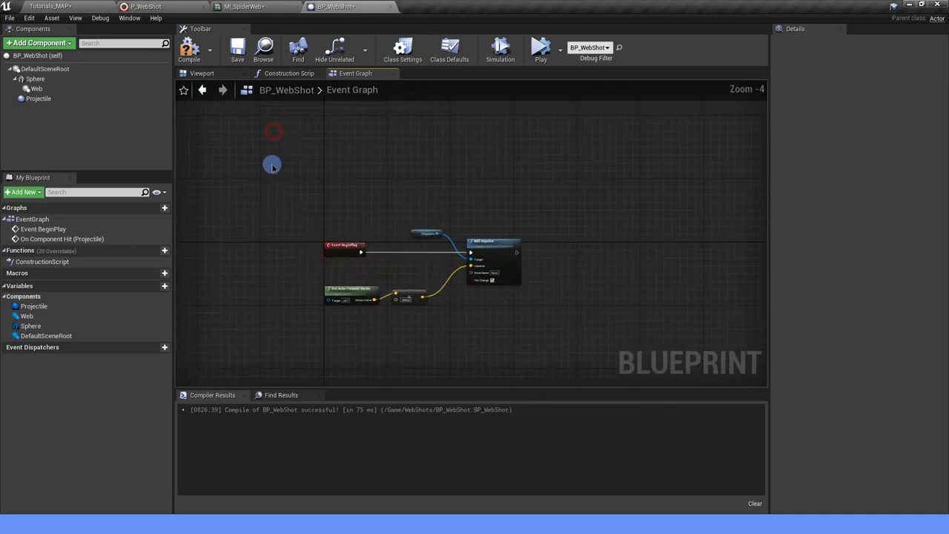
right_click_drag(502, 310, 502, 212)
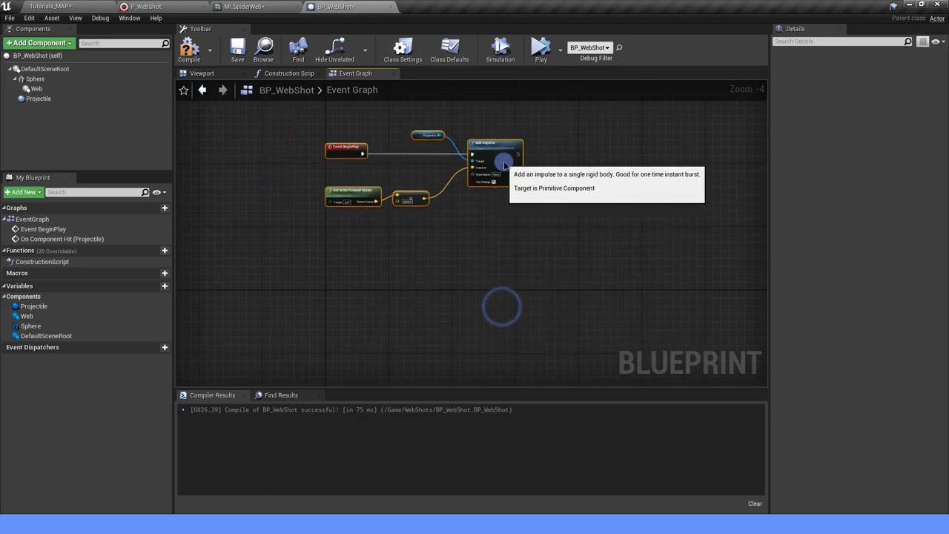
scroll(491, 252, "down", 3)
scroll(507, 282, "up", 1)
right_click_drag(514, 302, 509, 152)
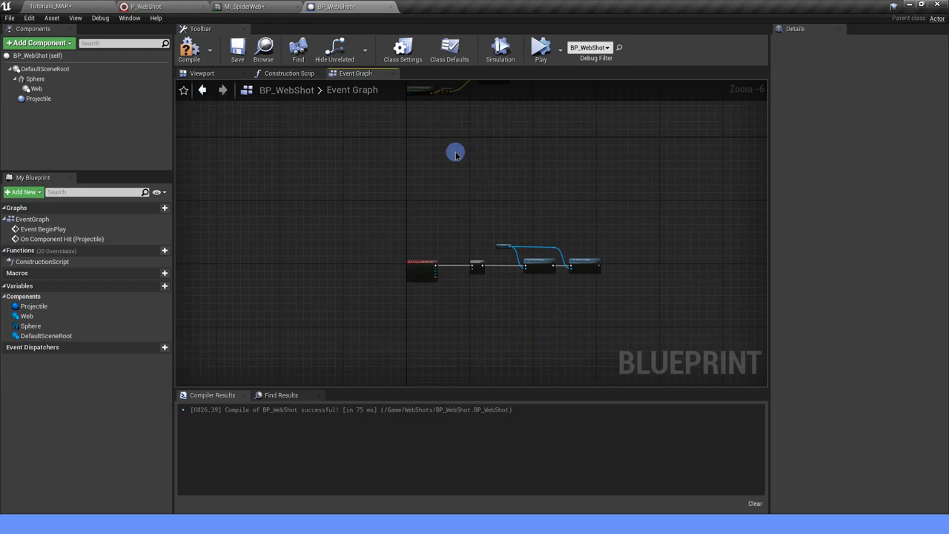
left_click(57, 89)
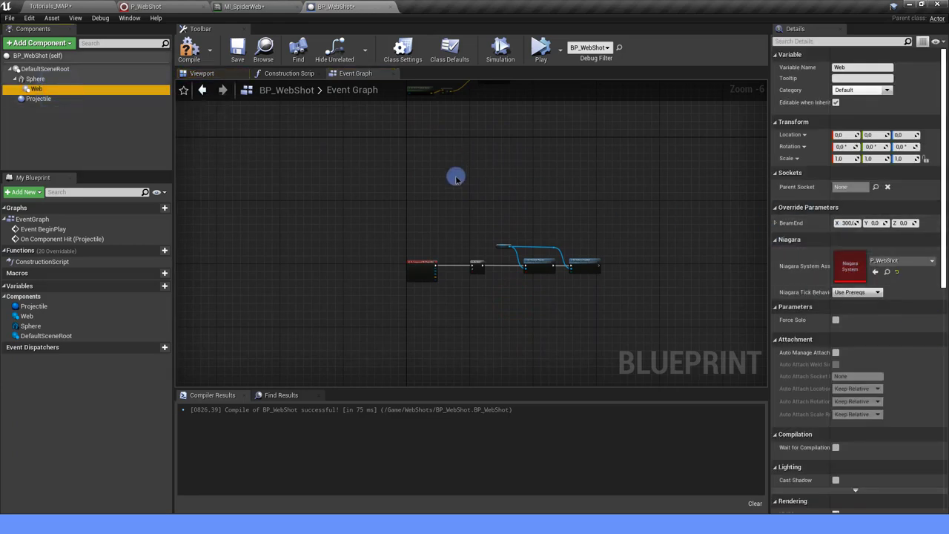
right_click_drag(454, 185, 446, 273)
scroll(447, 273, "up", 1)
left_click(169, 7)
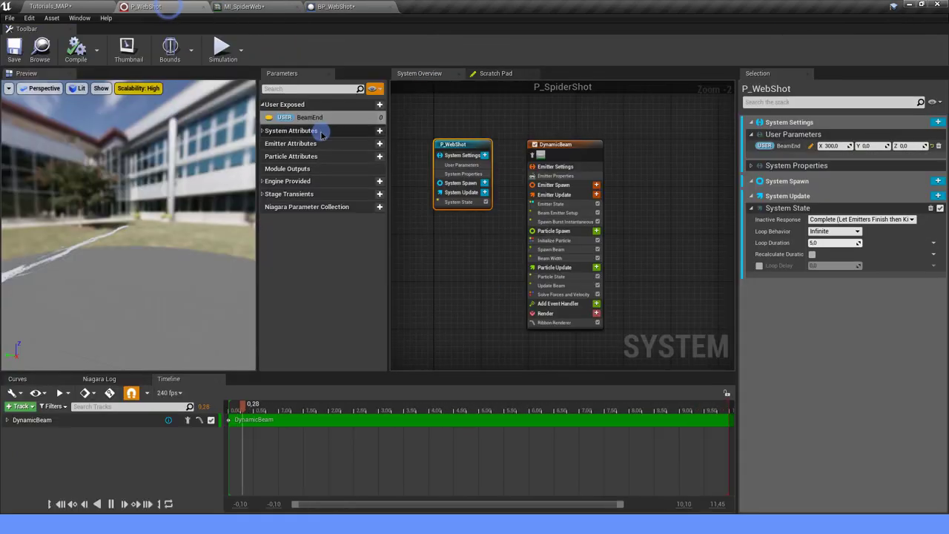
left_click(343, 5)
Step: Add an Event Tick node to an empty area of the BP_WebShot graph
right_click_drag(416, 278, 334, 236)
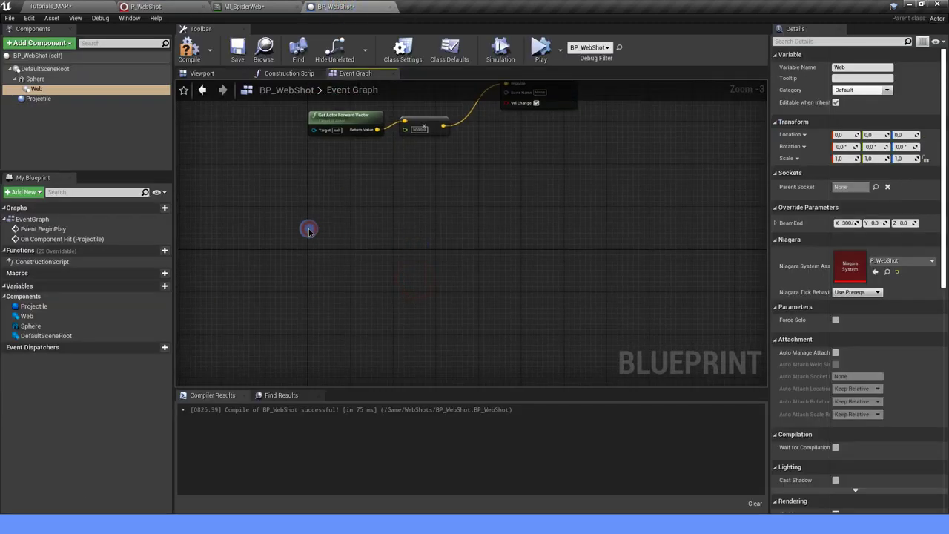
right_click(310, 230)
type("EVENT")
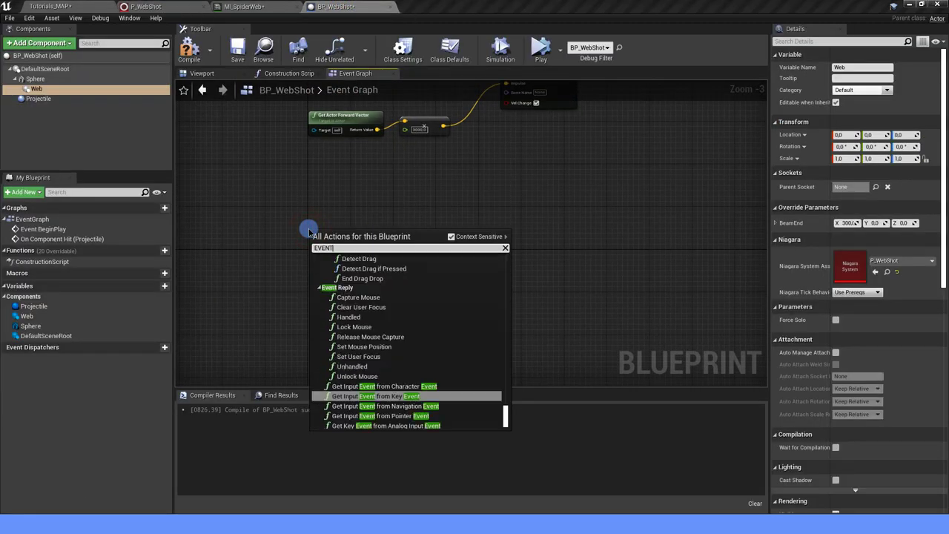
type(" TICK")
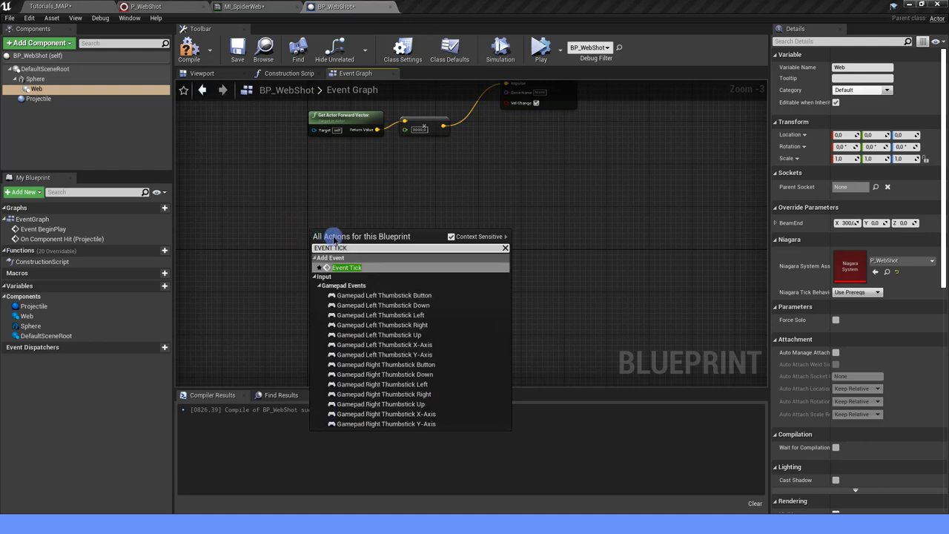
left_click(349, 267)
scroll(351, 269, "up", 2)
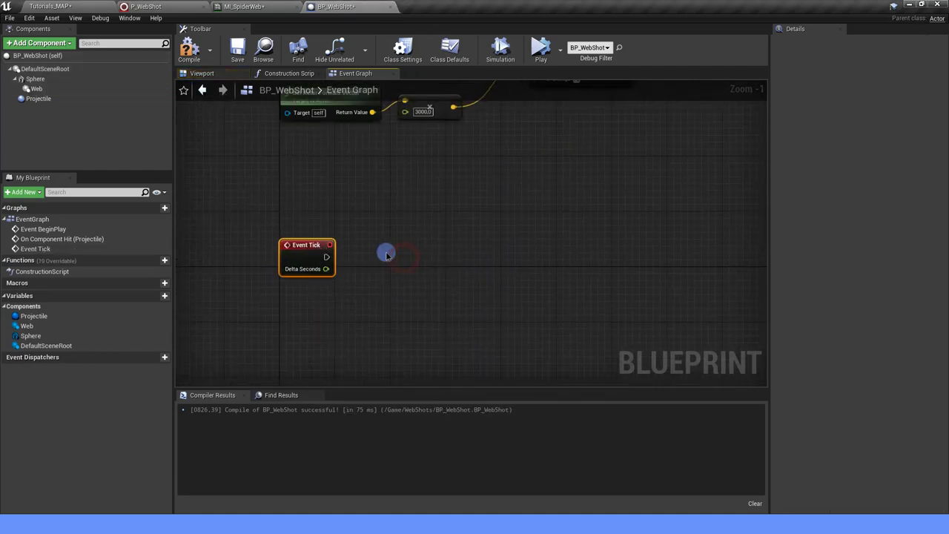
right_click_drag(386, 255, 352, 256)
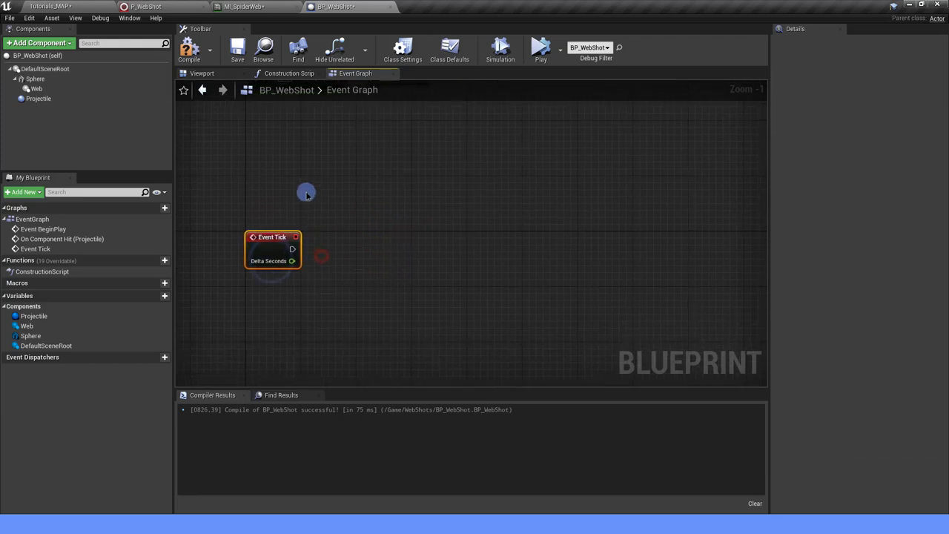
Step: Add a Set Vector Parameter on the Web component, executed from Event Tick
mouse_move(64, 88)
left_mouse_down()
mouse_move(368, 186)
mouse_move(464, 239)
left_mouse_up()
type("SET")
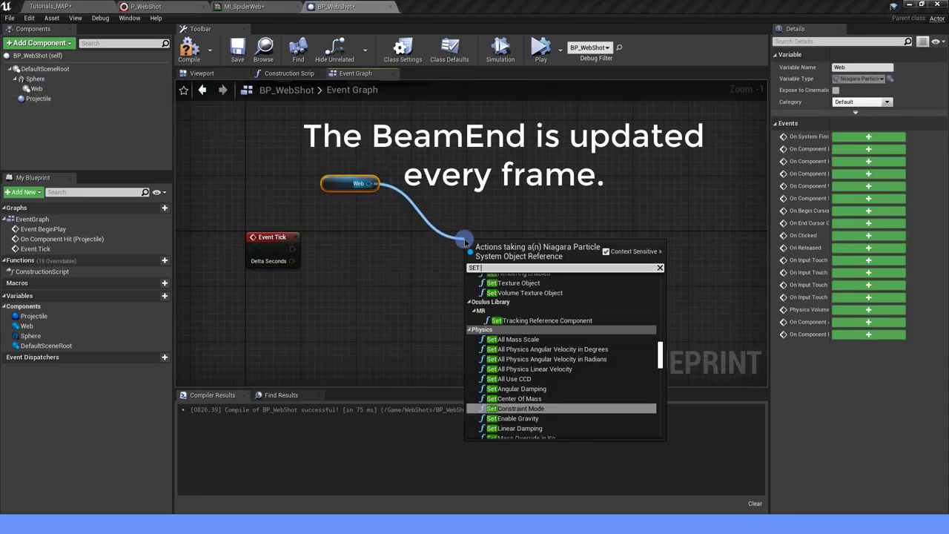
type(" VECTOR")
left_click(526, 305)
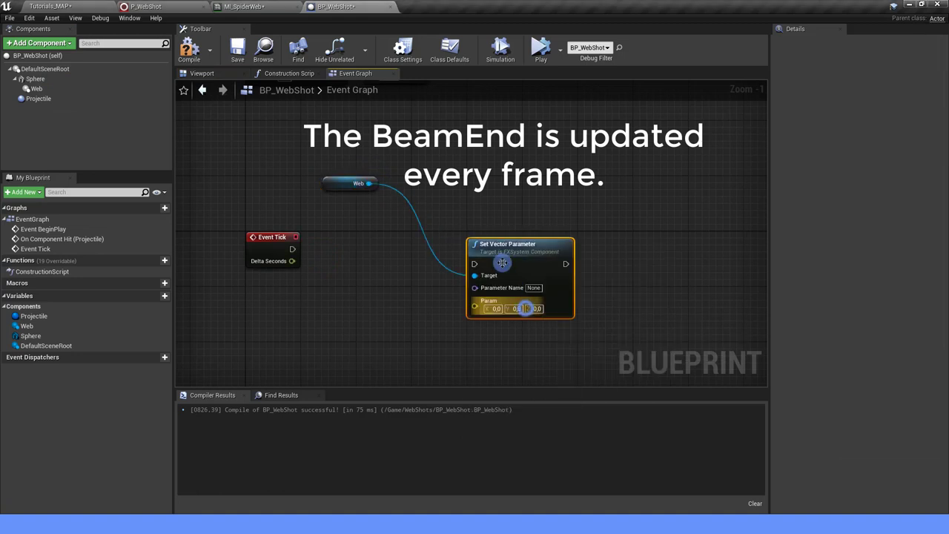
left_click_drag(290, 249, 493, 248)
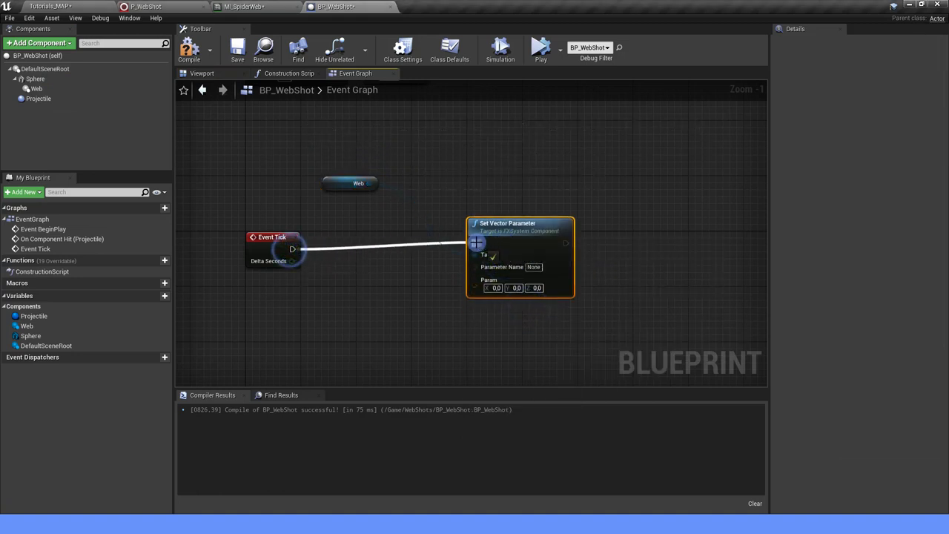
left_click(275, 250)
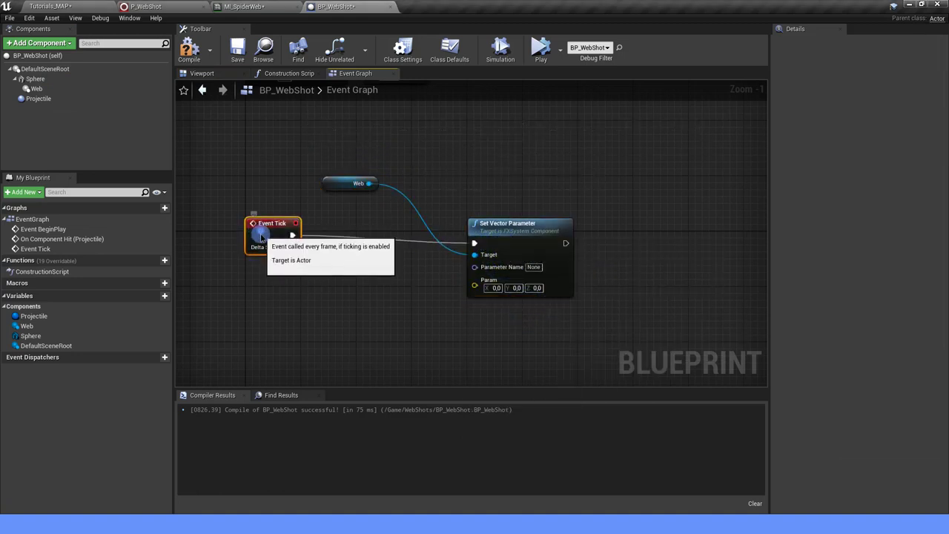
left_click_drag(265, 236, 263, 229)
Step: Feed Projectile GetWorldLocation into the User.BeamEnd vector value and compile
mouse_move(37, 98)
left_mouse_down()
mouse_move(220, 311)
mouse_move(248, 291)
mouse_move(325, 294)
left_mouse_up()
type("GET W")
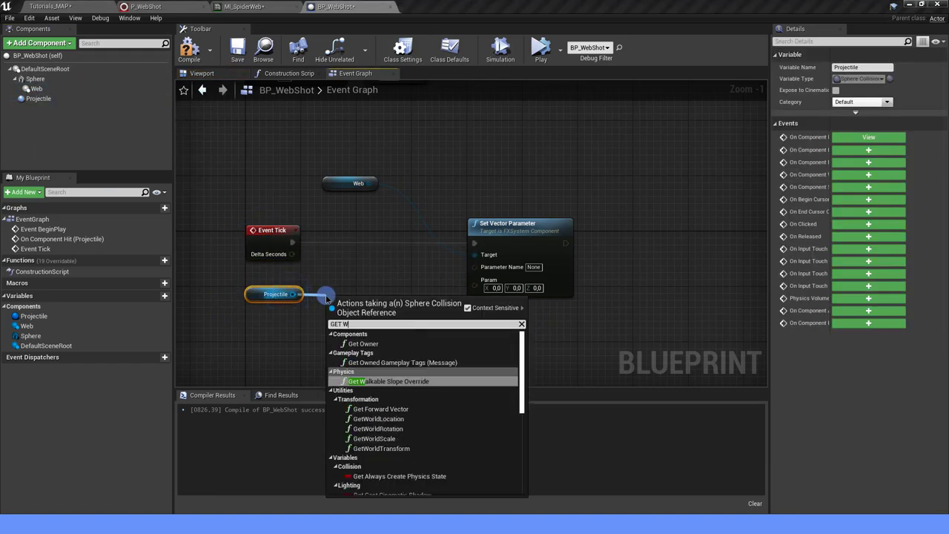
type("ORLD PO")
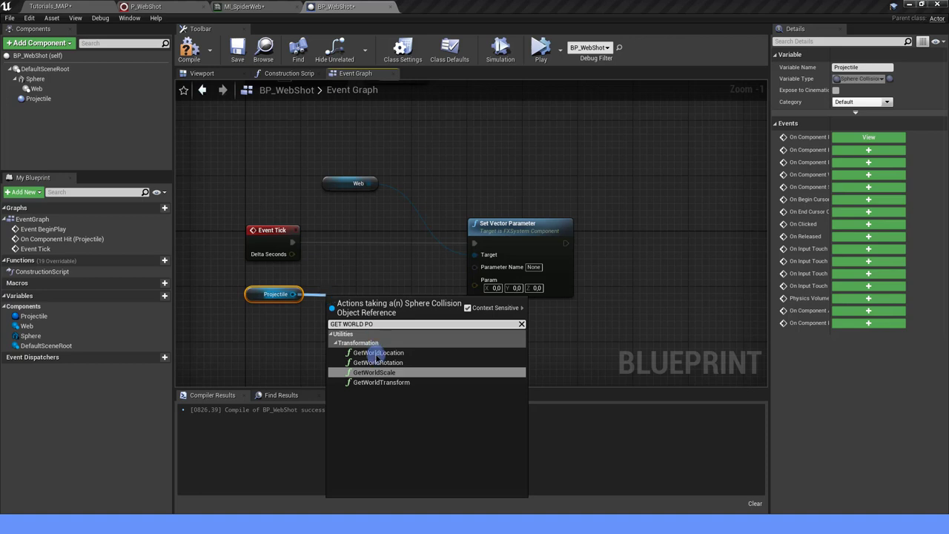
left_click(379, 353)
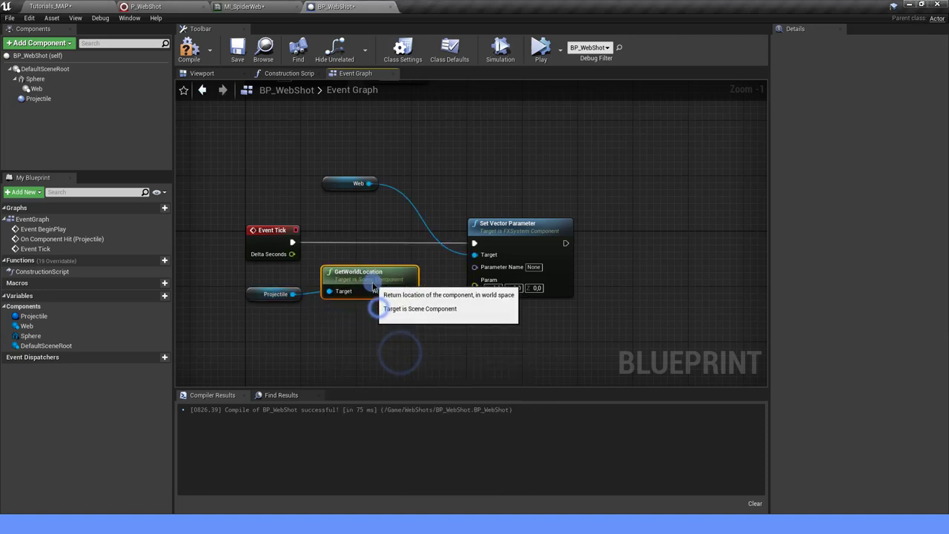
left_click_drag(409, 298, 487, 289)
type("User.BeamEnd")
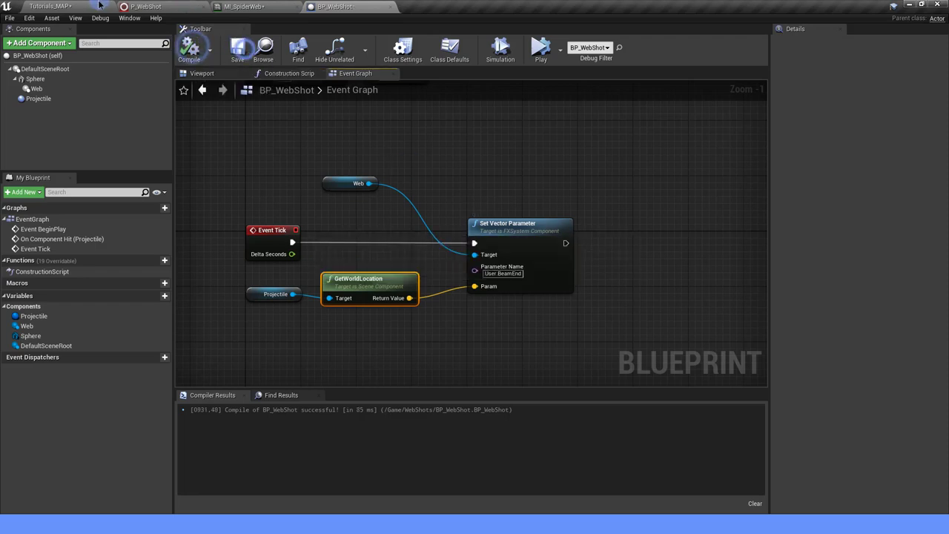
left_click(50, 6)
Step: Play the level, walk forward and look around to watch the beam follow the projectile, then stop
left_click(412, 46)
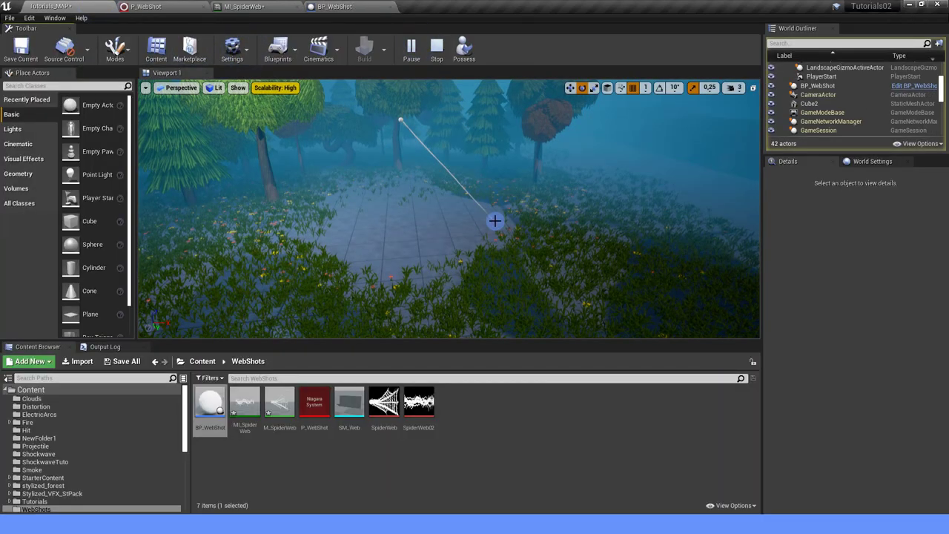
key("w")
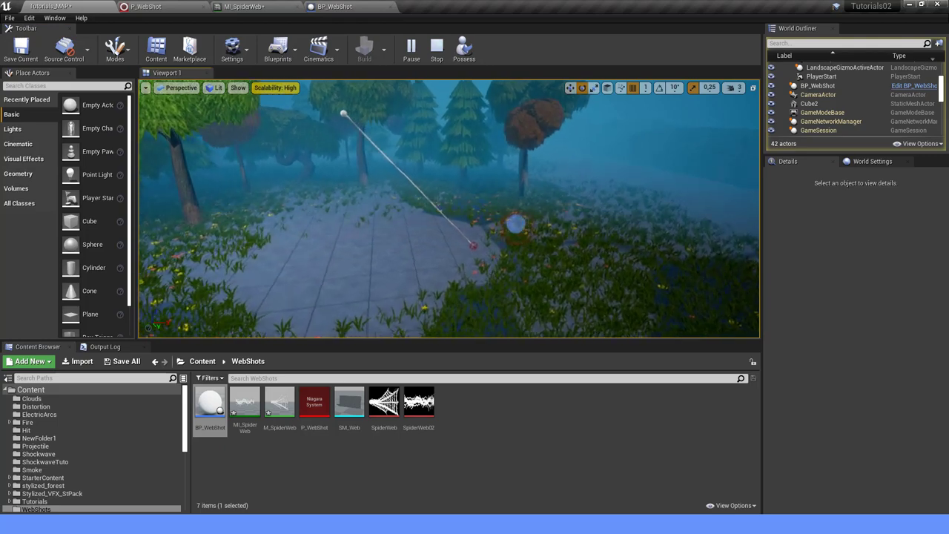
key("shift+F1")
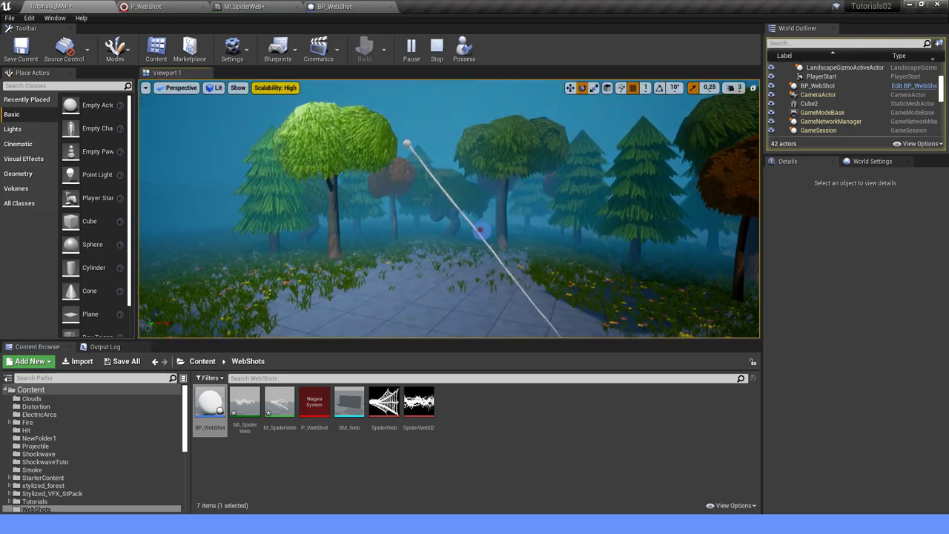
key("w")
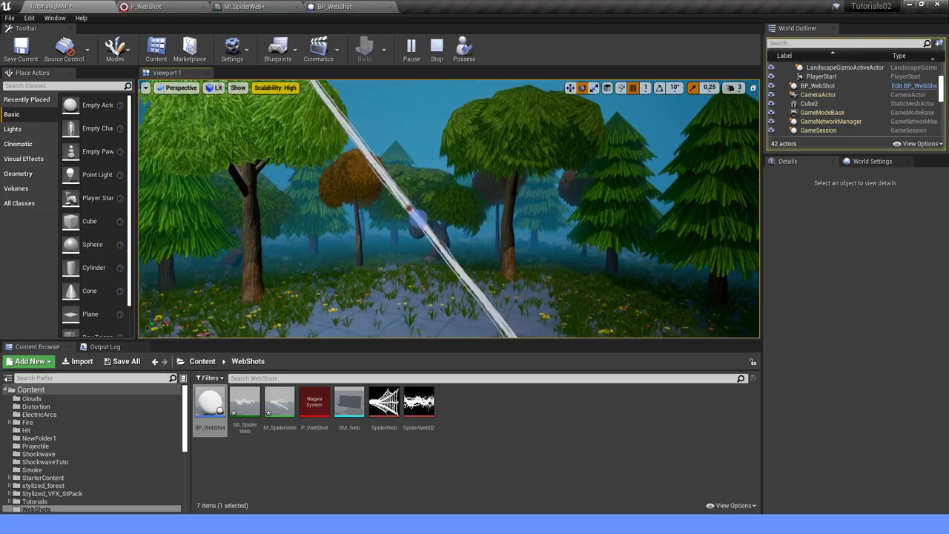
key("w")
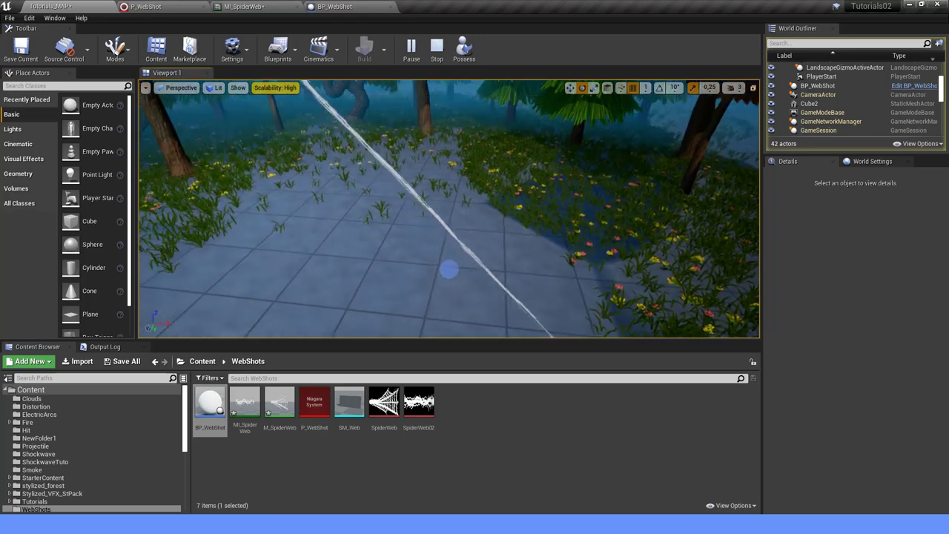
left_click_drag(448, 269, 410, 208)
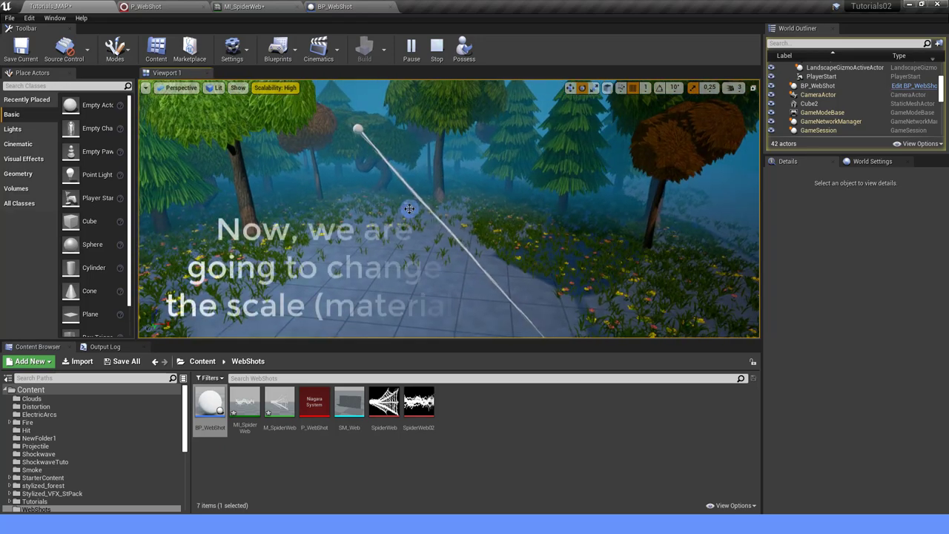
left_click(437, 49)
Step: Add a Set Float Parameter on Web after the vector setter, naming it User Distance
left_click(148, 6)
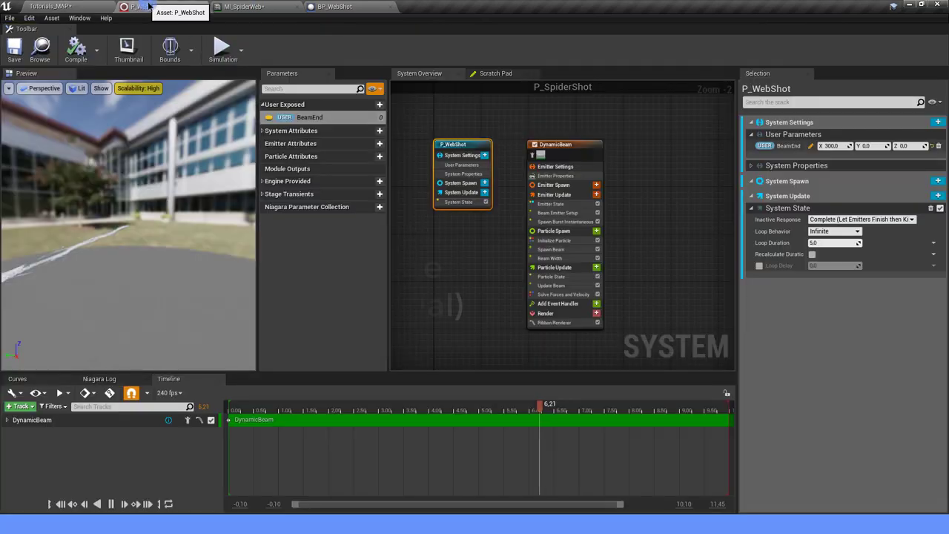
left_click(337, 7)
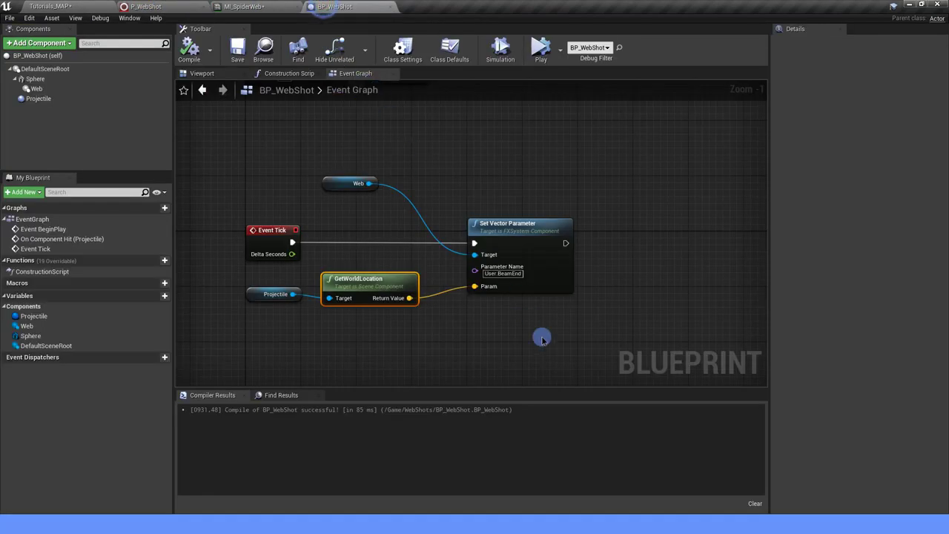
right_click_drag(545, 357, 509, 257)
left_click_drag(393, 205, 393, 281)
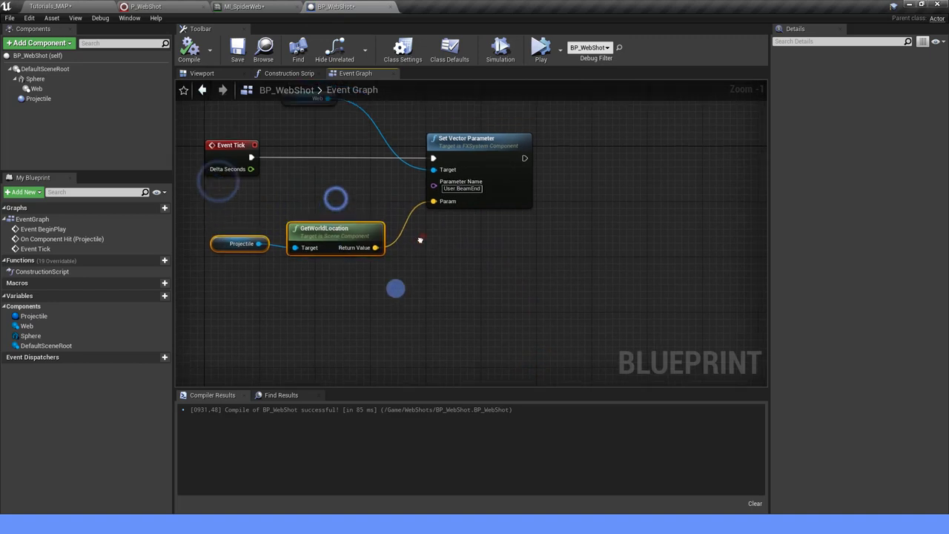
right_click_drag(423, 236, 371, 326)
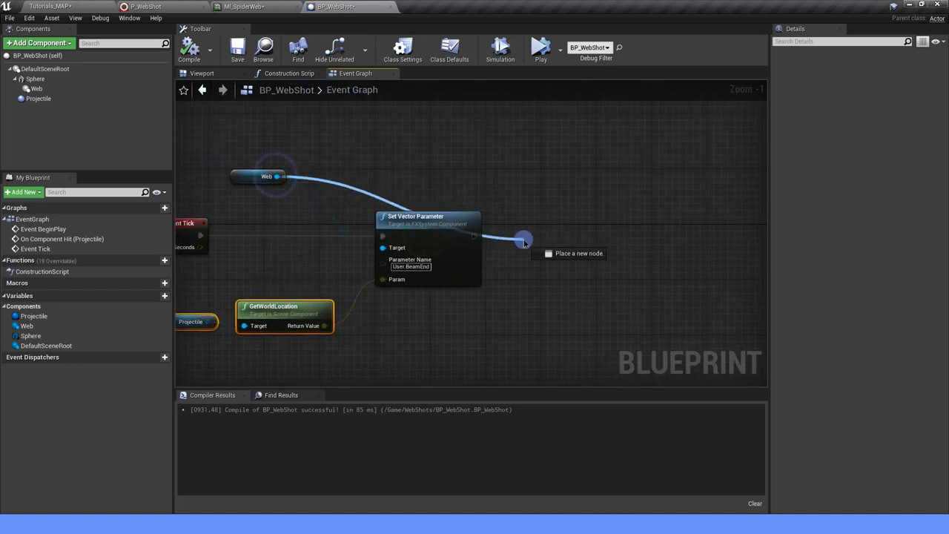
left_click_drag(523, 241, 525, 243)
type("set f")
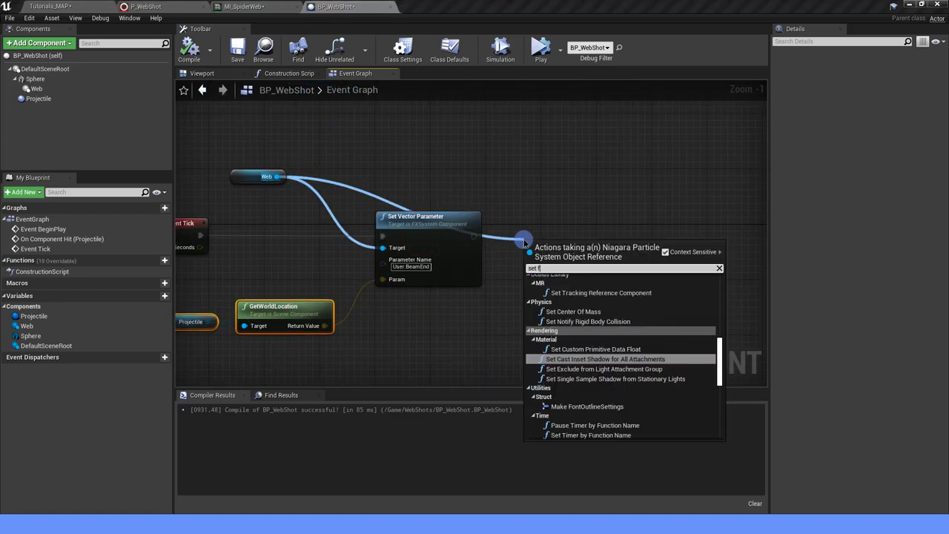
type("loa")
left_click(583, 305)
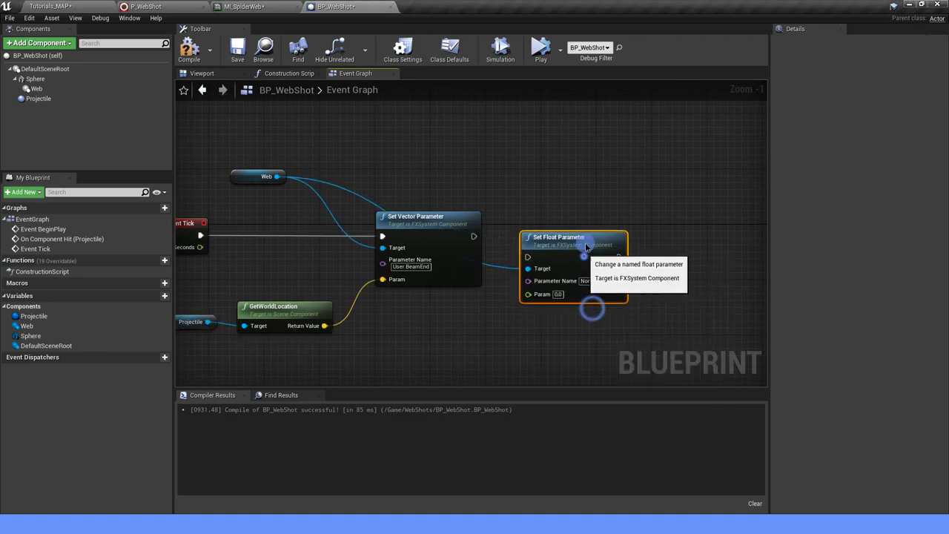
left_click_drag(533, 240, 532, 240)
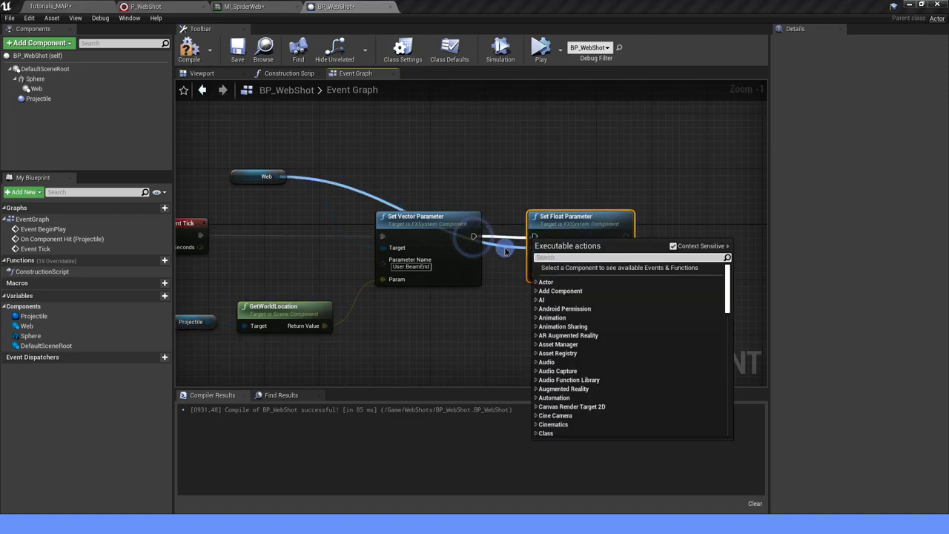
left_click(508, 250)
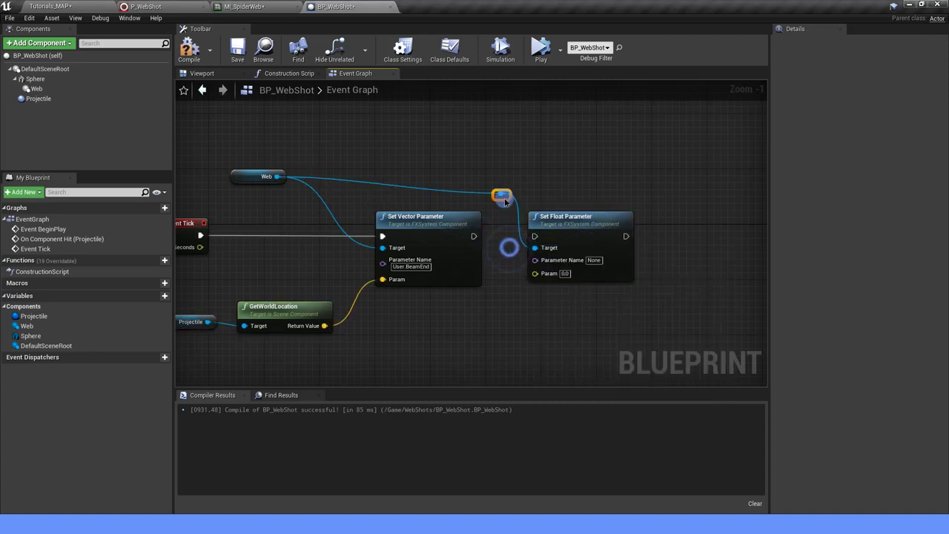
left_click_drag(474, 236, 535, 236)
left_click(595, 260)
type("User.Distanc")
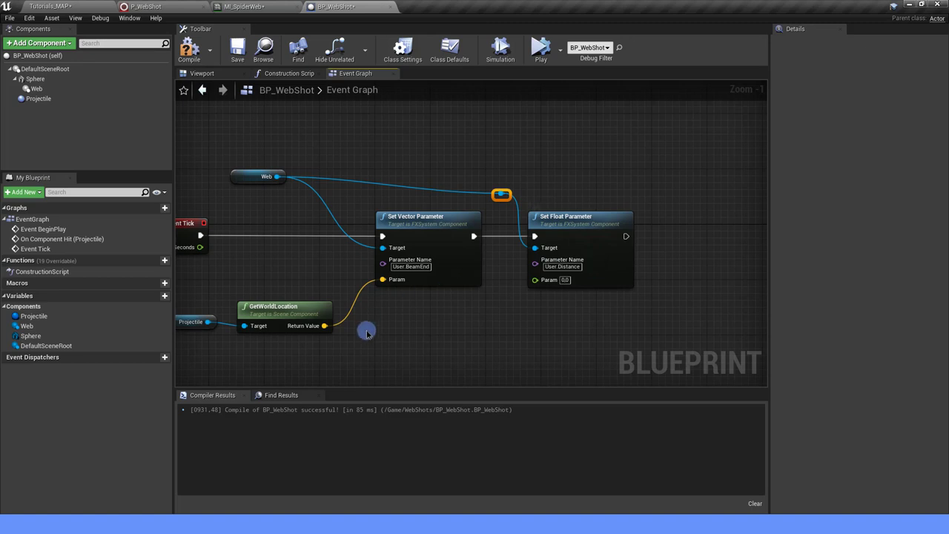
Step: Add a Distance (Vector) node with the Projectile's world location in V1
right_click_drag(367, 331, 410, 255)
right_click(414, 254)
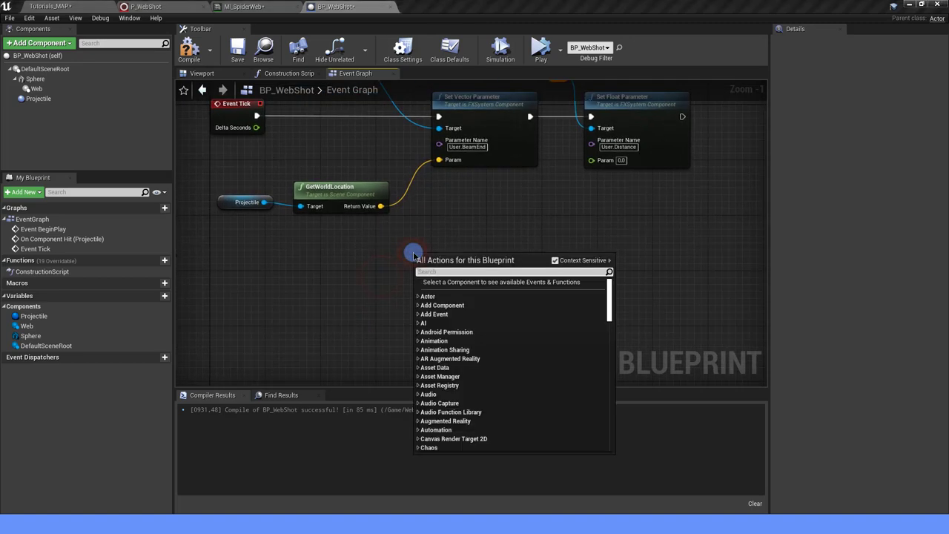
type("distance")
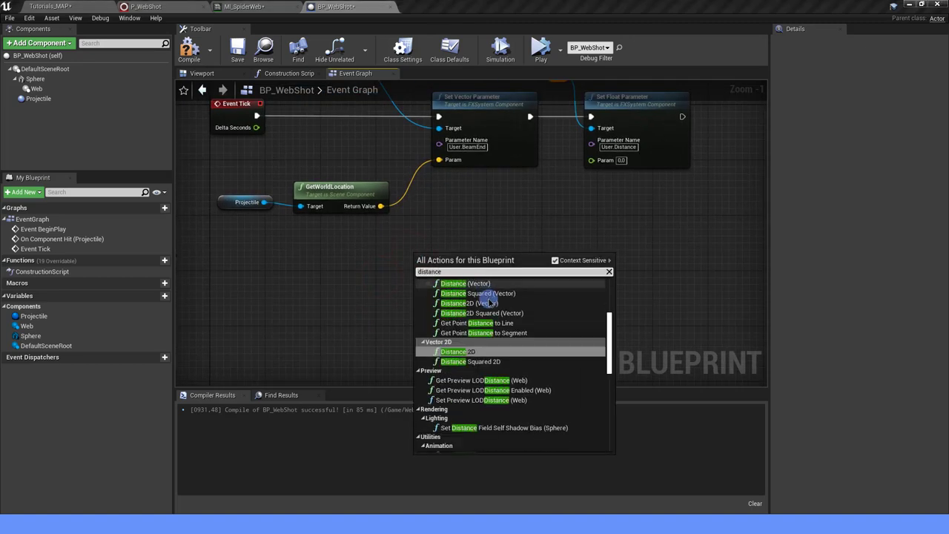
scroll(496, 353, "up", 3)
left_click(465, 346)
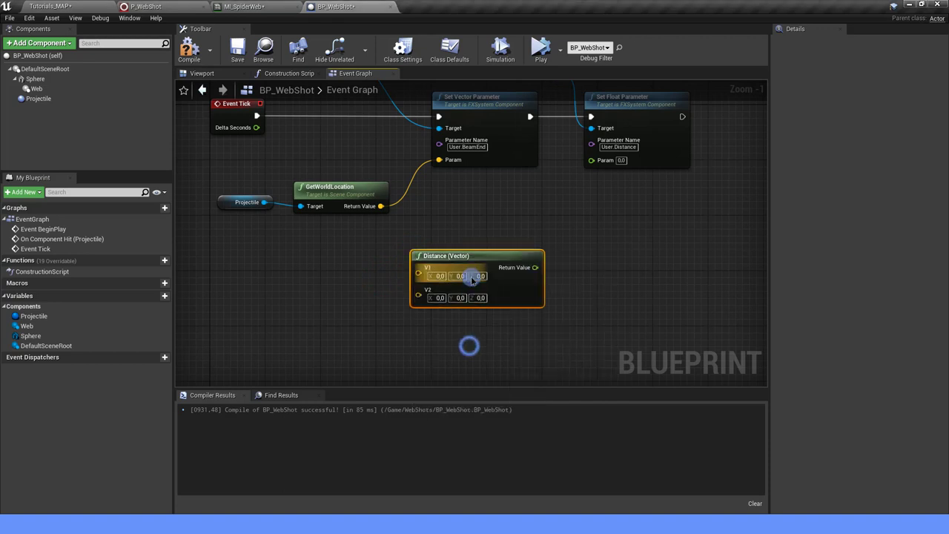
left_click_drag(484, 264, 470, 201)
left_click_drag(381, 207, 469, 217)
Step: Wire the Sphere's GetWorldLocation into Distance V2, discarding a stray GetActorLocation node
right_click(288, 244)
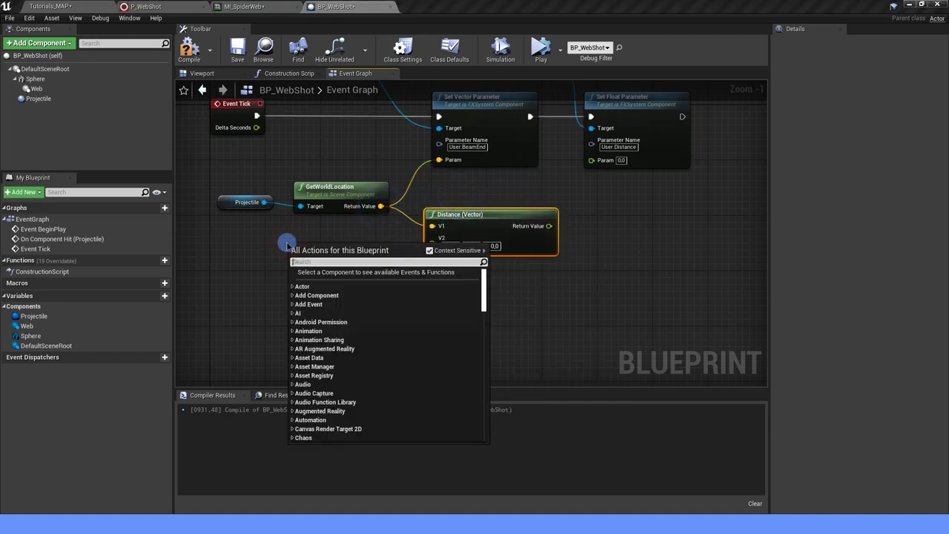
type("get actor")
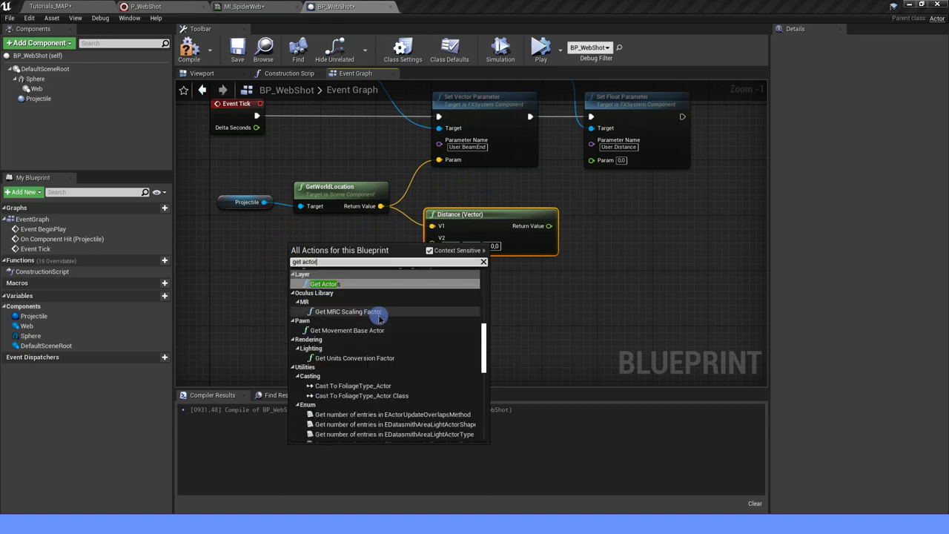
type(" loc")
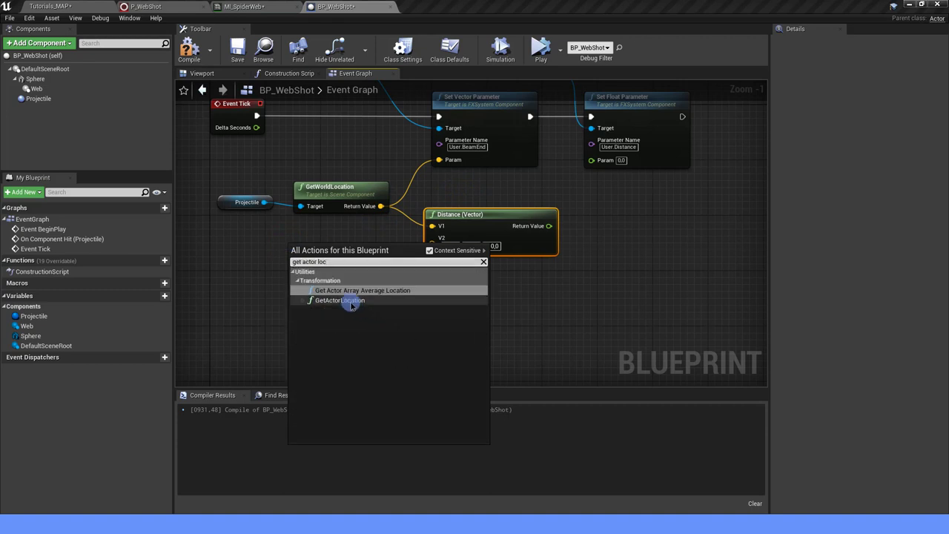
left_click(350, 301)
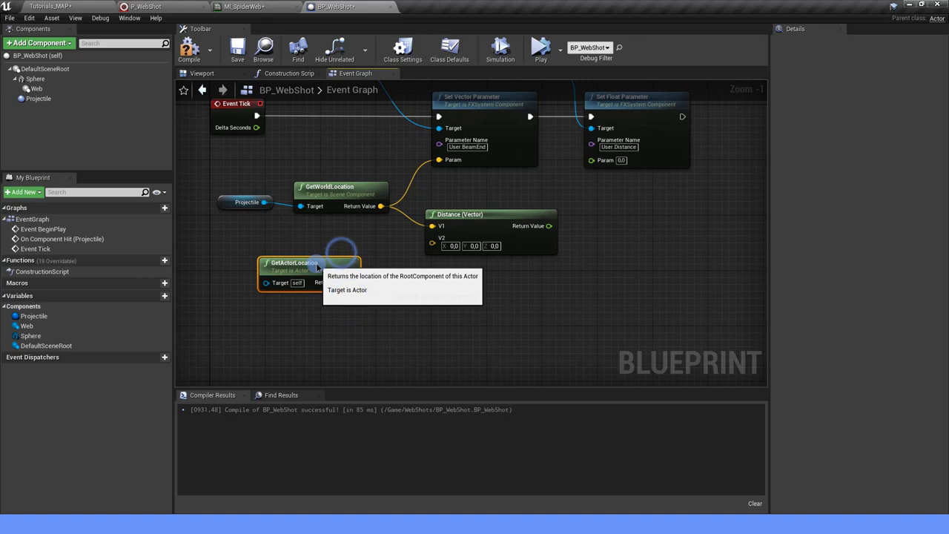
key("Delete")
right_click(271, 254)
left_click(237, 251)
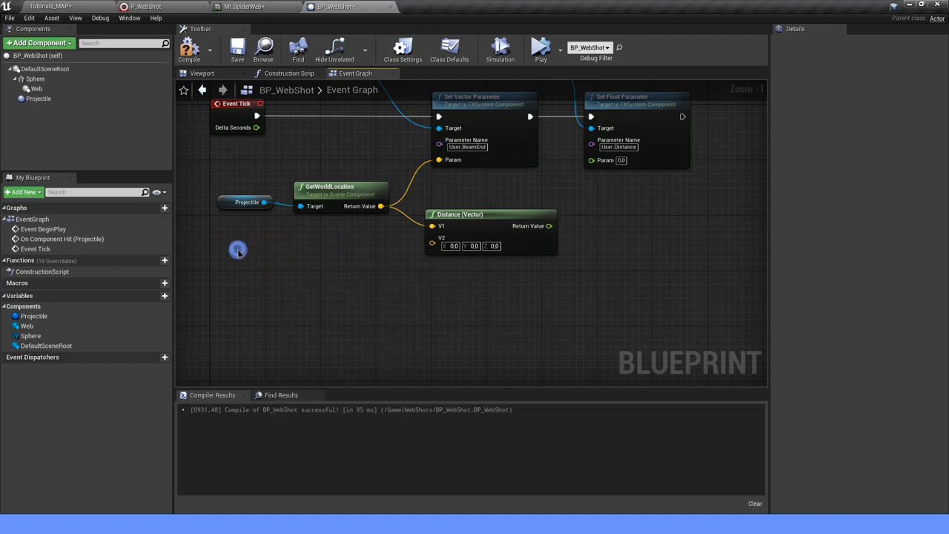
mouse_move(35, 78)
left_mouse_down()
mouse_move(246, 253)
mouse_move(311, 265)
left_mouse_up()
type("get wo")
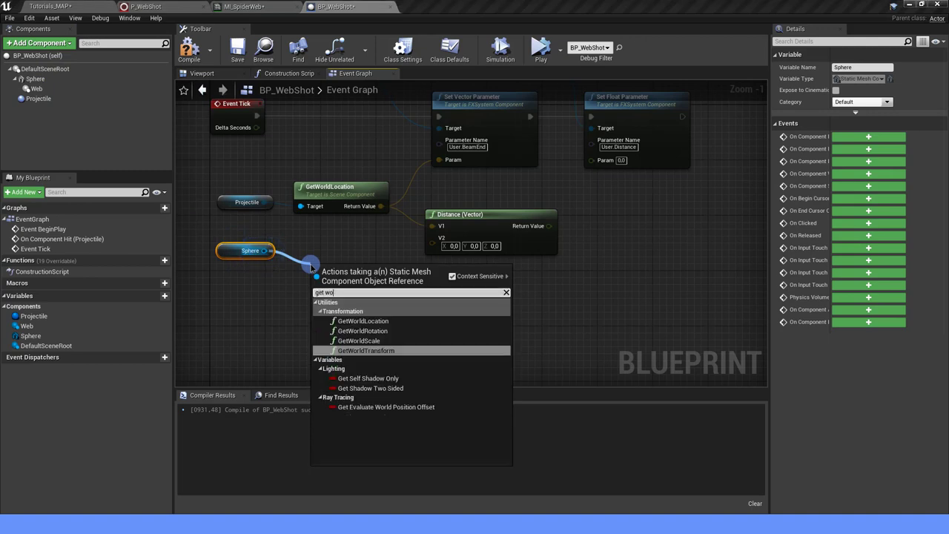
type("rld loca")
left_click(376, 320)
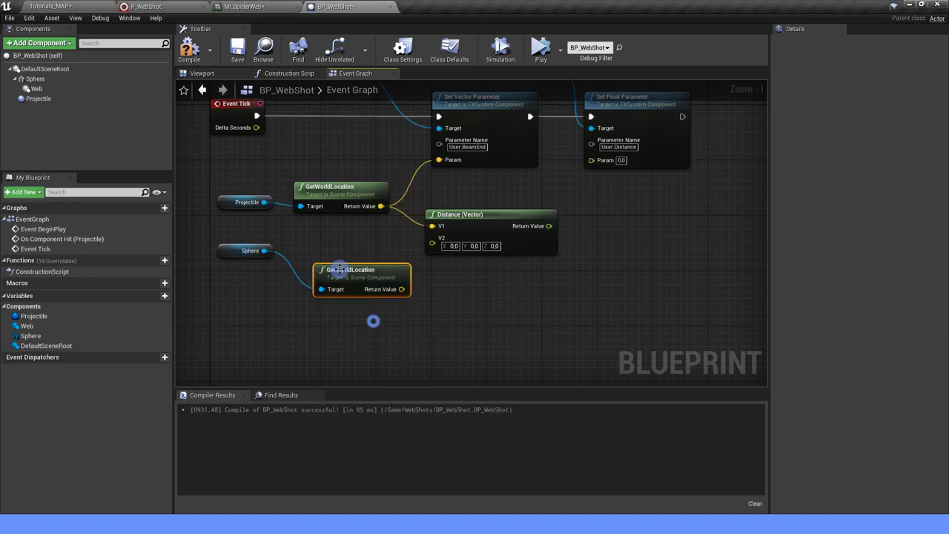
mouse_move(348, 269)
left_mouse_down()
mouse_move(330, 246)
mouse_move(435, 248)
left_mouse_up()
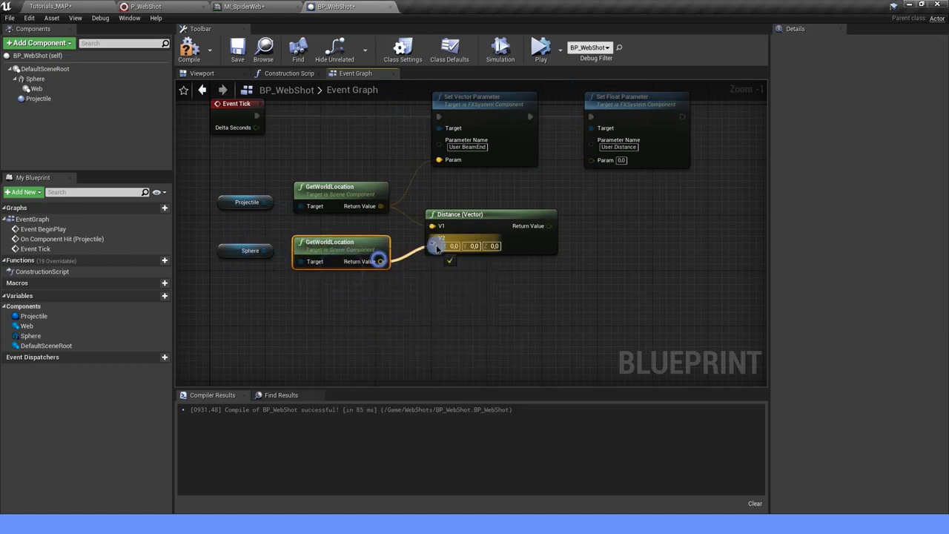
left_click(245, 250)
Step: Feed the Distance result into the User Distance float value, then bring up P_WebShot
left_click(478, 283)
right_click_drag(536, 246, 444, 331)
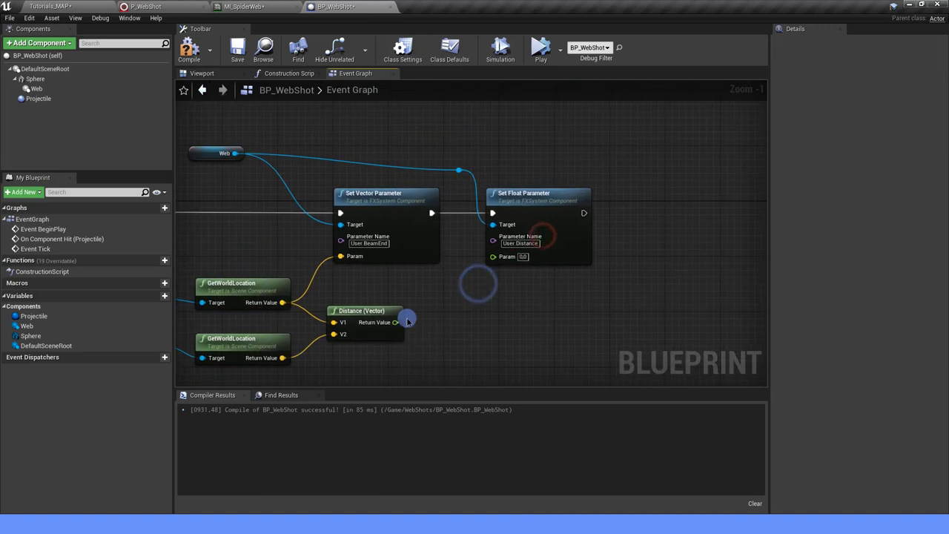
left_click_drag(395, 321, 489, 269)
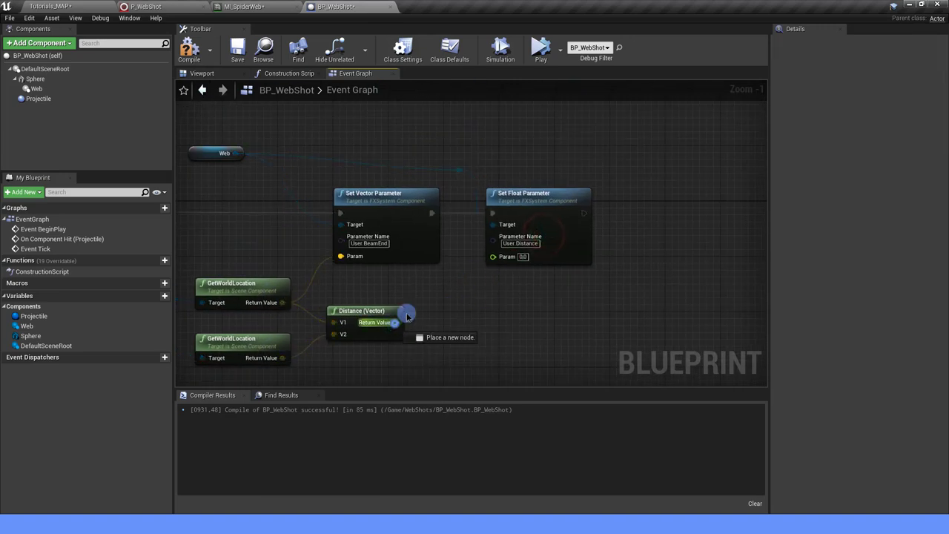
left_click(189, 56)
left_click(145, 6)
scroll(440, 224, "down", 1)
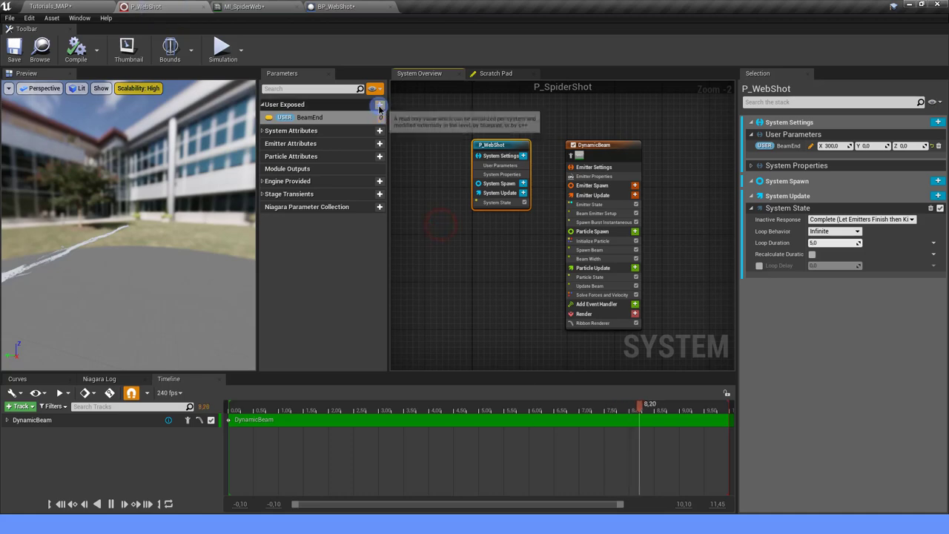
Step: Add a user-exposed float parameter named Distance to P_WebShot
left_click(379, 107)
type("float")
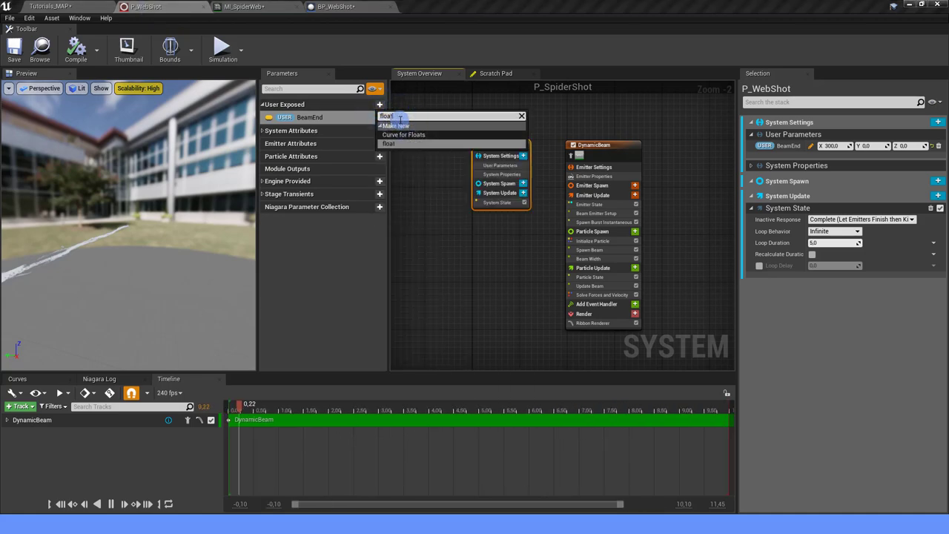
left_click(410, 144)
type("Distance")
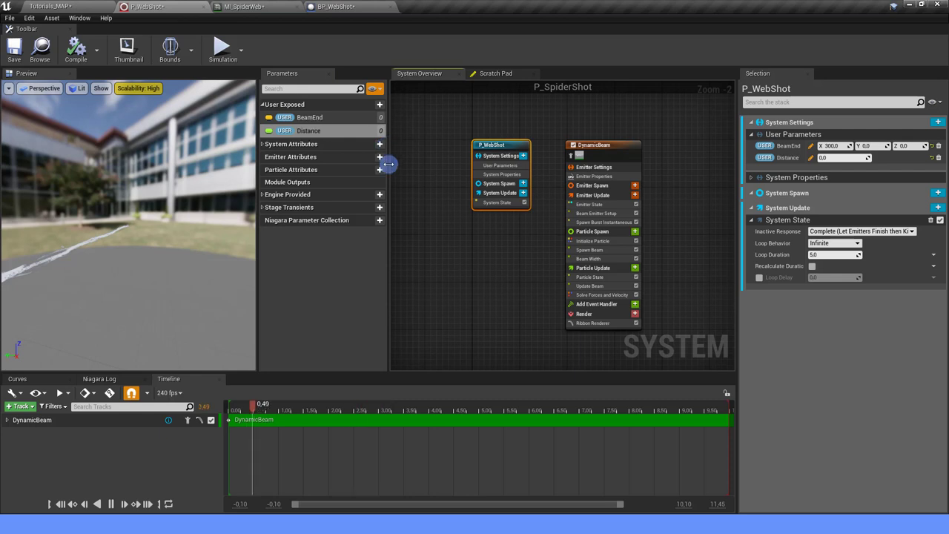
Step: Add Dynamic Material Parameters to DynamicBeam's Particle Update, unchecking Param1–Param3
right_click_drag(475, 288, 392, 271)
left_click(553, 252)
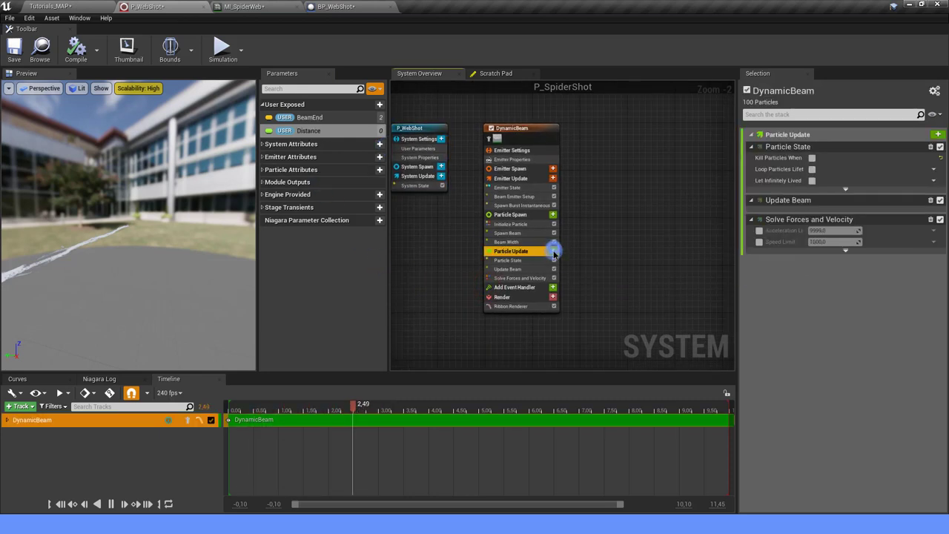
left_click(554, 254)
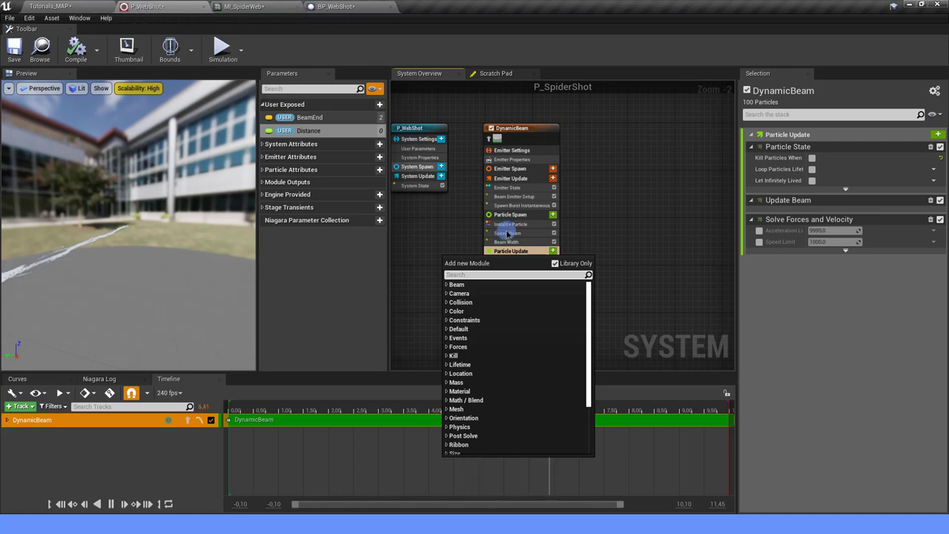
type("dyna")
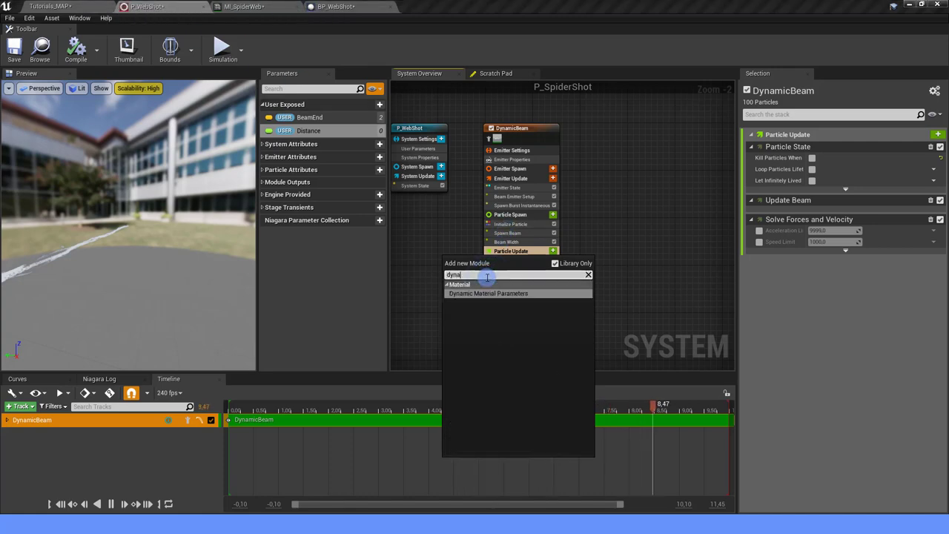
left_click(478, 293)
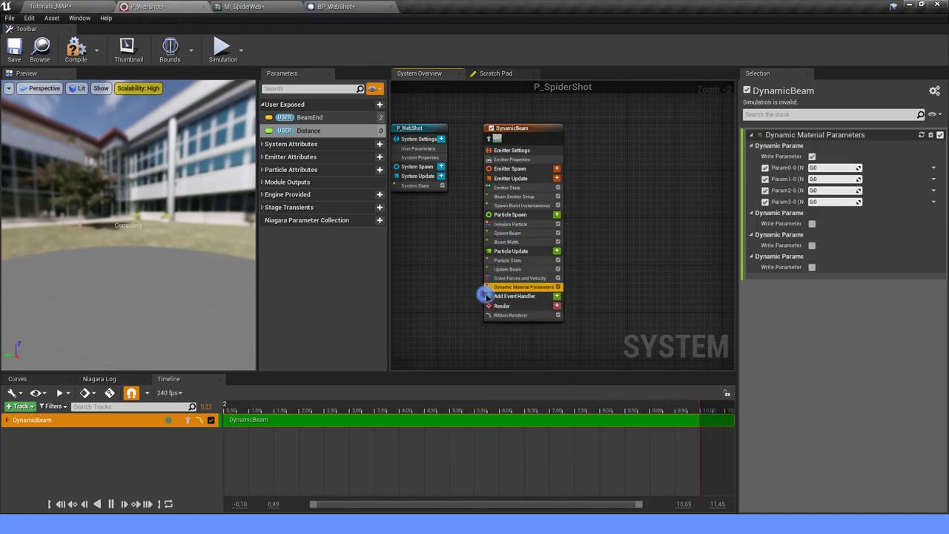
left_click(766, 191)
left_click(765, 201)
left_click(765, 179)
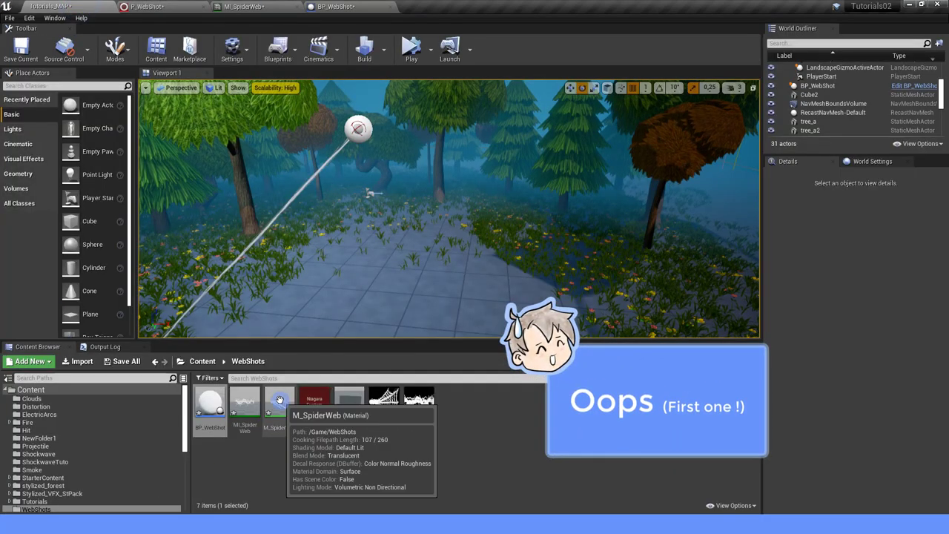
Step: In M_SpiderWeb, replace TL_Scale with a Dynamic Parameter whose Param1 feeds Append A
double_click(280, 401)
scroll(275, 396, "down", 4)
right_click_drag(279, 375, 402, 338)
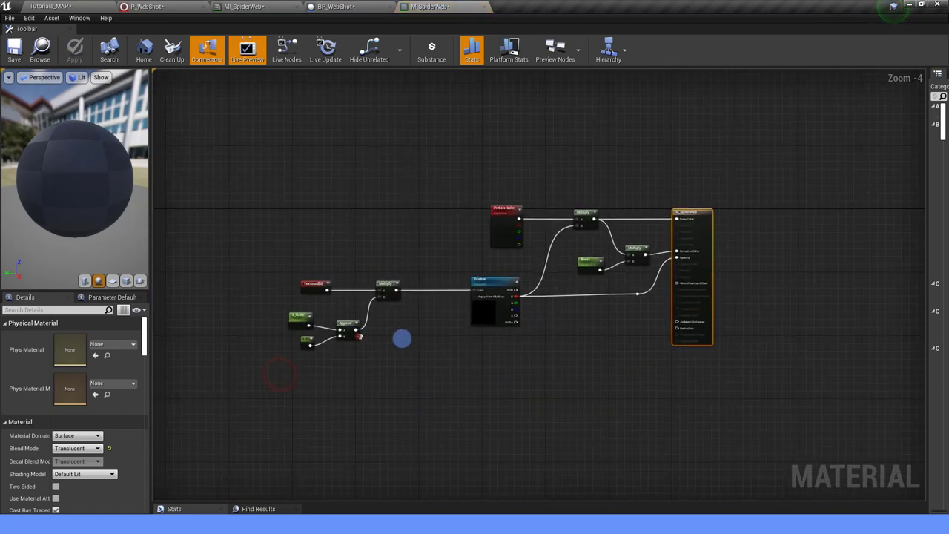
scroll(171, 327, "up", 2)
left_click(354, 311)
key("Delete")
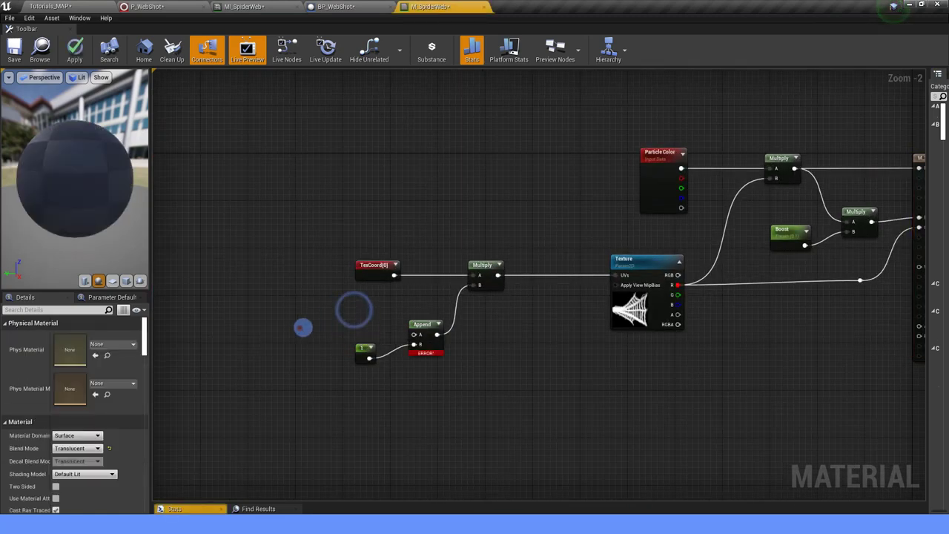
right_click_drag(302, 327, 296, 314)
type("dyna")
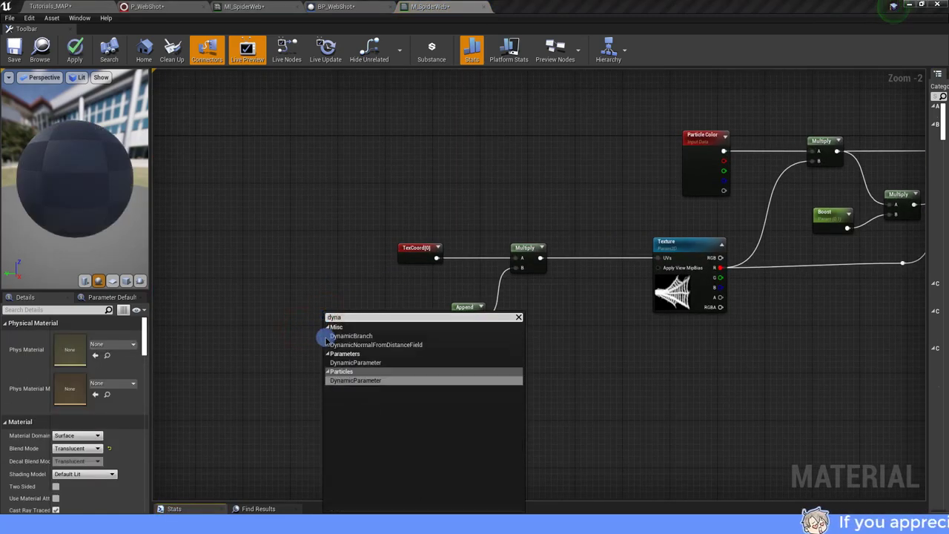
left_click(356, 362)
left_click_drag(374, 318, 457, 317)
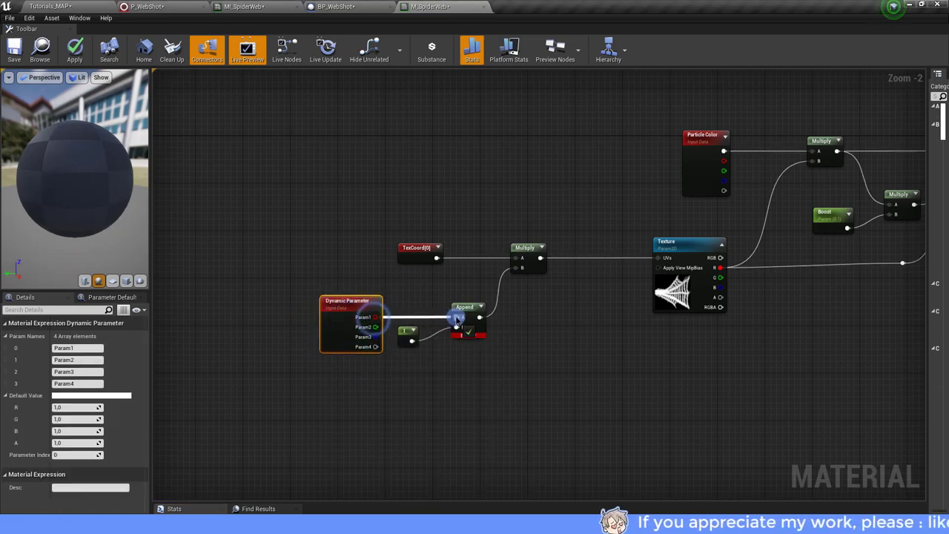
Step: Rename the first dynamic parameter to X_Scale and save the material
left_click(84, 347)
type("X_S")
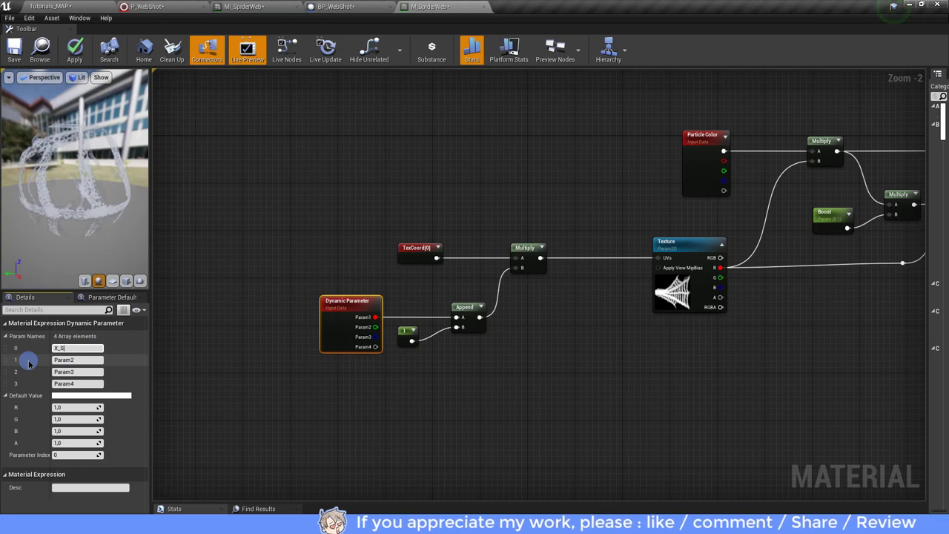
type("cale")
key("Return")
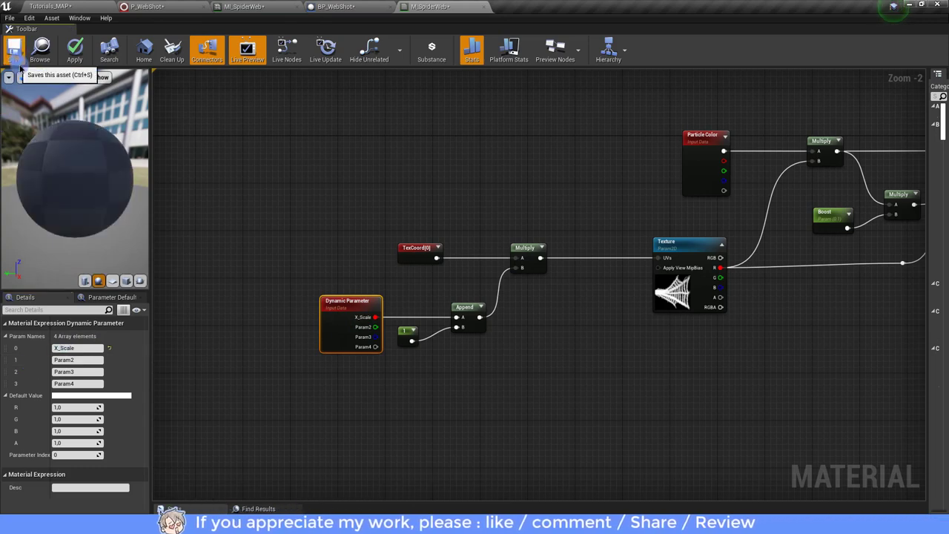
left_click(18, 62)
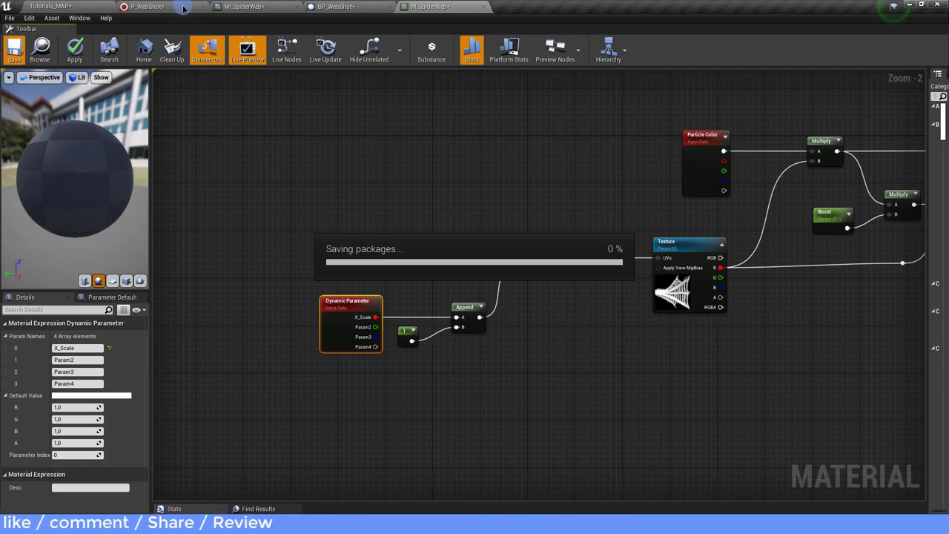
Step: Compile P_WebShot and make X_Scale a Multiply Float with User Distance in A
left_click(183, 10)
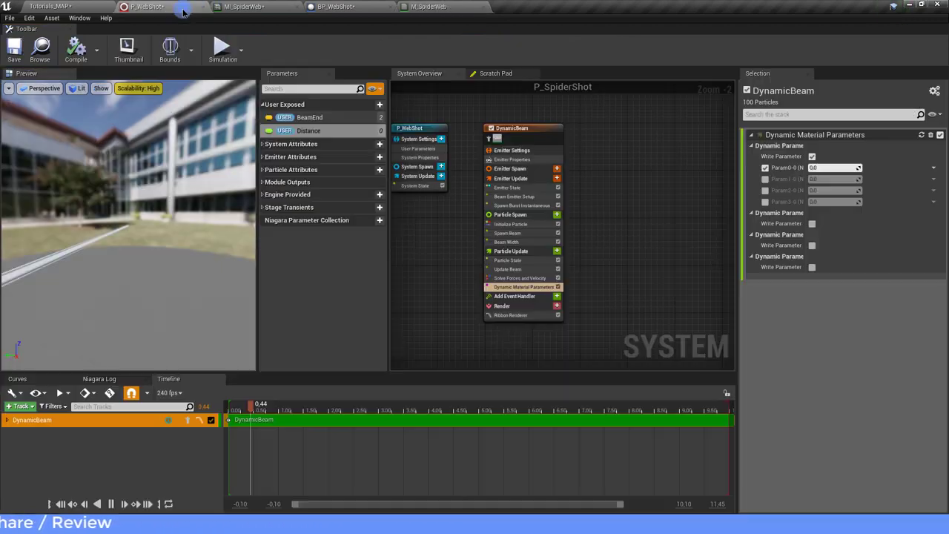
left_click(75, 54)
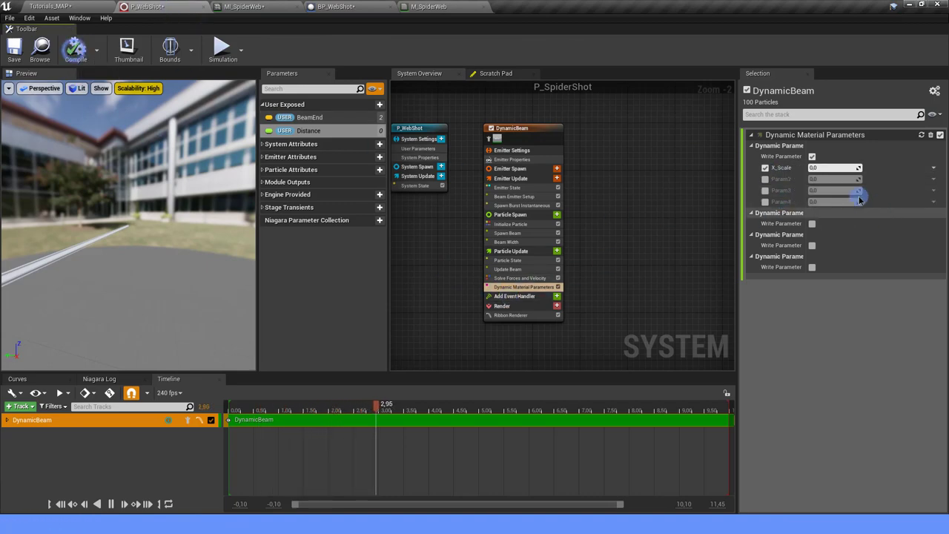
left_click(933, 169)
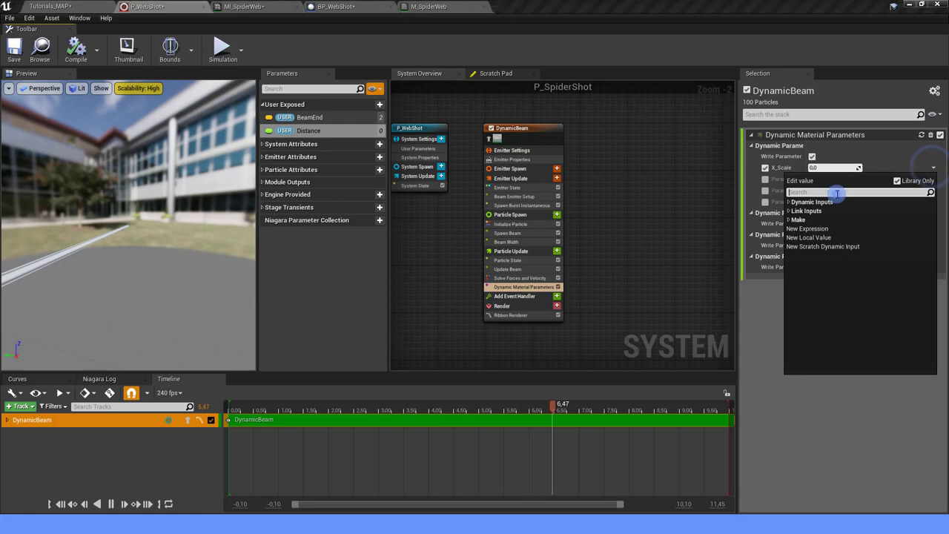
type("mult")
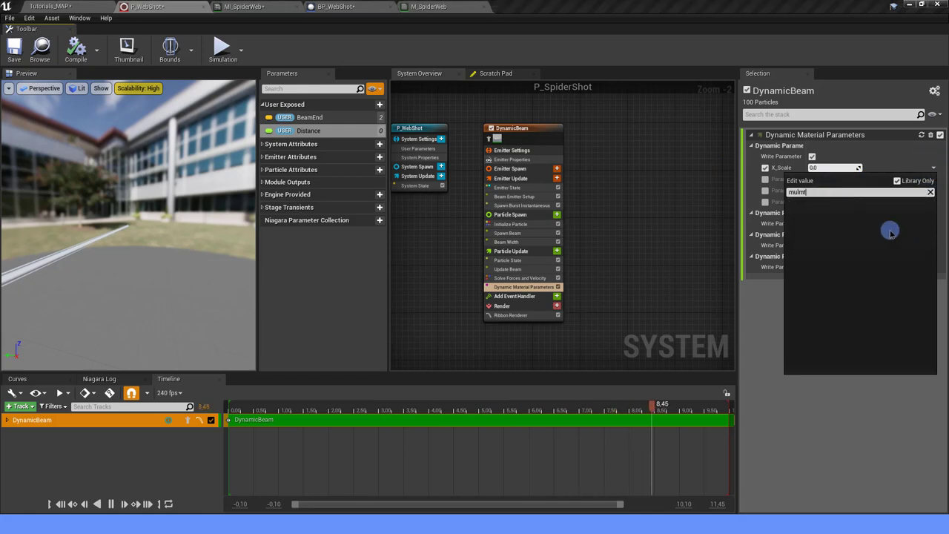
left_click(824, 207)
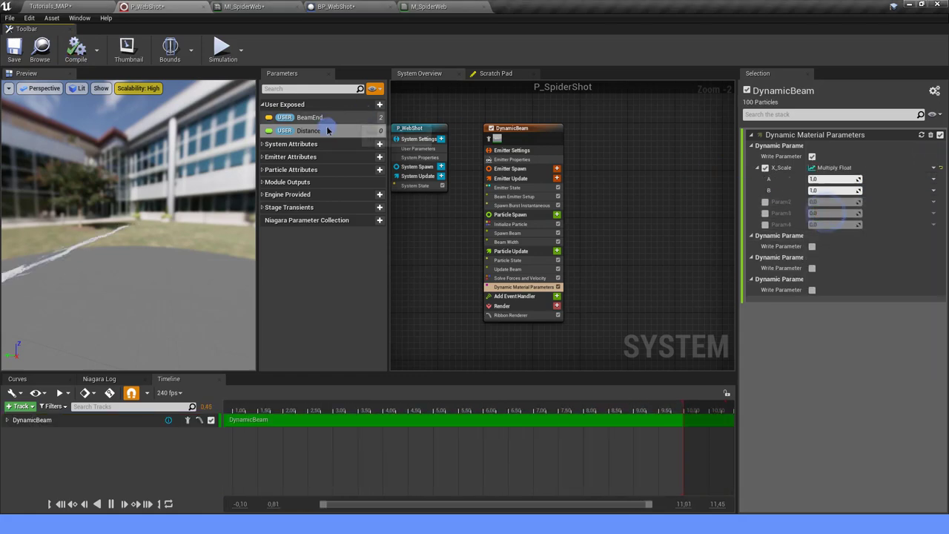
left_click_drag(327, 131, 601, 144)
left_click_drag(825, 181, 826, 180)
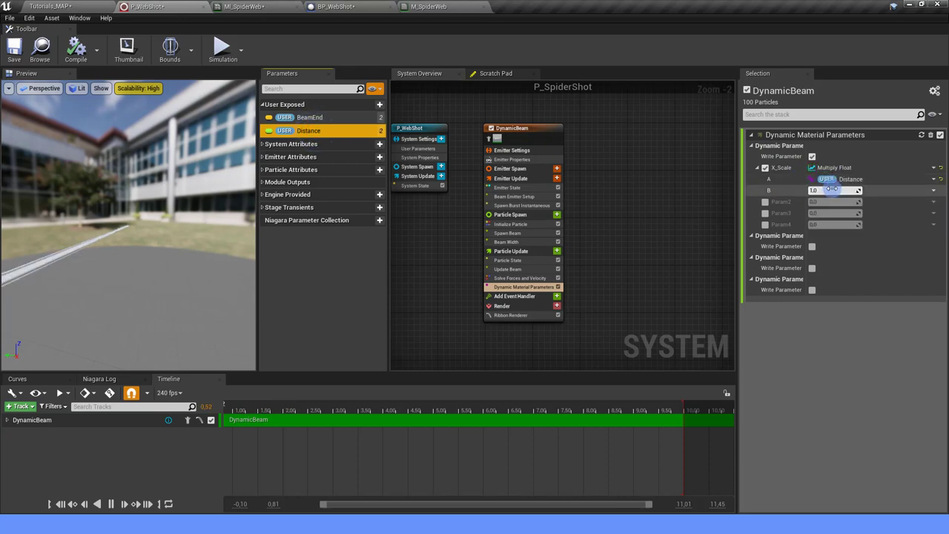
Step: Save P_WebShot and test-fire a web shot toward the trees in Play-in-Editor
left_click(15, 49)
left_click(54, 6)
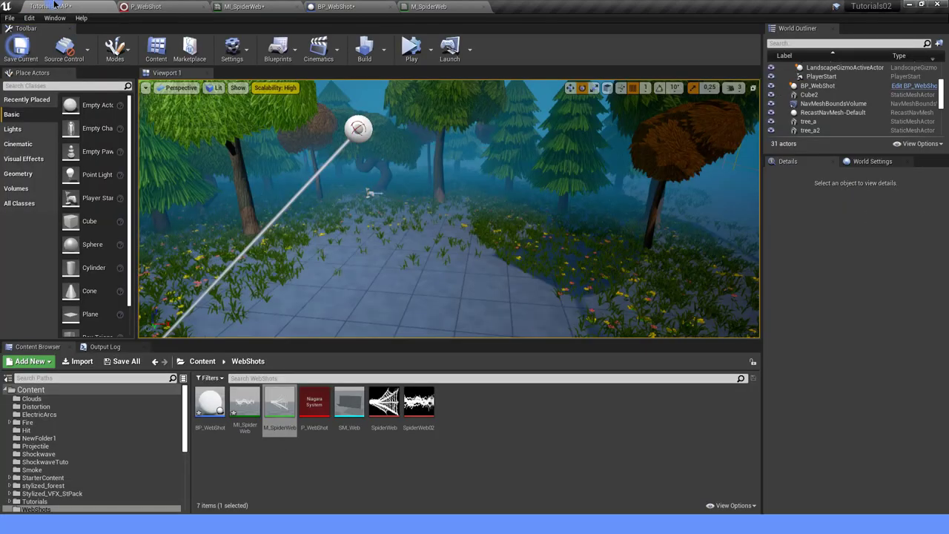
left_click(412, 47)
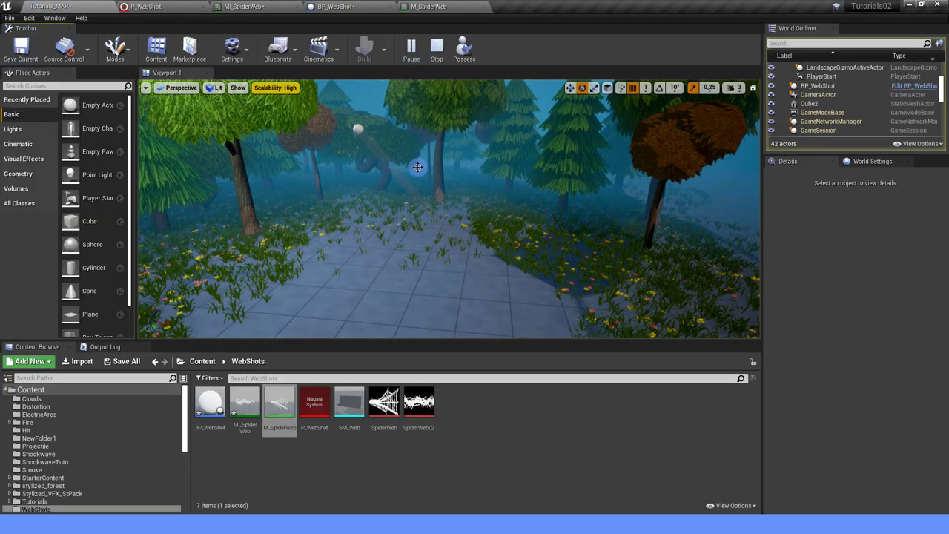
left_click(362, 141)
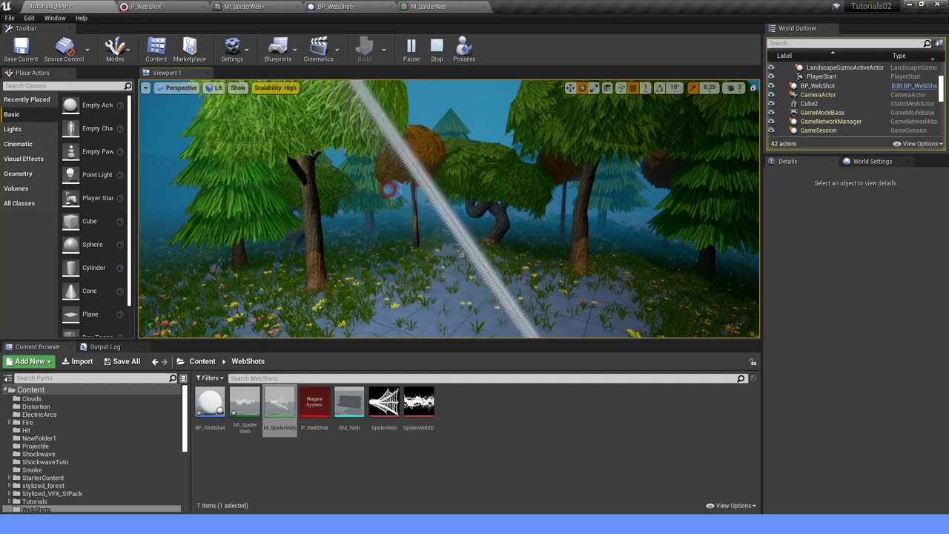
left_click(434, 46)
Step: Set X_Scale's Multiply B to 0.02, save P_WebShot, and play the level again
left_click(434, 6)
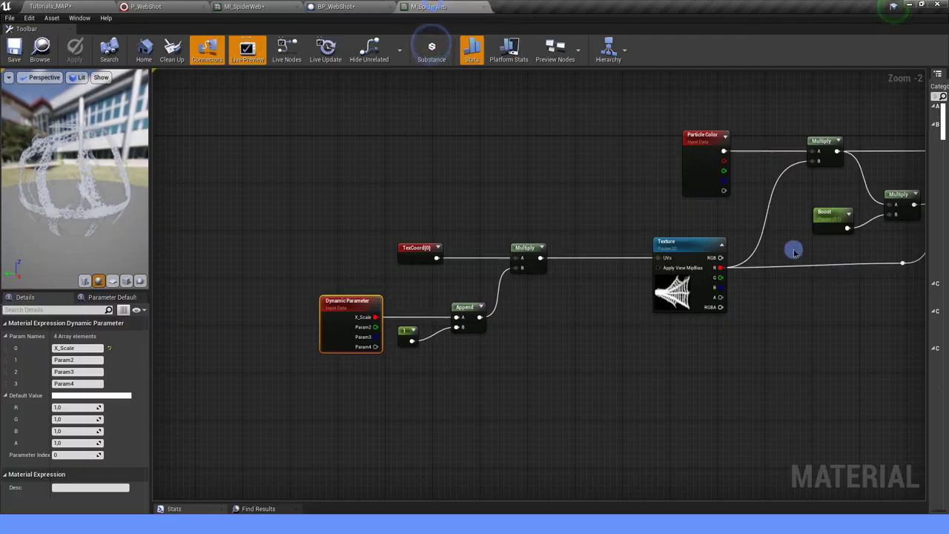
left_click(180, 6)
left_click(834, 190)
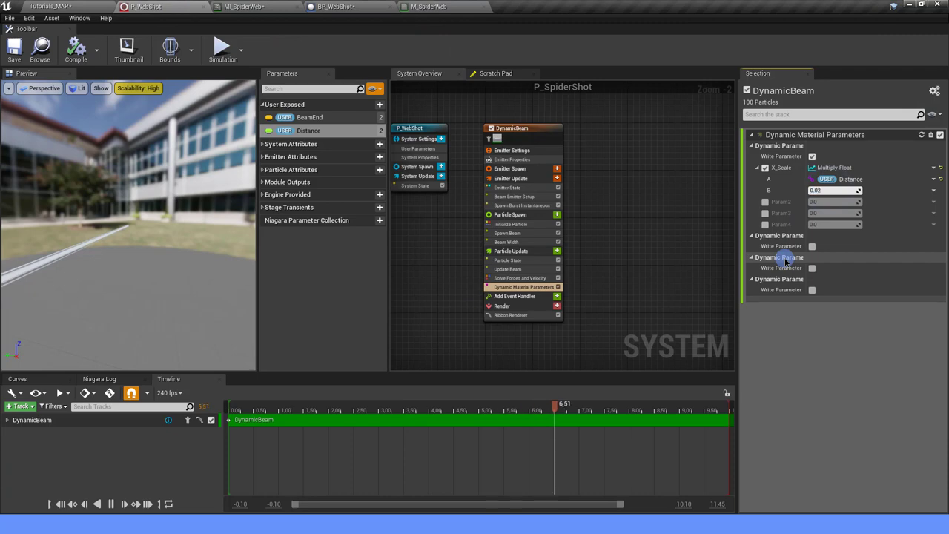
left_click(15, 51)
left_click(83, 6)
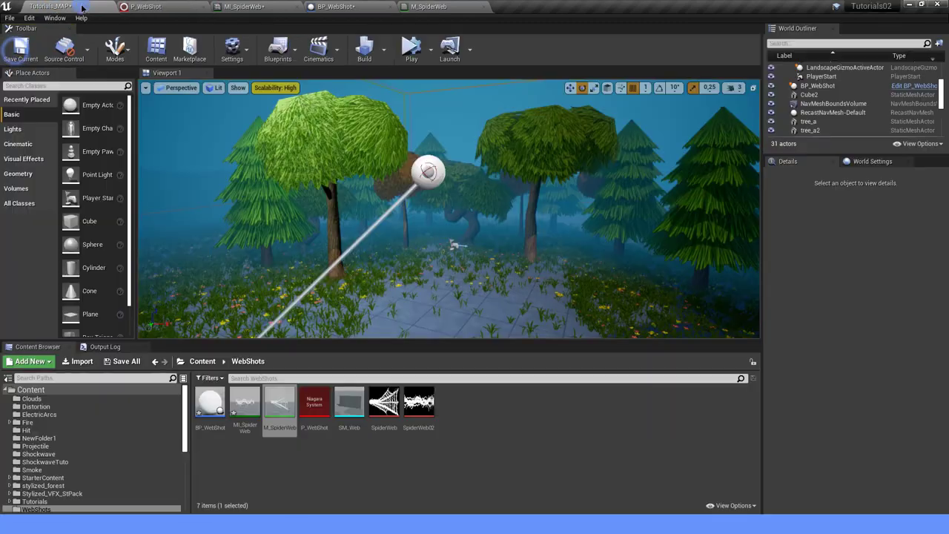
left_click(409, 50)
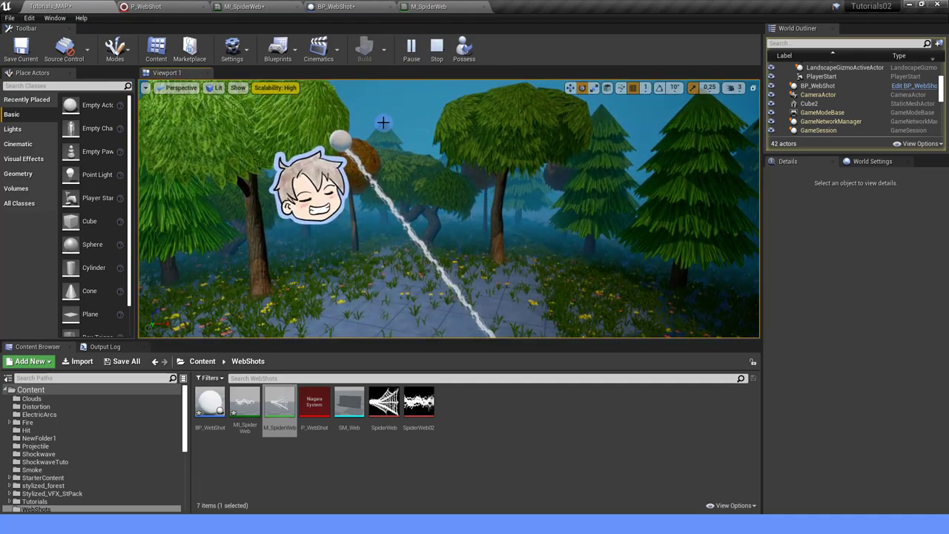
Step: End the test and view the web ball and beam over the forest path
left_click(437, 46)
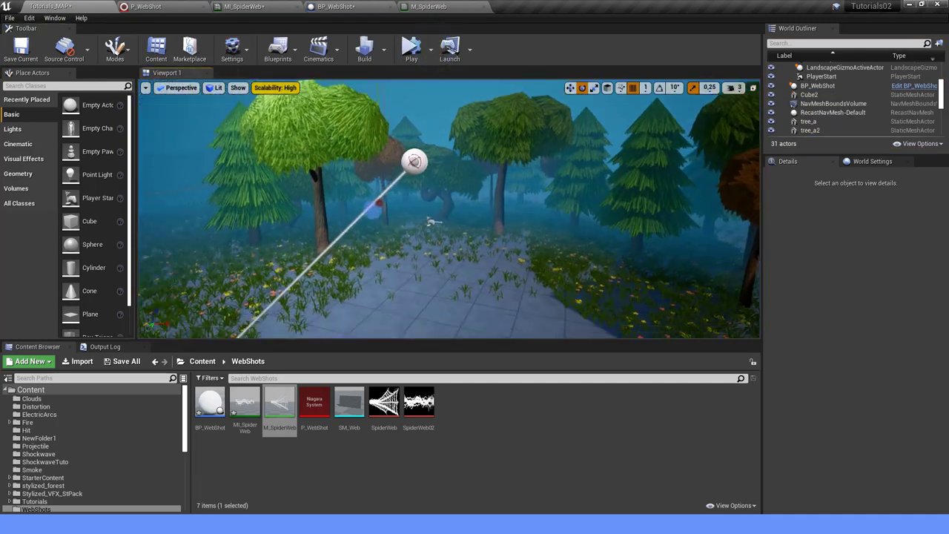
right_click_drag(434, 221, 478, 165)
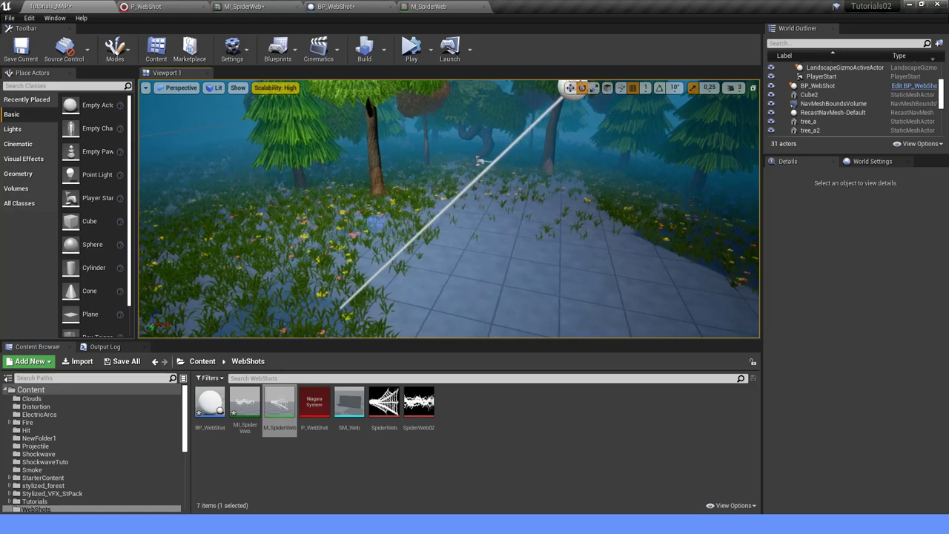
right_click_drag(445, 208, 415, 200)
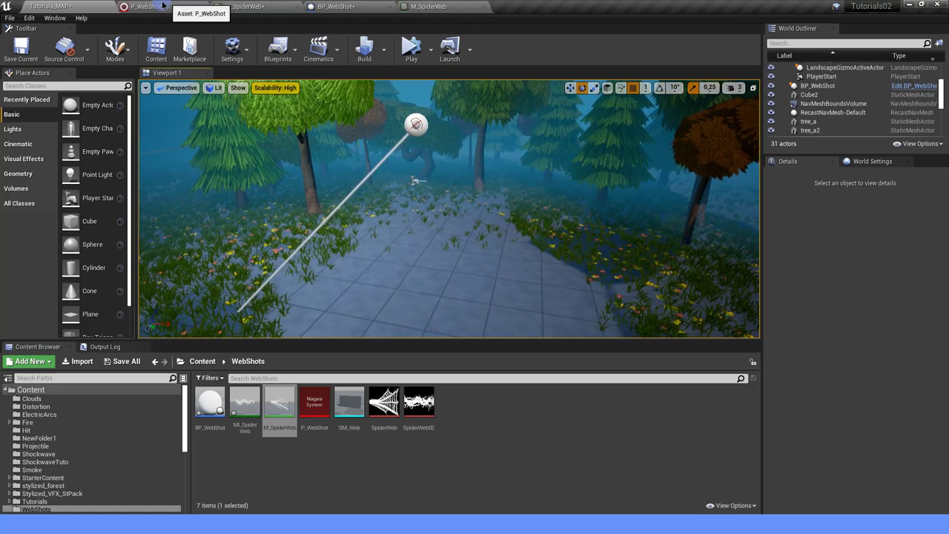
left_click(189, 6)
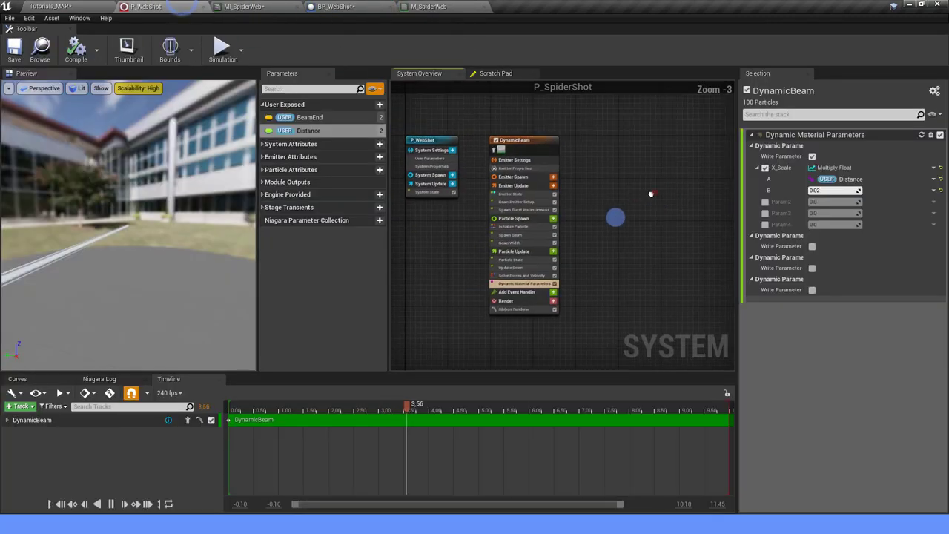
Step: Add an Empty emitter and give its Emitter Update a Spawn Burst Instantaneous module
right_click_drag(657, 191, 536, 180)
right_click(543, 182)
mouse_move(553, 195)
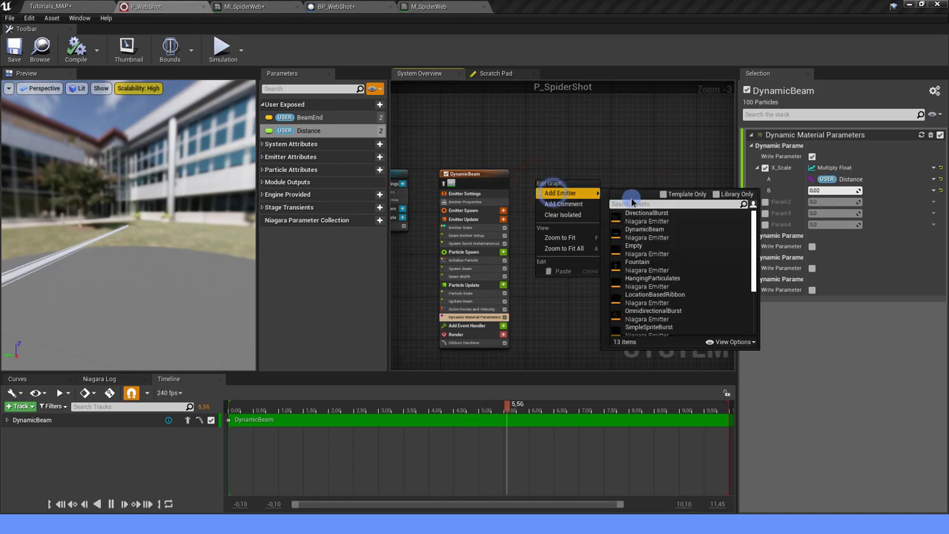
left_click(634, 245)
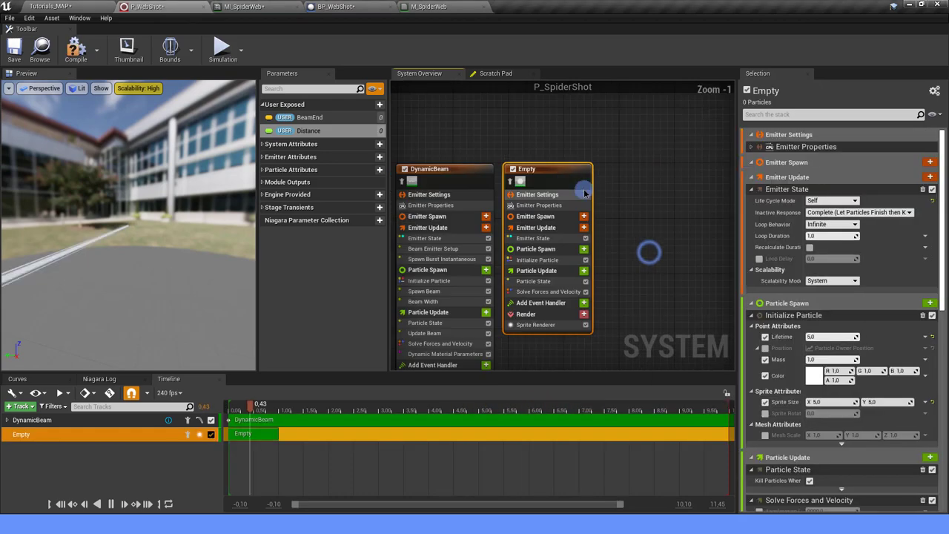
left_click_drag(579, 170, 619, 165)
right_click_drag(638, 229, 615, 179)
left_click(613, 176)
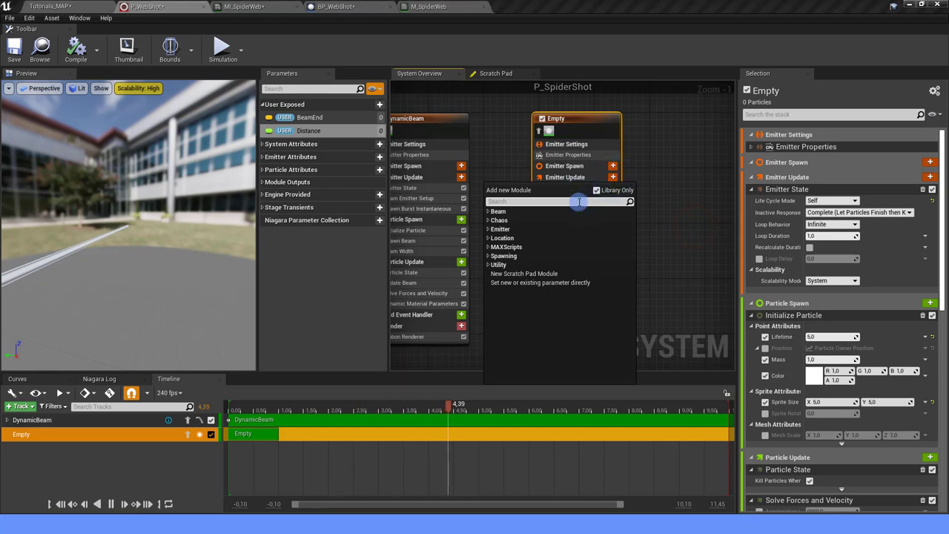
type("BURST")
left_click(561, 220)
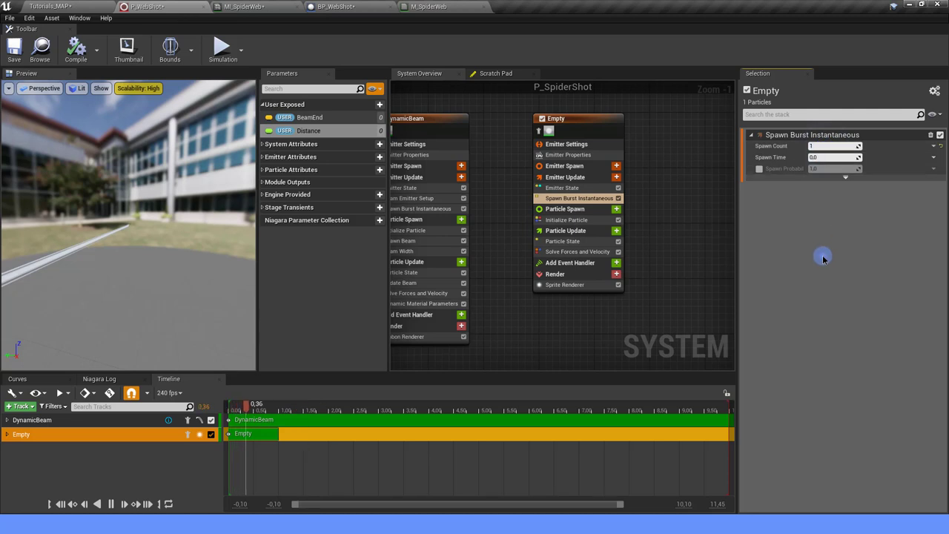
Step: In Initialize Particle, disable Mass and Sprite Size and drive Mesh Scale from a float
left_click(566, 221)
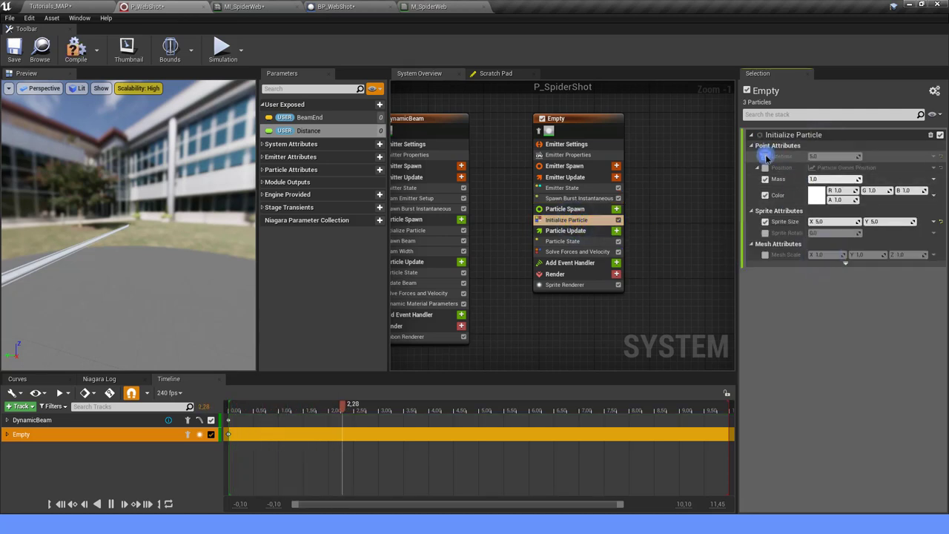
left_click(766, 179)
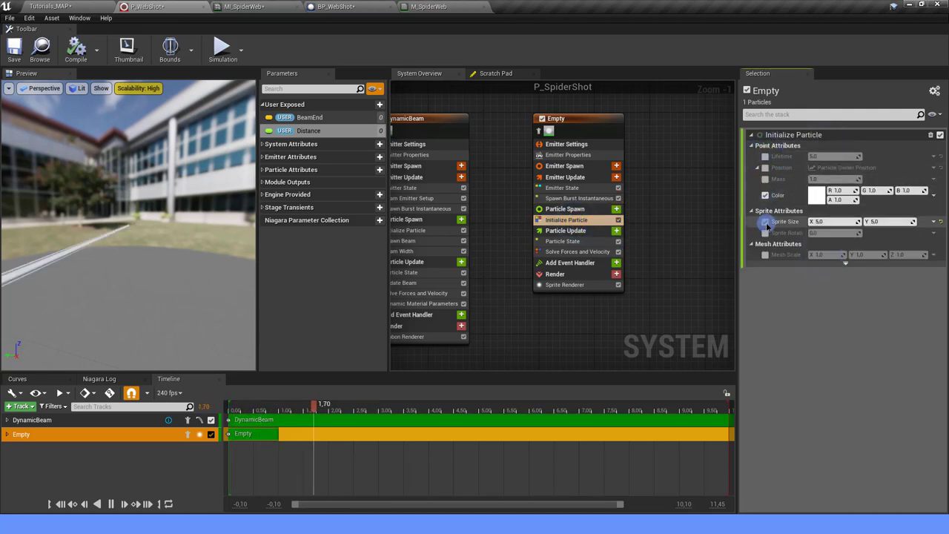
left_click(765, 222)
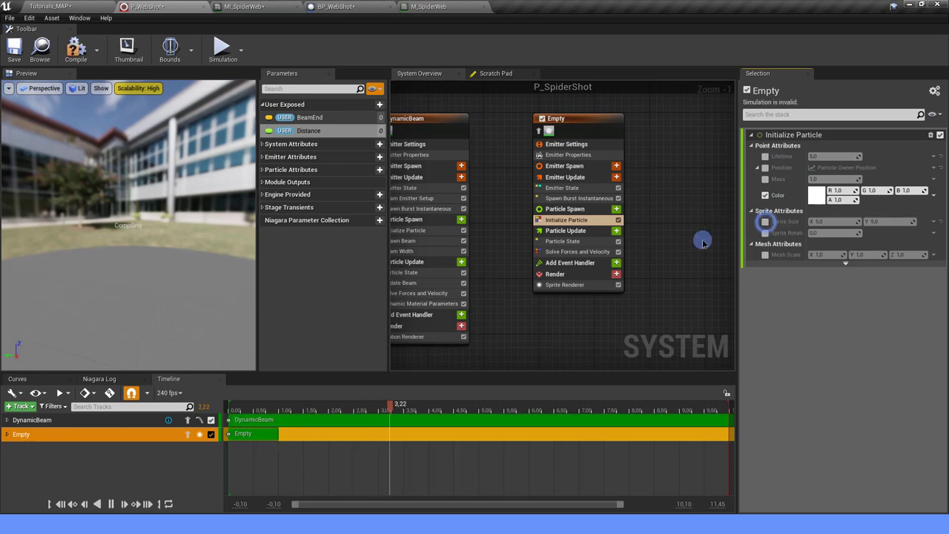
left_click(765, 254)
left_click(934, 255)
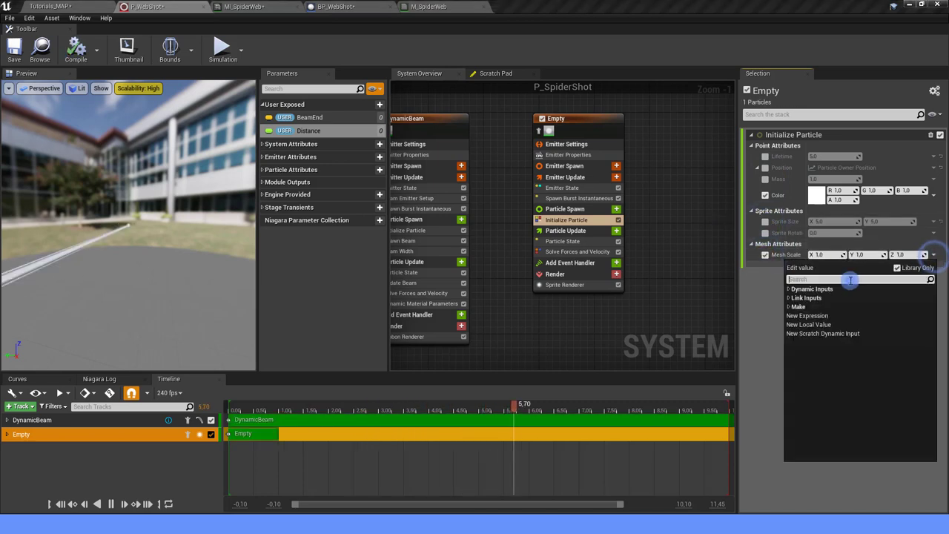
type("FLOAT")
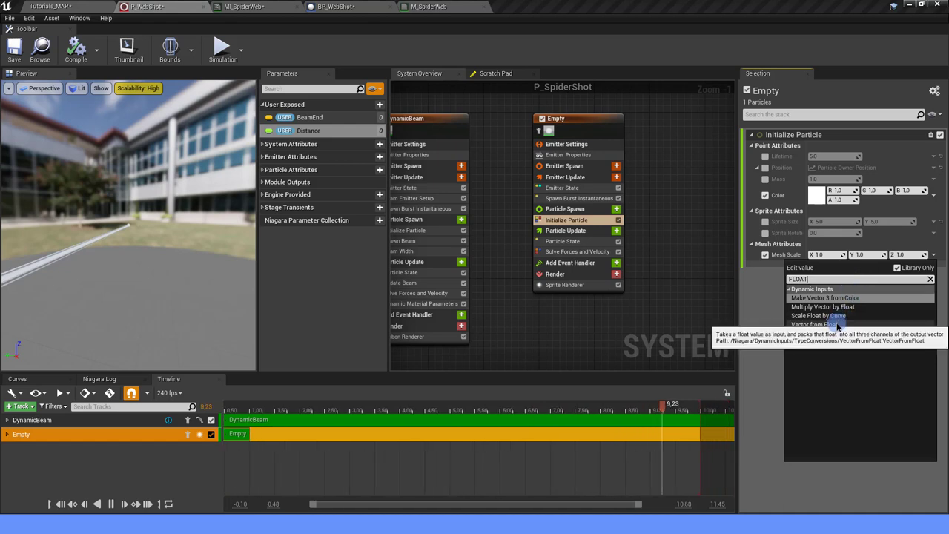
left_click(836, 324)
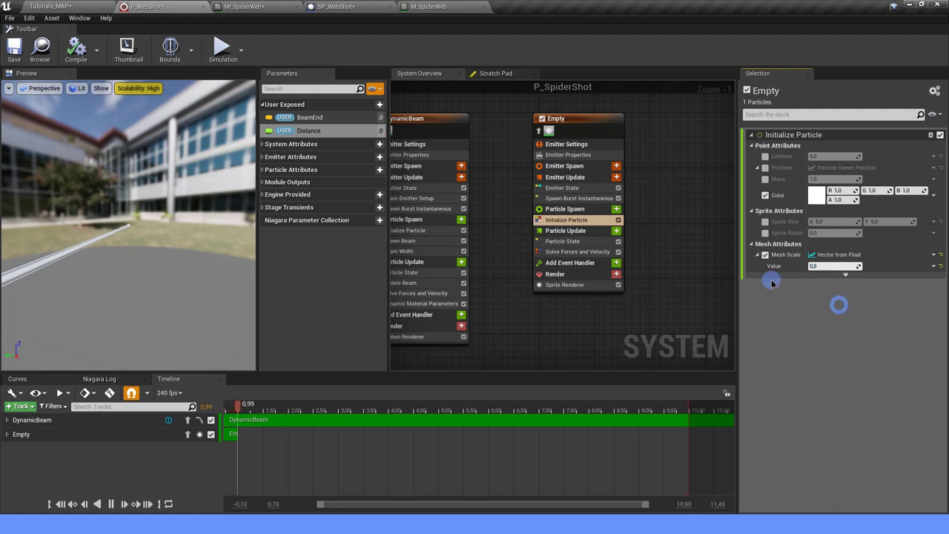
Step: Set the Empty emitter's Loop Behavior to Once with Infinite loop duration
left_click(578, 188)
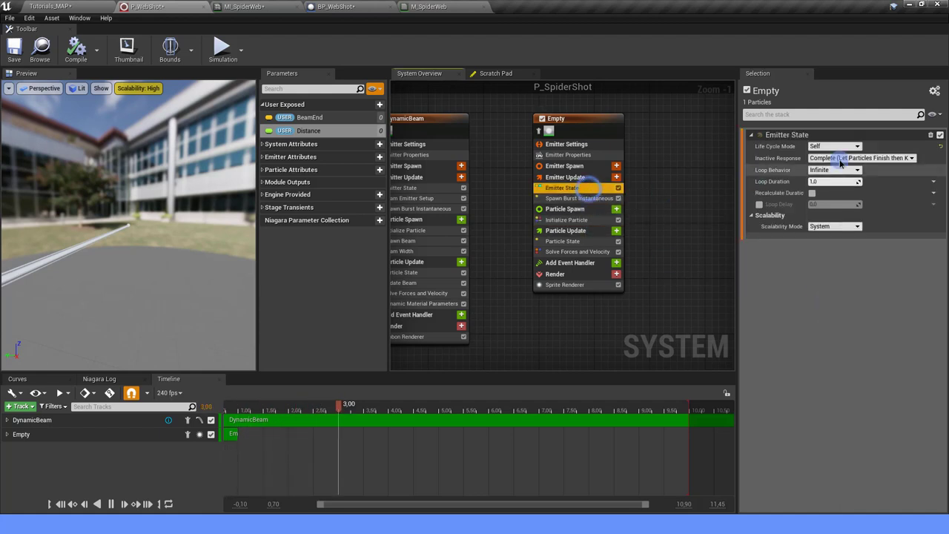
left_click(834, 169)
left_click(828, 185)
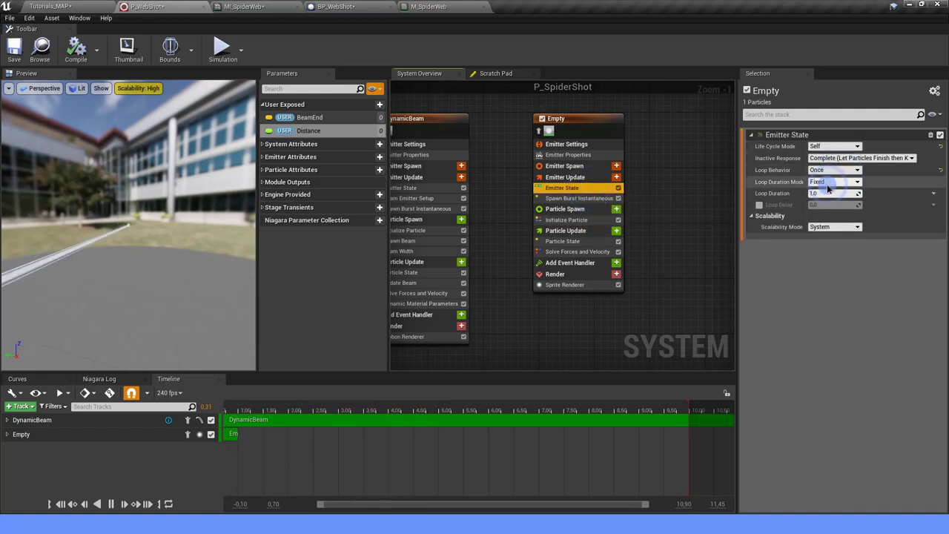
left_click(834, 182)
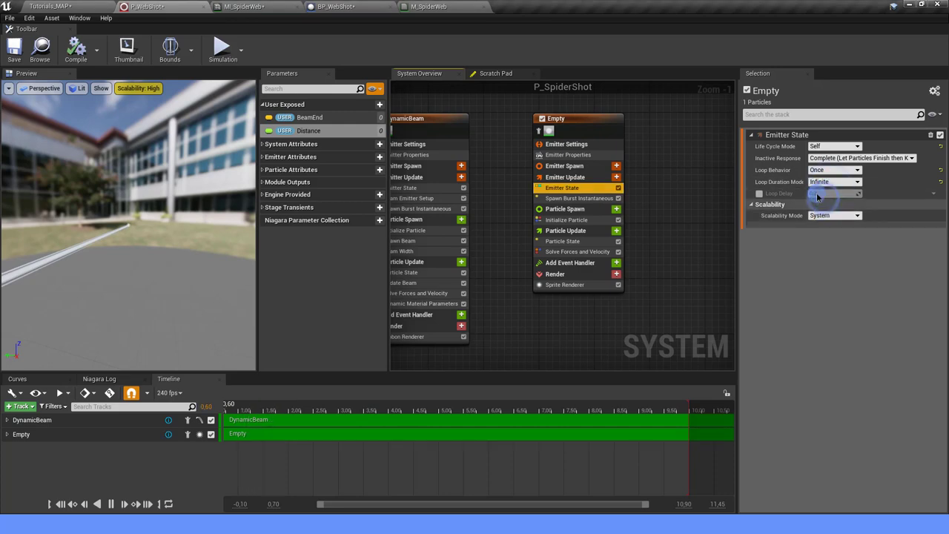
left_click(823, 205)
left_click(577, 243)
left_click(800, 148)
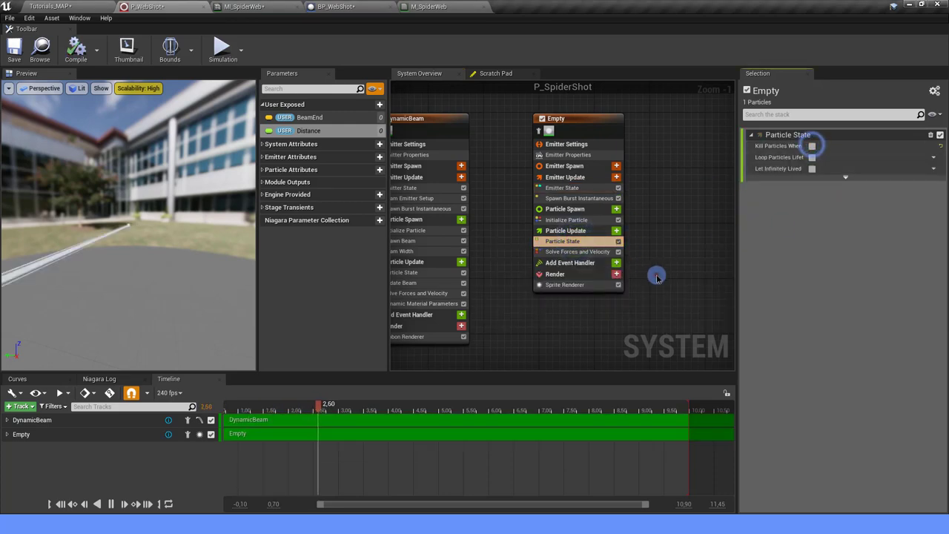
right_click_drag(657, 276, 663, 221)
left_click(585, 232)
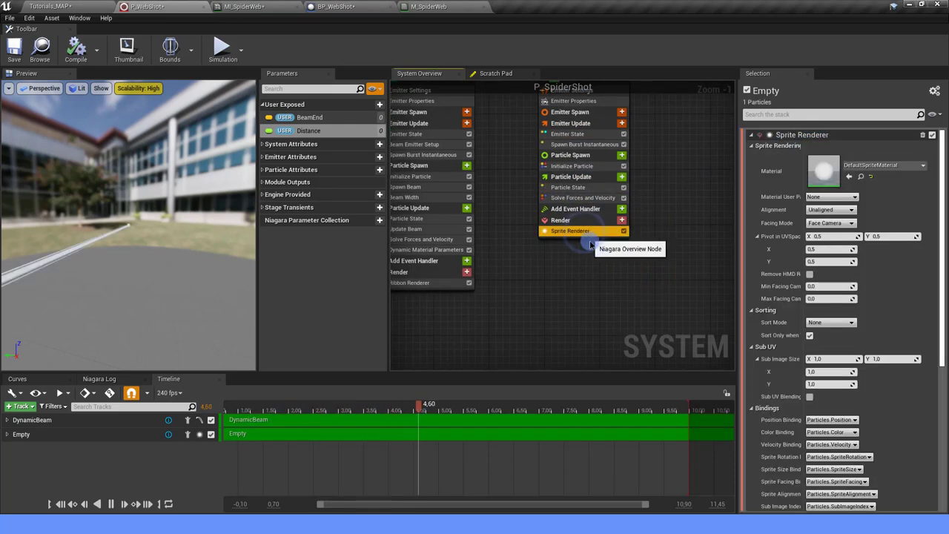
Step: Replace the Empty emitter's sprite renderer with a Mesh Renderer using SM_Web
key("Delete")
left_click(622, 221)
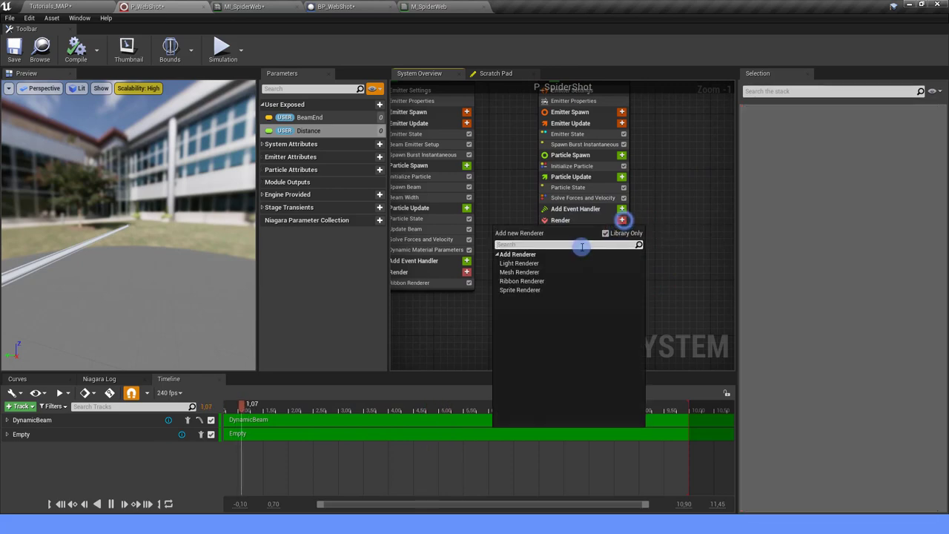
left_click(519, 272)
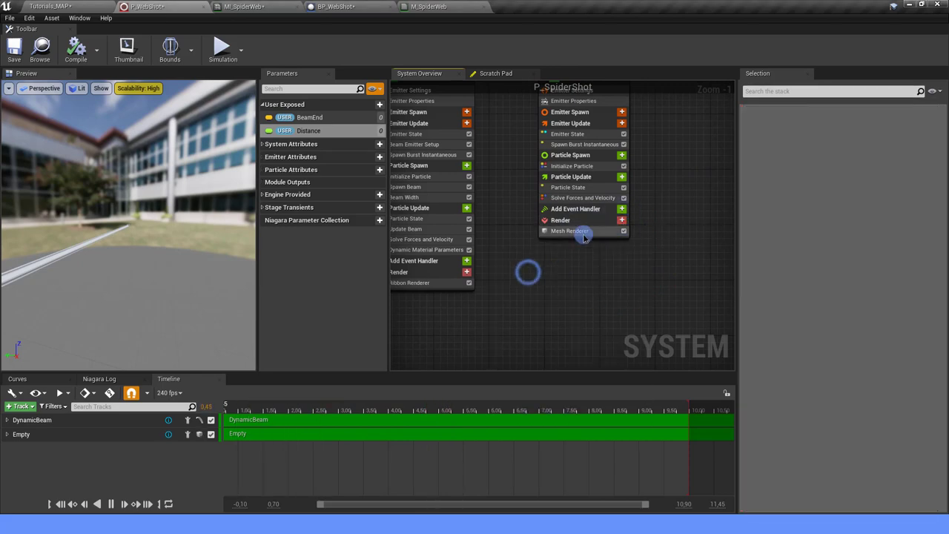
left_click(869, 167)
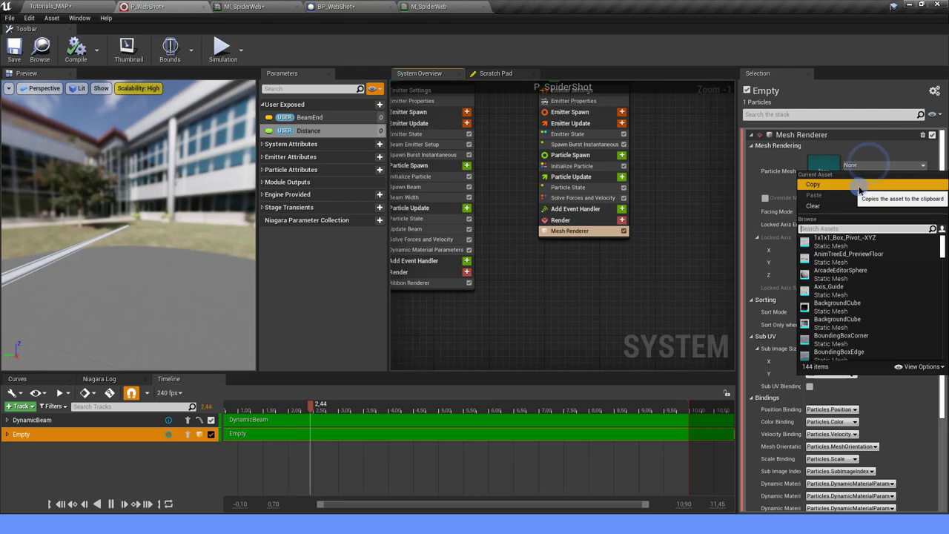
left_click(830, 242)
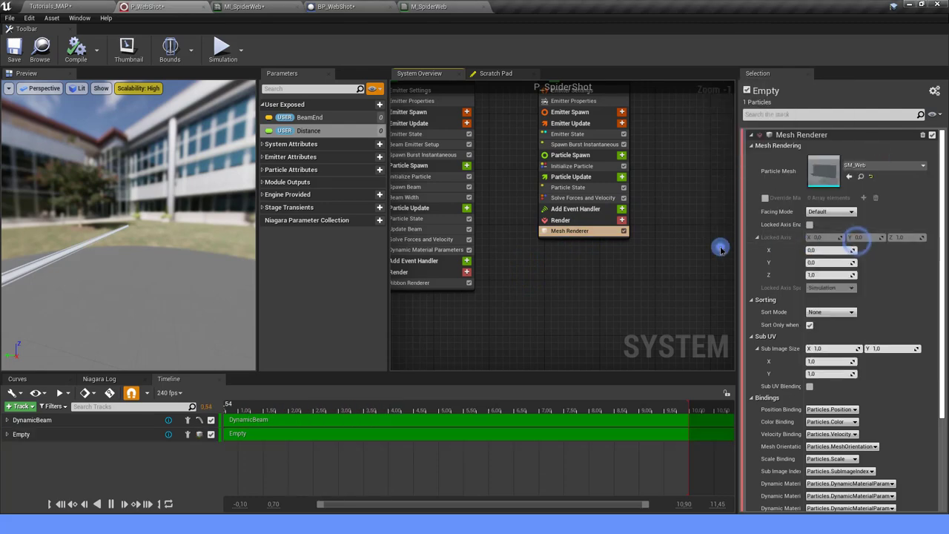
left_click(79, 4)
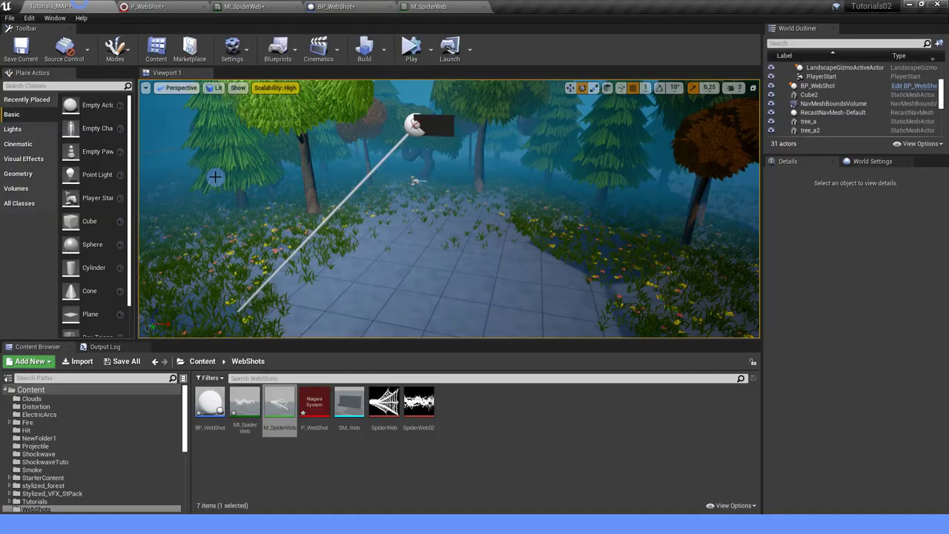
Step: Assign M_SpiderWeb to SM_Web's Element 0 material slot and save the mesh
double_click(355, 405)
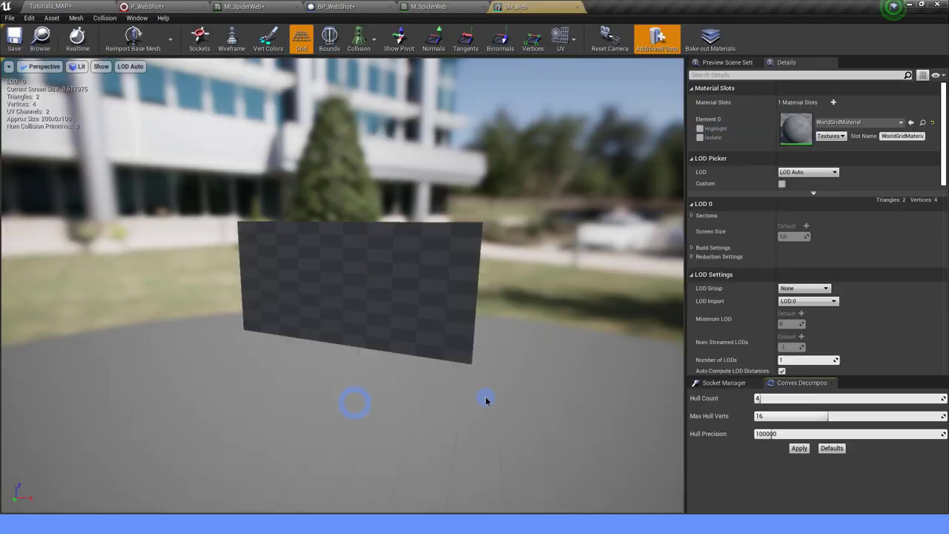
left_click(842, 121)
type("SPIDER W")
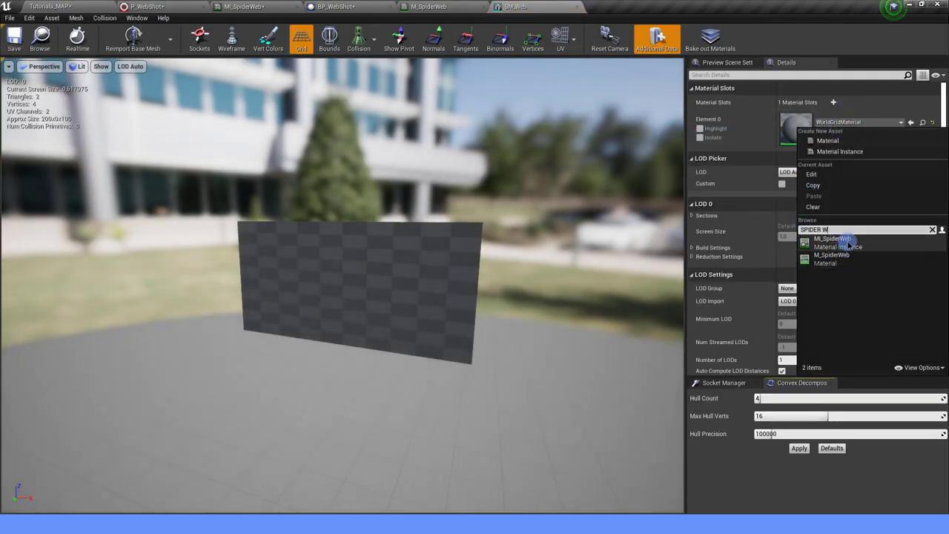
left_click(850, 259)
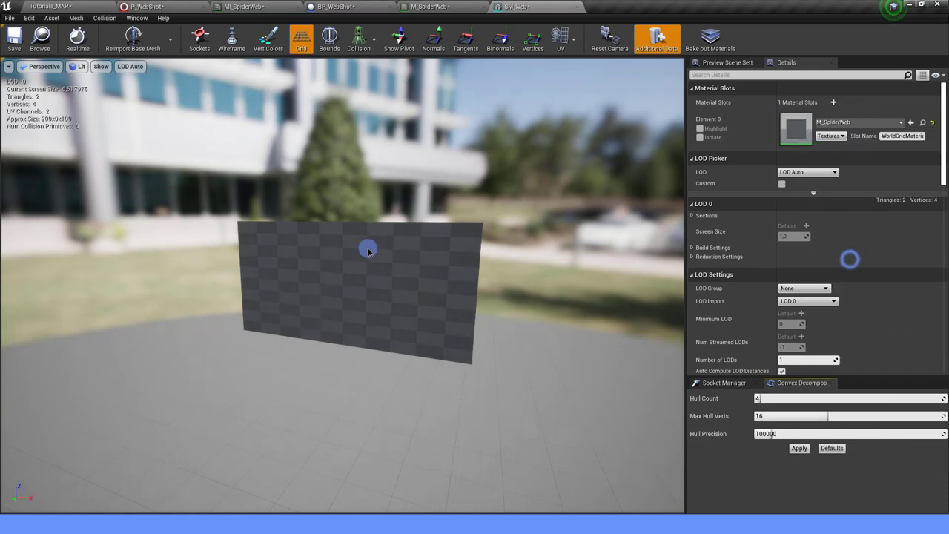
left_click(10, 46)
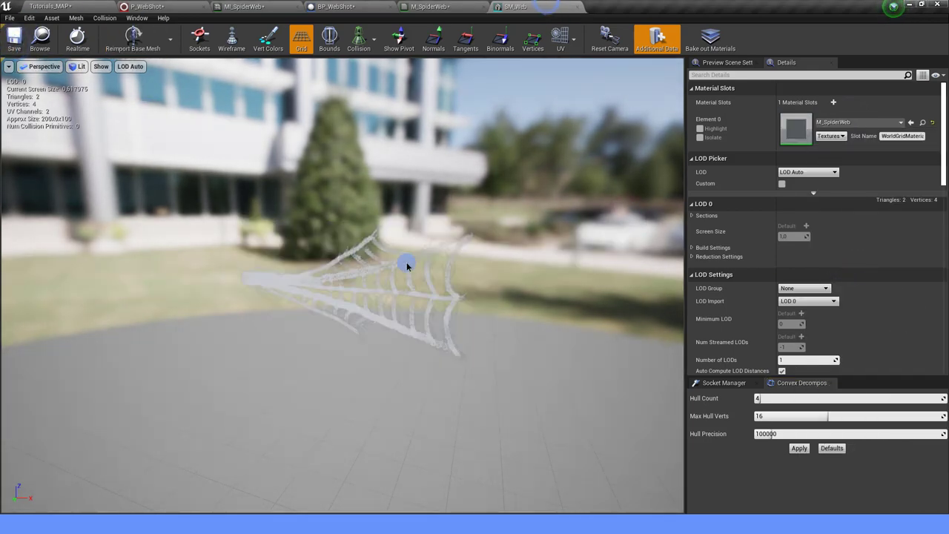
left_click(165, 7)
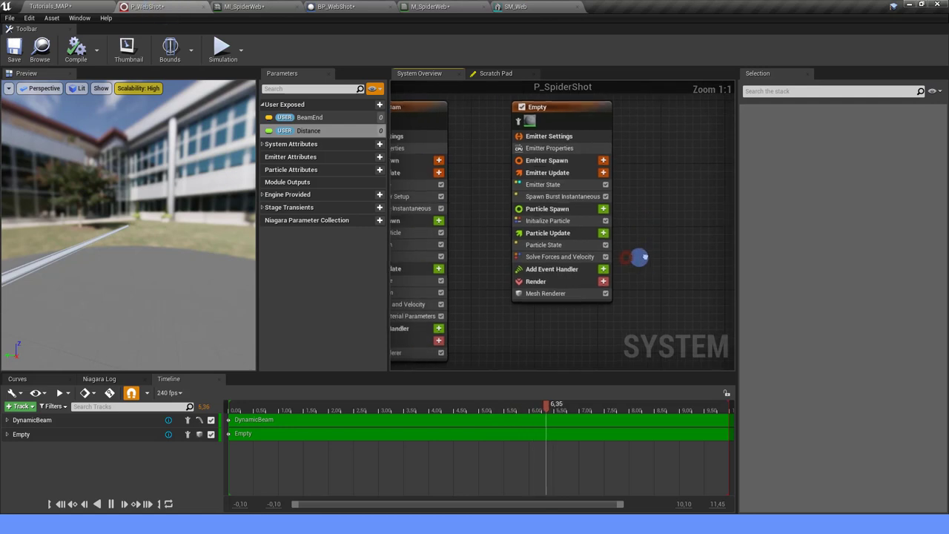
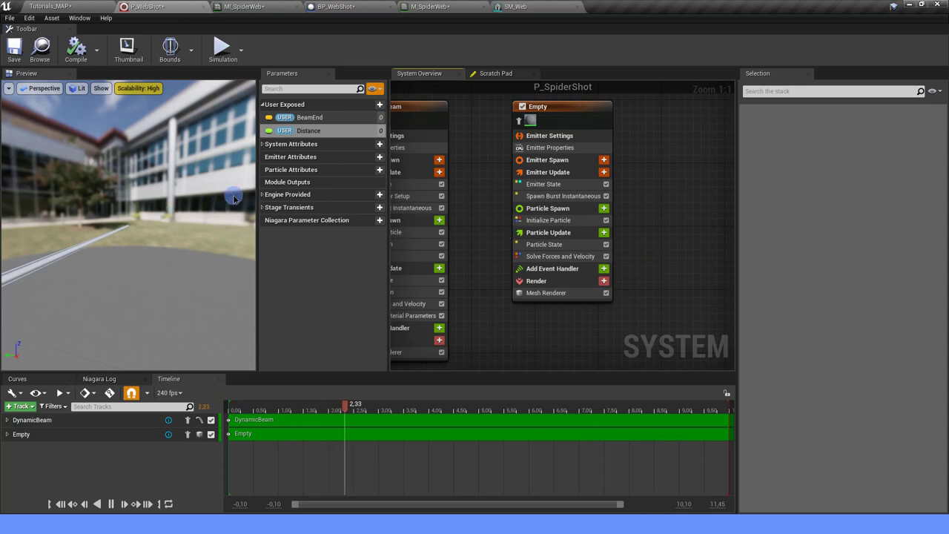
Step: Add a Set Particles Position module to the Empty emitter's Particle Update, bound to User BeamEnd
left_click(582, 129)
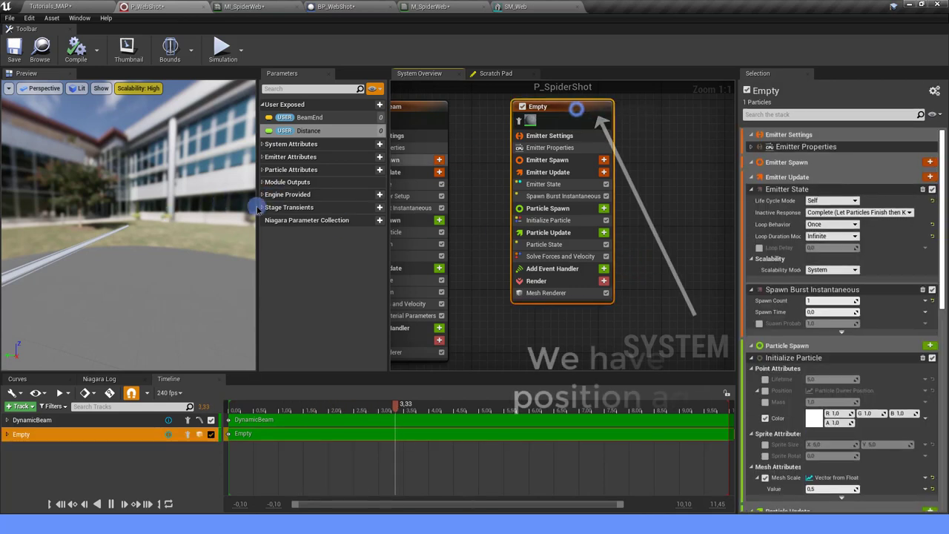
left_click(262, 169)
scroll(314, 242, "down", 1)
left_click(319, 247)
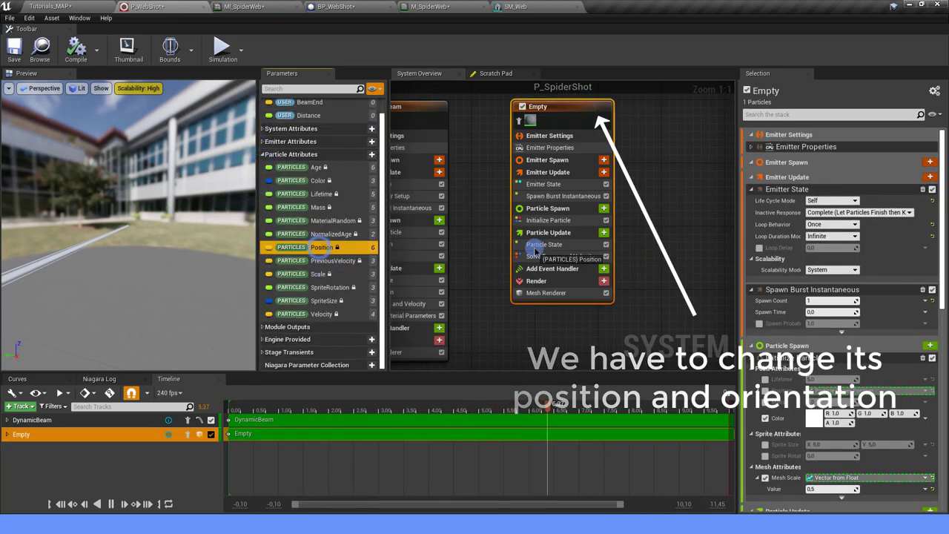
left_click_drag(544, 269, 545, 258)
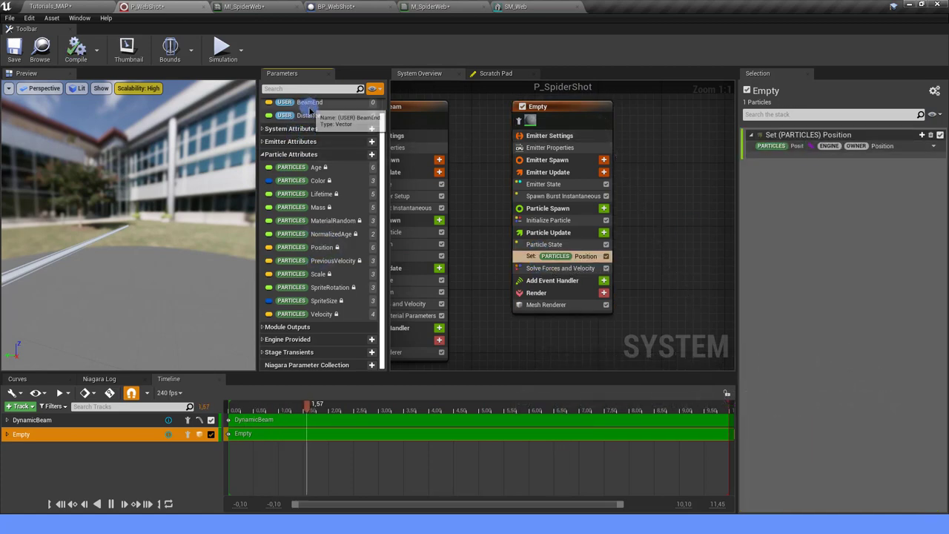
scroll(309, 118, "up", 1)
mouse_move(309, 119)
left_mouse_down()
mouse_move(941, 146)
mouse_move(916, 147)
left_mouse_up()
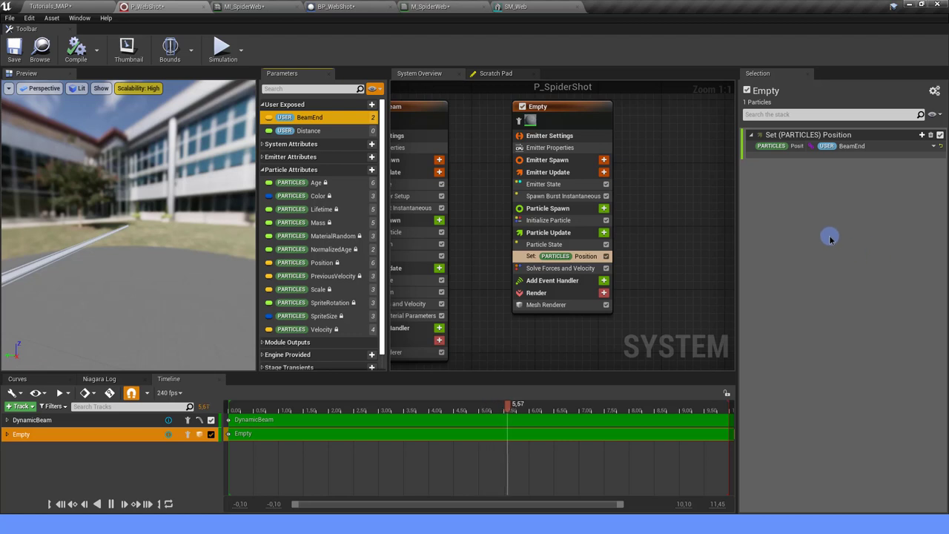
right_click_drag(693, 245, 660, 234)
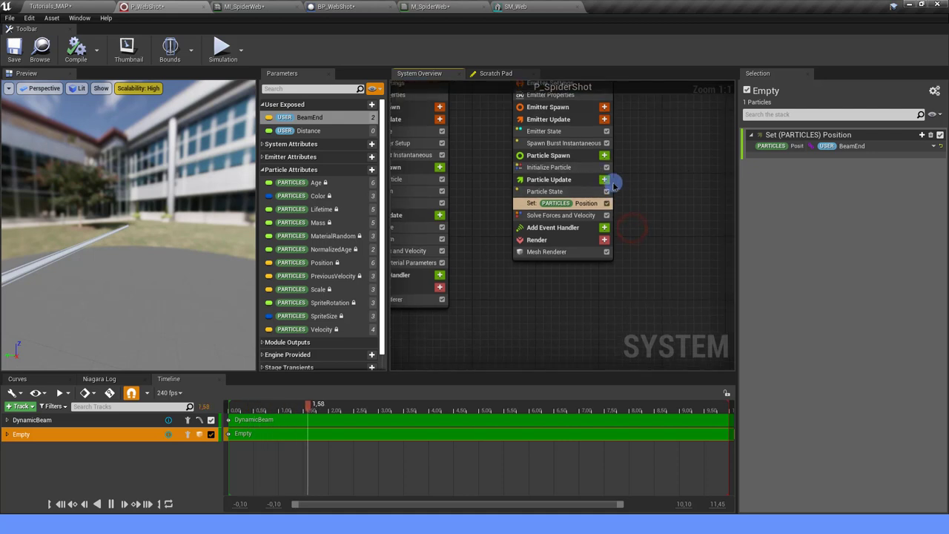
Step: Add an Orient Mesh to Vector module to Particle Update and reveal its advanced settings
left_click(604, 180)
left_click(561, 215)
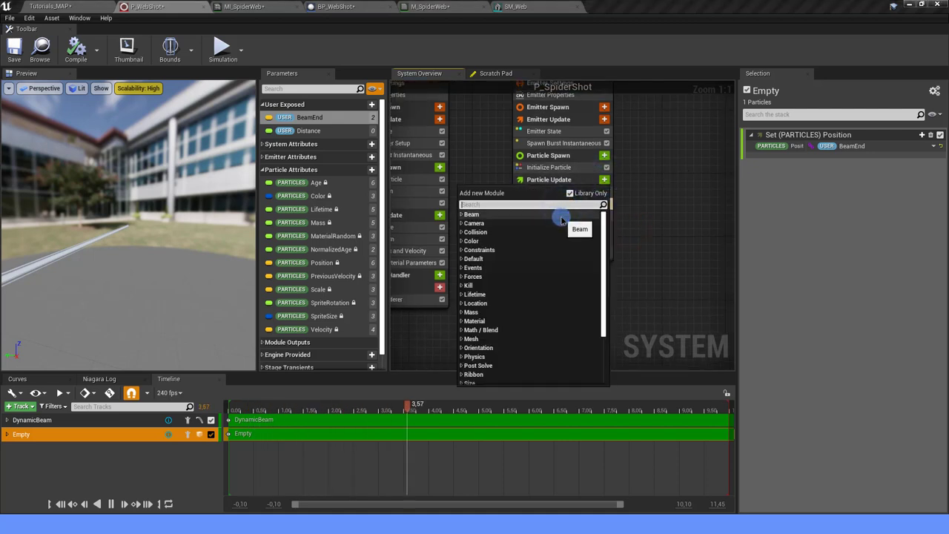
type("A")
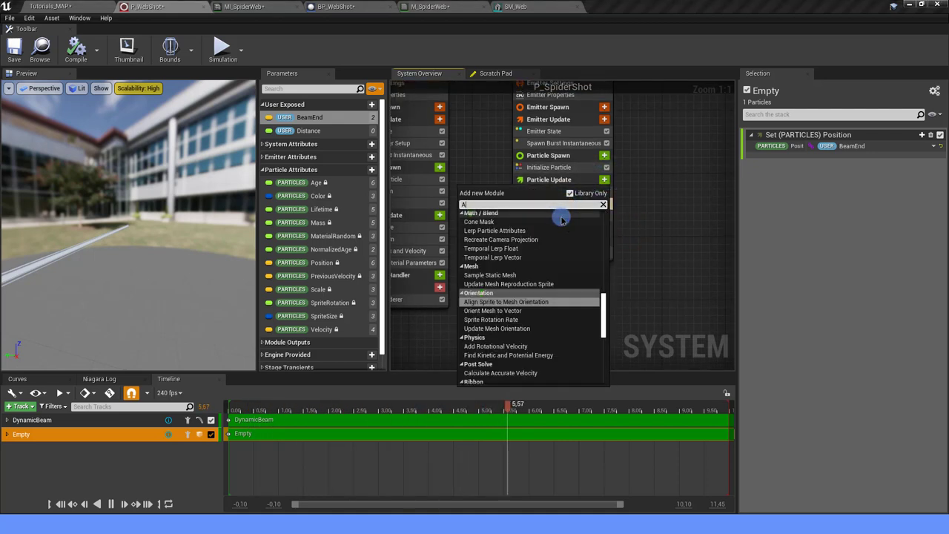
type("LIG")
left_click(585, 206)
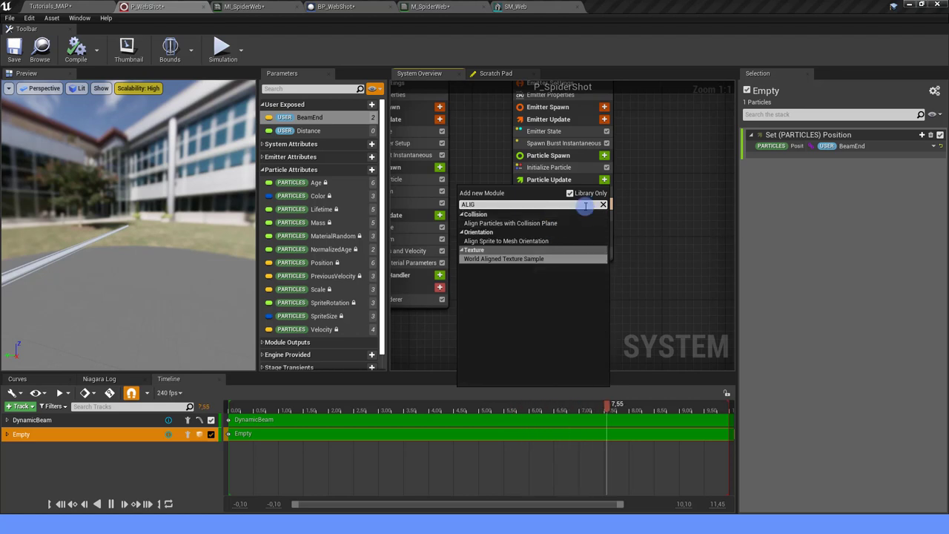
type("ORIEN")
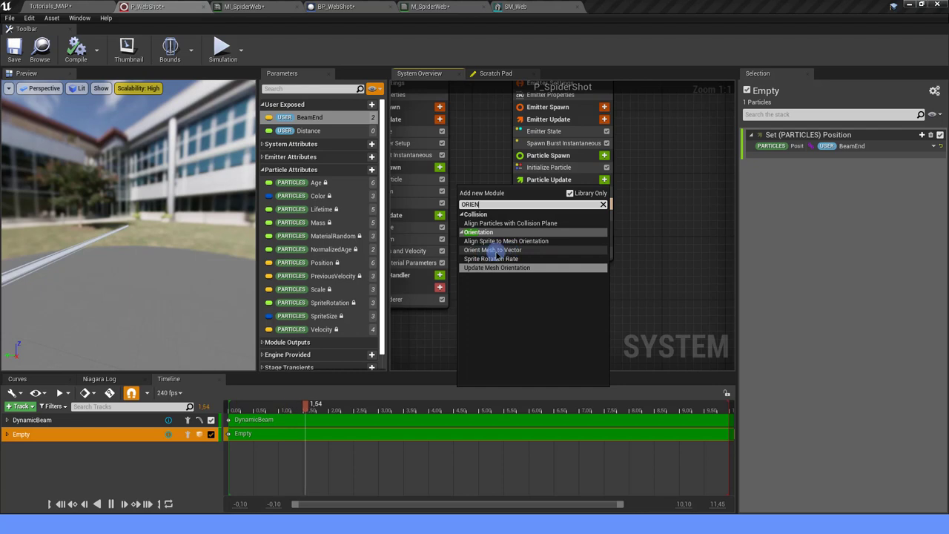
left_click(493, 250)
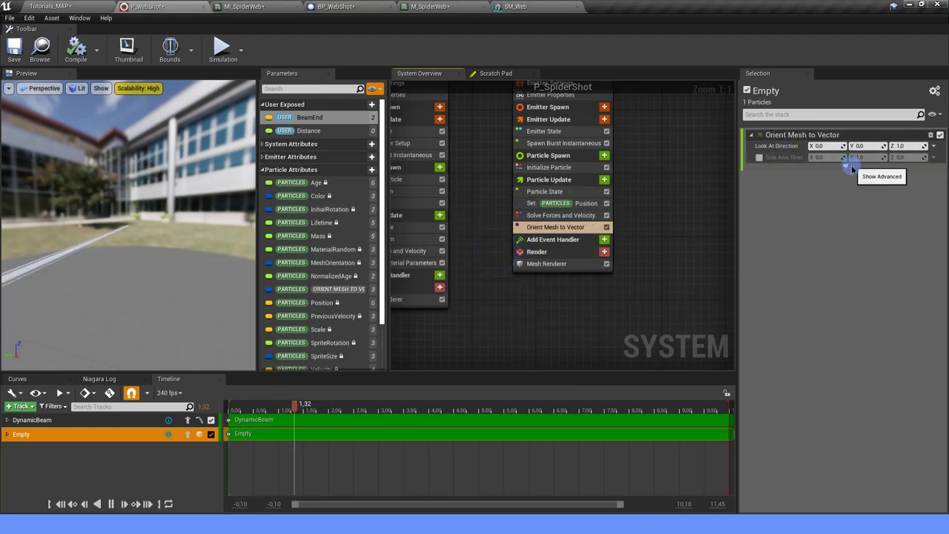
left_click(847, 167)
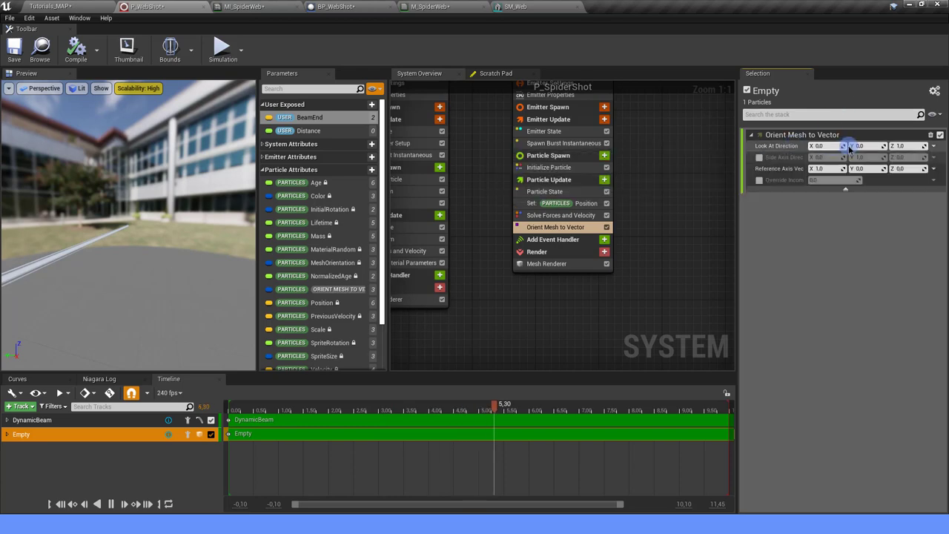
Step: In BP_WebShot, split On Component Hit's Hit pin into a fully expanded Break Hit Result node
left_click(349, 6)
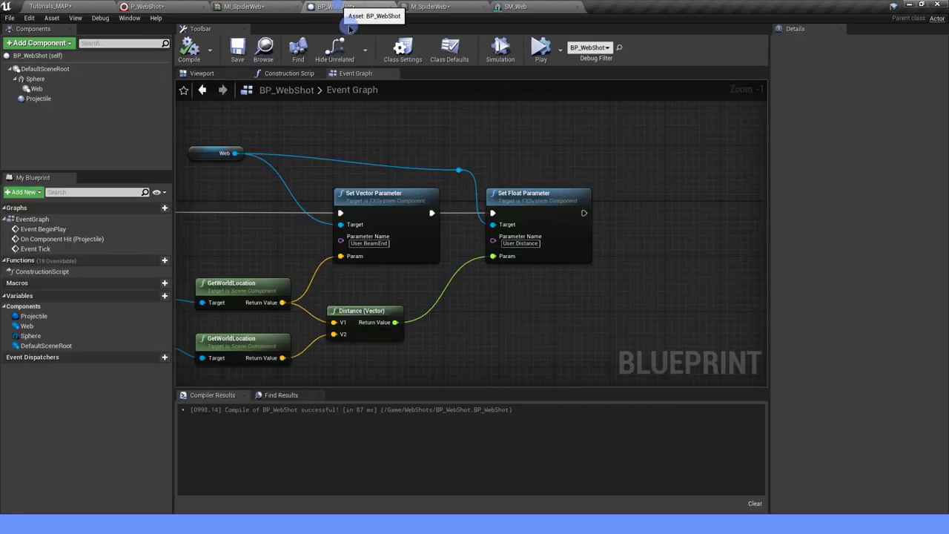
scroll(450, 307, "down", 2)
scroll(489, 287, "down", 1)
scroll(437, 204, "down", 3)
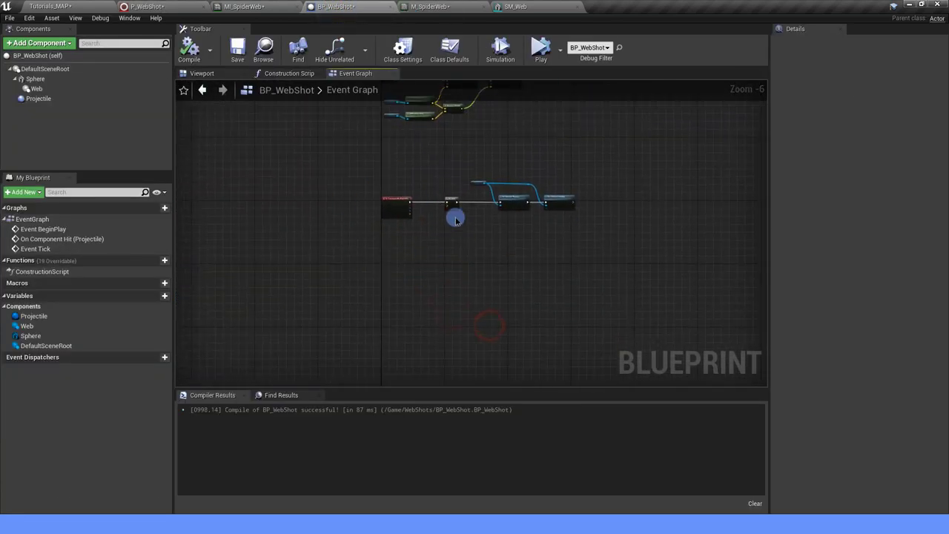
scroll(455, 219, "up", 3)
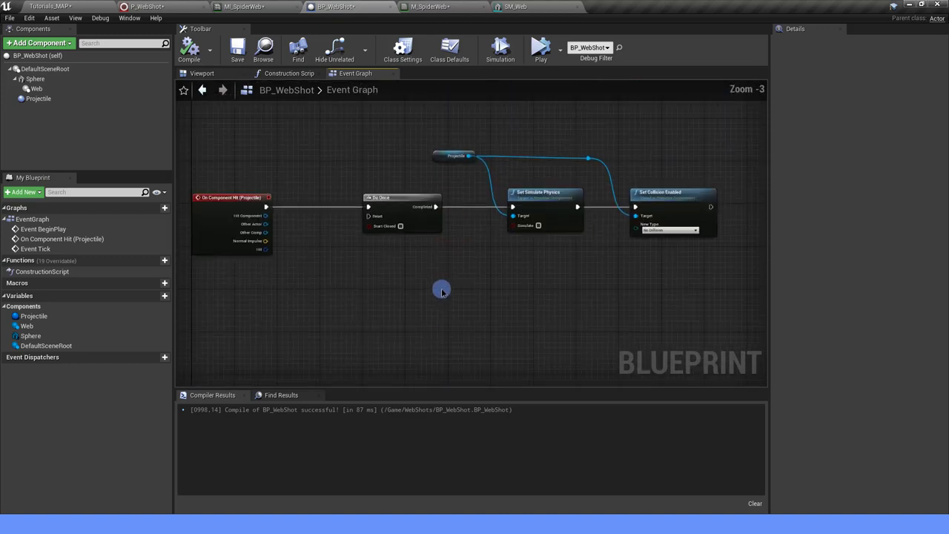
scroll(386, 283, "up", 1)
left_click_drag(369, 296, 367, 296)
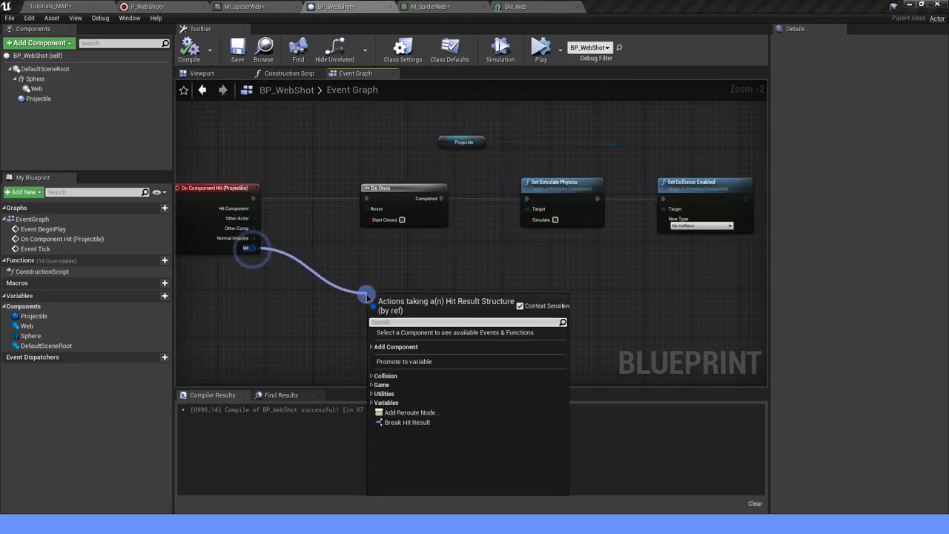
type("BREA")
left_click(402, 333)
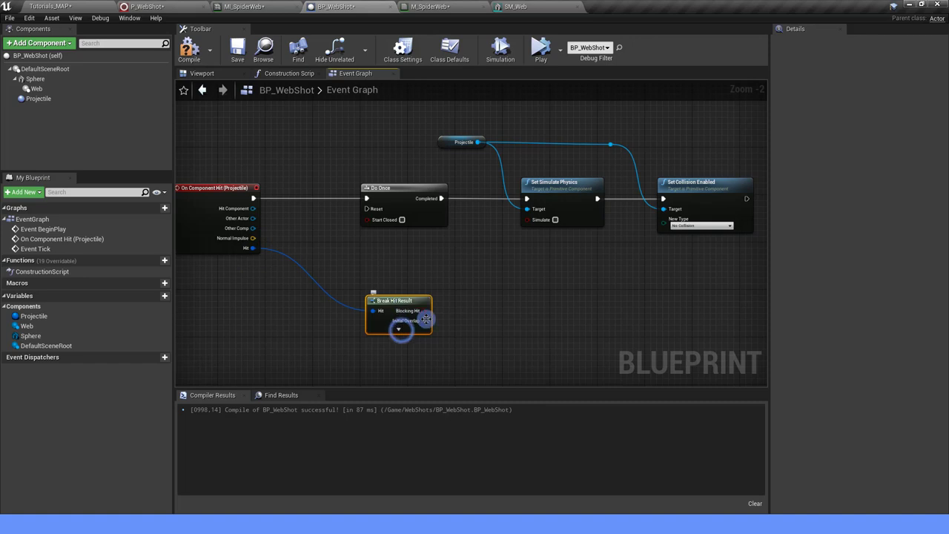
left_click(398, 329)
right_click_drag(499, 360, 484, 263)
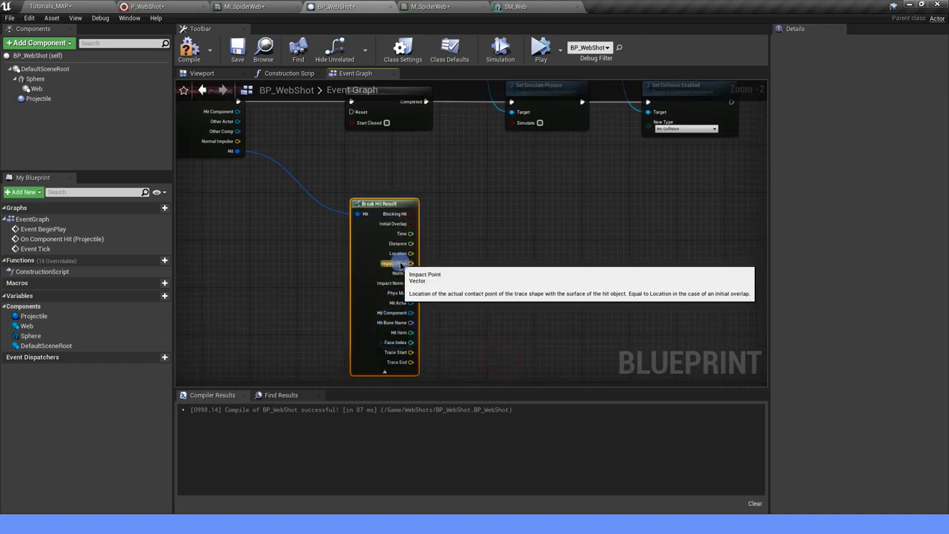
Step: Pan around the graph to check the Event Tick chain, then return to the hit-event chain
scroll(491, 262, "down", 3)
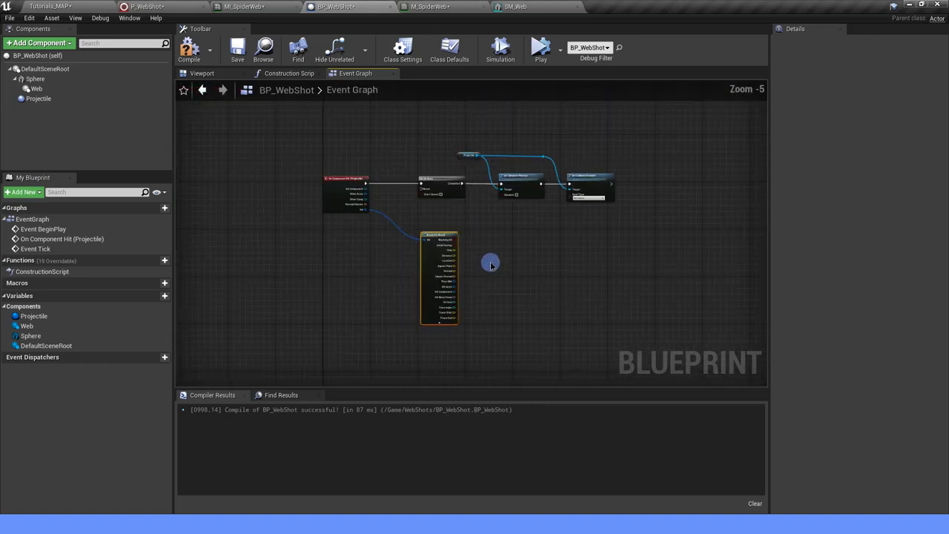
right_click_drag(477, 265, 366, 263)
scroll(329, 267, "up", 2)
scroll(308, 269, "up", 1)
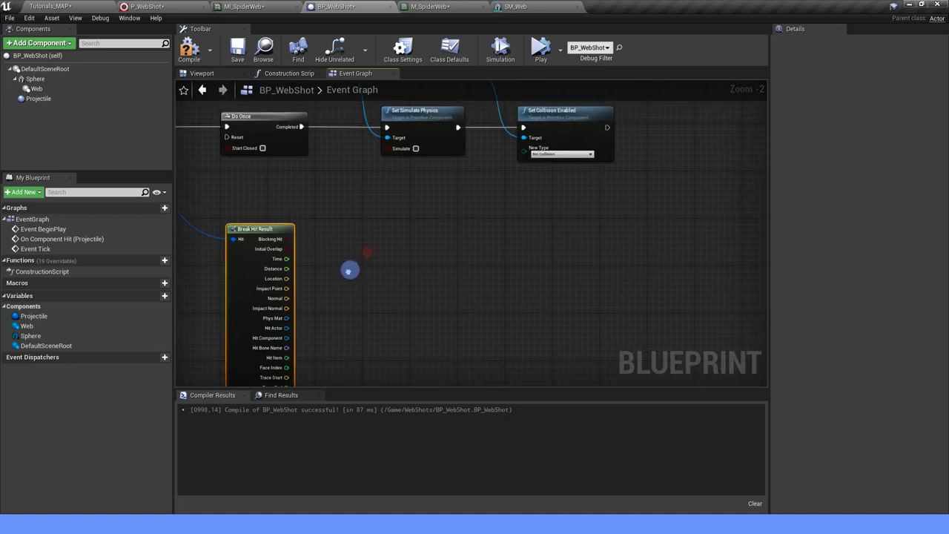
scroll(506, 218, "down", 2)
scroll(449, 183, "down", 2)
scroll(425, 155, "up", 2)
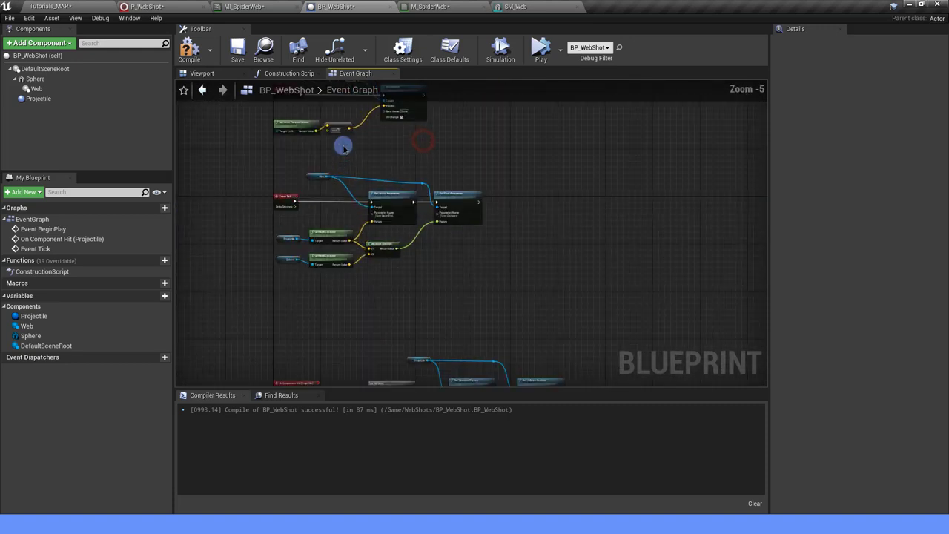
right_click_drag(310, 149, 327, 176)
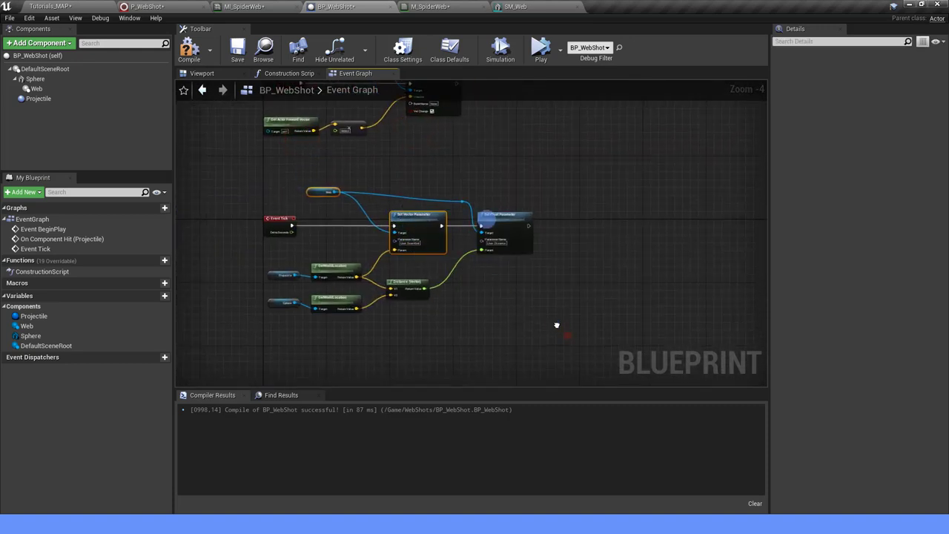
right_click_drag(567, 326, 501, 254)
Step: Place the Set Vector Parameter node so it runs after Set Collision Enabled
left_click_drag(547, 271, 519, 245)
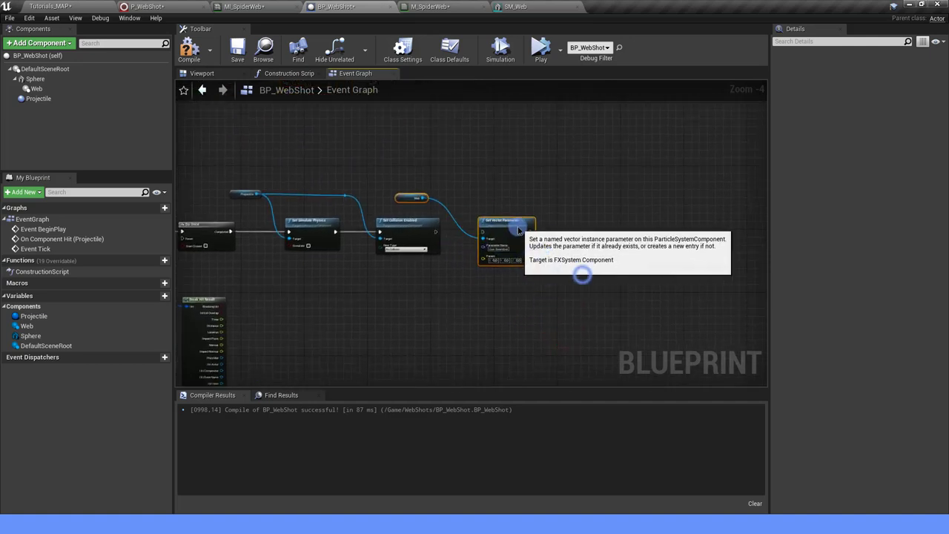
scroll(519, 245, "up", 3)
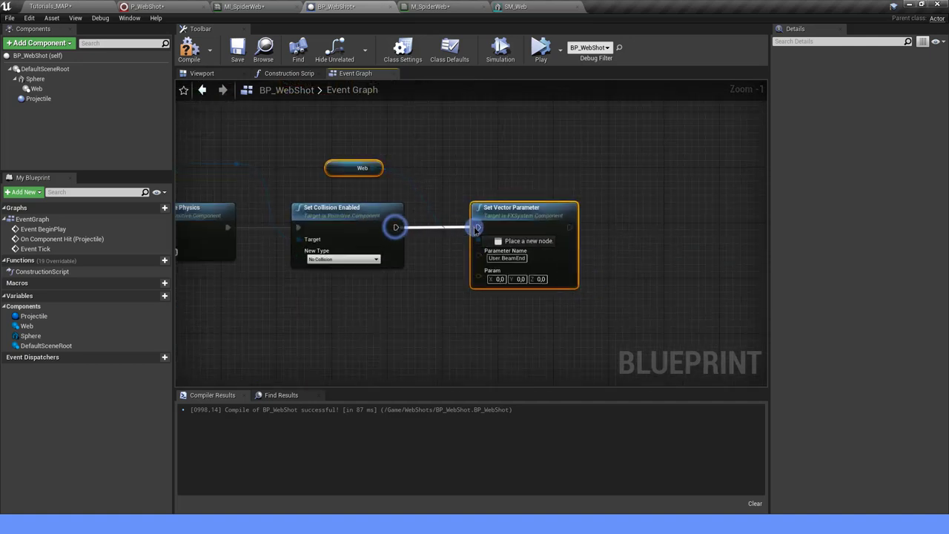
left_click_drag(503, 231, 642, 230)
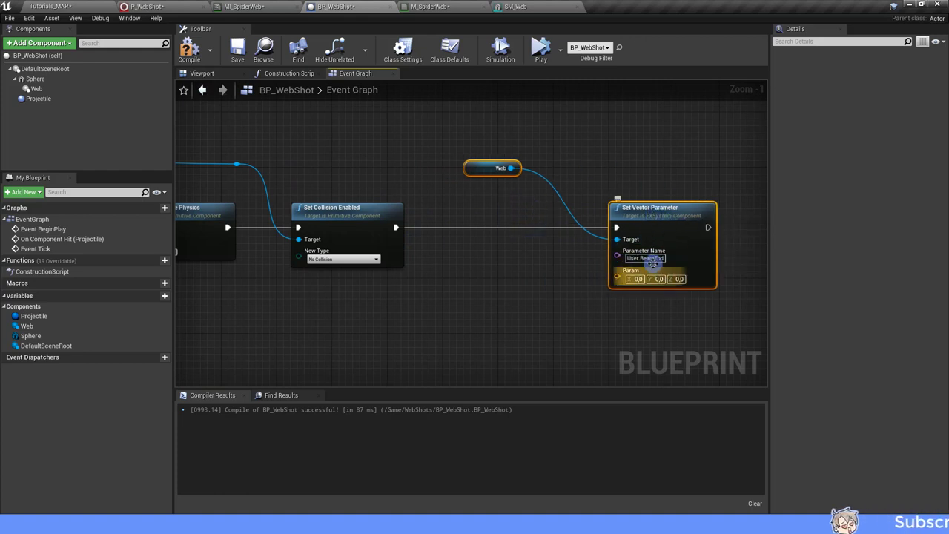
scroll(577, 326, "down", 2)
mouse_move(577, 326)
right_mouse_down()
mouse_move(473, 290)
mouse_move(406, 289)
right_mouse_up()
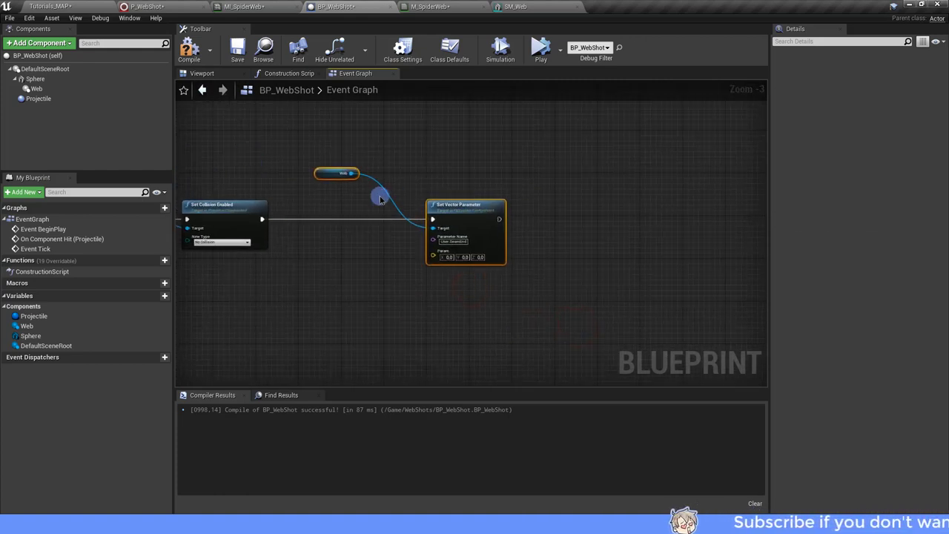
scroll(378, 195, "up", 1)
Step: Duplicate it, chain the copy after the first, target Web, and name it User.Orientation
left_click(474, 215)
key("ctrl+c")
key("ctrl+v")
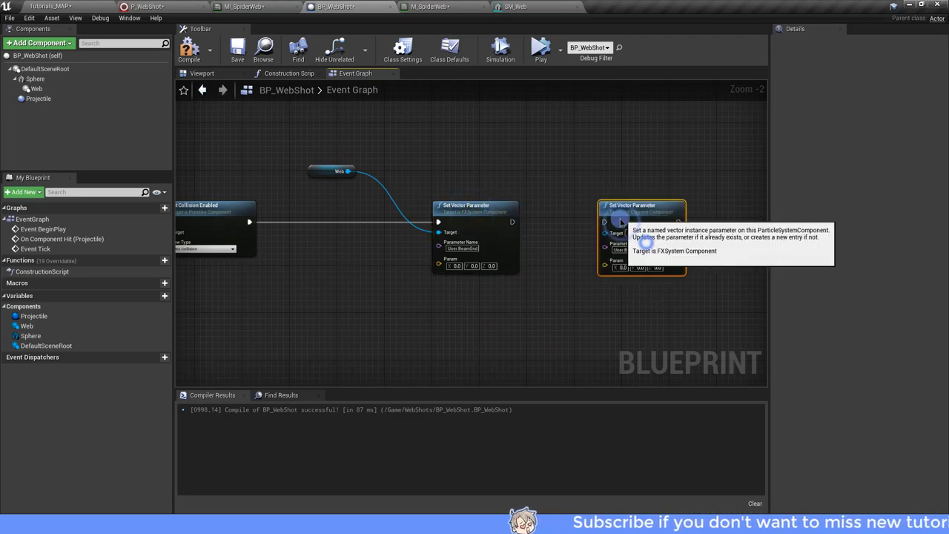
mouse_move(512, 222)
left_mouse_down()
mouse_move(598, 228)
mouse_move(623, 211)
left_mouse_up()
left_click_drag(348, 171, 599, 232)
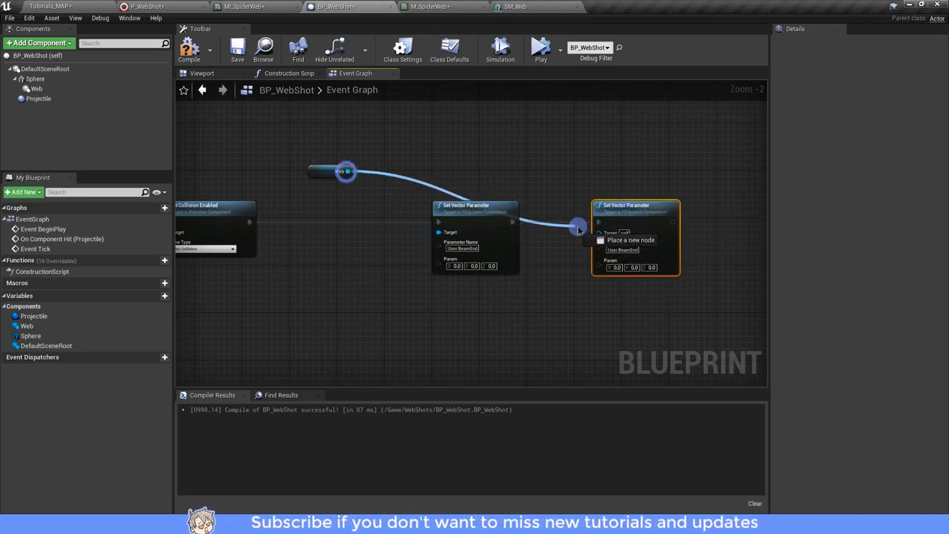
double_click(568, 227)
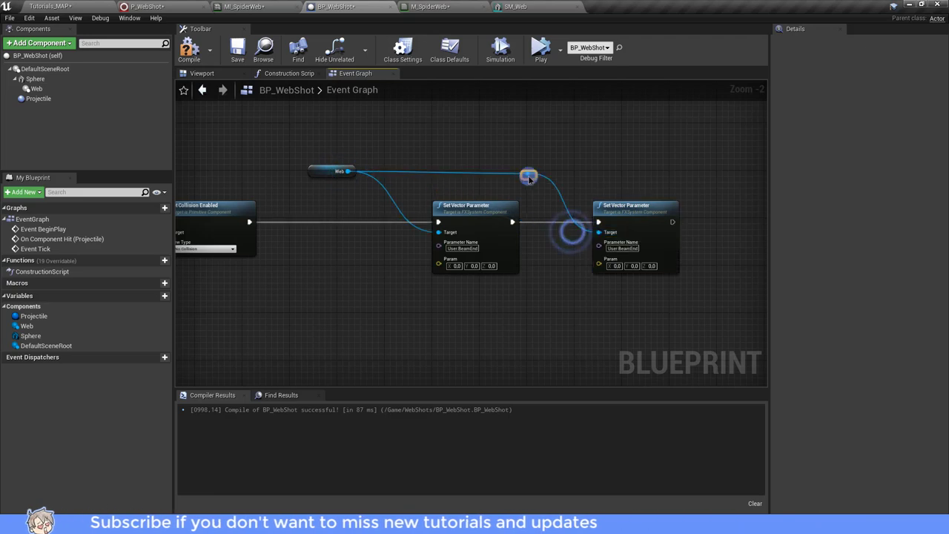
scroll(645, 265, "up", 2)
left_click(618, 237)
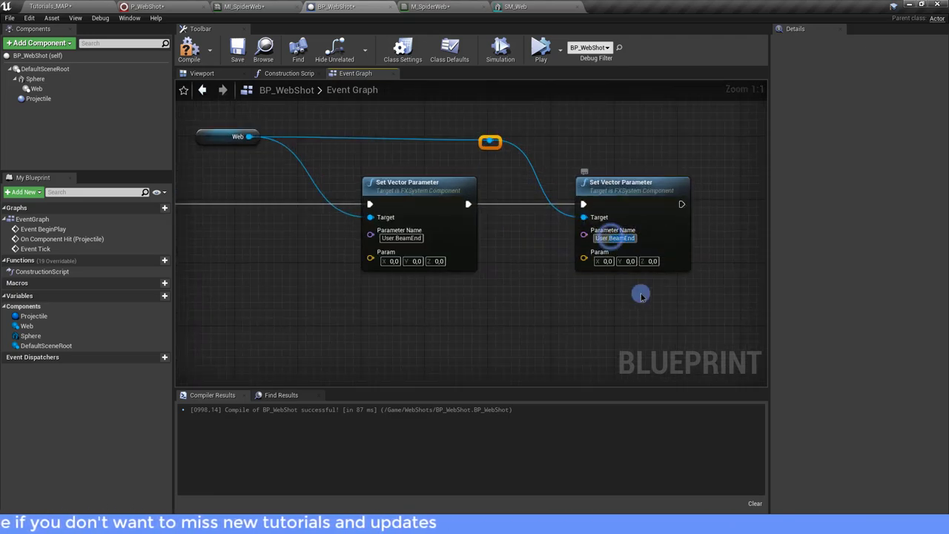
type("User.Orientatio")
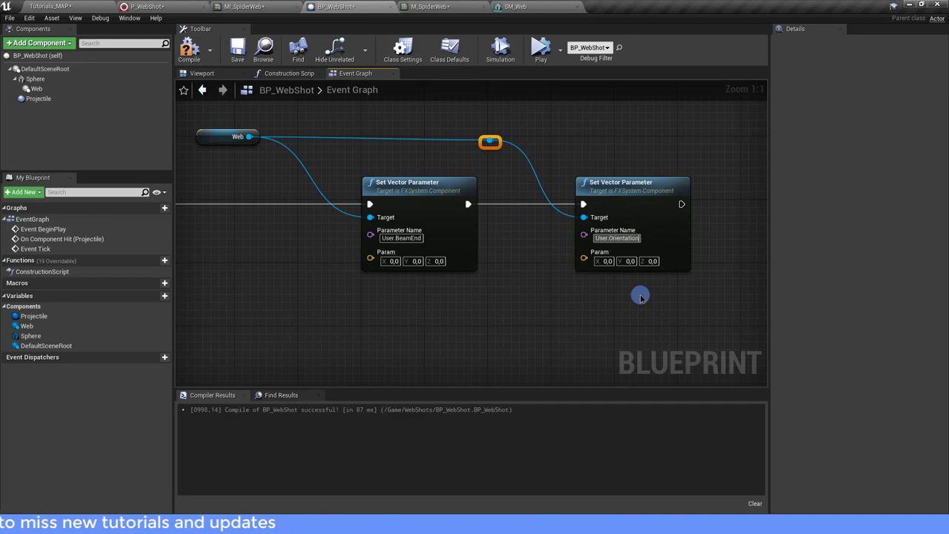
scroll(665, 176, "down", 3)
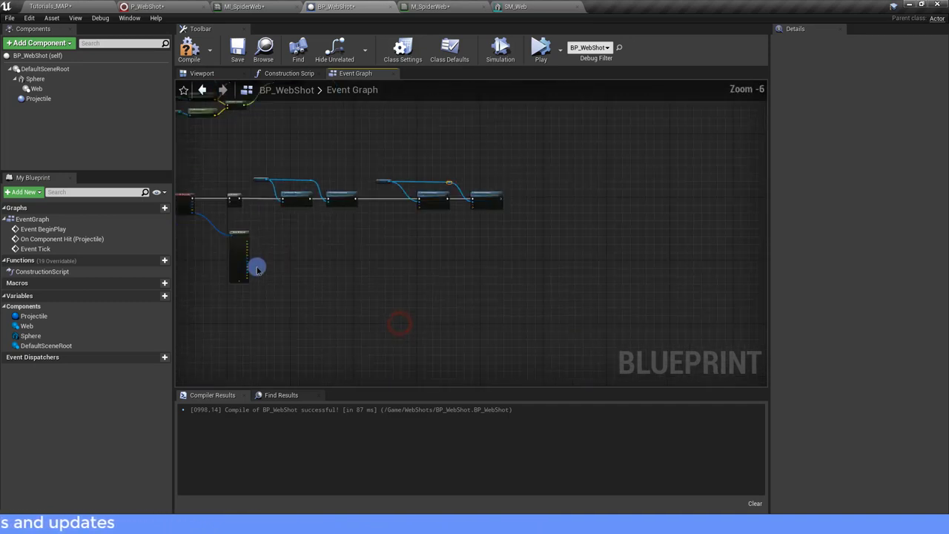
Step: Add a vector subtraction node fed by the hit's Impact Point
mouse_move(400, 321)
right_mouse_down()
mouse_move(329, 256)
mouse_move(305, 275)
right_mouse_up()
scroll(328, 256, "up", 1)
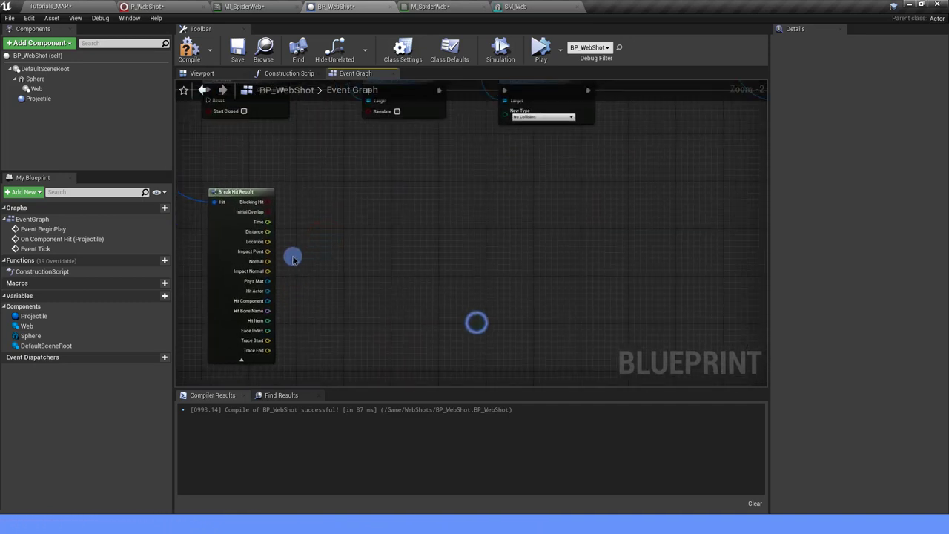
scroll(267, 253, "up", 1)
left_click_drag(445, 257, 458, 255)
type("-")
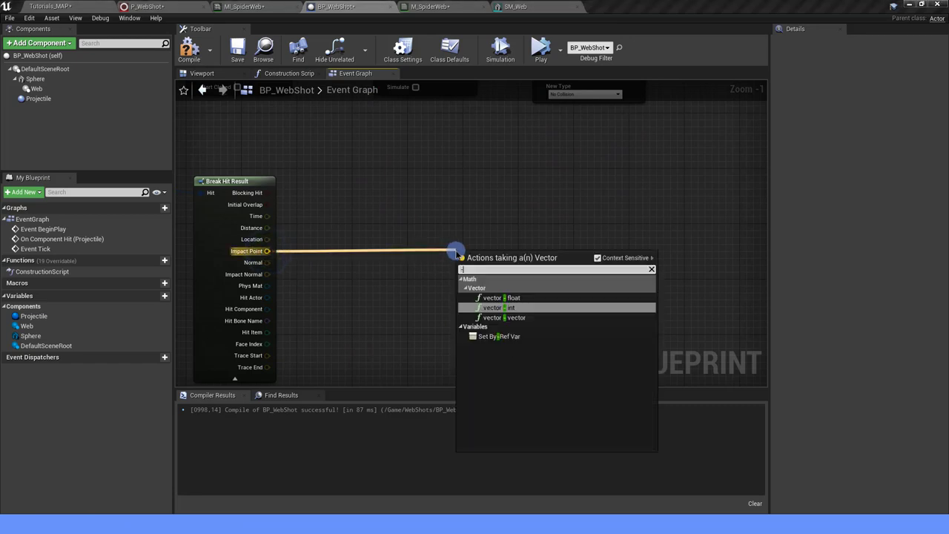
left_click(517, 318)
left_click_drag(495, 263, 552, 255)
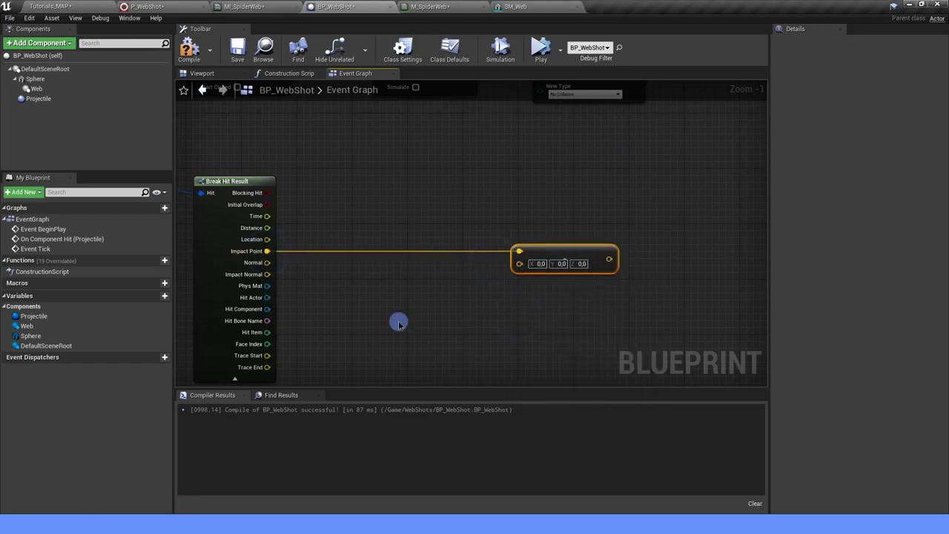
right_click_drag(376, 329, 393, 257)
Step: Subtract the Sphere component's GetWorldLocation from Impact Point
right_click(392, 257)
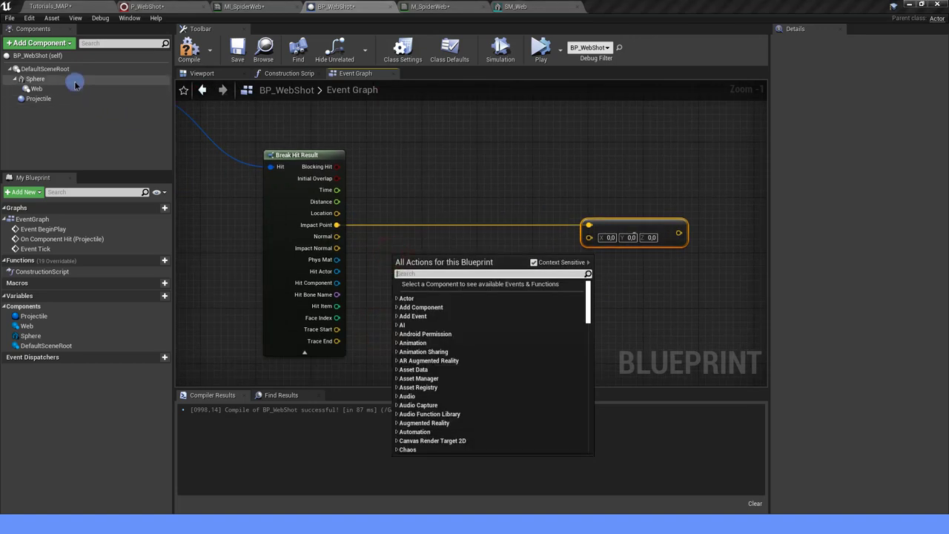
mouse_move(75, 78)
left_mouse_down()
mouse_move(374, 245)
mouse_move(448, 272)
left_mouse_up()
type("get world loca")
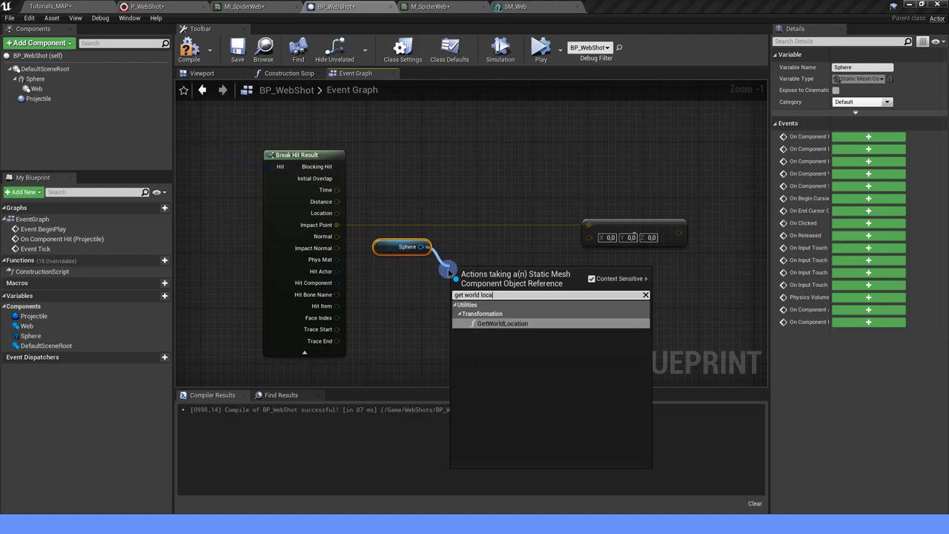
left_click(502, 330)
left_click_drag(537, 293, 588, 234)
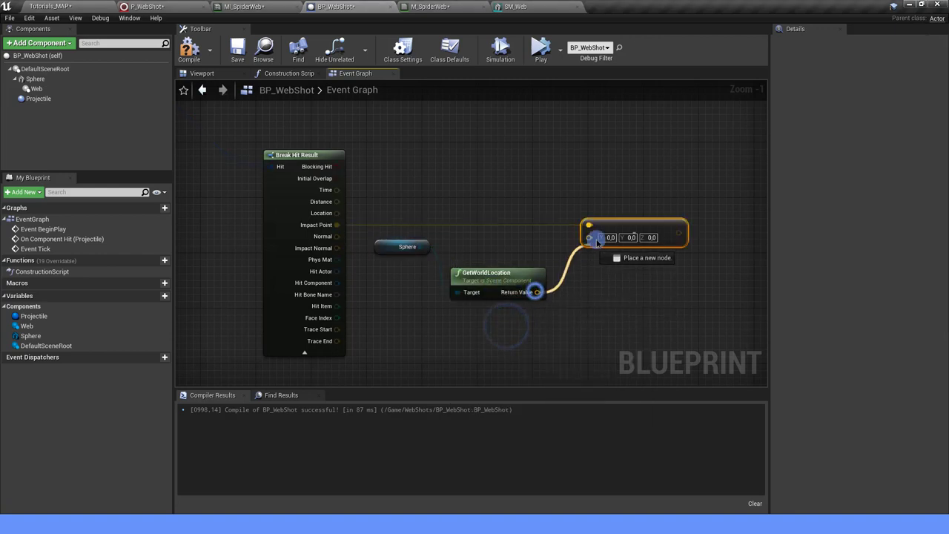
left_click_drag(490, 273, 481, 245)
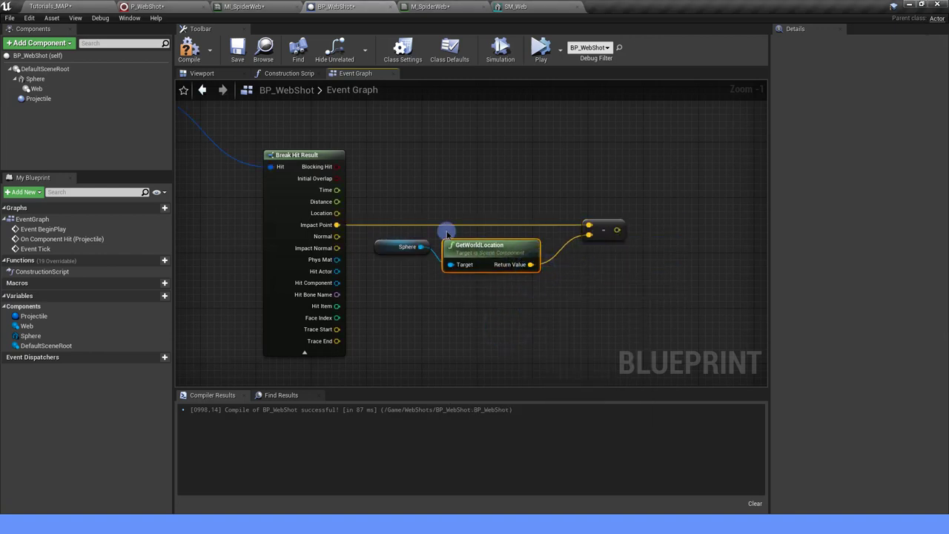
Step: Normalize the difference and wire it into User.Orientation's value
right_click_drag(623, 287, 405, 334)
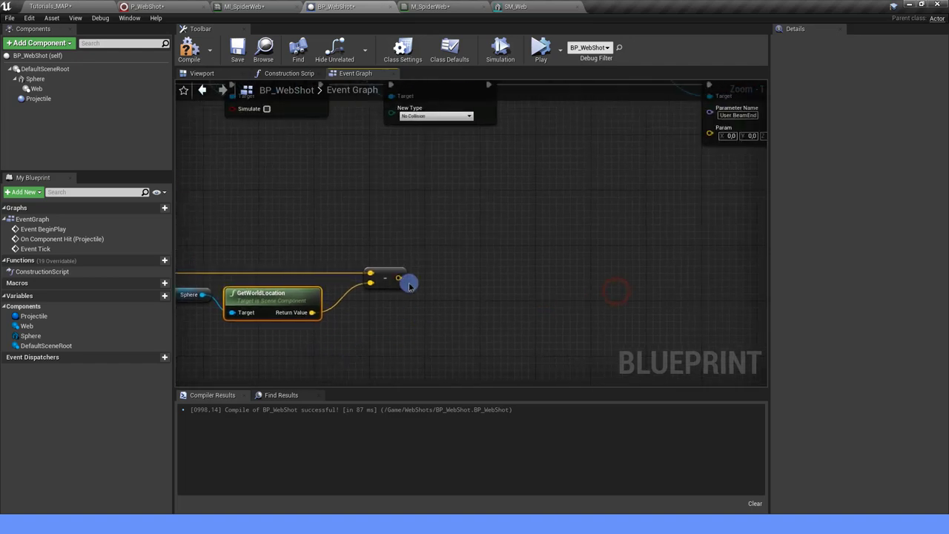
mouse_move(400, 276)
left_mouse_down()
mouse_move(446, 277)
mouse_move(449, 289)
left_mouse_up()
type("normal")
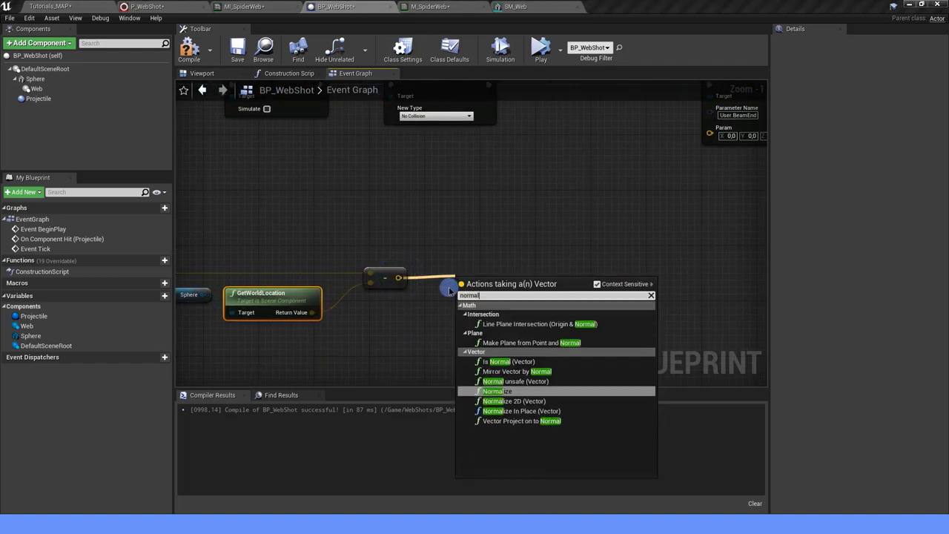
left_click(493, 391)
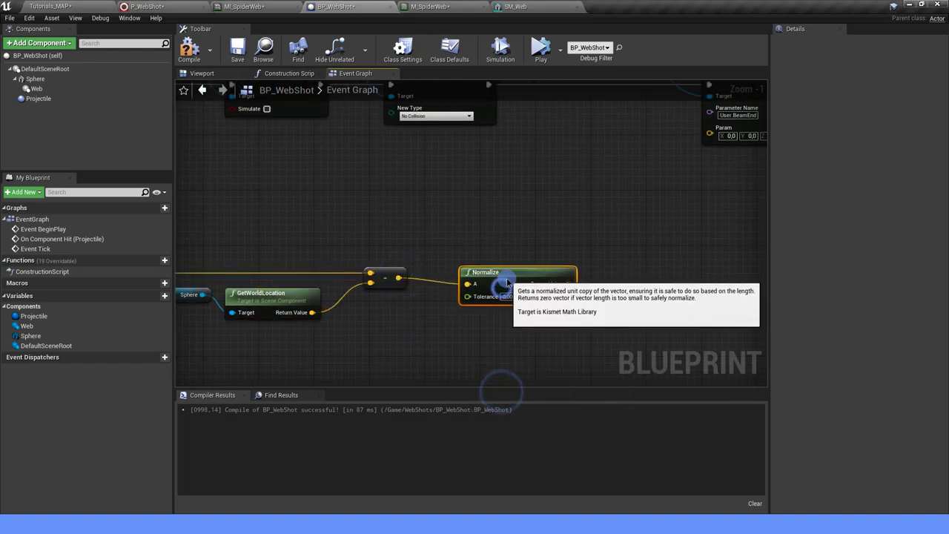
right_click_drag(648, 259, 540, 322)
scroll(540, 322, "down", 1)
right_click_drag(481, 325, 368, 329)
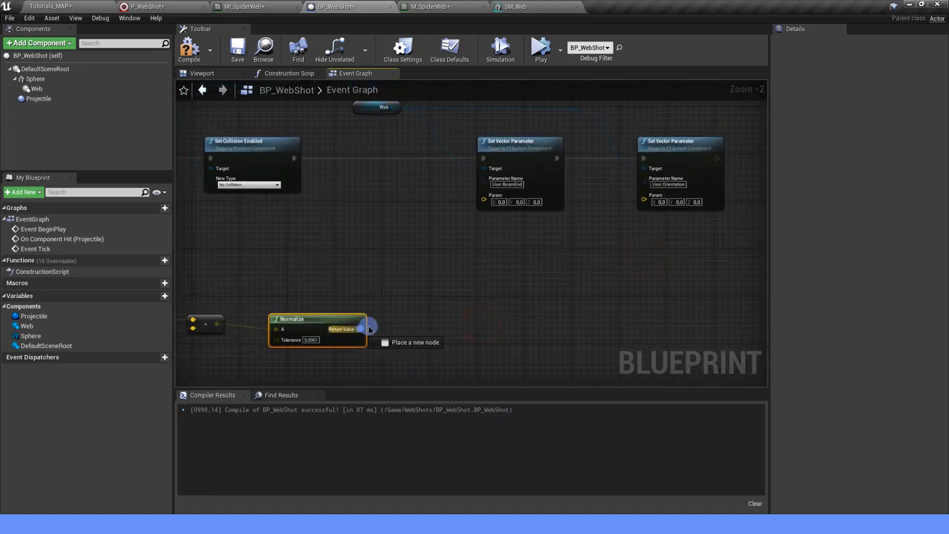
left_click_drag(369, 328, 643, 200)
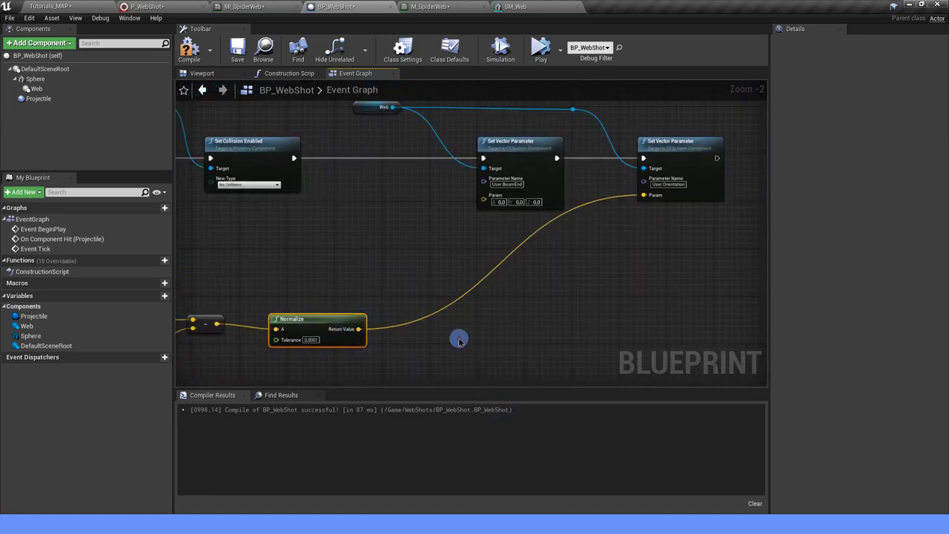
Step: Add a vector × float node after the Normalize result
right_click_drag(459, 338, 586, 283)
mouse_move(375, 328)
right_mouse_down()
mouse_move(535, 340)
mouse_move(299, 390)
right_mouse_up()
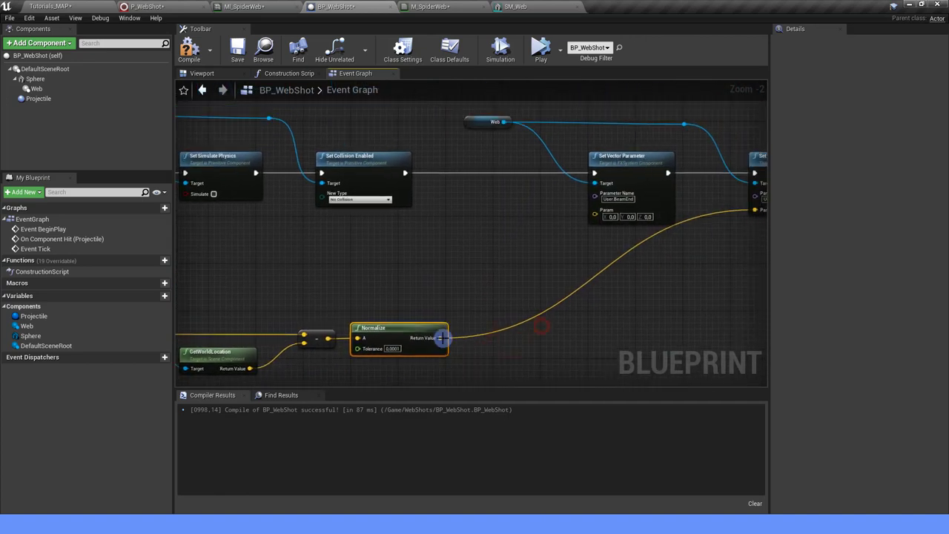
left_click_drag(439, 338, 481, 304)
type("*")
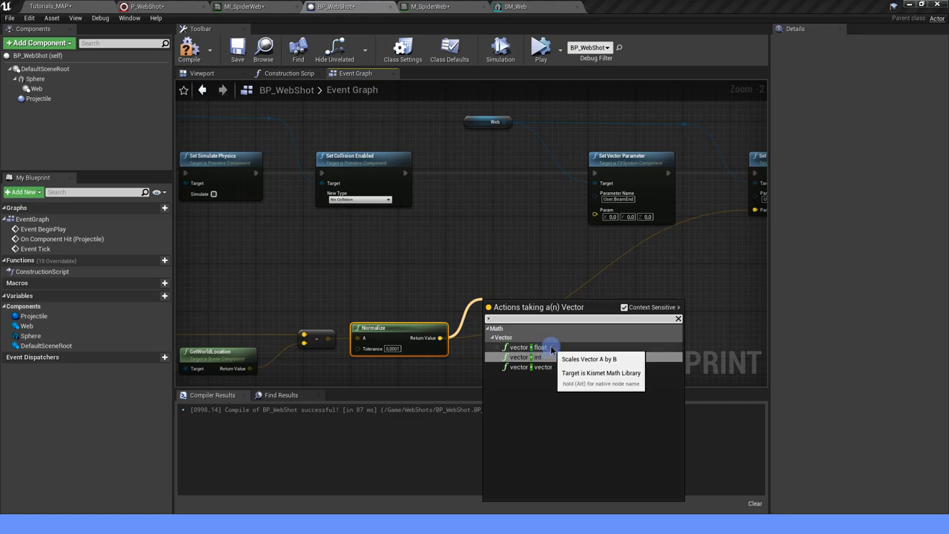
left_click(550, 348)
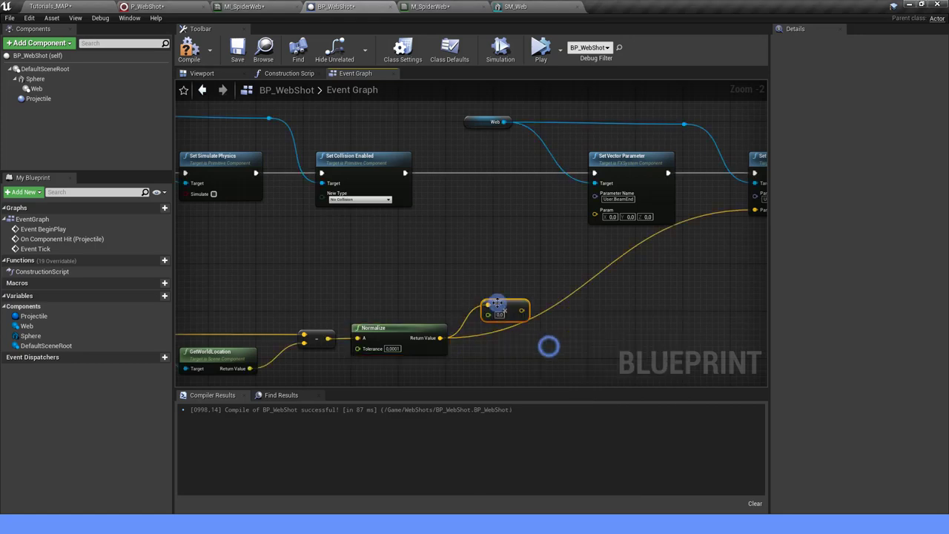
Step: Add another vector subtraction node fed by Impact Point
scroll(486, 310, "up", 1)
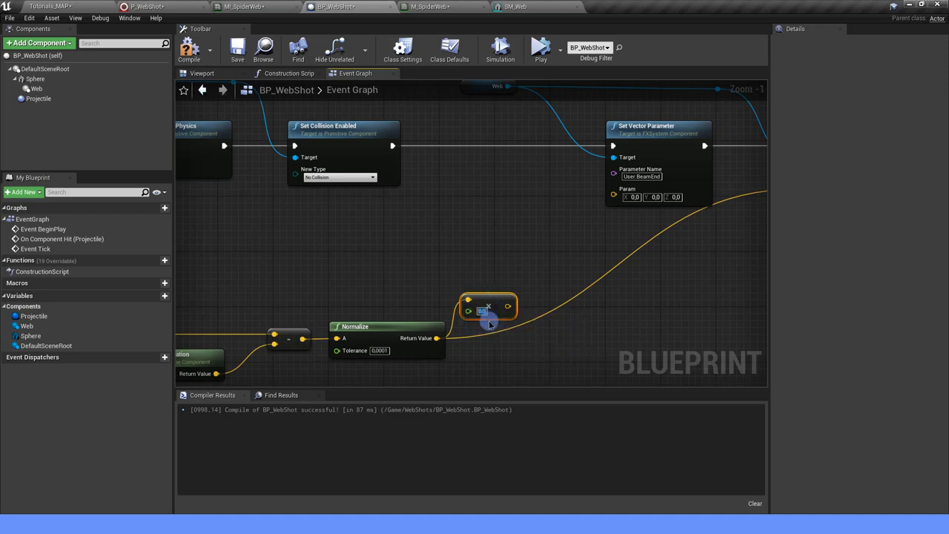
scroll(497, 363, "down", 2)
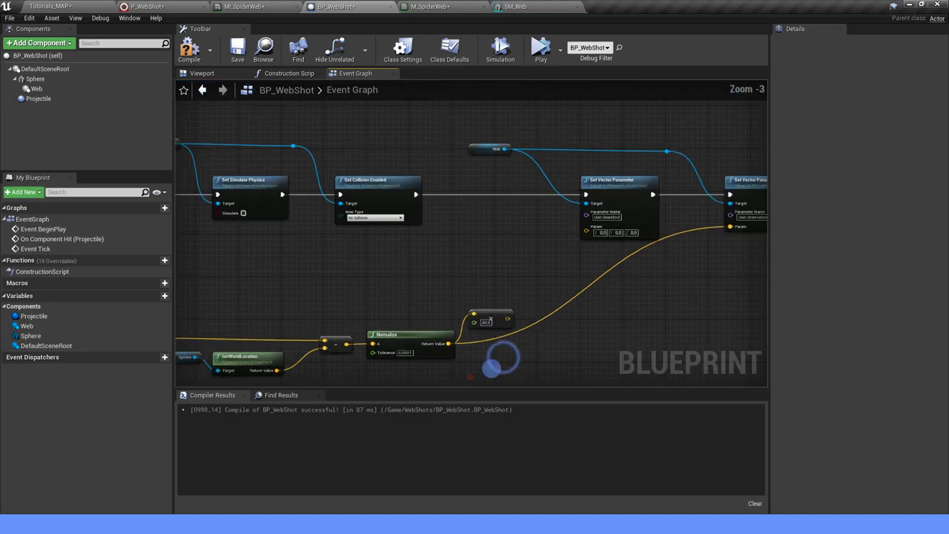
right_click_drag(468, 378, 304, 250)
mouse_move(248, 294)
left_mouse_down()
mouse_move(556, 234)
mouse_move(650, 235)
left_mouse_up()
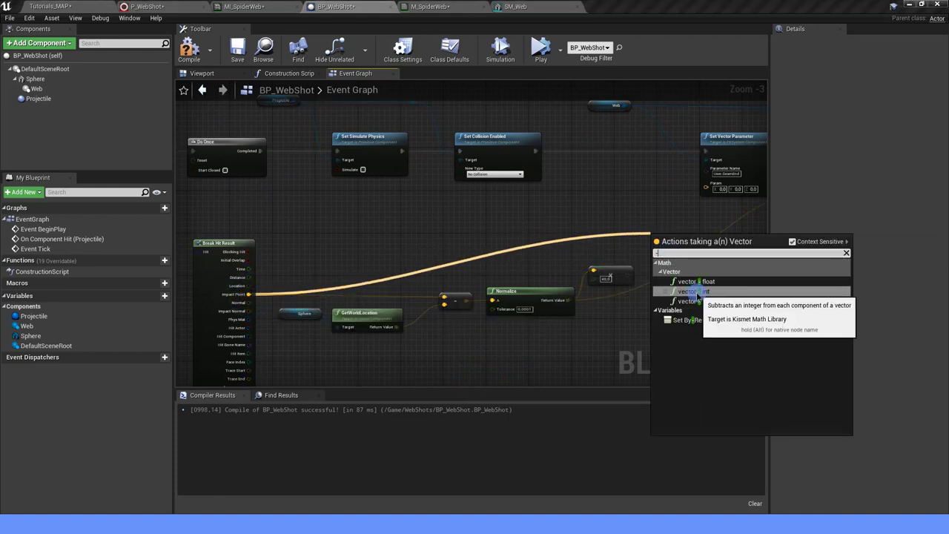
left_click(700, 282)
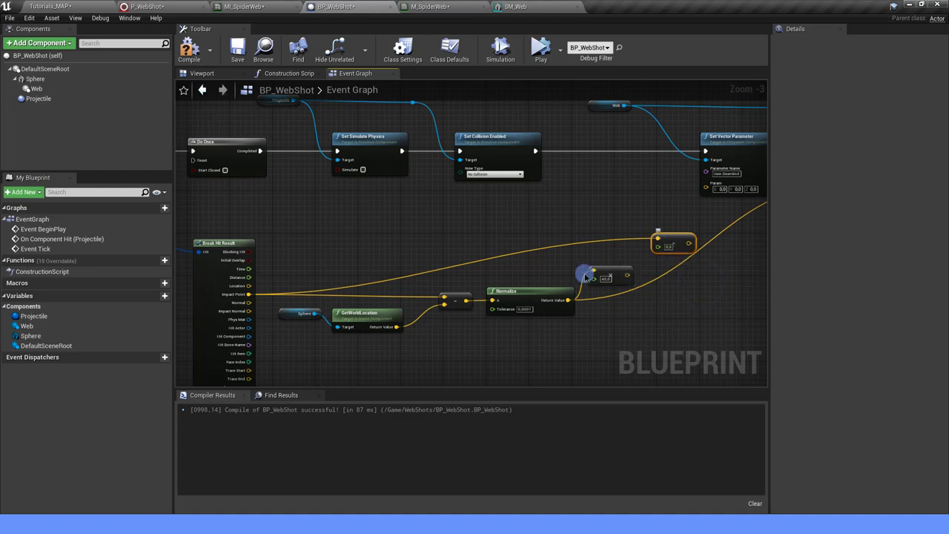
left_click_drag(249, 295, 343, 275)
left_click_drag(616, 240, 616, 239)
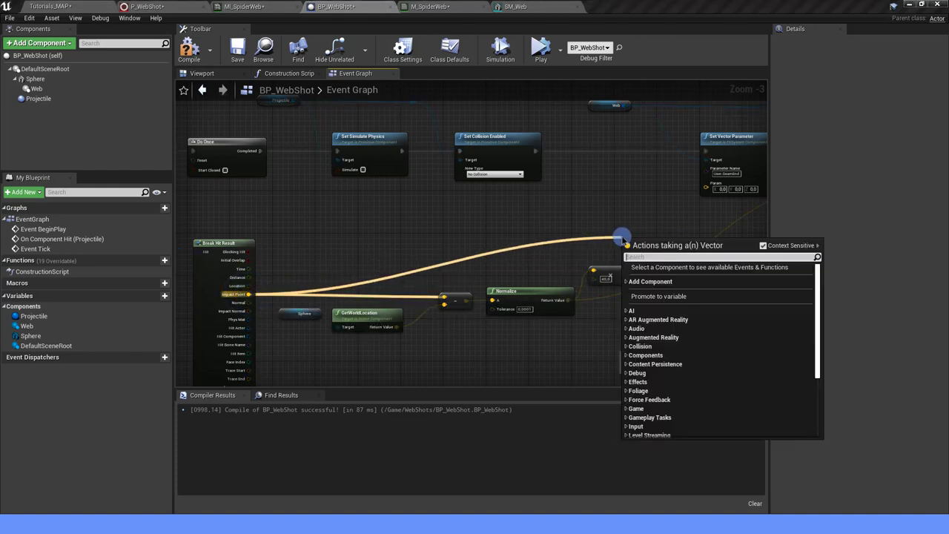
type("+")
left_click(693, 305)
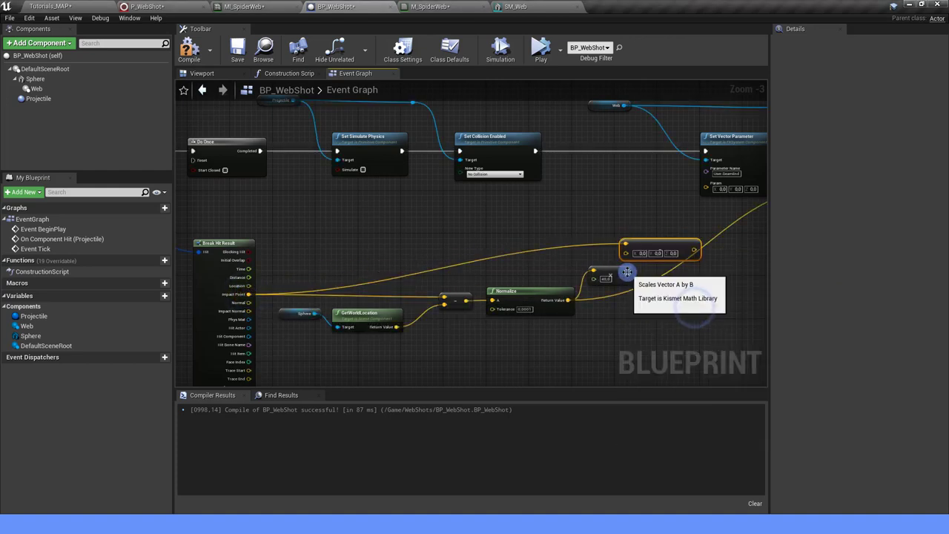
Step: Subtract the direction scaled by 40 from Impact Point and feed it into User.BeamEnd
left_click_drag(624, 275, 623, 256)
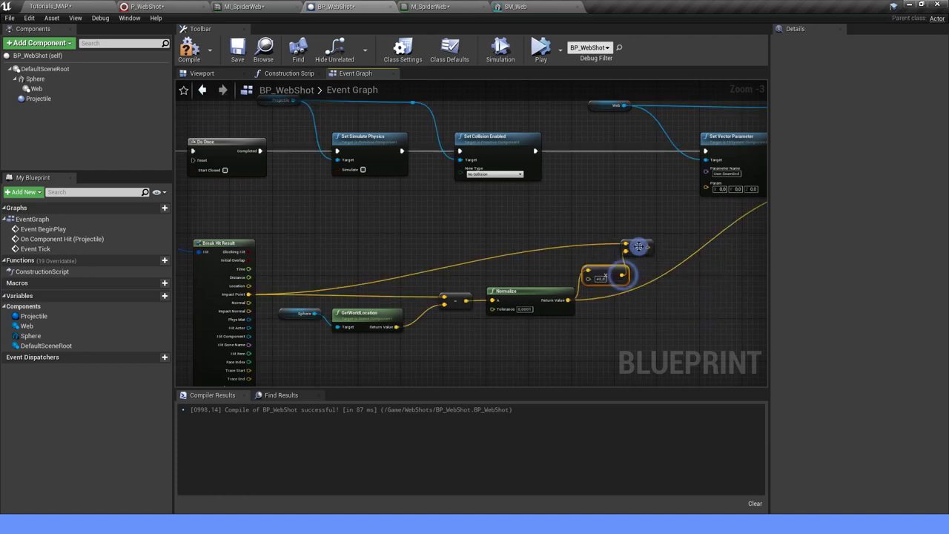
right_click_drag(666, 228, 599, 260)
left_click_drag(599, 260, 643, 222)
right_click_drag(643, 222, 593, 247)
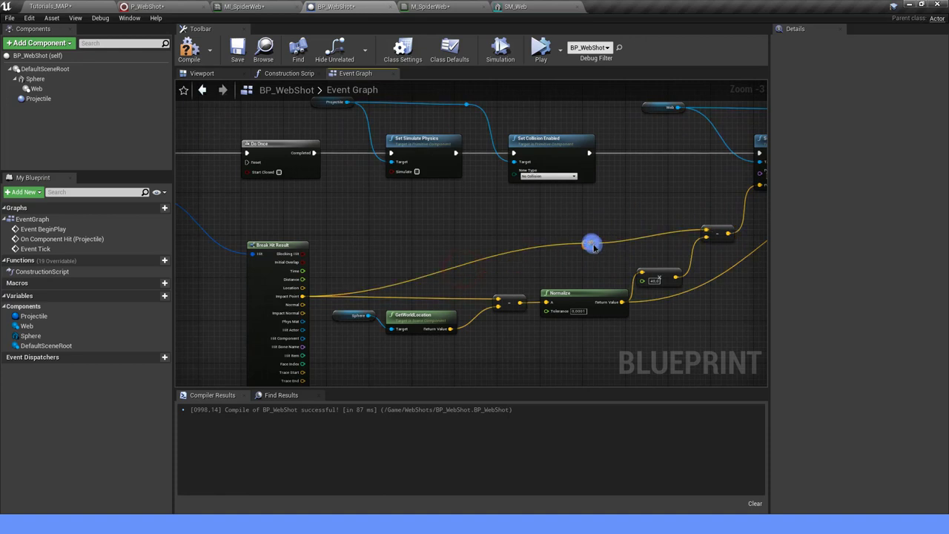
left_click_drag(591, 252, 392, 238)
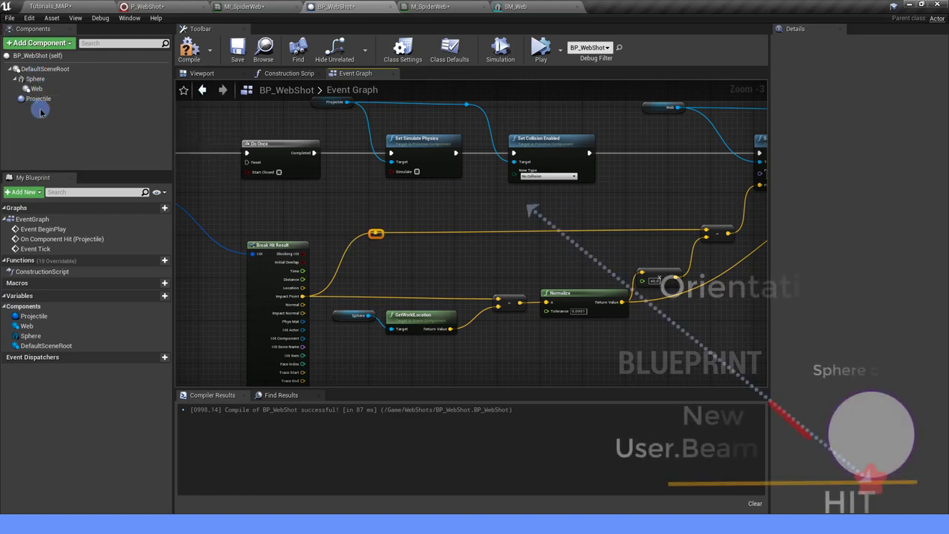
mouse_move(450, 239)
right_mouse_down()
mouse_move(453, 251)
mouse_move(480, 247)
right_mouse_up()
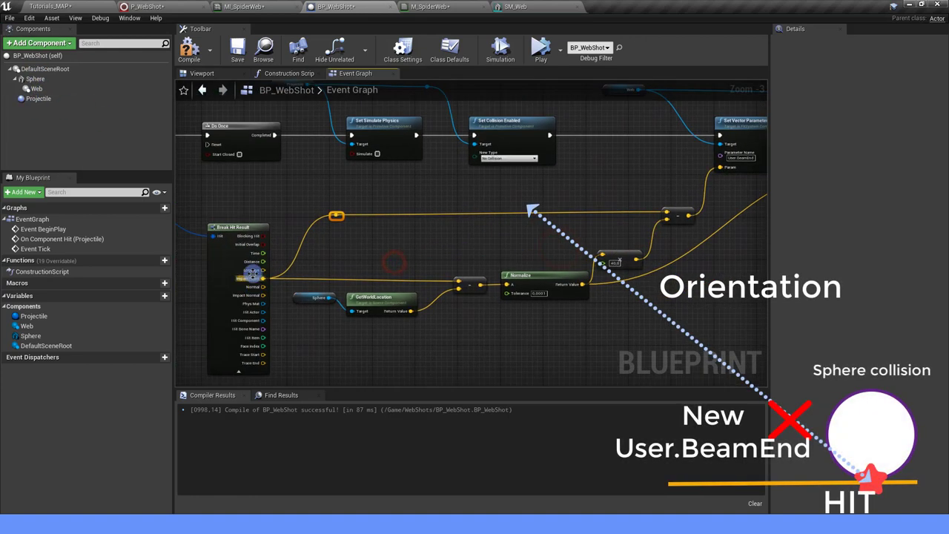
right_click_drag(384, 267, 264, 299)
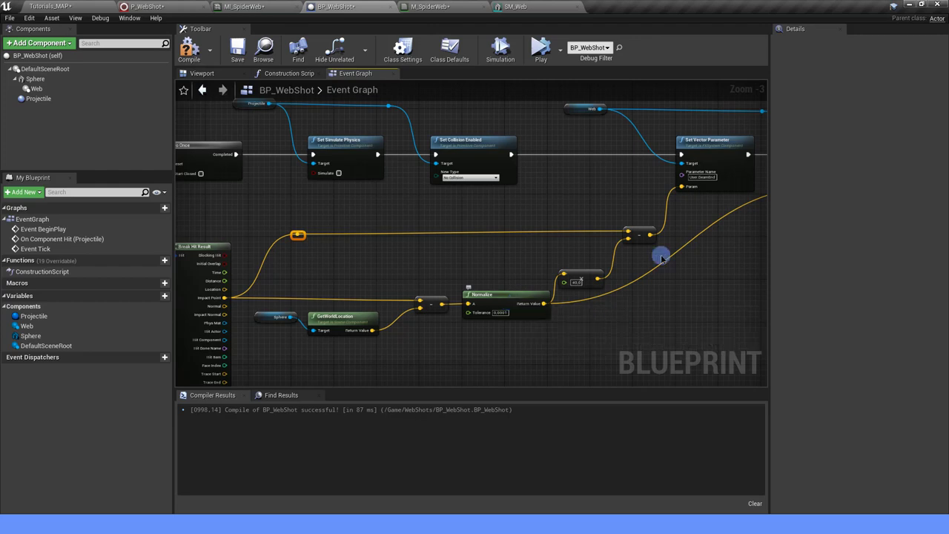
Step: Zoom out and reposition the reroute point to straighten the Orientation wire
scroll(661, 260, "down", 1)
right_click_drag(665, 289, 585, 261)
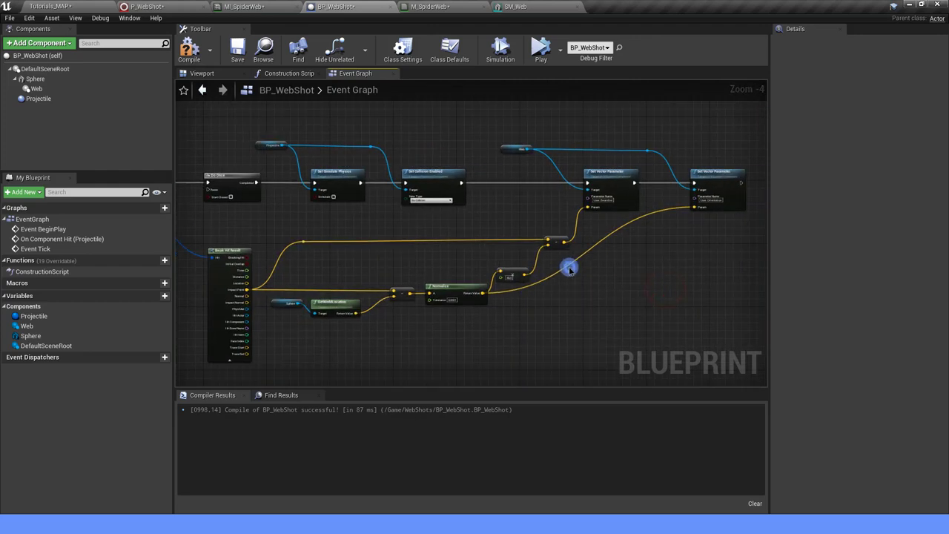
left_click_drag(603, 289, 650, 297)
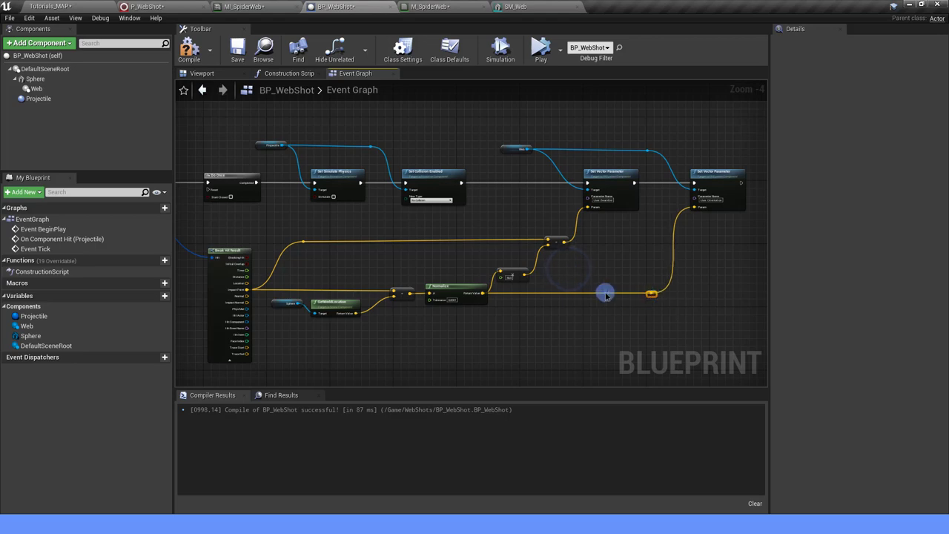
left_click(157, 4)
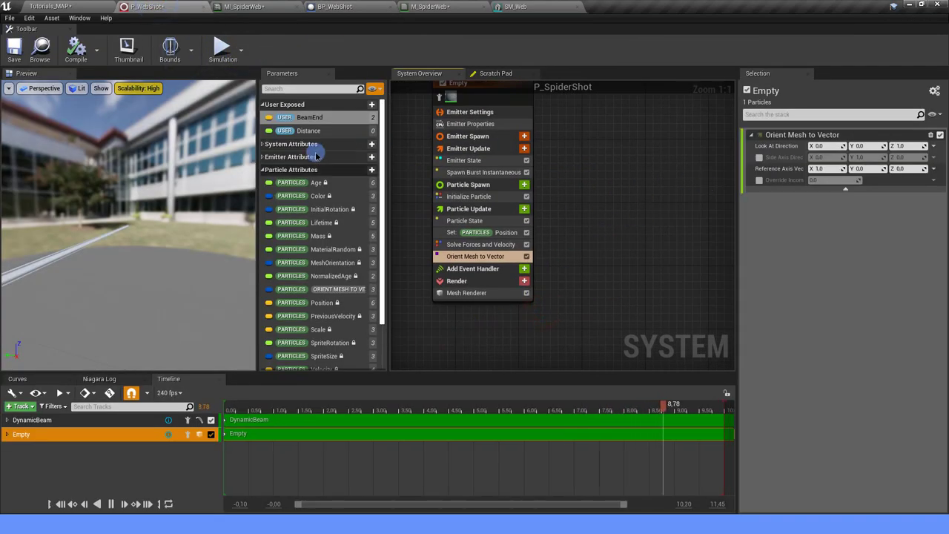
Step: Create a new user-exposed Vector parameter named Orientation in P_WebShot
left_click(372, 103)
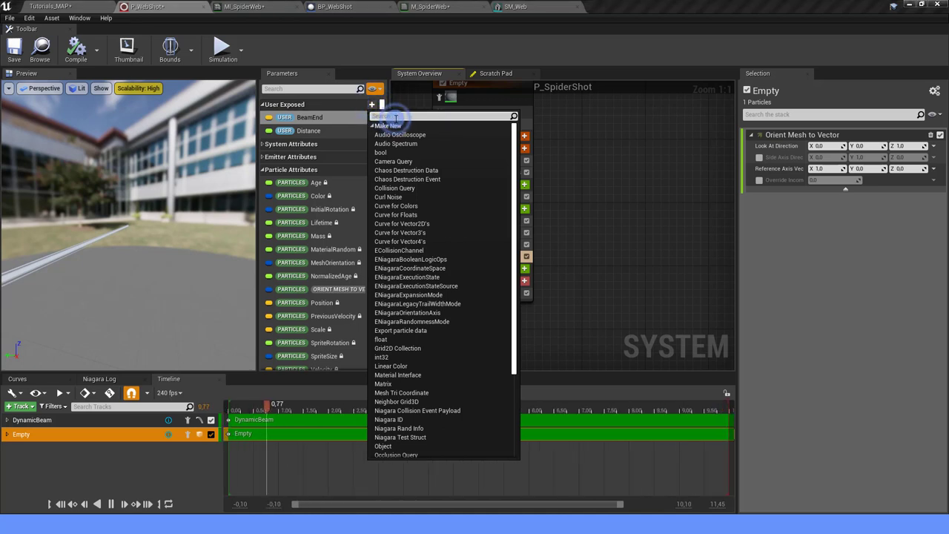
type("vector")
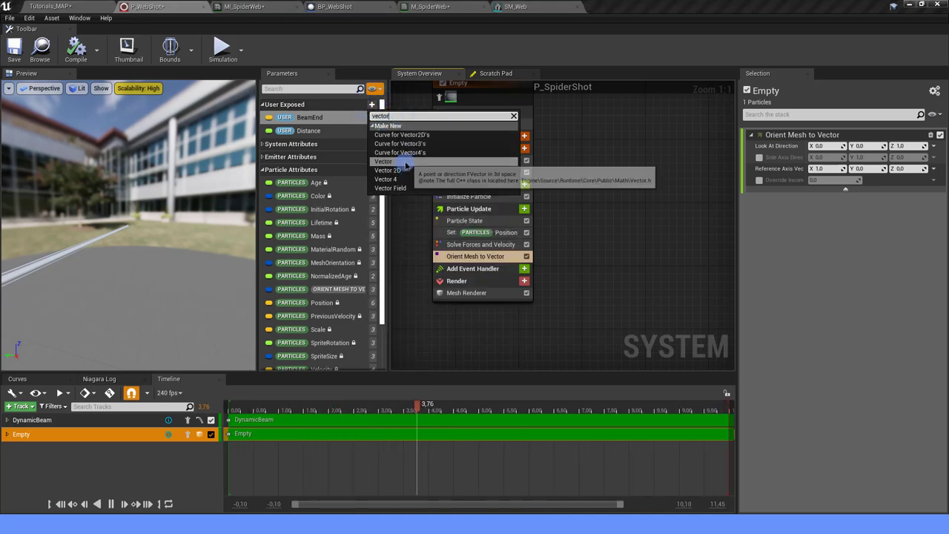
left_click(383, 161)
type("Orientation")
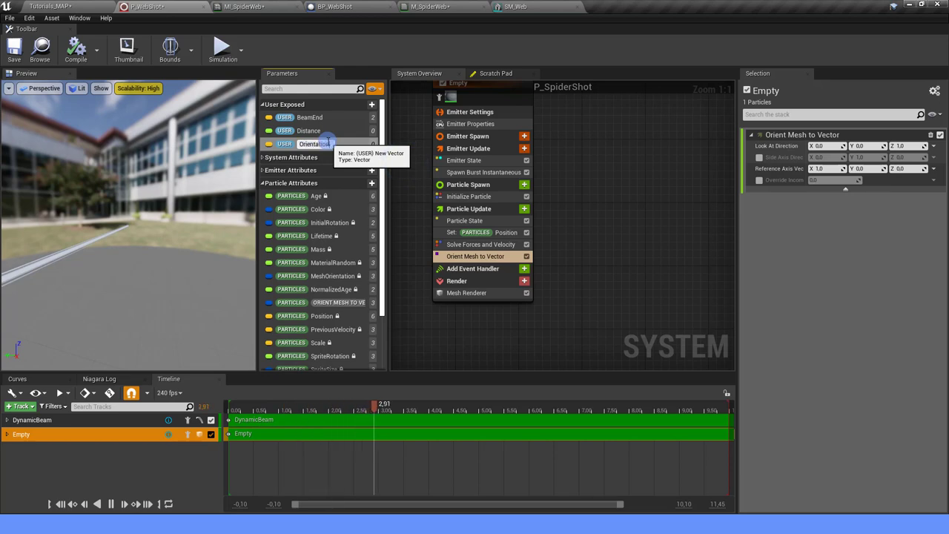
key("Return")
left_click(413, 4)
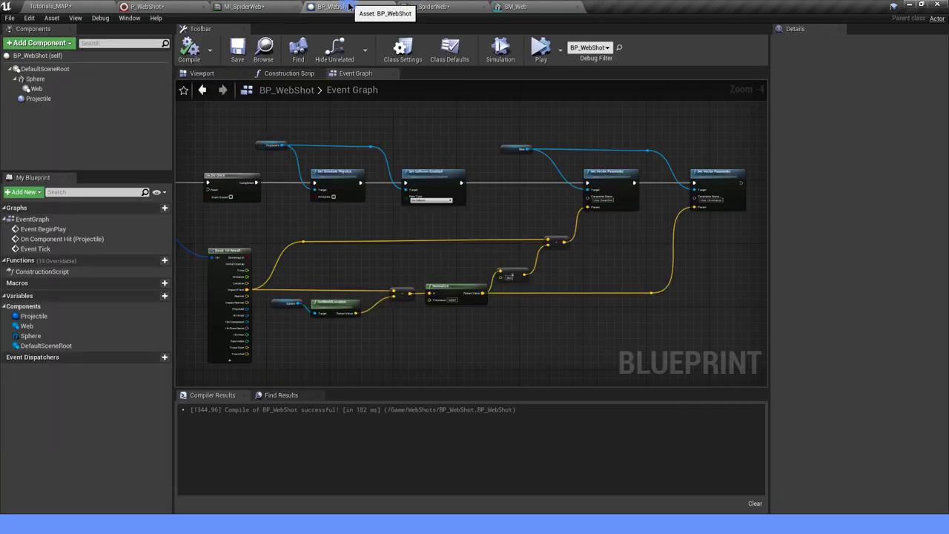
scroll(364, 231, "up", 3)
right_click_drag(667, 229, 447, 235)
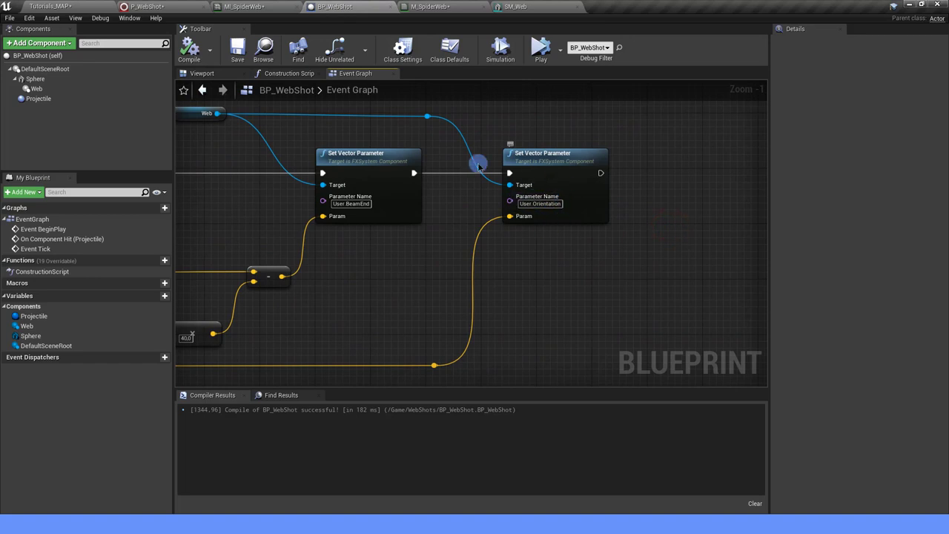
left_click(163, 5)
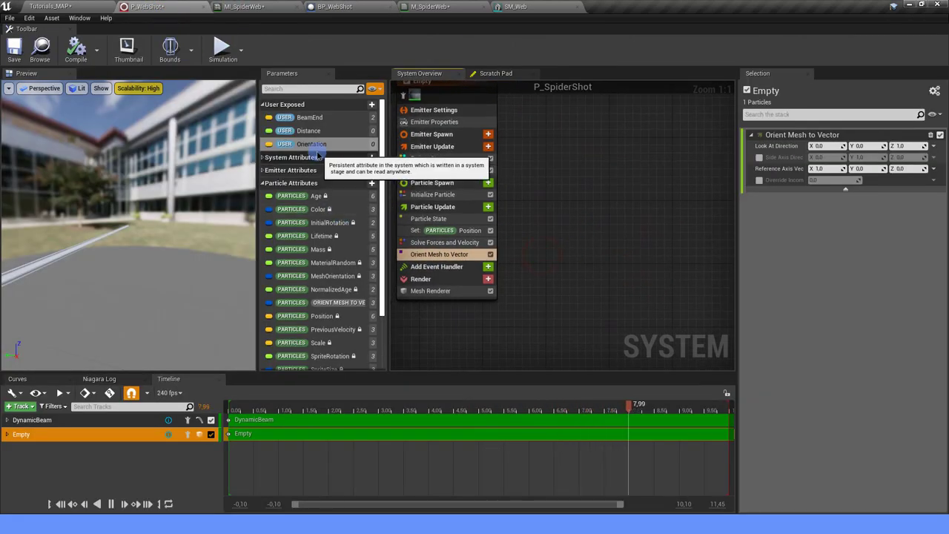
Step: Drive Orient Mesh to Vector's Look At Direction with User Orientation and save the system
mouse_move(311, 144)
left_mouse_down()
mouse_move(688, 187)
mouse_move(823, 146)
left_mouse_up()
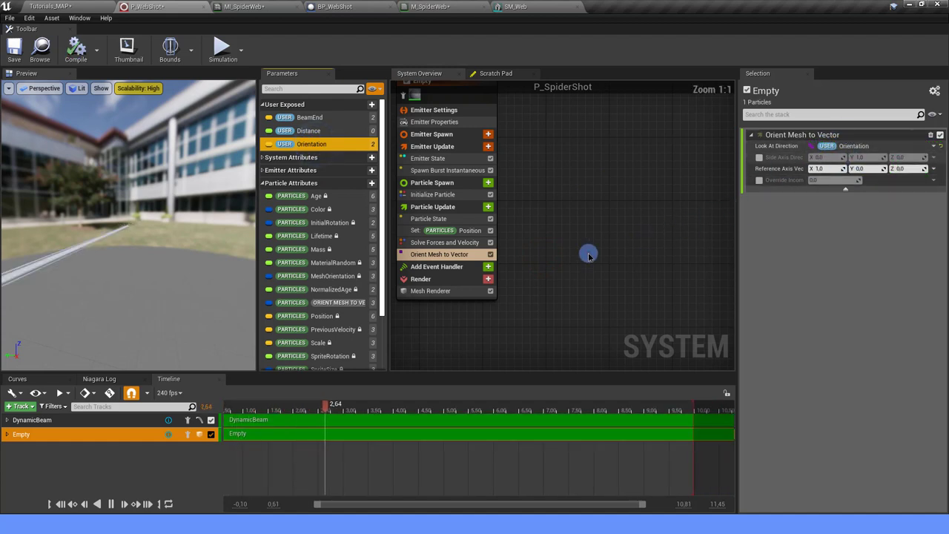
right_click_drag(588, 254, 649, 221)
left_click(15, 50)
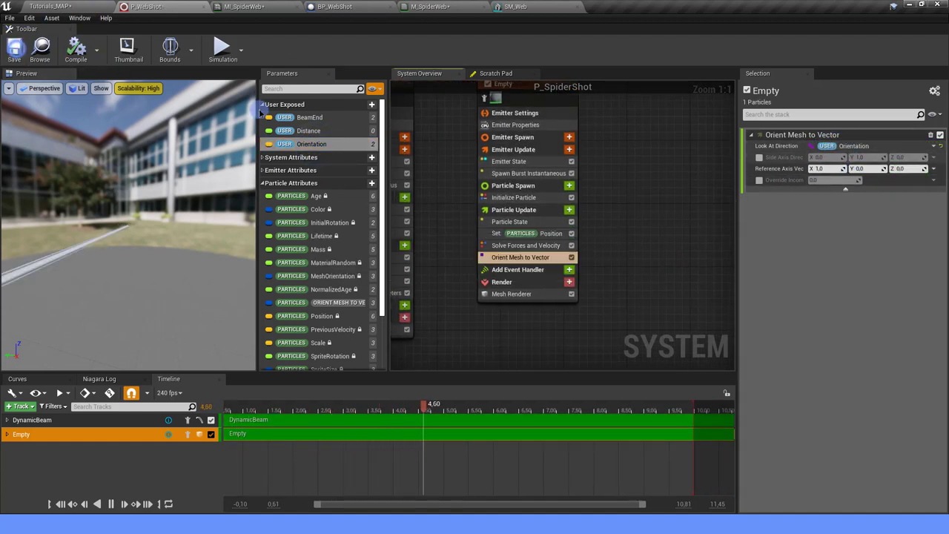
right_click_drag(609, 214, 611, 255)
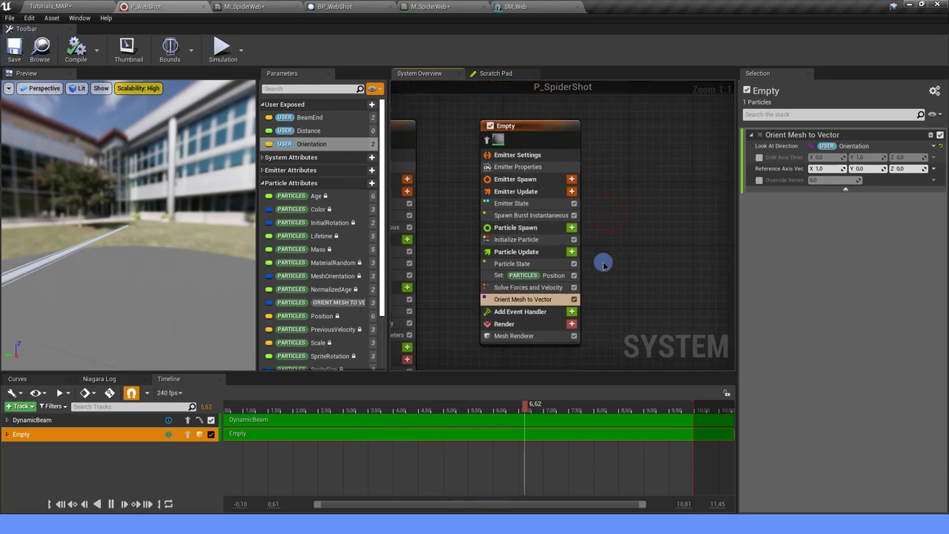
scroll(481, 131, "down", 4)
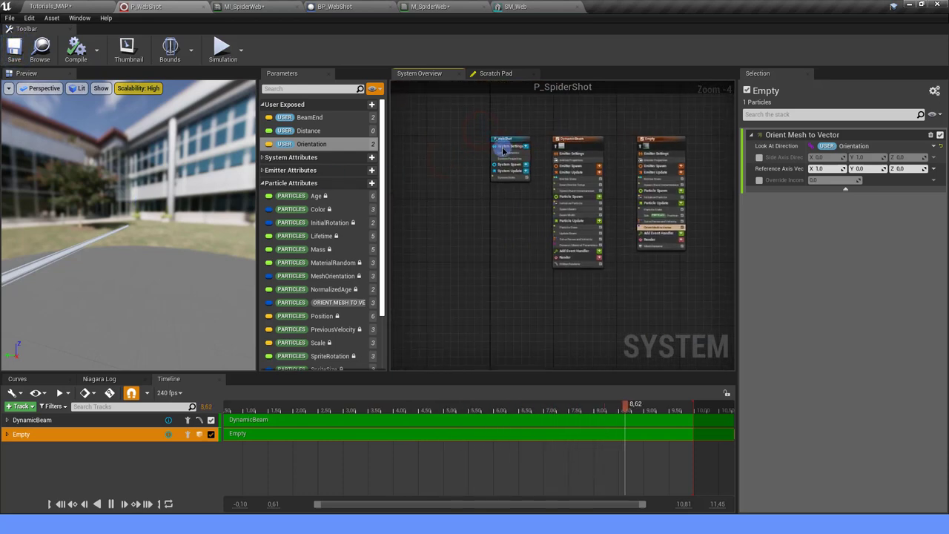
left_click(504, 151)
Step: Set the Orientation user parameter's default X to 1.0
left_click(840, 169)
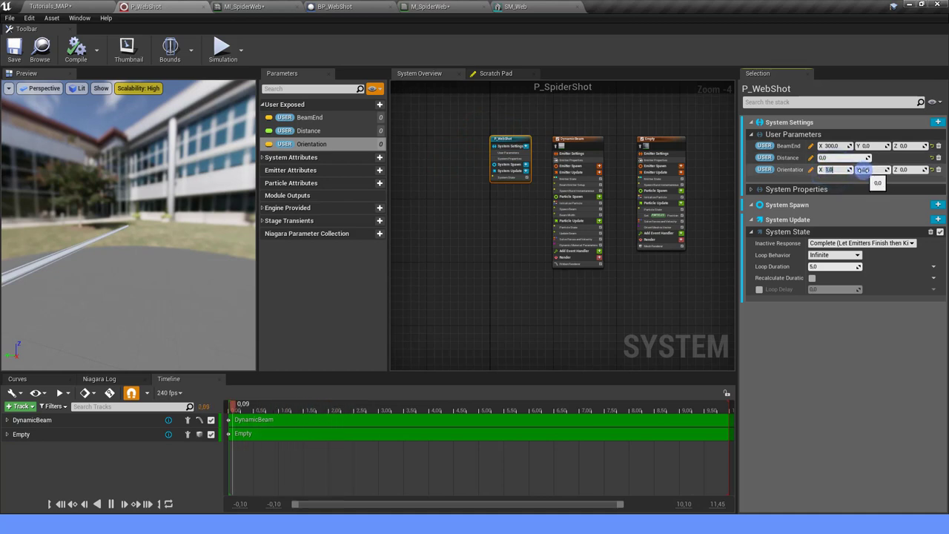
mouse_move(88, 232)
left_mouse_down()
mouse_move(124, 246)
mouse_move(115, 245)
left_mouse_up()
right_click_drag(660, 283, 571, 285)
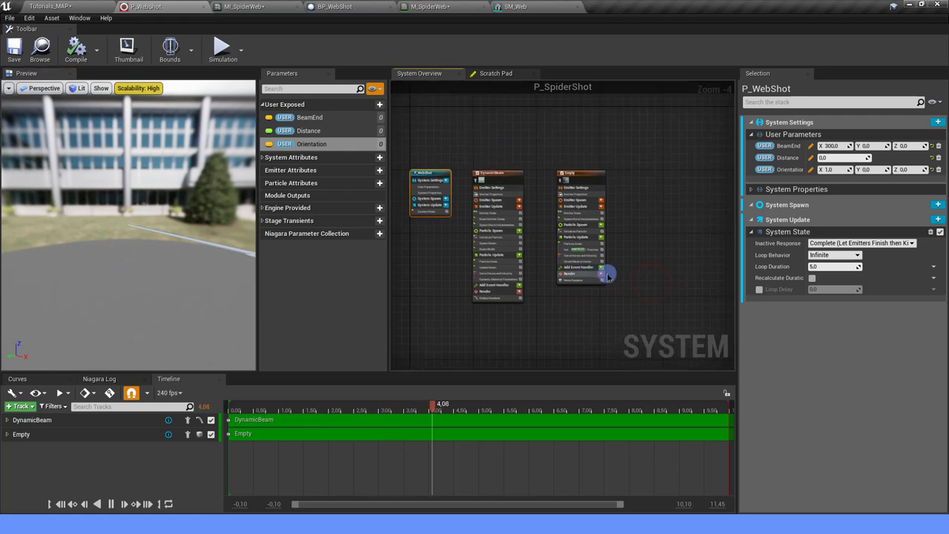
scroll(640, 249, "up", 2)
Step: Review the Empty emitter's spawn, initialization, orientation and renderer settings while orbiting the web preview
left_click(556, 204)
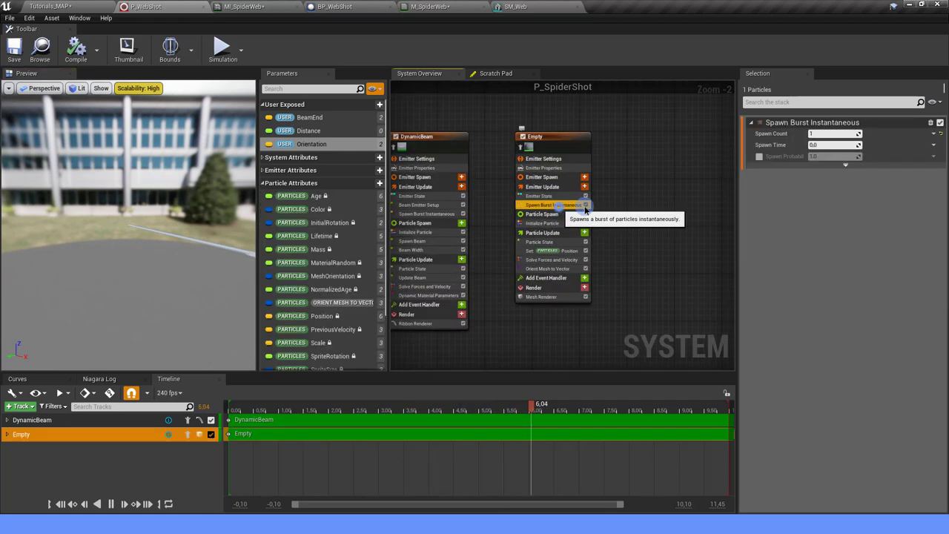
left_click(545, 223)
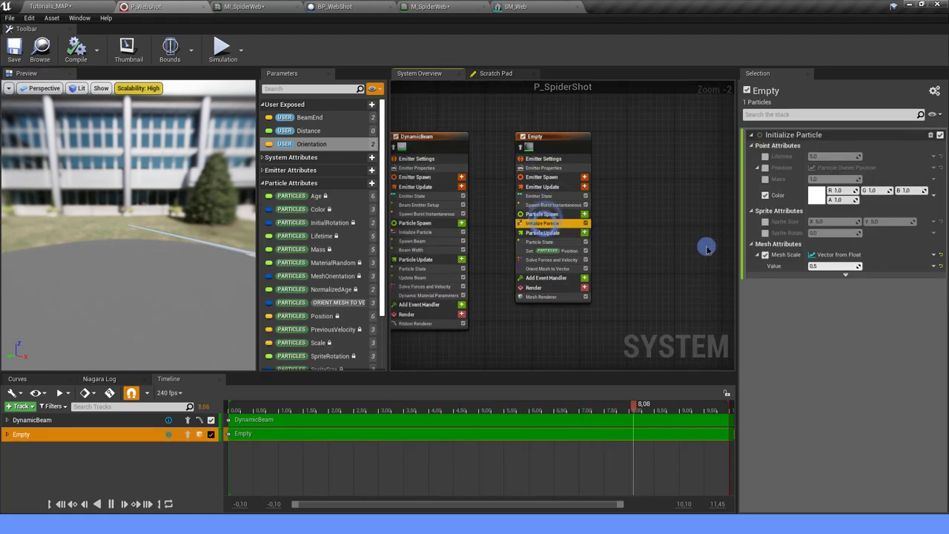
scroll(608, 272, "up", 2)
left_click(532, 266)
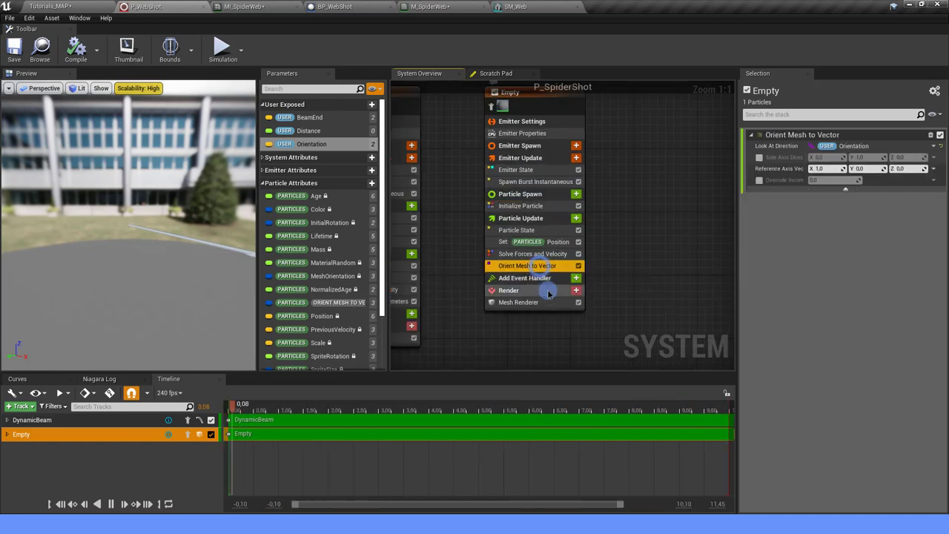
left_click(543, 294)
left_click(334, 261)
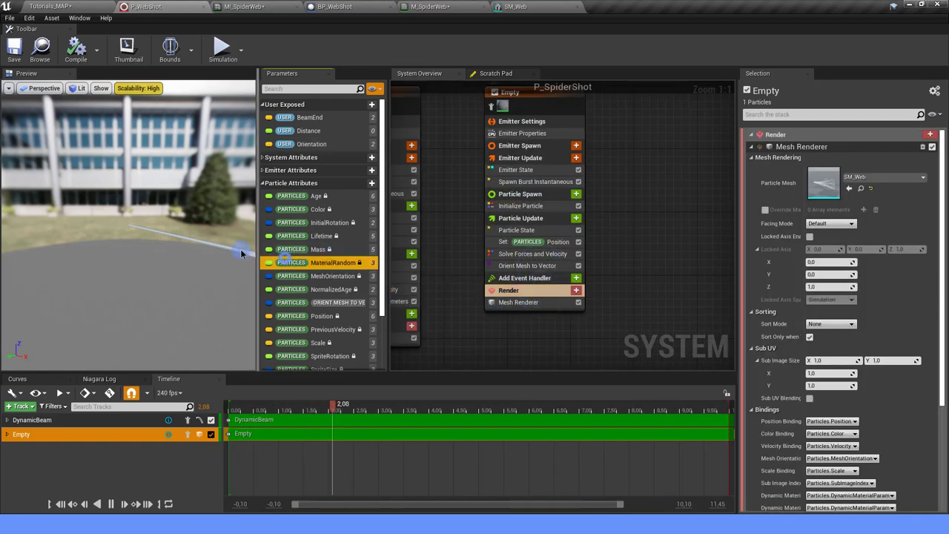
left_click_drag(245, 250, 243, 234)
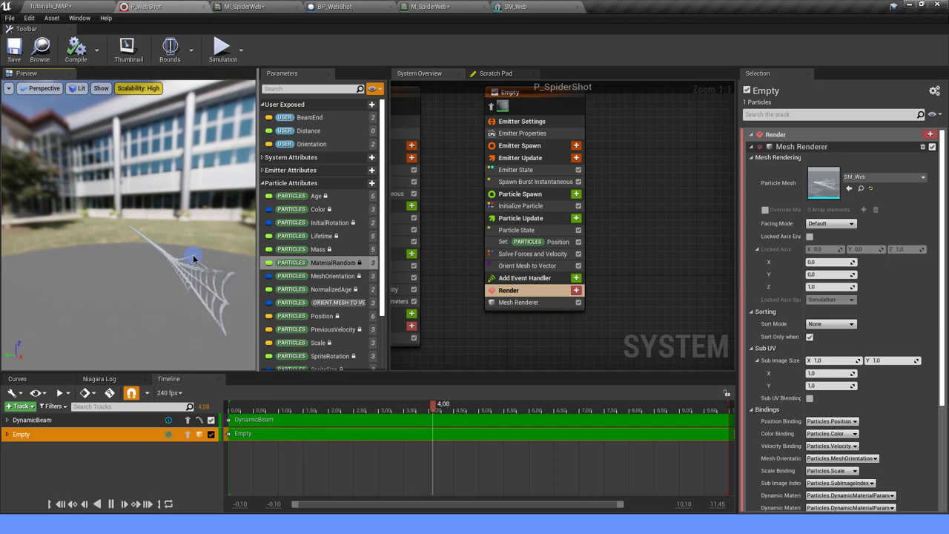
left_click_drag(193, 254, 195, 257)
left_click_drag(189, 223, 170, 230)
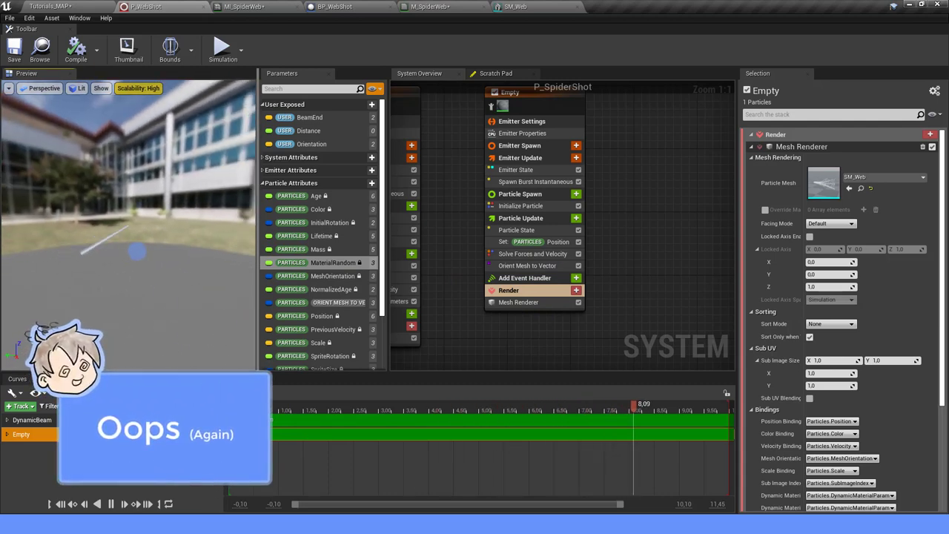
left_click(260, 7)
left_click(434, 7)
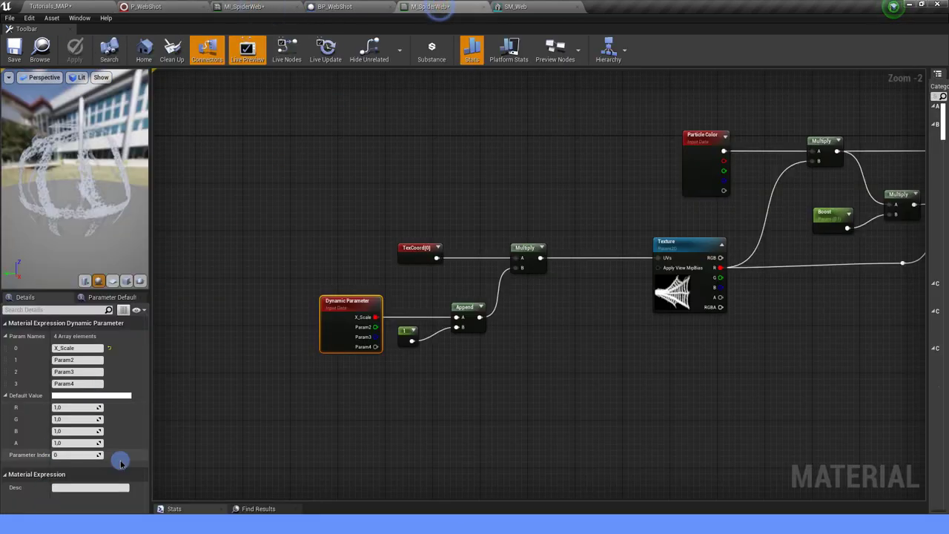
Step: Enable Two Sided on the M_SpiderWeb material's output node and save the material
right_click_drag(821, 226, 339, 237)
left_click(650, 157)
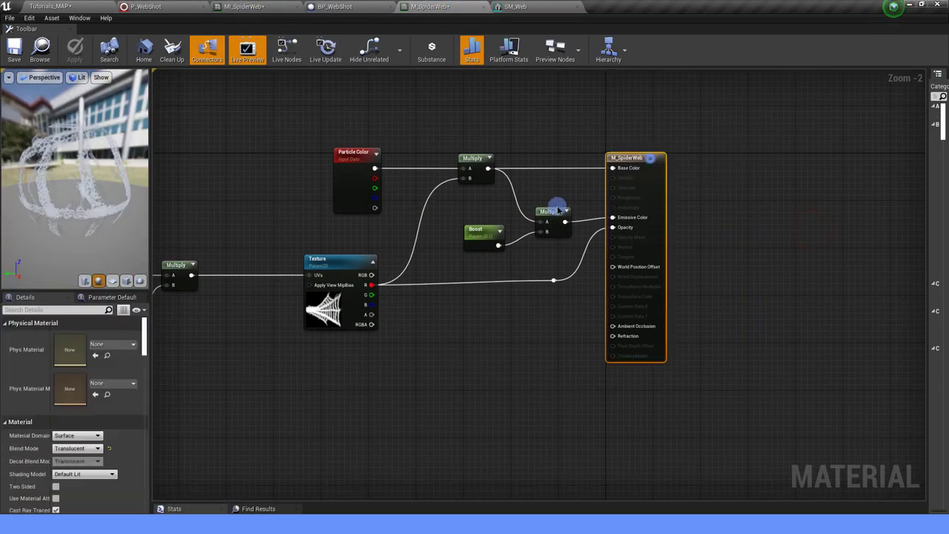
right_click_drag(392, 365, 400, 345)
scroll(136, 434, "down", 2)
left_click(52, 456)
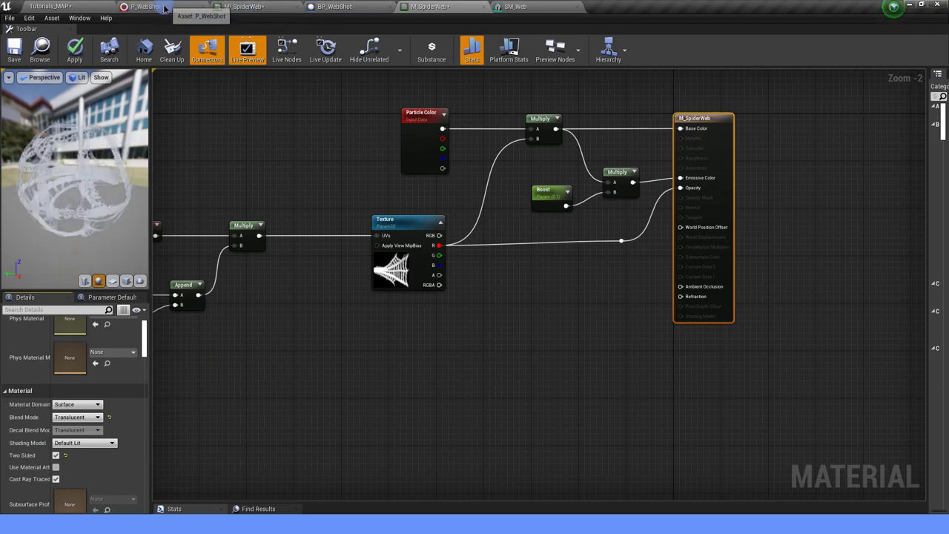
left_click(12, 46)
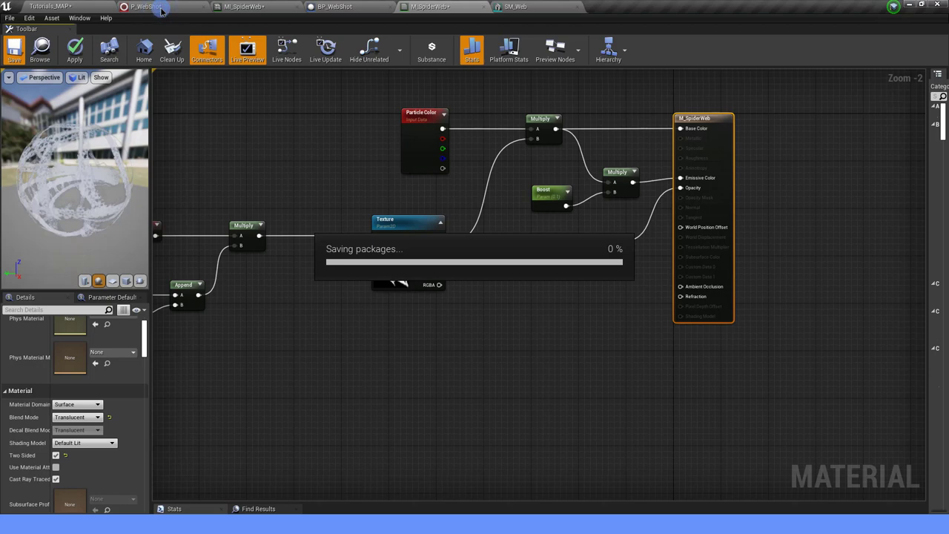
left_click(160, 8)
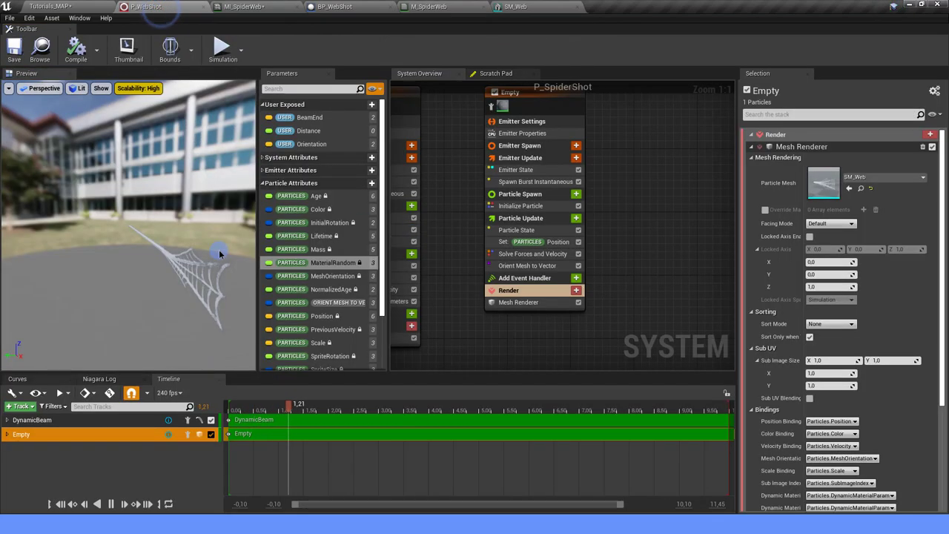
Step: Set the Empty emitter's spawn burst count to 4
mouse_move(220, 253)
left_mouse_down()
mouse_move(204, 250)
mouse_move(215, 248)
left_mouse_up()
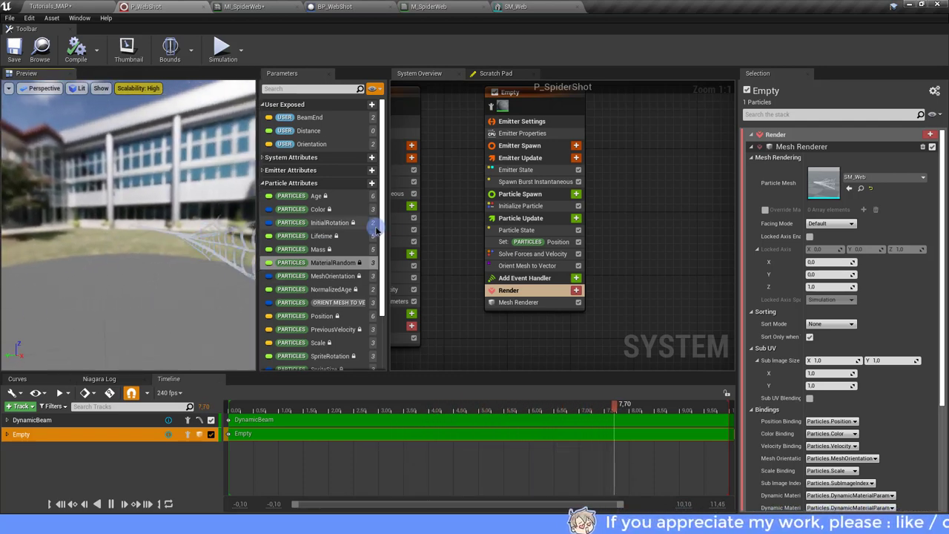
left_click(552, 181)
left_click(843, 146)
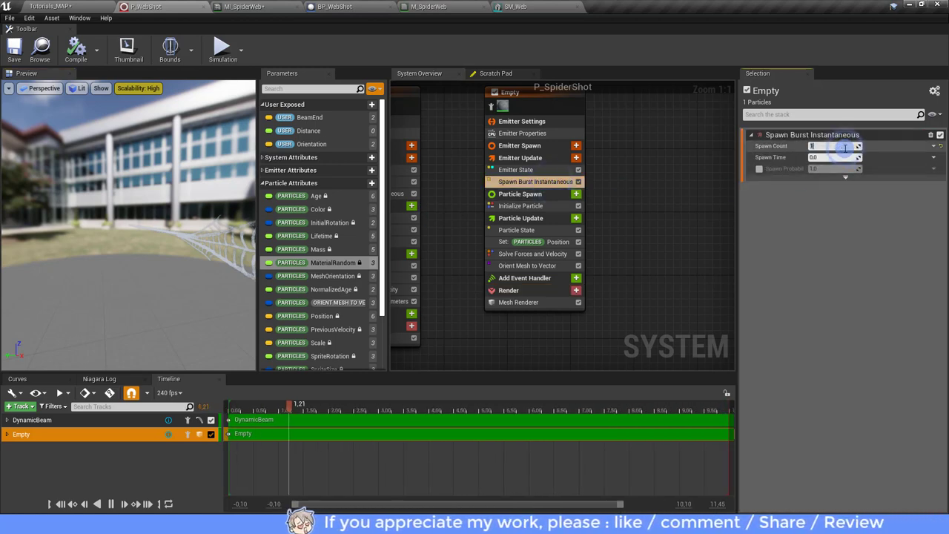
type("4")
key("Return")
right_click_drag(673, 236, 670, 204)
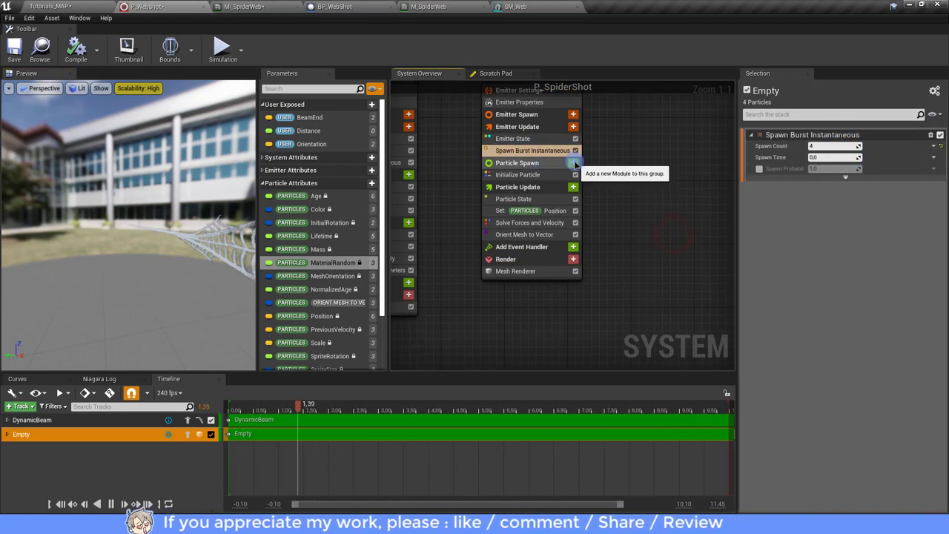
Step: Add an Initial Mesh Orientation module to the Empty emitter's particle spawn
left_click(573, 162)
type("INTIA")
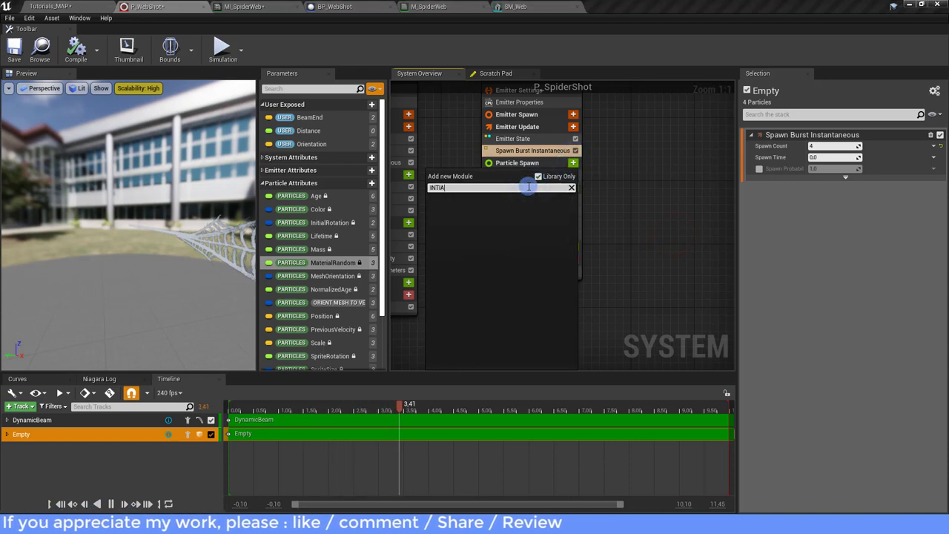
key("BackSpace")
key("BackSpace")
type("+")
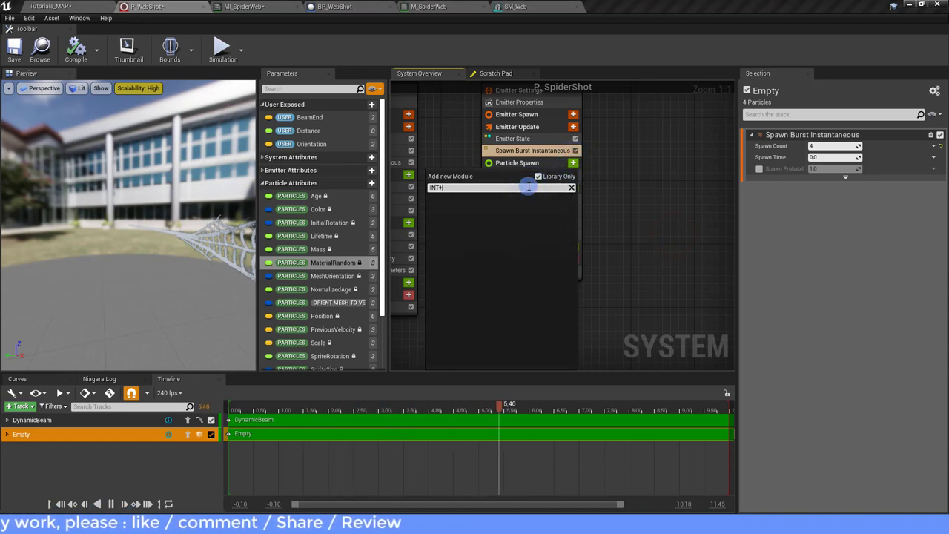
key("BackSpace")
key("BackSpace")
type("ITIA")
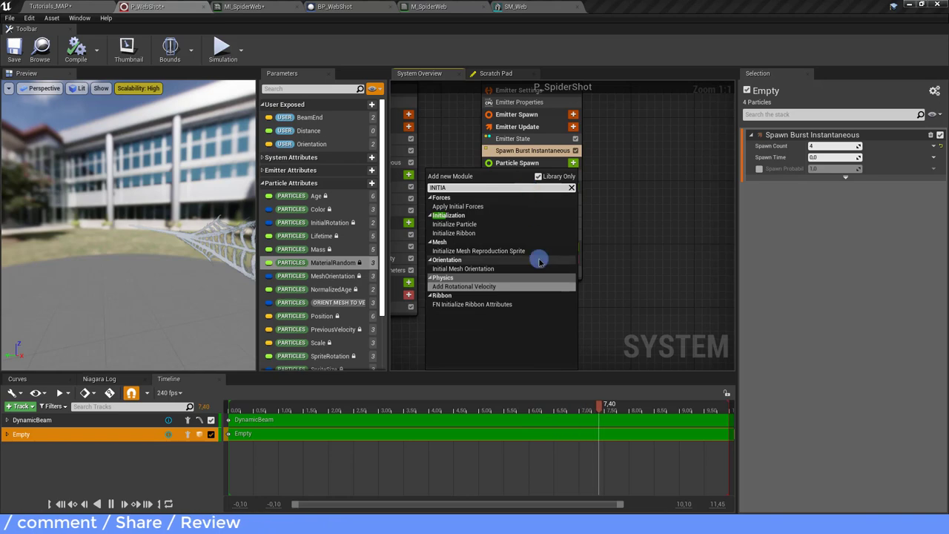
left_click(490, 269)
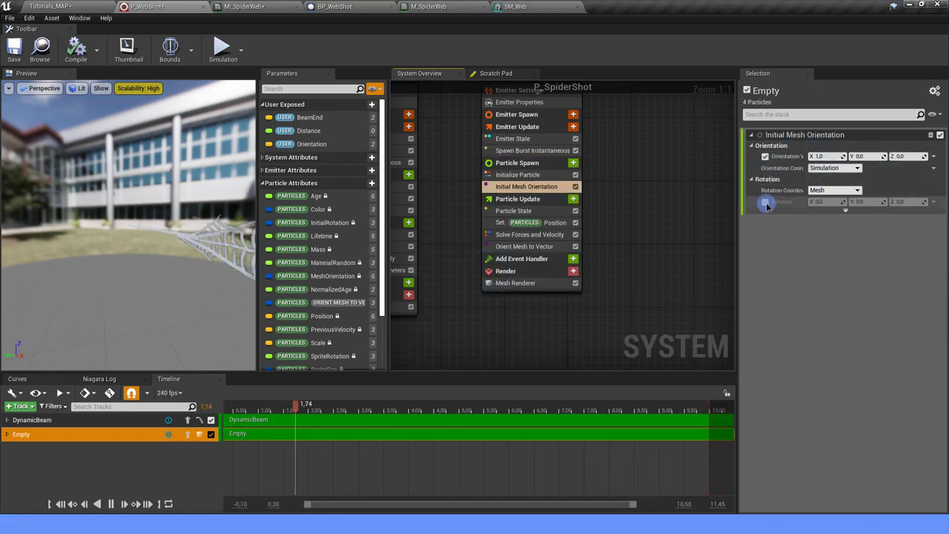
Step: Enable rotation as a Uniform Ranged Vector (Minimum X -1, Maximum Y 0) and save the system
left_click(765, 202)
left_click(933, 202)
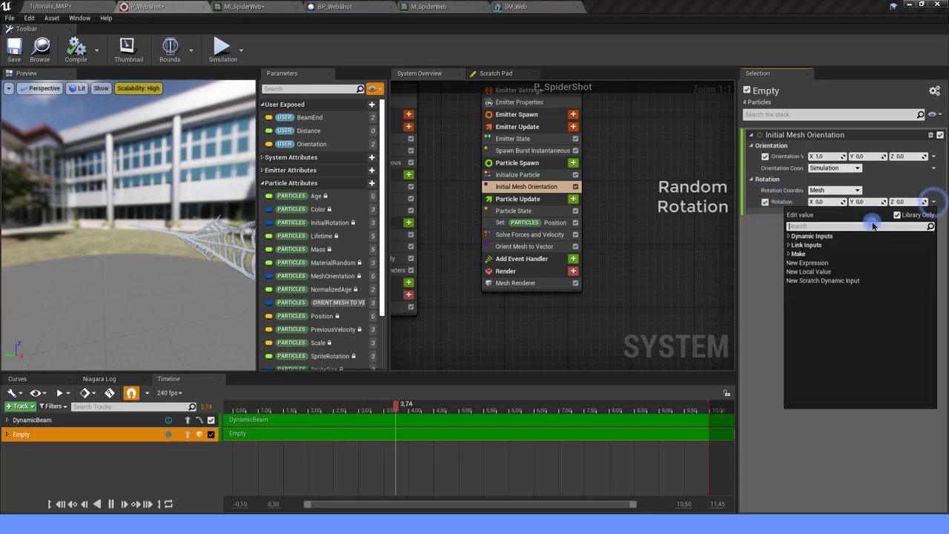
left_click(872, 226)
type("UNI")
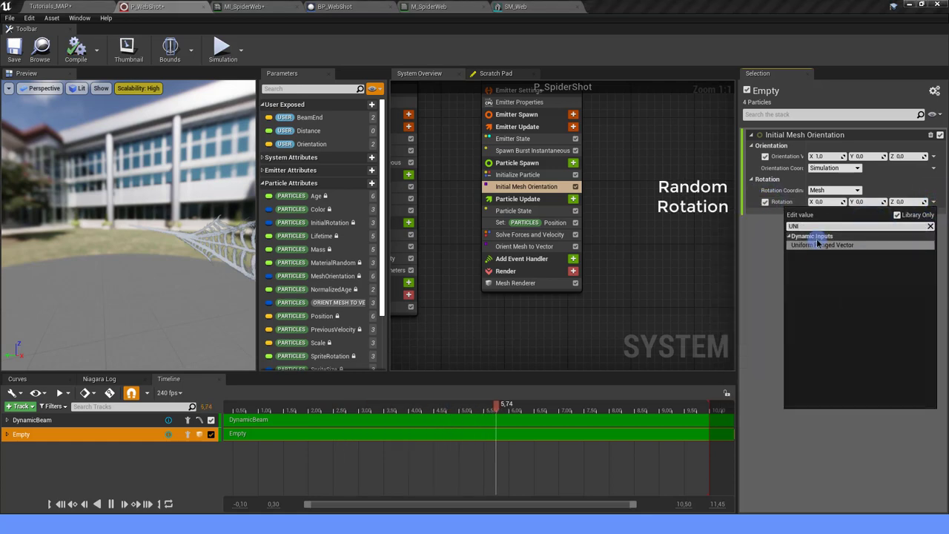
left_click(818, 244)
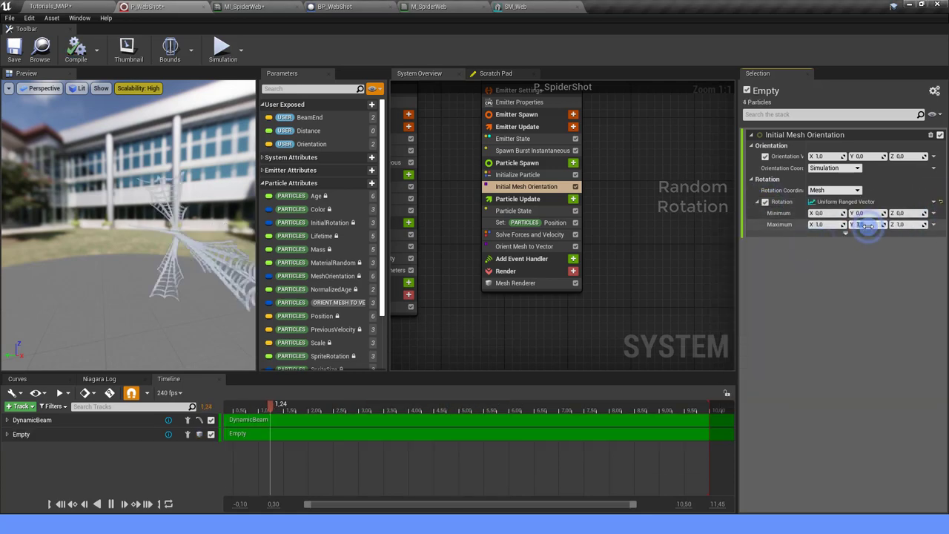
type("0")
left_click(865, 253)
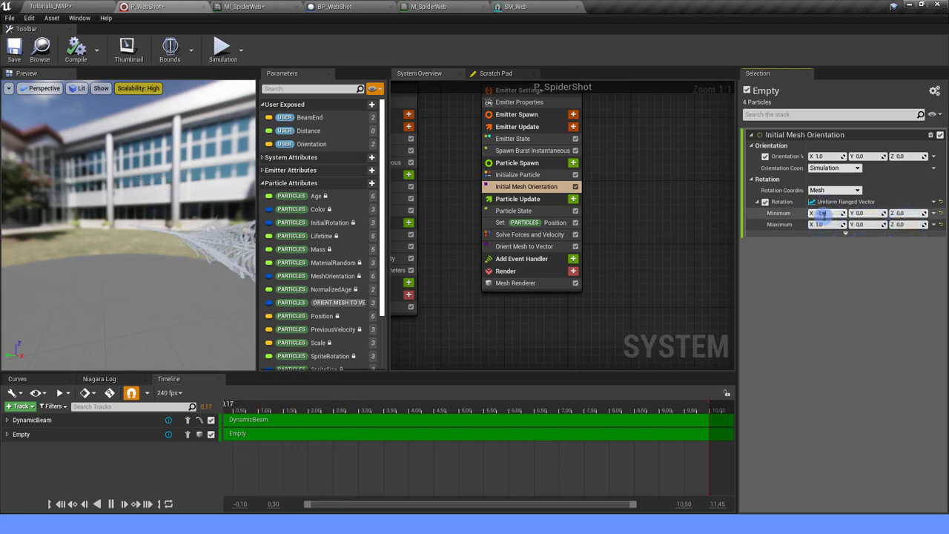
type("-1")
left_click(821, 190)
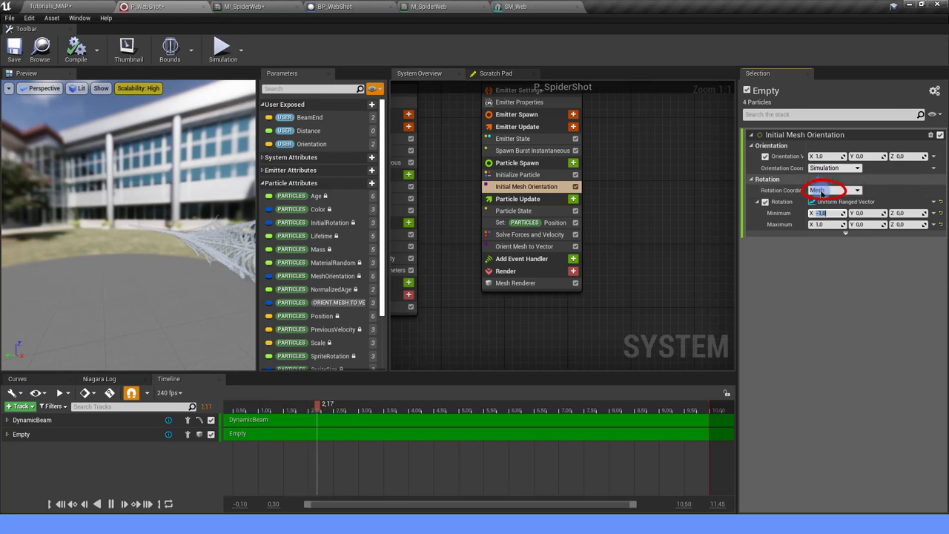
left_click(628, 198)
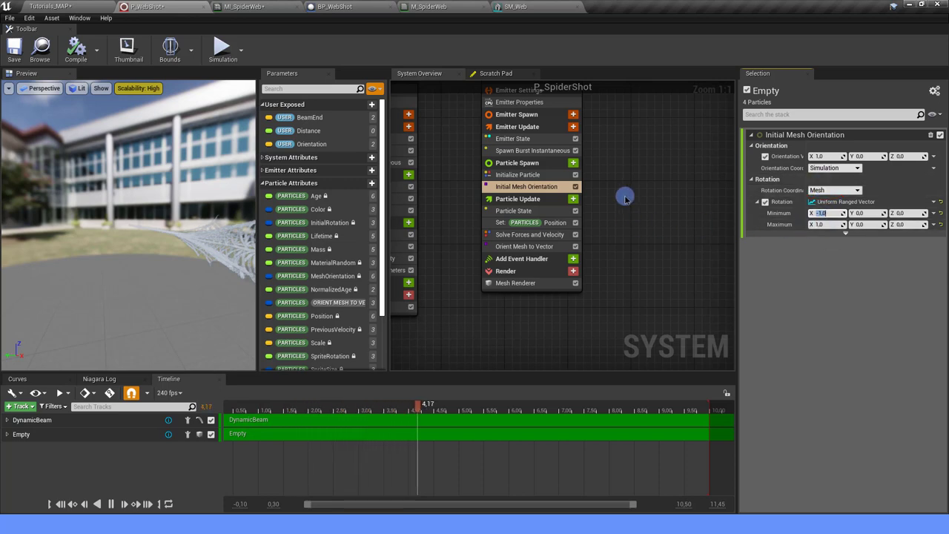
type("-1")
mouse_move(208, 212)
left_mouse_down()
mouse_move(195, 222)
mouse_move(205, 212)
mouse_move(179, 195)
left_mouse_up()
left_click(14, 49)
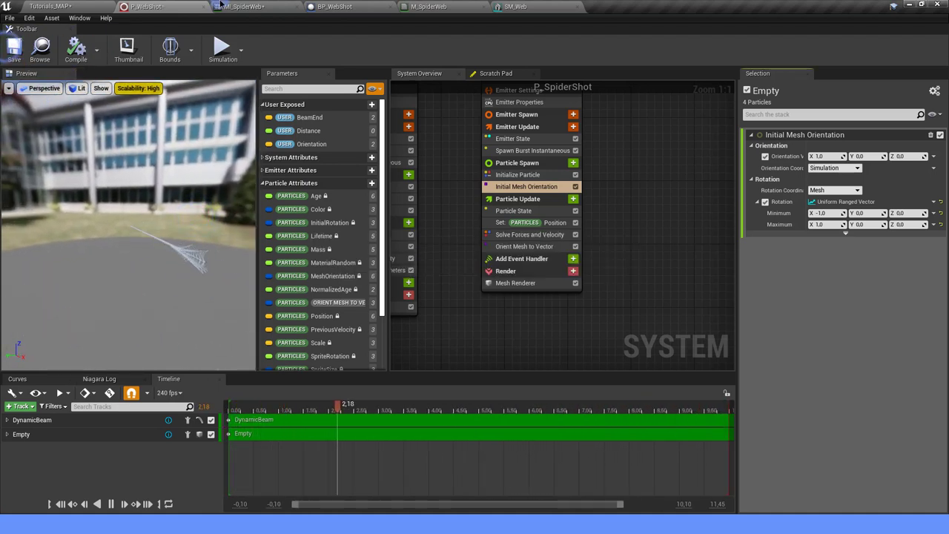
left_click(50, 5)
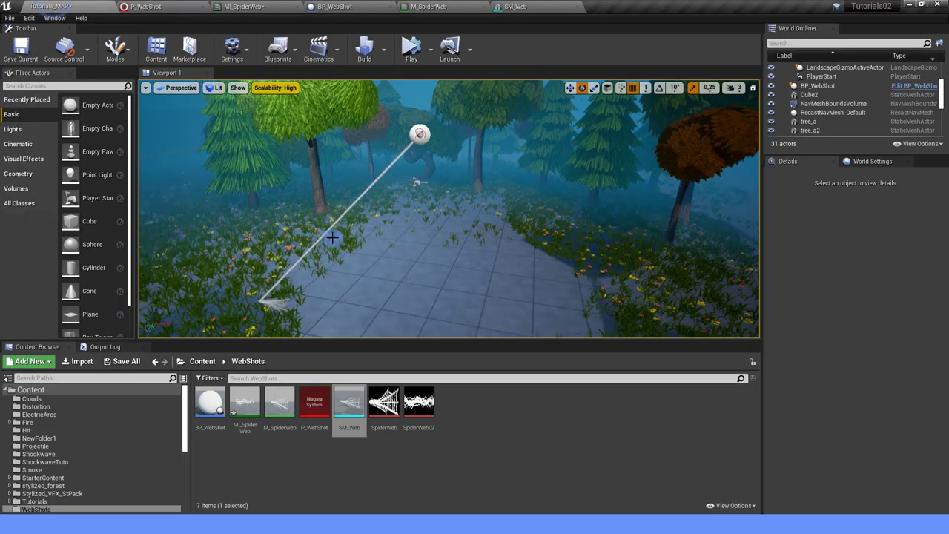
Step: Play the forest level twice, shooting a web each time, then return to BP_WebShot's graph
left_click(408, 48)
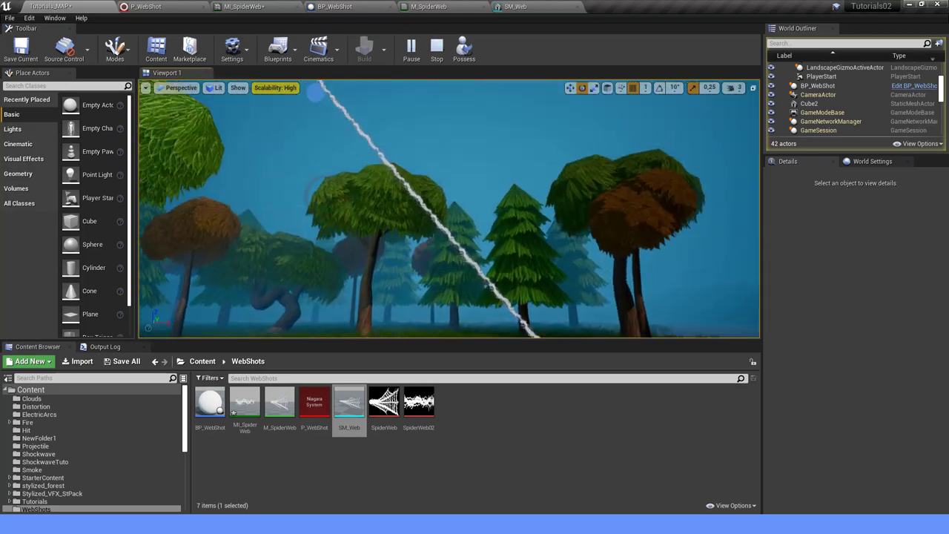
left_click(359, 201)
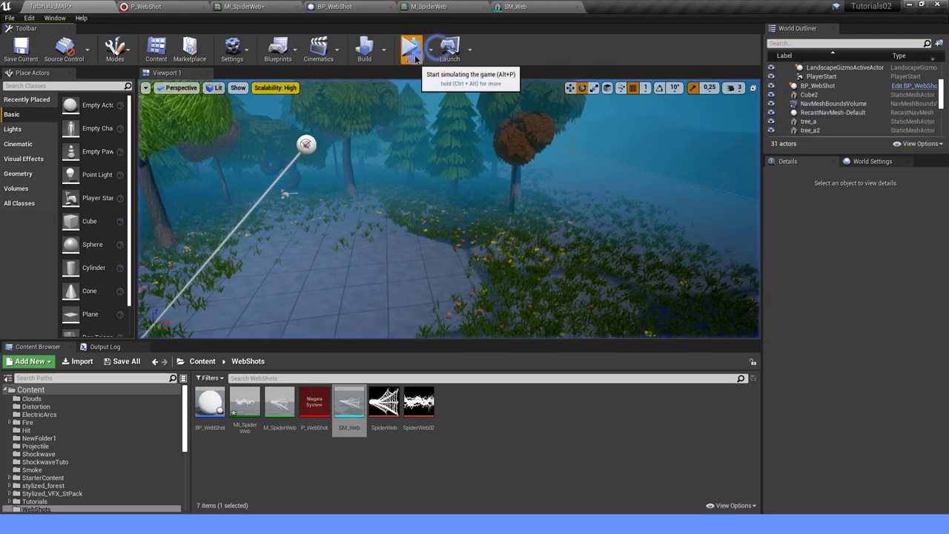
left_click(412, 53)
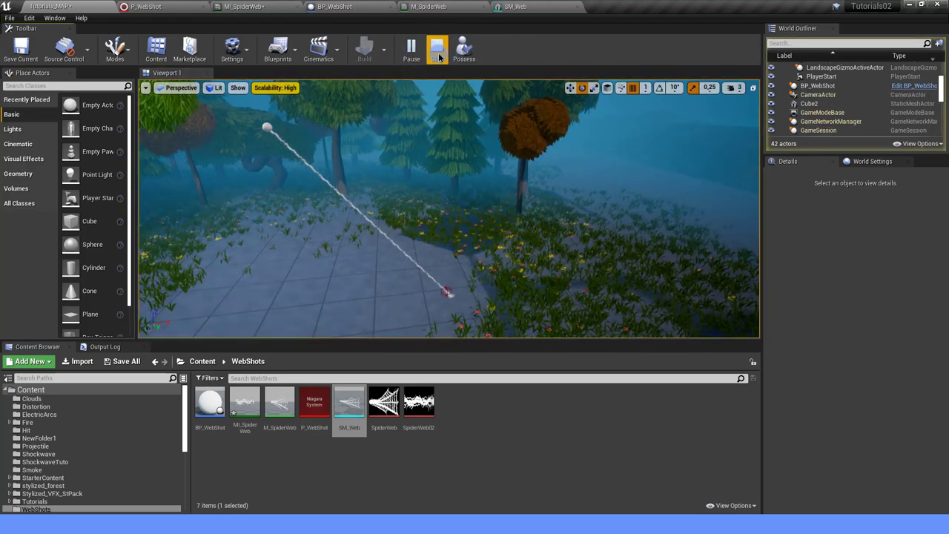
left_click(441, 53)
left_click(410, 49)
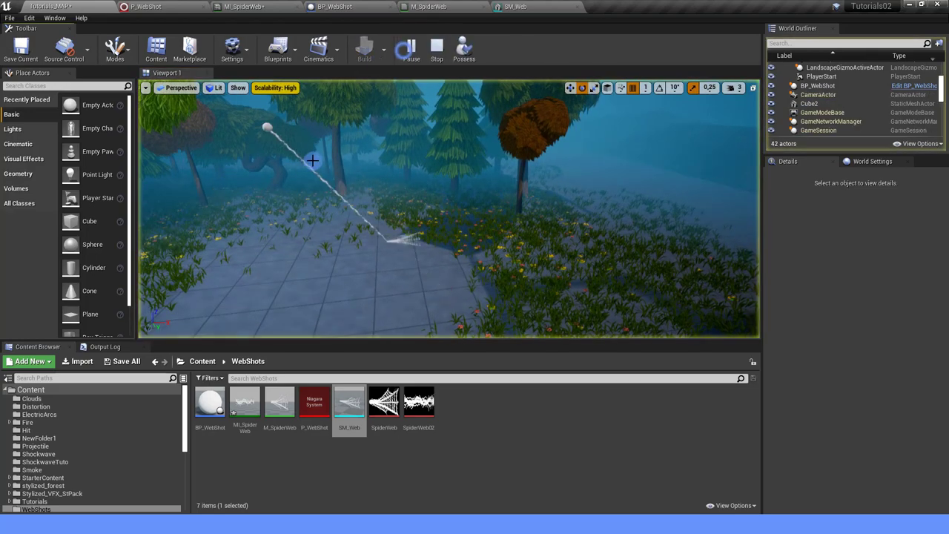
left_click(457, 296)
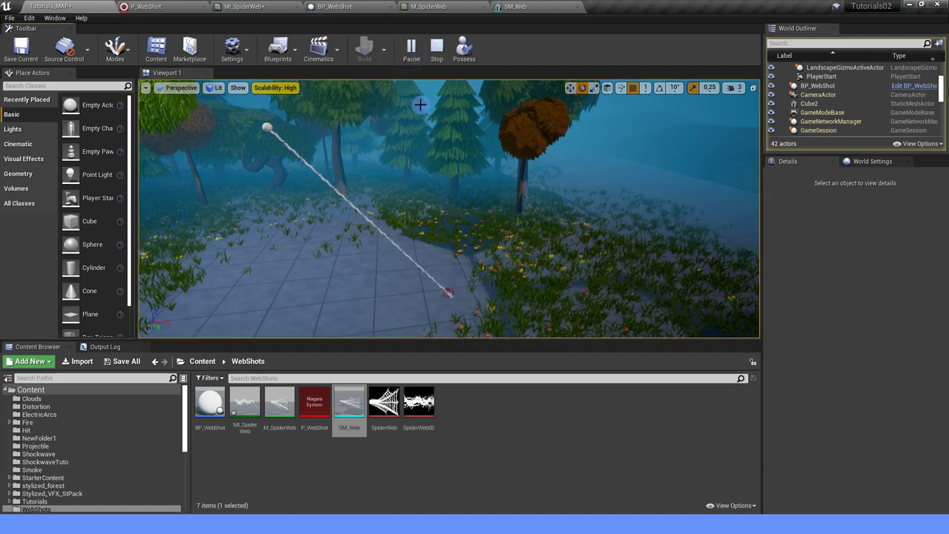
left_click(437, 47)
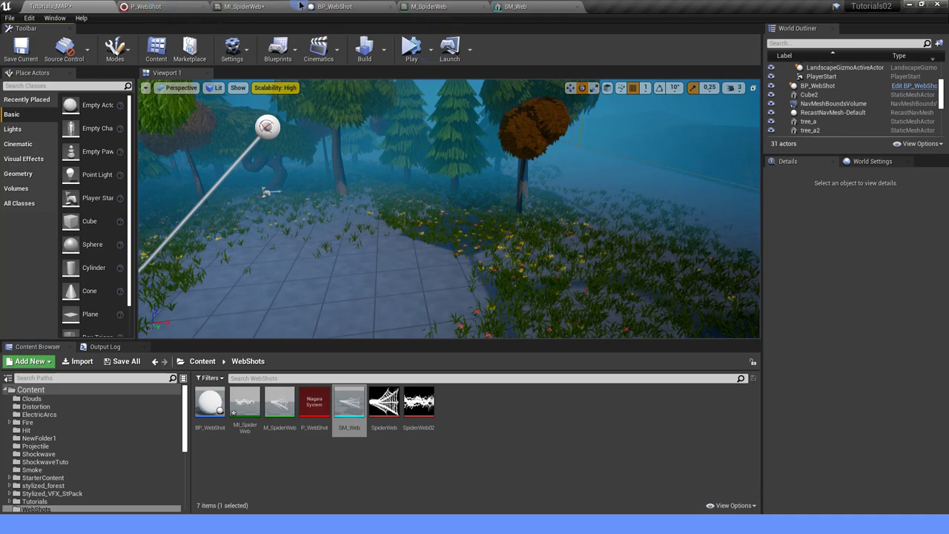
left_click(330, 6)
scroll(415, 148, "down", 4)
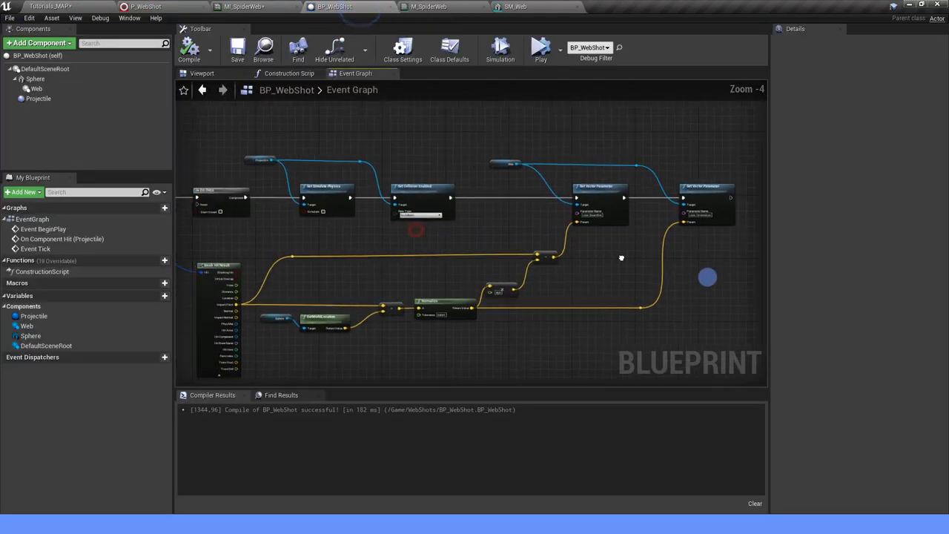
Step: Add a Timeline node named Hit after the Set Vector Parameter node
scroll(707, 277, "up", 2)
right_click_drag(707, 278, 363, 225)
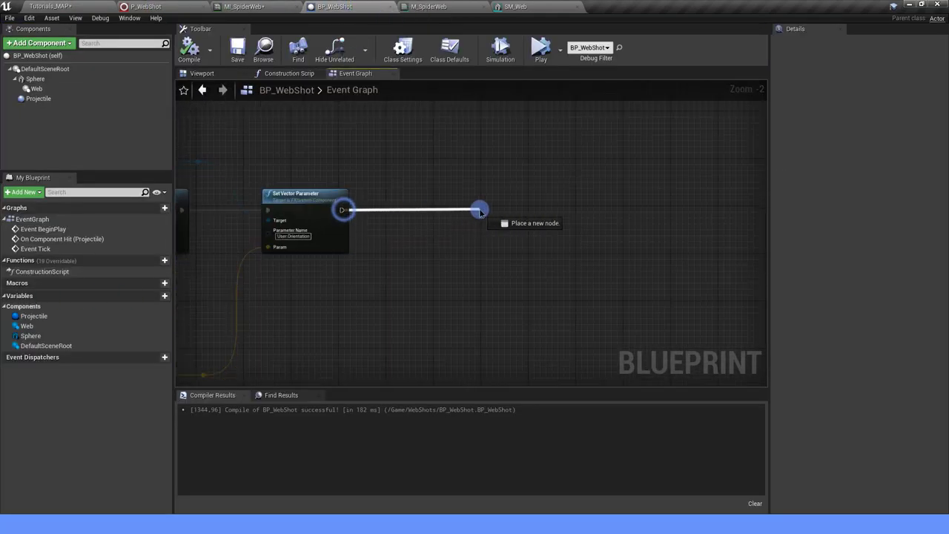
left_click_drag(343, 211, 478, 210)
type("TIME")
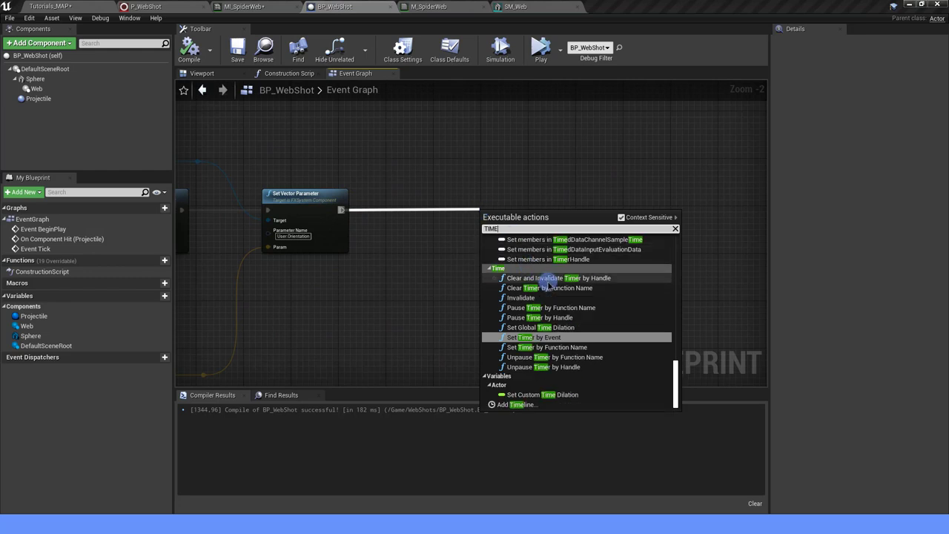
left_click(523, 404)
type("Hit")
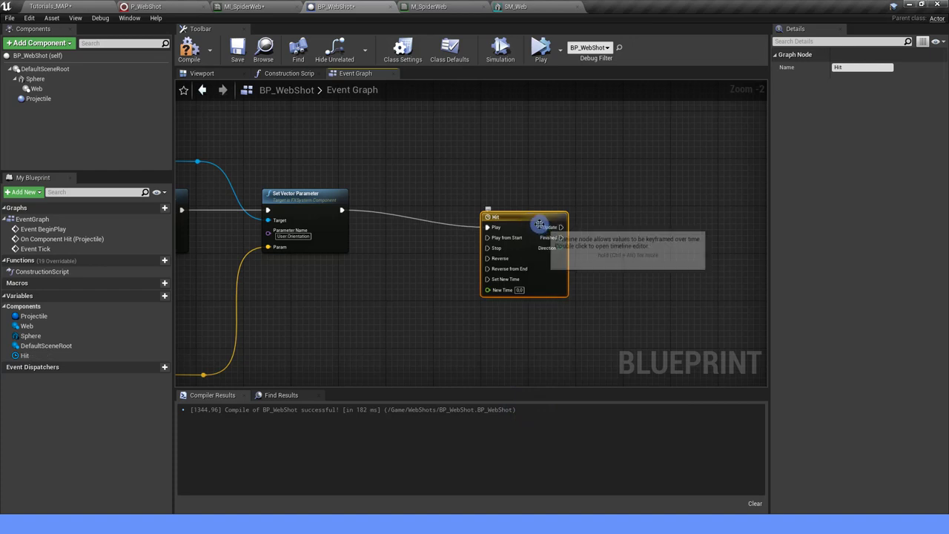
left_click_drag(529, 222, 540, 209)
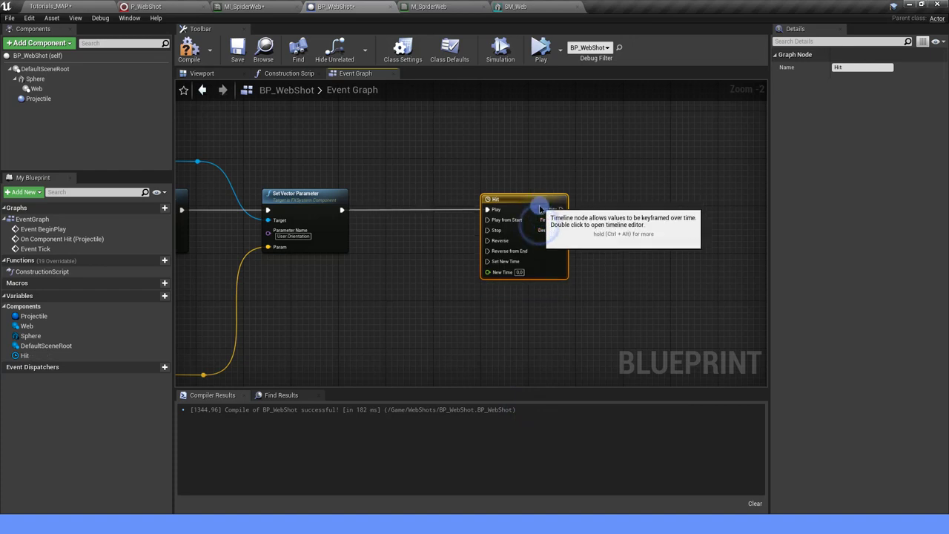
left_click(422, 235)
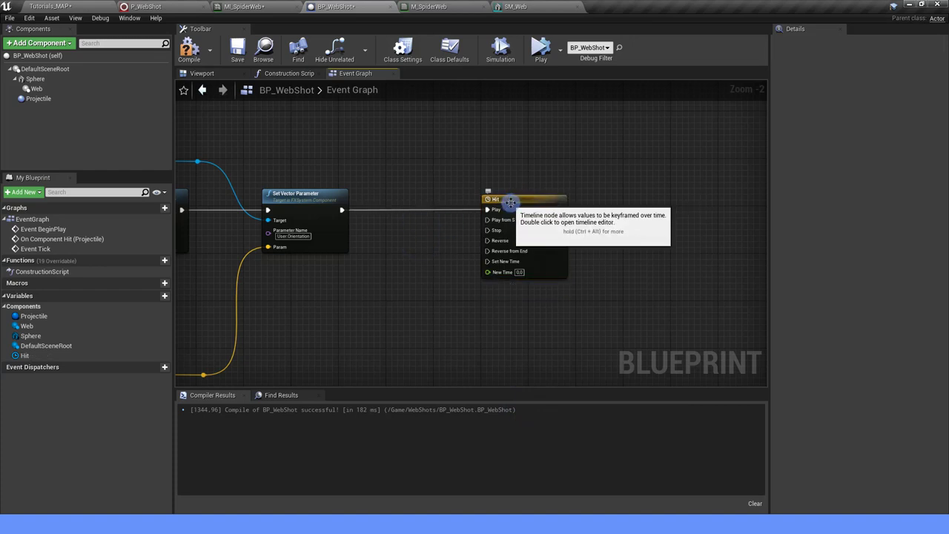
left_click_drag(510, 202, 539, 202)
Step: Move the Do Once node beside the On Component Hit event
scroll(456, 243, "down", 3)
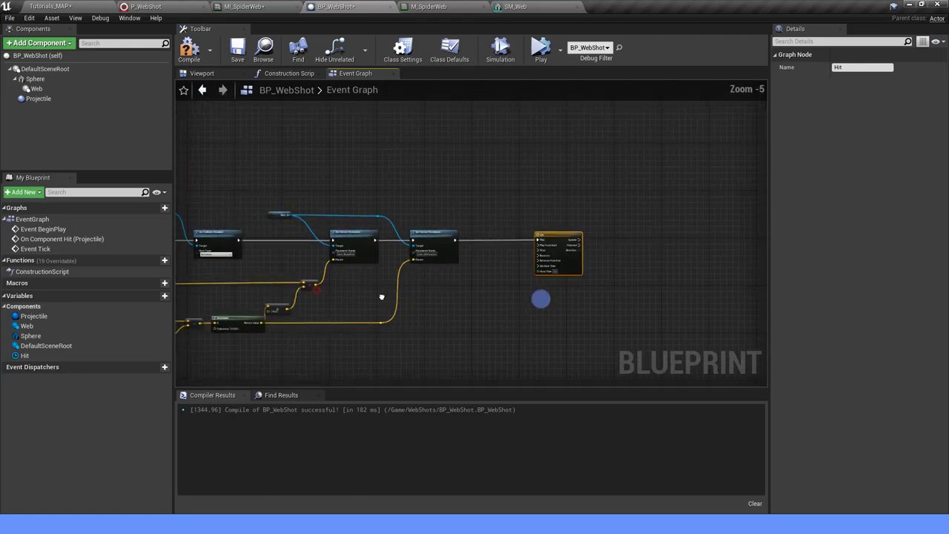
scroll(307, 241, "up", 1)
right_click_drag(299, 241, 368, 230)
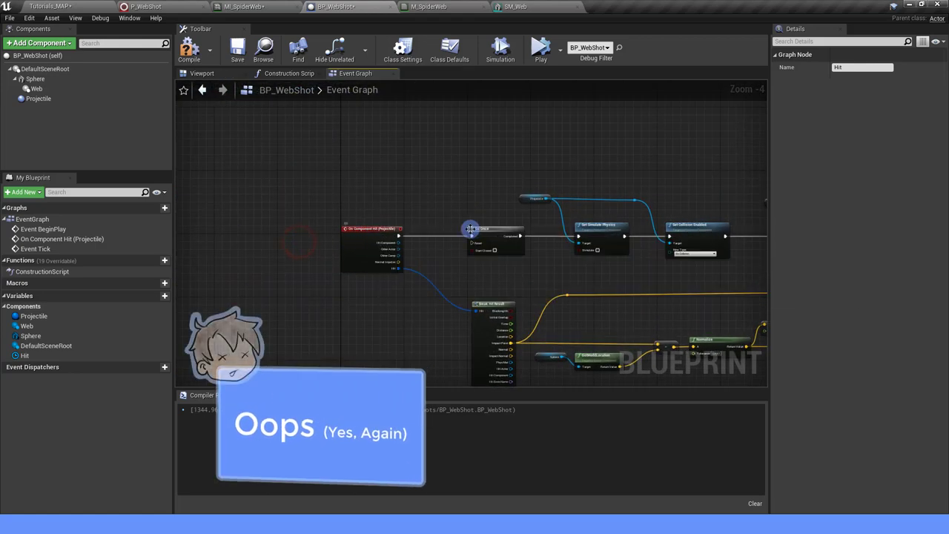
left_click_drag(495, 231, 447, 232)
scroll(490, 266, "up", 1)
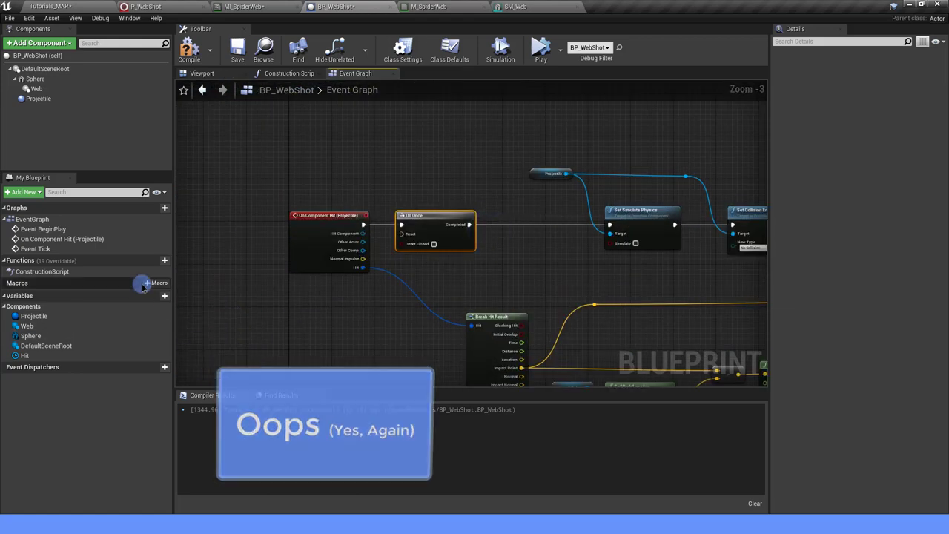
Step: Create a Boolean variable and place its SET node right after Do Once
left_click(164, 295)
type("WebHit")
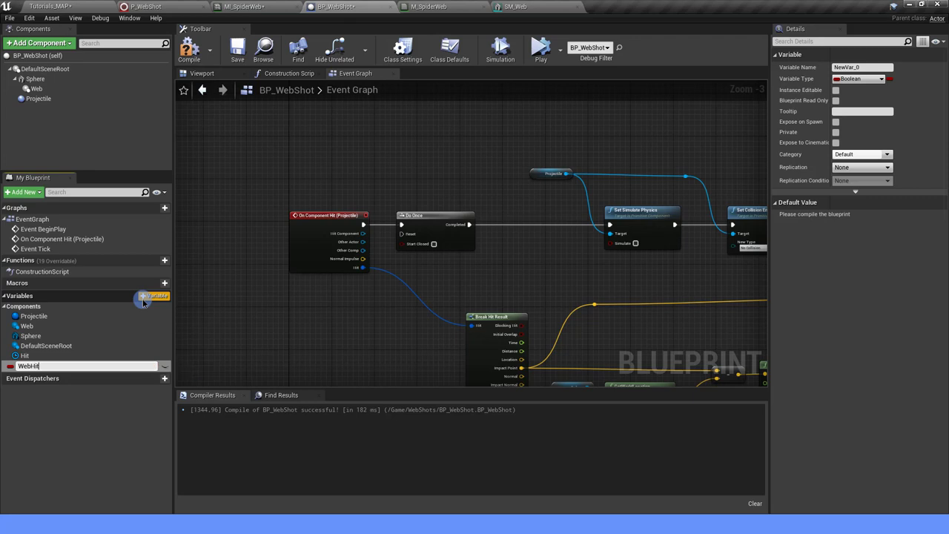
key("Return")
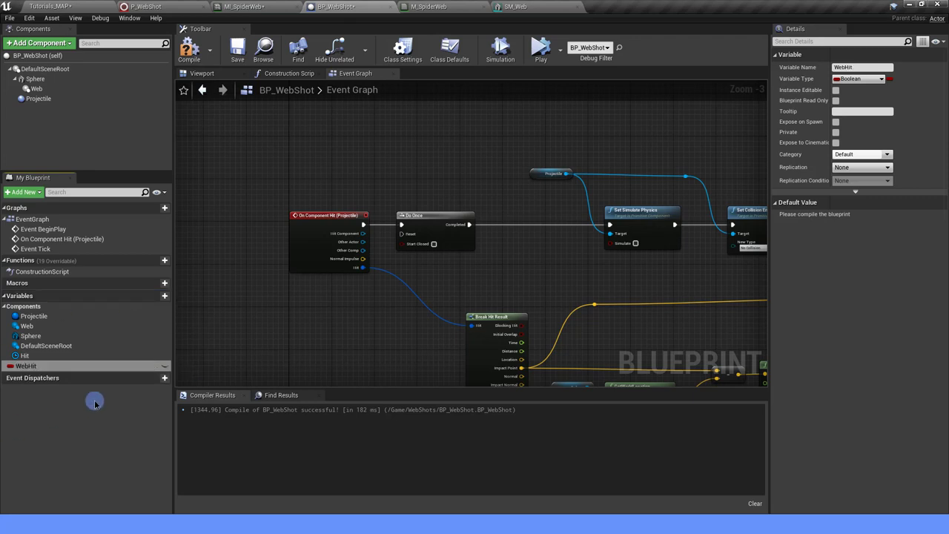
left_click_drag(46, 368, 468, 288)
left_click_drag(469, 229, 474, 226, "alt")
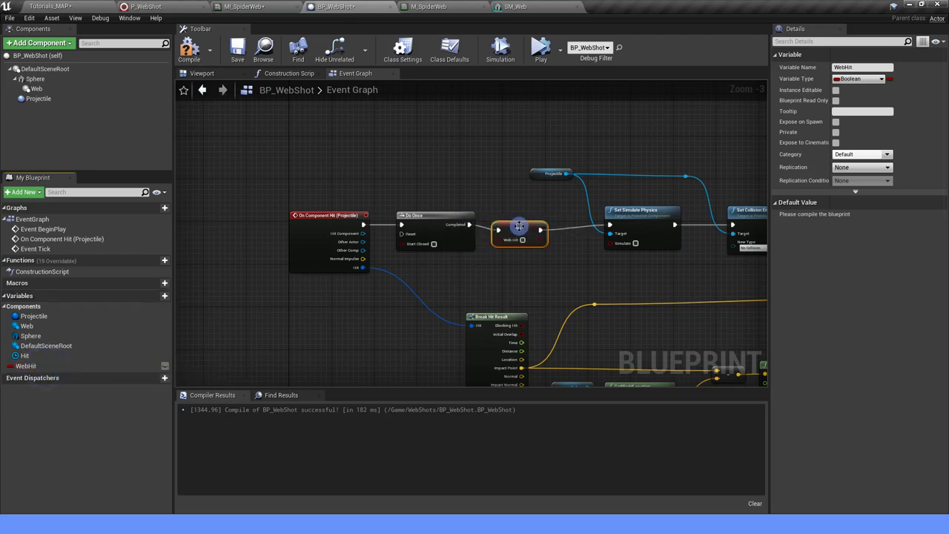
scroll(522, 255, "up", 2)
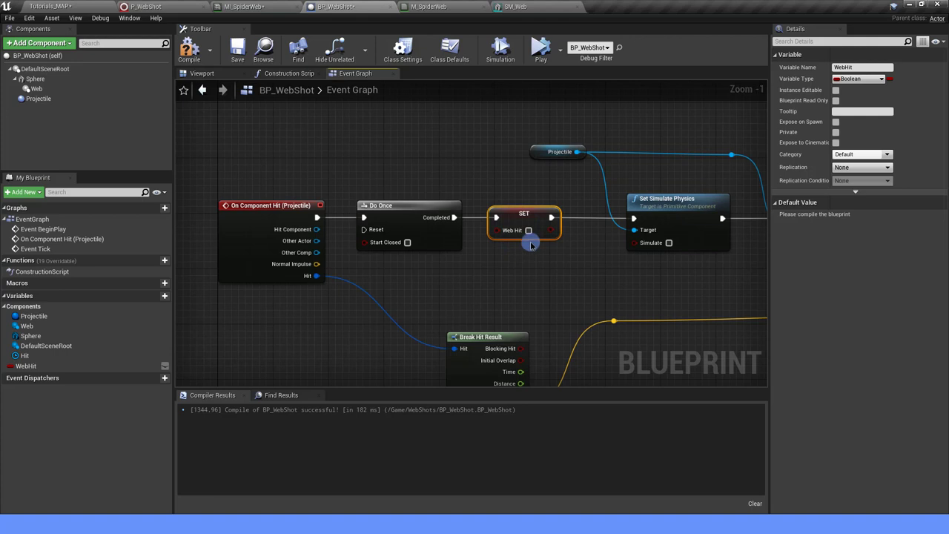
Step: Rename the Boolean variable to ProjectileHit and check the SET ProjectileHit node
left_click(33, 368)
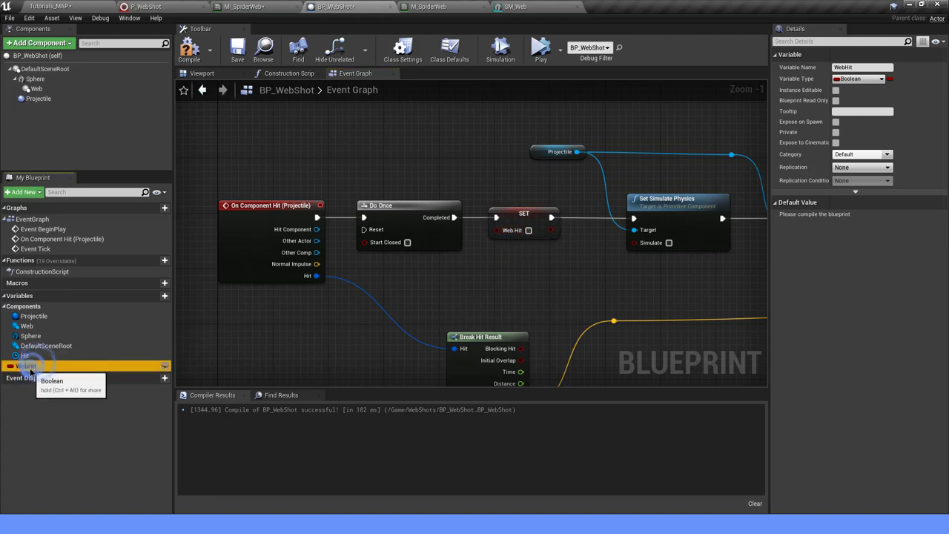
left_click(31, 365)
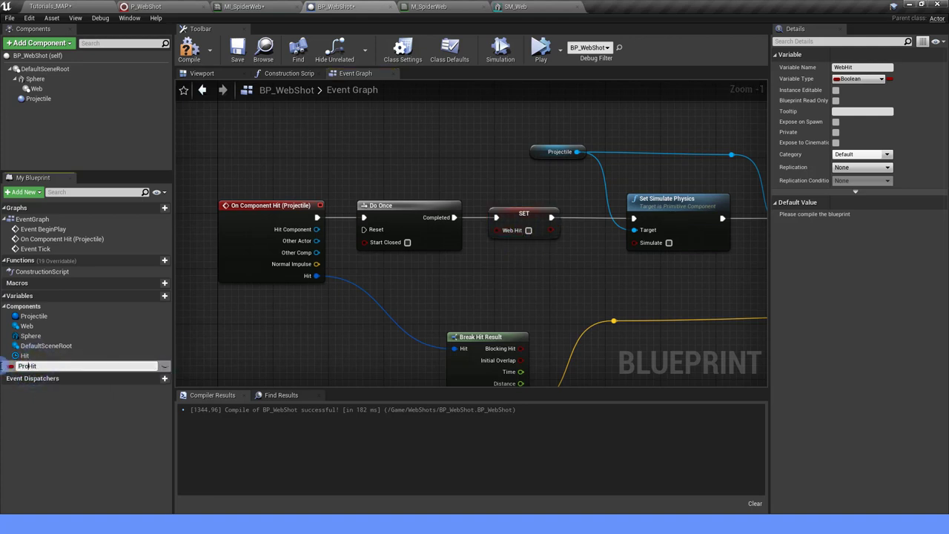
type("jectile")
left_click(470, 321)
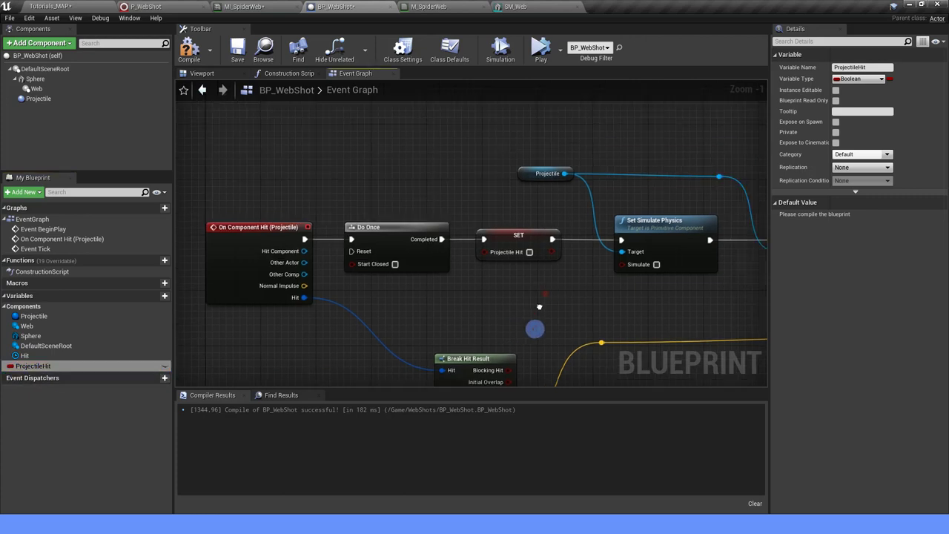
right_click_drag(549, 282, 541, 351)
left_click(528, 305)
scroll(502, 248, "down", 3)
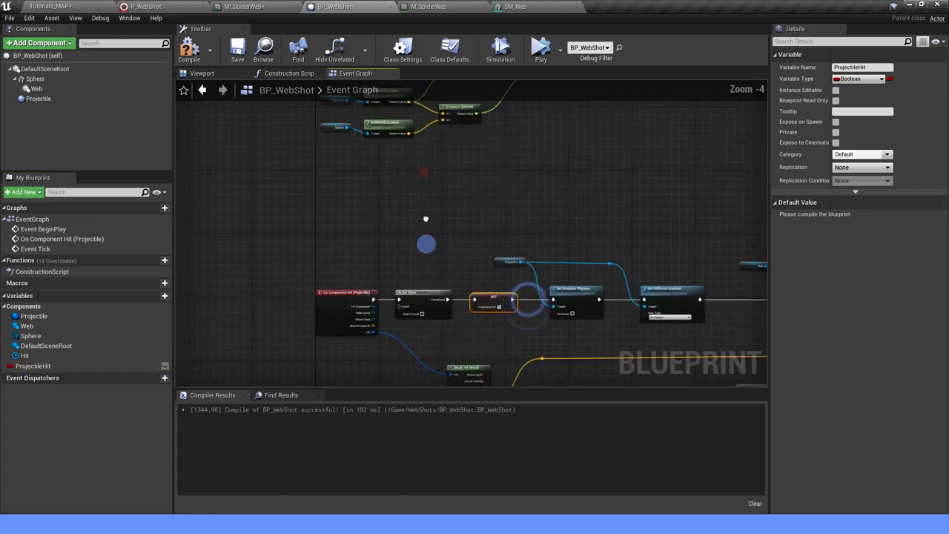
right_click_drag(484, 136, 533, 224)
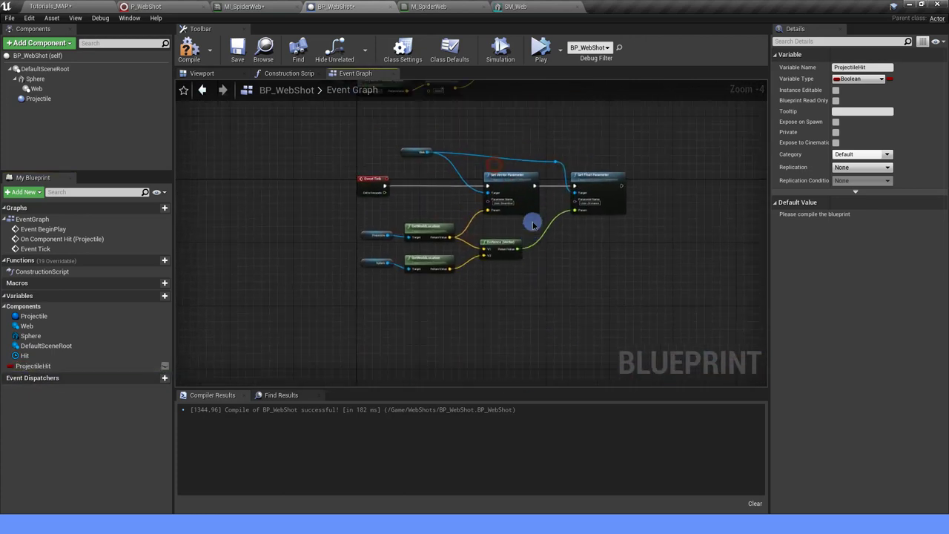
Step: Add a Branch node after Event Tick
scroll(361, 148, "up", 1)
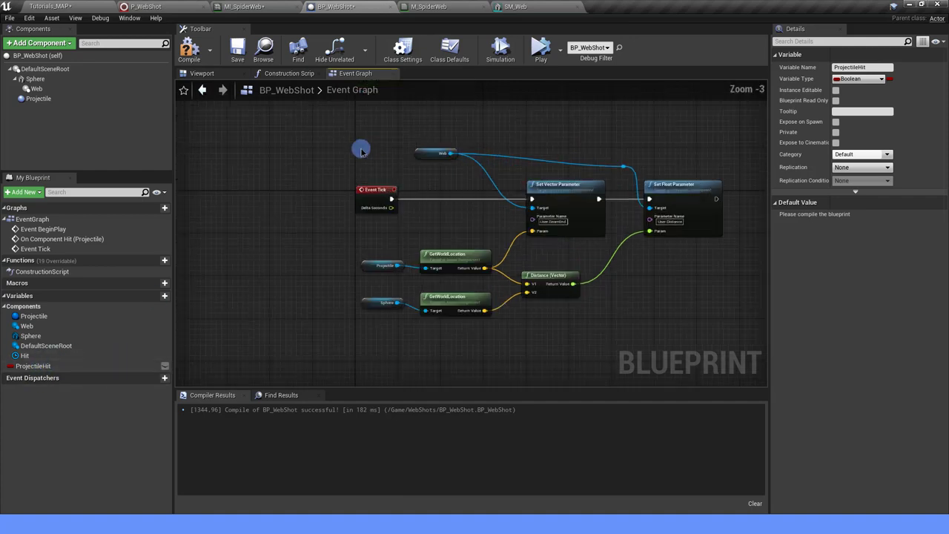
scroll(364, 206, "up", 1)
left_click(313, 208)
left_click_drag(329, 205, 440, 207)
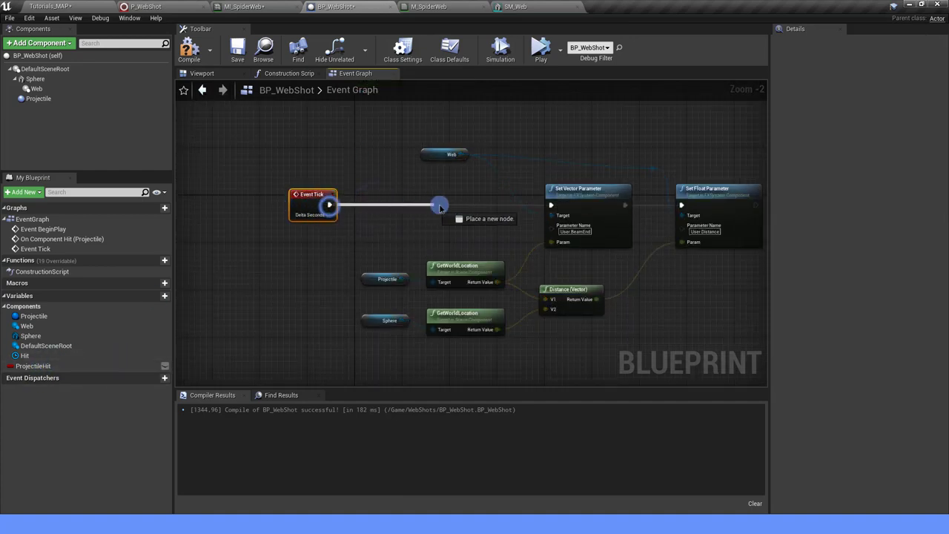
type("bran")
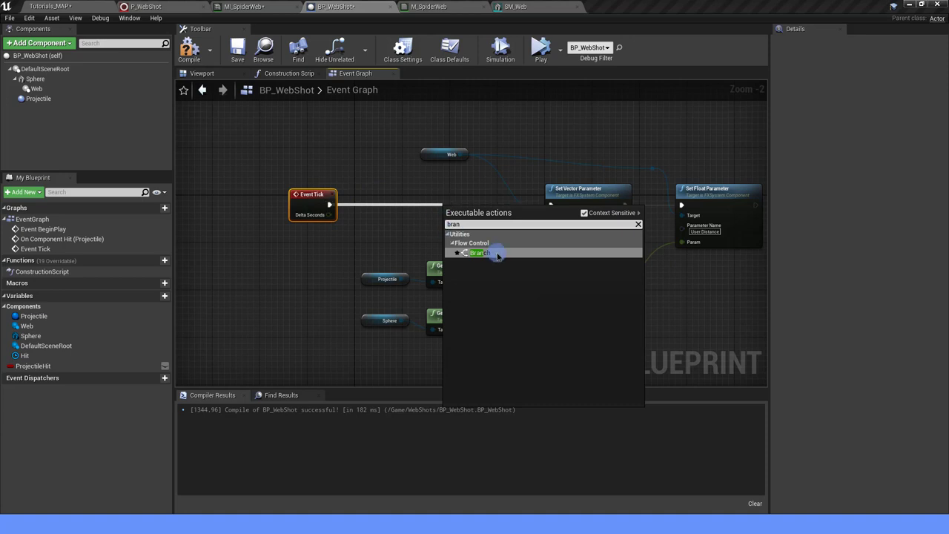
left_click(497, 255)
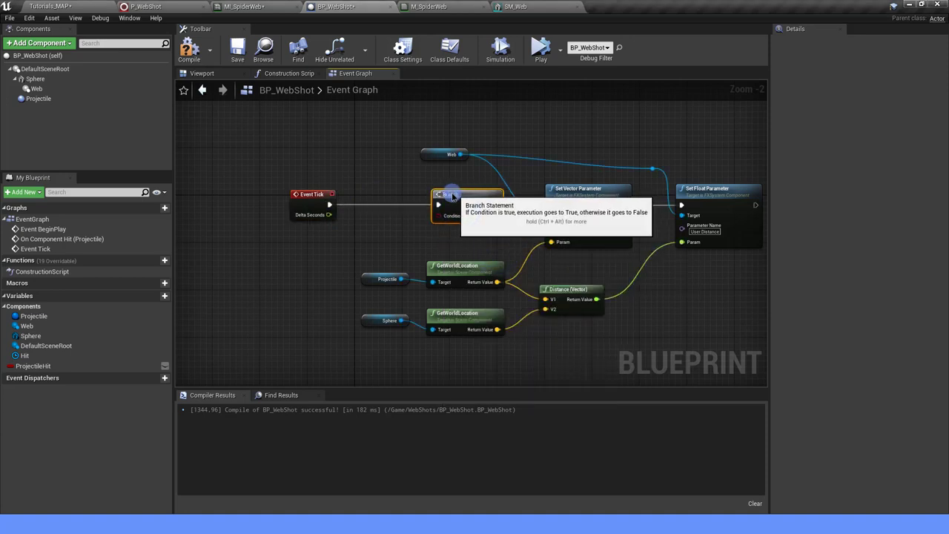
Step: Feed ProjectileHit through a NOT node into the Branch's Condition
mouse_move(32, 365)
left_mouse_down()
mouse_move(265, 233)
mouse_move(340, 241)
left_mouse_up()
left_click(293, 238)
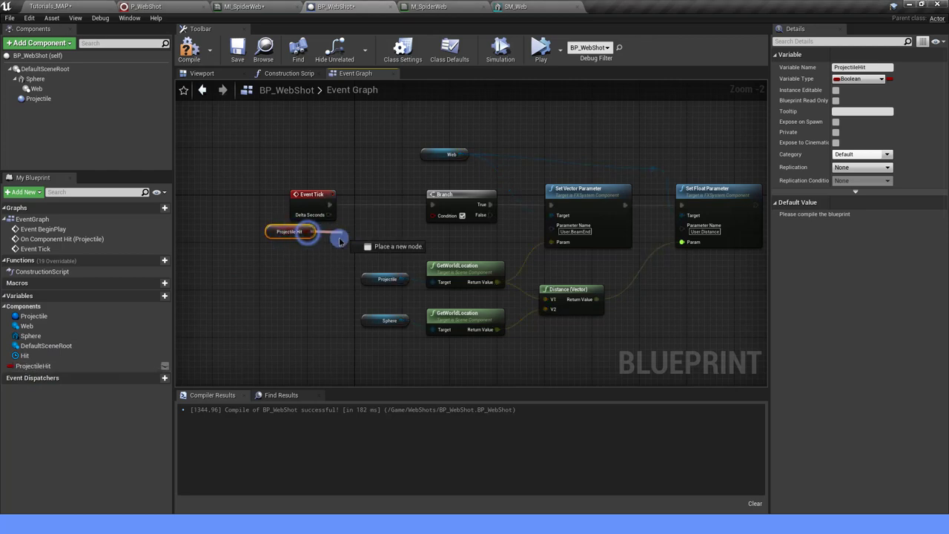
type("non")
key("BackSpace")
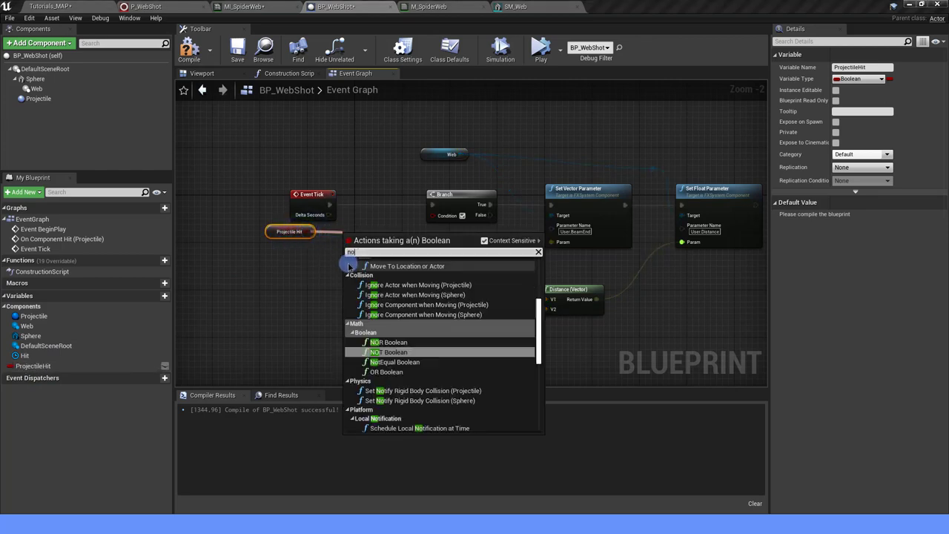
left_click(389, 348)
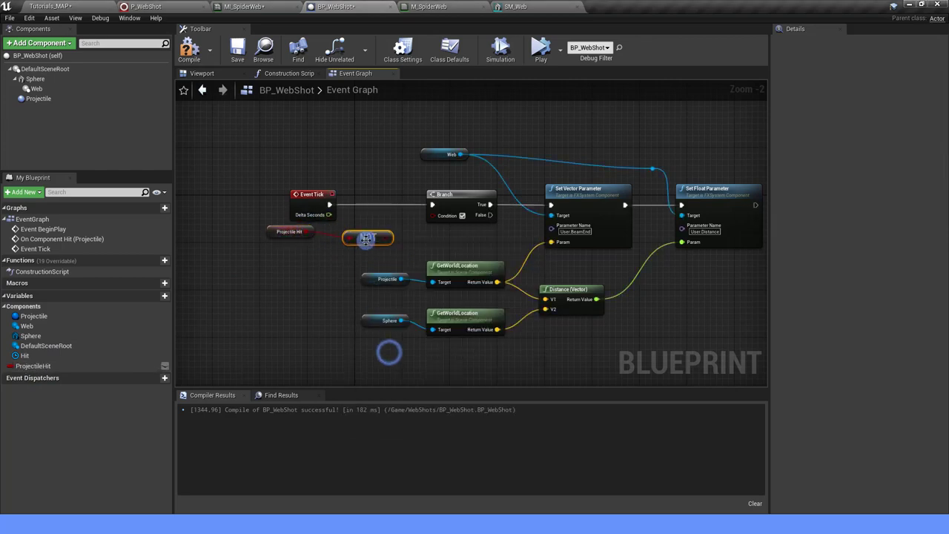
left_click_drag(367, 239, 433, 215)
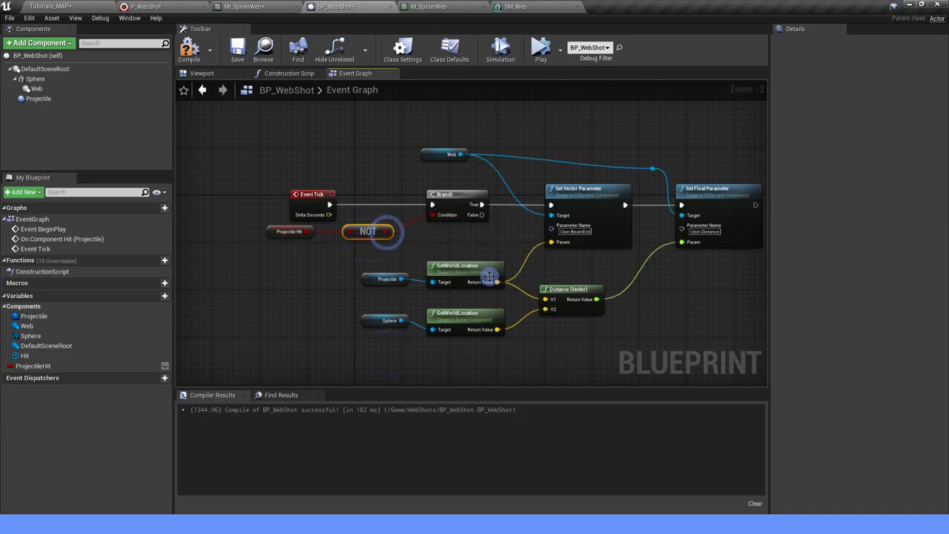
Step: Save BP_WebShot, test-play the level, then return to the Hit timeline in the graph
scroll(489, 275, "down", 2)
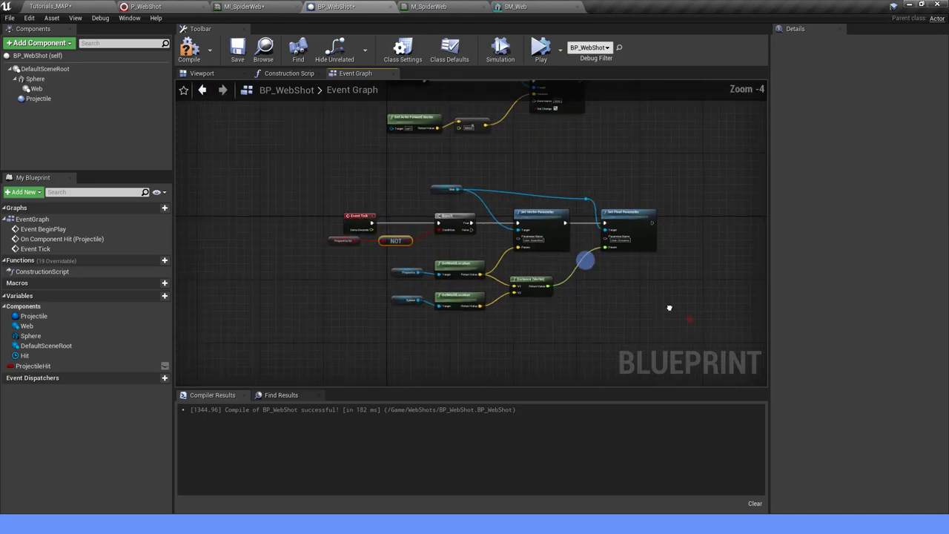
left_click(237, 49)
left_click(402, 45)
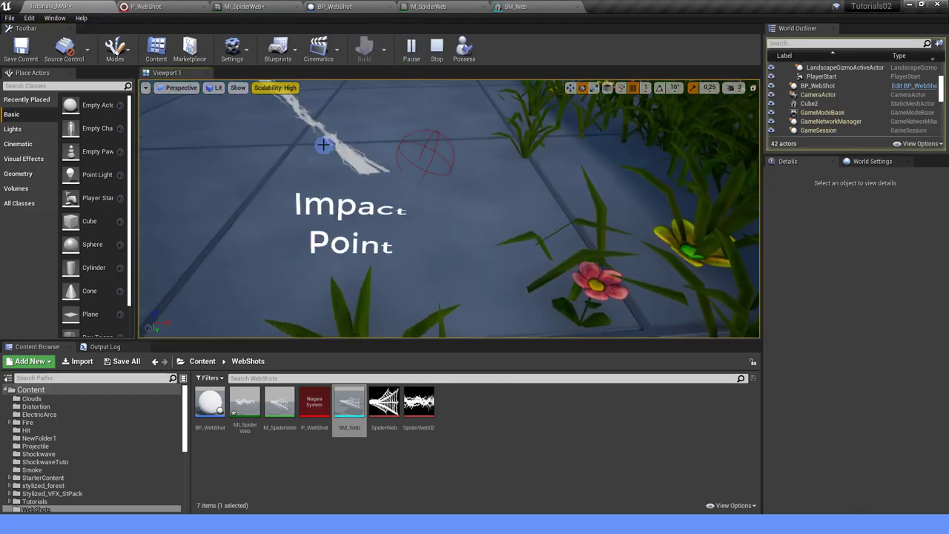
left_click(435, 46)
left_click(354, 5)
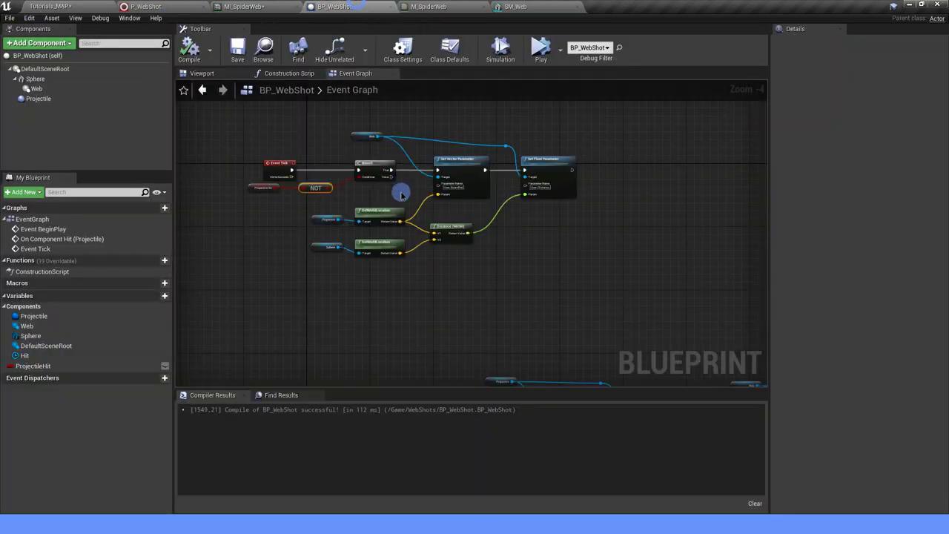
scroll(553, 254, "down", 6)
right_click_drag(553, 254, 240, 212)
scroll(410, 273, "up", 3)
scroll(410, 274, "up", 2)
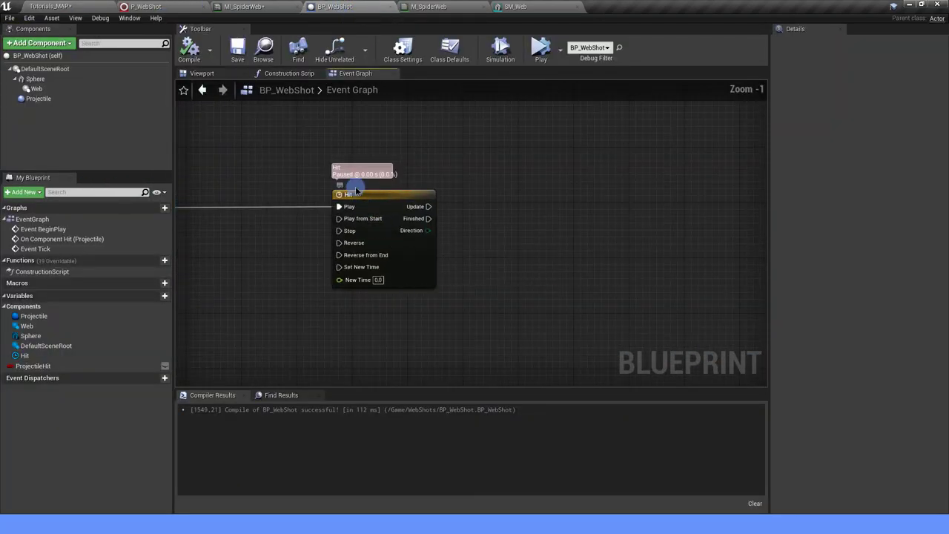
Step: Add a float track named Hit to the Hit timeline with a starting key at value 1
double_click(374, 198)
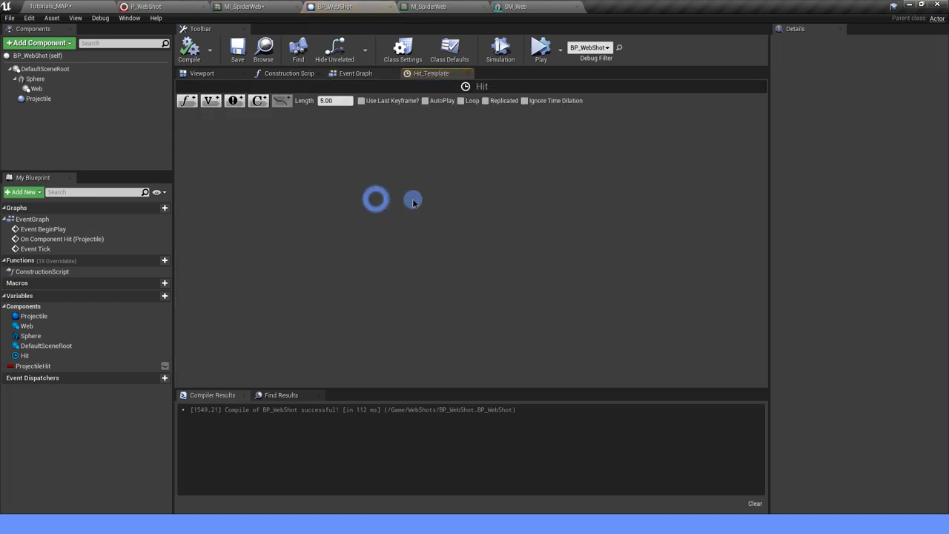
left_click(185, 101)
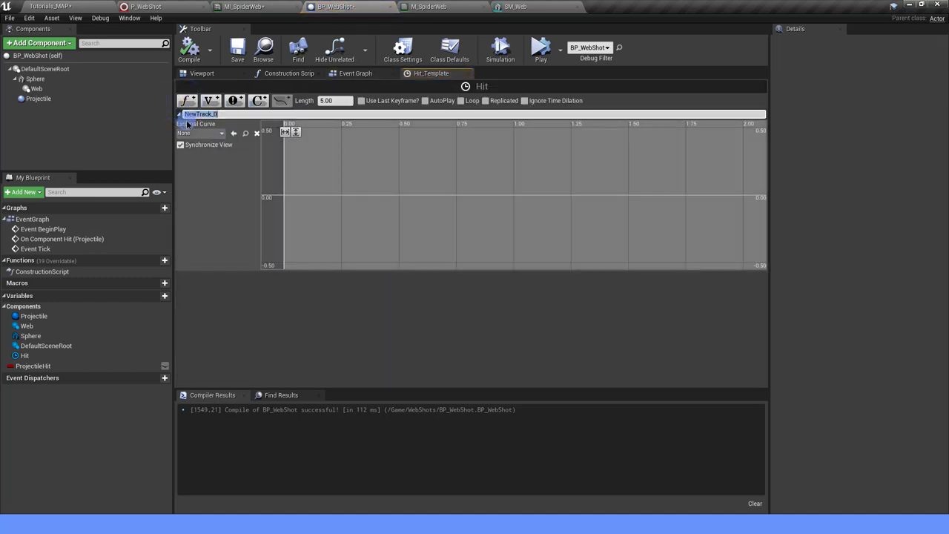
key("Return")
scroll(347, 172, "down", 2)
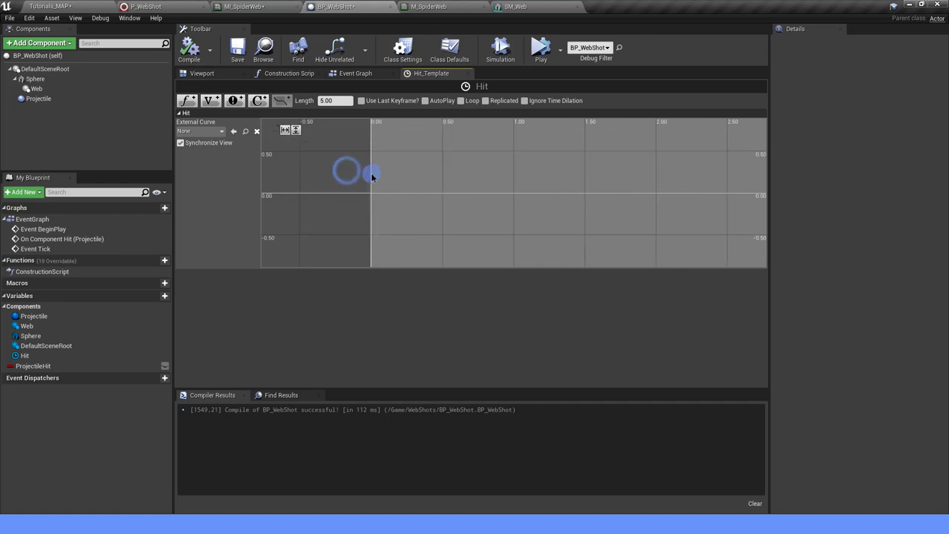
right_click(386, 158)
left_click(406, 167)
type("1")
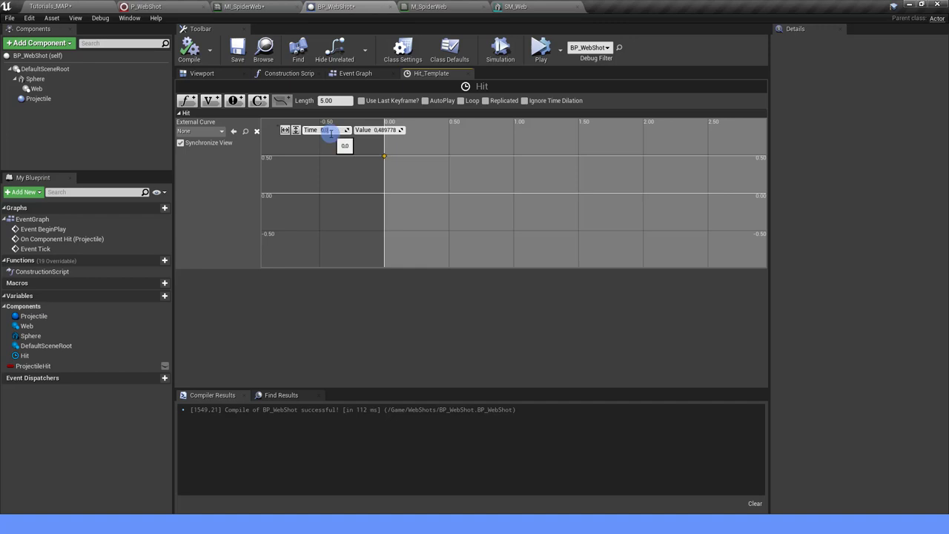
Step: Add a second key at value 0 and set the timeline length to 0.40
right_click(445, 180)
left_click(482, 192)
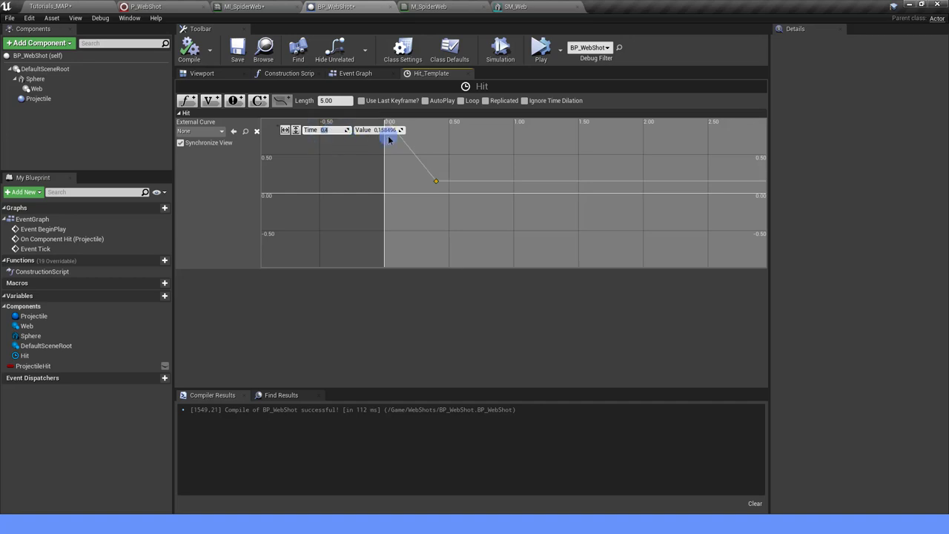
key("Return")
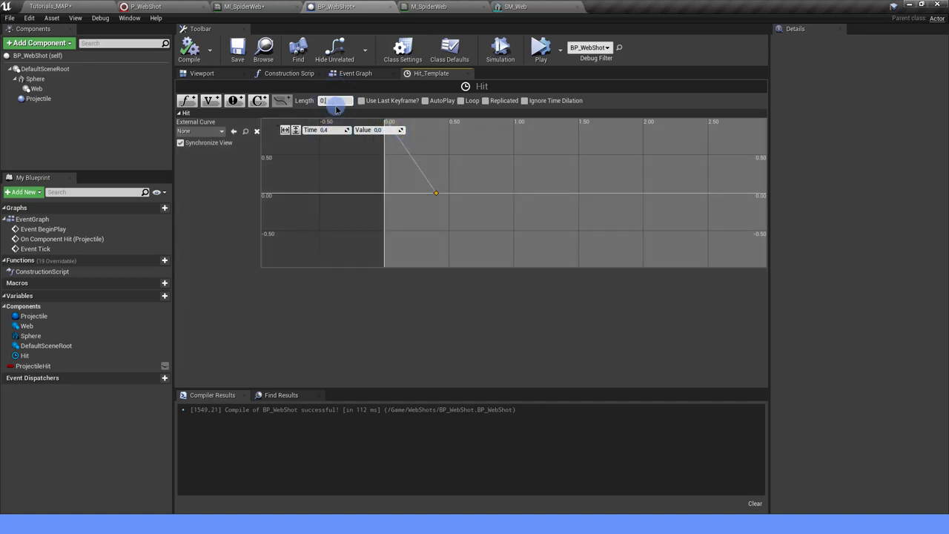
type(".4")
key("Return")
Step: Reshape the curve tangents into a steep dip with a slight rebound, then compile and save
right_click_drag(401, 161, 423, 186)
scroll(424, 187, "down", 2)
left_click_drag(434, 155, 531, 247)
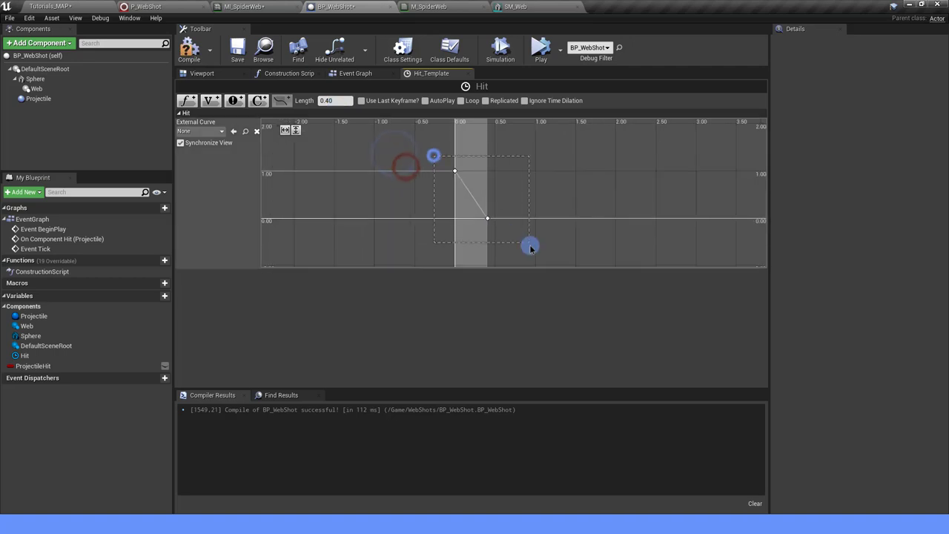
right_click(487, 219)
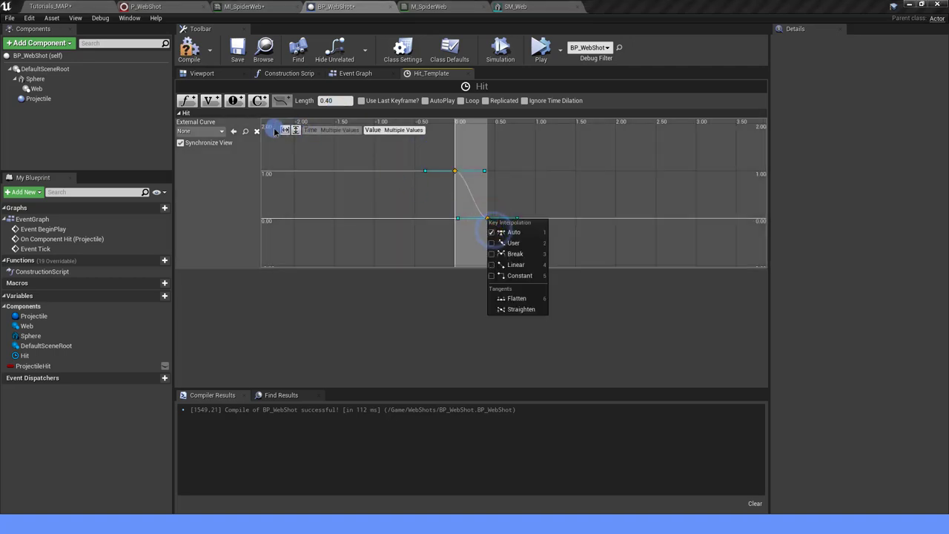
left_click(284, 130)
left_click(298, 130)
scroll(381, 182, "down", 2)
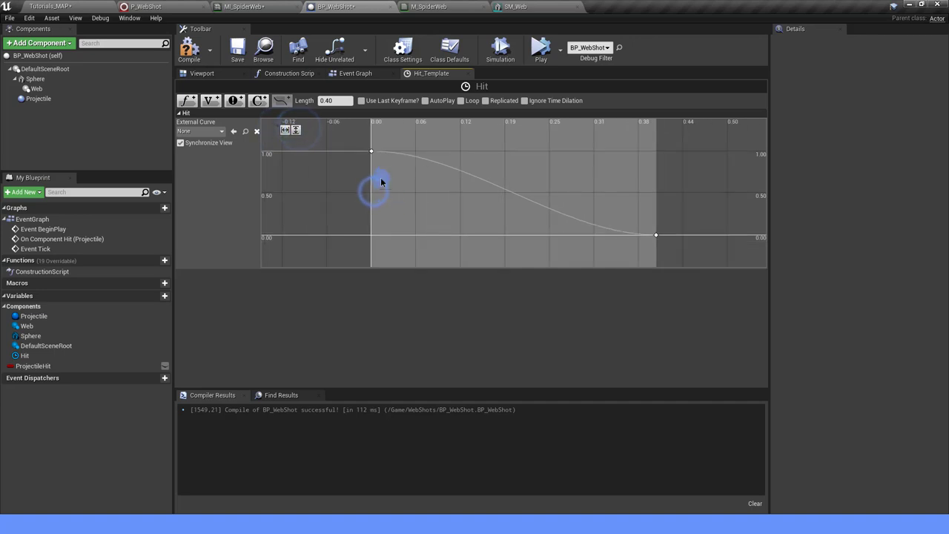
left_click(372, 152)
scroll(408, 171, "down", 1)
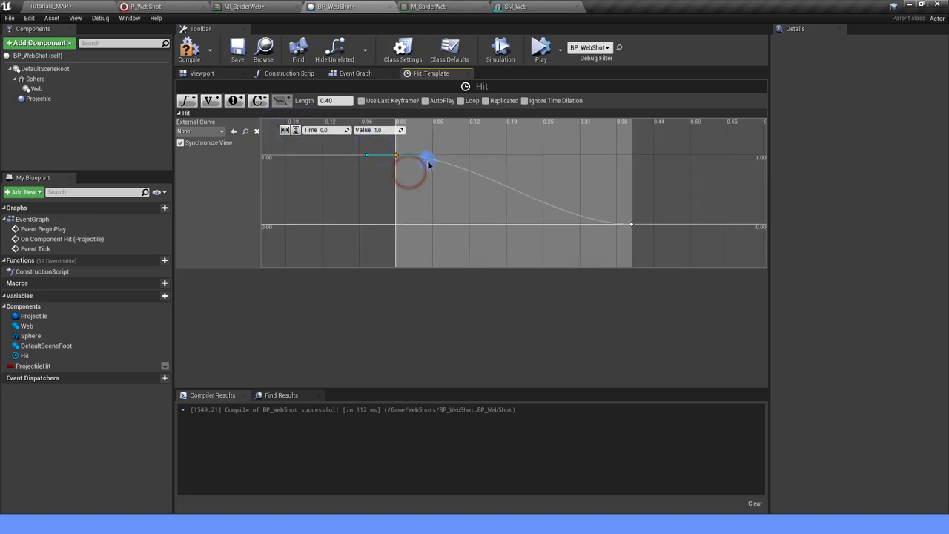
left_click_drag(426, 156, 427, 208)
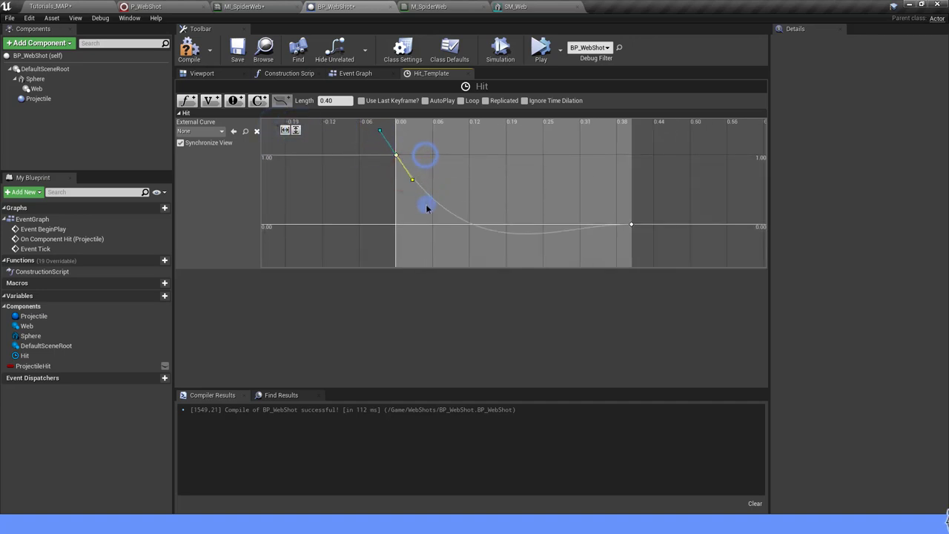
left_click(630, 223)
left_click_drag(603, 223, 605, 213)
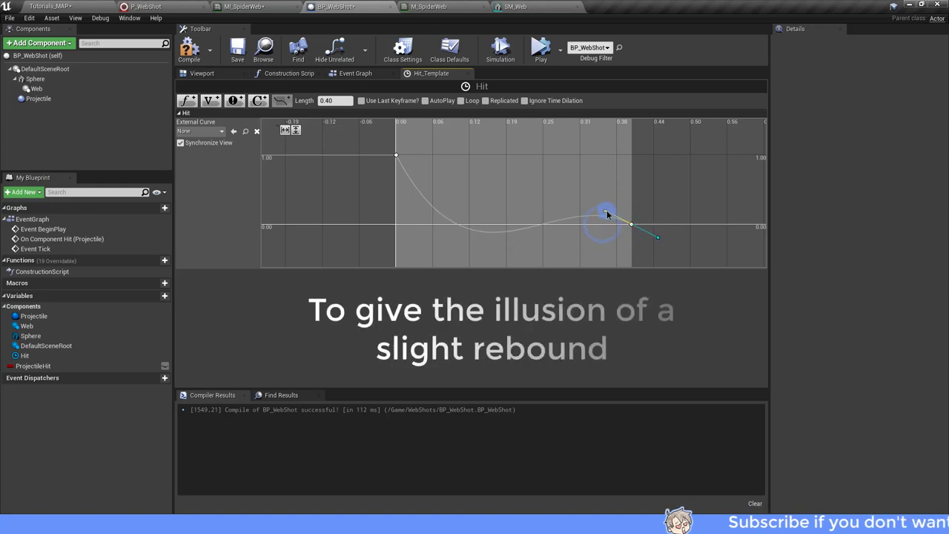
left_click(189, 49)
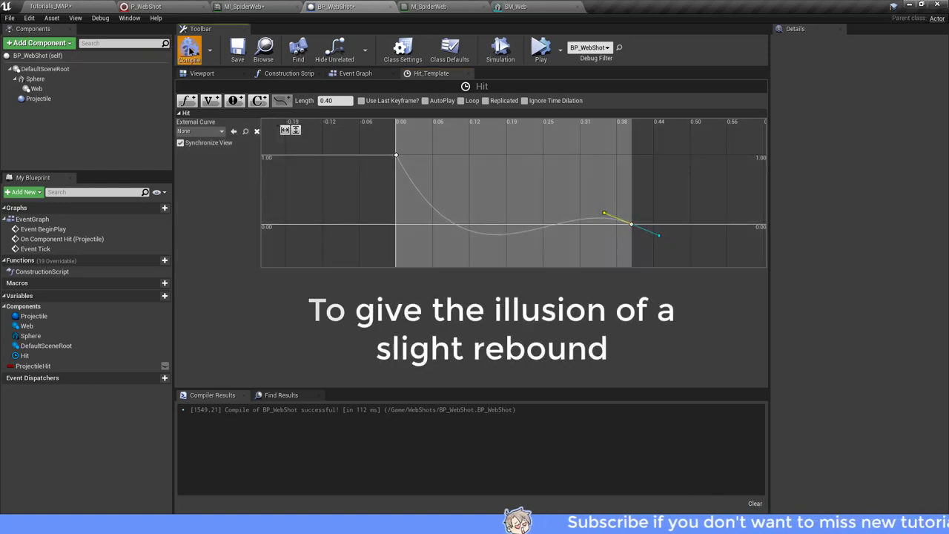
left_click(237, 49)
Step: Add a Set Float Parameter node from the Web component in the event graph
left_click(364, 74)
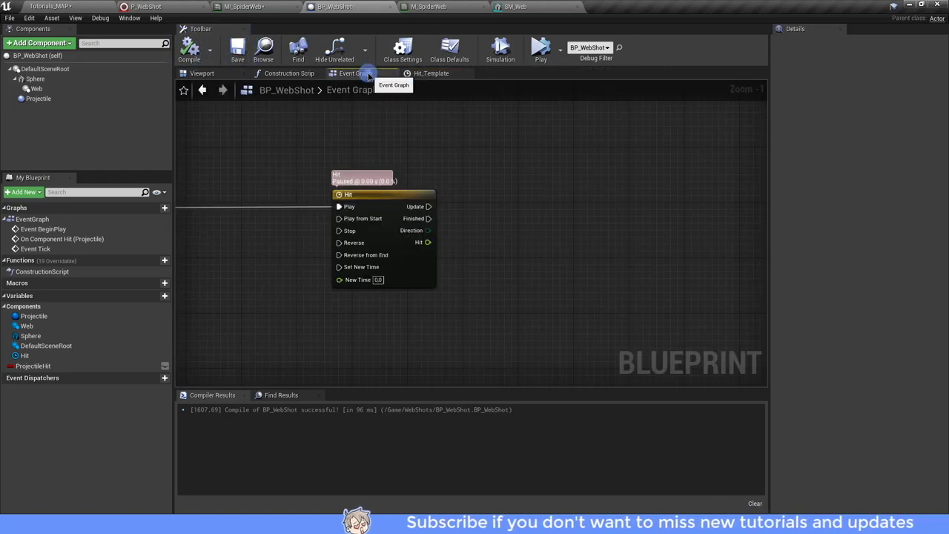
scroll(485, 190, "down", 2)
scroll(450, 201, "down", 4)
scroll(371, 166, "up", 2)
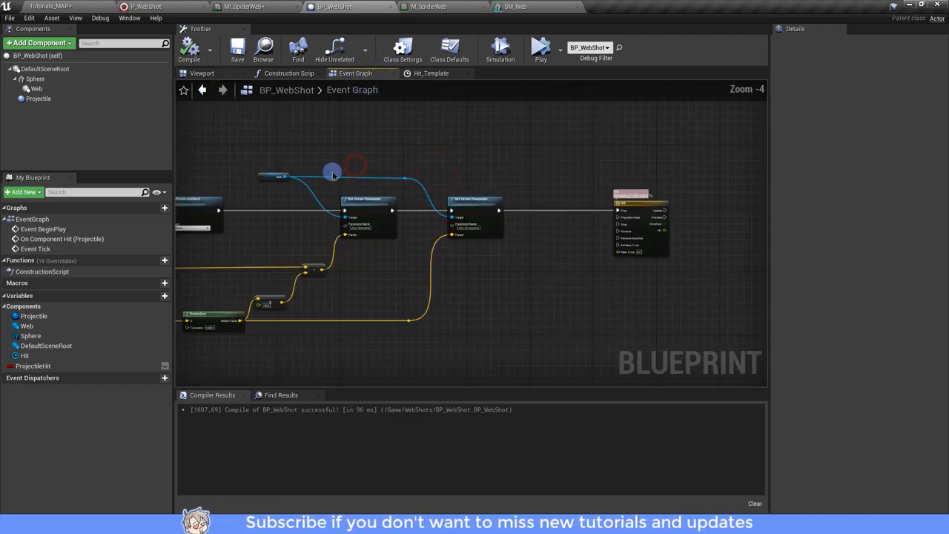
left_click(624, 160)
scroll(538, 186, "up", 1)
left_click_drag(489, 172, 619, 213)
scroll(519, 182, "up", 1)
type("Float")
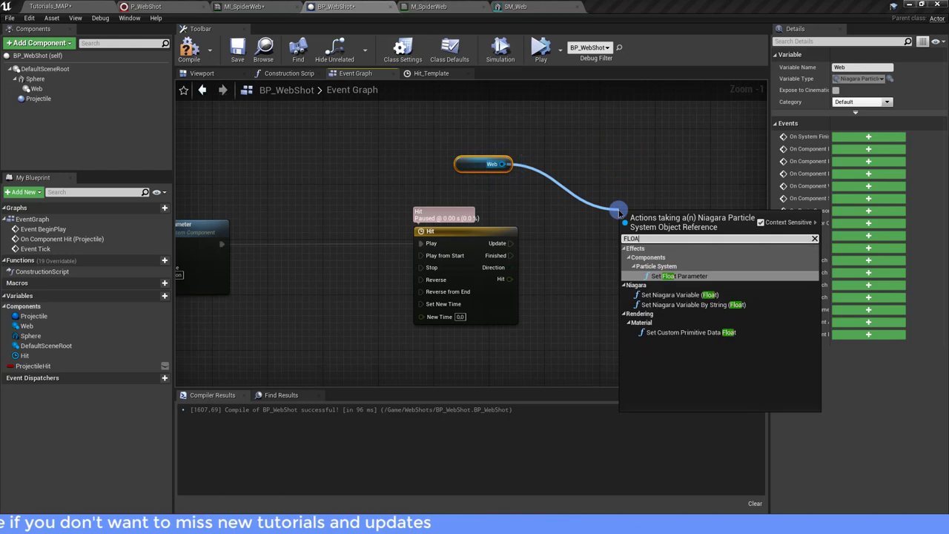
left_click(674, 275)
Step: Run it on the timeline's Update, name it User.Hit, feed in the Hit value, and compile
left_click_drag(651, 238, 651, 250)
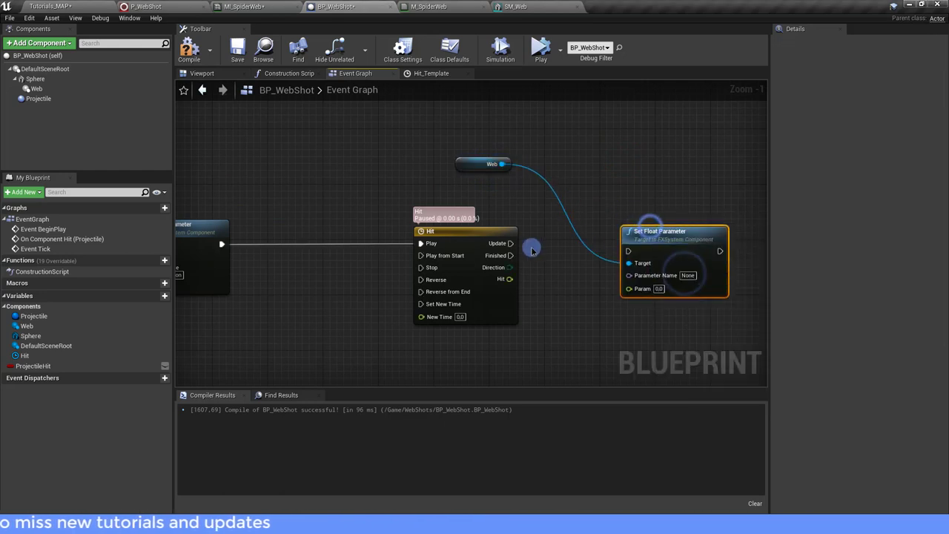
mouse_move(510, 243)
left_mouse_down()
mouse_move(629, 251)
mouse_move(653, 238)
left_mouse_up()
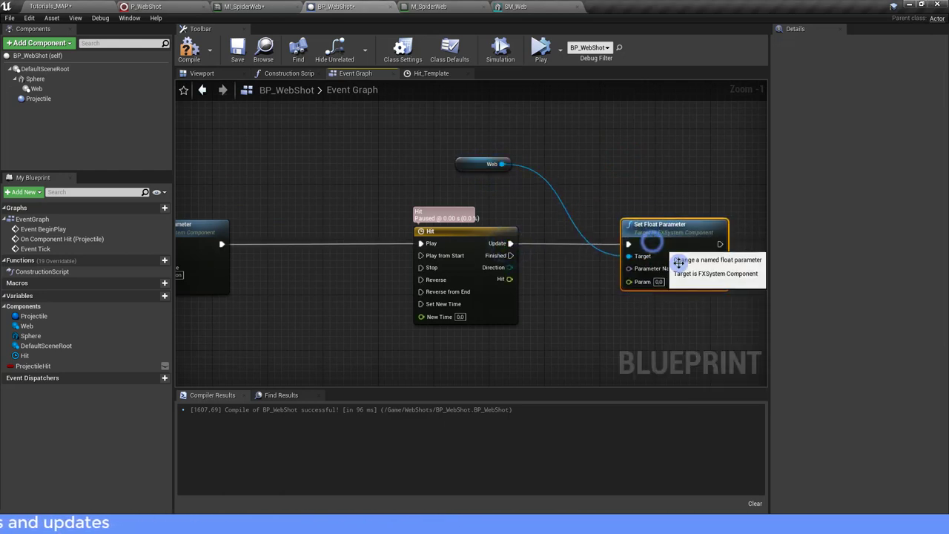
left_click(688, 268)
key("BackSpace")
type("User.Hit")
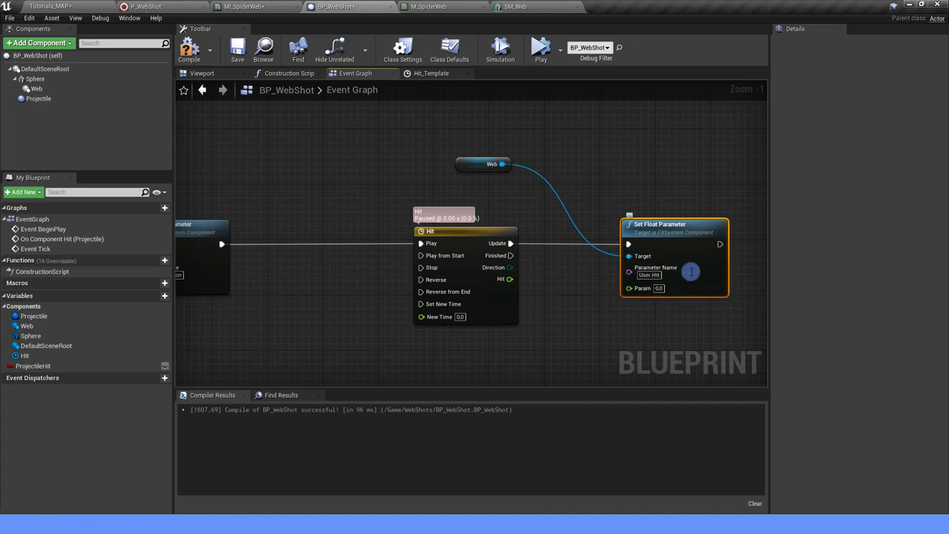
left_click_drag(509, 279, 629, 287)
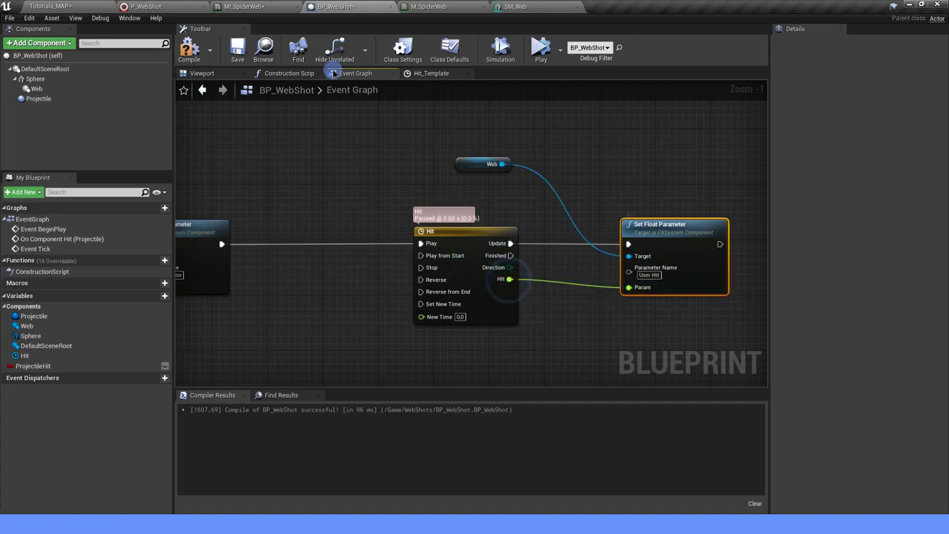
left_click(189, 48)
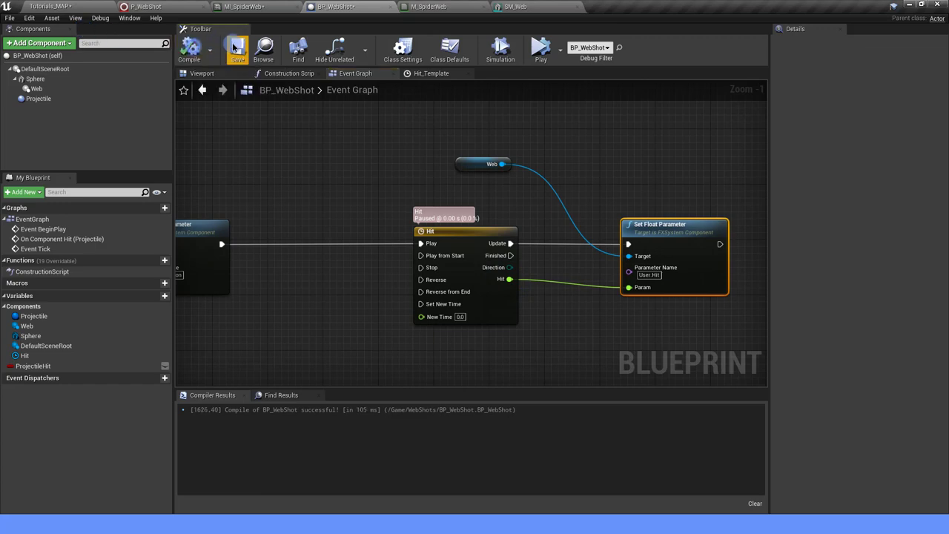
left_click(178, 9)
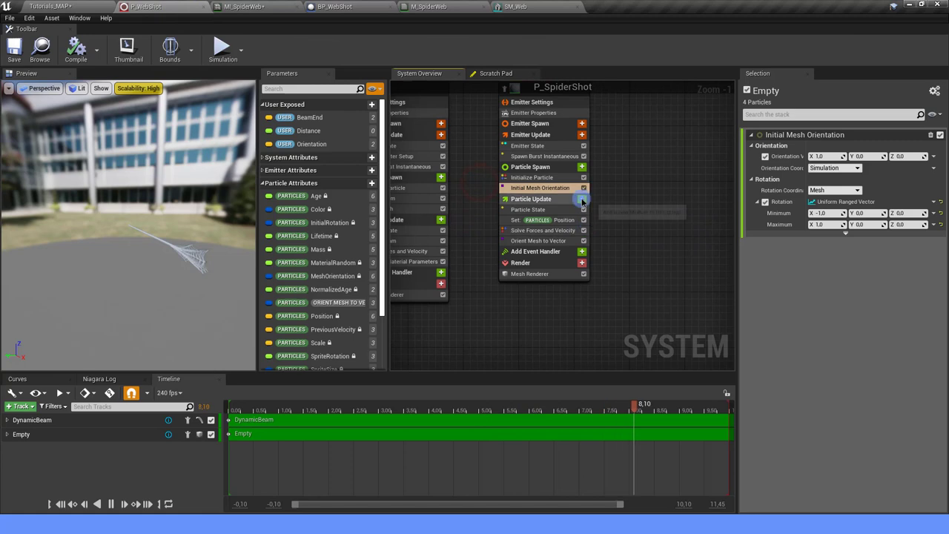
Step: Add a Scale Sprite Size module to the Empty emitter's Particle Update
left_click(581, 199)
type("scale")
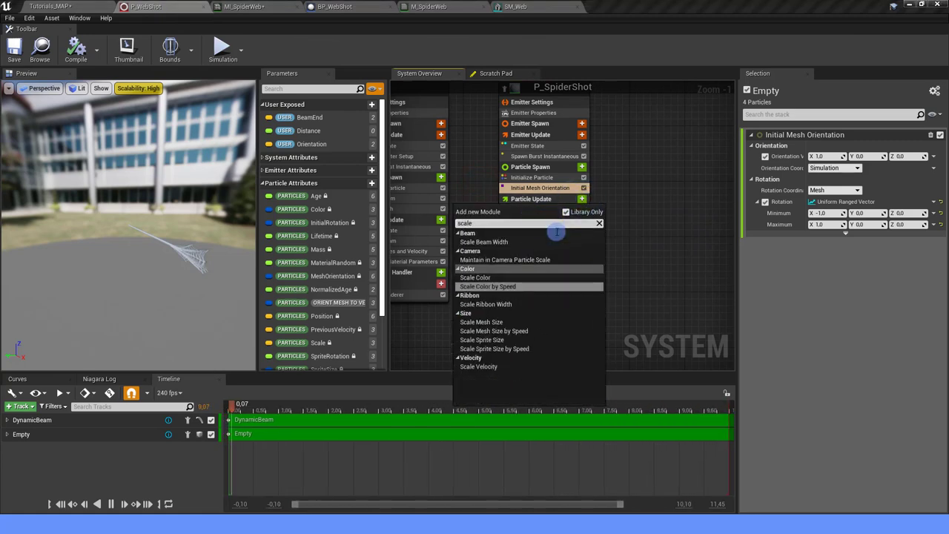
left_click(504, 339)
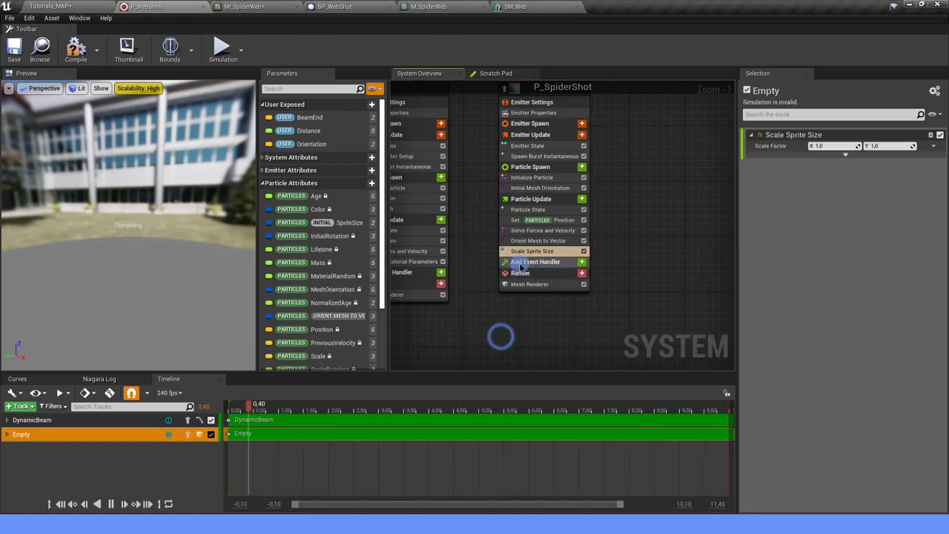
Step: Create a new user float parameter named Hit
left_click(371, 105)
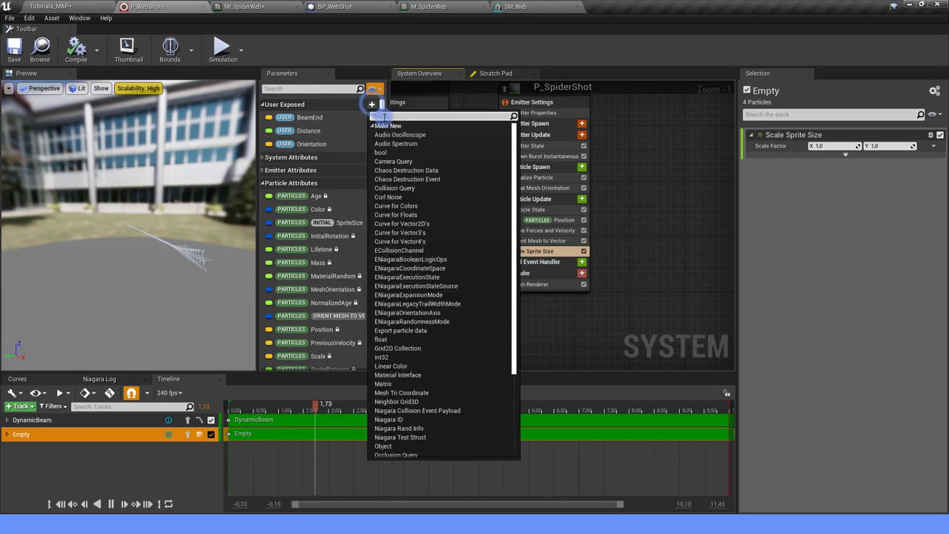
type("float")
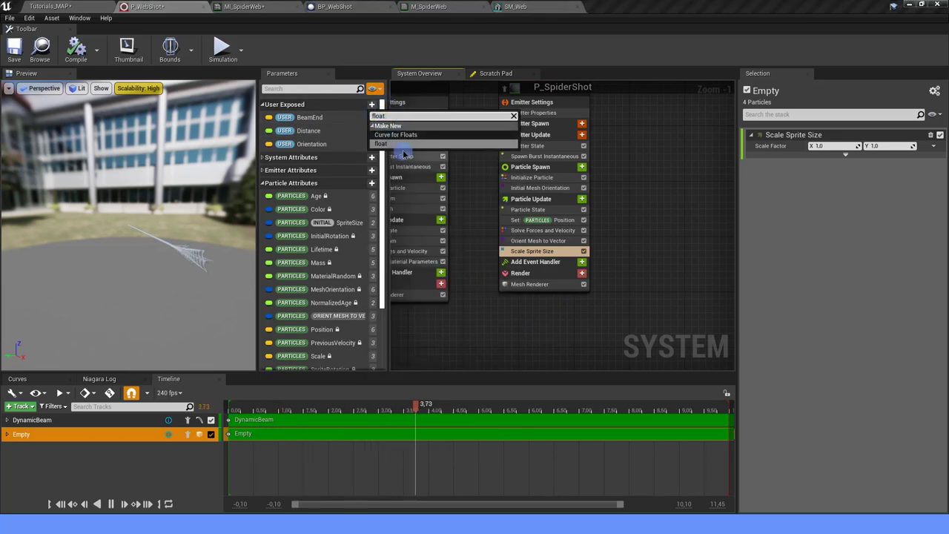
left_click(404, 143)
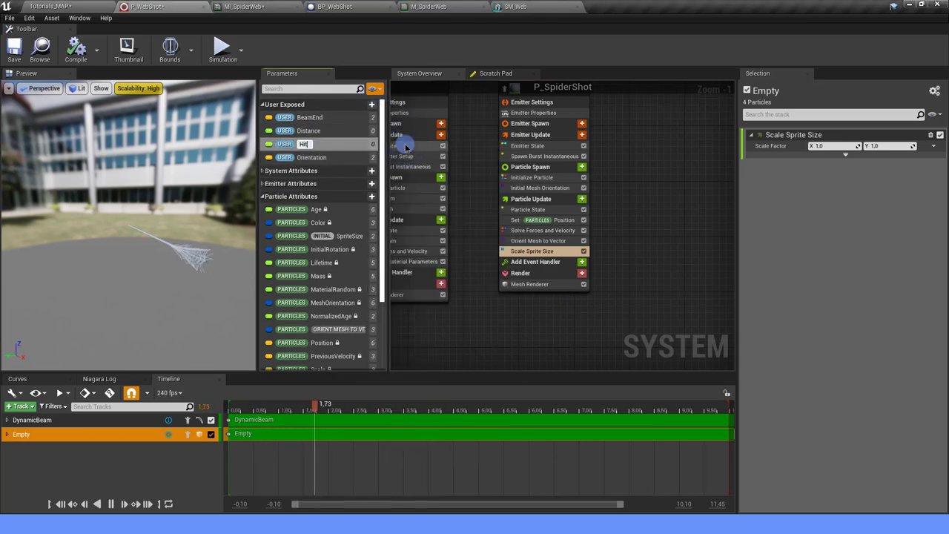
right_click_drag(678, 211, 665, 219)
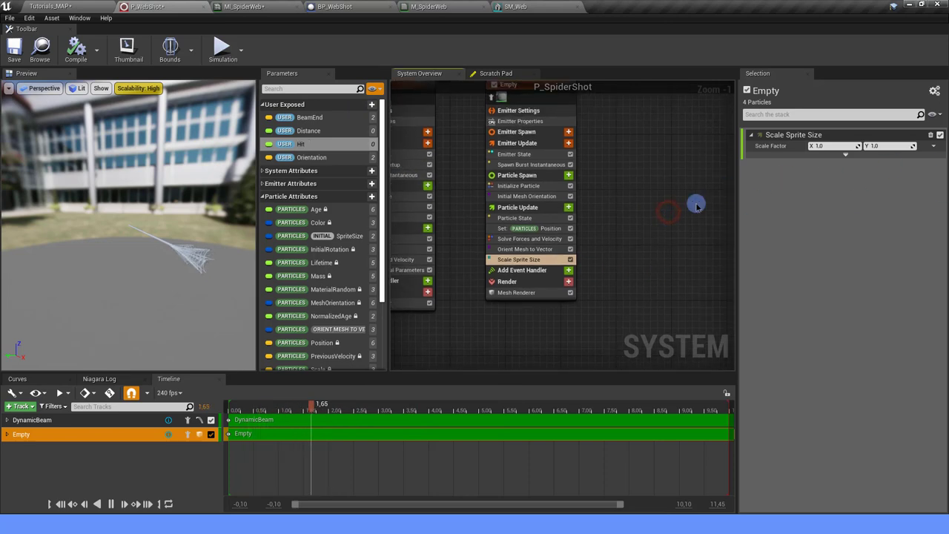
Step: Replace Scale Sprite Size with a Scale Mesh Size module in Particle Update
left_click(530, 259)
key("Delete")
left_click(568, 208)
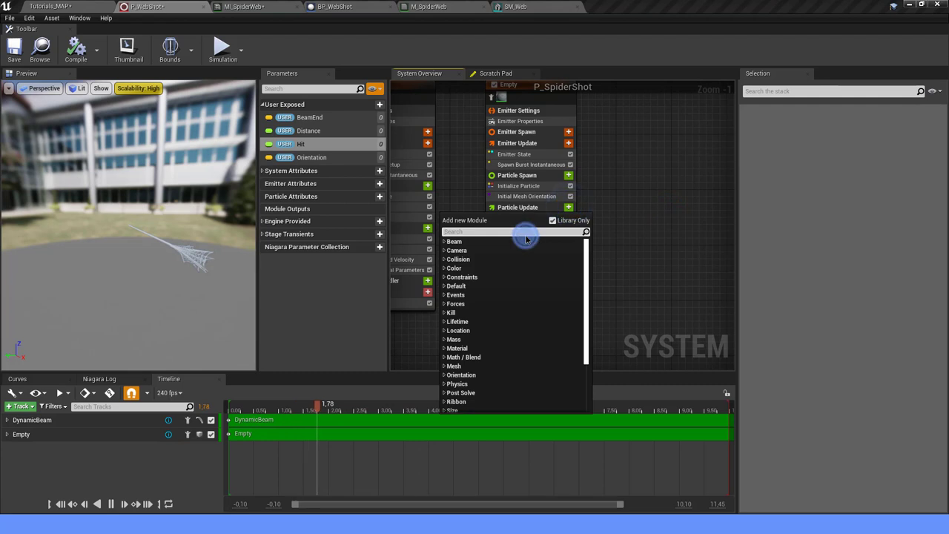
type("scale mes")
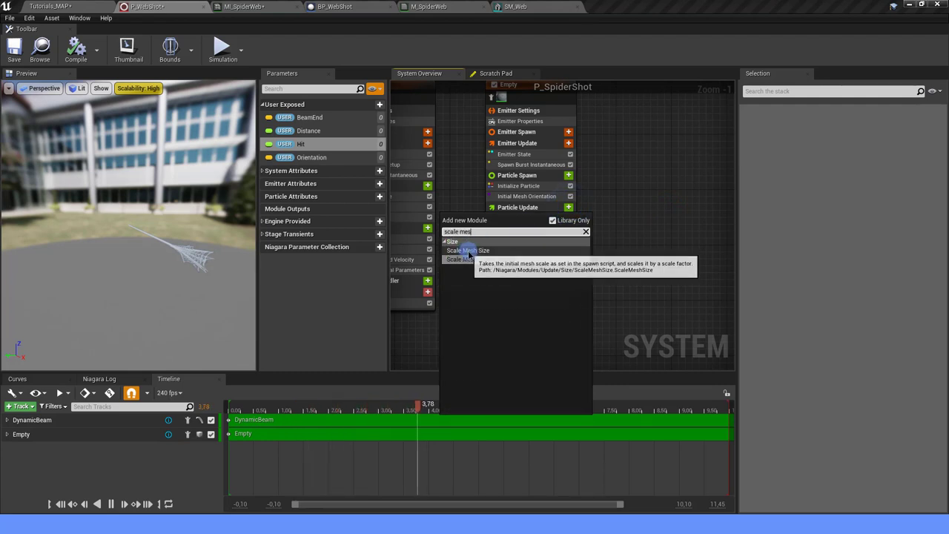
left_click(467, 252)
Step: Set Scale Factor to Vector from Float, using One Minus Float linked to User.Hit
left_click(932, 146)
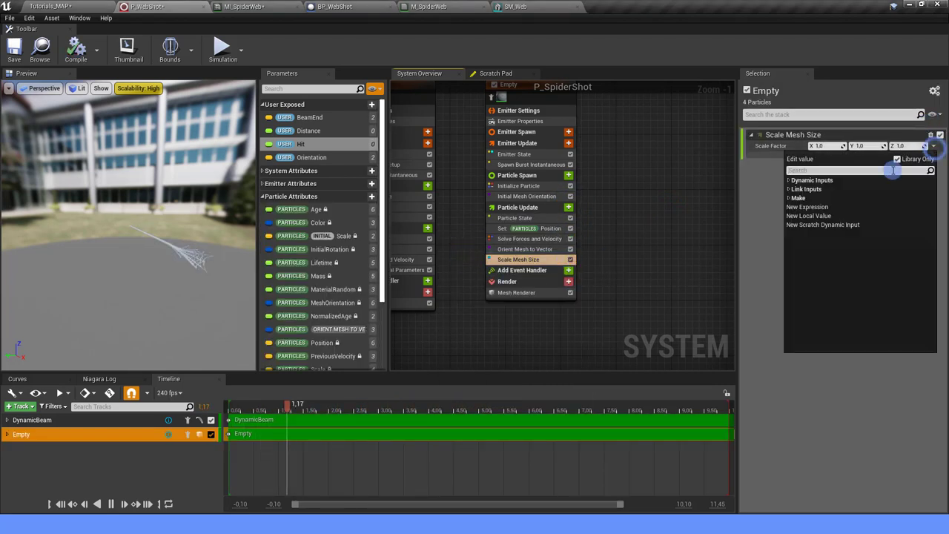
type("floaty")
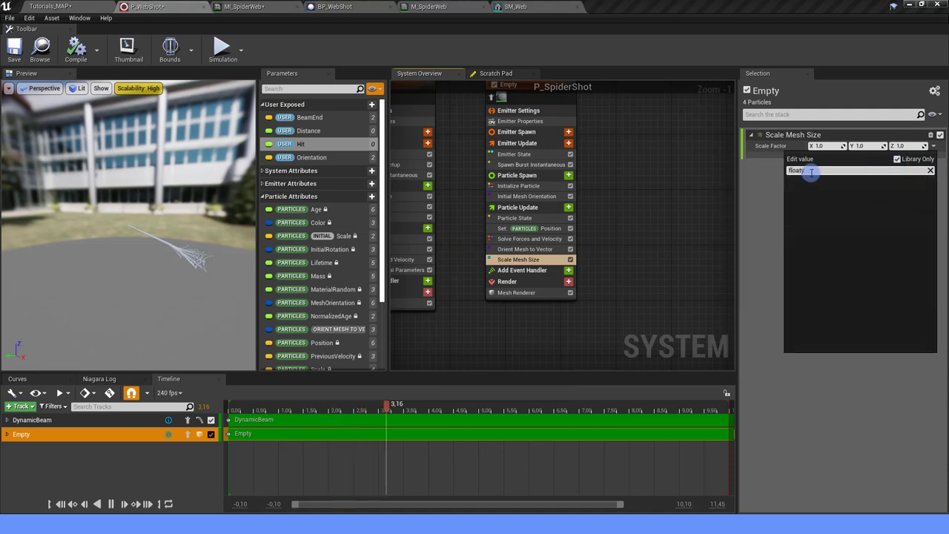
left_click(815, 213)
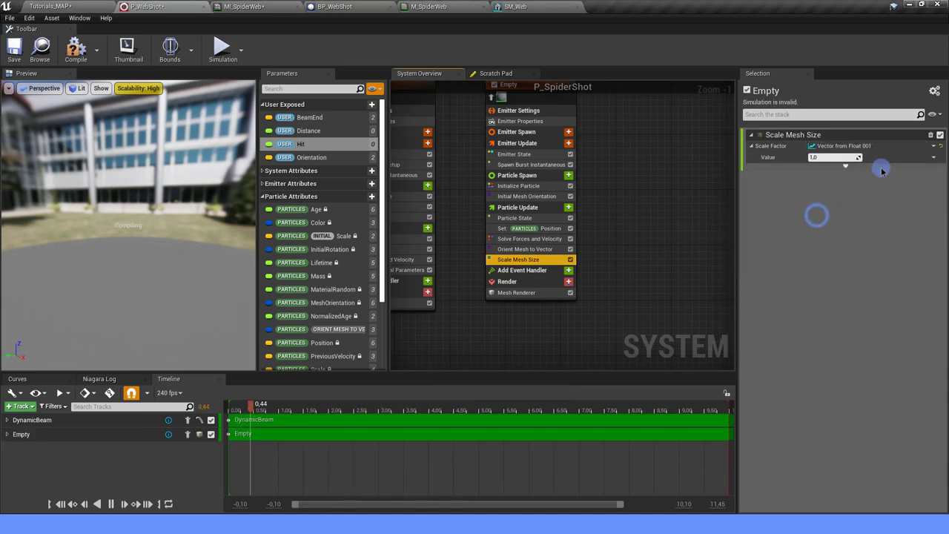
left_click(934, 160)
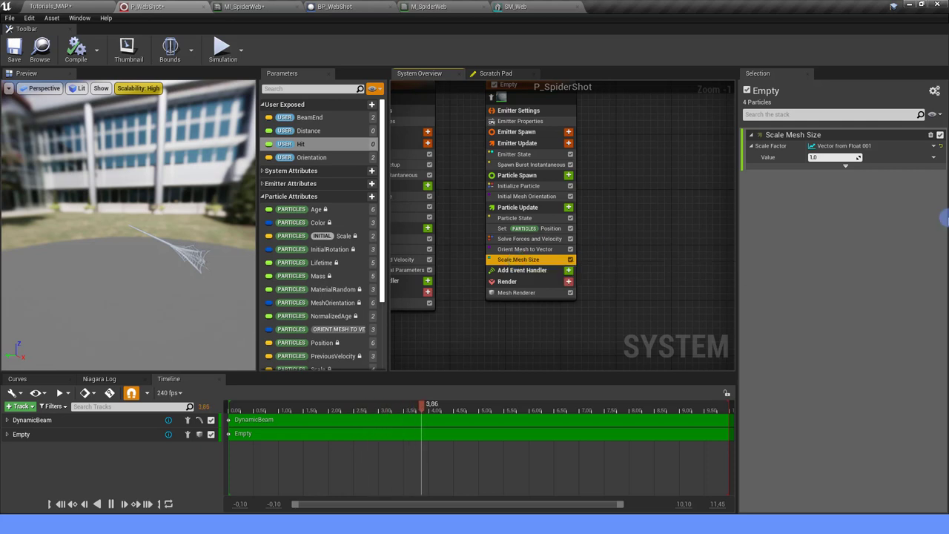
left_click(934, 158)
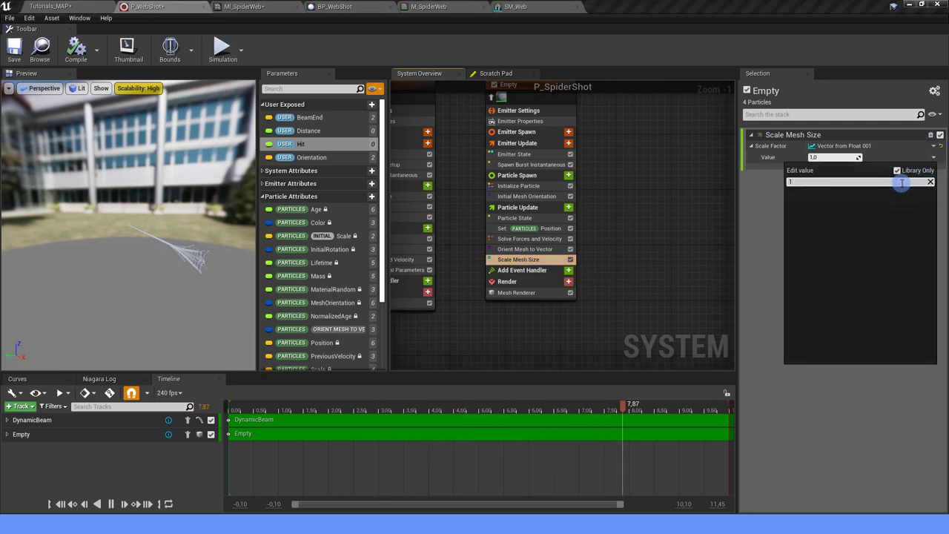
key("BackSpace")
type("s")
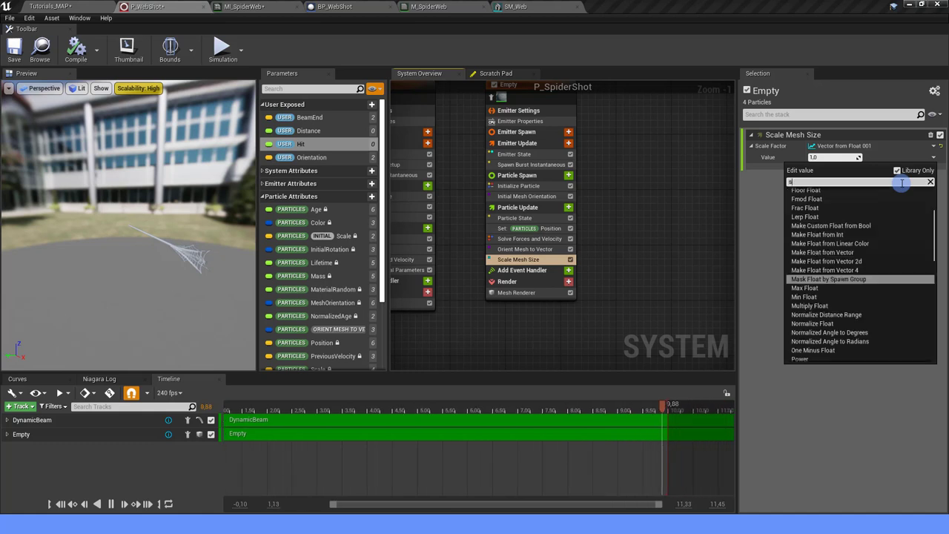
type("ub")
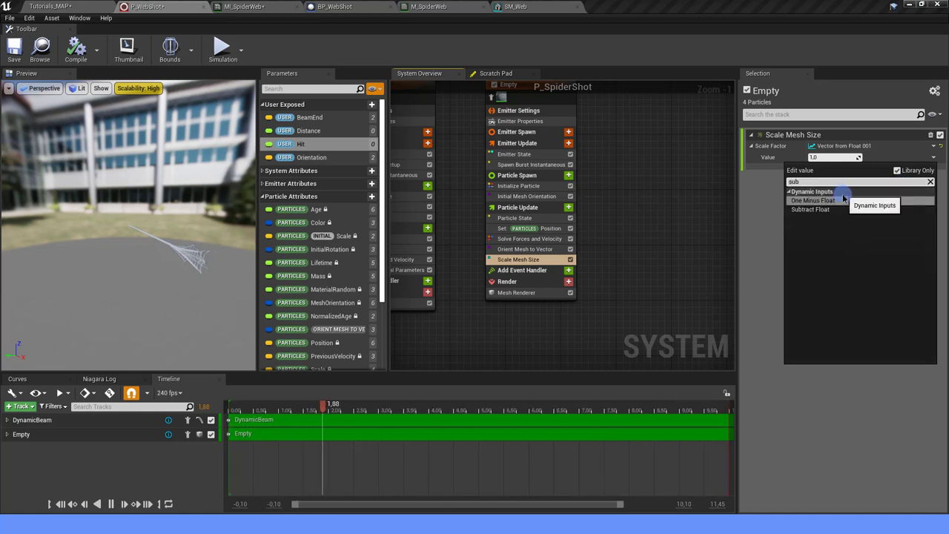
left_click(816, 201)
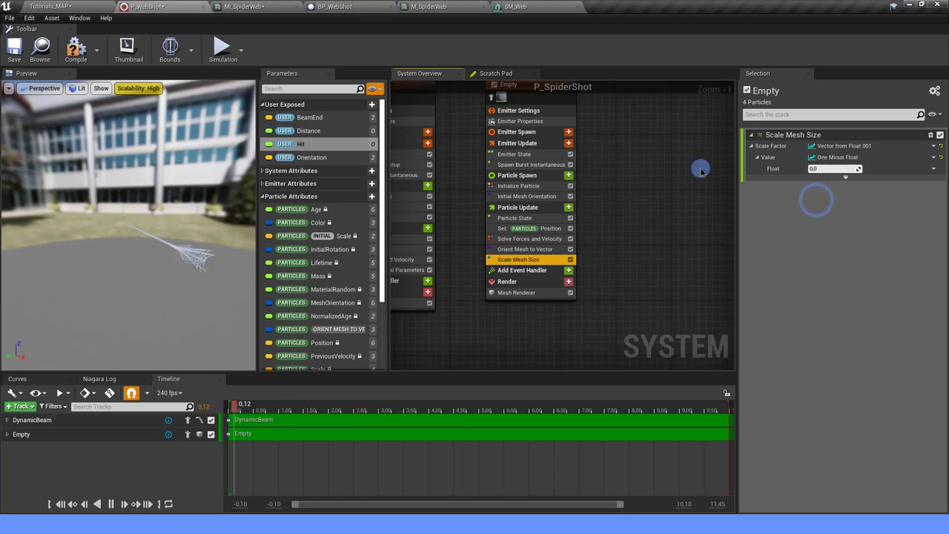
left_click_drag(316, 148, 830, 169)
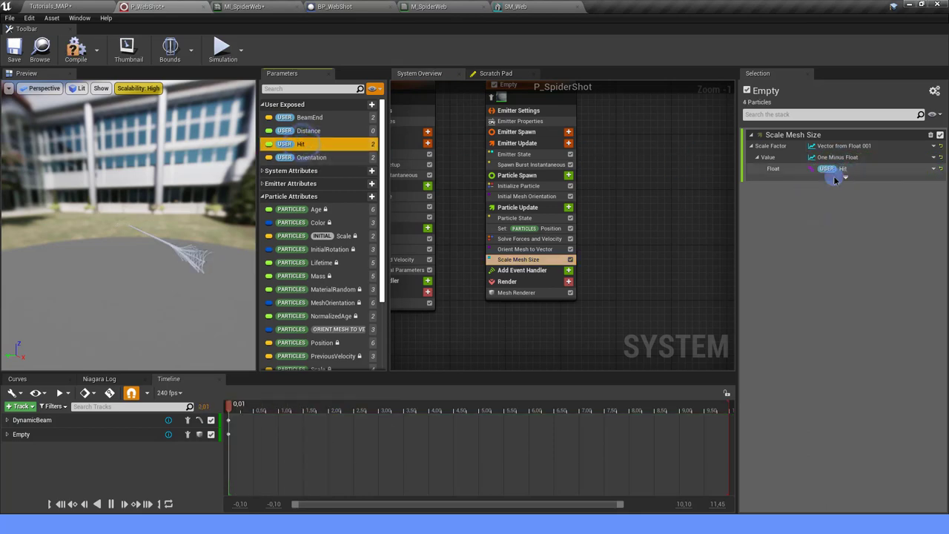
Step: Fit all emitters in the overview and check the system's user parameters
key("Home")
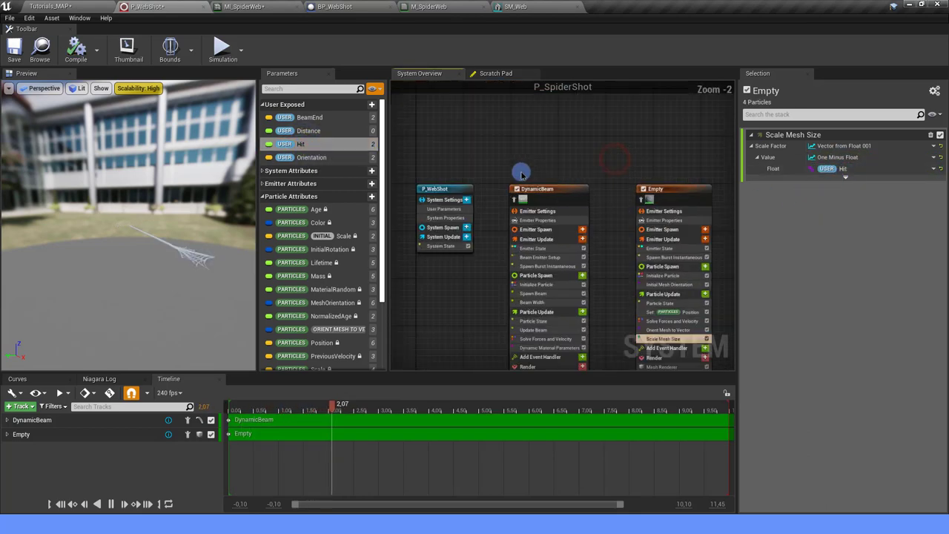
left_click(448, 186)
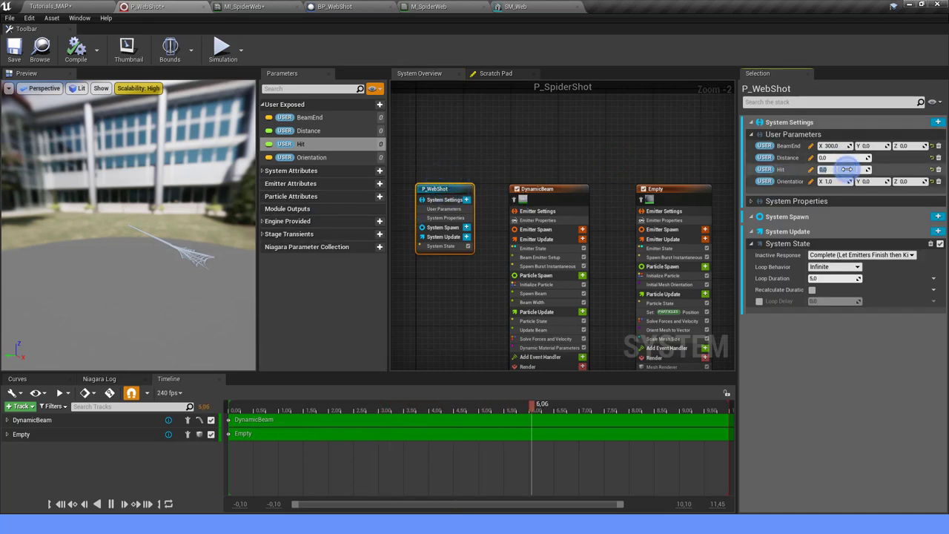
left_click(601, 152)
Step: Simulate the level several times to watch the web shot fire, then stop the simulation
left_click(69, 6)
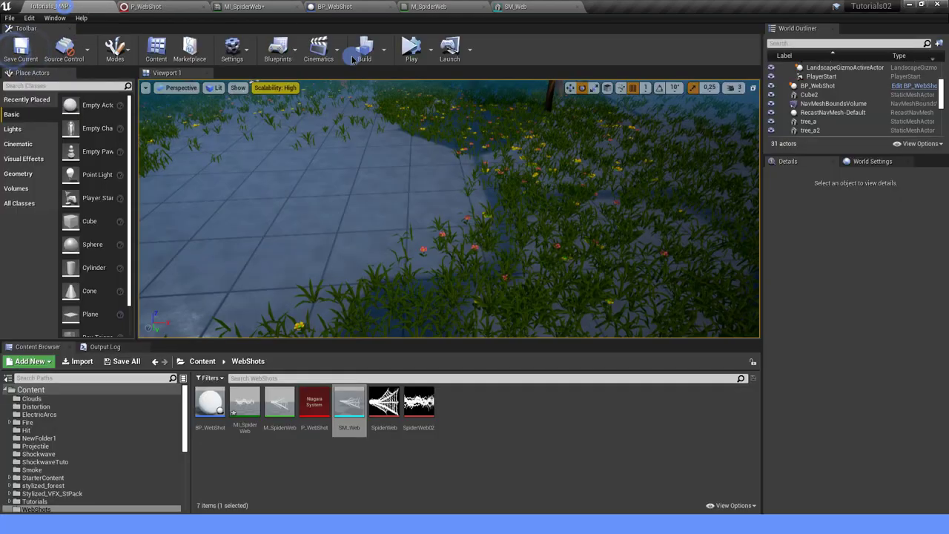
left_click(413, 48)
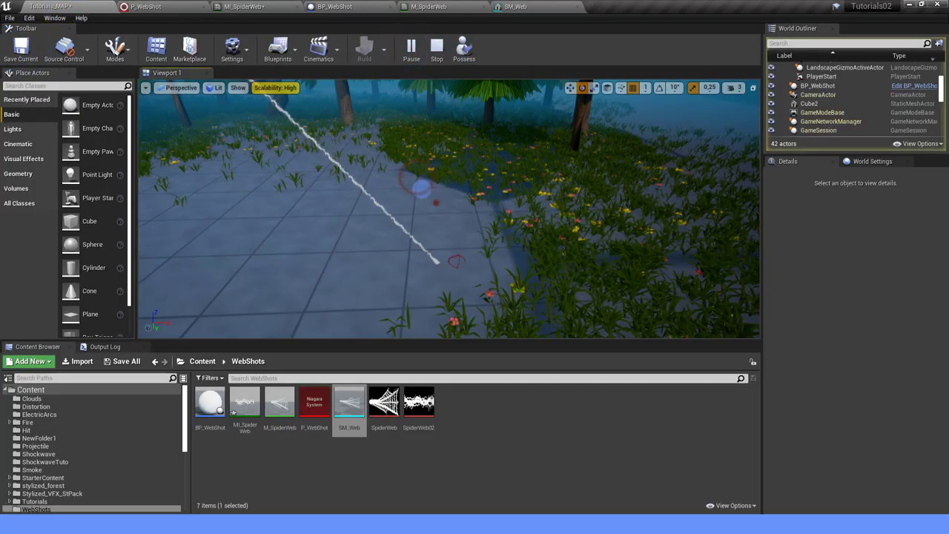
right_click_drag(429, 196, 434, 191)
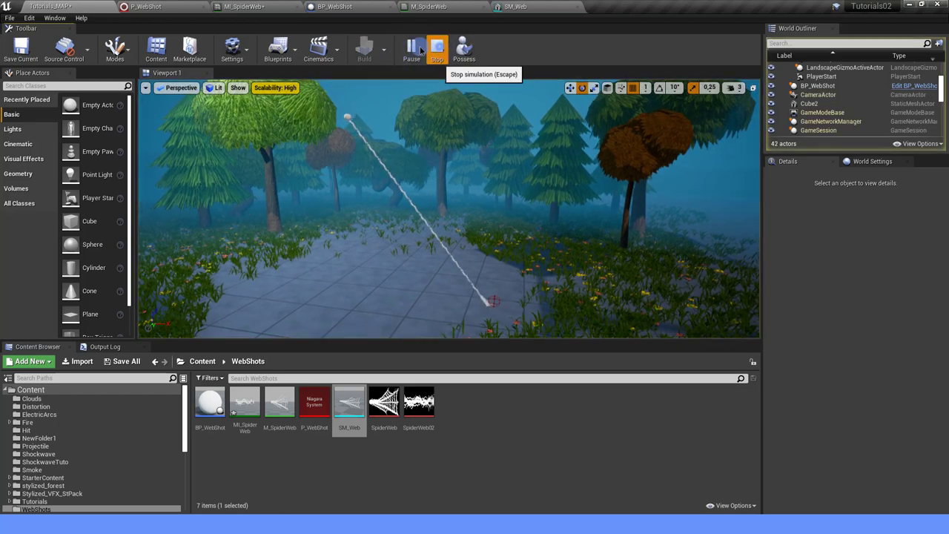
left_click(437, 47)
left_click(412, 47)
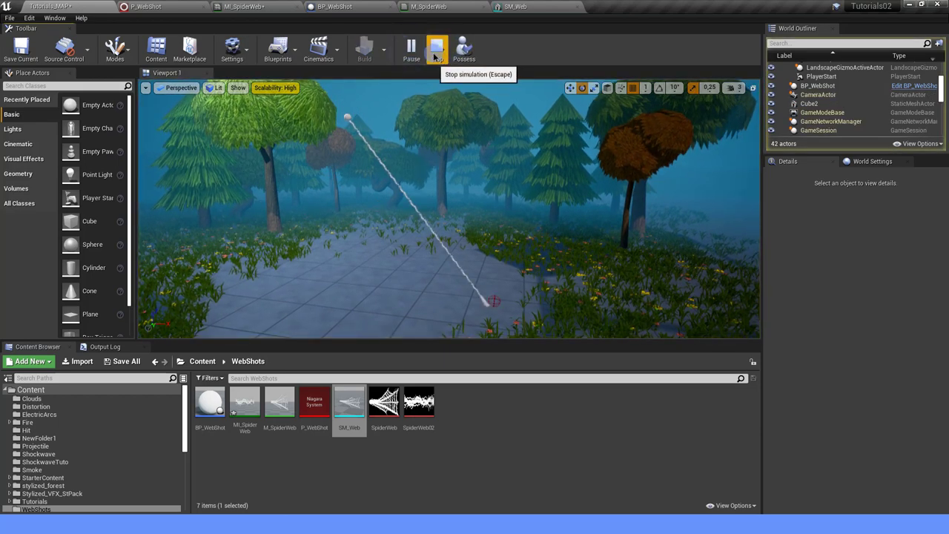
left_click(434, 55)
left_click(413, 53)
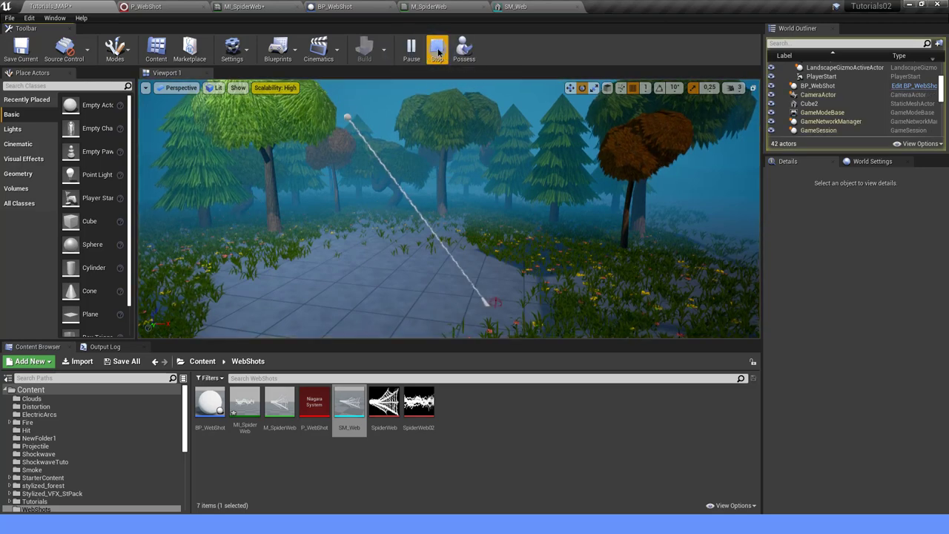
left_click(436, 49)
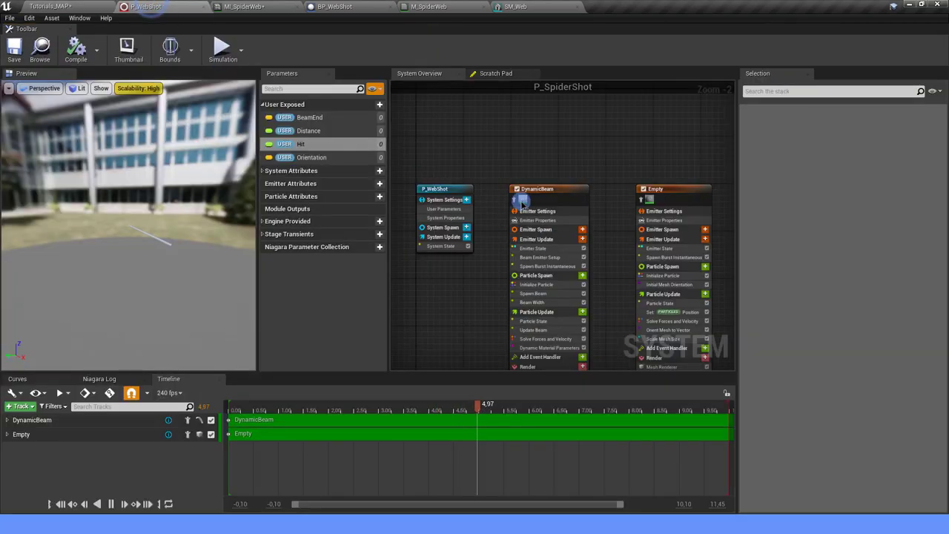
Step: Add a Set Position module to DynamicBeam's Particle Update and select it
scroll(586, 260, "down", 2)
right_click_drag(593, 262, 569, 229)
scroll(568, 231, "up", 1)
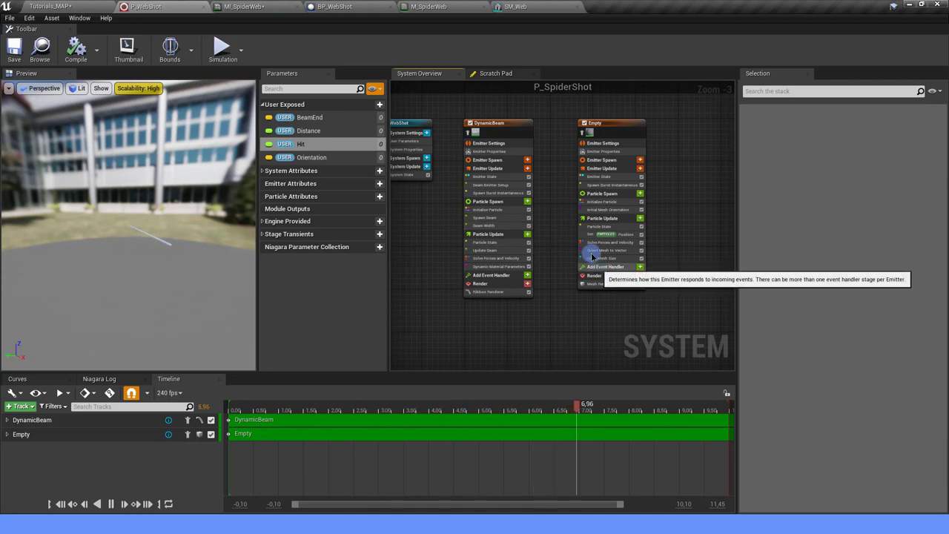
scroll(549, 247, "up", 2)
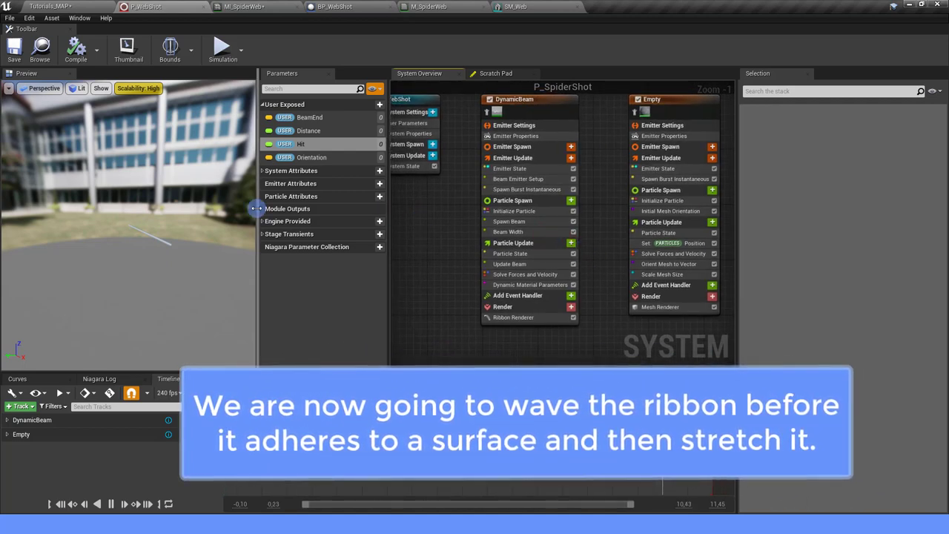
left_click(531, 112)
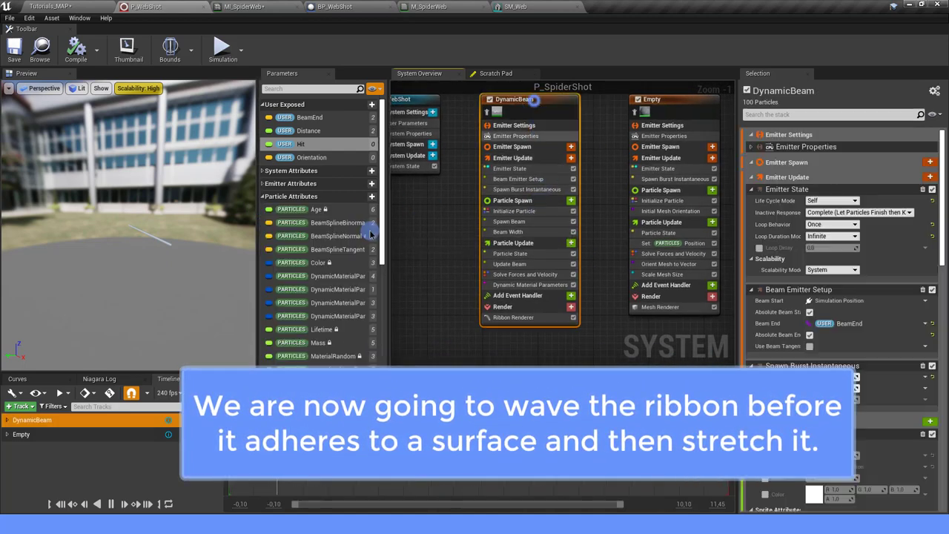
right_click_drag(423, 317, 423, 299)
scroll(367, 287, "down", 3)
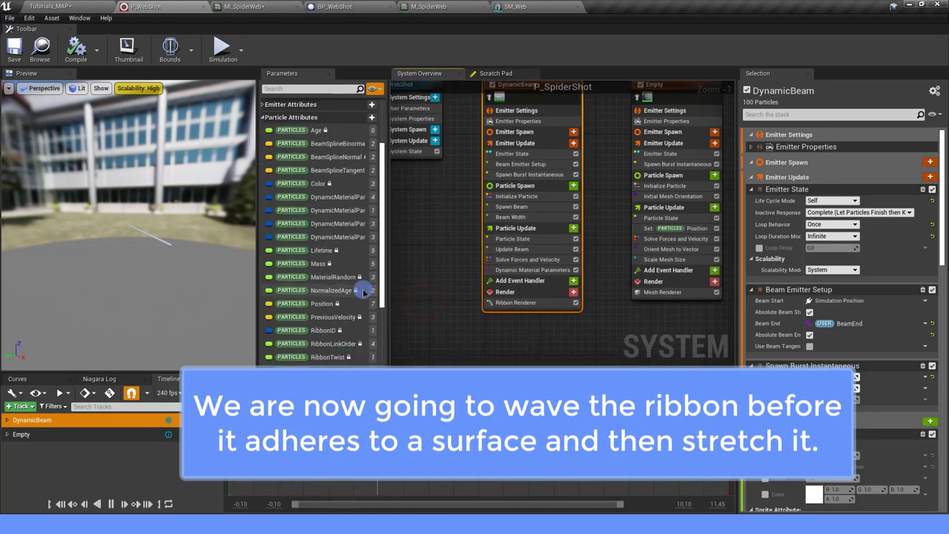
scroll(437, 288, "down", 2)
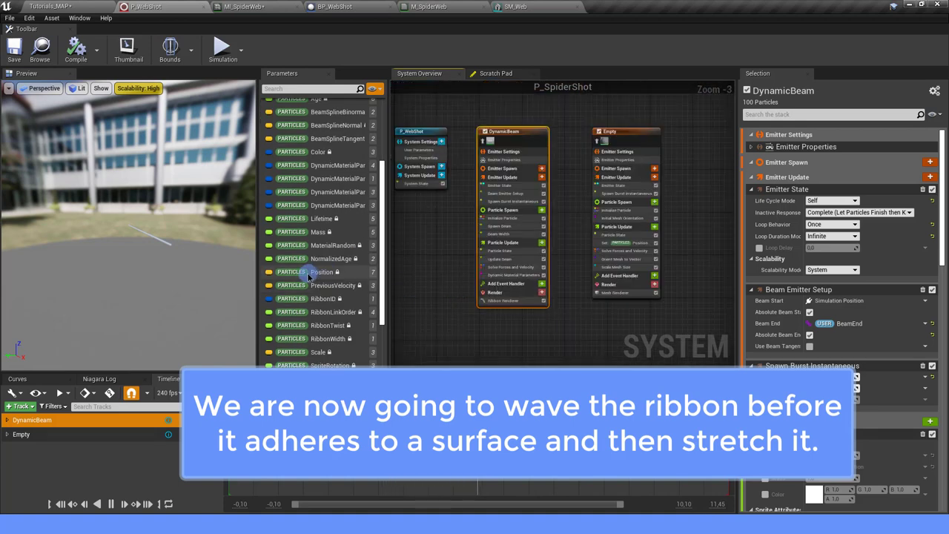
left_click_drag(322, 273, 519, 267)
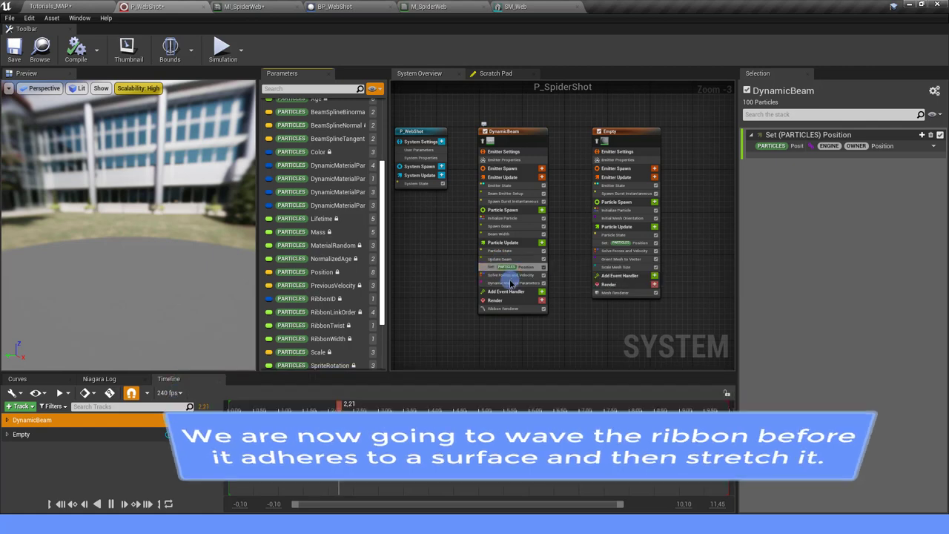
scroll(501, 265, "up", 3)
left_click(493, 248)
left_click(532, 260)
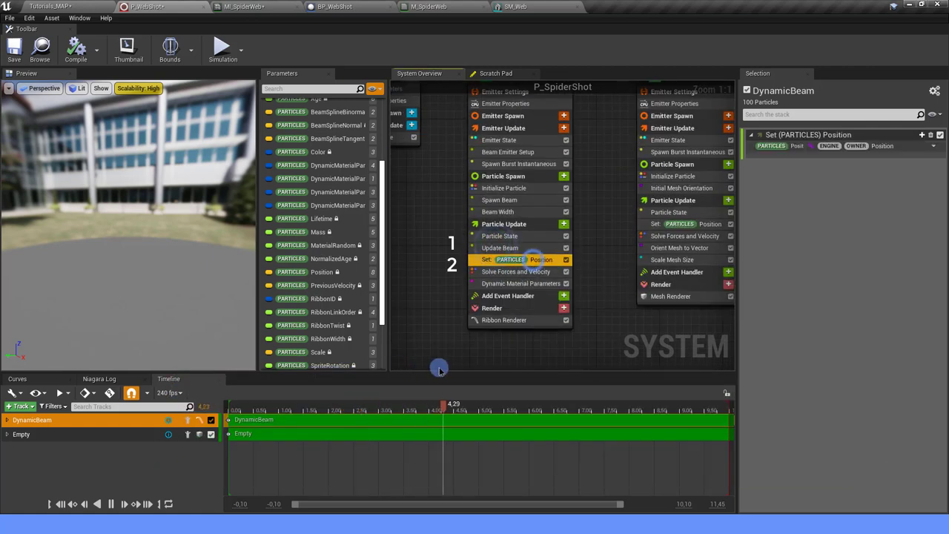
Step: Make Position an Add Vector of Particles Position and a Multiply Vector by Float
left_click(937, 146)
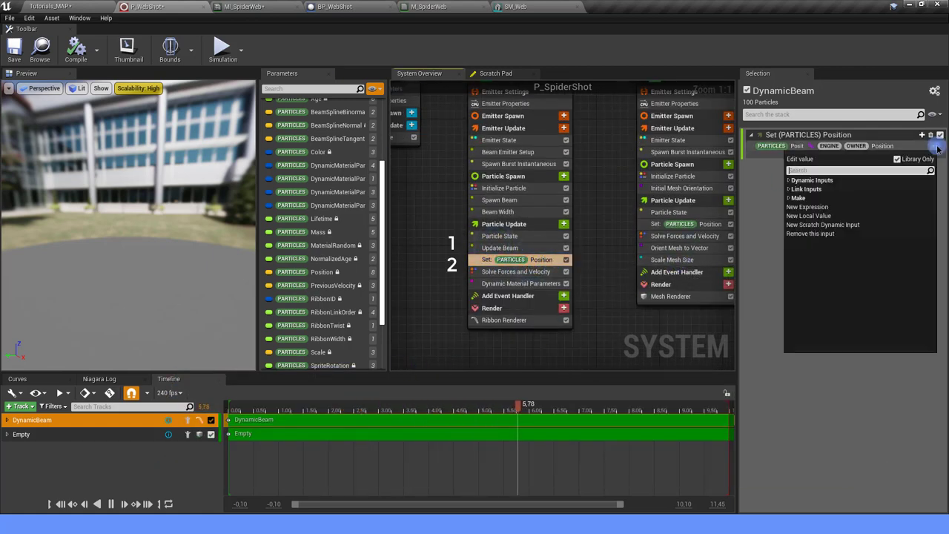
left_click(891, 171)
type("add vector")
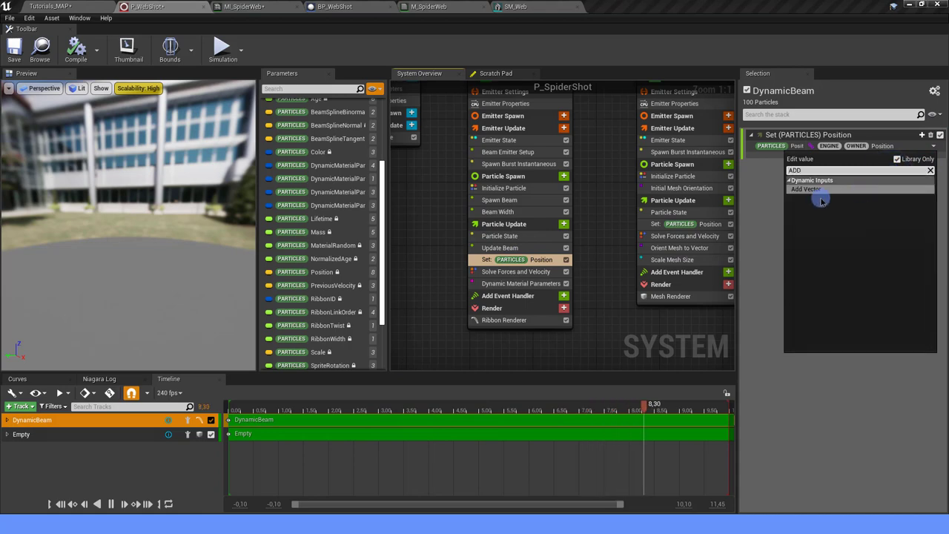
left_click(822, 189)
left_click(862, 153)
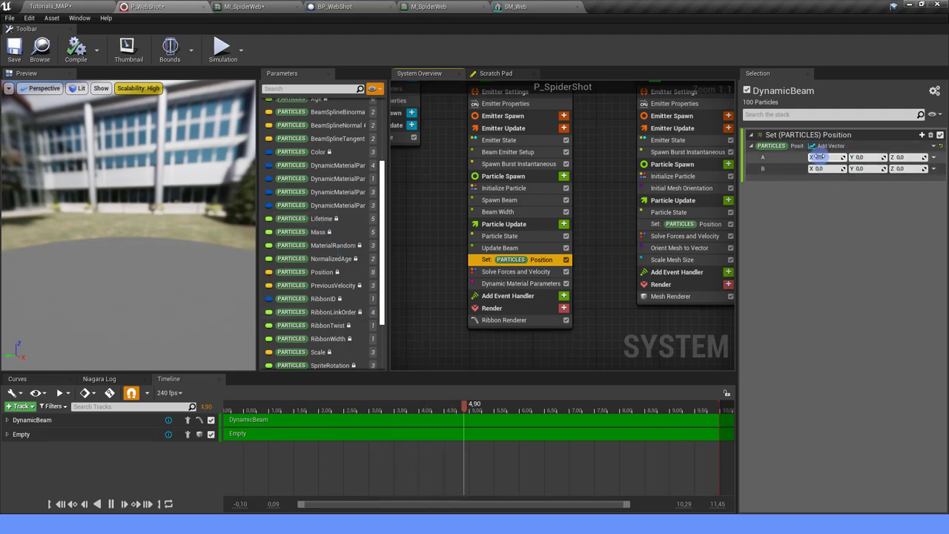
left_click_drag(316, 271, 827, 157)
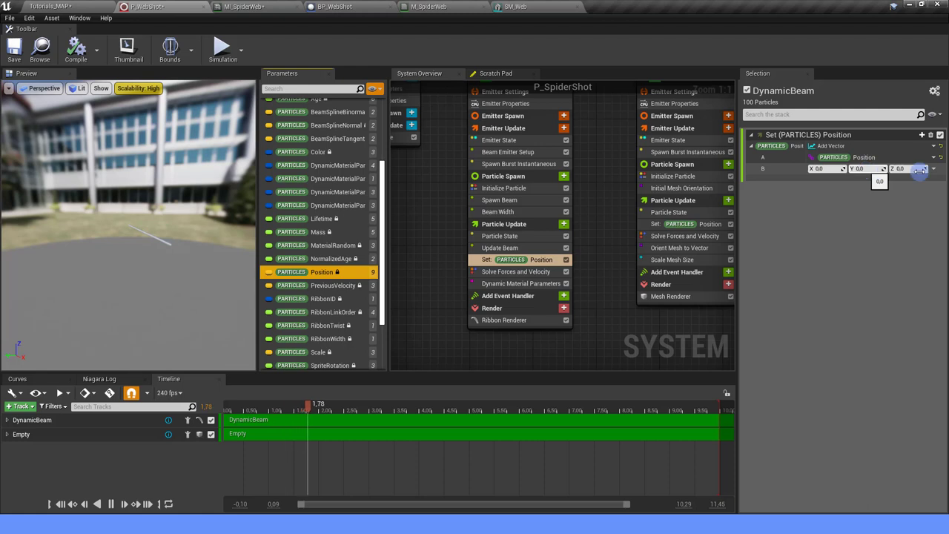
left_click(933, 169)
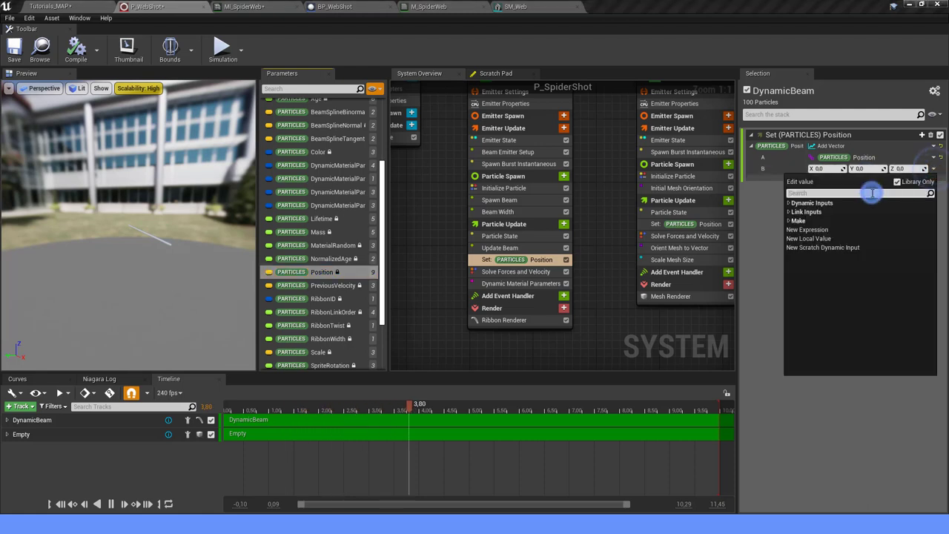
type("MULT")
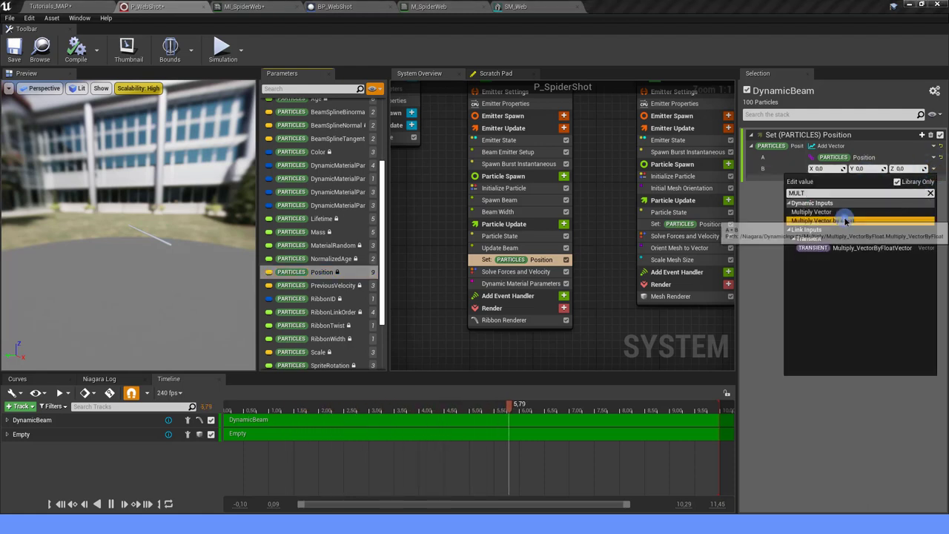
left_click(840, 220)
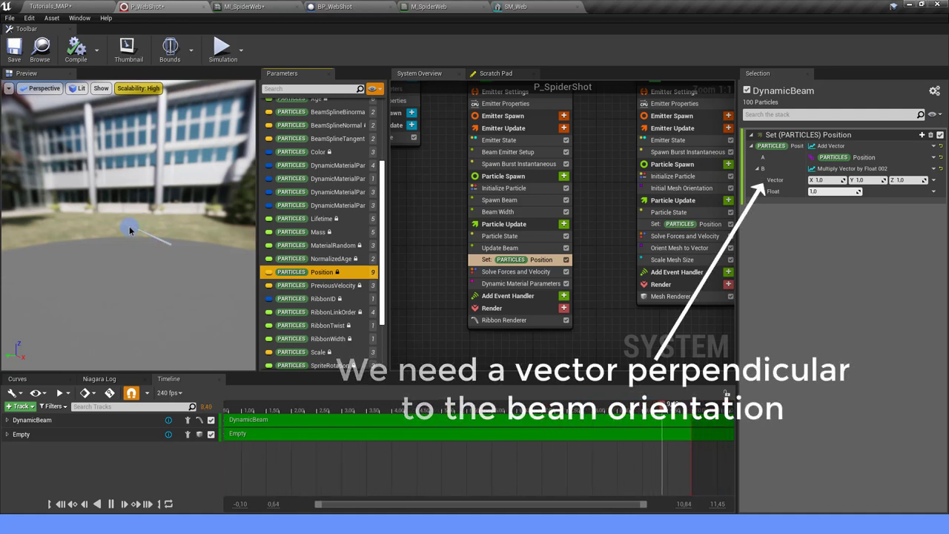
Step: Make the Vector a Cross Product with Vector A linked to BeamDirection
left_click(934, 180)
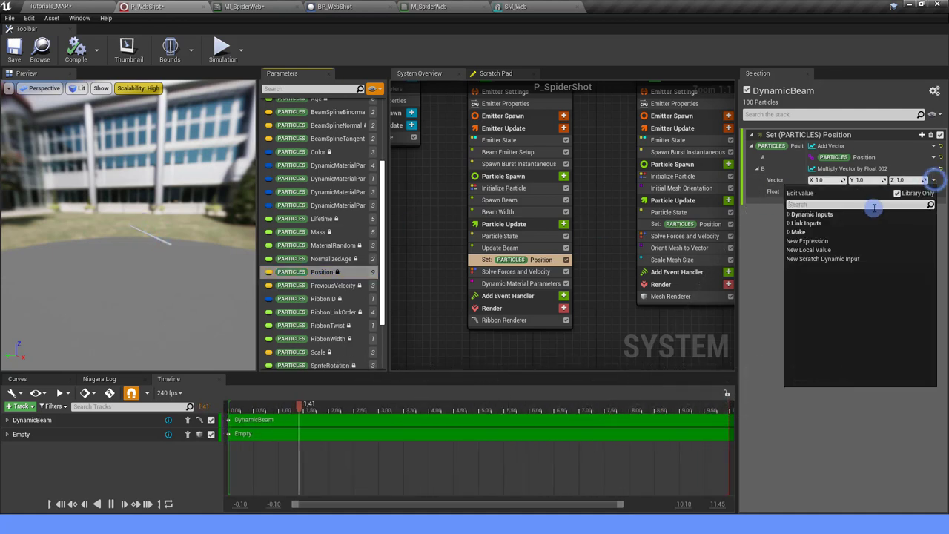
type("CROSS")
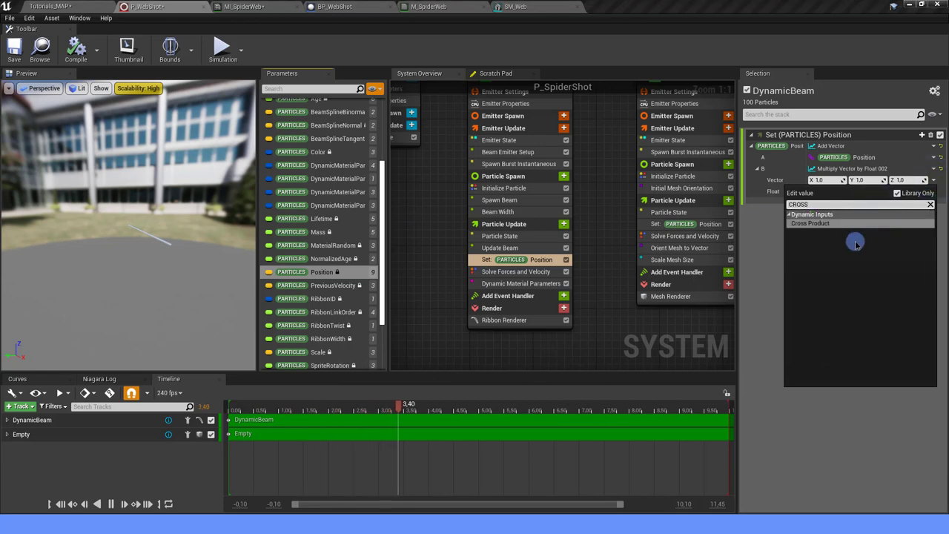
left_click(823, 223)
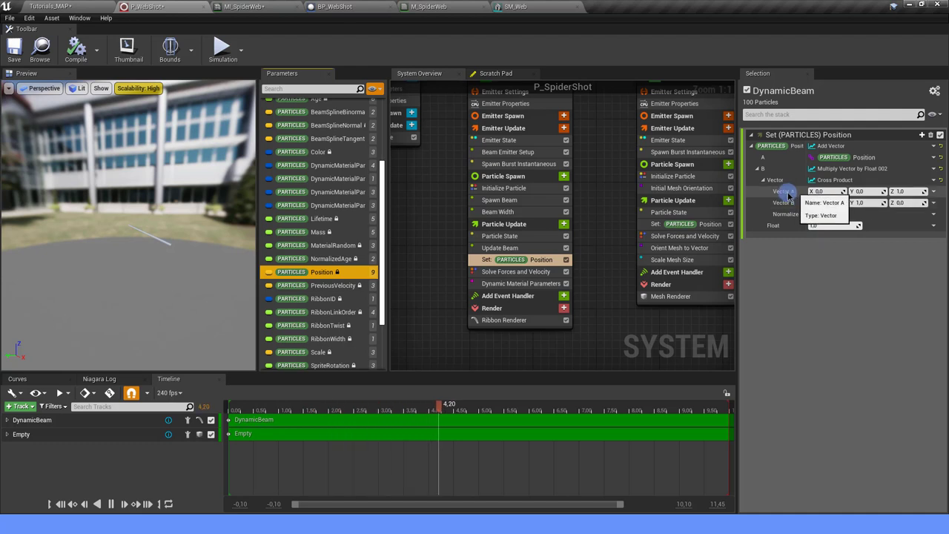
left_click(932, 192)
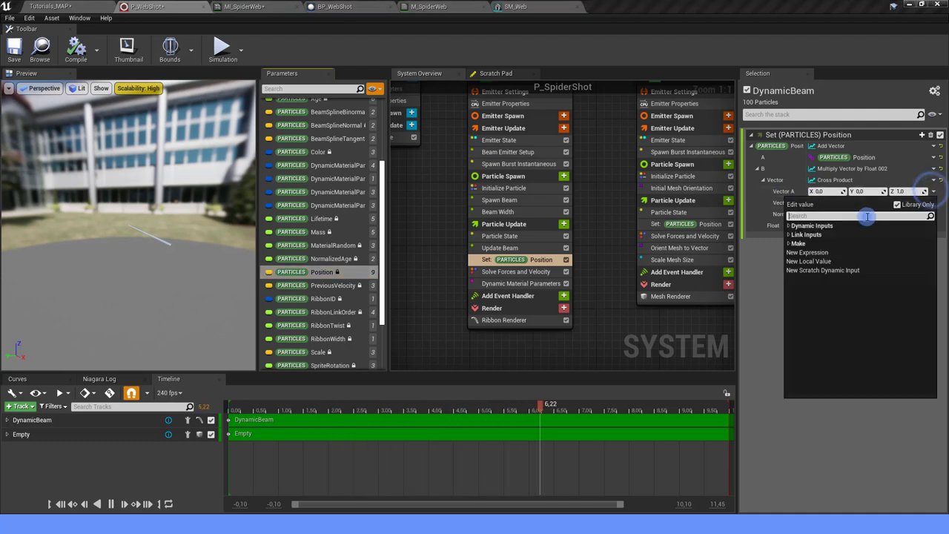
type("beam")
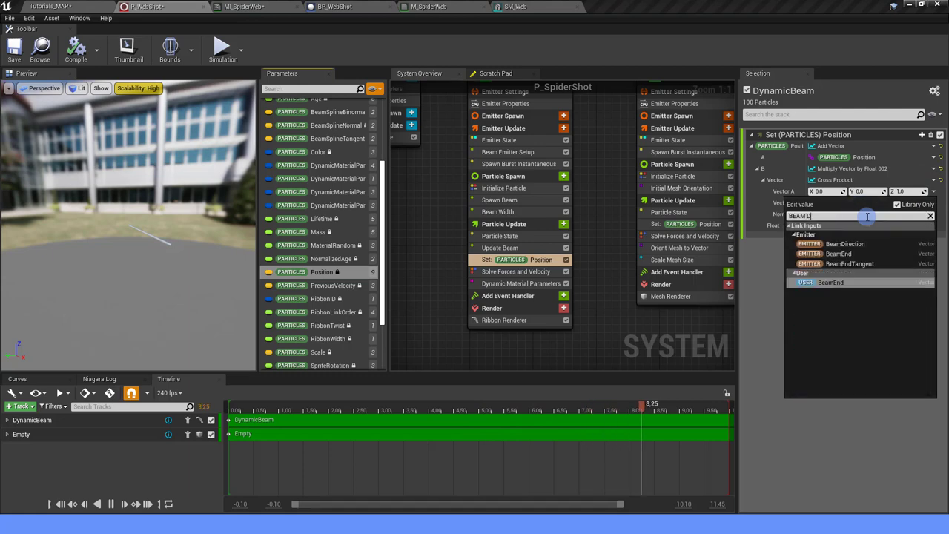
left_click(858, 244)
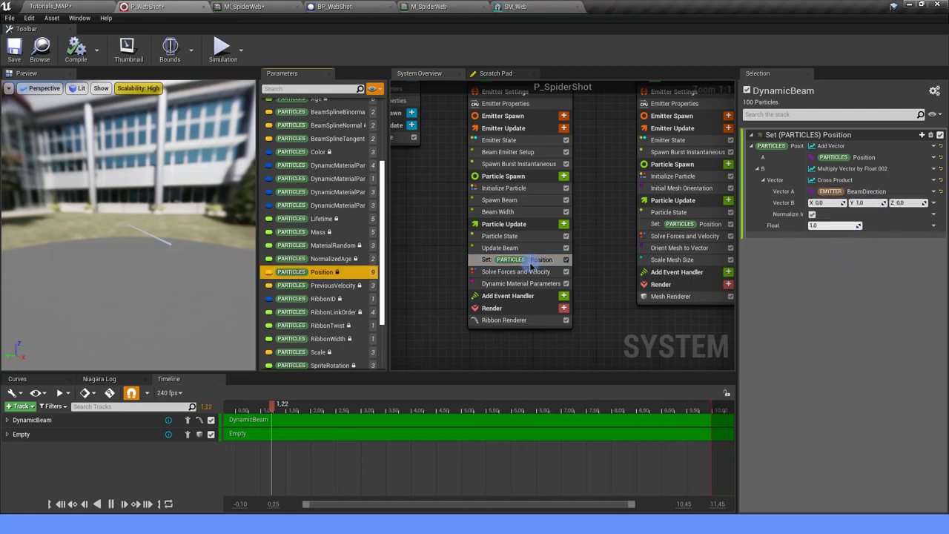
Step: Create a new vector particle attribute named RandomVector
scroll(338, 197, "up", 3)
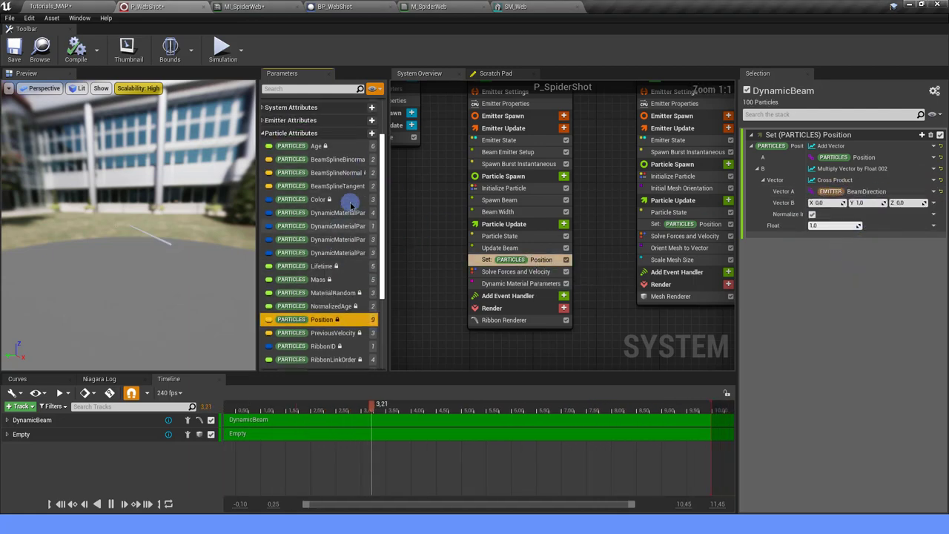
left_click(371, 134)
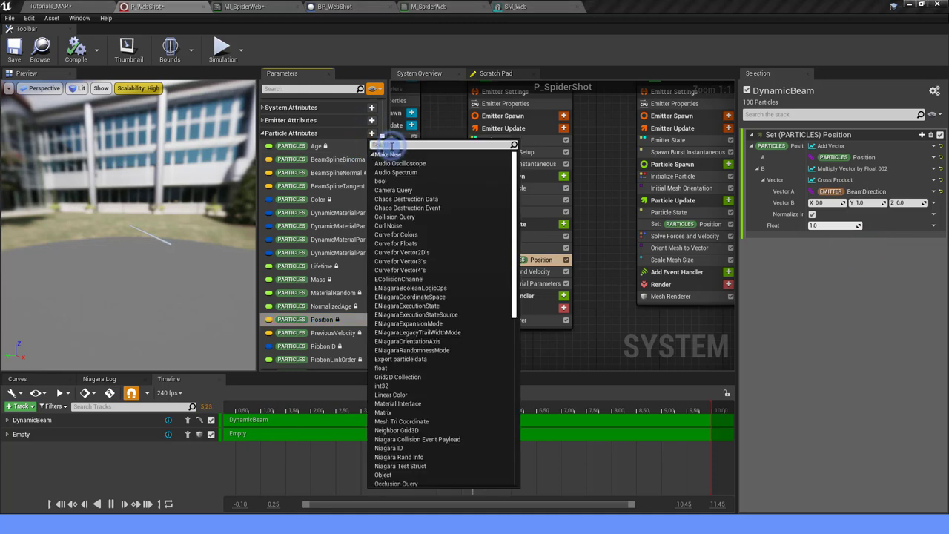
type("vector")
left_click(386, 186)
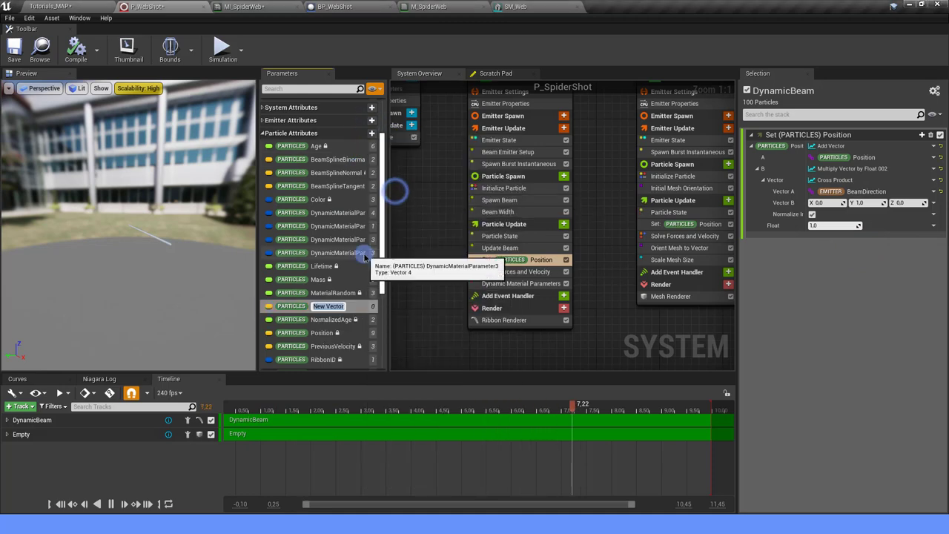
type("RadnomVecto")
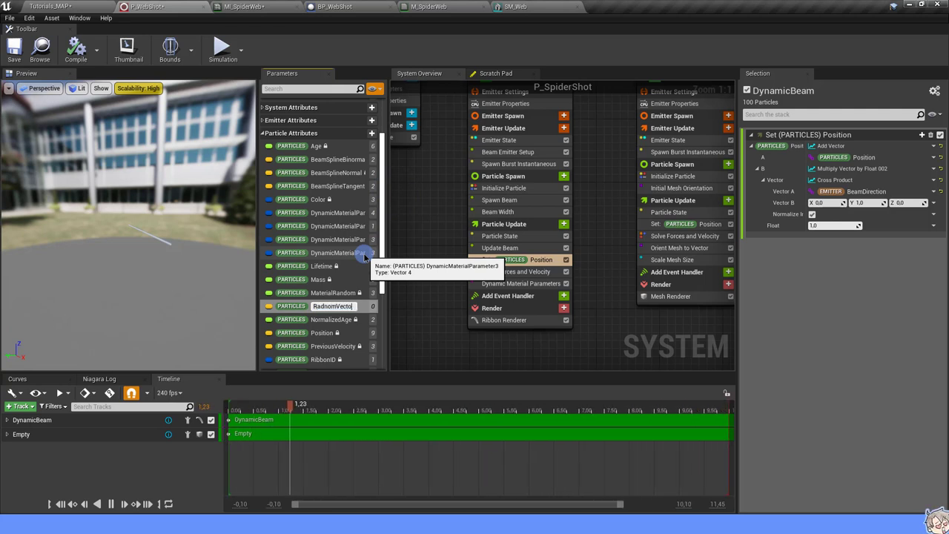
type("r")
key("Return")
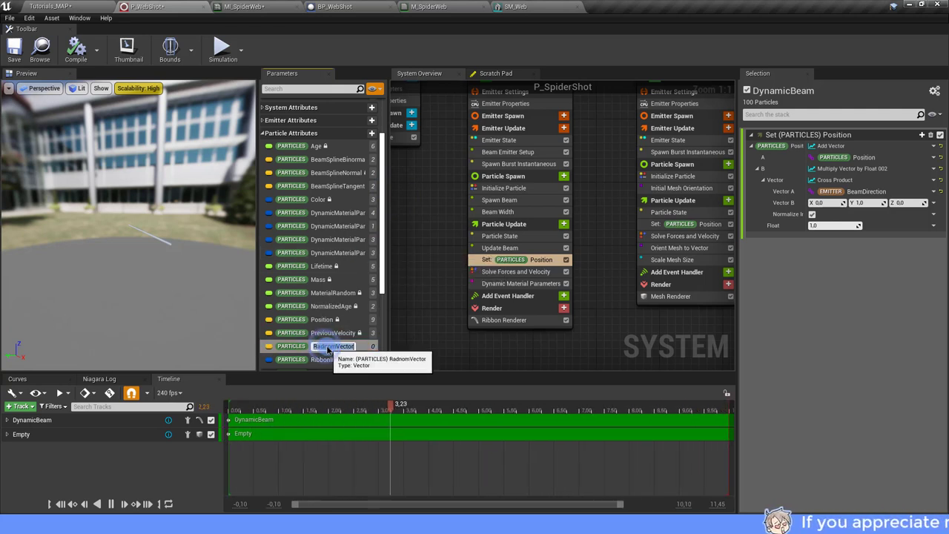
type("RandomVector")
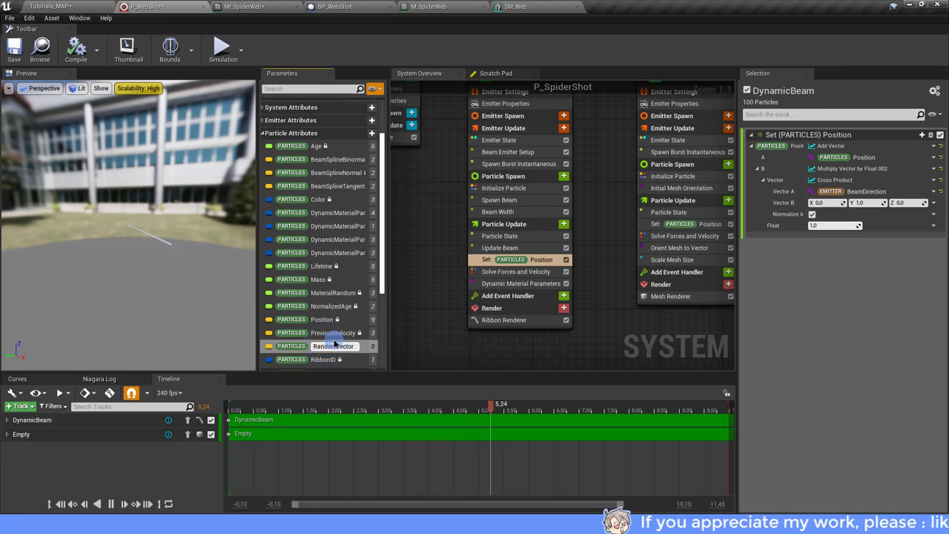
key("Return")
Step: Set RandomVector in Particle Spawn to a Random Vector dynamic input
left_click_drag(335, 345, 505, 226)
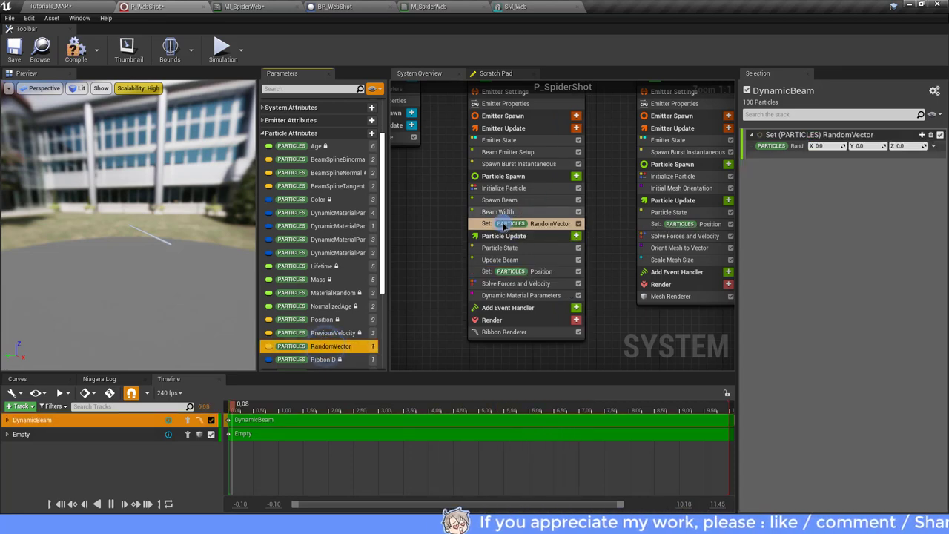
left_click(933, 146)
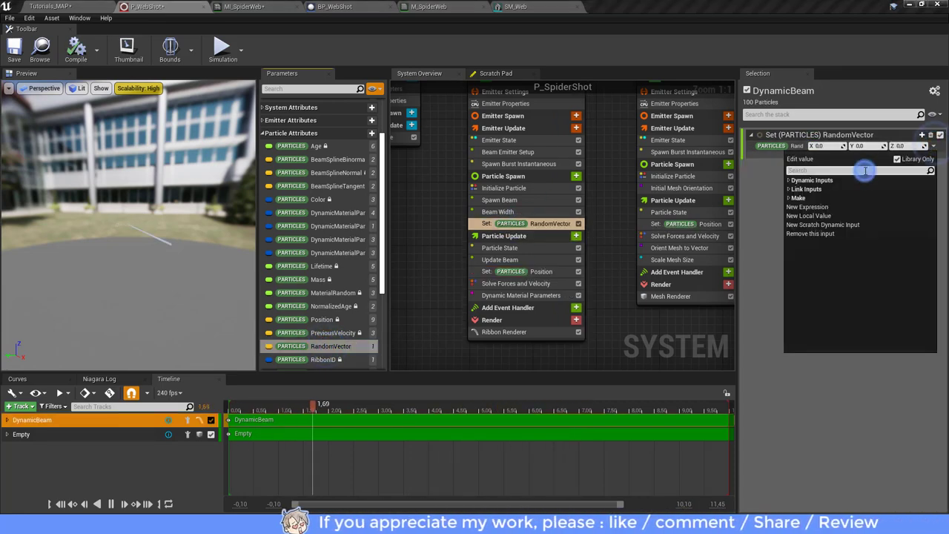
type("rand")
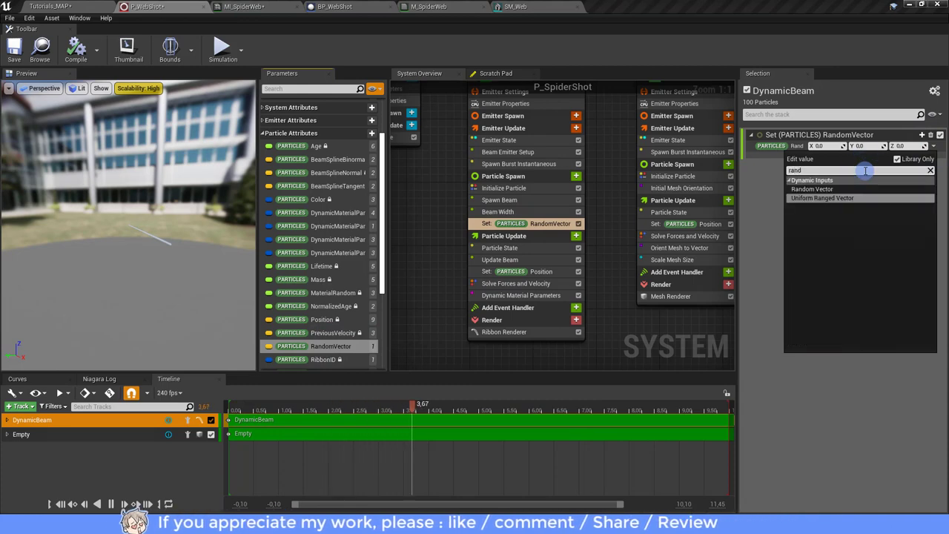
left_click(813, 188)
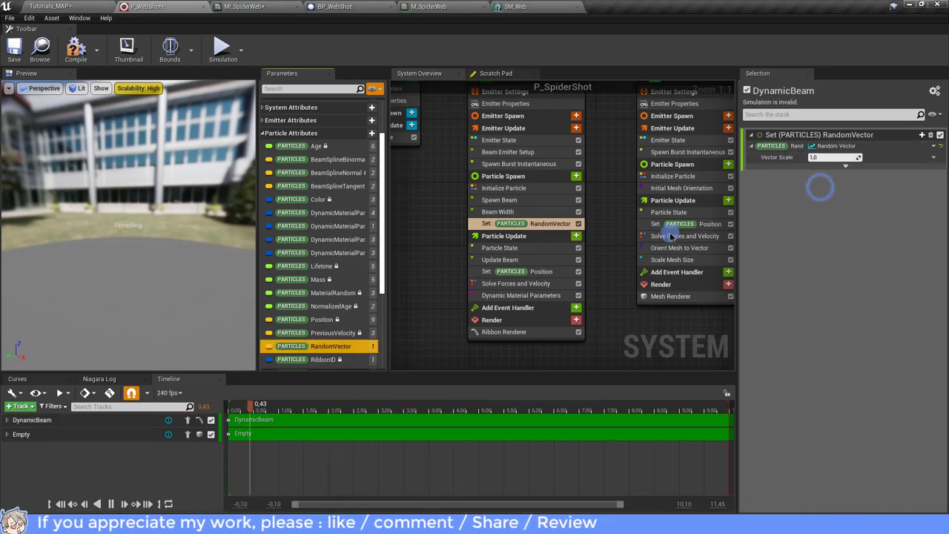
Step: Plug RandomVector into the cross product's Vector B and set the Float multiplier to 15
left_click(583, 273)
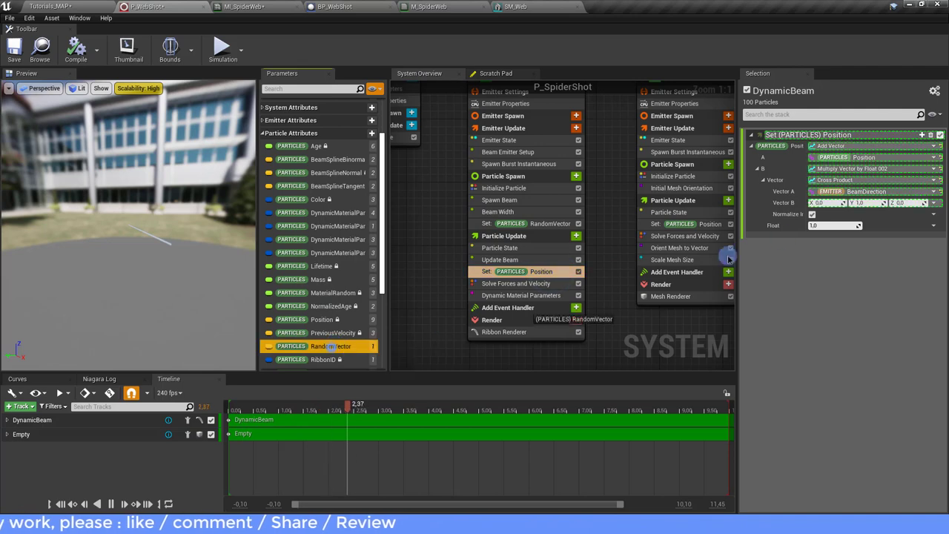
left_click_drag(728, 259, 875, 202)
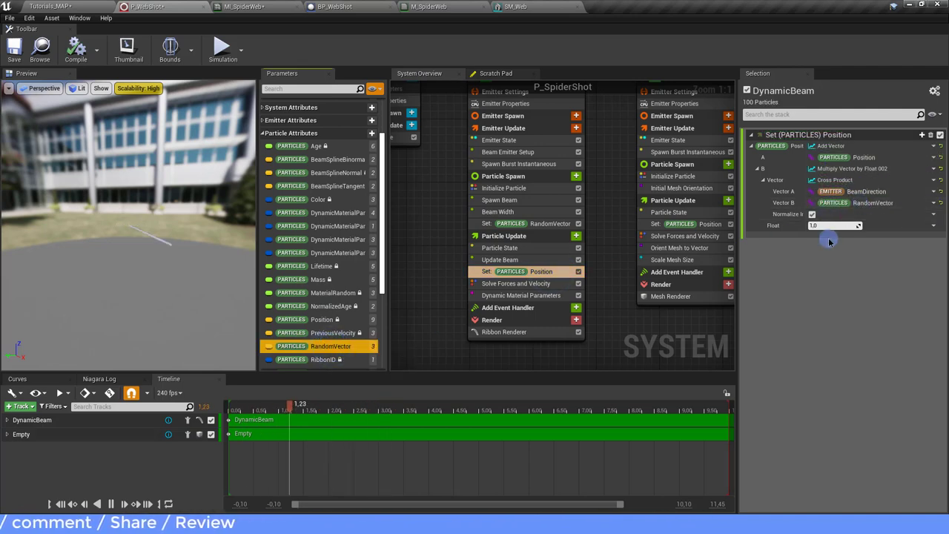
left_click(833, 225)
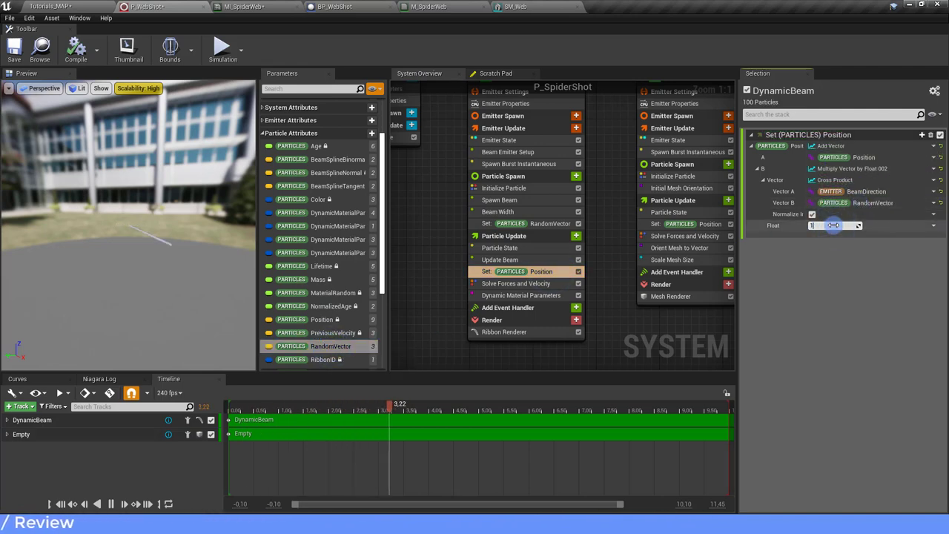
type("15")
key("Return")
left_click_drag(111, 250, 123, 253)
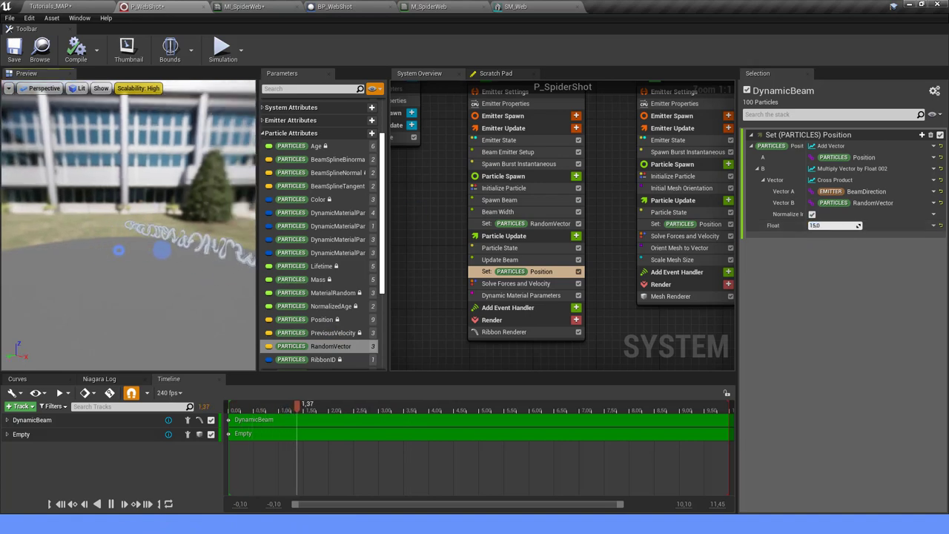
Step: Set the Spawn Burst Instantaneous spawn count to 25
left_click(508, 152)
left_click(508, 164)
left_click(834, 145)
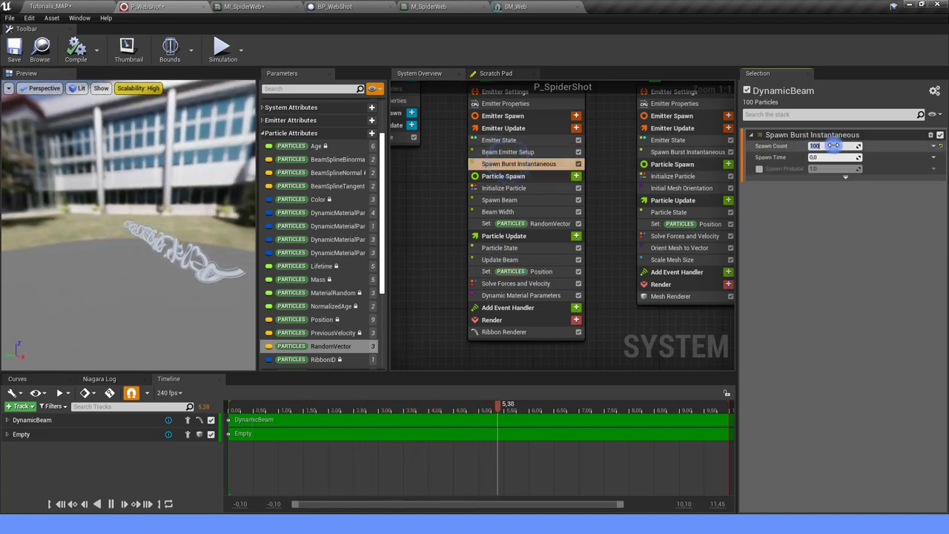
type("25")
key("Return")
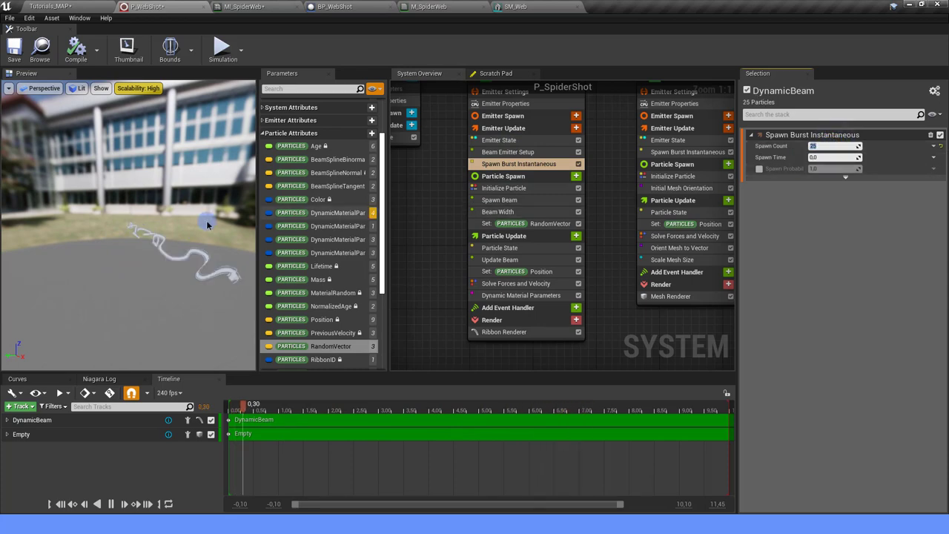
Step: Orbit the preview to inspect the wiggling beam and reselect the position offset module
left_click_drag(126, 222, 192, 229)
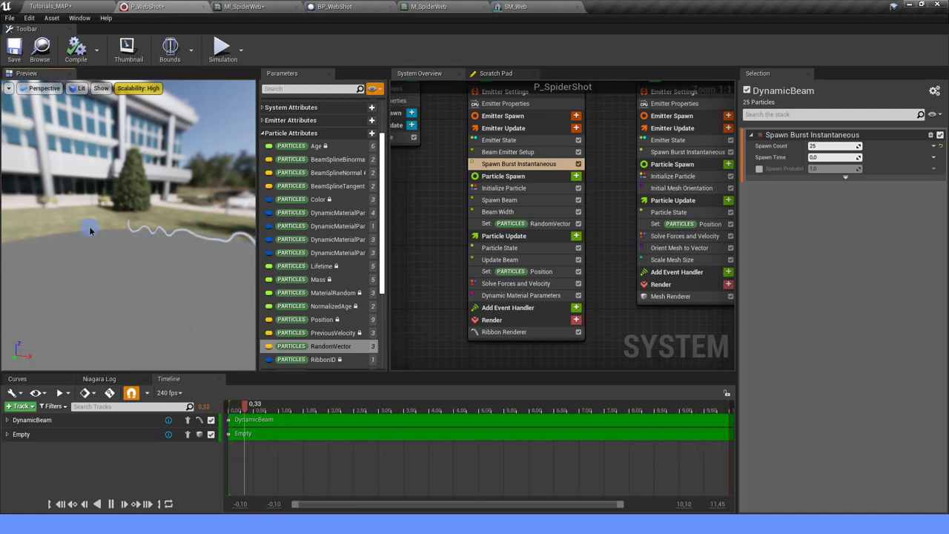
left_click_drag(176, 249, 434, 217)
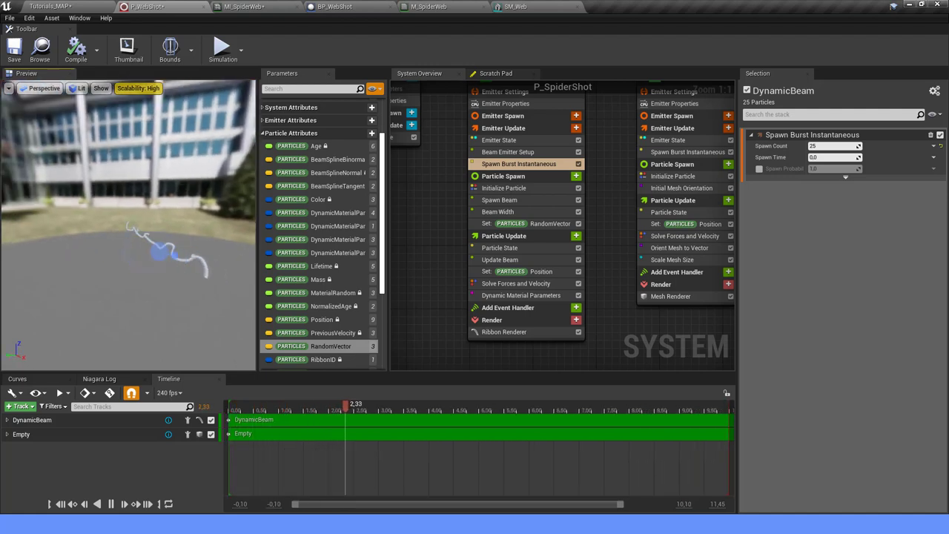
left_click(542, 272)
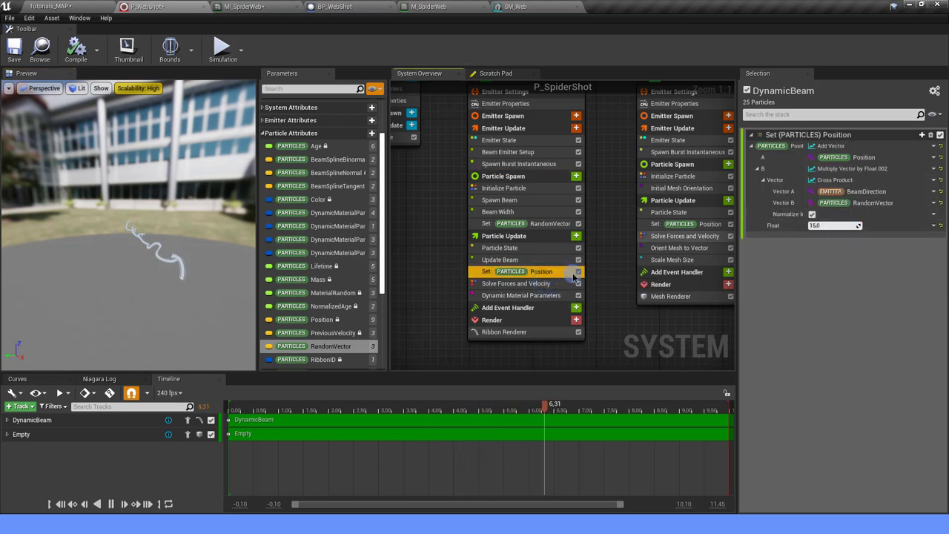
left_click_drag(163, 273, 209, 264)
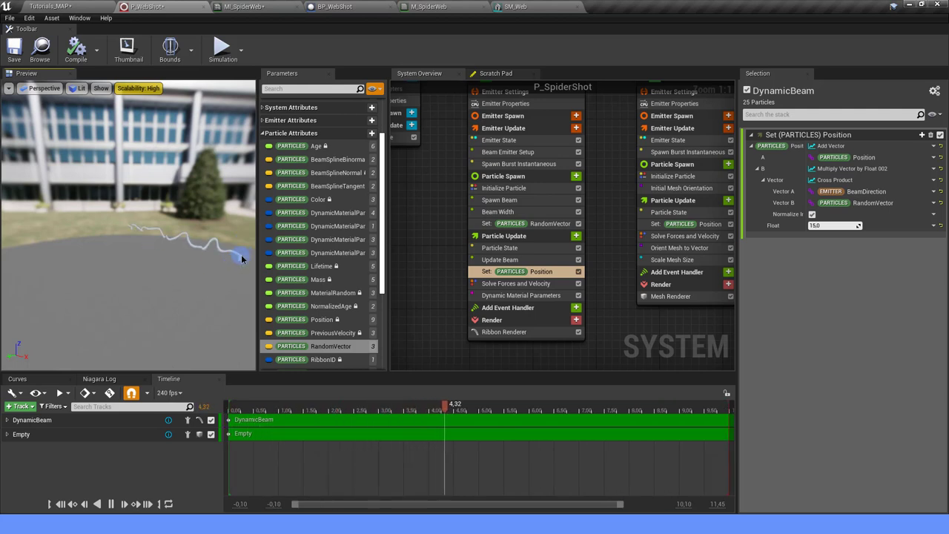
left_click(934, 225)
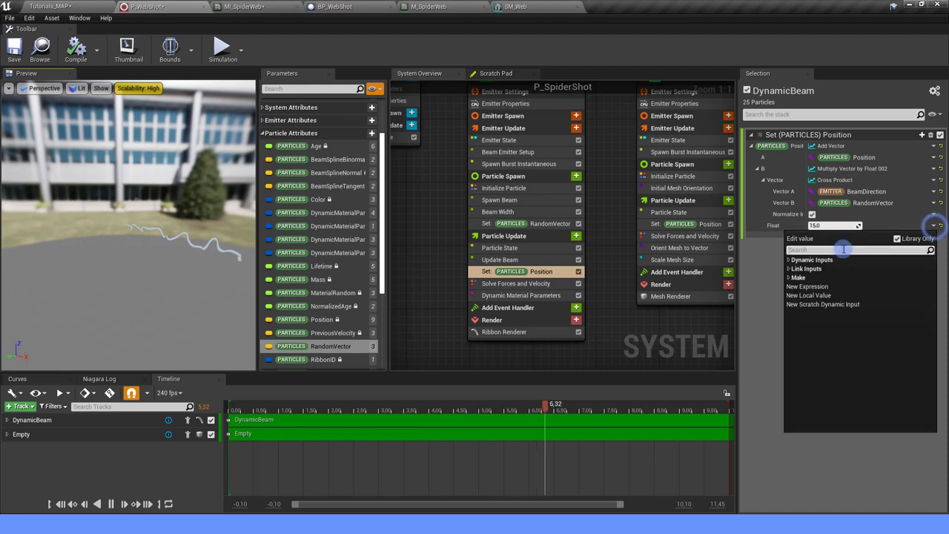
Step: Drive the offset multiplier with a Float from Curve indexed by RibbonLinkOrder
type("curve")
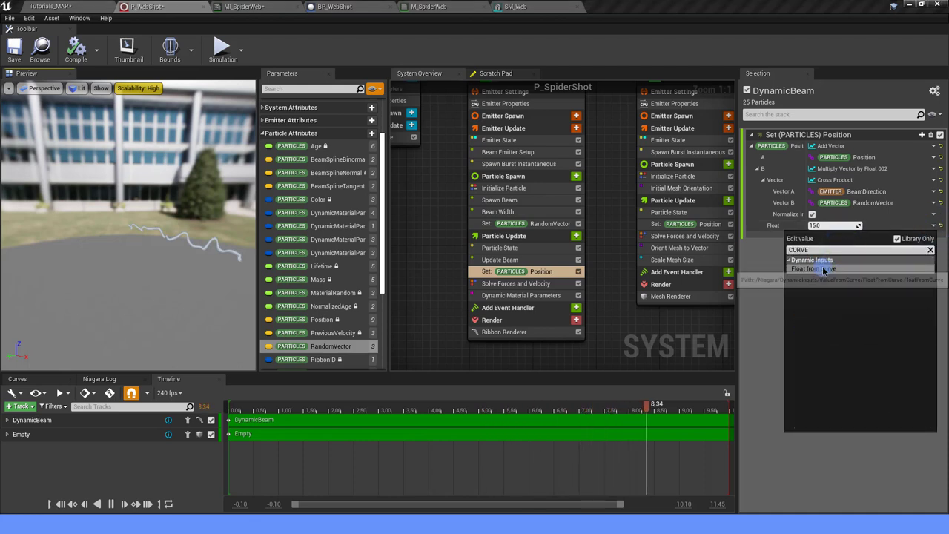
left_click(824, 269)
left_click(933, 326)
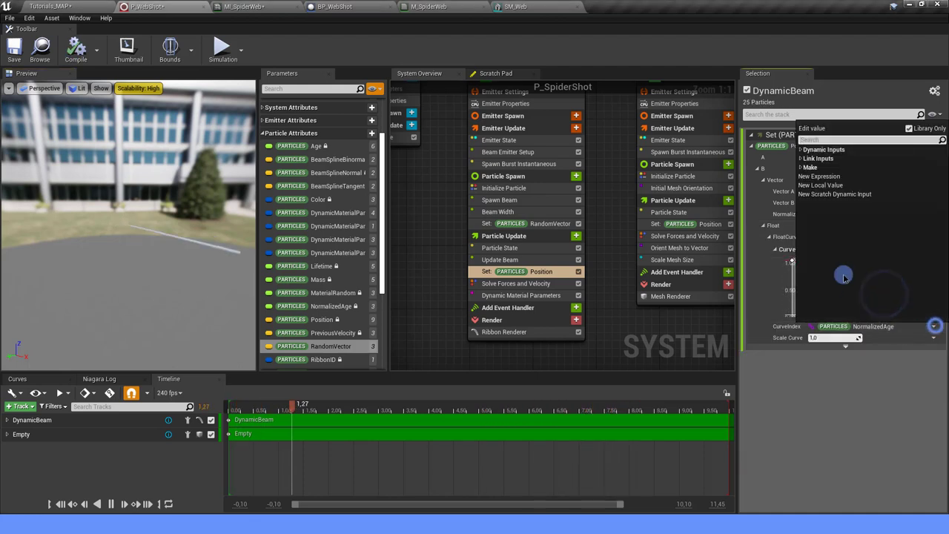
type("RIBB")
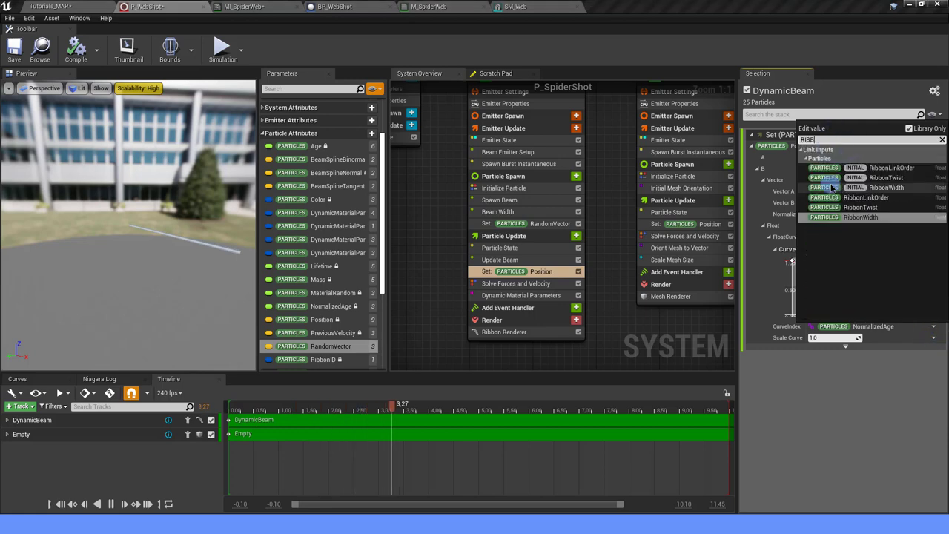
left_click(864, 197)
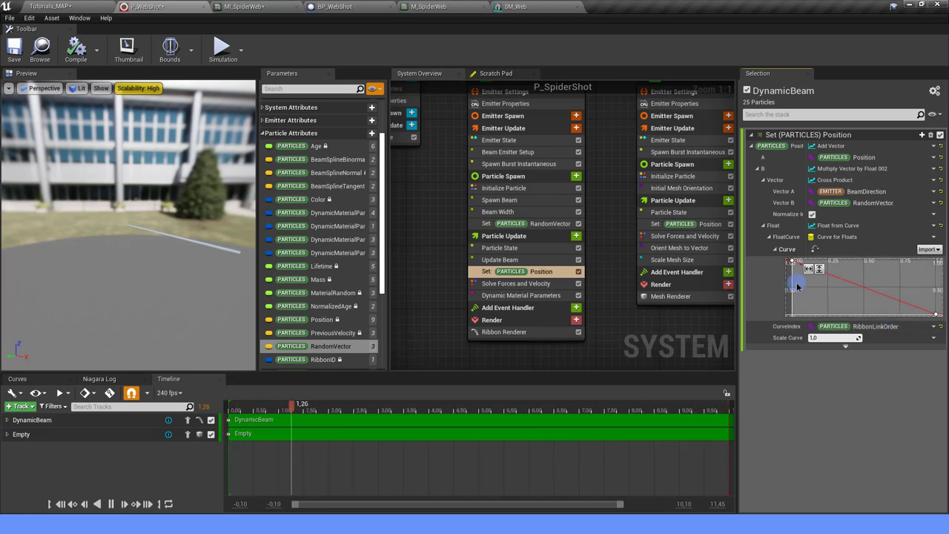
scroll(822, 289, "down", 2)
scroll(827, 302, "down", 2)
type("20")
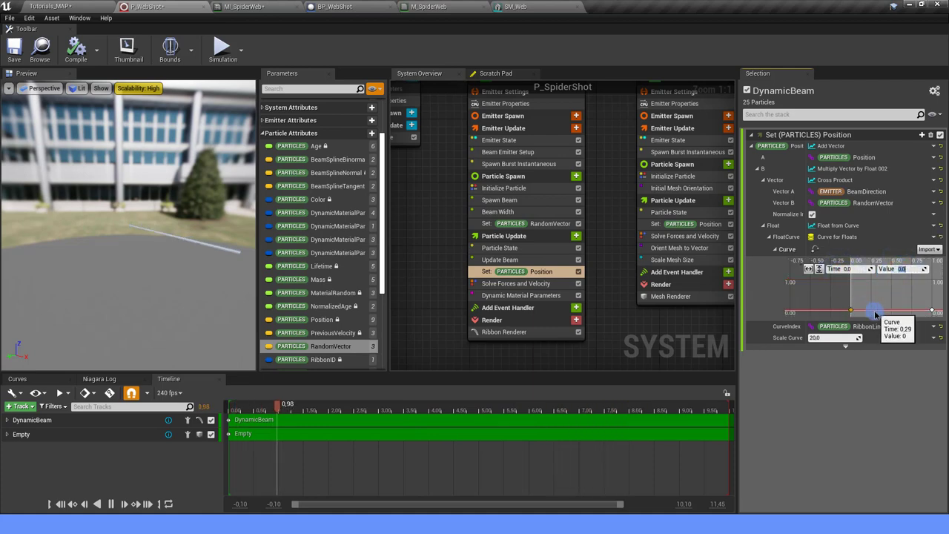
Step: Add a curve key at value 1 and make the keys cubic for a smooth bell shape
double_click(870, 311)
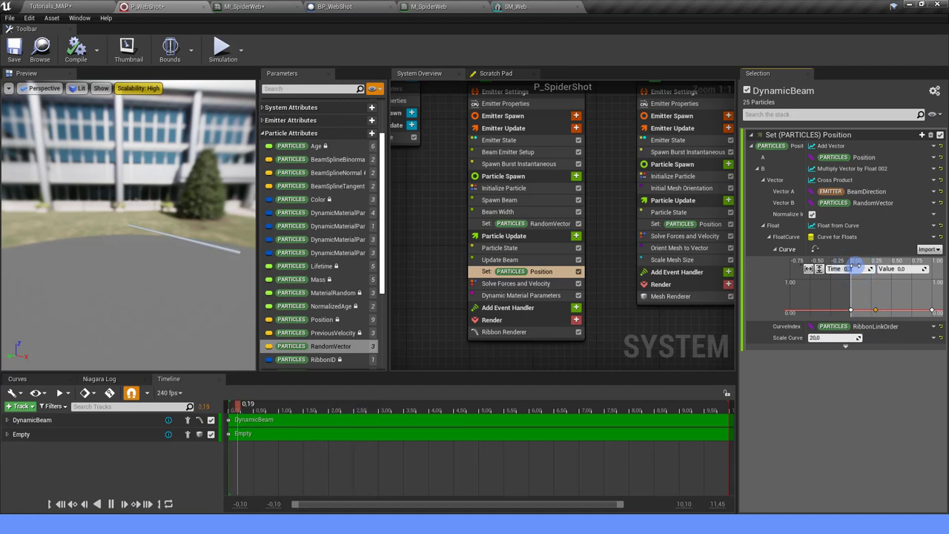
left_click(855, 266)
type("1")
key("Return")
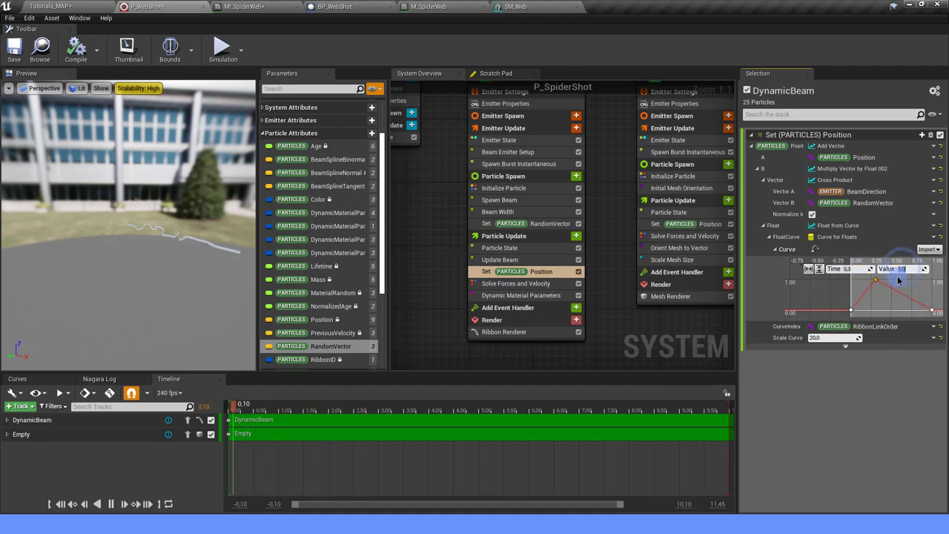
left_click(880, 291)
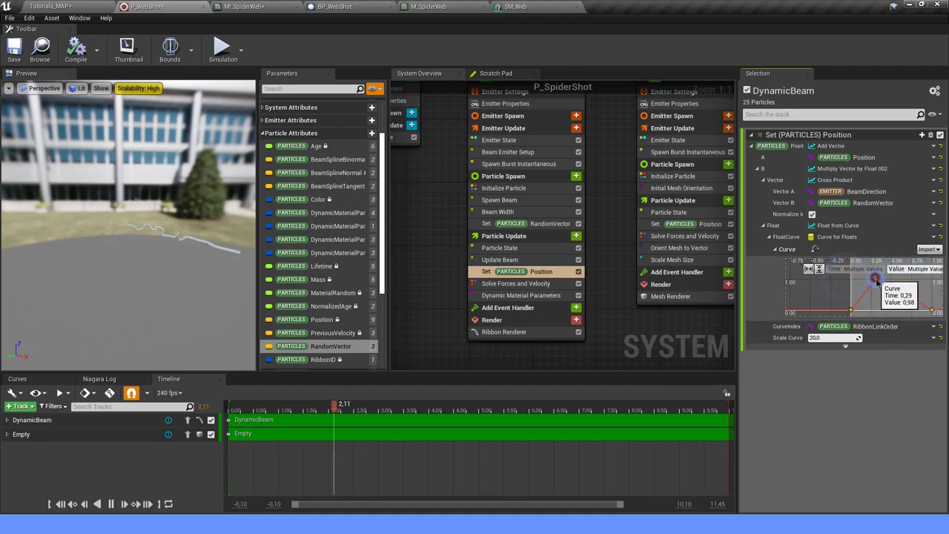
right_click(877, 280)
left_click(889, 297)
left_click(851, 310)
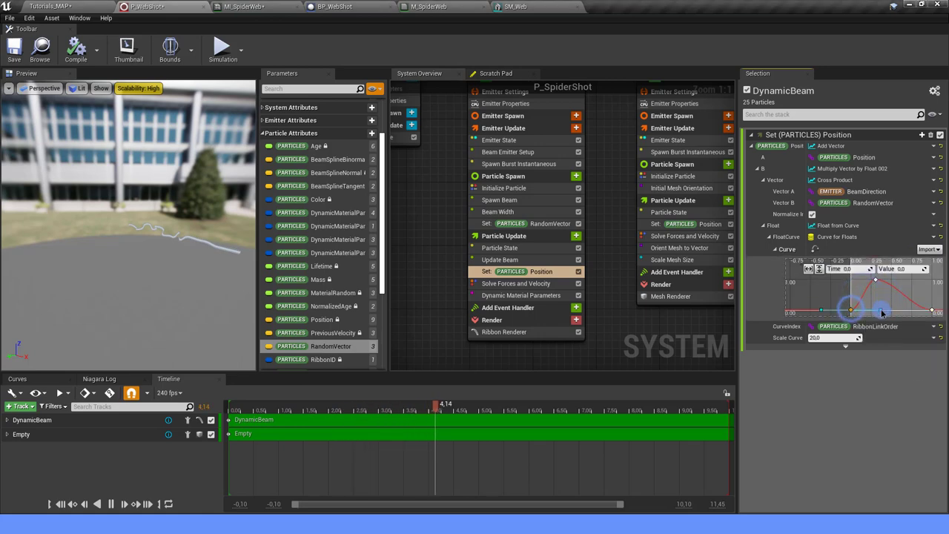
left_click(868, 280)
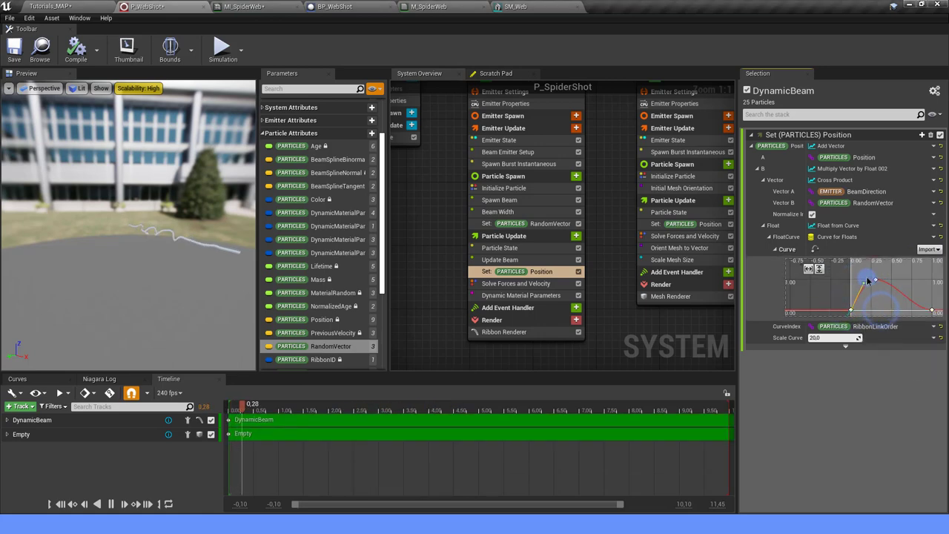
left_click(933, 310)
middle_click(915, 285)
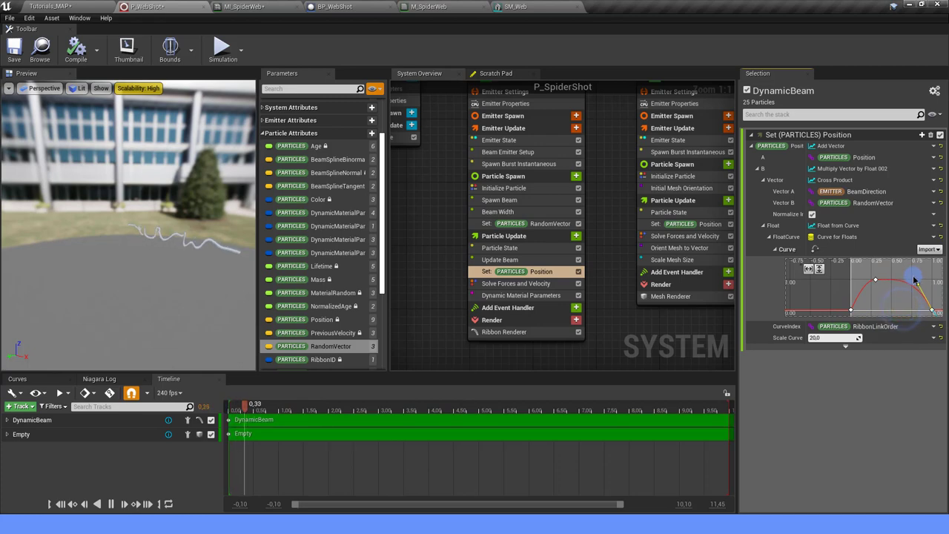
left_click_drag(88, 232, 126, 234)
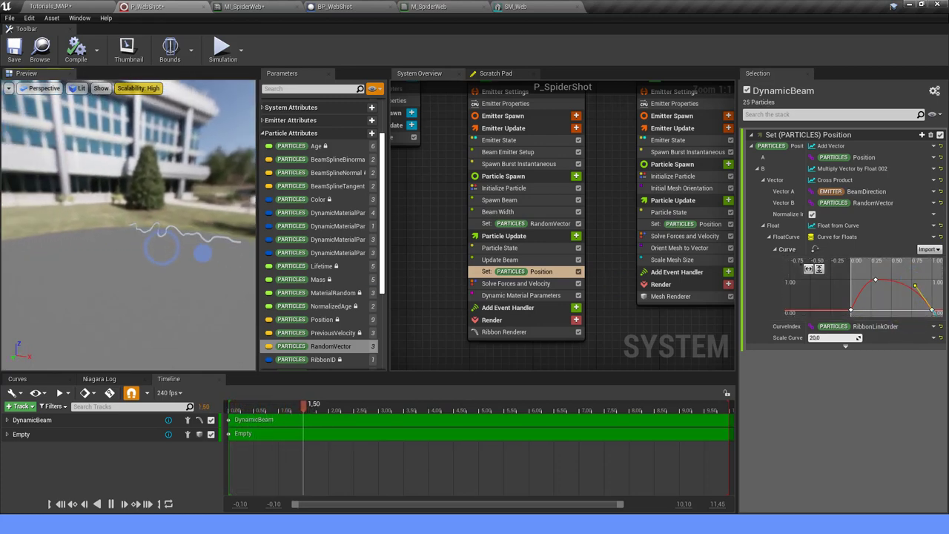
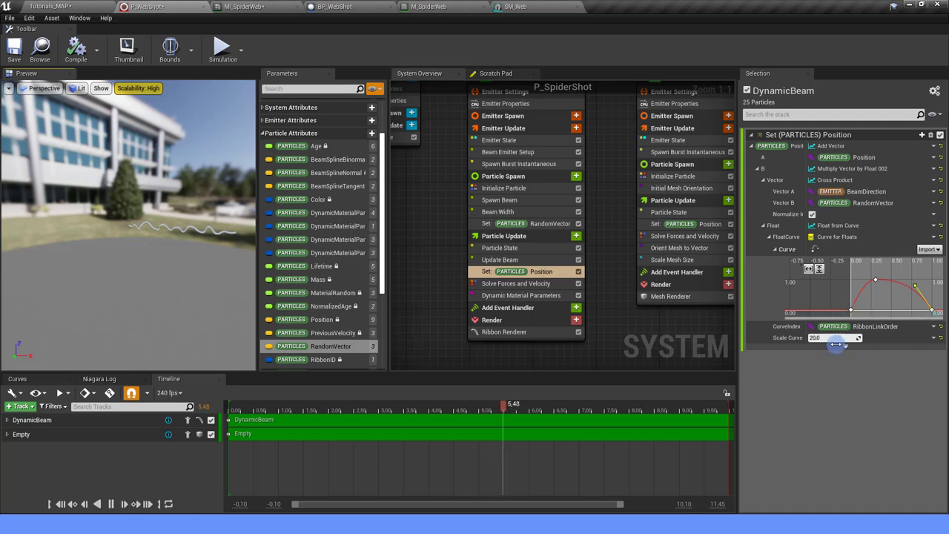
Step: Switch Scale Curve to Float from Curve and flatten the curve at a constant 1.0
left_click(843, 380)
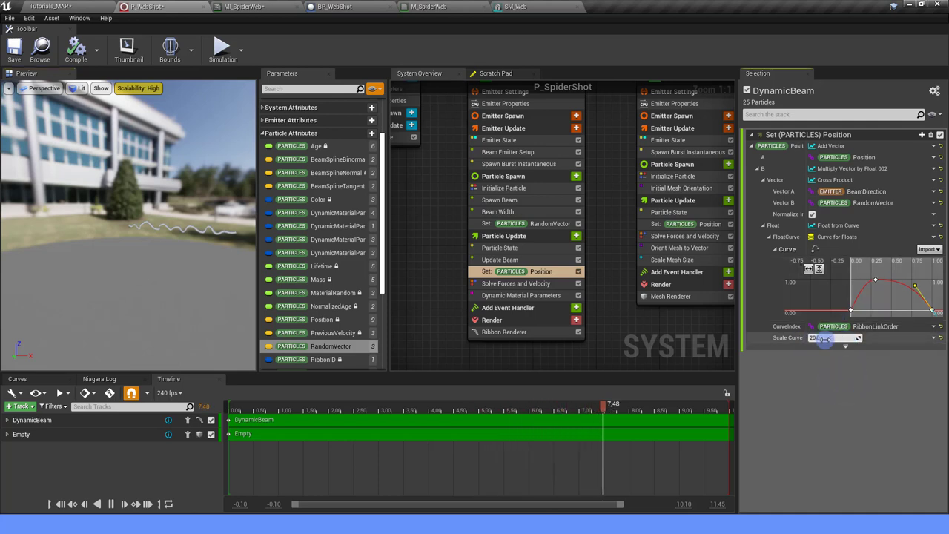
left_click(934, 338)
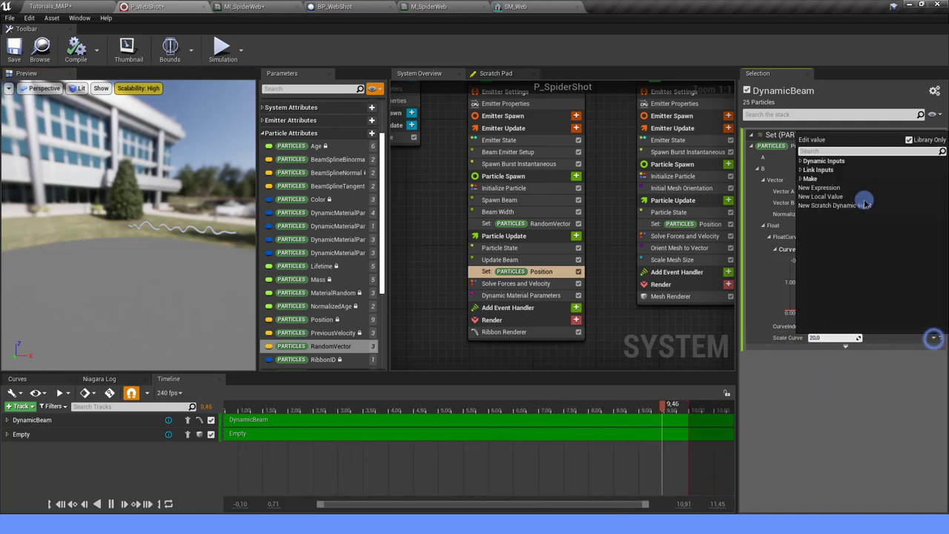
type("CURVE")
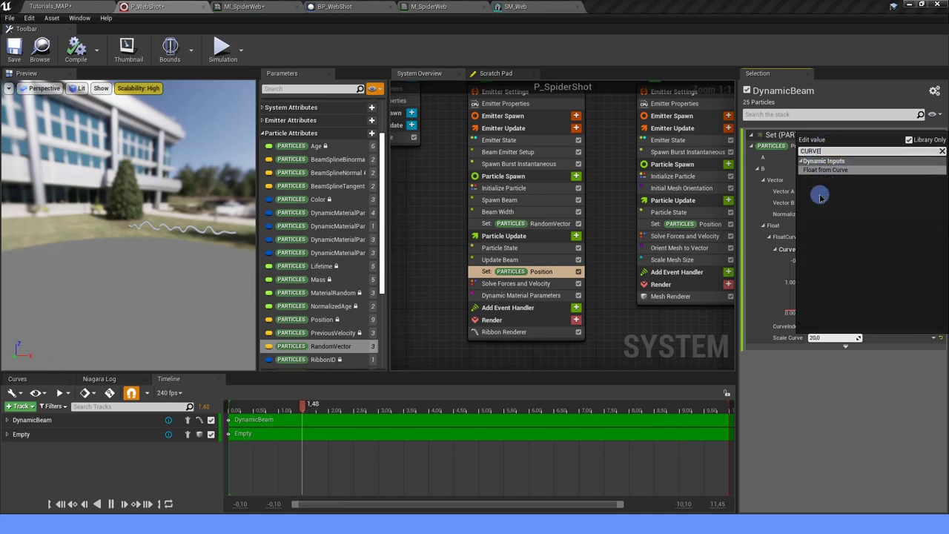
left_click(830, 170)
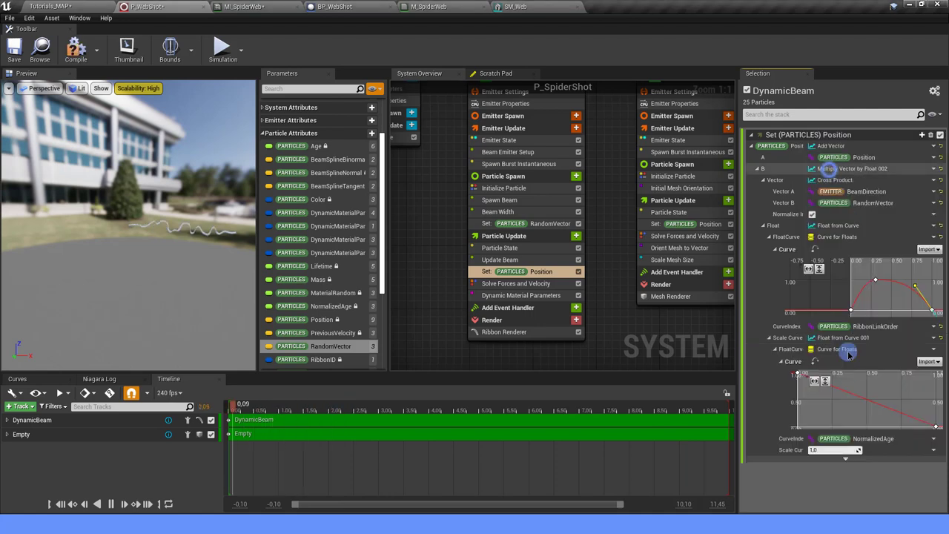
left_click(904, 399)
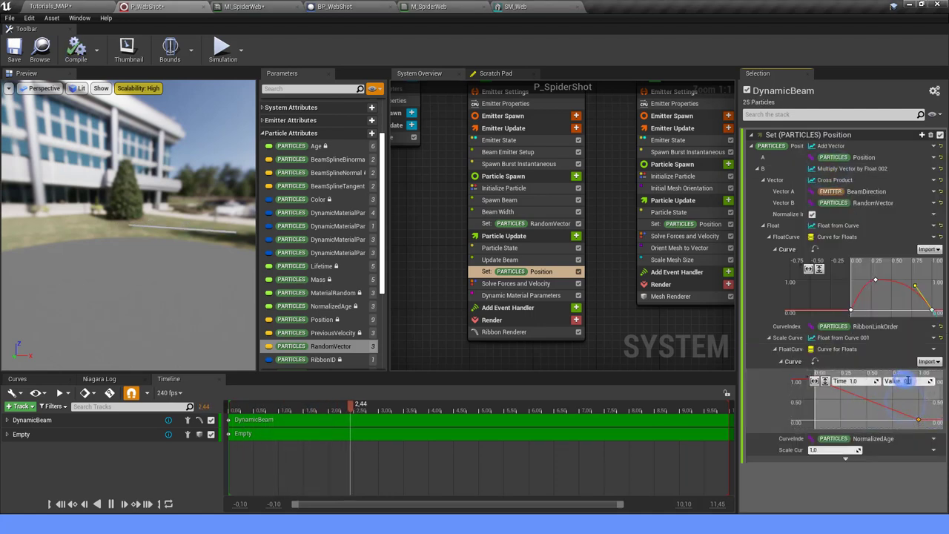
left_click(862, 422)
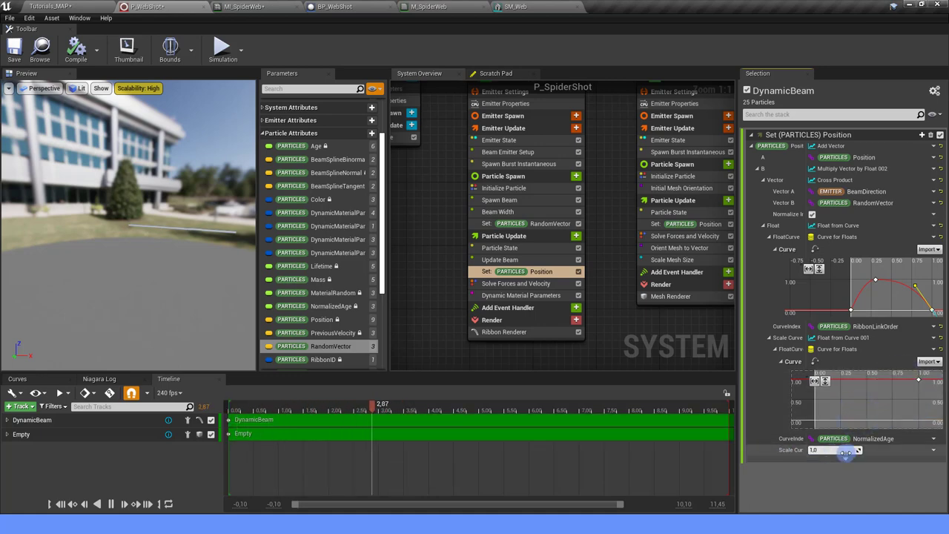
Step: Make the curve's scale a Multiply Float with A set to 30
left_click(933, 450)
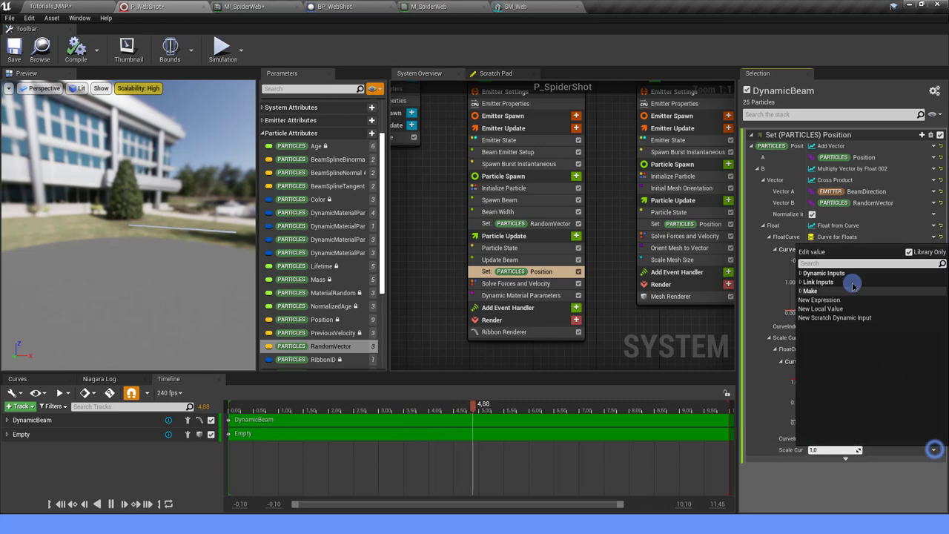
type("MULT")
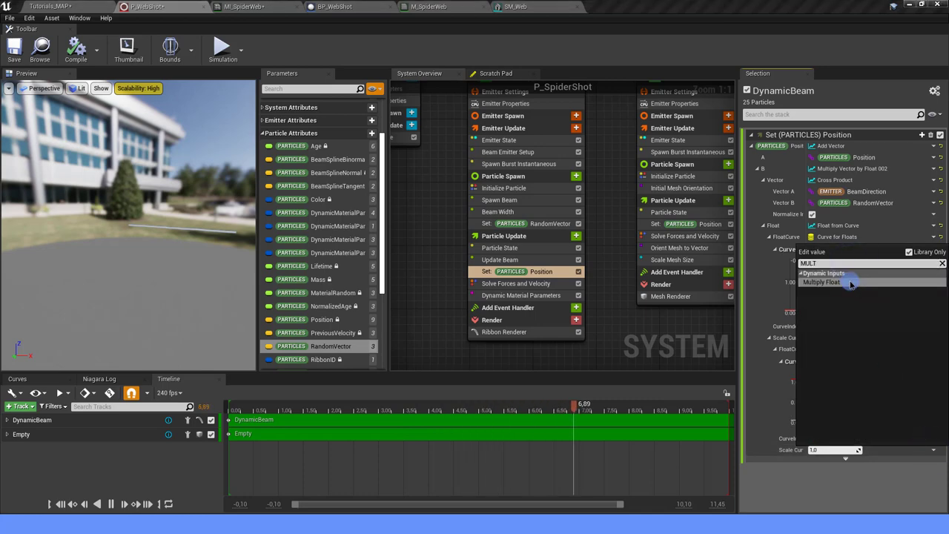
left_click(850, 282)
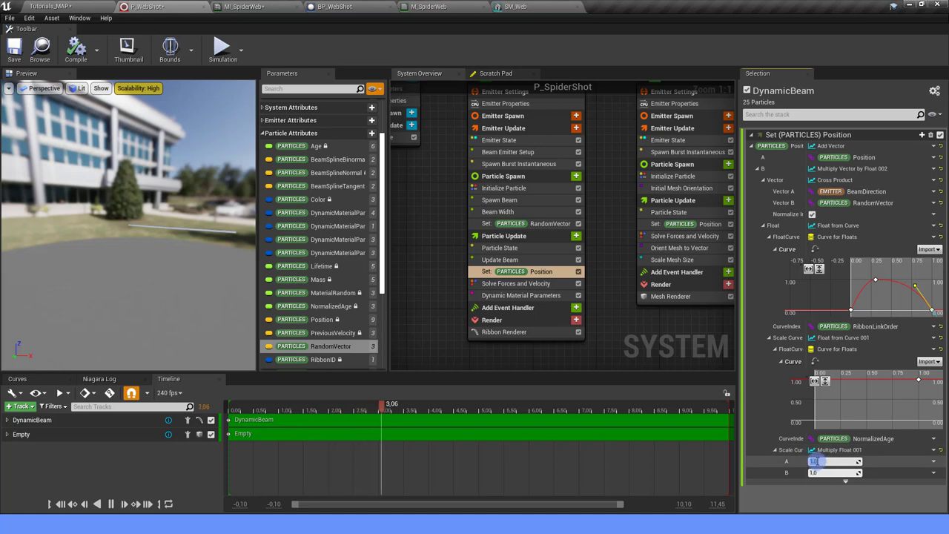
type("30")
key("Return")
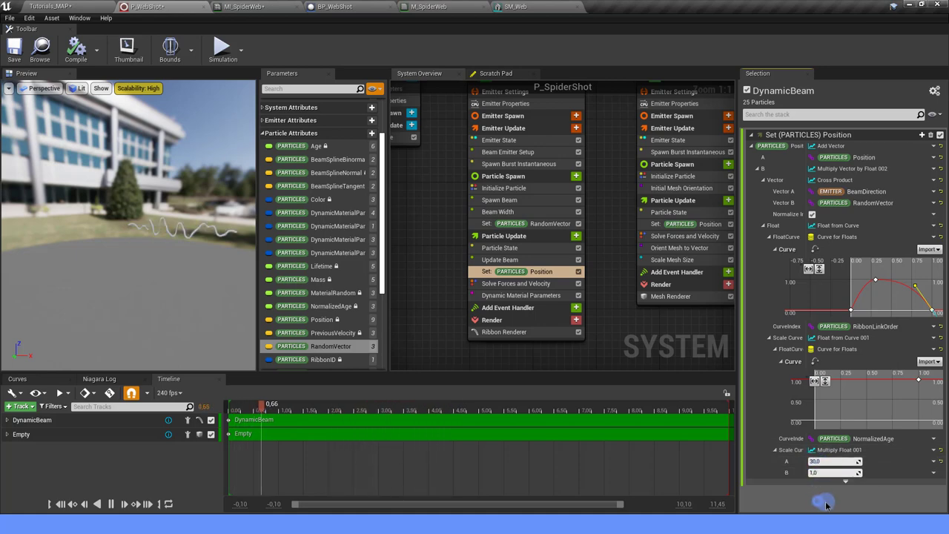
Step: Link the user Hit parameter into the Multiply Float's B input
mouse_move(300, 144)
left_mouse_down()
mouse_move(886, 510)
mouse_move(834, 473)
left_mouse_up()
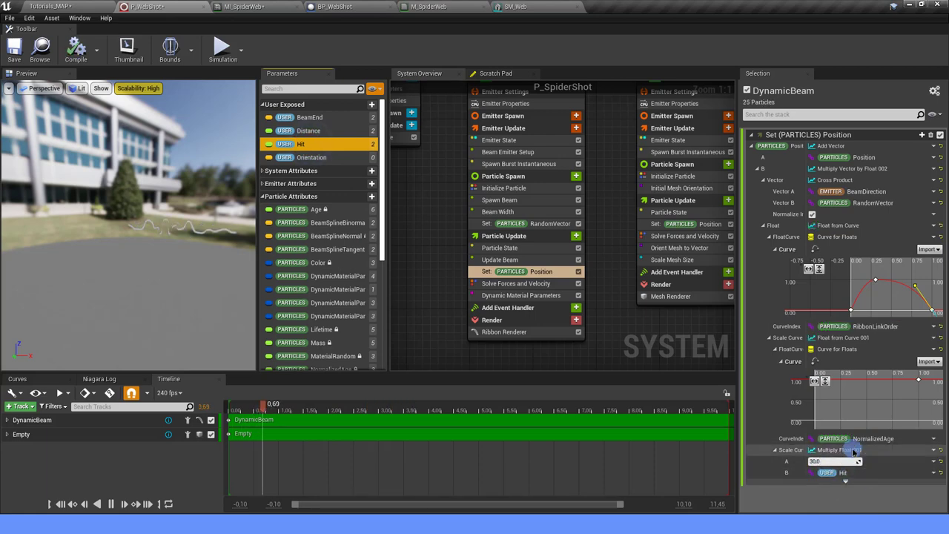
right_click_drag(410, 185, 481, 230)
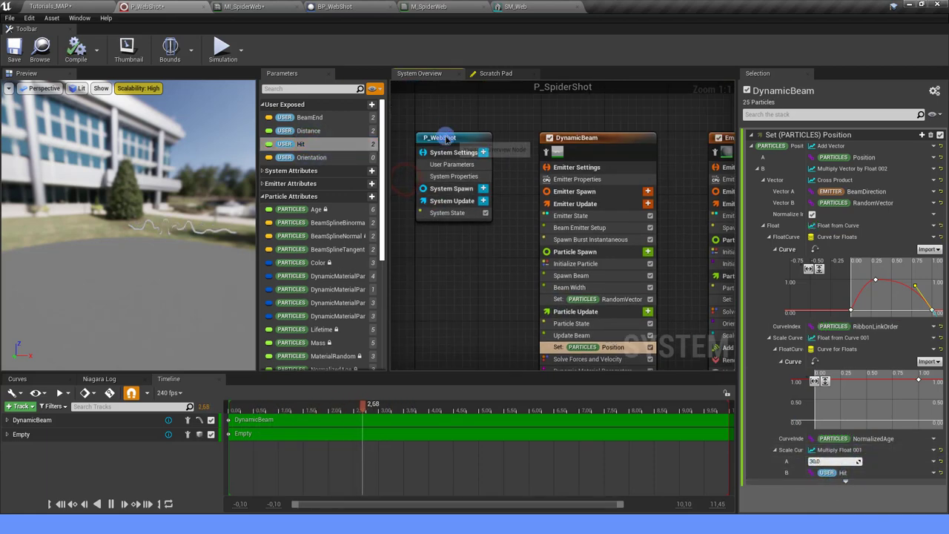
left_click(444, 137)
mouse_move(472, 315)
right_mouse_down()
mouse_move(438, 232)
mouse_move(437, 240)
right_mouse_up()
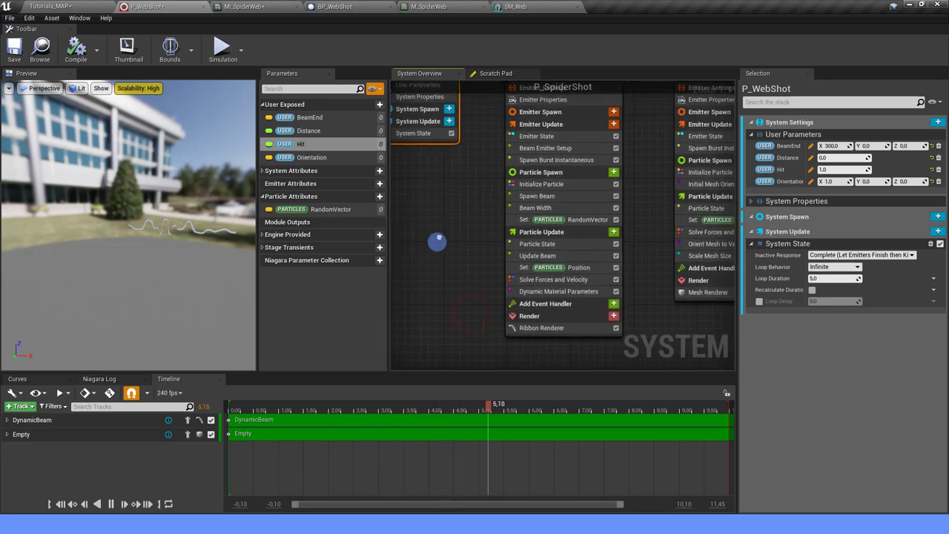
left_click(565, 269)
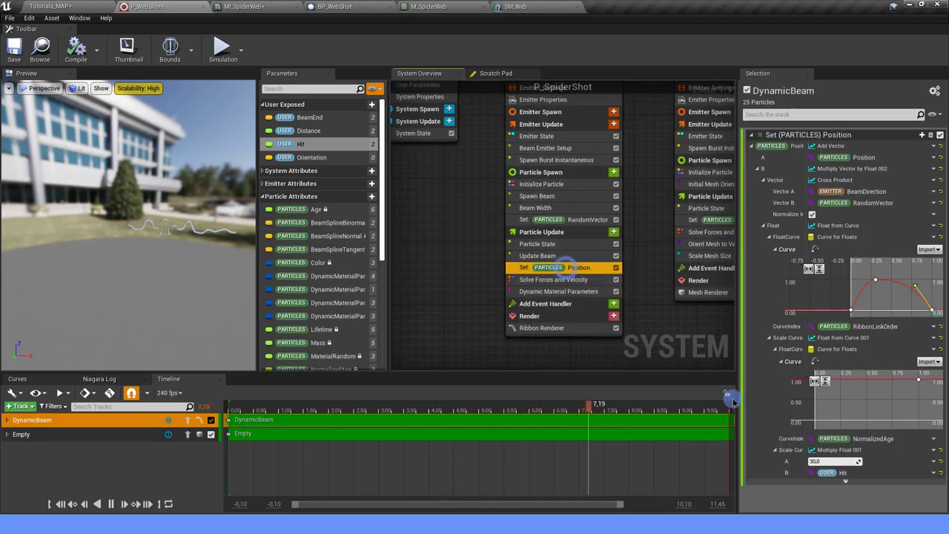
left_click(882, 395)
left_click(841, 411)
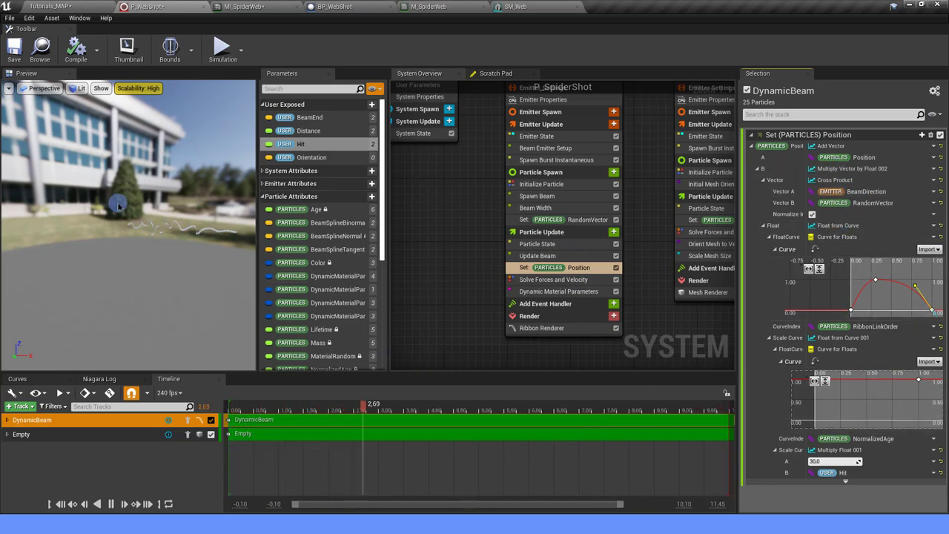
Step: Save the P_WebShot Niagara system
left_click(15, 50)
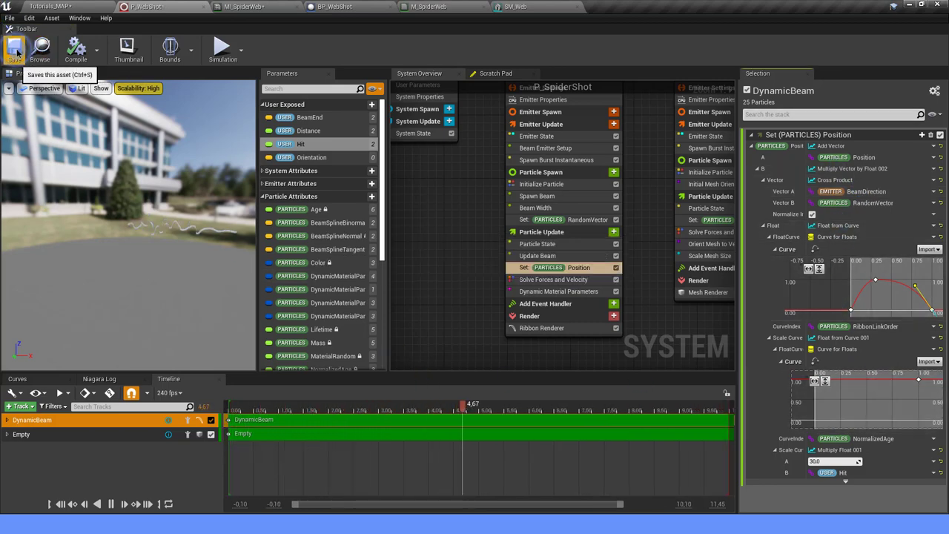
left_click(875, 408)
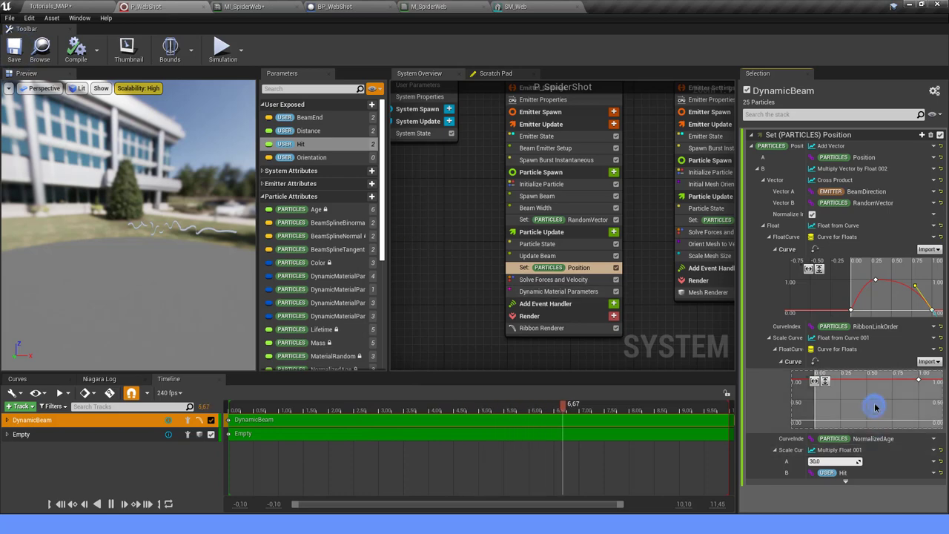
left_click(76, 5)
Step: Simulate the level several times to watch the web shot fire
left_click(413, 46)
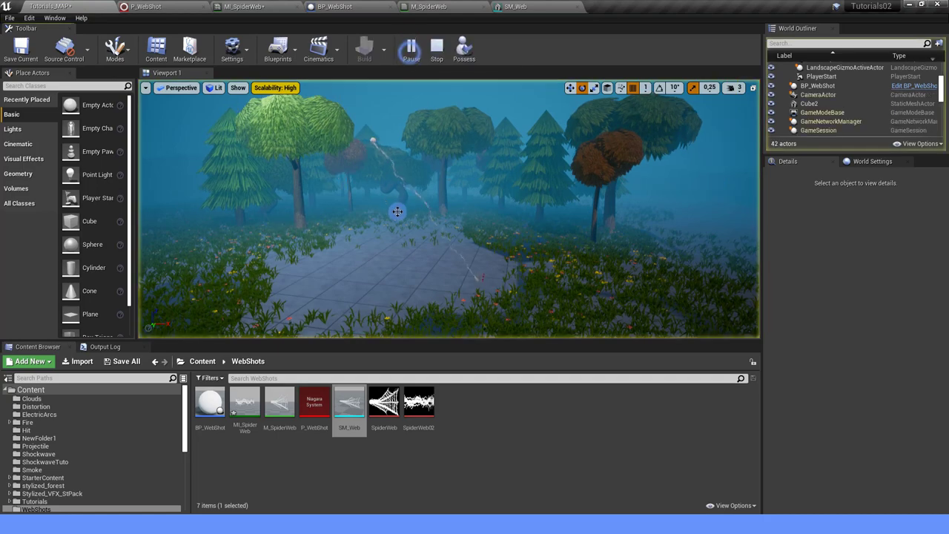
scroll(459, 248, "up", 3)
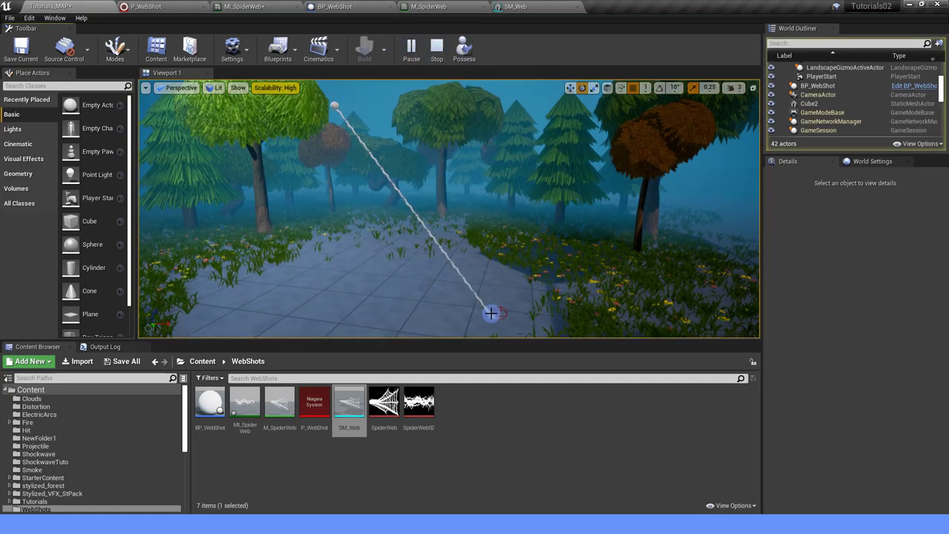
left_click(437, 47)
left_click(420, 50)
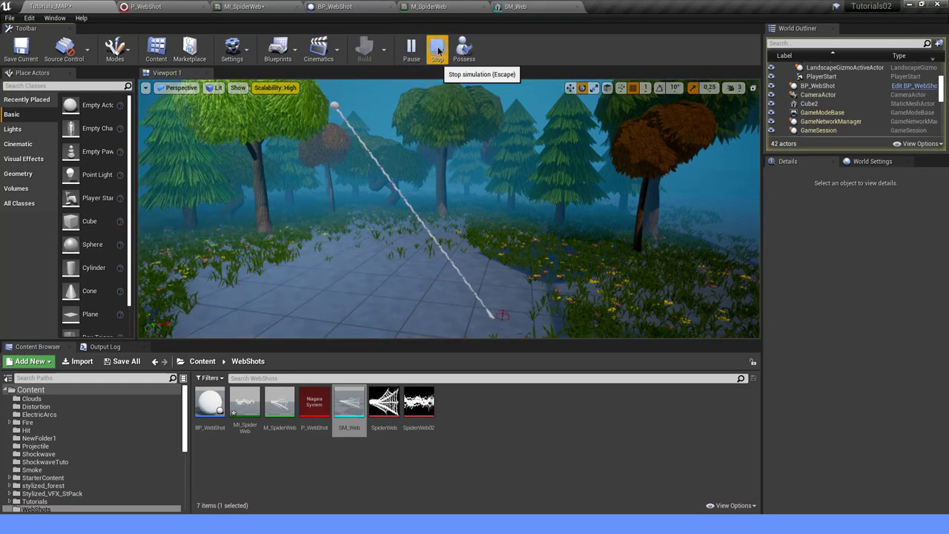
left_click(435, 47)
left_click(414, 50)
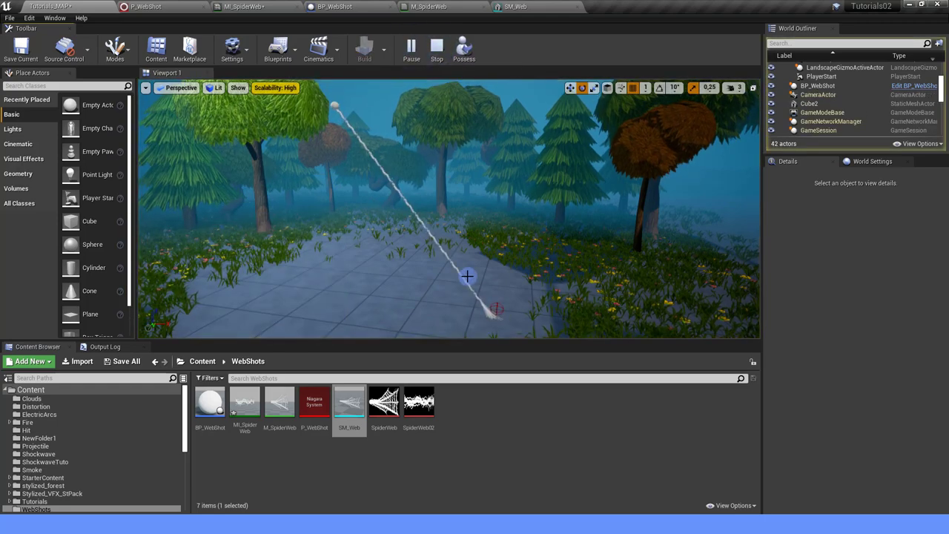
left_click(436, 48)
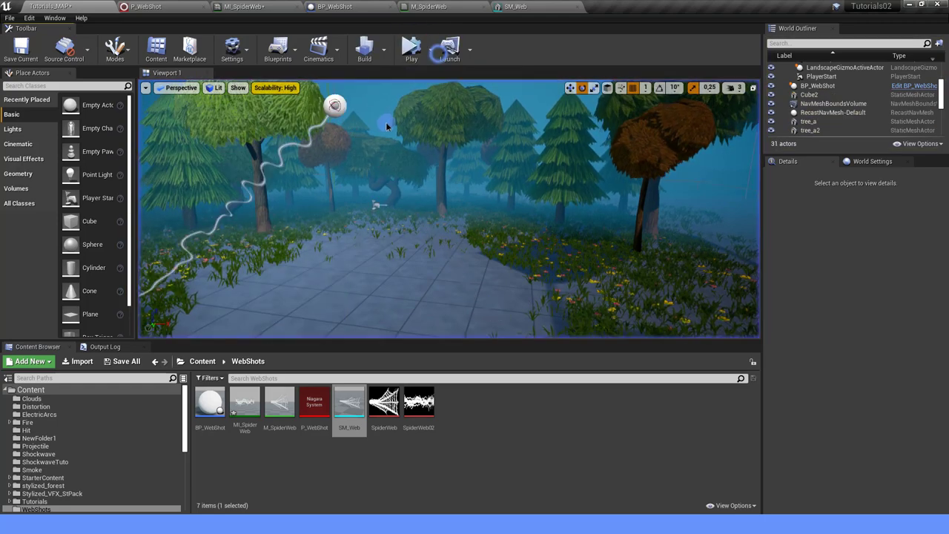
Step: Tilt BP_WebShot's pitch upward and simulate again to test the new aim
left_click(378, 147)
left_click_drag(435, 162, 449, 148)
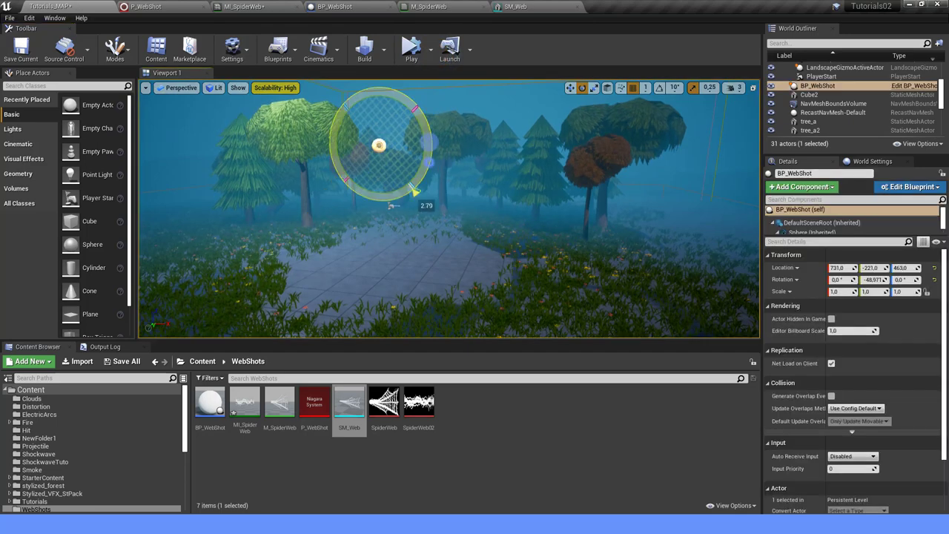
left_click(410, 52)
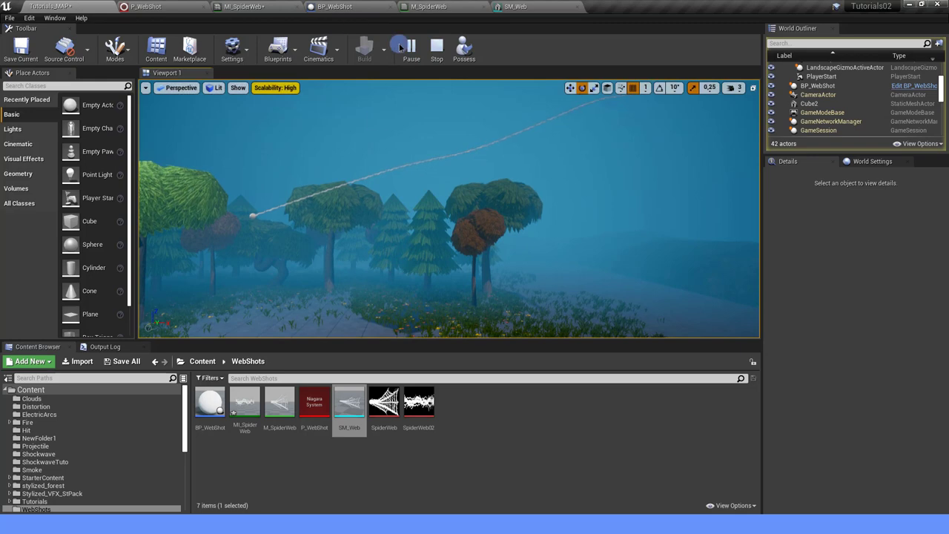
left_click(437, 48)
left_click(410, 48)
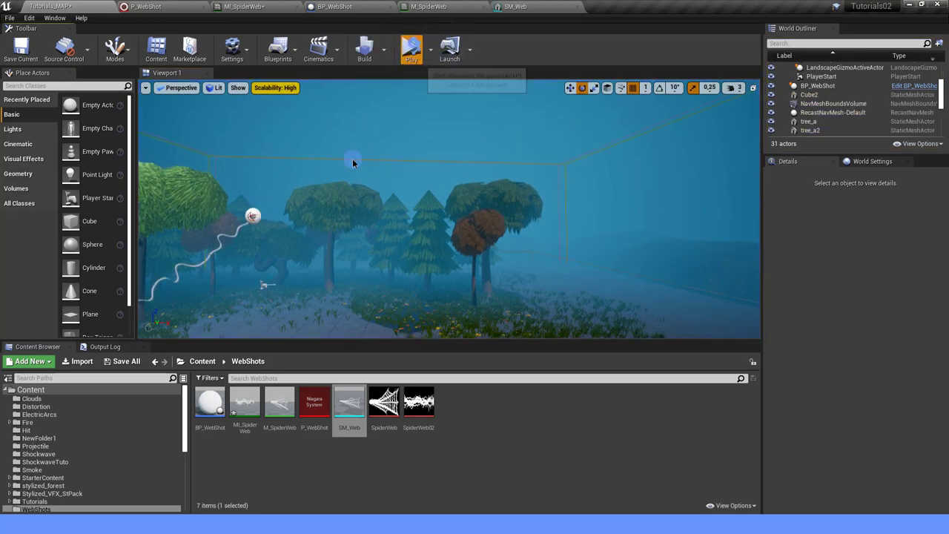
left_click(437, 48)
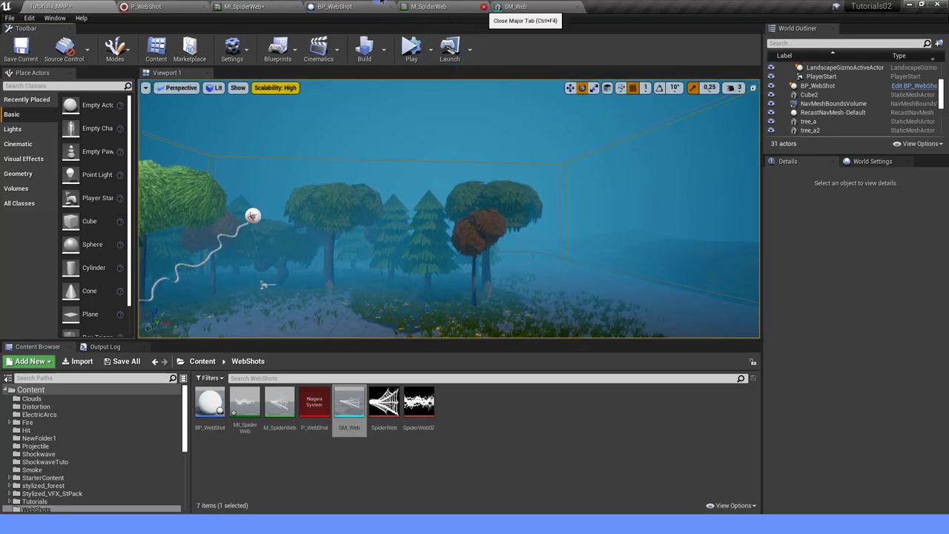
left_click(176, 10)
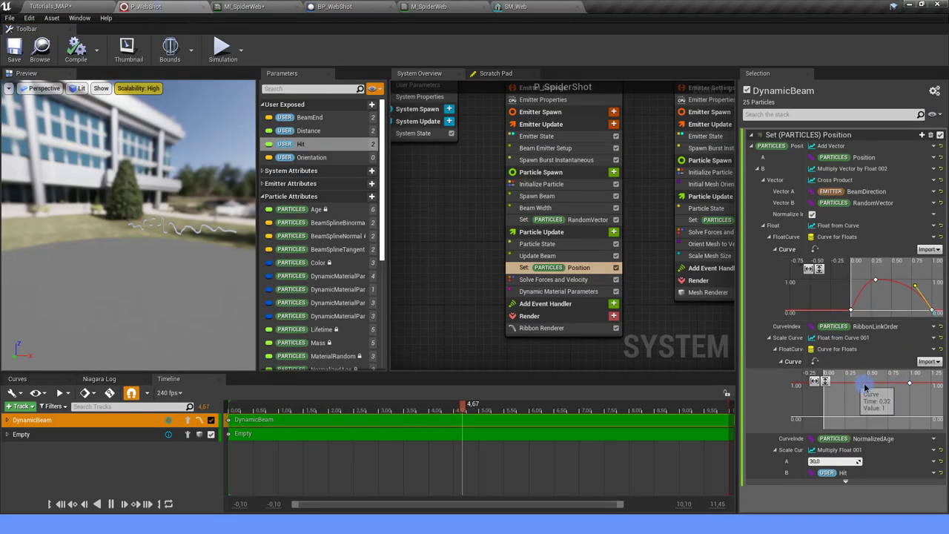
Step: Index the scale curve by system Age and lower its keys to about 0.87 and 0.22
left_click(933, 438)
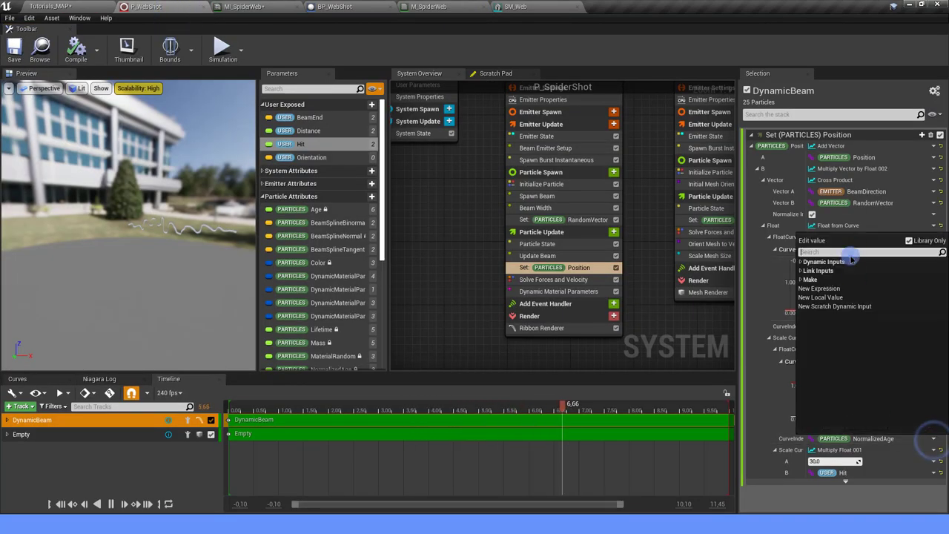
type("age")
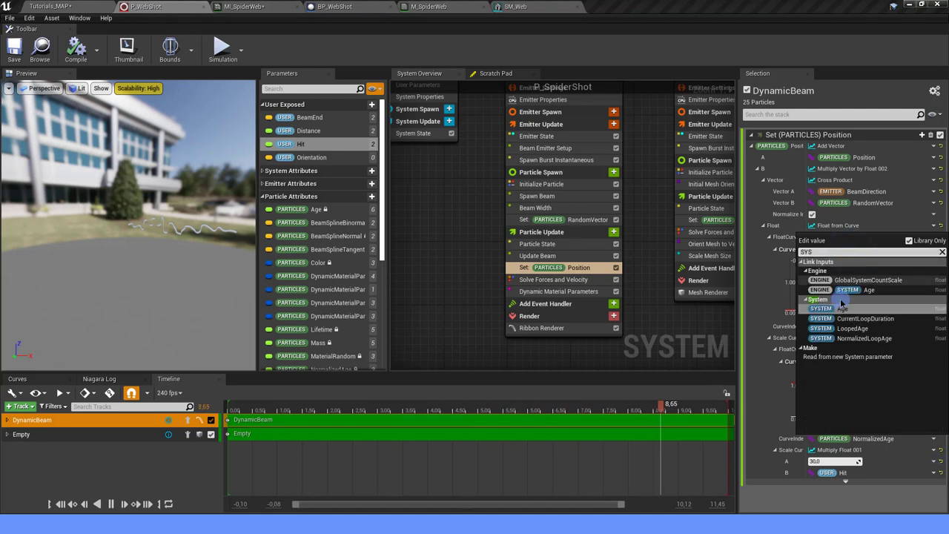
left_click(838, 303)
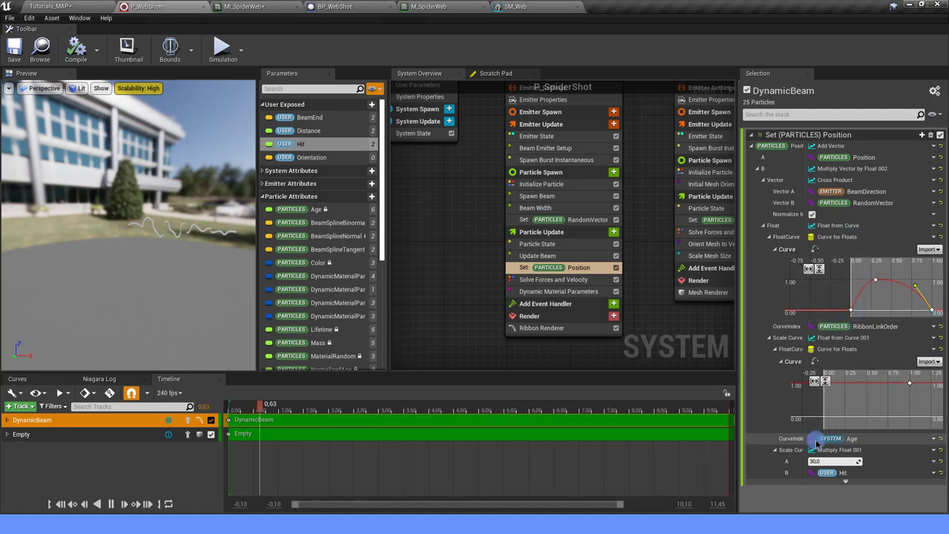
scroll(879, 399, "down", 2)
right_click_drag(873, 398, 904, 399)
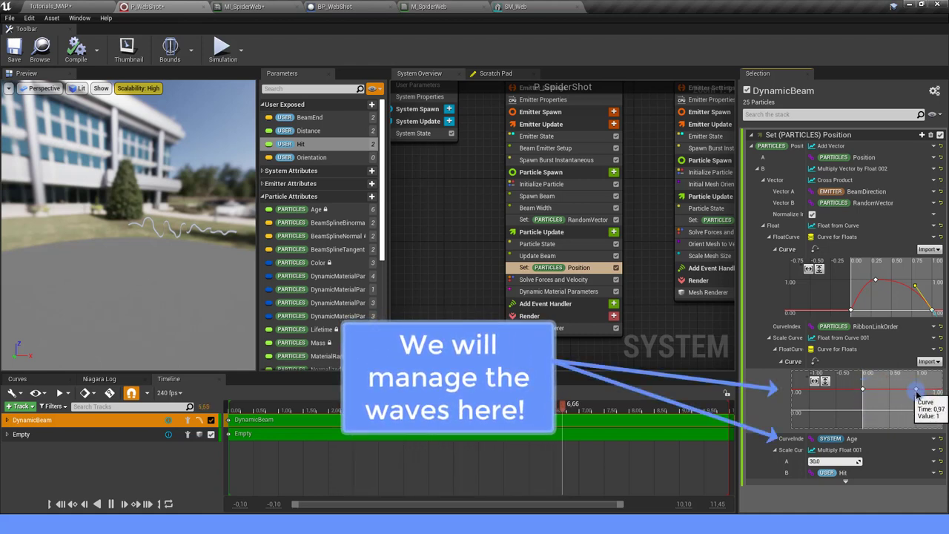
right_click_drag(917, 391, 887, 393)
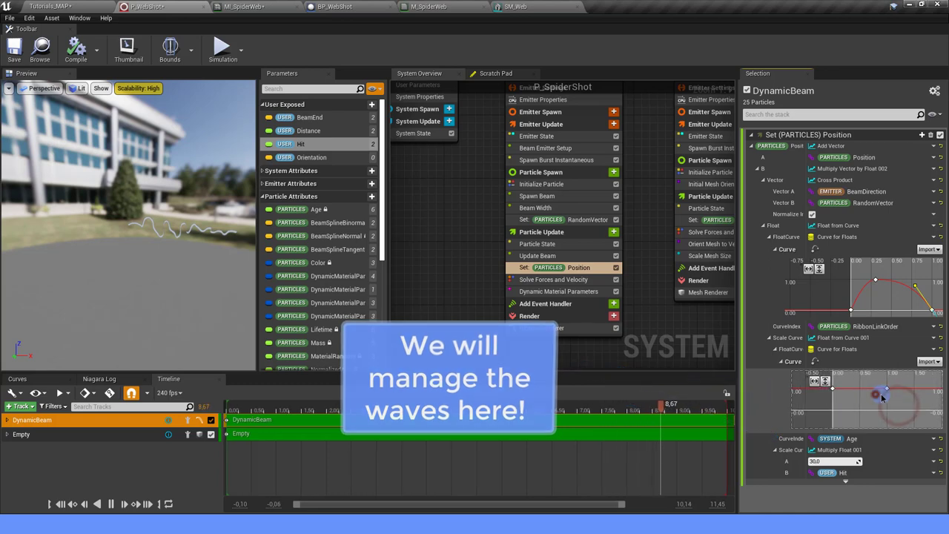
left_click(885, 386)
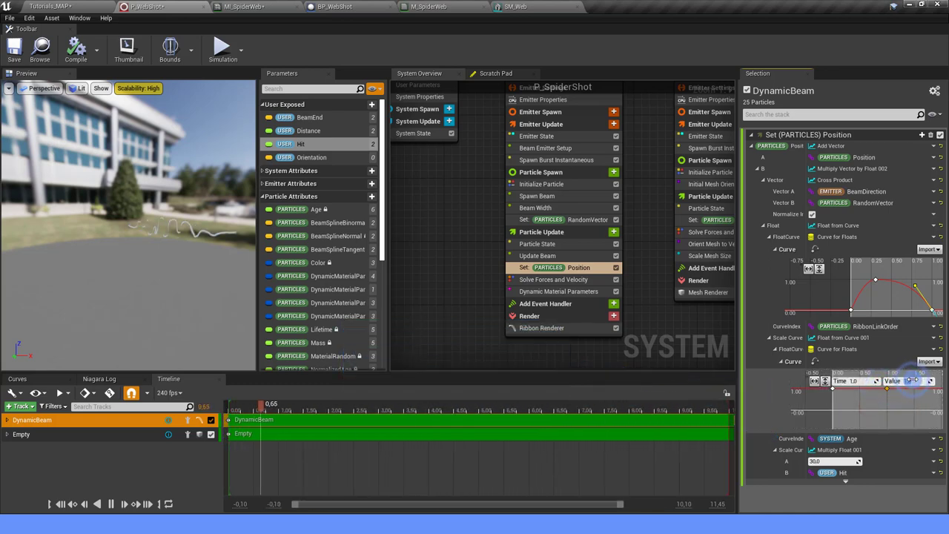
left_click_drag(887, 390, 889, 409)
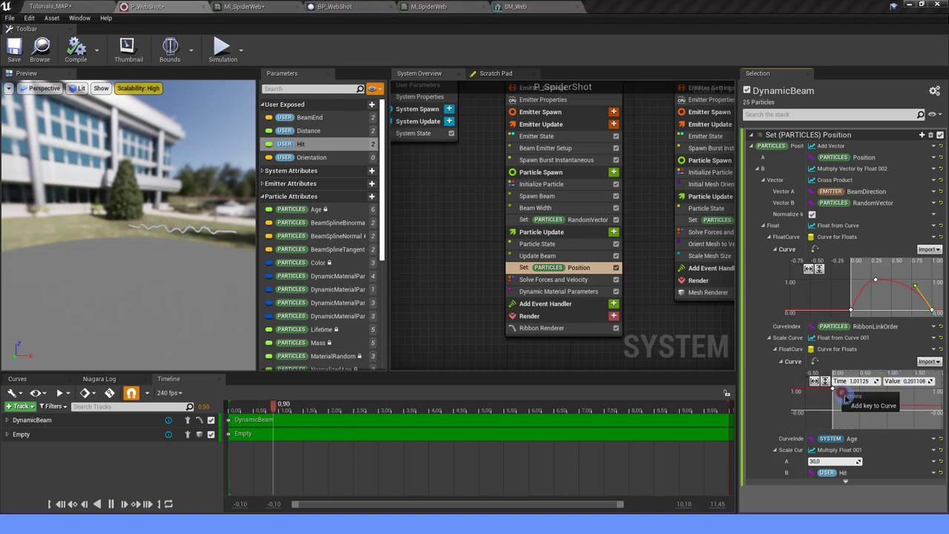
left_click_drag(833, 389, 851, 407)
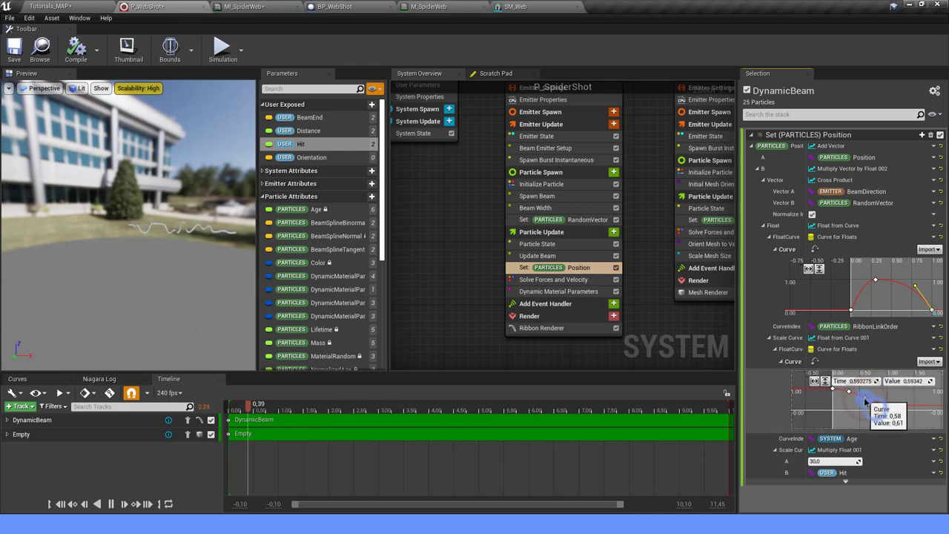
Step: Add keys around times 0.5 and 0.78 and pull the curve into a wave shape
double_click(865, 401)
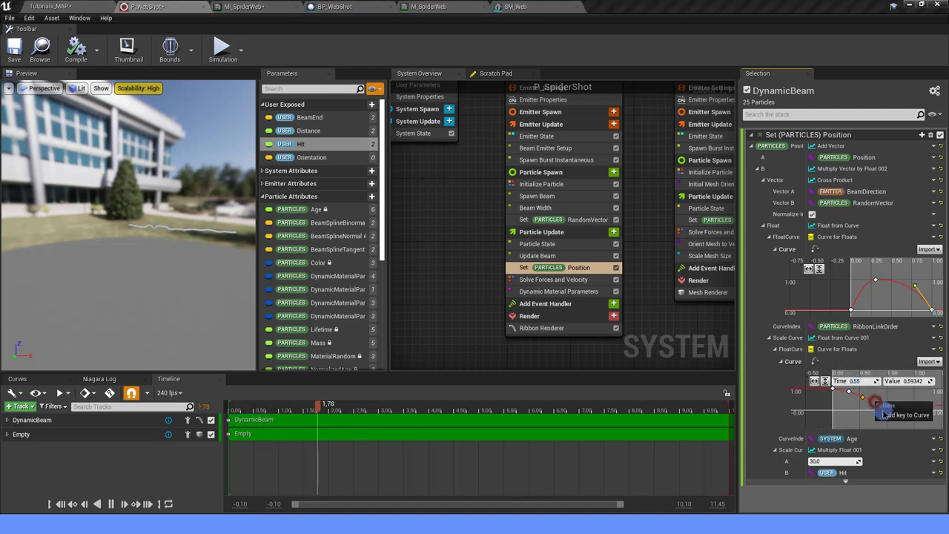
double_click(877, 403)
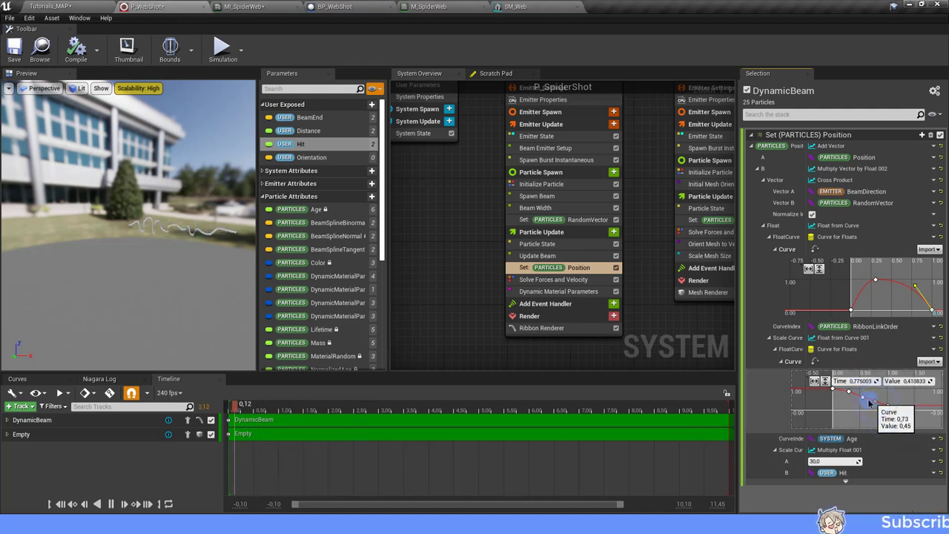
double_click(844, 395)
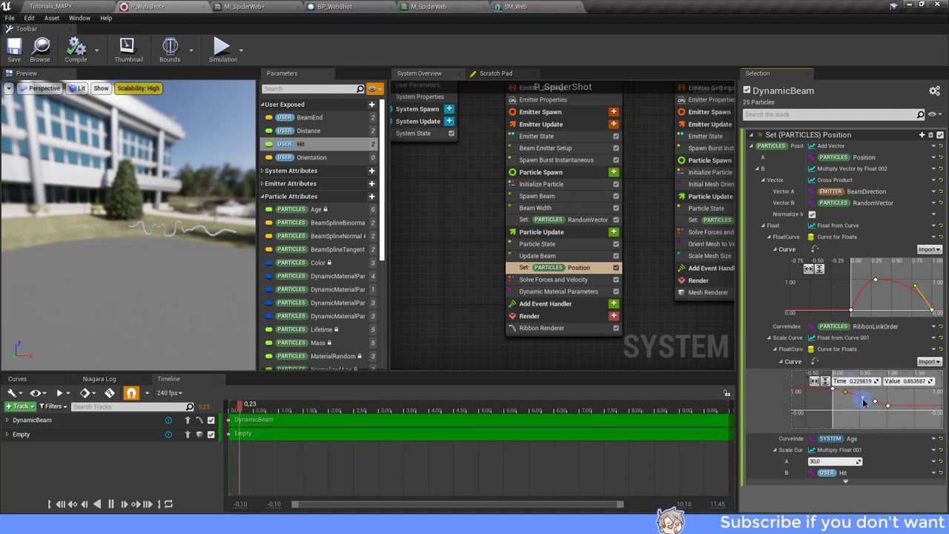
double_click(862, 400)
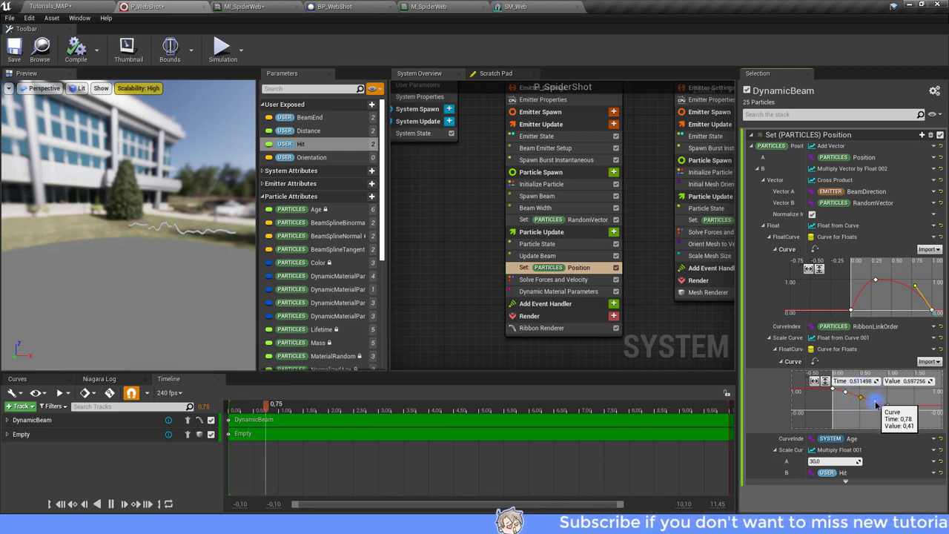
double_click(877, 405)
left_click_drag(877, 406, 873, 404)
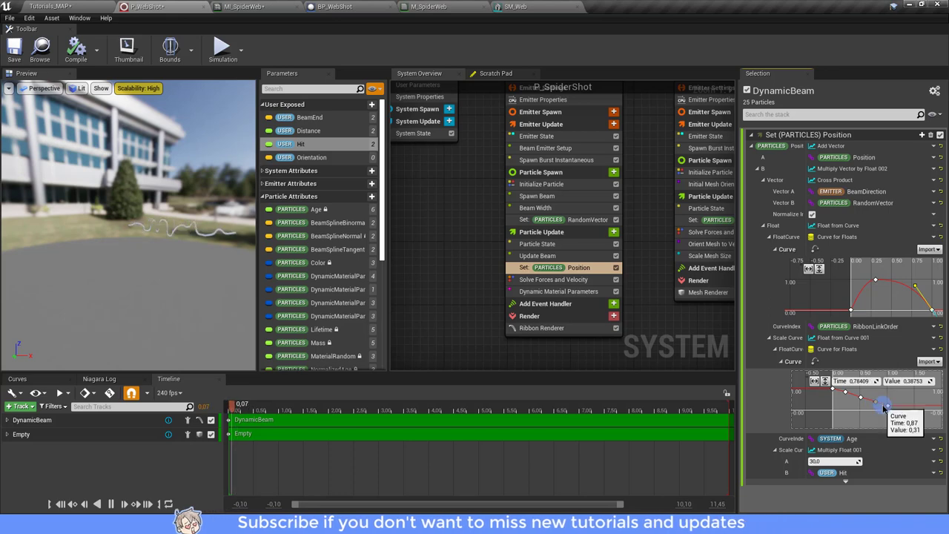
left_click_drag(874, 403, 896, 409)
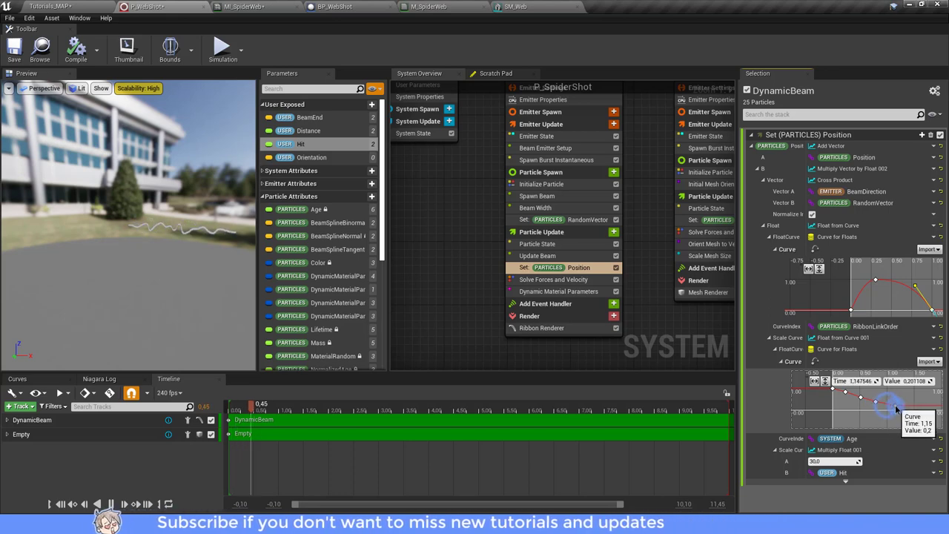
left_click(844, 396)
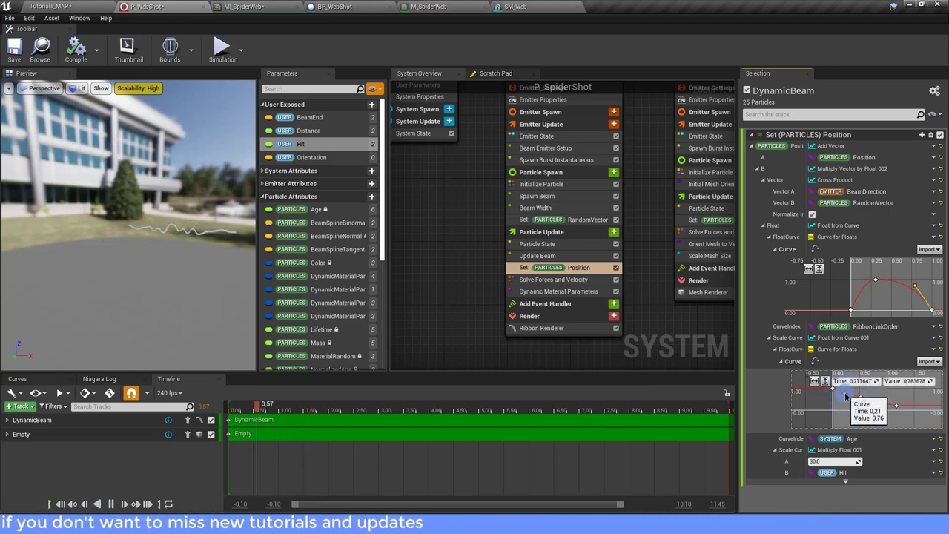
mouse_move(845, 396)
left_mouse_down()
mouse_move(866, 412)
mouse_move(900, 409)
mouse_move(858, 399)
mouse_move(860, 432)
left_mouse_up()
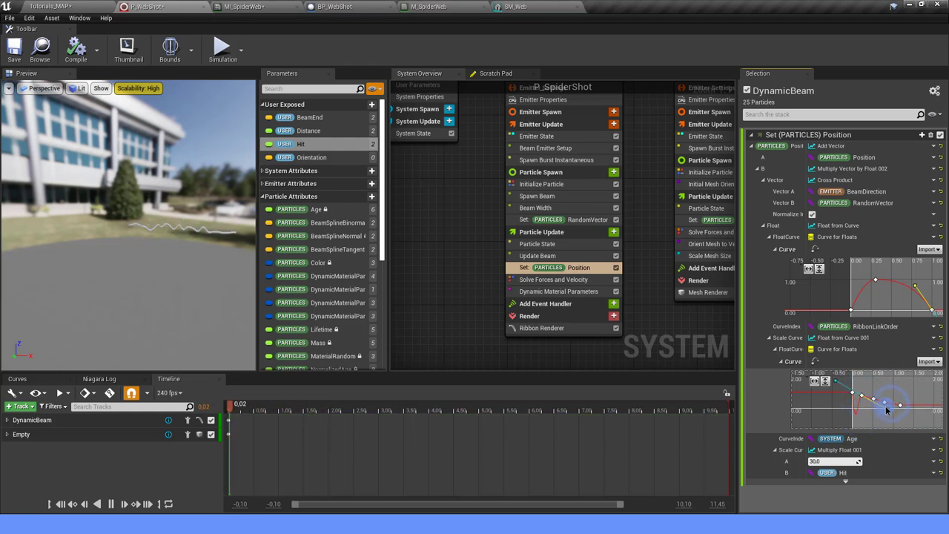
left_click_drag(885, 366, 876, 422)
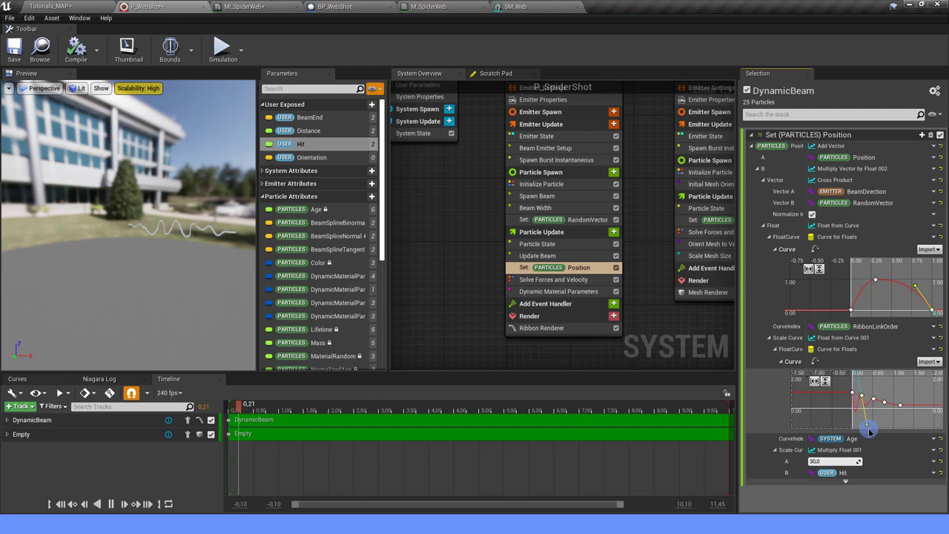
Step: Refine key tangents into a steeper, decaying wave and save the system
left_click(826, 381)
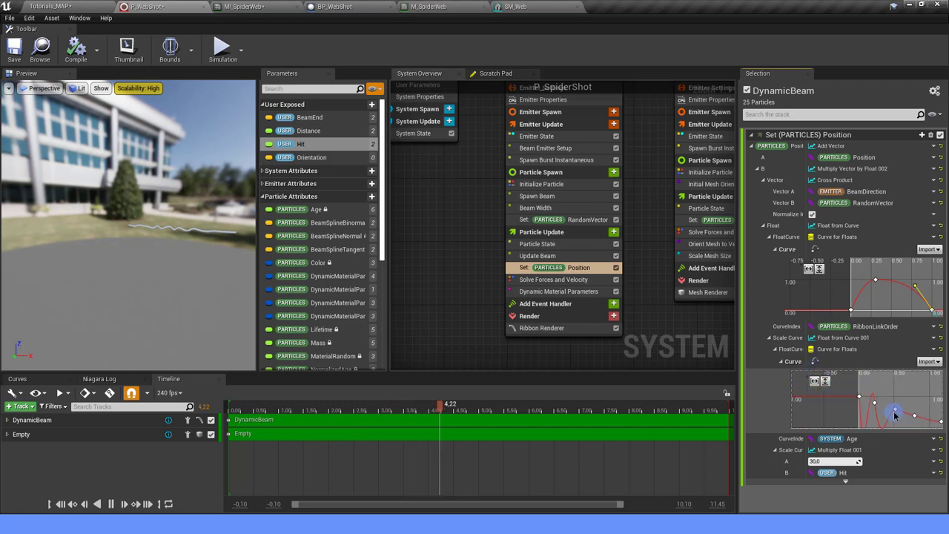
right_click_drag(894, 416, 840, 399)
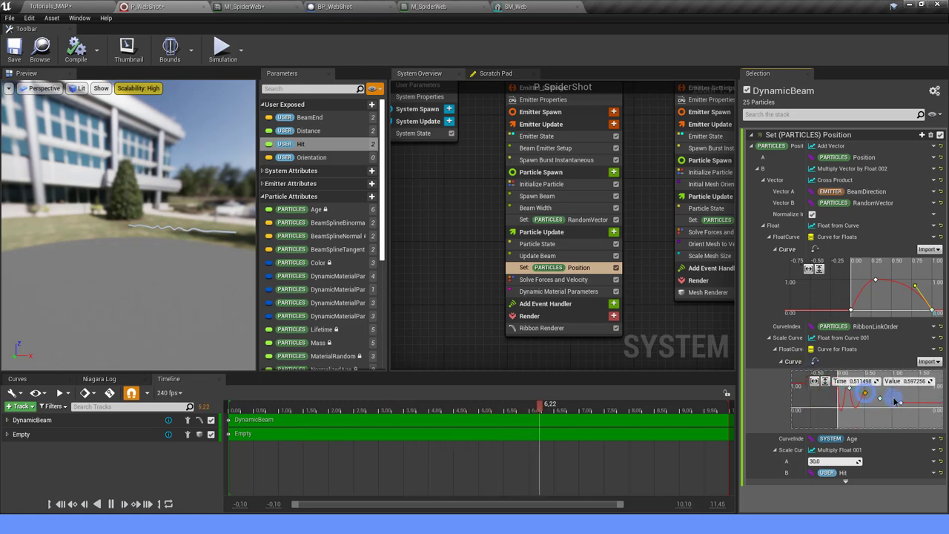
left_click_drag(869, 406, 873, 423)
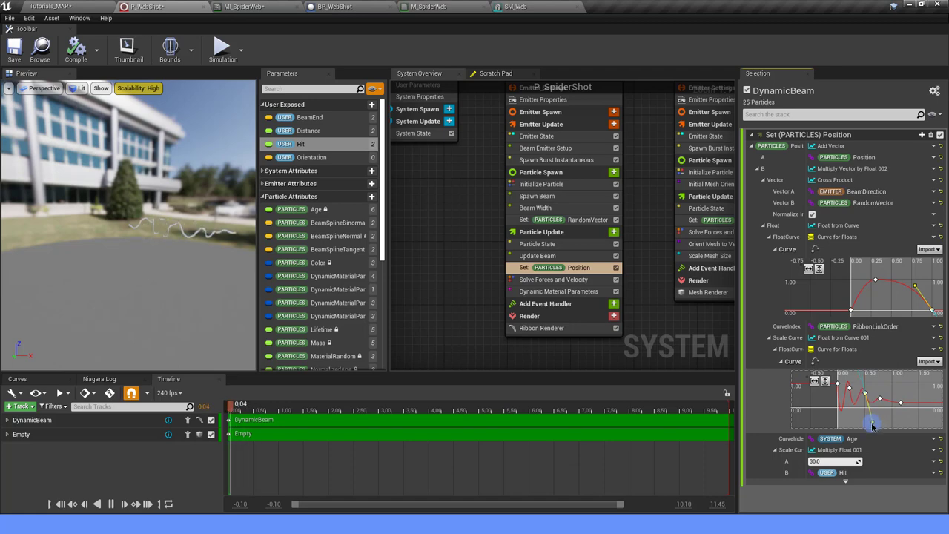
double_click(881, 400)
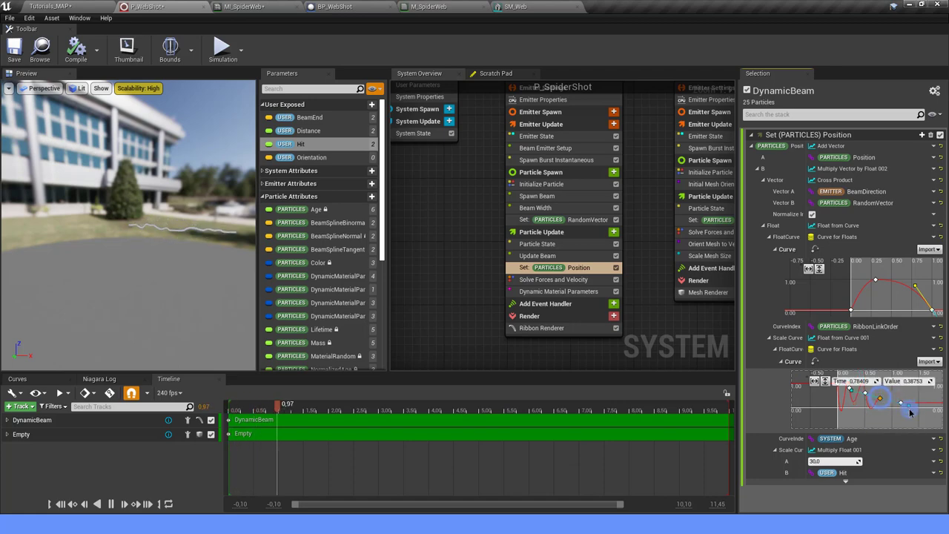
left_click_drag(906, 413, 888, 424)
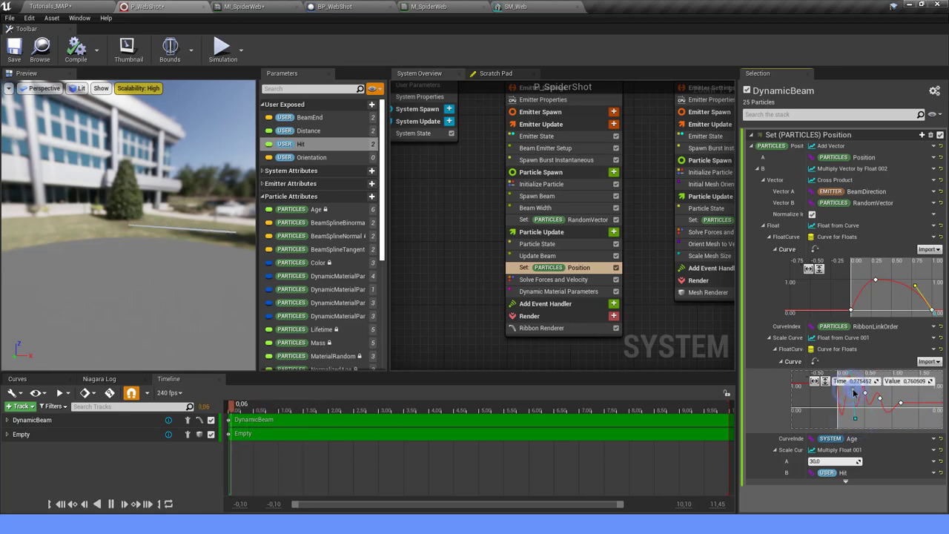
left_click_drag(852, 410, 898, 430)
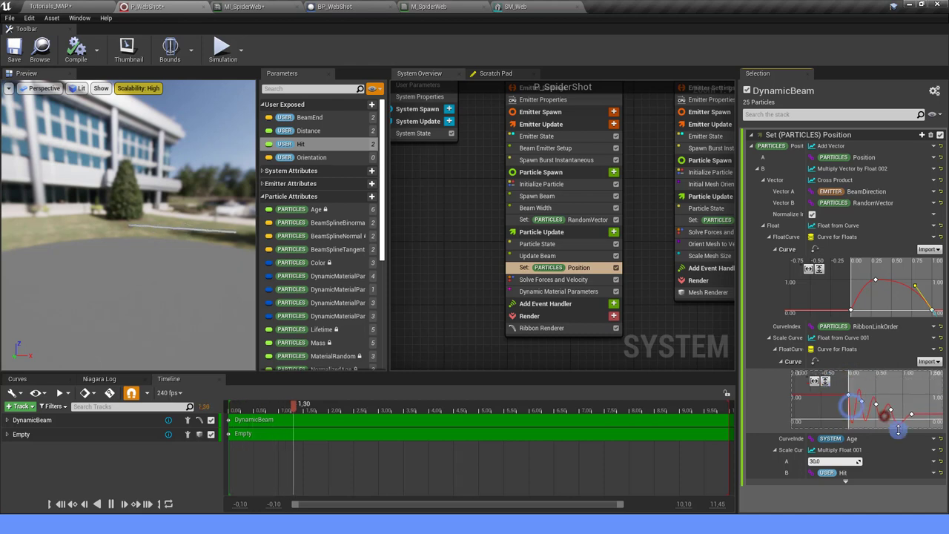
left_click(849, 398)
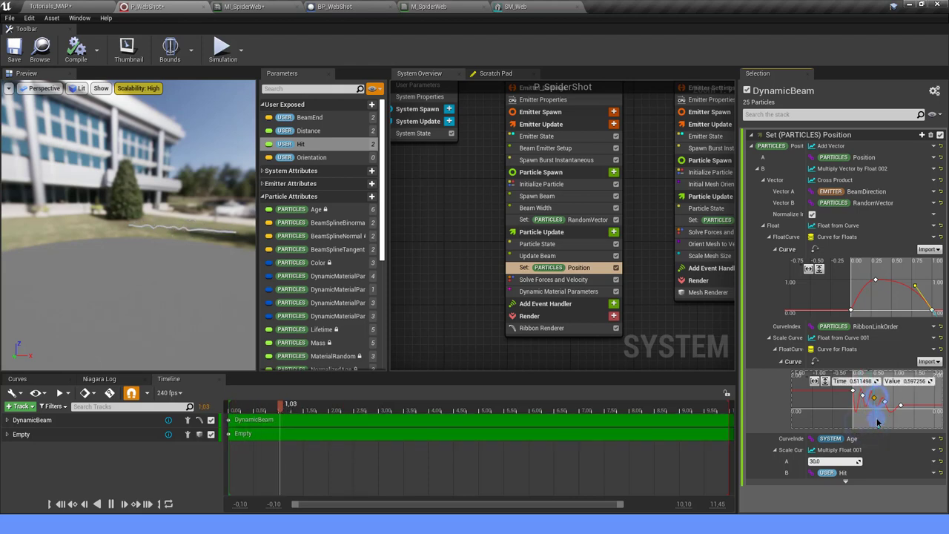
left_click_drag(879, 429, 881, 428)
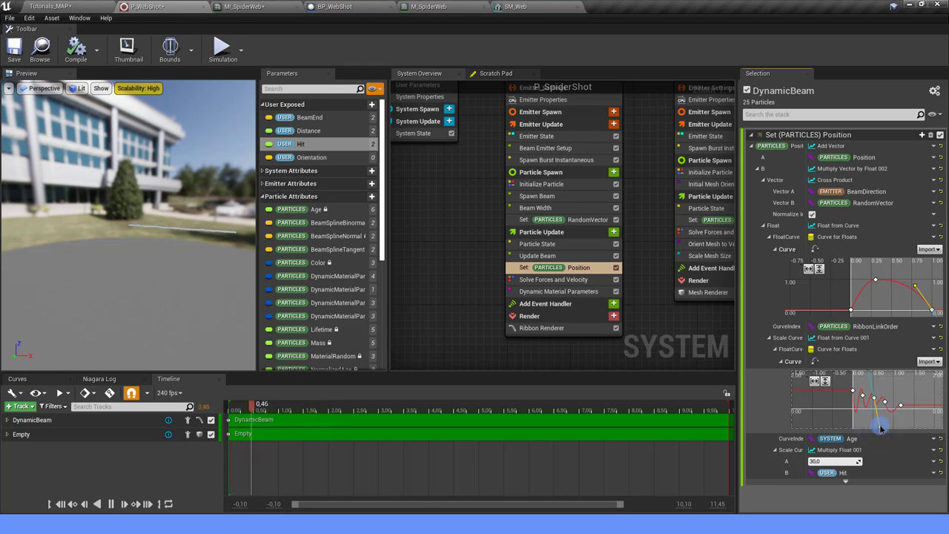
left_click(900, 407)
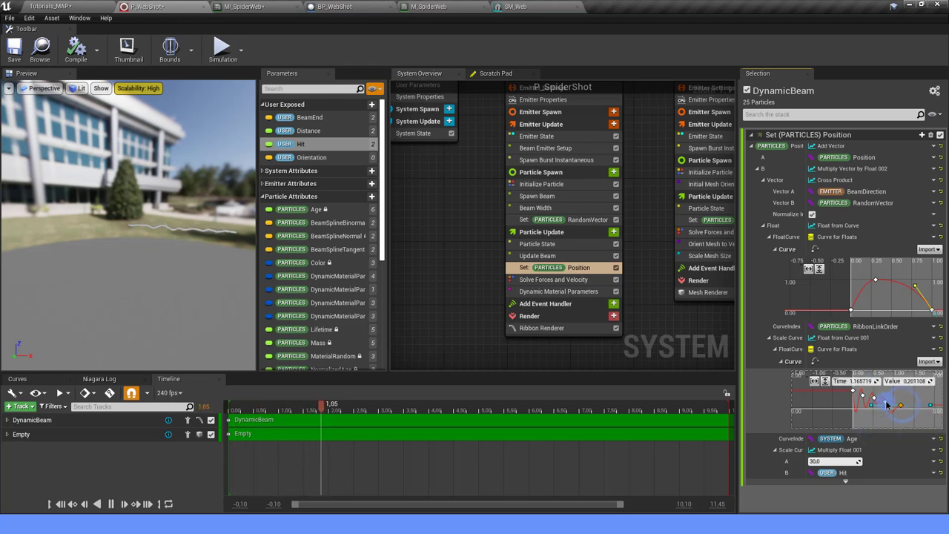
left_click_drag(894, 419, 897, 424)
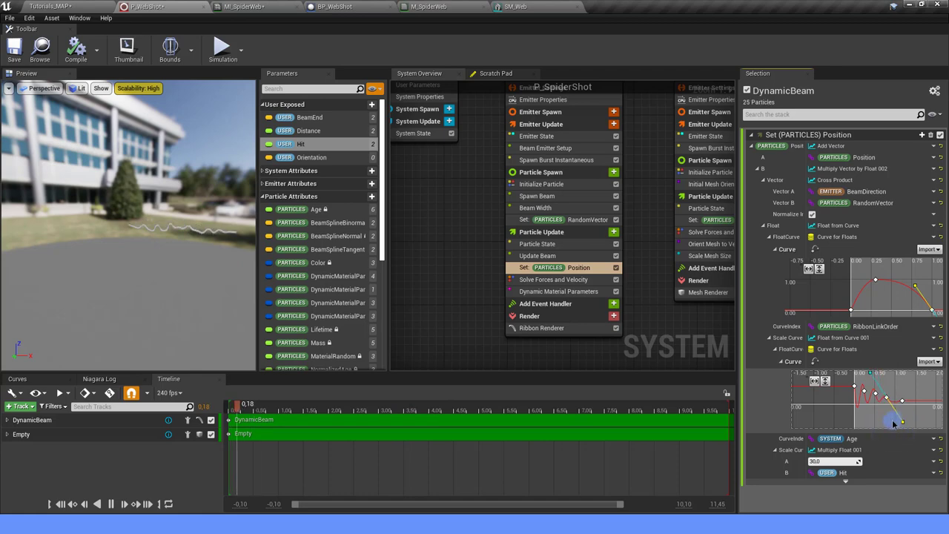
left_click(16, 51)
Step: Repeatedly start and stop Simulate in the level to watch the web shot's thin trail
left_click(45, 6)
left_click(413, 46)
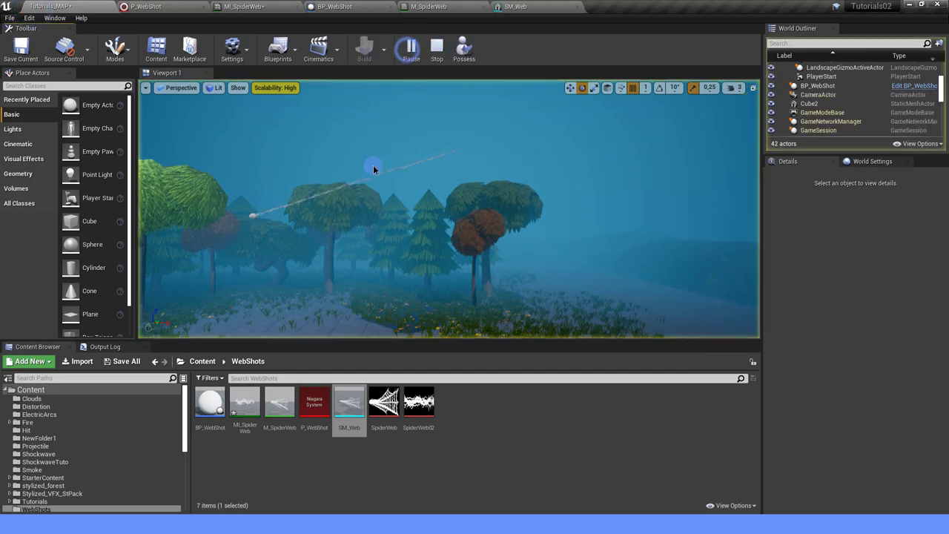
left_click(437, 50)
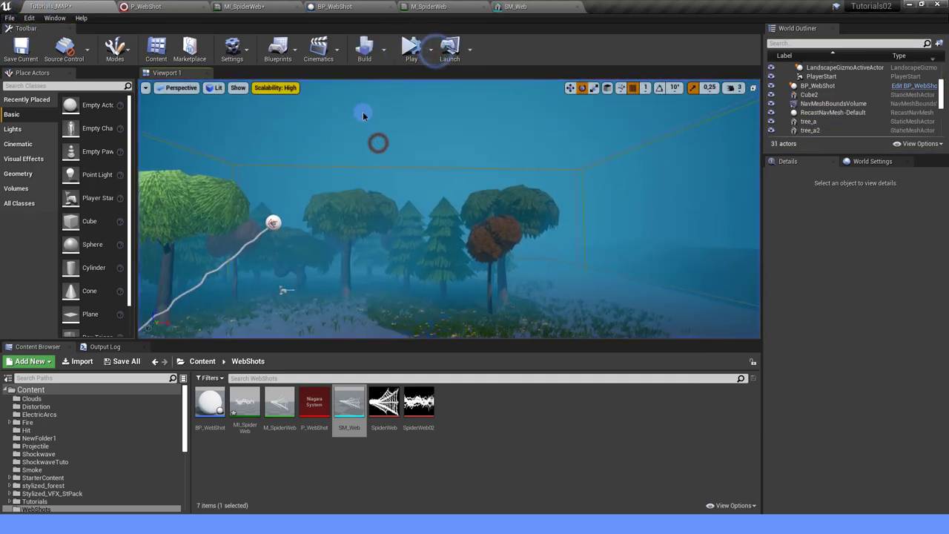
left_click(411, 47)
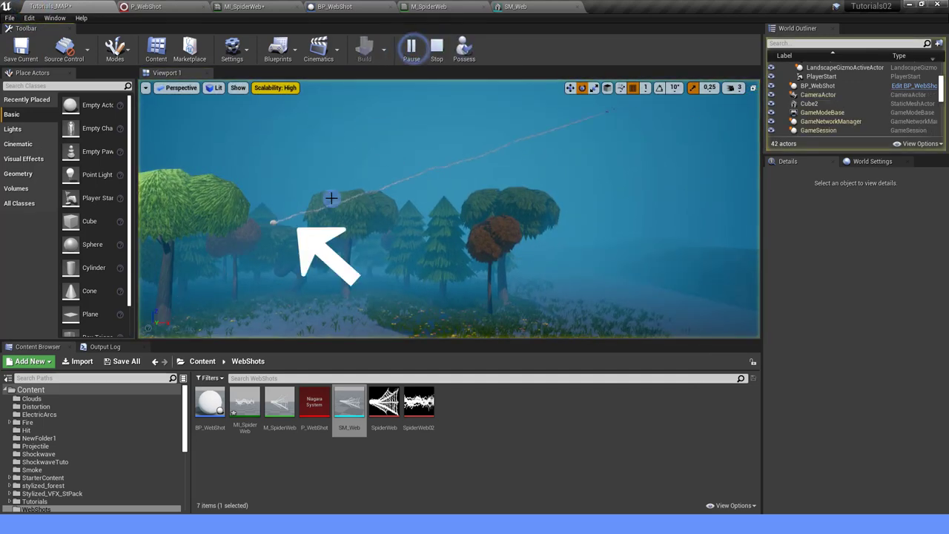
left_click(437, 47)
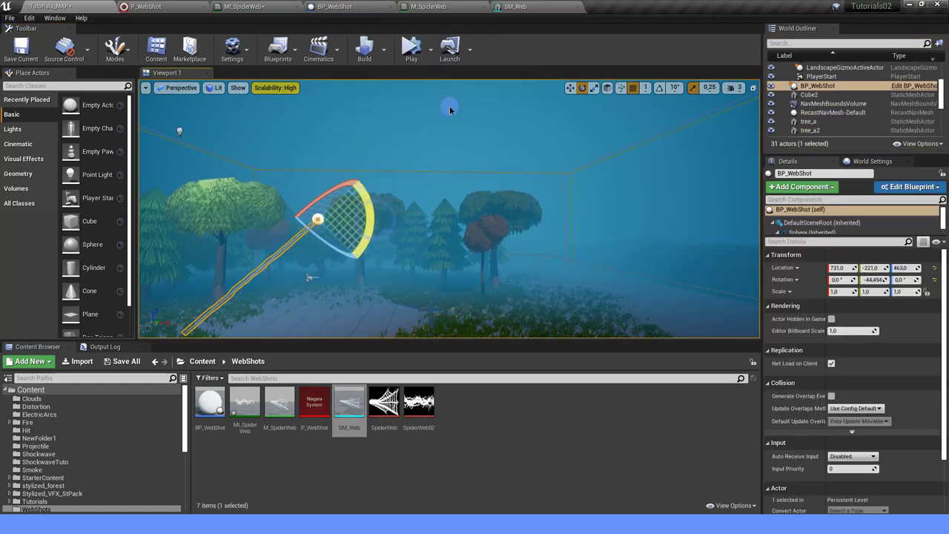
left_click(412, 47)
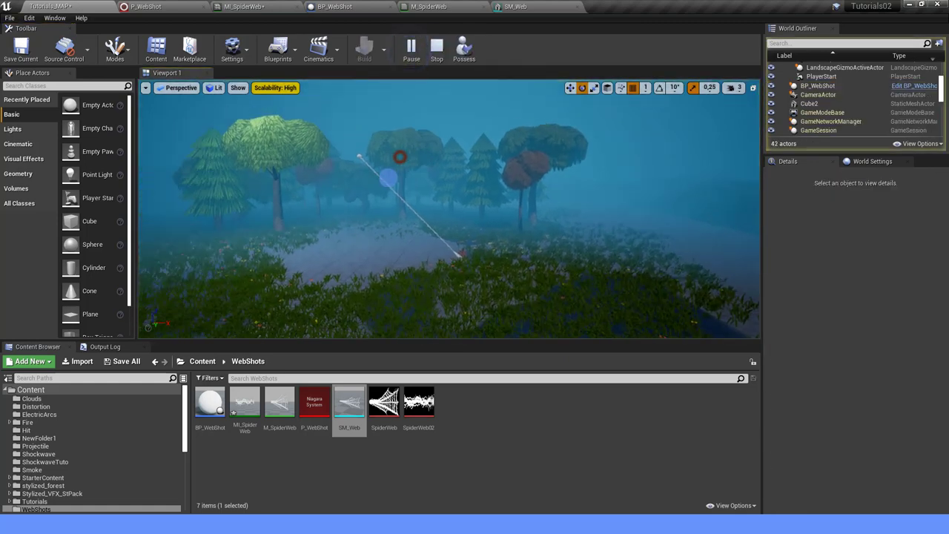
scroll(399, 157, "up", 5)
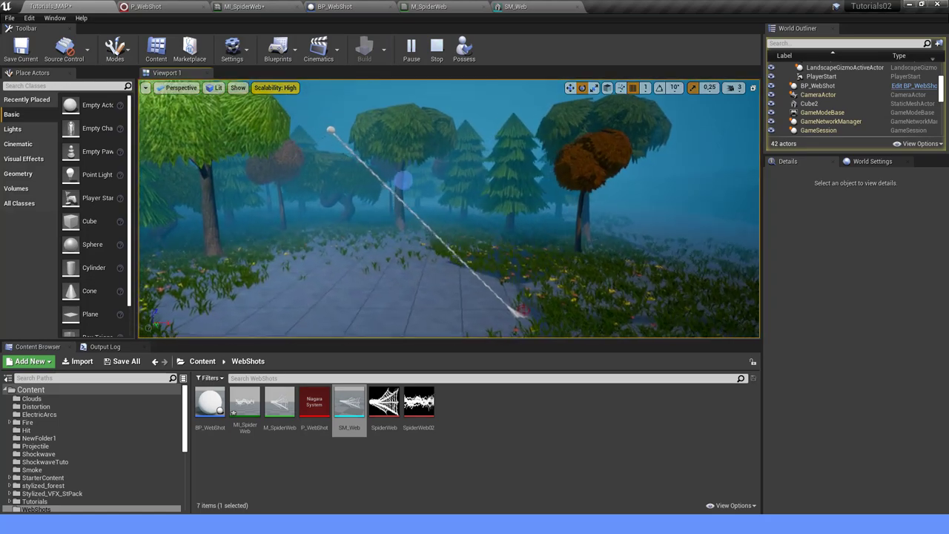
left_click(436, 46)
left_click(411, 46)
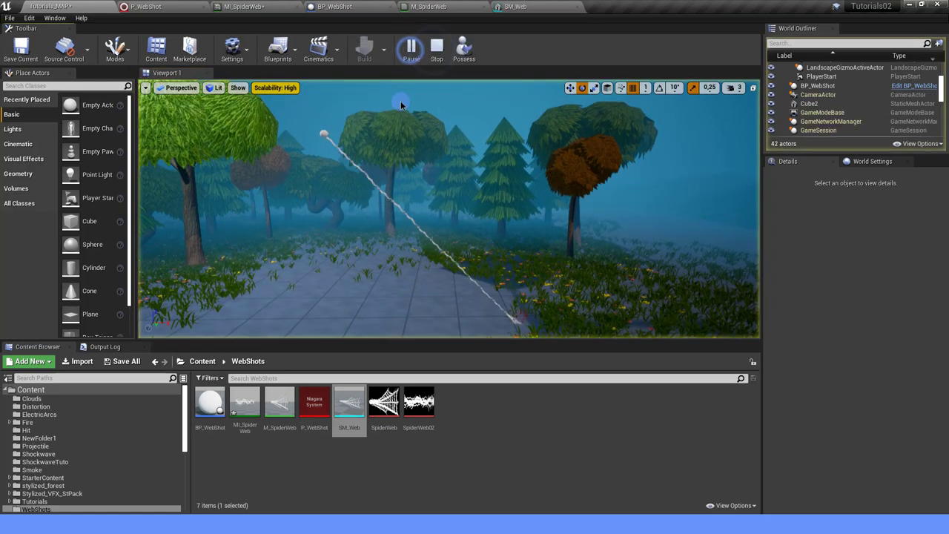
left_click(437, 46)
left_click(444, 46)
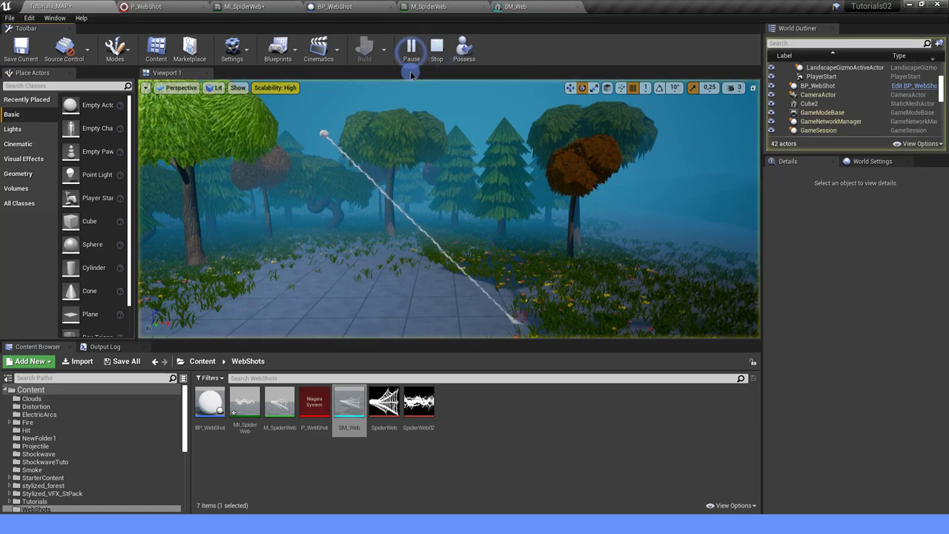
left_click(436, 47)
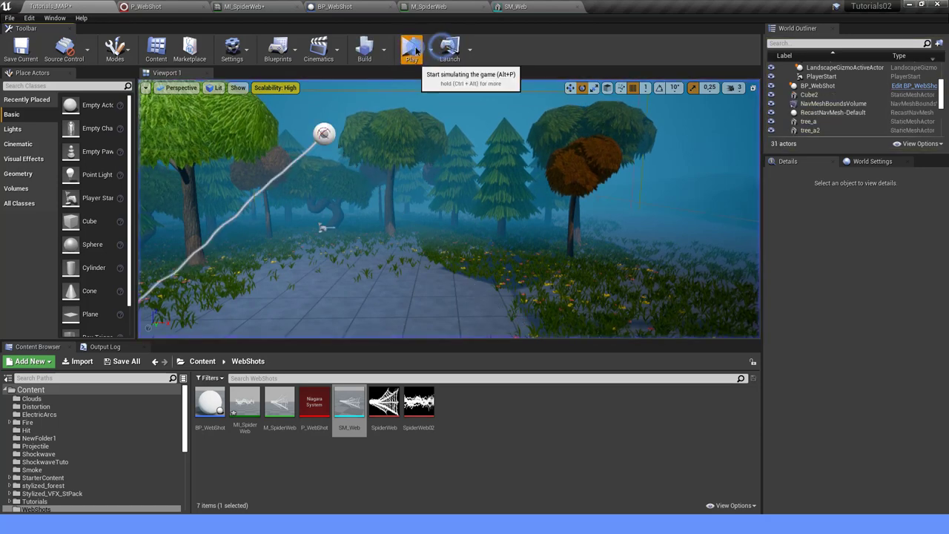
left_click(444, 46)
left_click(436, 47)
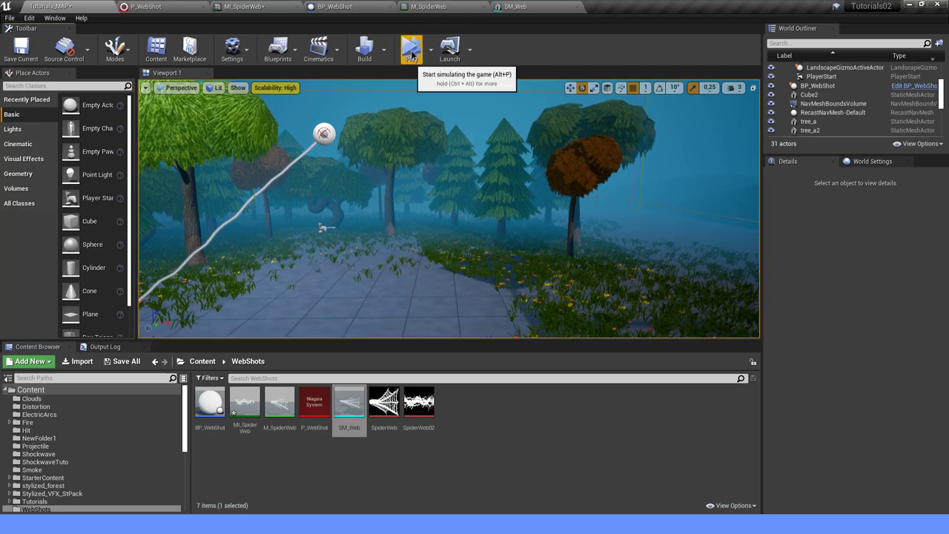
Step: Zoom out the P_WebShot overview, then bring up BP_WebShot's Event Graph
left_click(204, 5)
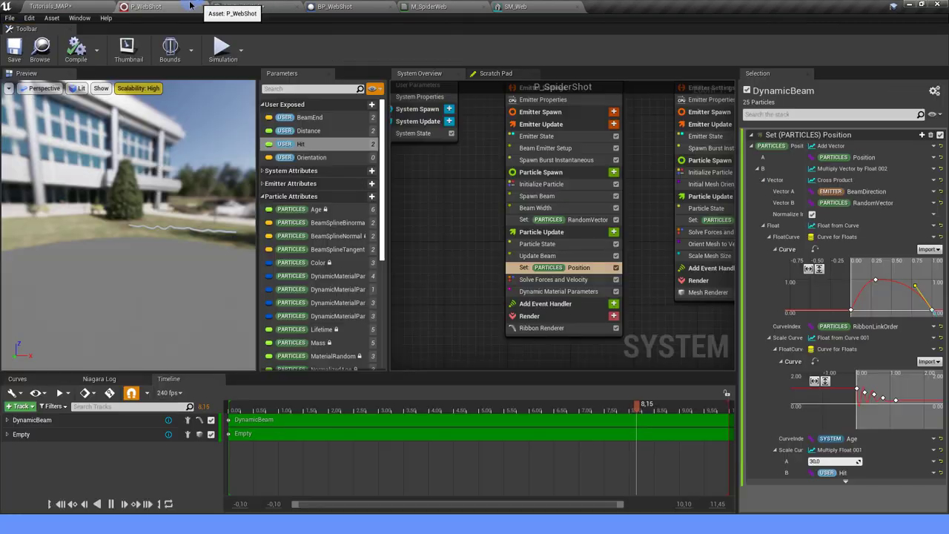
scroll(608, 193, "down", 2)
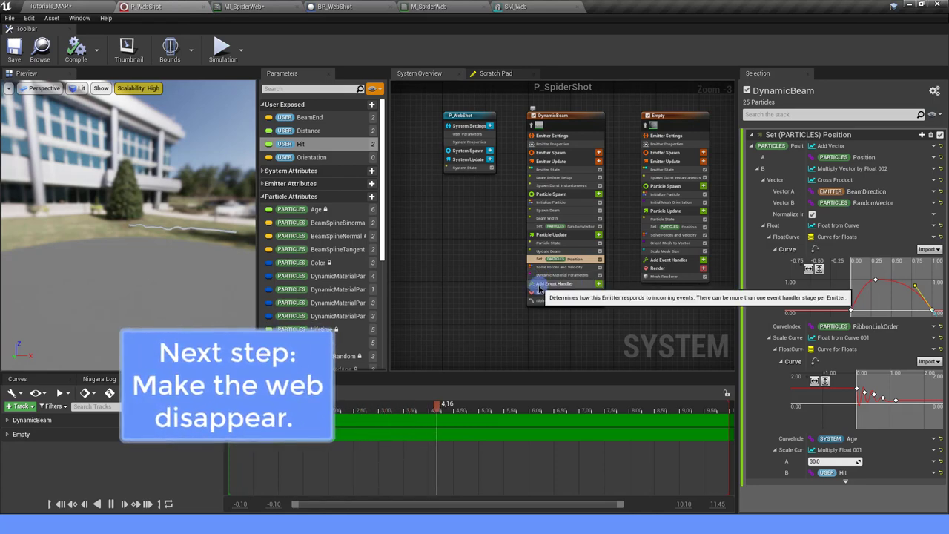
left_click(340, 5)
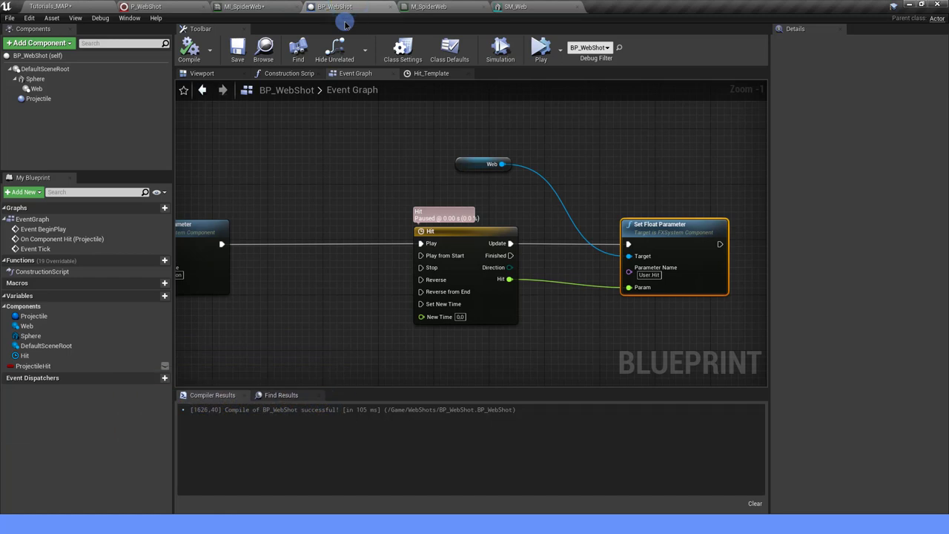
Step: Zoom out and back in on the Event Graph to frame the Add Impulse node
scroll(360, 197, "down", 1)
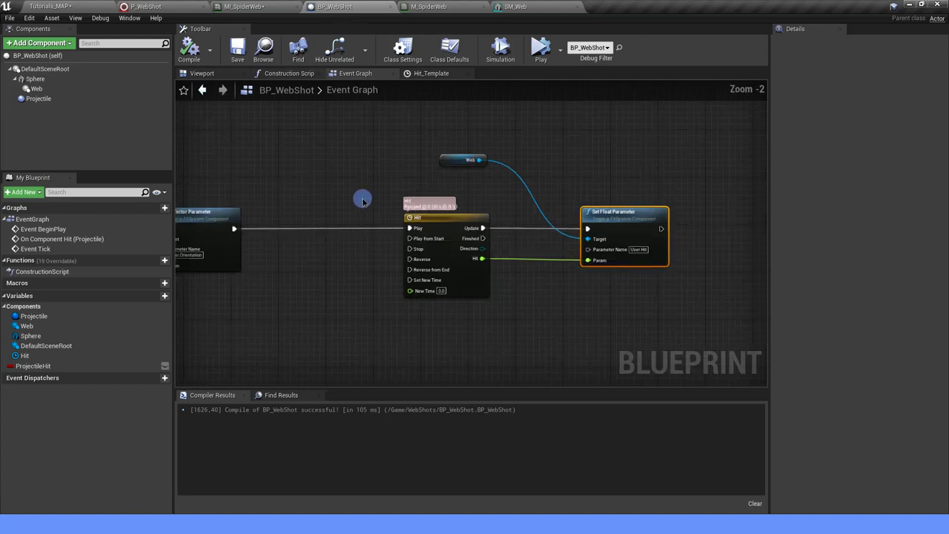
scroll(341, 220, "down", 2)
scroll(420, 206, "down", 1)
scroll(434, 364, "down", 1)
scroll(464, 258, "down", 1)
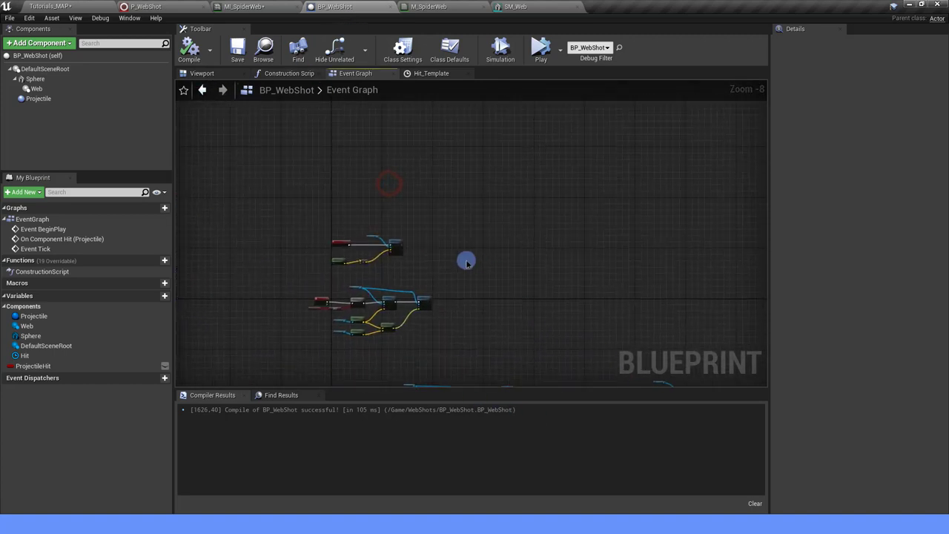
scroll(288, 219, "up", 3)
scroll(512, 226, "up", 2)
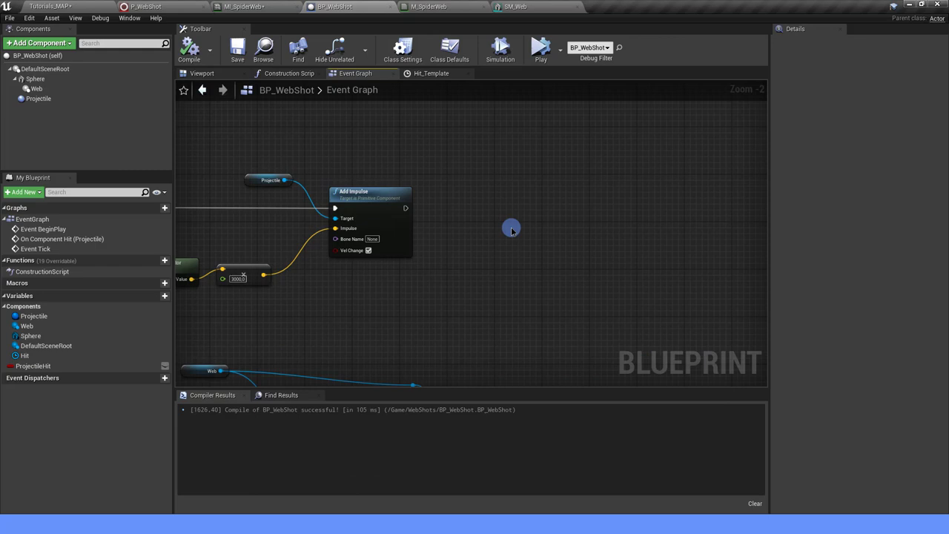
Step: Add a 1.0 Delay node after Add Impulse and align it with the wire
right_click_drag(426, 206, 393, 215)
left_click_drag(373, 218, 496, 219)
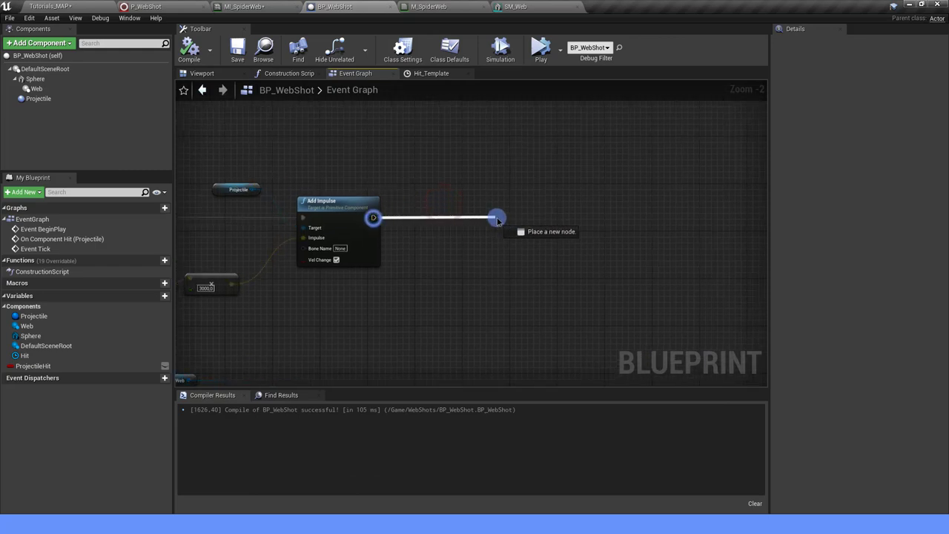
type("delay")
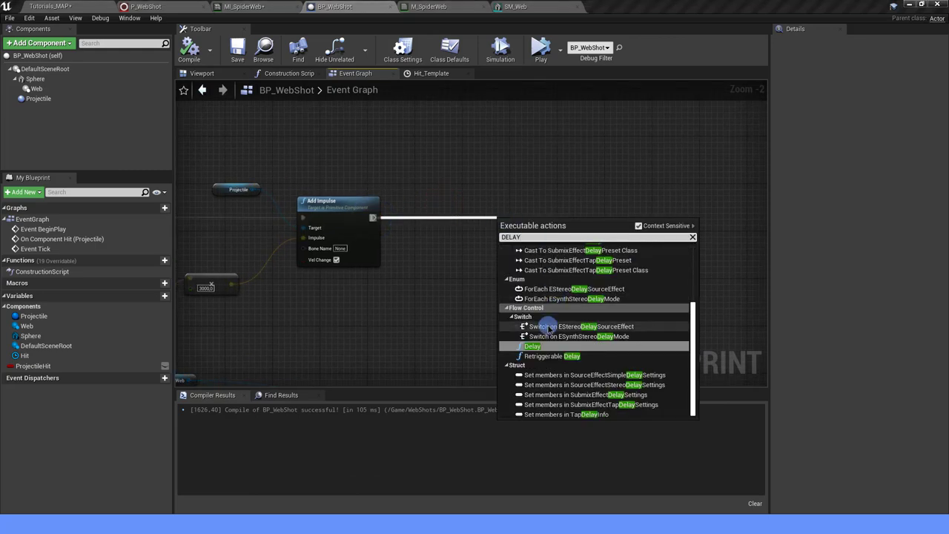
left_click(539, 345)
left_click_drag(537, 235, 537, 217)
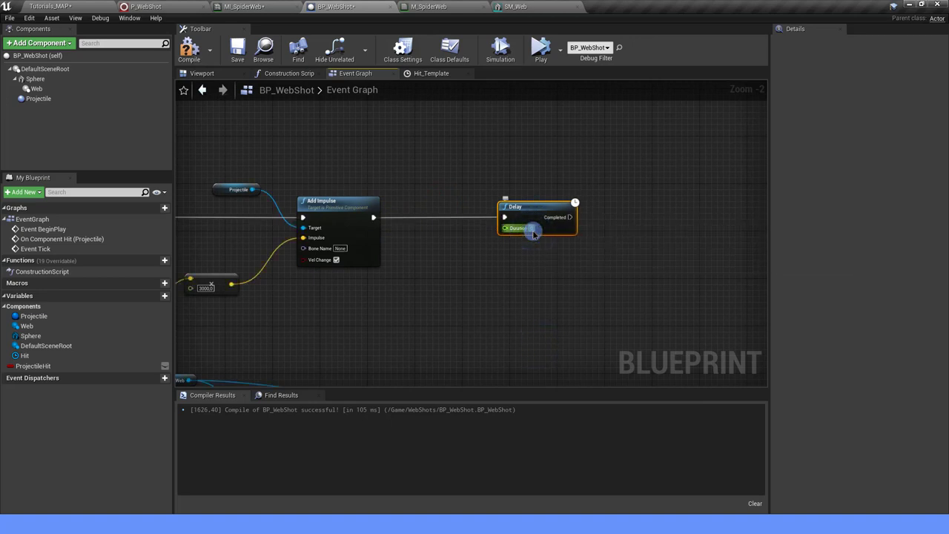
Step: Add a timeline named StopEffect_T after the Delay's Completed output
right_click_drag(646, 276, 531, 276)
left_click_drag(456, 216, 544, 217)
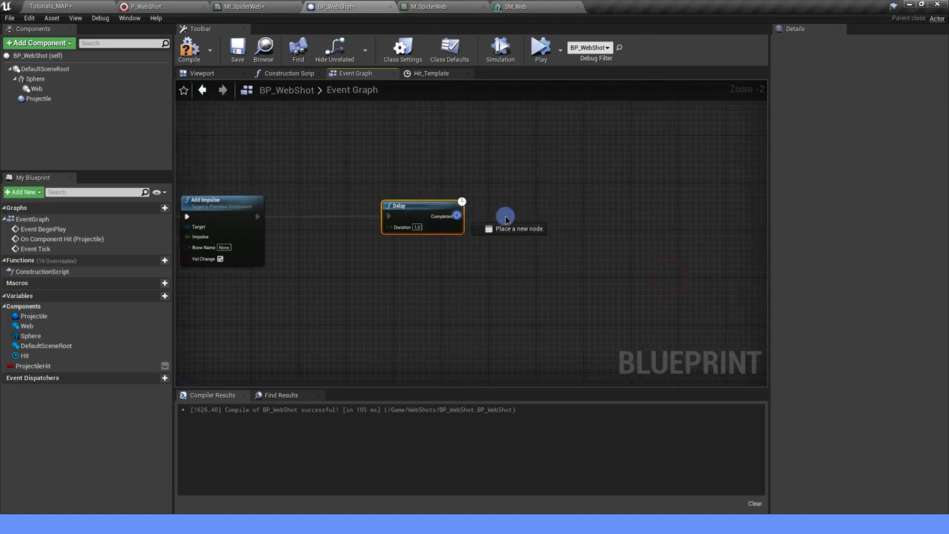
type("TIME")
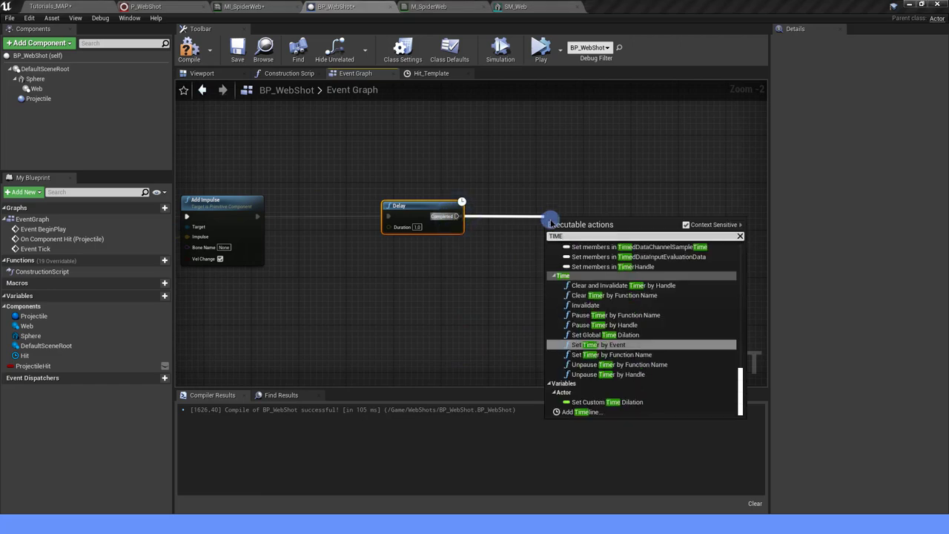
left_click(597, 411)
type("StopEffec")
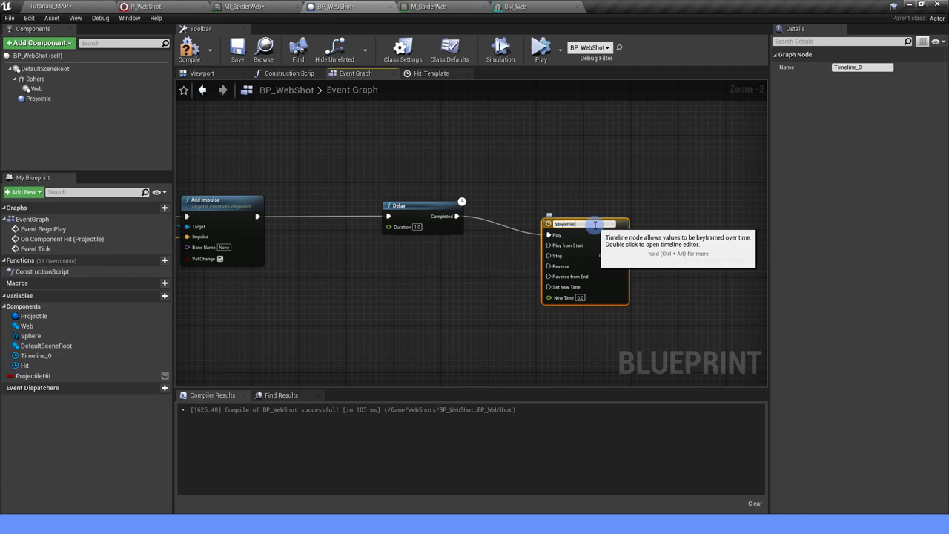
type("t")
key("Return")
left_click_drag(581, 222, 658, 205)
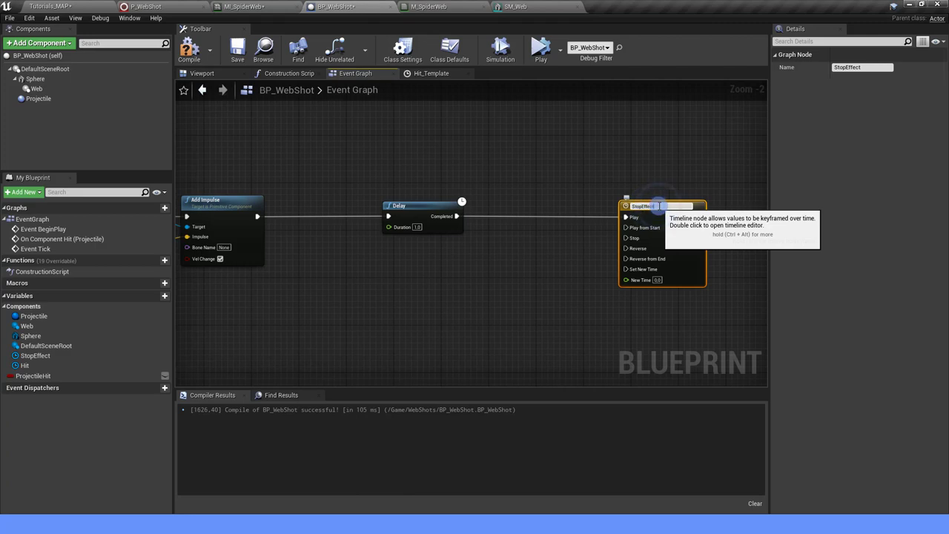
key("Return")
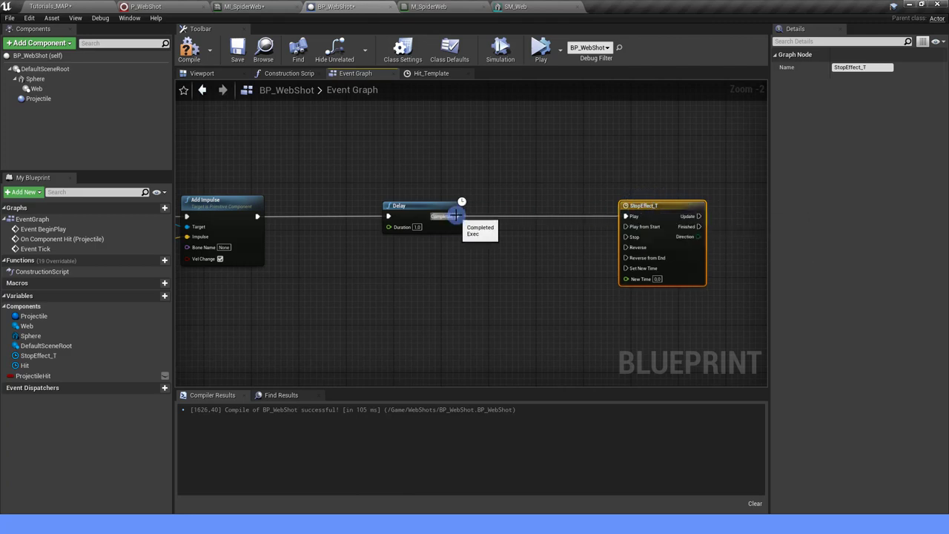
Step: Insert a Do Once node between the Delay and StopEffect_T
left_click_drag(453, 216, 504, 215)
type("do once")
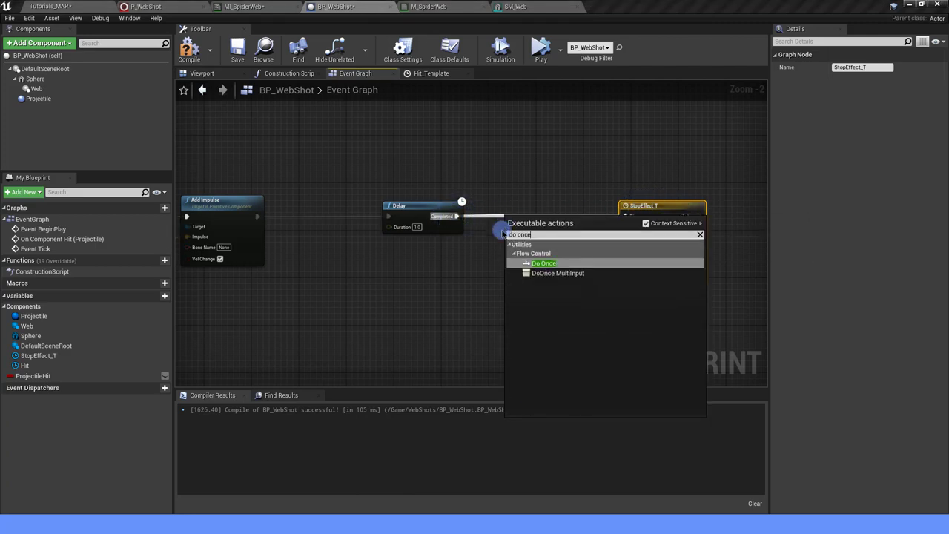
left_click(563, 263)
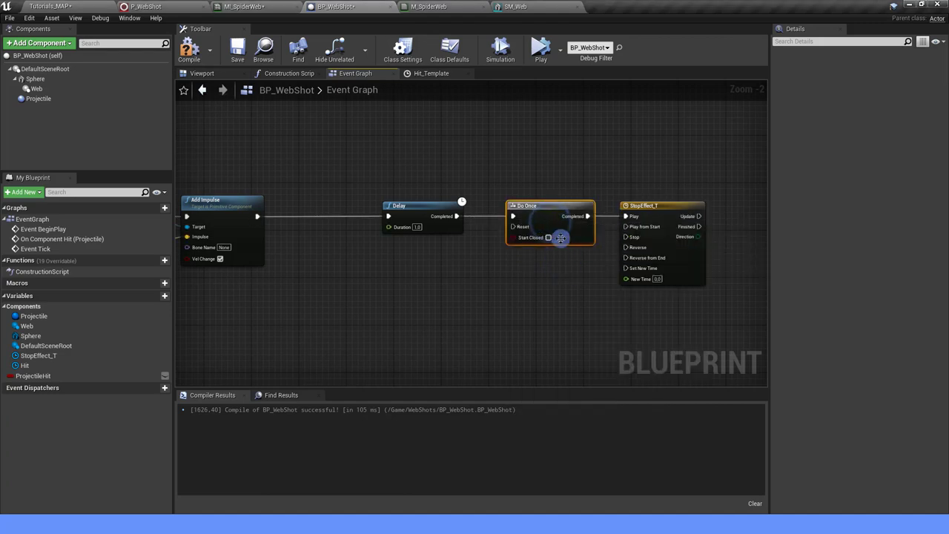
right_click_drag(445, 208, 522, 240)
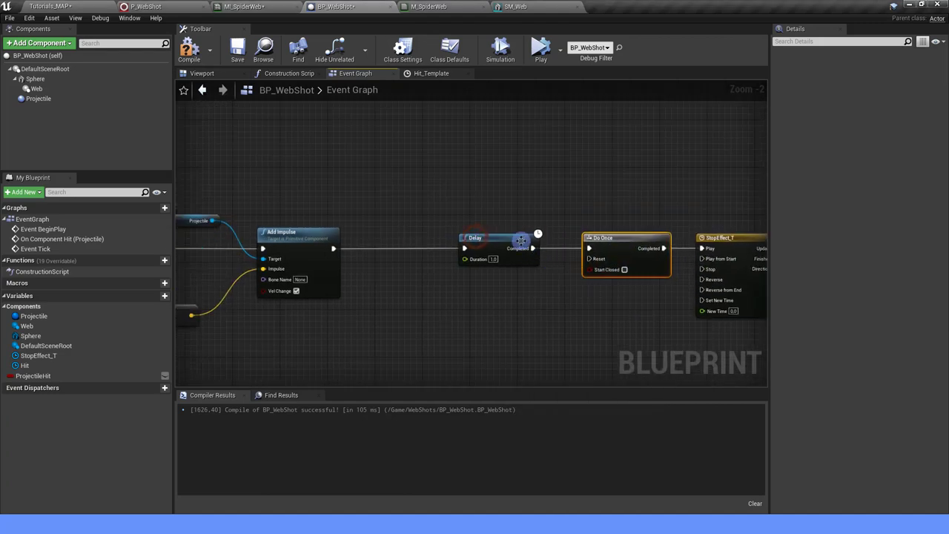
right_click(468, 191)
type("cyustom")
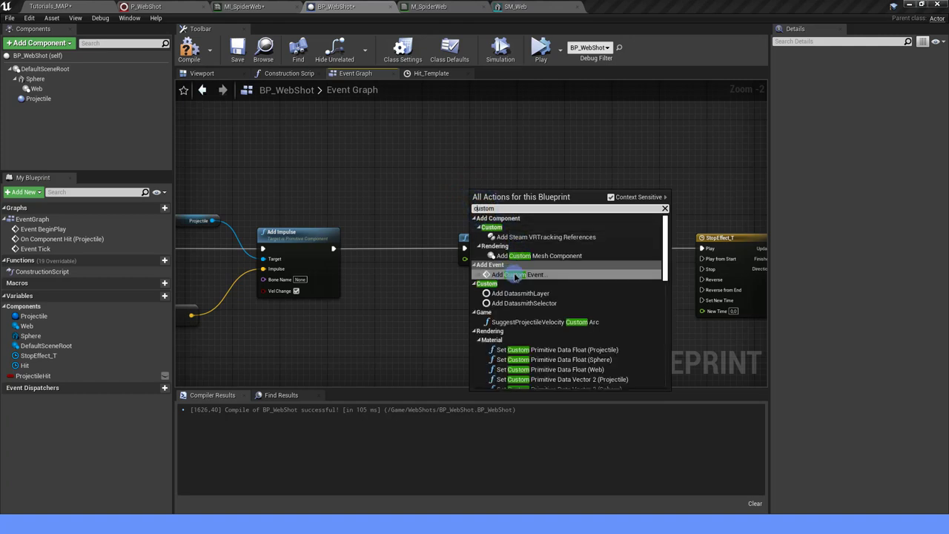
Step: Add a custom event named StopEffect to the Event Graph
left_click(514, 274)
type("StopEffect")
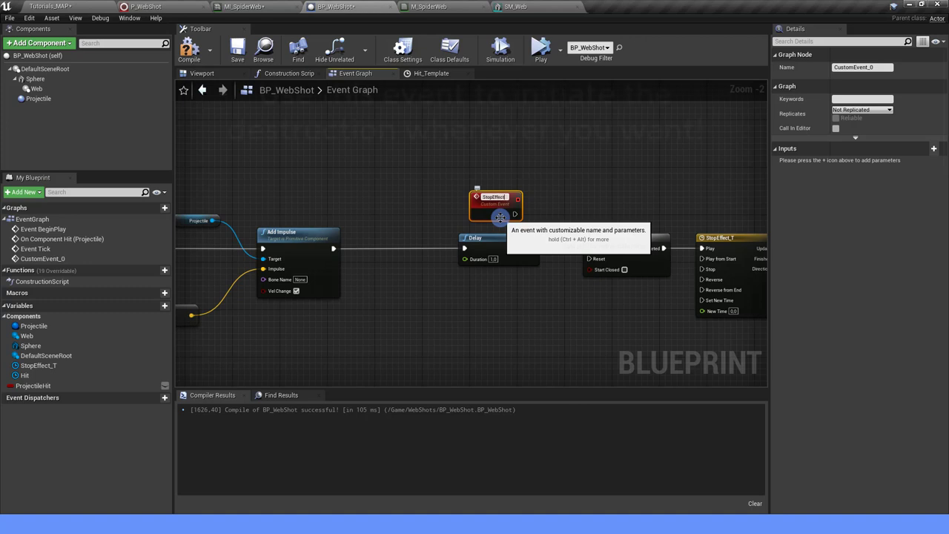
key("Return")
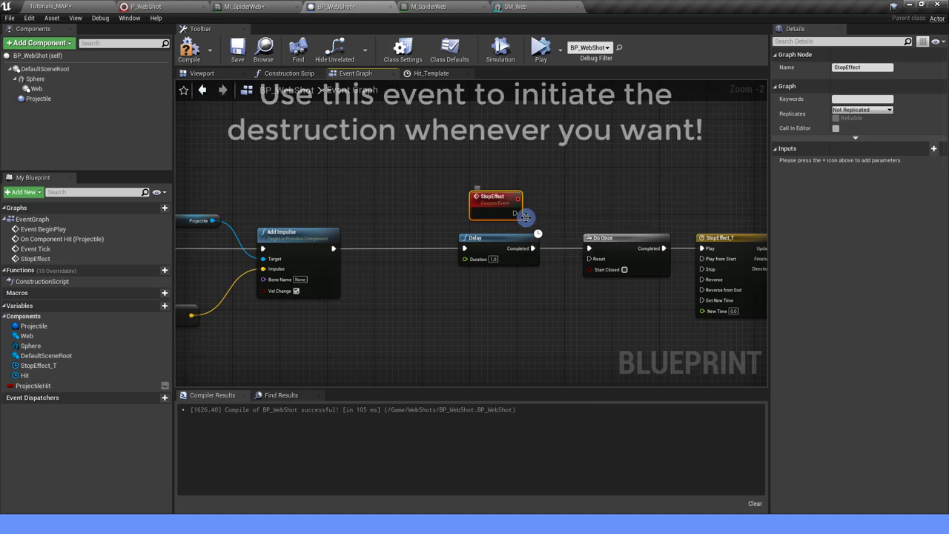
right_click_drag(545, 217, 497, 187)
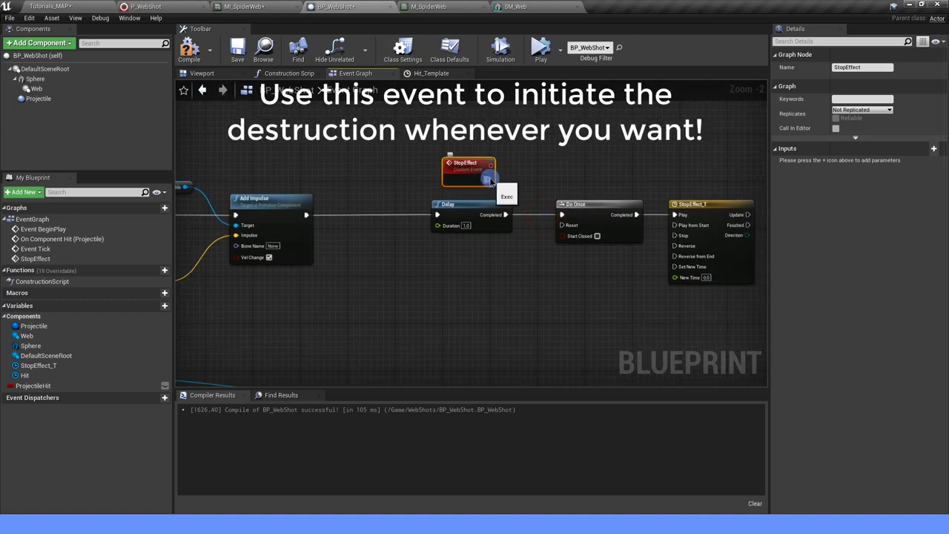
left_click_drag(473, 172, 485, 153)
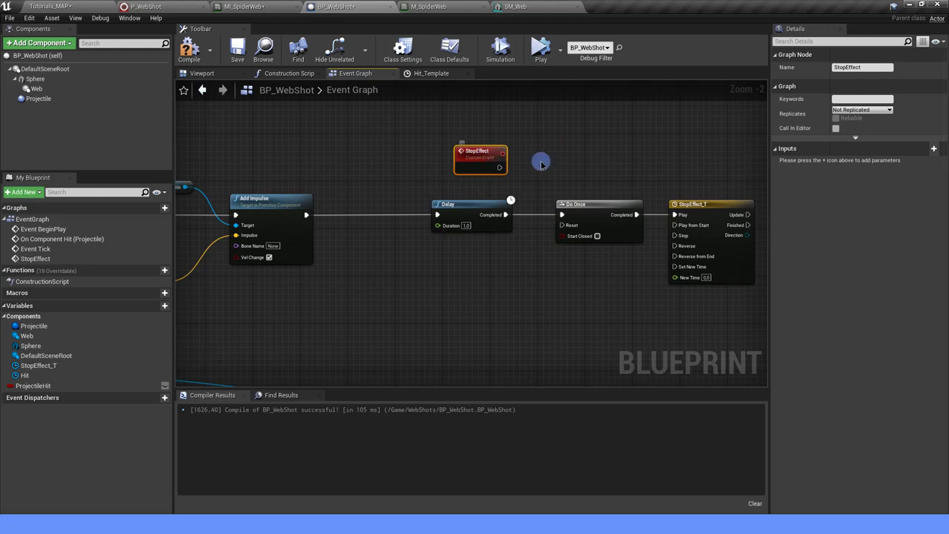
Step: Wire StopEffect into the Do Once input and tidy the Delay node's position
left_click_drag(499, 168, 563, 215)
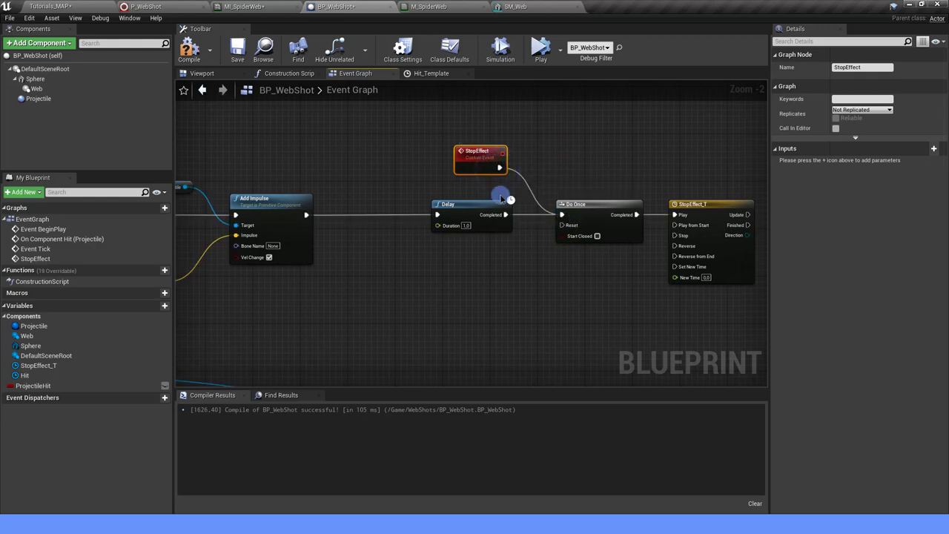
scroll(561, 271, "down", 1)
scroll(547, 280, "down", 2)
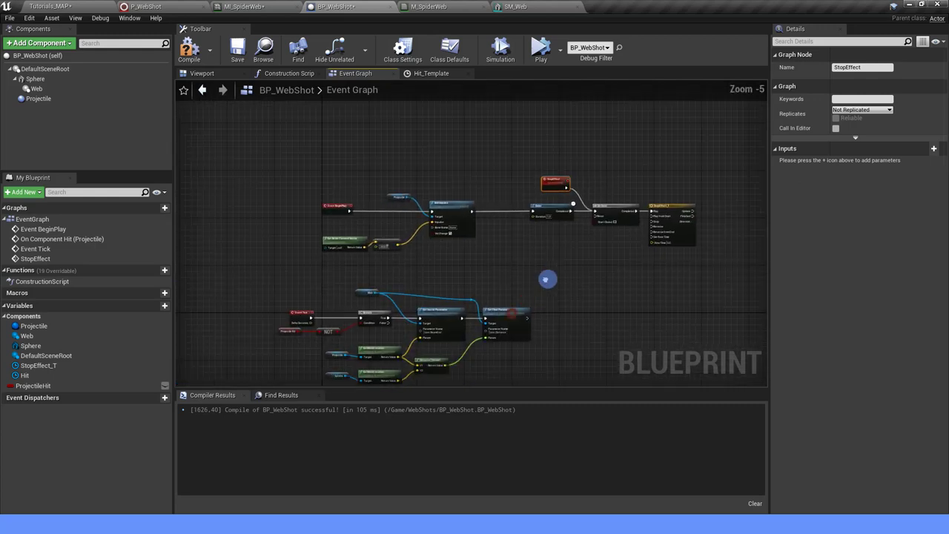
right_click_drag(546, 280, 563, 250)
scroll(522, 247, "up", 2)
scroll(521, 247, "down", 2)
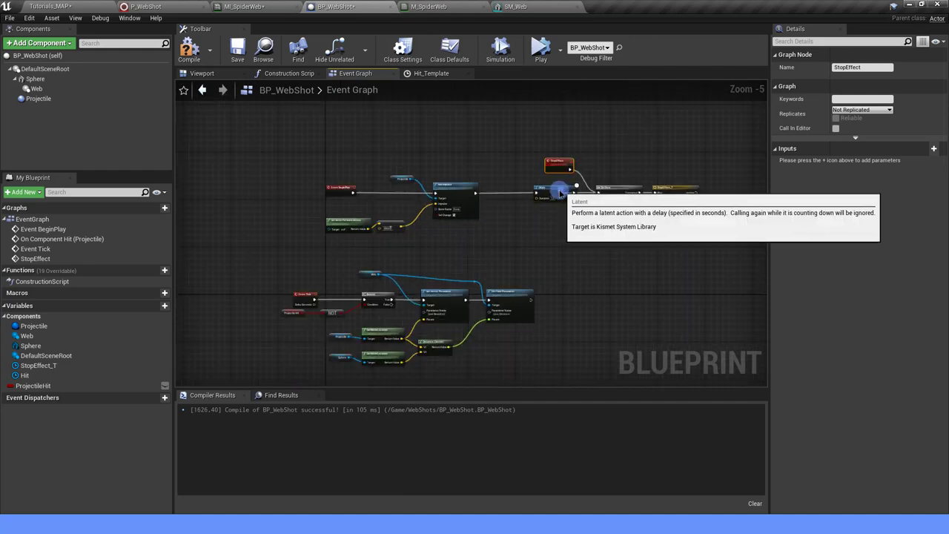
left_click_drag(558, 191, 530, 198)
scroll(530, 198, "up", 3)
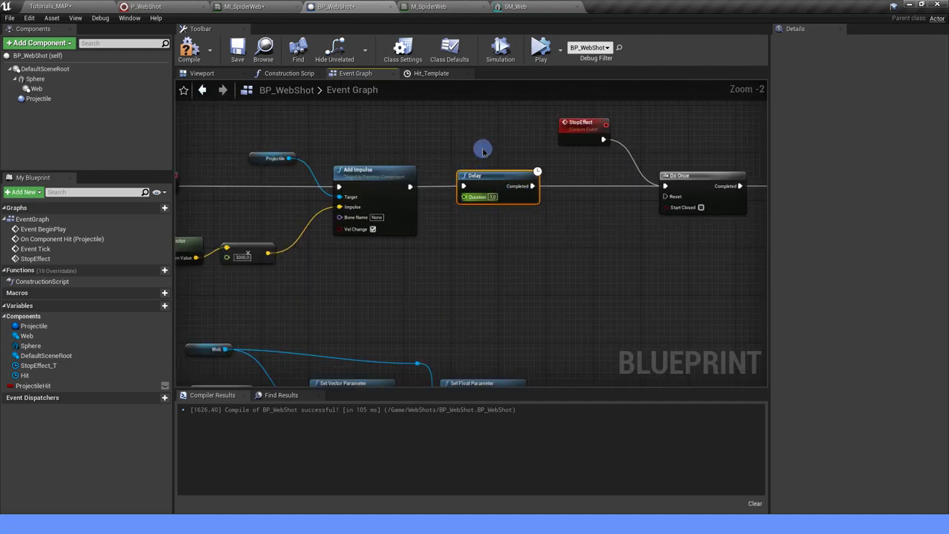
Step: Add a Branch node after the Delay's Completed output
right_click_drag(553, 217, 499, 197)
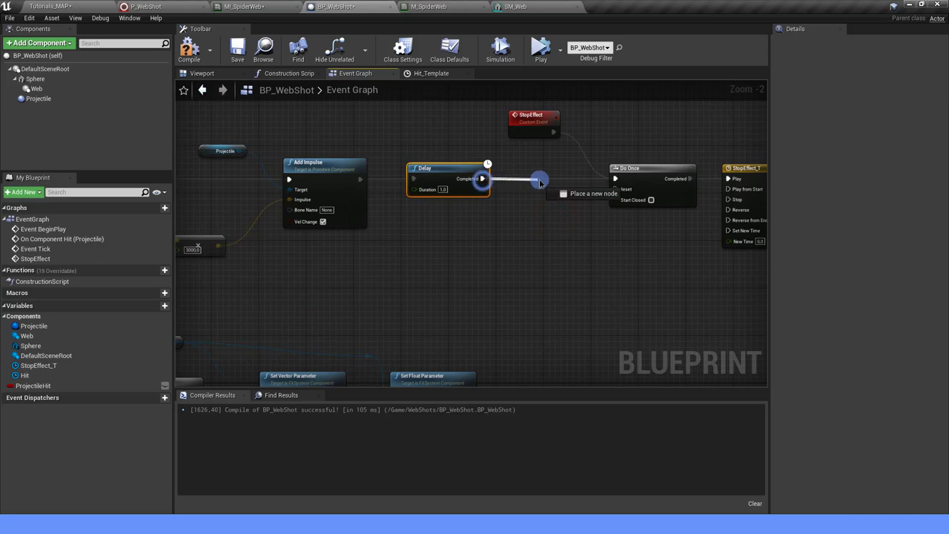
left_click_drag(480, 179, 539, 180)
type("bran")
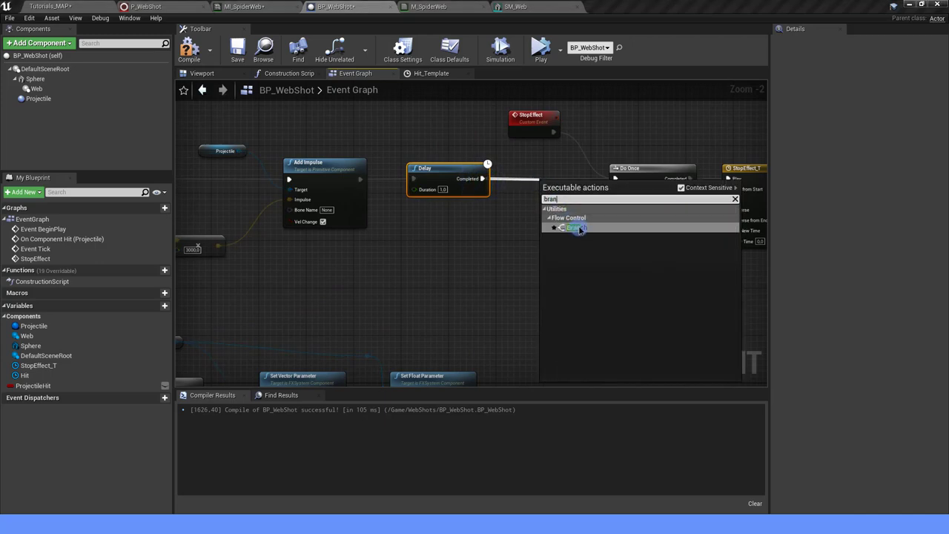
left_click(576, 227)
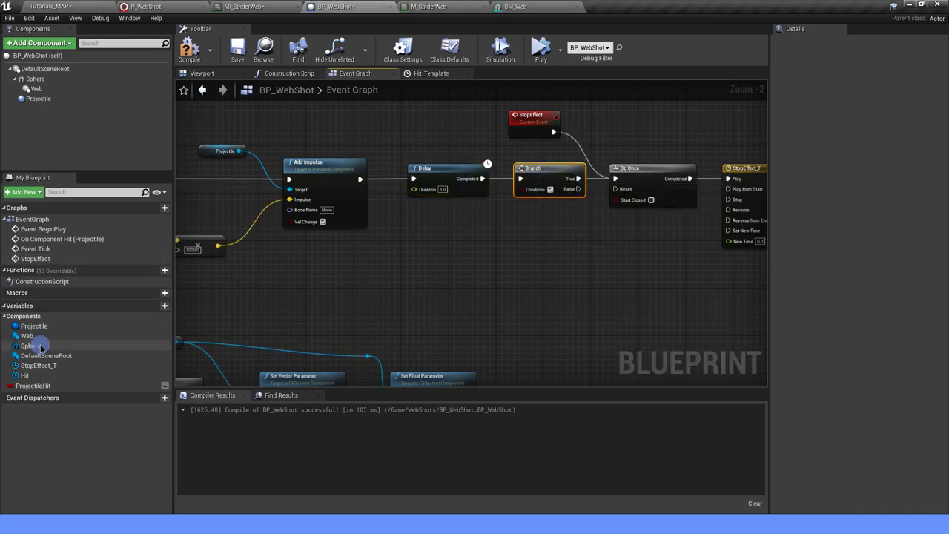
Step: Feed a NOT of the ProjectileHit variable into the Branch condition
mouse_move(32, 386)
left_mouse_down()
mouse_move(391, 221)
mouse_move(460, 226)
left_mouse_up()
type("not")
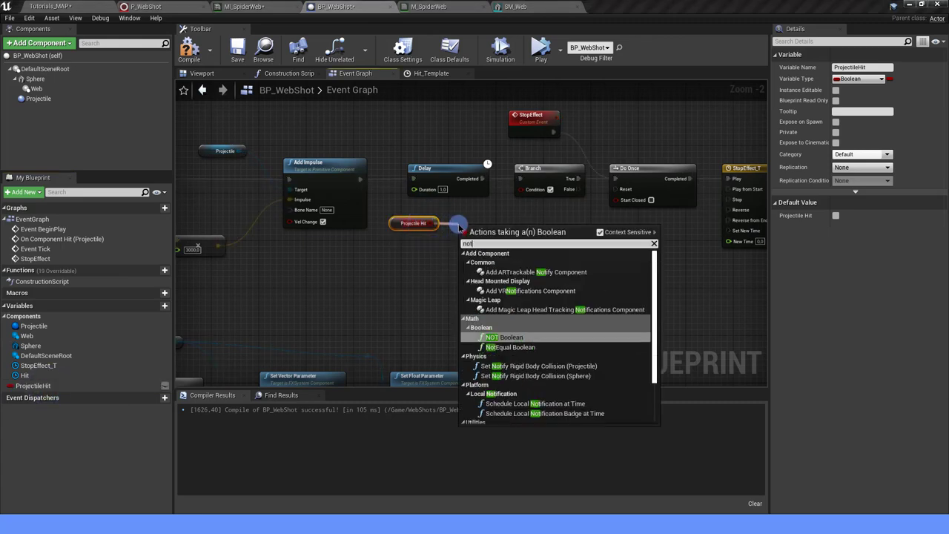
left_click(501, 336)
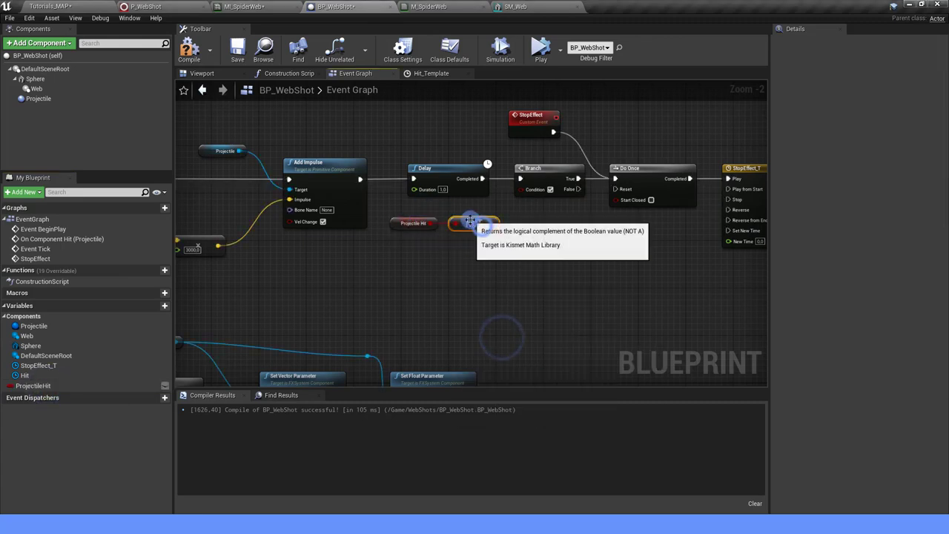
left_click_drag(507, 229, 520, 189)
right_click_drag(583, 209, 449, 230)
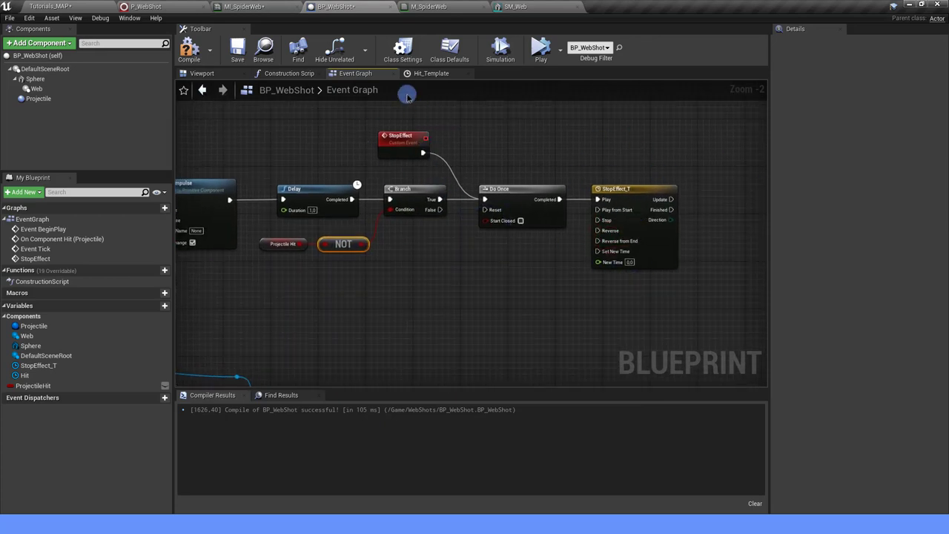
scroll(598, 259, "down", 2)
right_click_drag(616, 319, 468, 316)
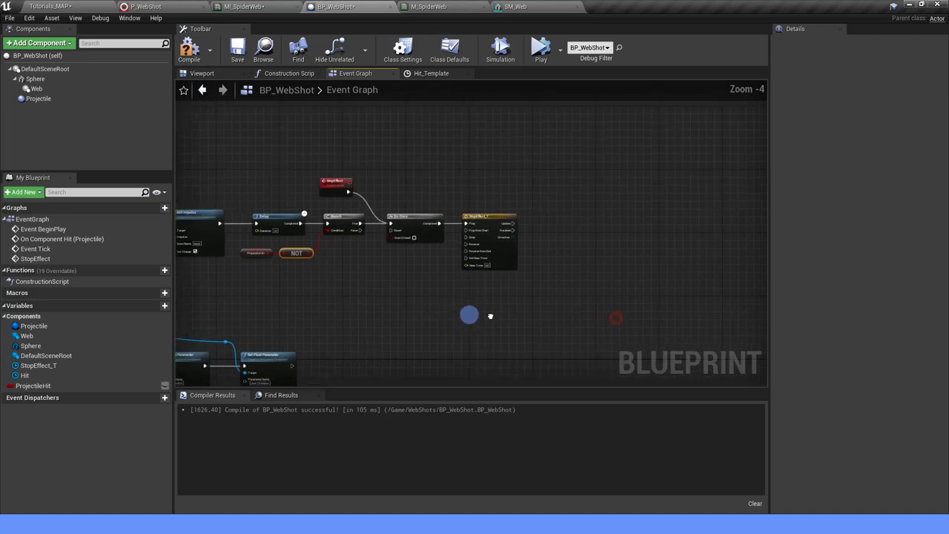
scroll(519, 246, "up", 1)
Step: Add a float track to StopEffect_T and key it at time 0 with value 0
double_click(448, 206)
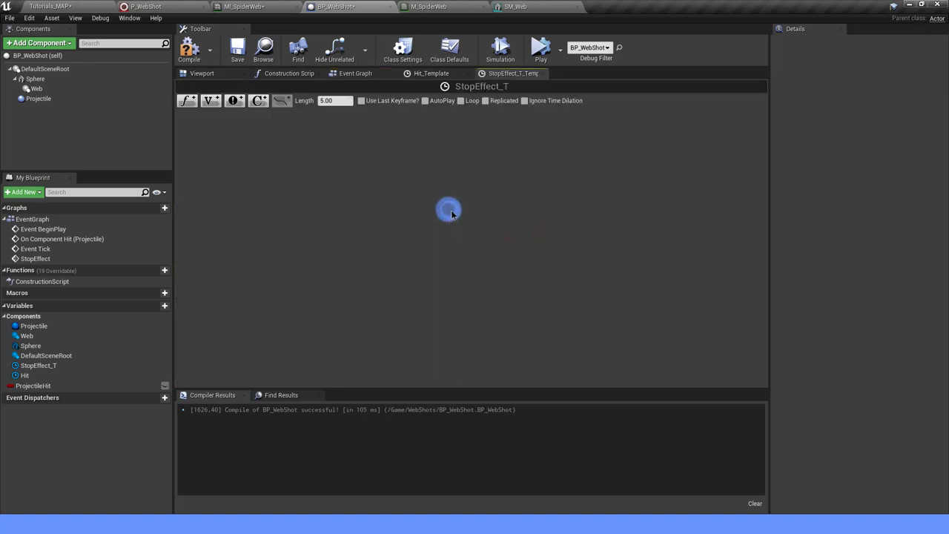
left_click(187, 100)
type("Stop")
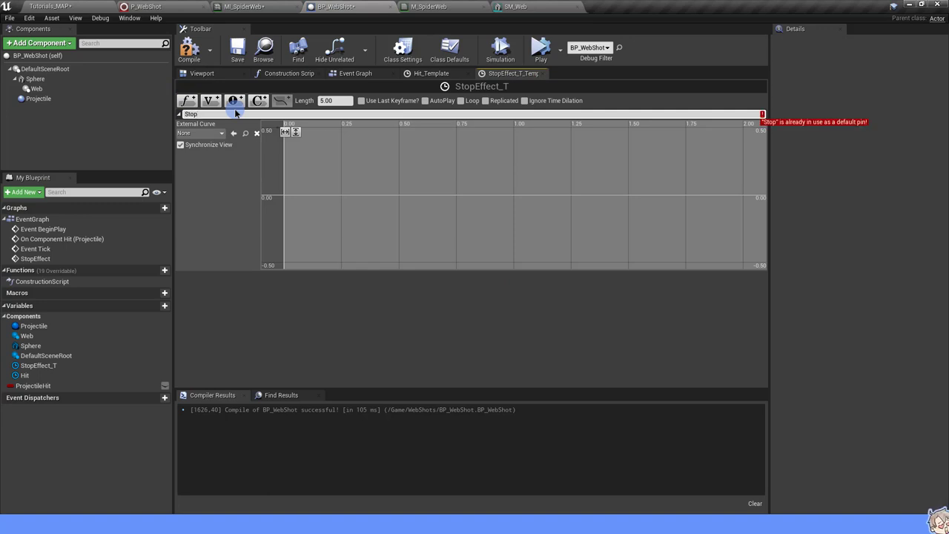
left_click(244, 163)
right_click(339, 183)
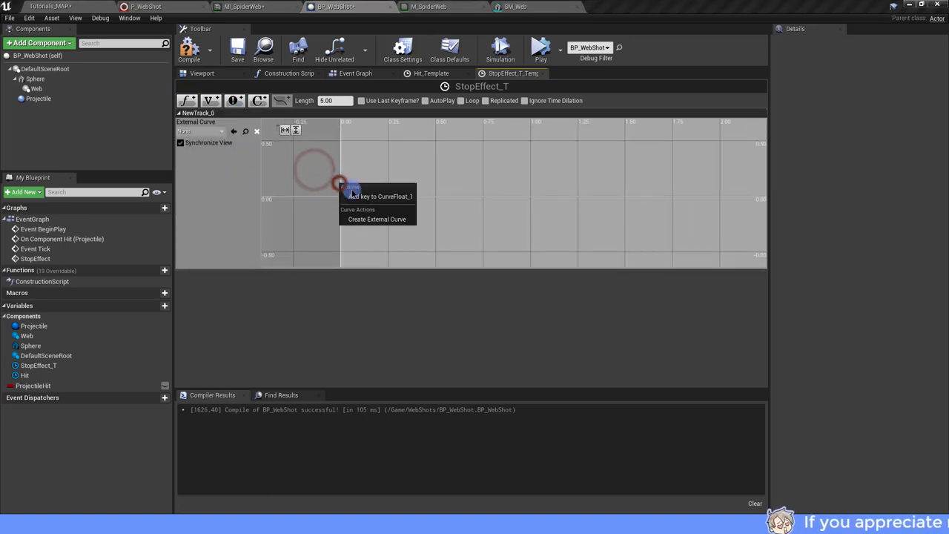
left_click(352, 196)
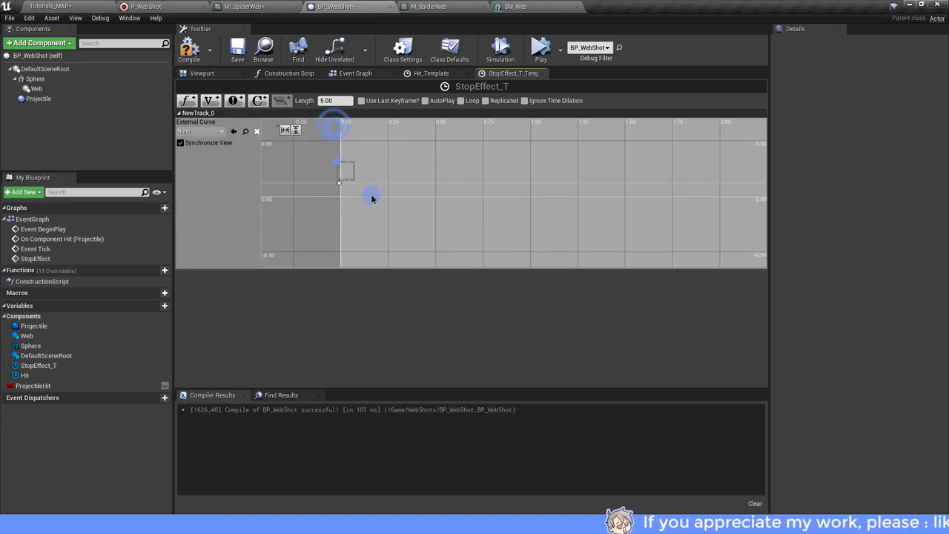
left_click(339, 183)
type("0")
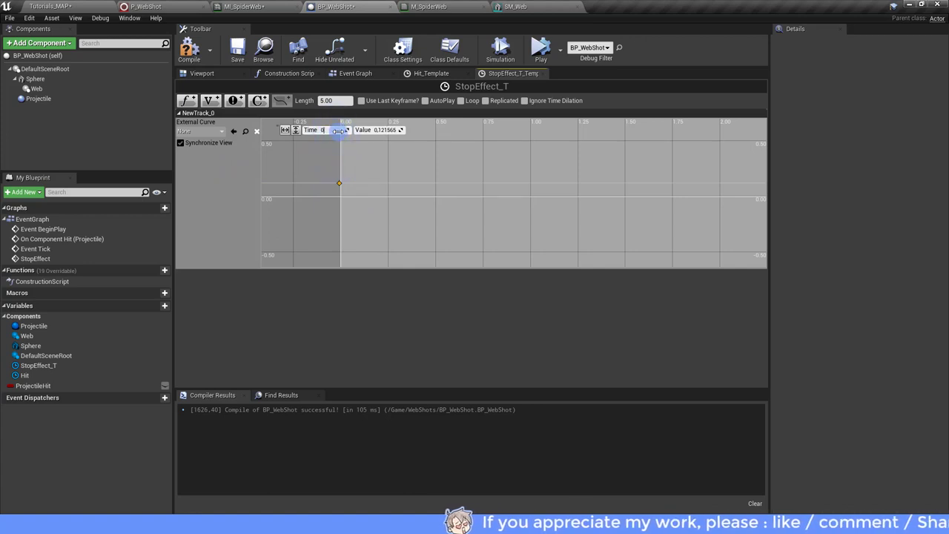
key("Return")
left_click(379, 130)
type("0")
key("Return")
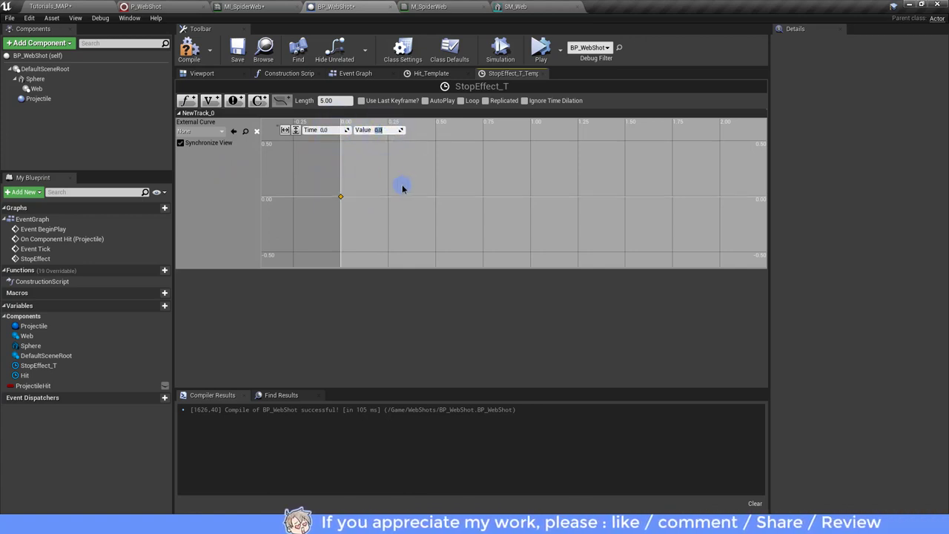
Step: Add a second key at time 0.4 with value 1
right_click(442, 183)
left_click(456, 196)
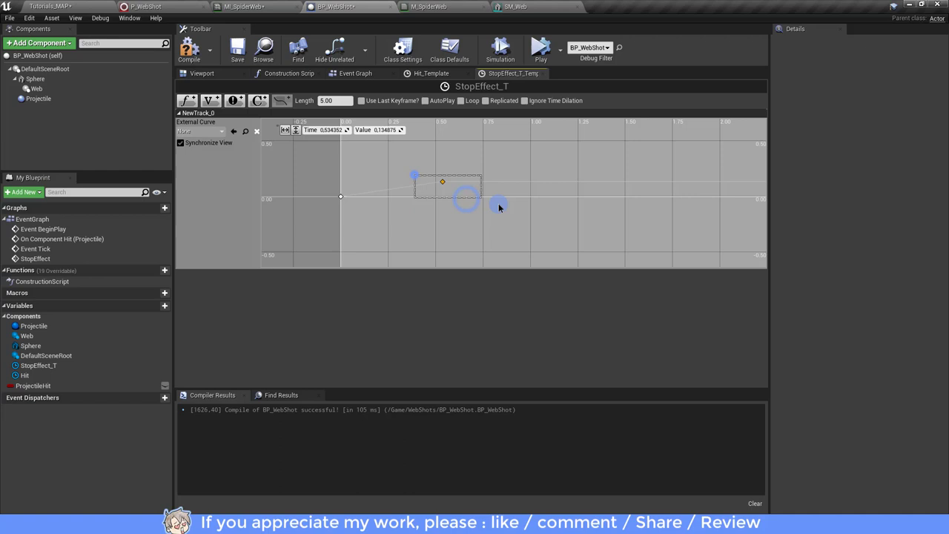
left_click(379, 131)
type("1")
key("Return")
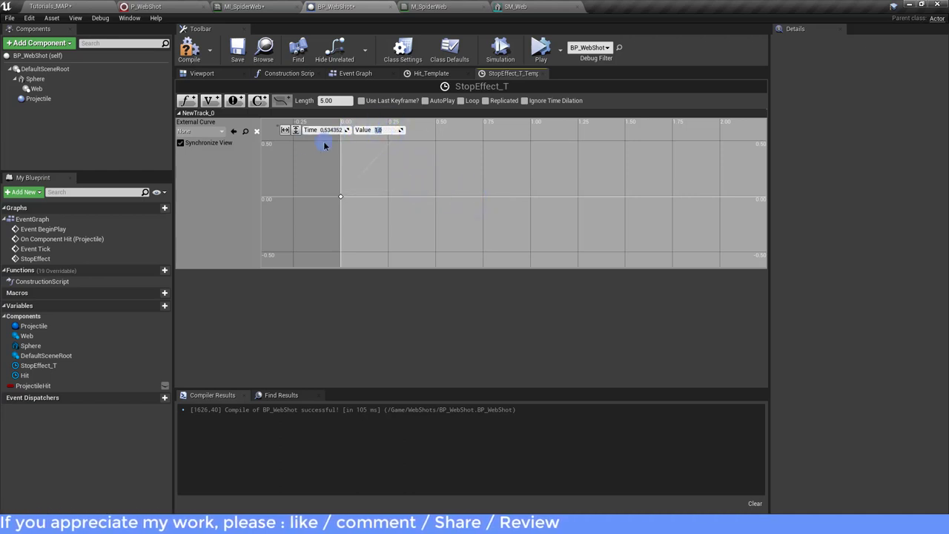
left_click(180, 142)
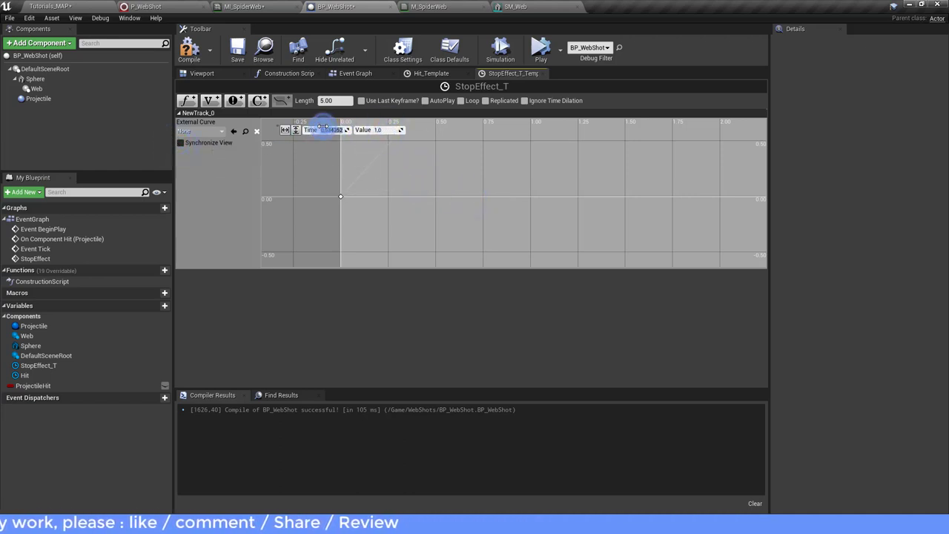
type("1.4")
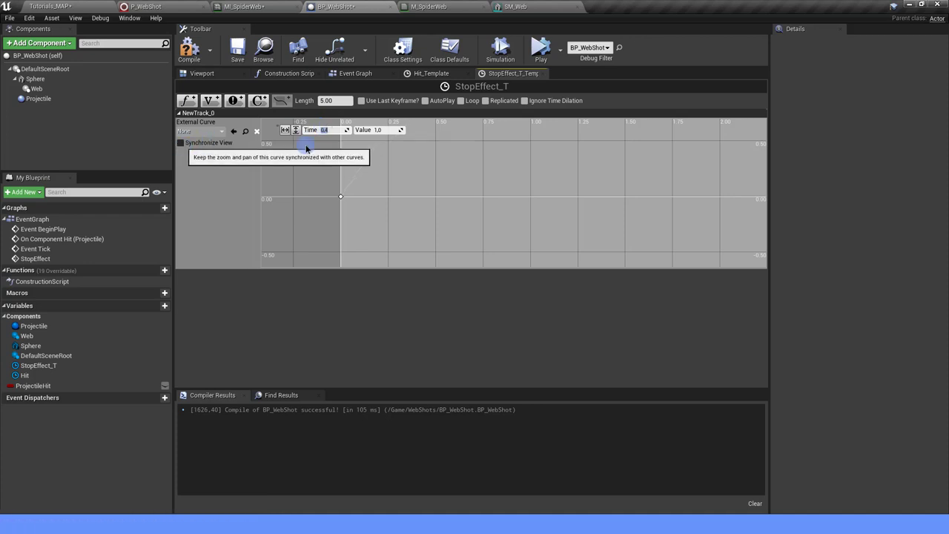
left_click(384, 166)
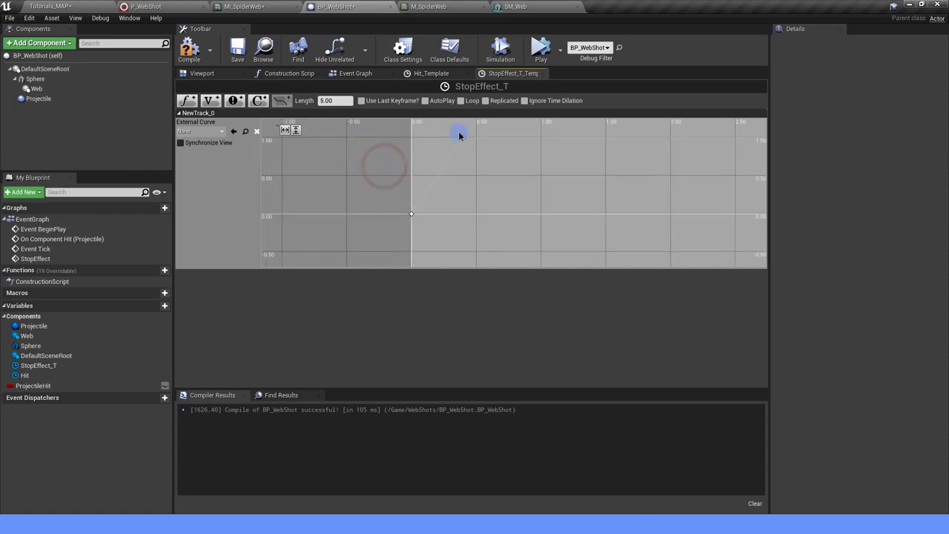
Step: Set both keys to auto interpolation and adjust the first key's tangent so the curve eases upward
left_click(431, 158)
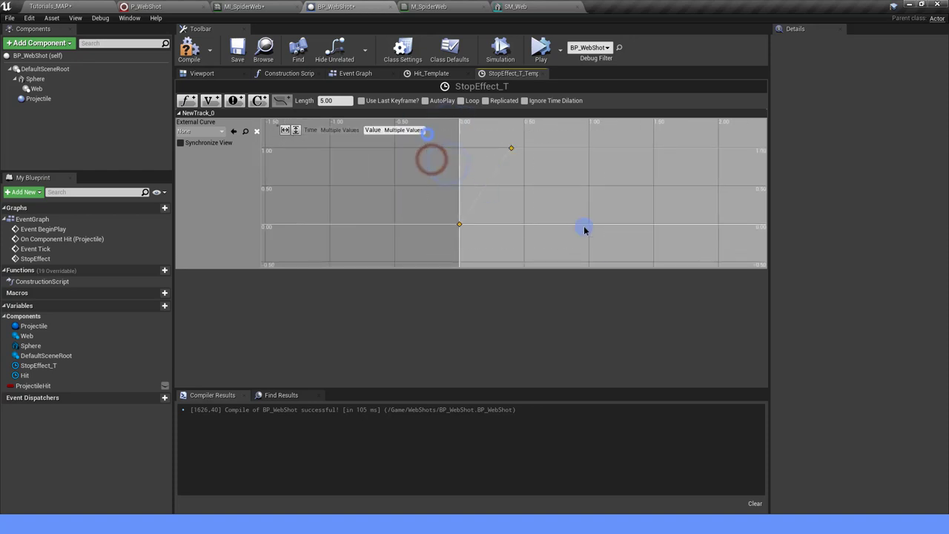
left_click(510, 150, "shift")
right_click(510, 150)
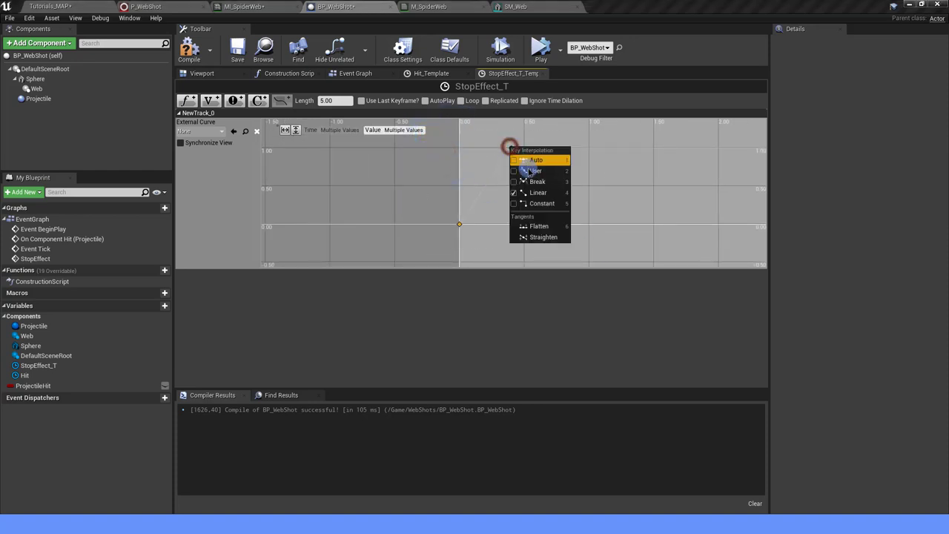
left_click(290, 131)
left_click(290, 132)
left_click(457, 194)
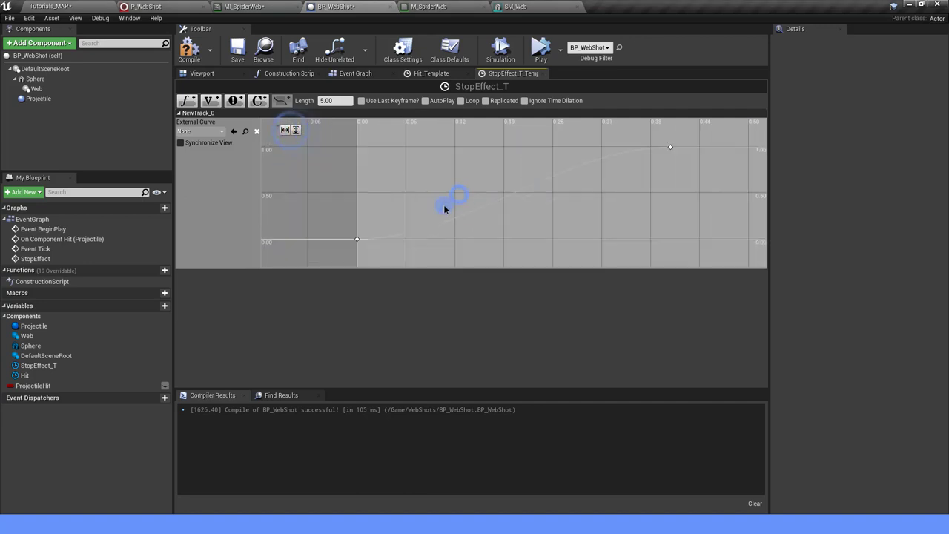
left_click(357, 240)
left_click_drag(387, 241, 389, 217)
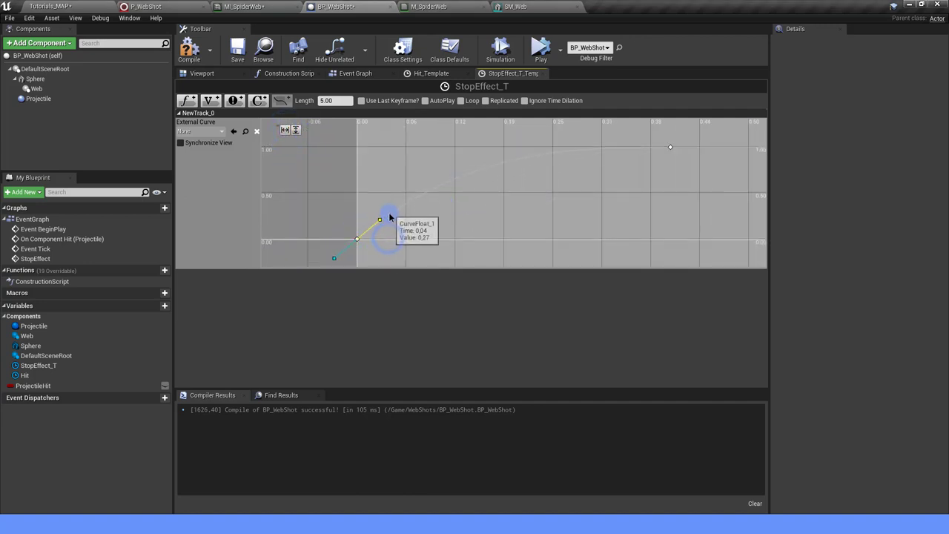
Step: Compile and save BP_WebShot, then return to the Event Graph
left_click(189, 48)
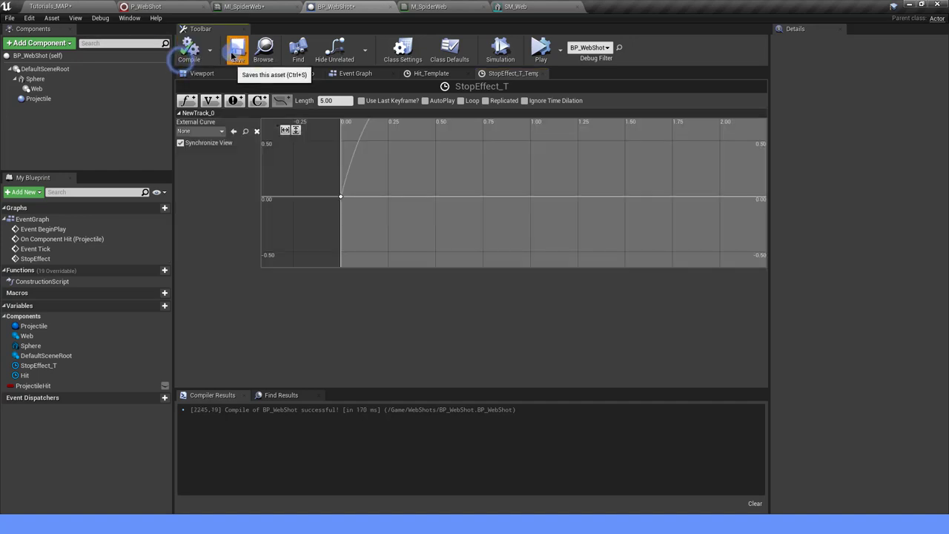
left_click(237, 48)
scroll(459, 172, "down", 3)
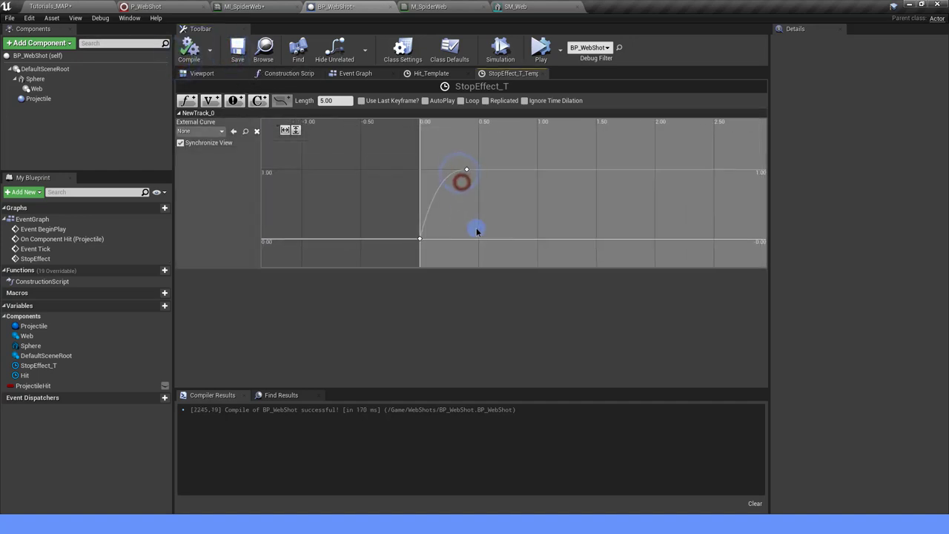
left_click(356, 75)
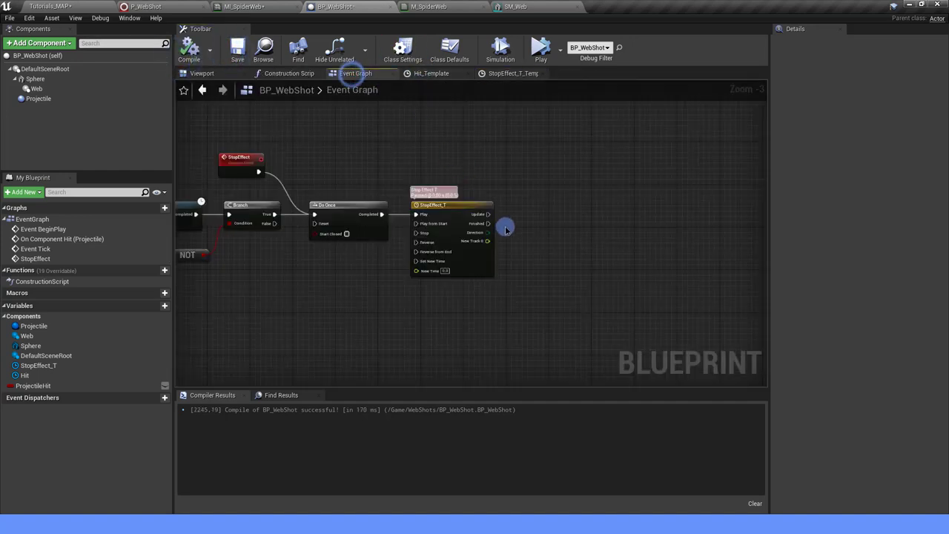
Step: Paste the Web getter and Set Float Parameter nodes beside the StopEffect_T timeline node
scroll(507, 230, "up", 2)
scroll(578, 218, "down", 2)
scroll(489, 313, "down", 3)
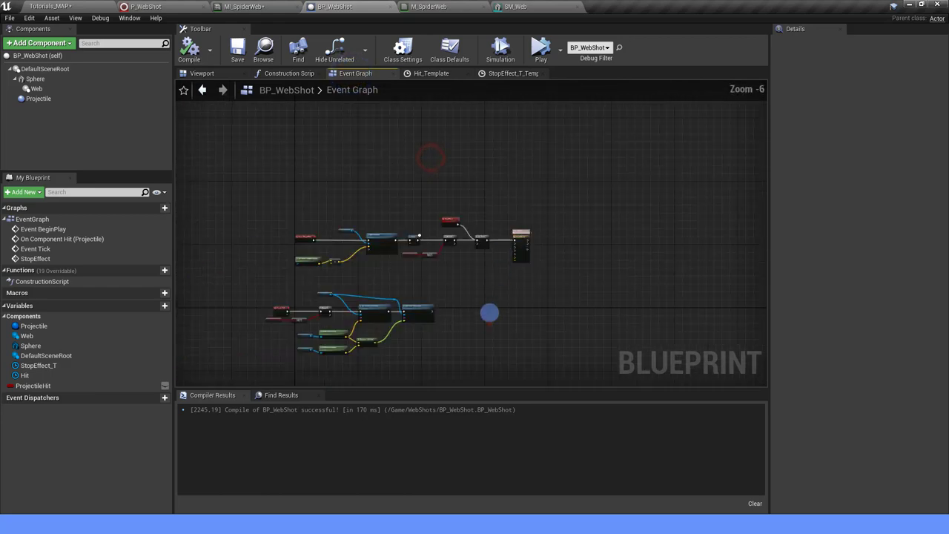
scroll(395, 230, "up", 2)
left_click(274, 222)
right_click_drag(326, 222, 381, 180)
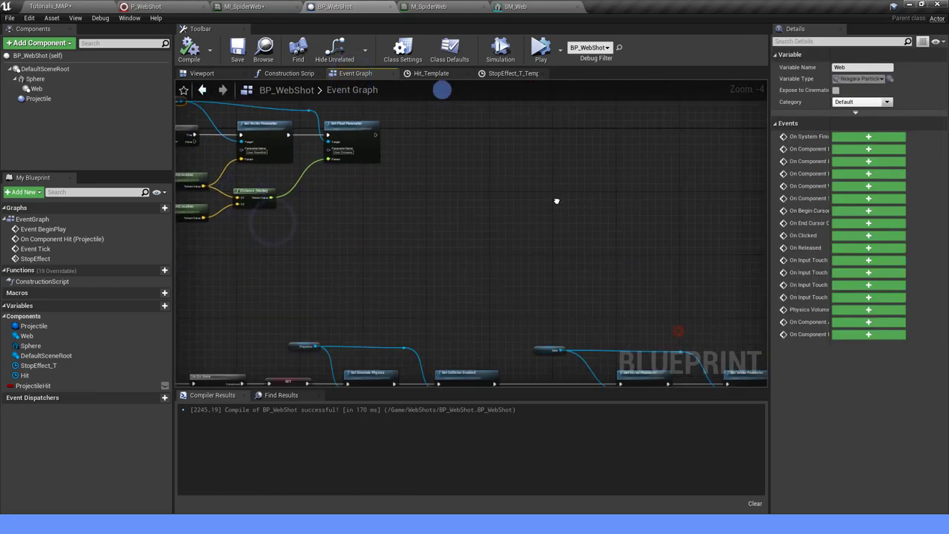
left_click(381, 180)
scroll(506, 200, "down", 3)
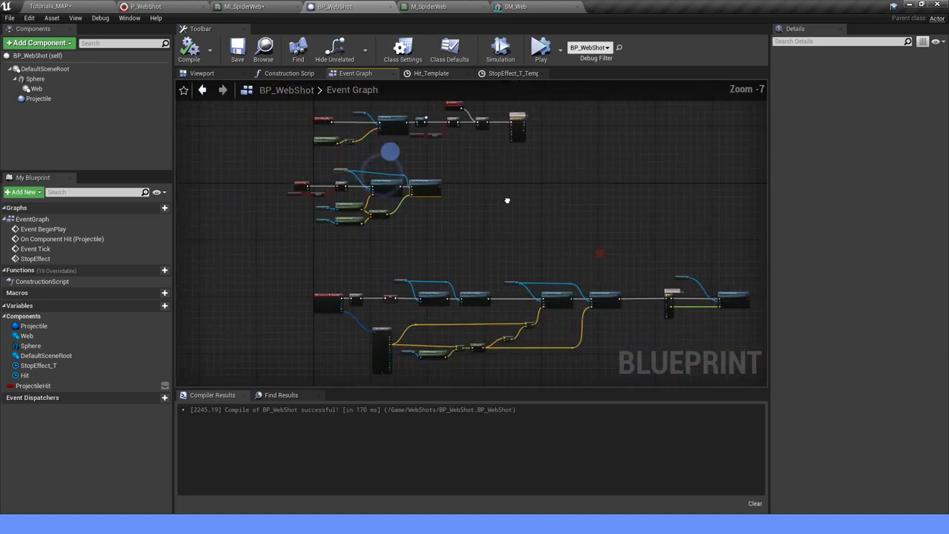
scroll(458, 247, "up", 2)
left_click(491, 221)
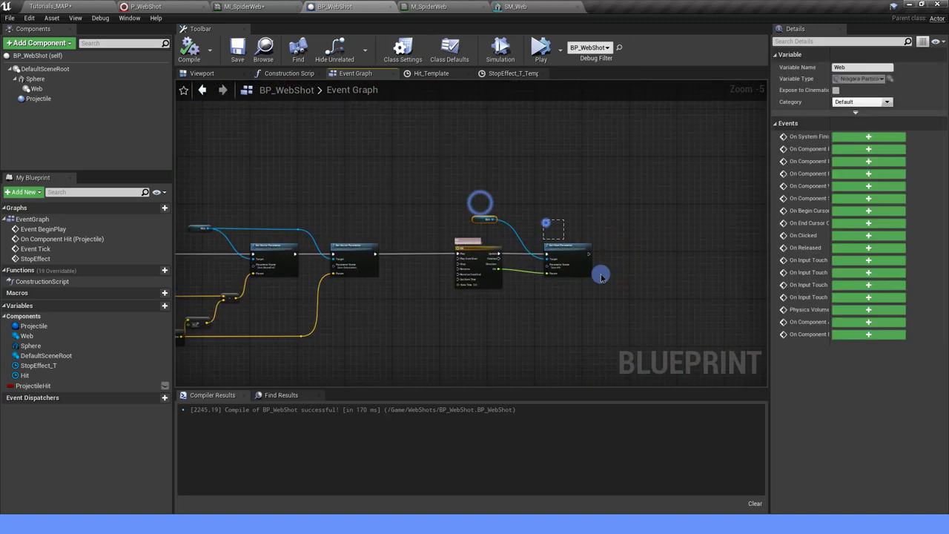
left_click(546, 221)
scroll(496, 161, "down", 3)
right_click_drag(496, 161, 397, 239)
scroll(396, 239, "up", 5)
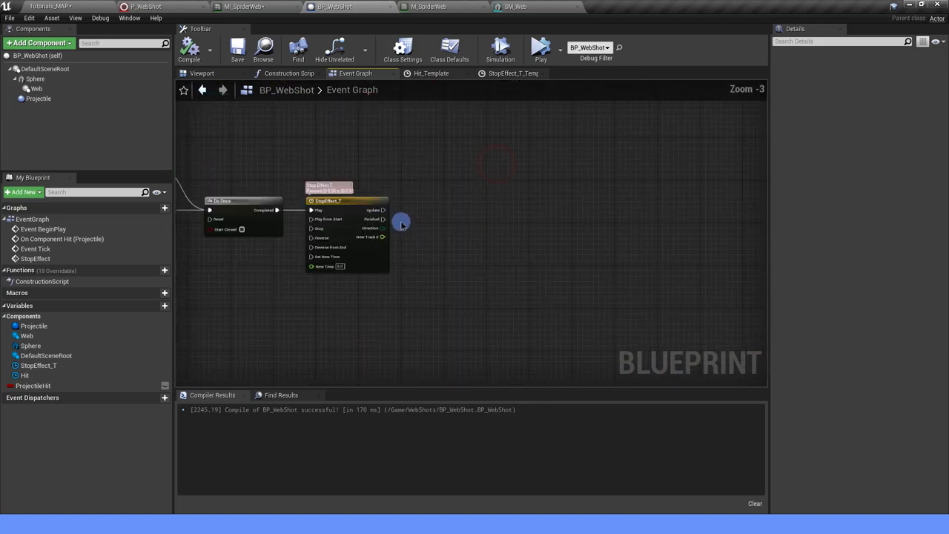
key("ctrl+v")
mouse_move(570, 256)
left_mouse_down()
mouse_move(504, 214)
mouse_move(505, 230)
left_mouse_up()
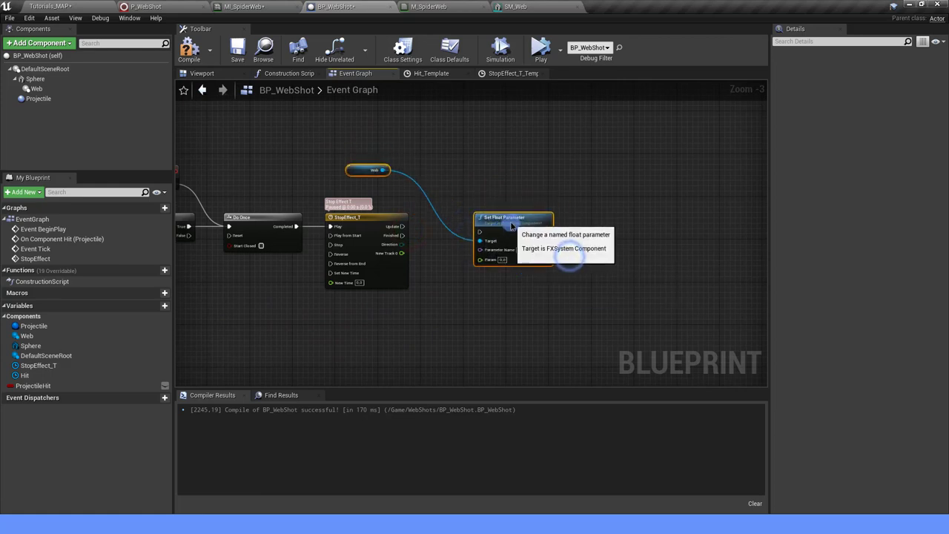
Step: Drive Set Float Parameter from the timeline's Update, feeding NewTrack_0 into its Param input
left_click_drag(401, 226, 482, 232)
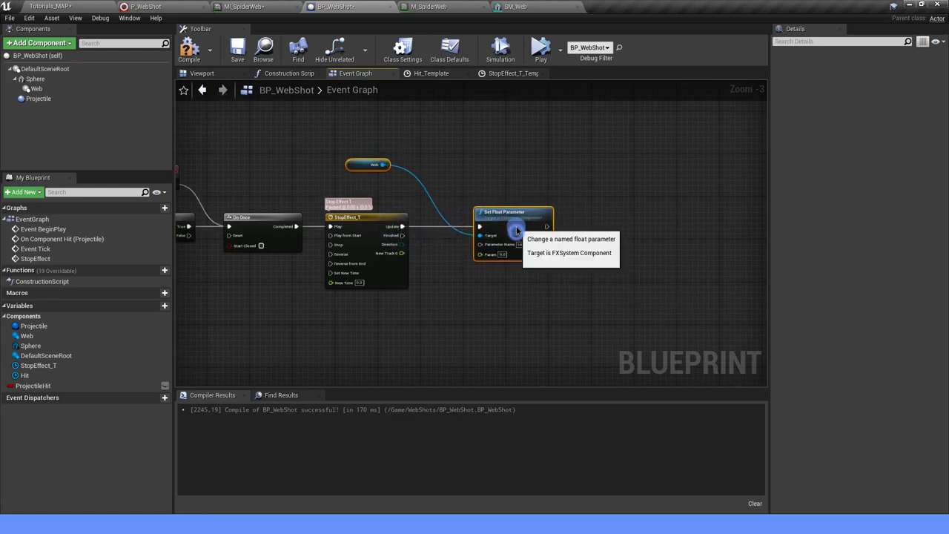
scroll(393, 255, "up", 2)
left_click_drag(400, 255, 506, 265)
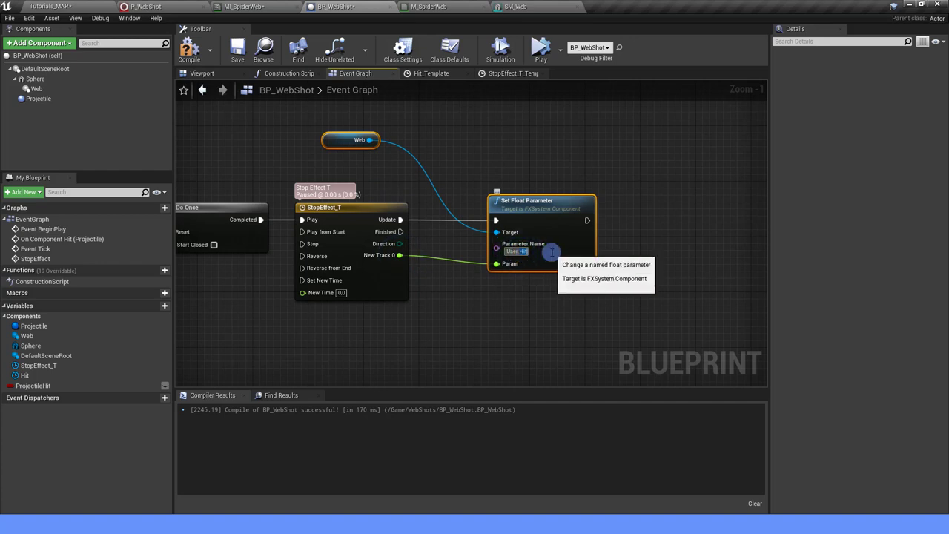
Step: Tidy the Web node's position and save BP_WebShot
left_click(578, 309)
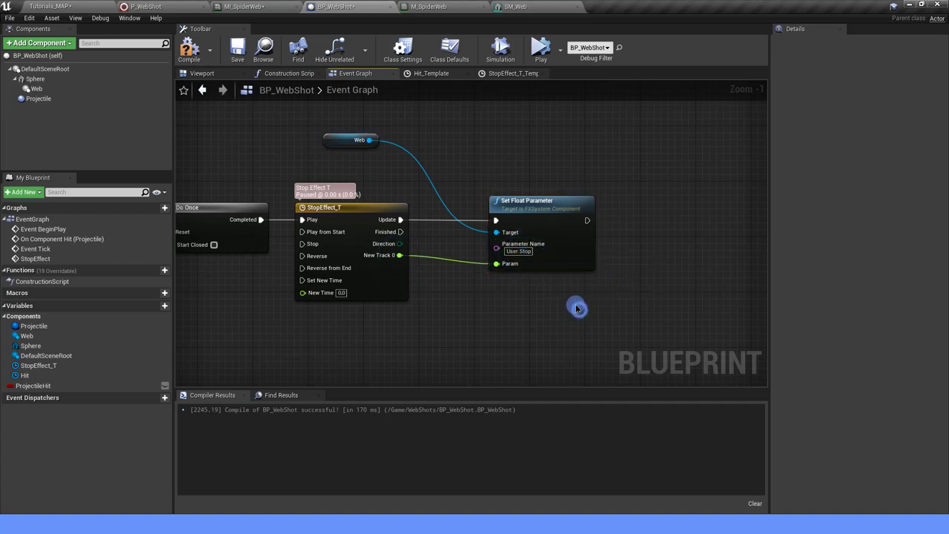
left_click_drag(362, 144, 379, 167)
left_click(440, 215)
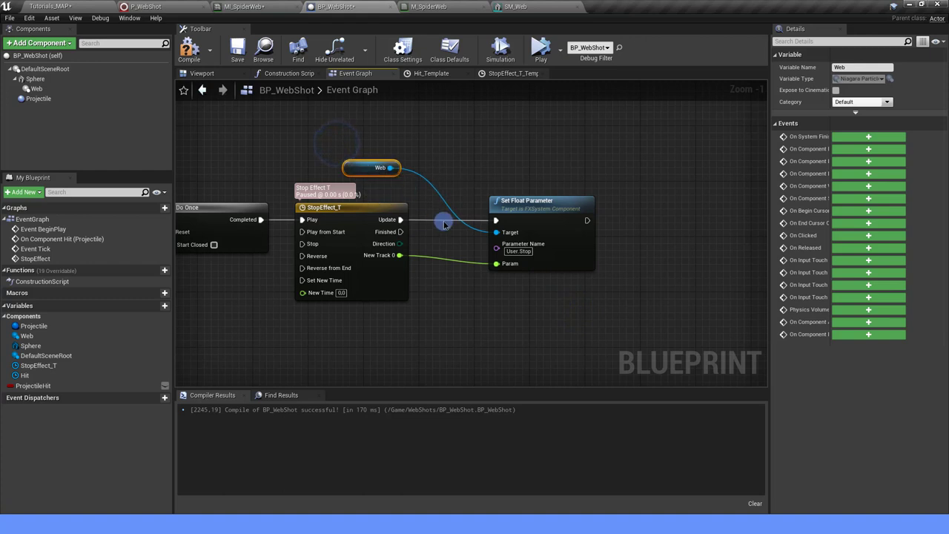
scroll(479, 278, "down", 2)
right_click_drag(514, 347, 501, 325)
left_click(333, 174)
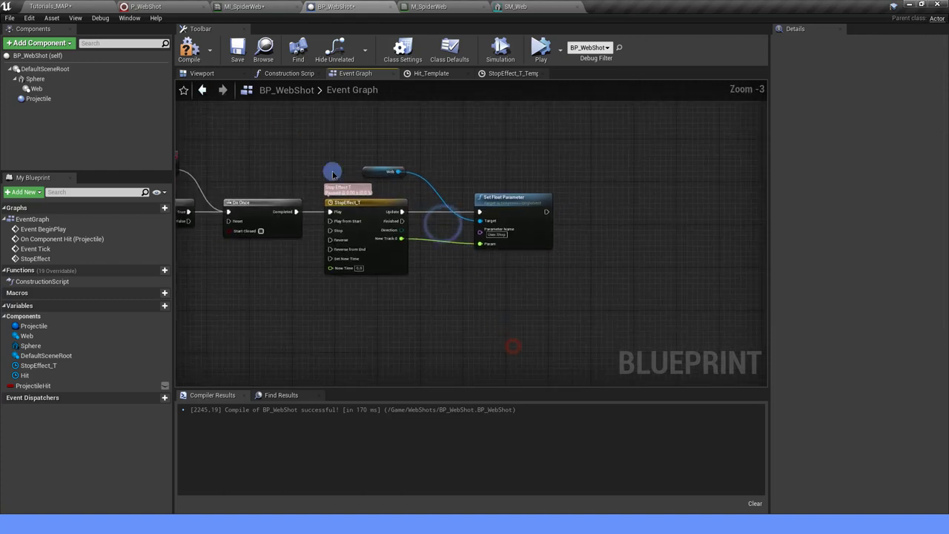
left_click(238, 48)
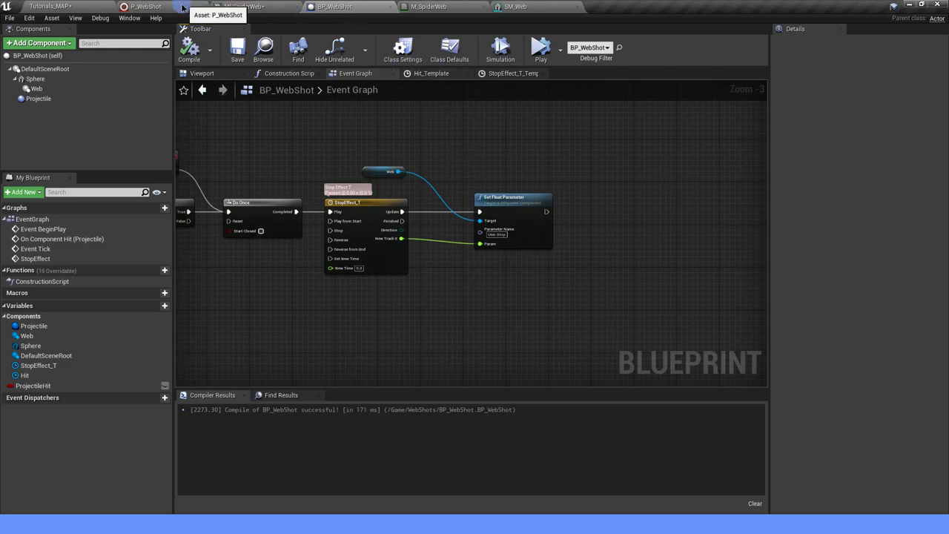
Step: Duplicate the beam's Set Position module in P_WebShot and select the copy
left_click(182, 7)
scroll(519, 326, "down", 2)
scroll(511, 316, "up", 2)
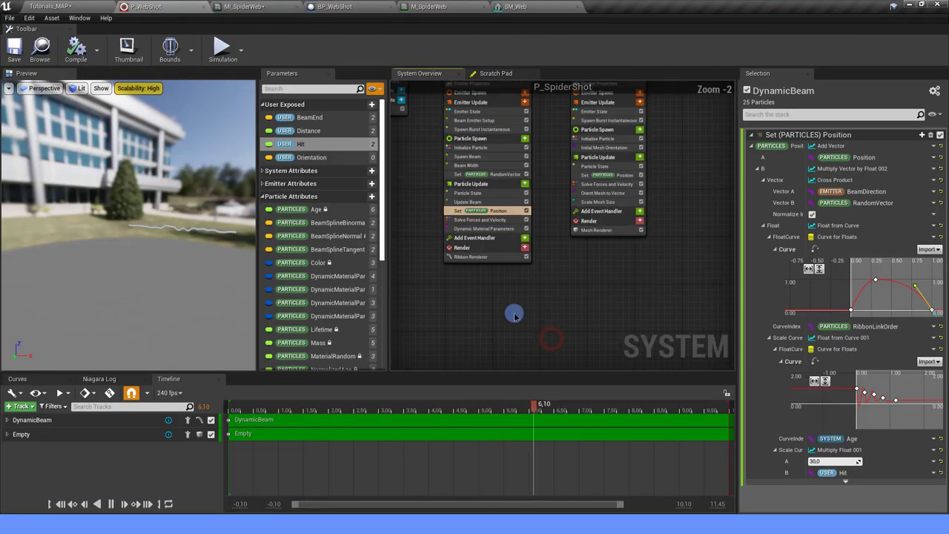
right_click_drag(519, 314, 550, 363)
scroll(550, 363, "up", 1)
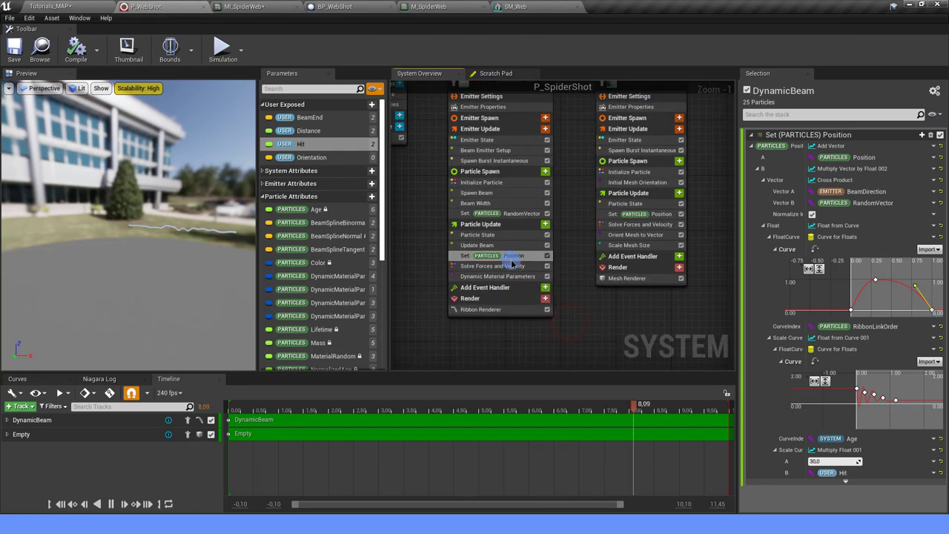
key("ctrl+d")
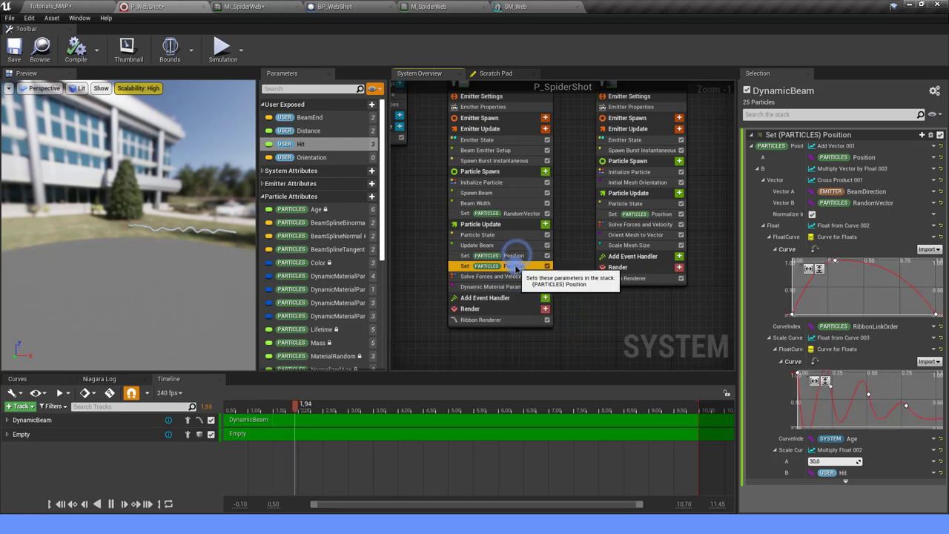
left_click(516, 256)
left_click(516, 266)
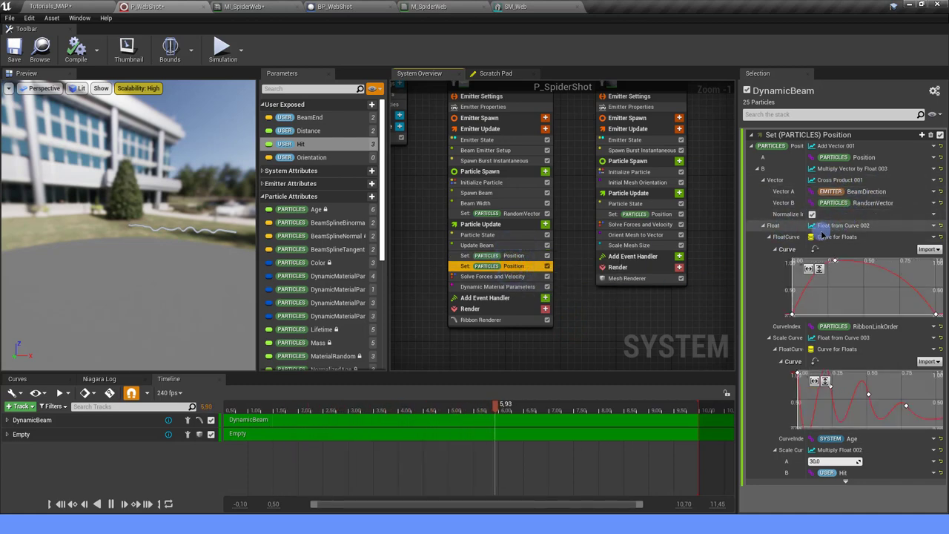
Step: Reset the copy's Float input and set it to Float from Curve
left_click(939, 232)
left_click(933, 225)
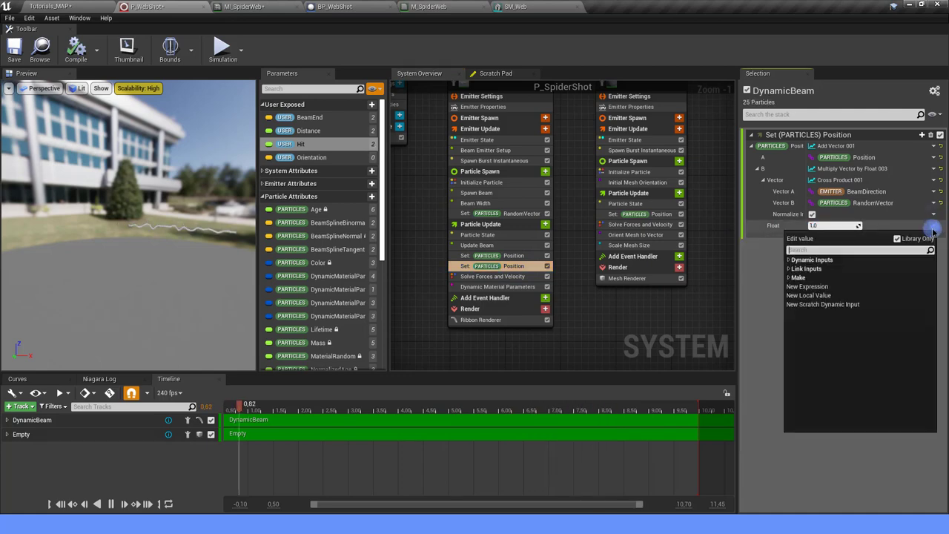
type("float")
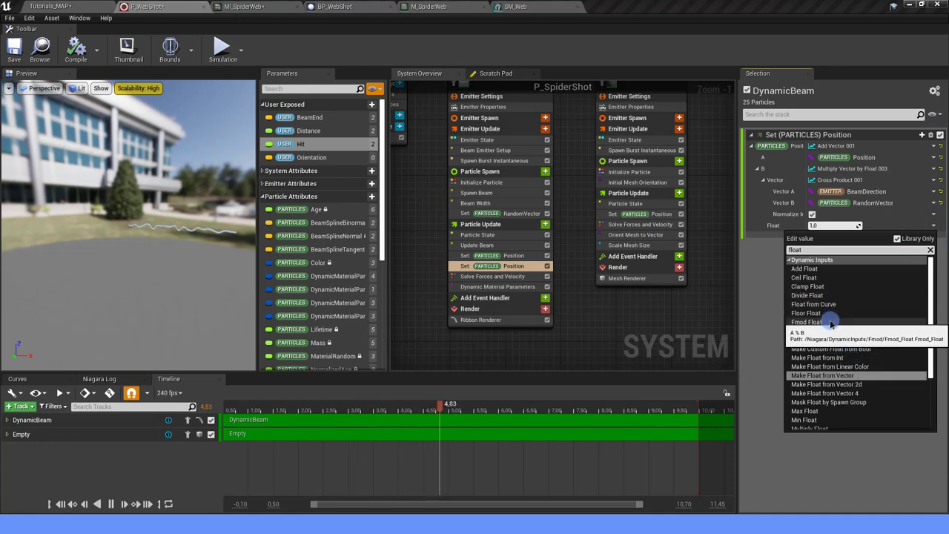
key("BackSpace")
key("BackSpace")
key("BackSpace")
type("curve")
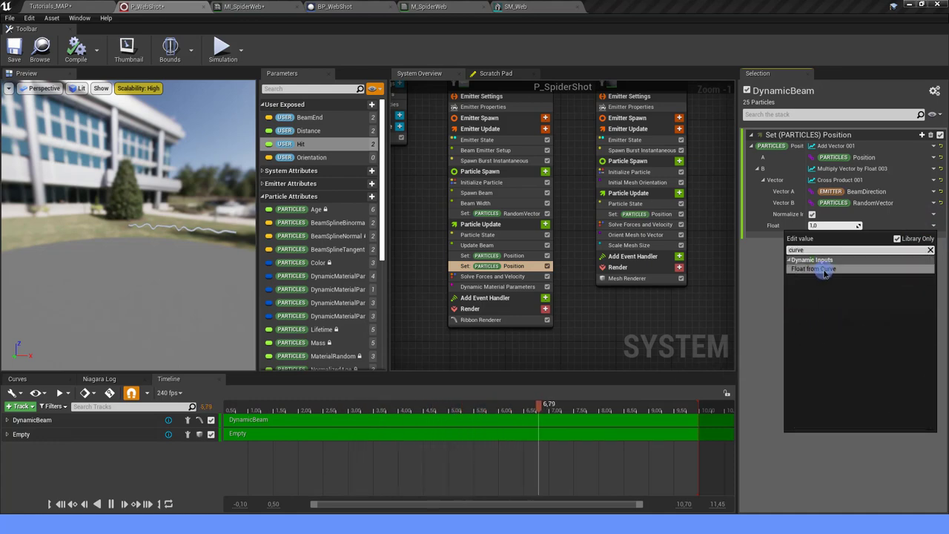
left_click(824, 271)
mouse_move(851, 295)
right_mouse_down()
mouse_move(885, 296)
mouse_move(838, 296)
right_mouse_up()
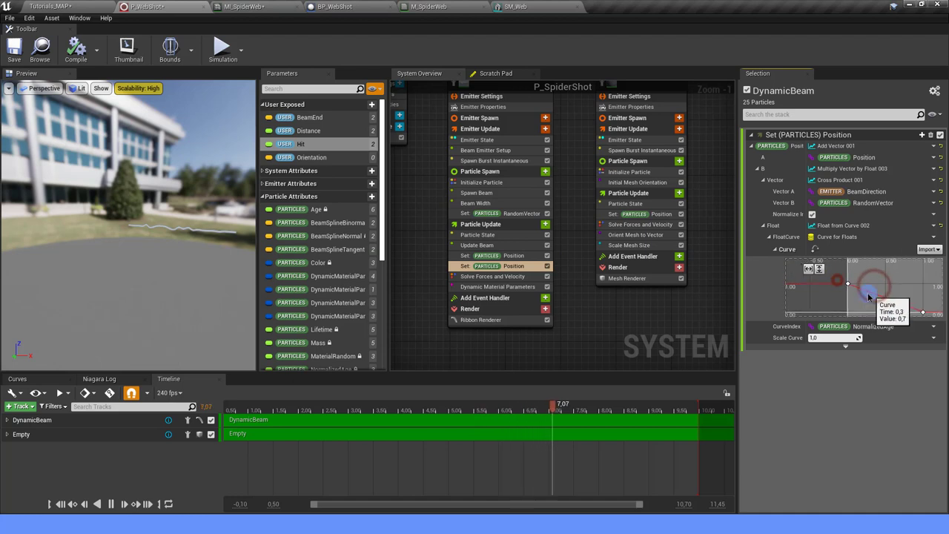
mouse_move(870, 298)
right_mouse_down()
mouse_move(884, 304)
mouse_move(868, 289)
right_mouse_up()
Step: Make the curve keys auto-cubic so it eases from 1.0 down to 0.0 at time 1
right_click(892, 313)
left_click(900, 320)
left_click(868, 276)
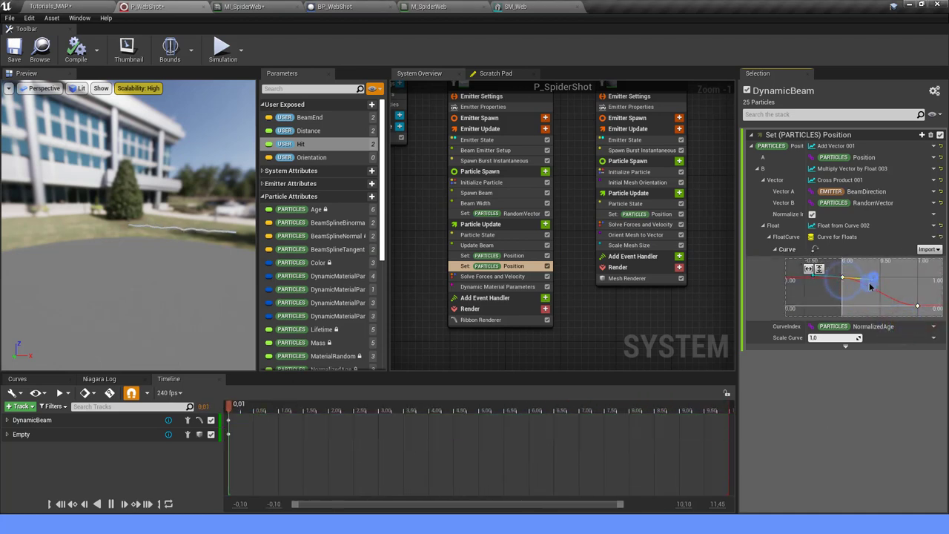
left_click(917, 305)
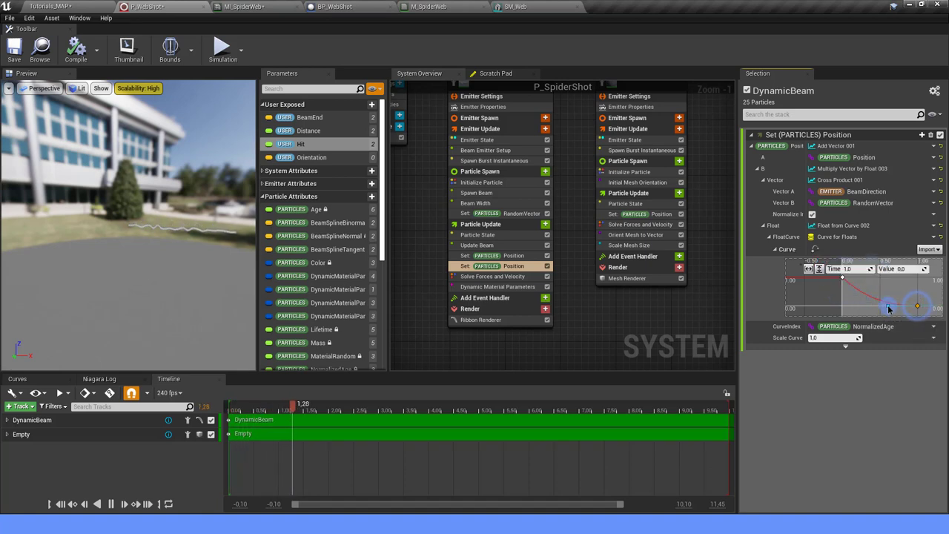
left_click(890, 300)
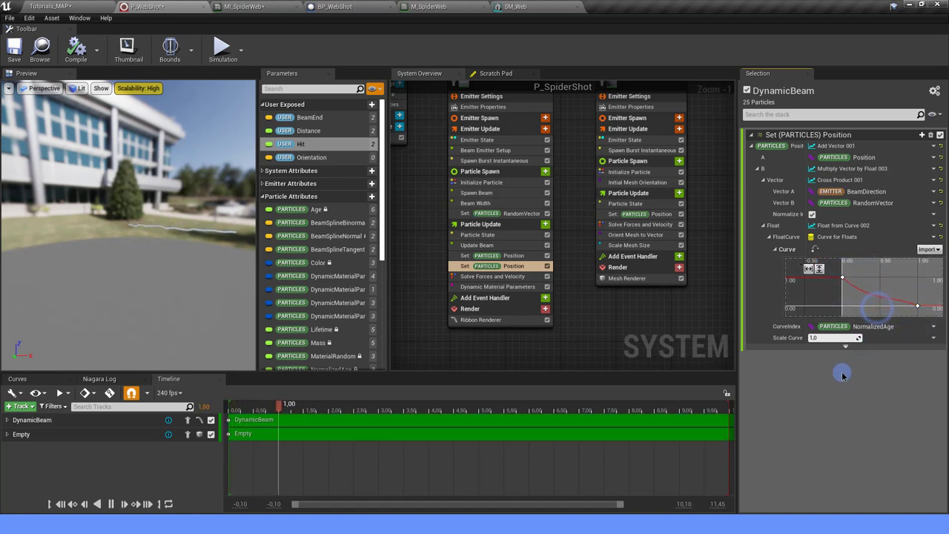
left_click(873, 341)
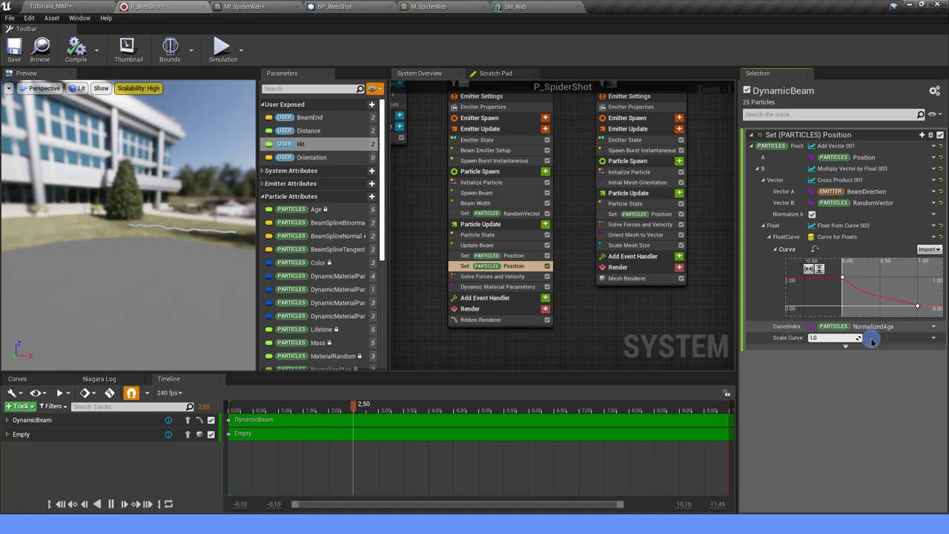
Step: Make Scale Curve a Multiply Float and add a user-exposed float parameter named Stop
left_click(932, 338)
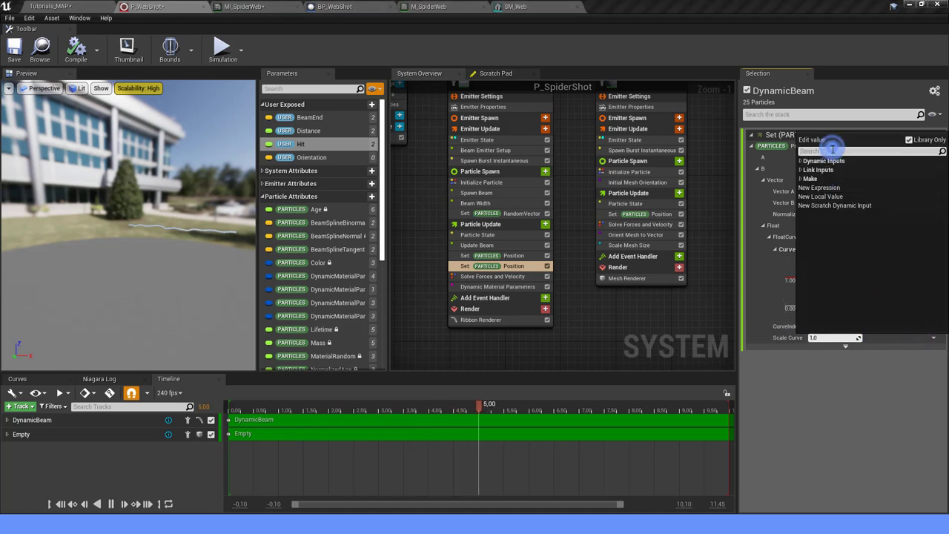
type("mult")
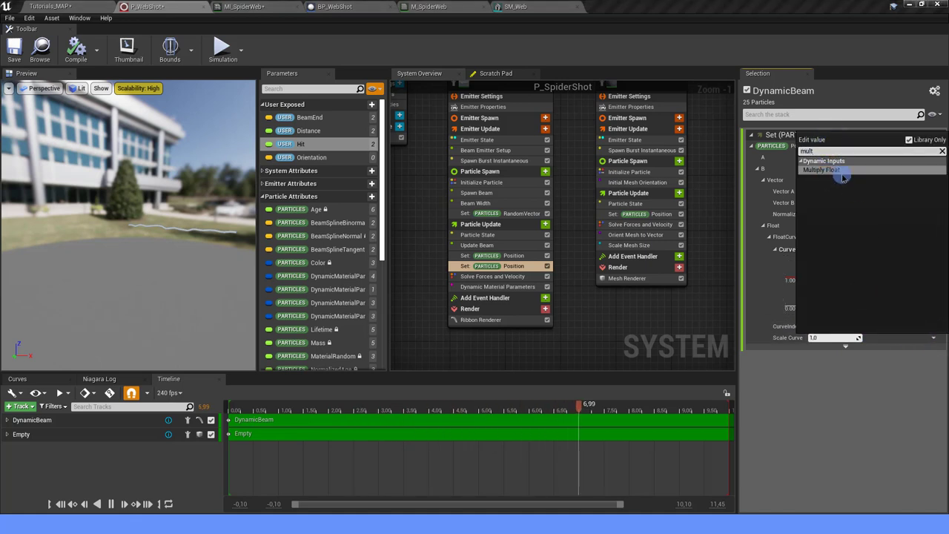
left_click(842, 177)
left_click(371, 104)
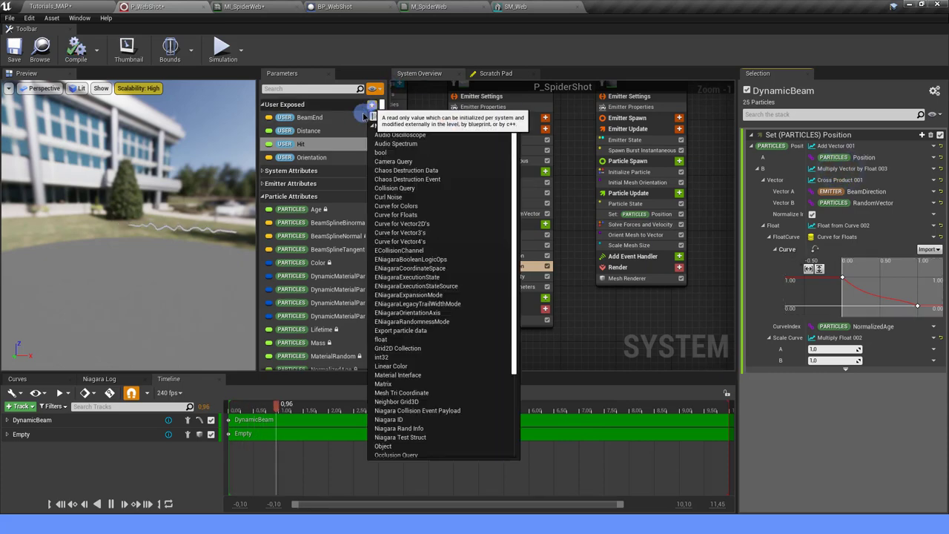
type("float")
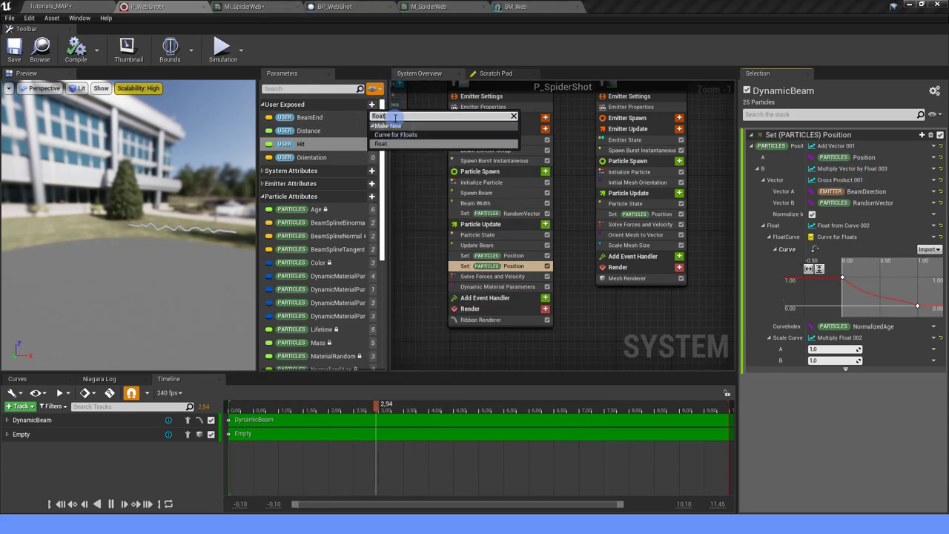
left_click(382, 143)
type("Stop")
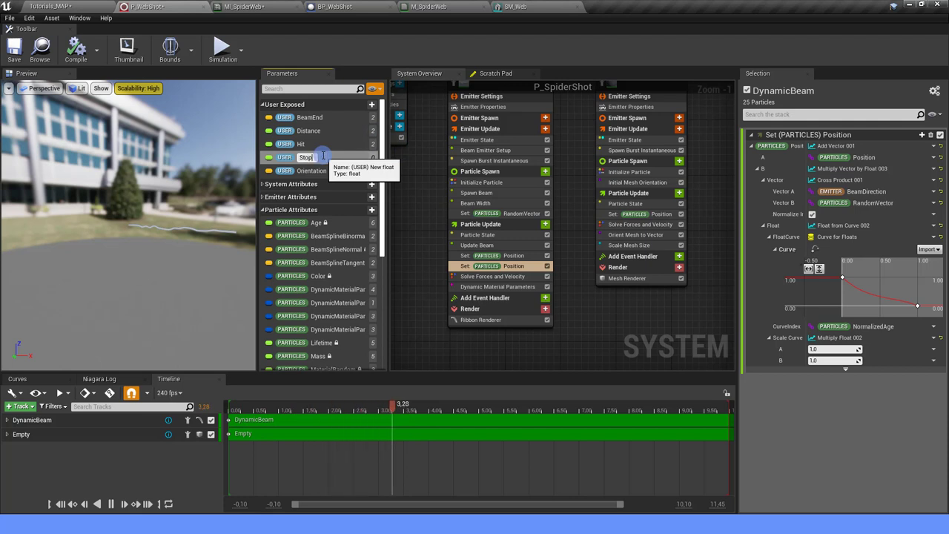
key("Return")
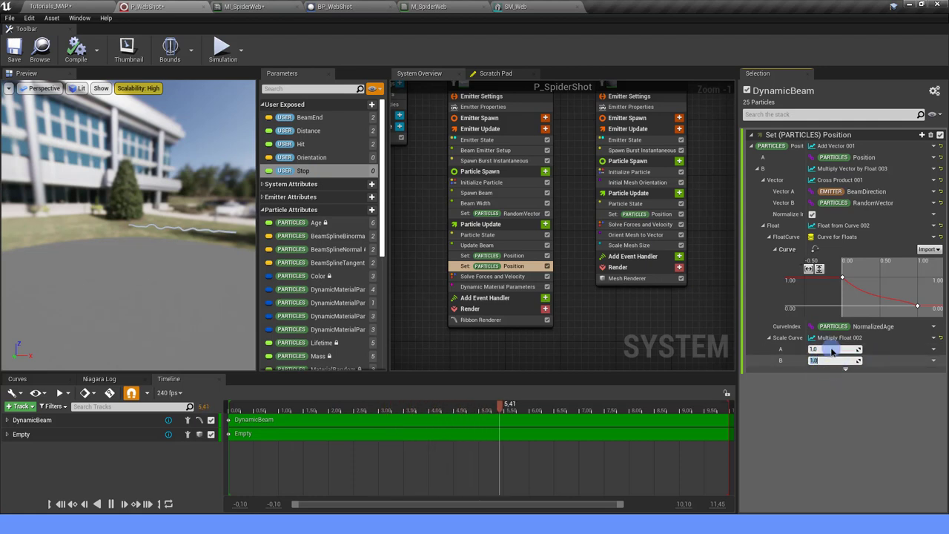
Step: Plug Stop into the multiply's B input, set A to 80, and save the system
left_click_drag(302, 171, 838, 361)
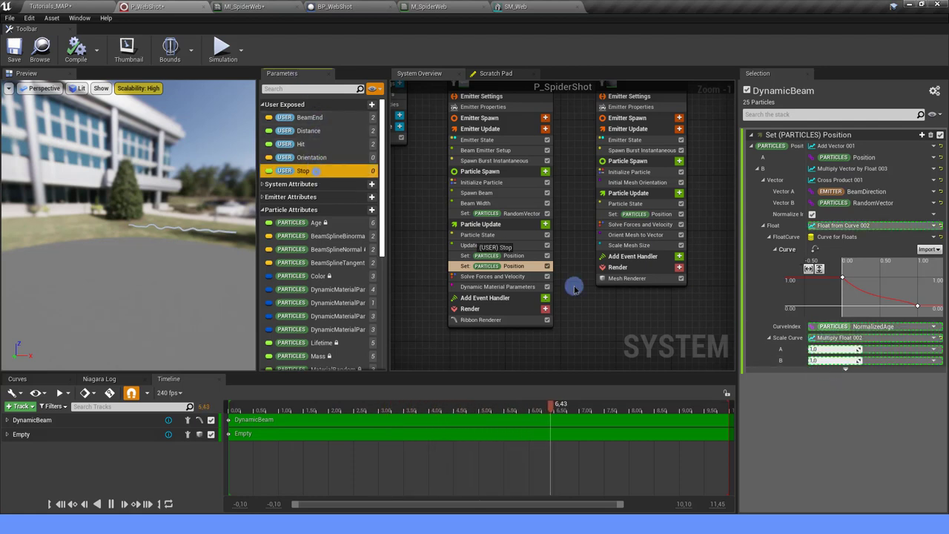
left_click(833, 349)
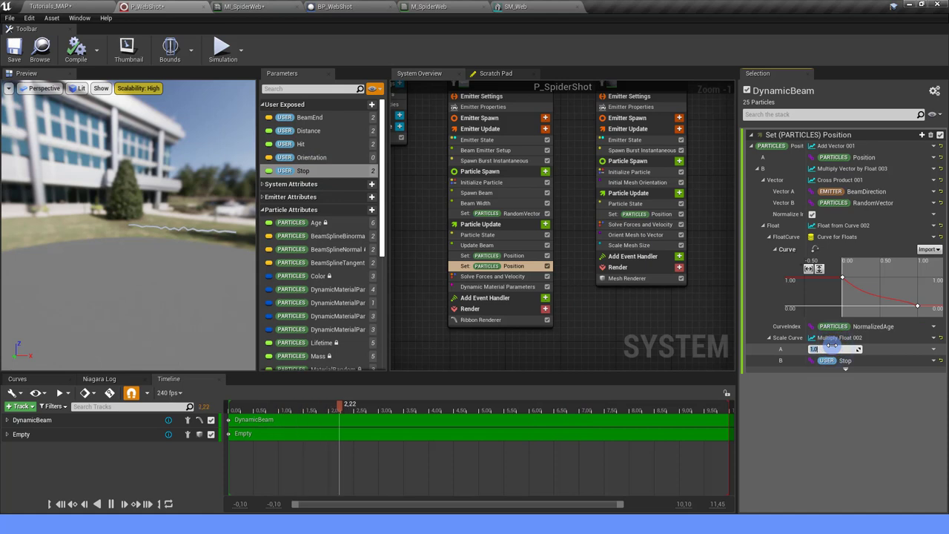
type("80")
key("Return")
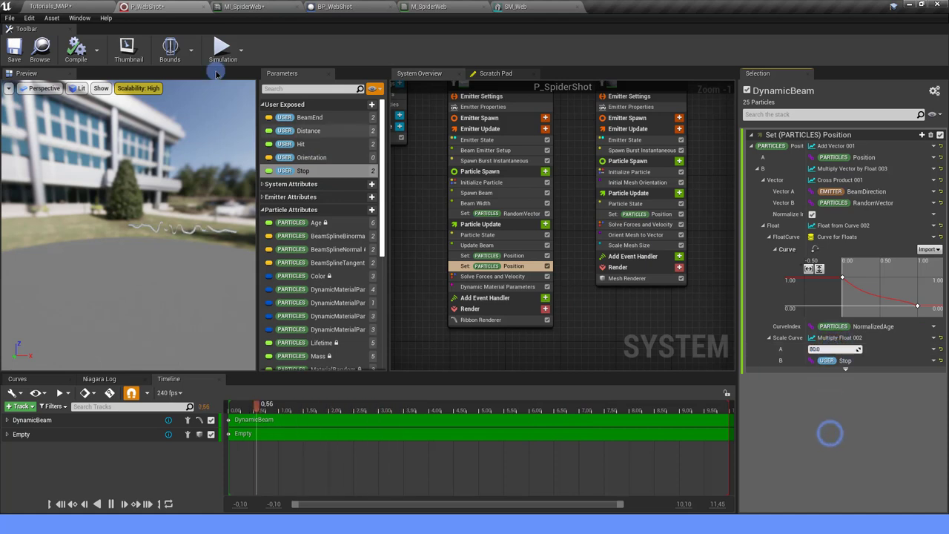
left_click(14, 49)
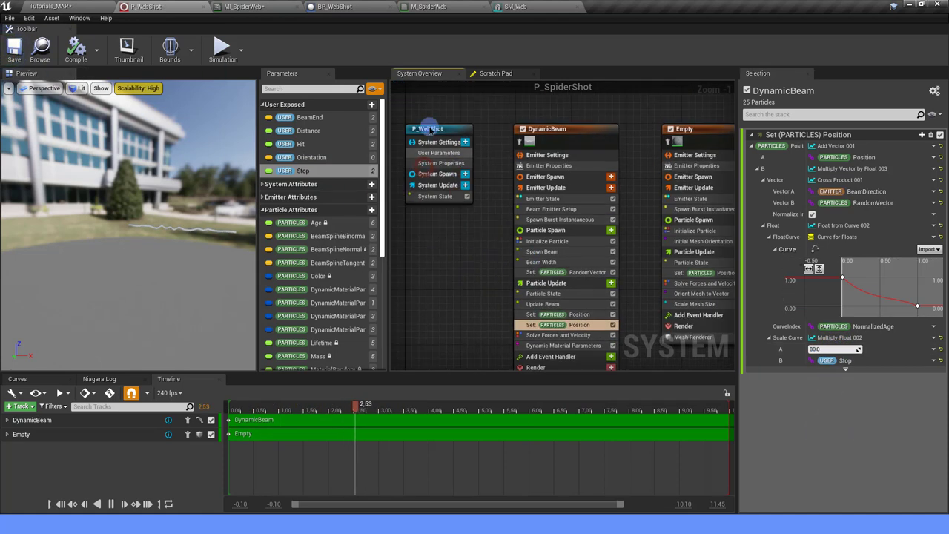
Step: Set the user Stop parameter's default value to 0
left_click(427, 127)
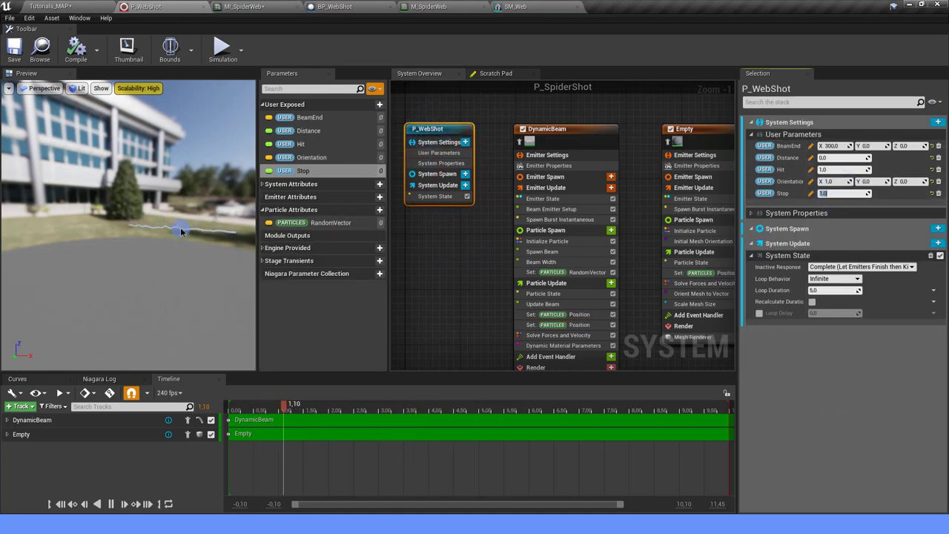
left_click(845, 194)
type("0")
key("Return")
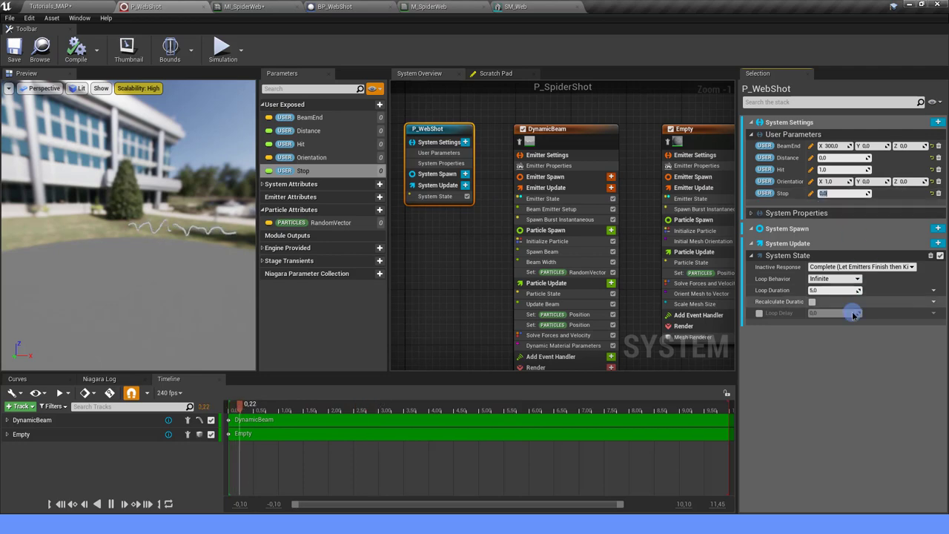
left_click(428, 300)
Step: On the duplicated Set Position, bind Stop to B, index the curve by RibbonLinkOrder, and save
right_click_drag(478, 330, 496, 228)
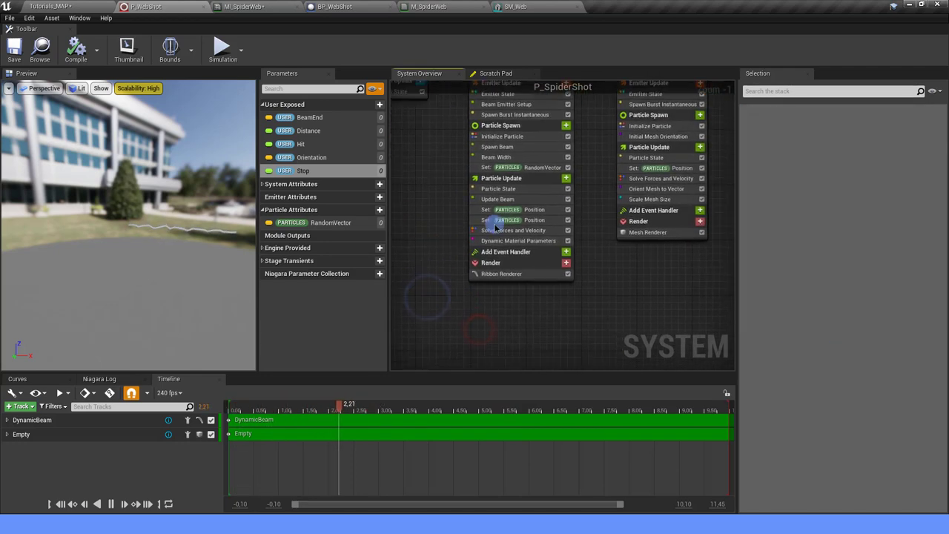
left_click(515, 224)
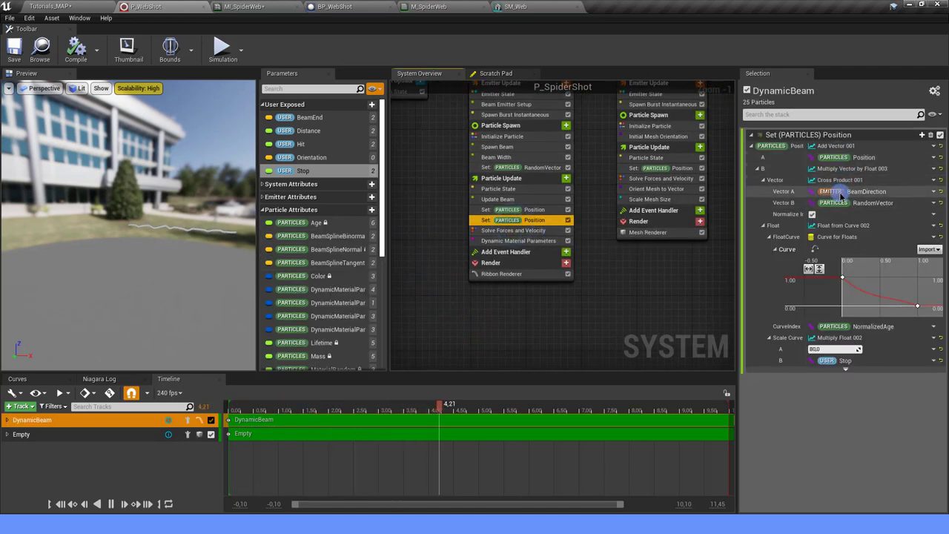
left_click_drag(850, 368, 848, 372)
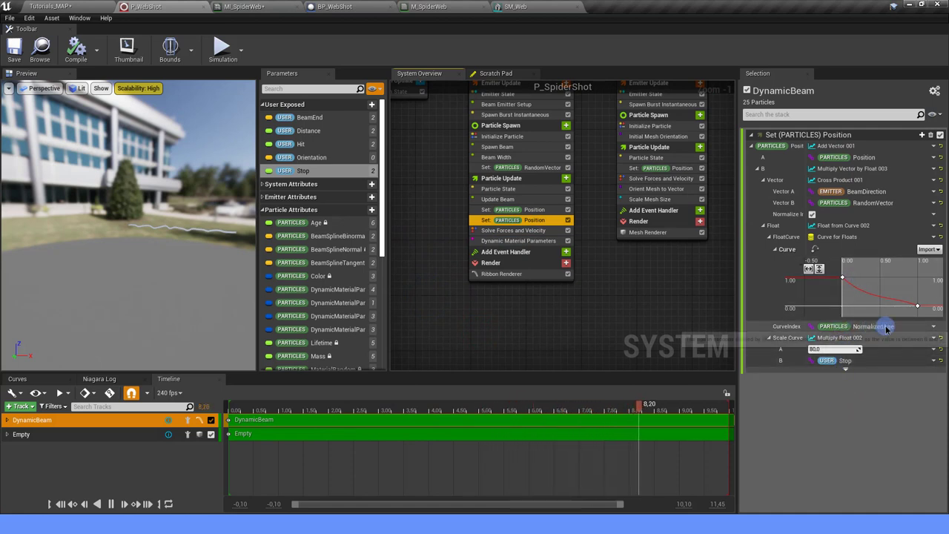
left_click(933, 326)
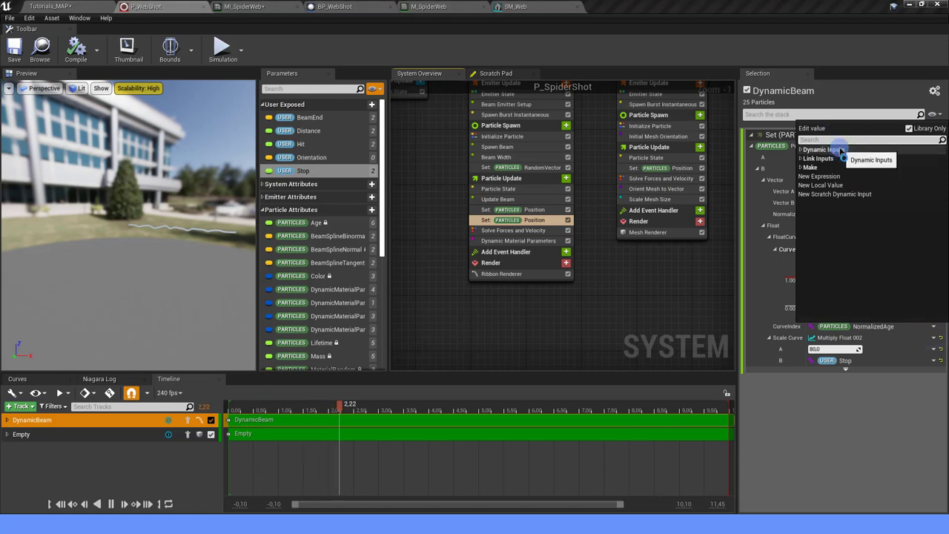
type("RIBBON")
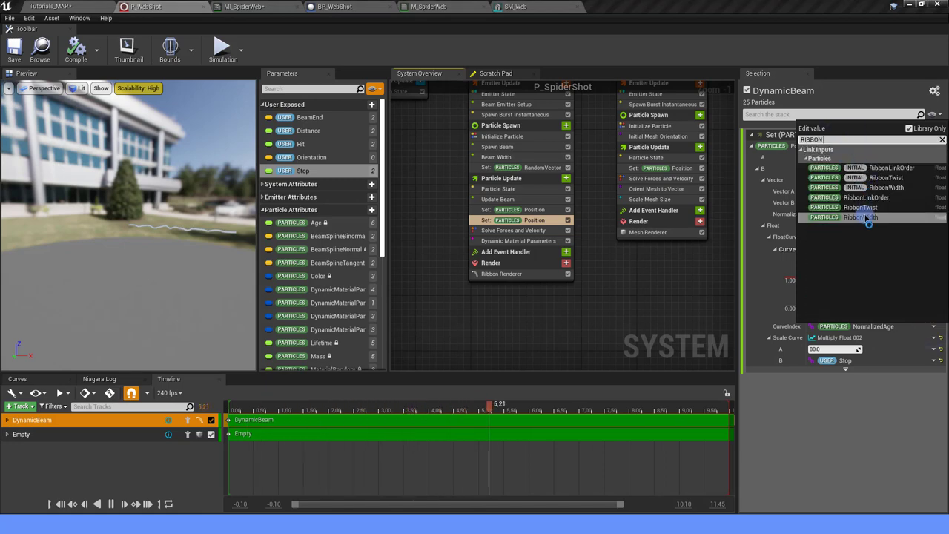
left_click(866, 197)
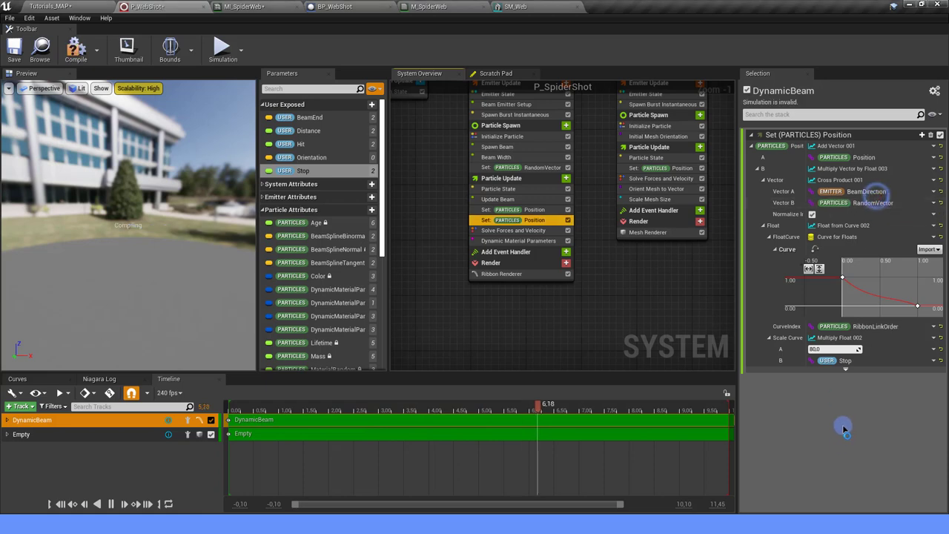
left_click(13, 50)
Step: Switch to the level map and back to P_WebShot, confirming the Stop value of 0
left_click(76, 9)
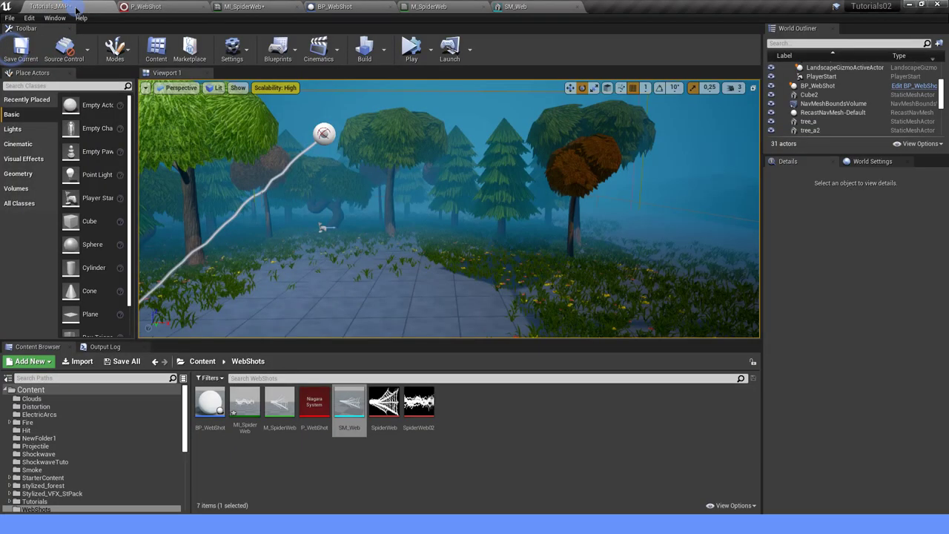
left_click(173, 6)
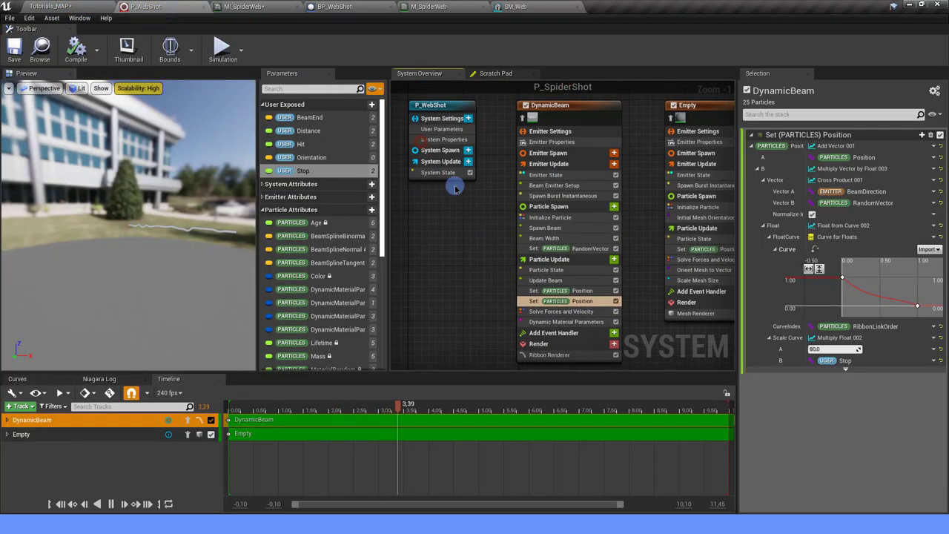
left_click(448, 113)
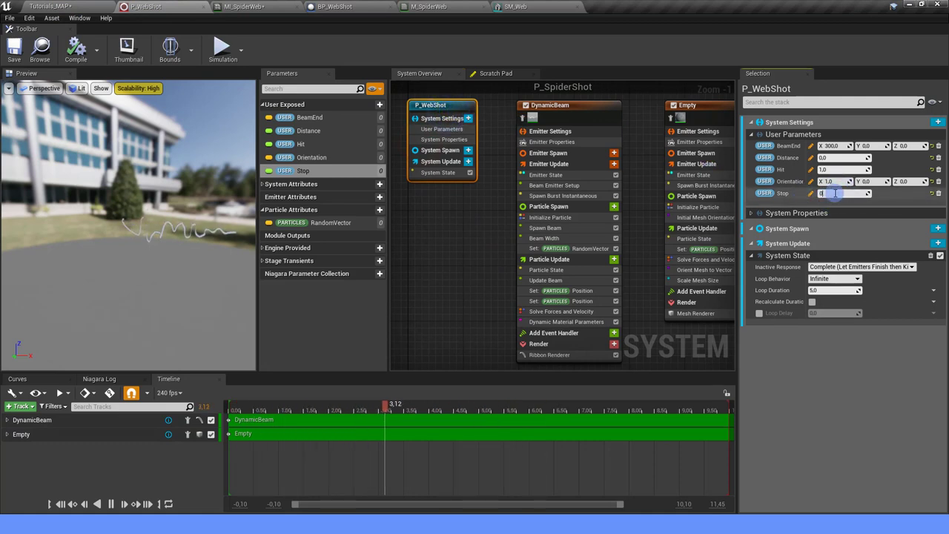
left_click(806, 356)
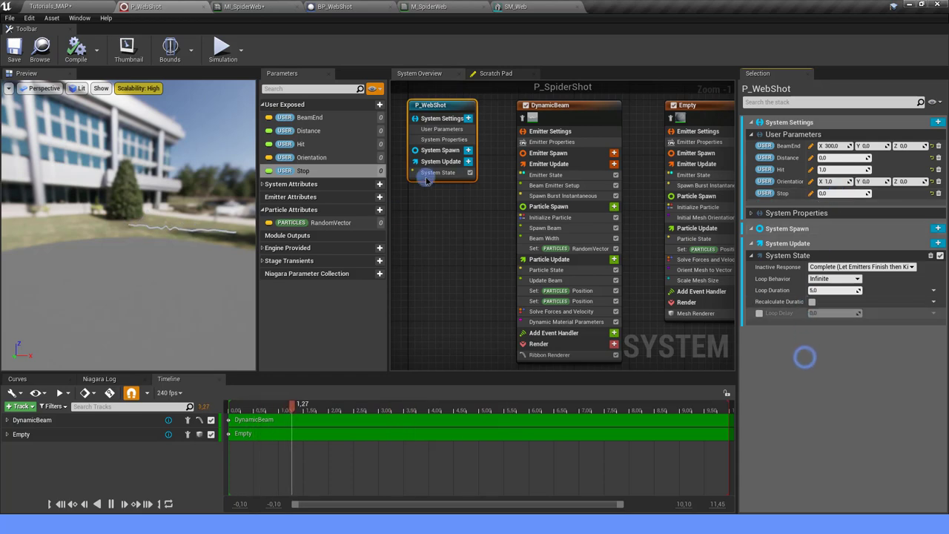
Step: Add a Scale Color module to the beam's Particle Update
mouse_move(453, 254)
right_mouse_down()
mouse_move(445, 217)
mouse_move(433, 209)
right_mouse_up()
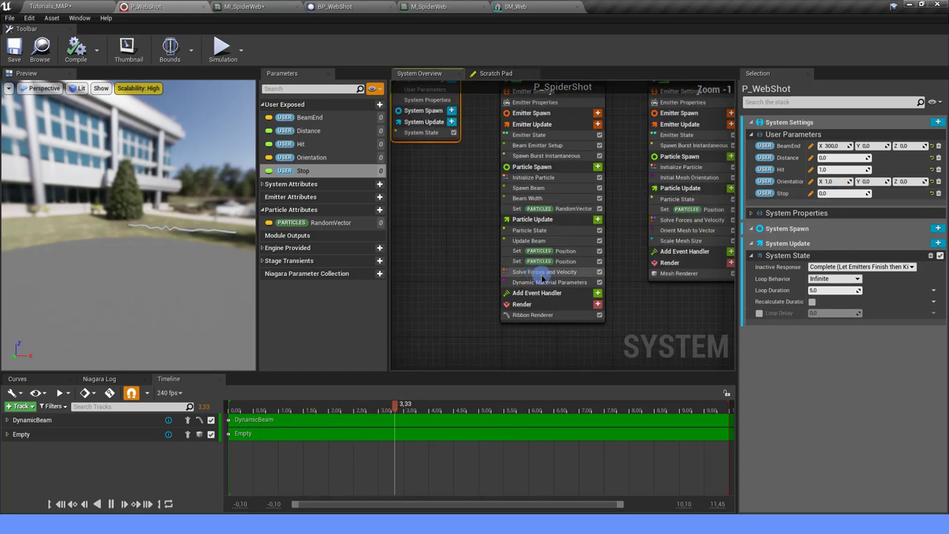
left_click(598, 221)
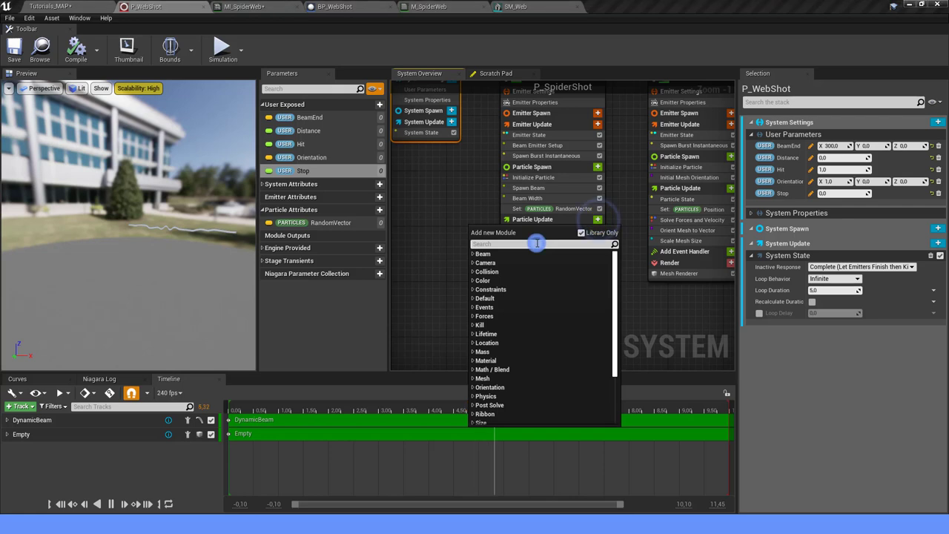
type("SCALE CO")
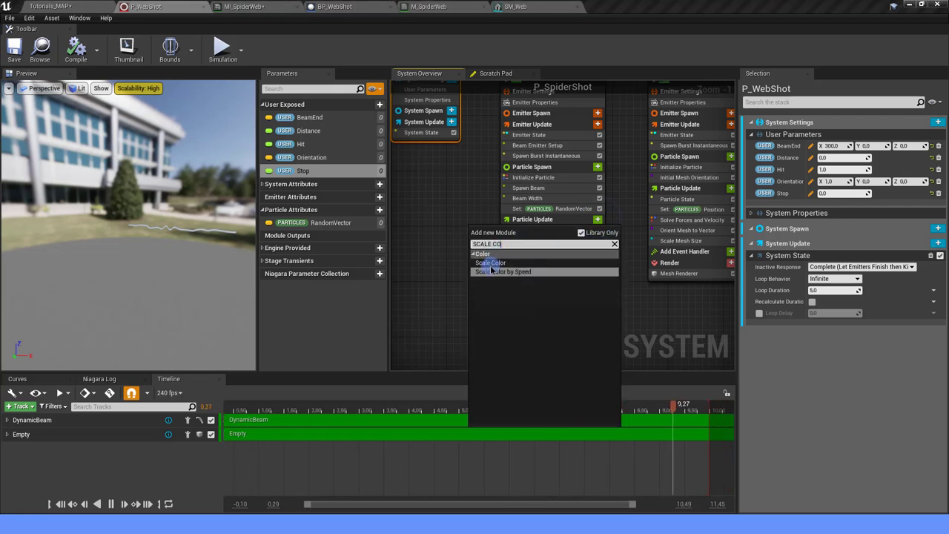
left_click(487, 263)
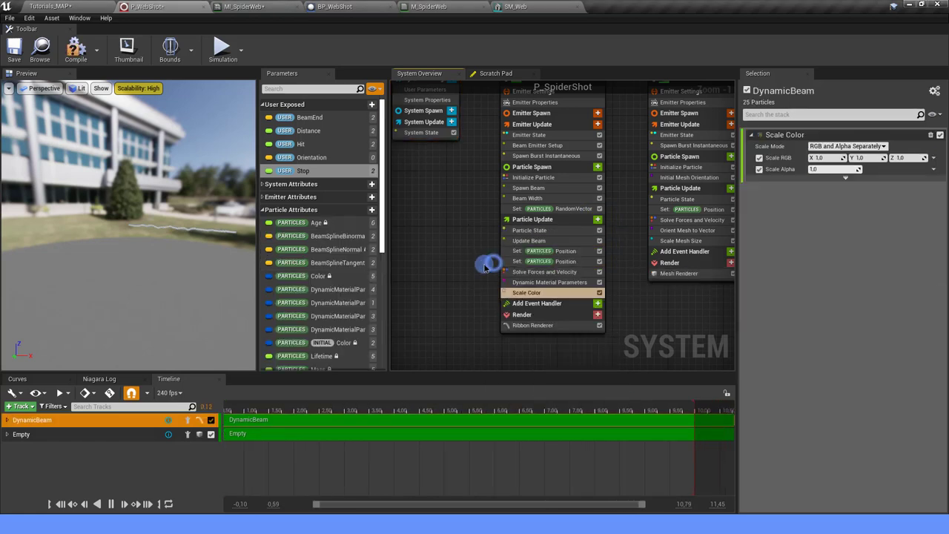
Step: Turn off Scale RGB and drive Scale Alpha from a flat 1.0 Float from Curve
left_click(759, 157)
left_click(815, 170)
left_click(877, 228)
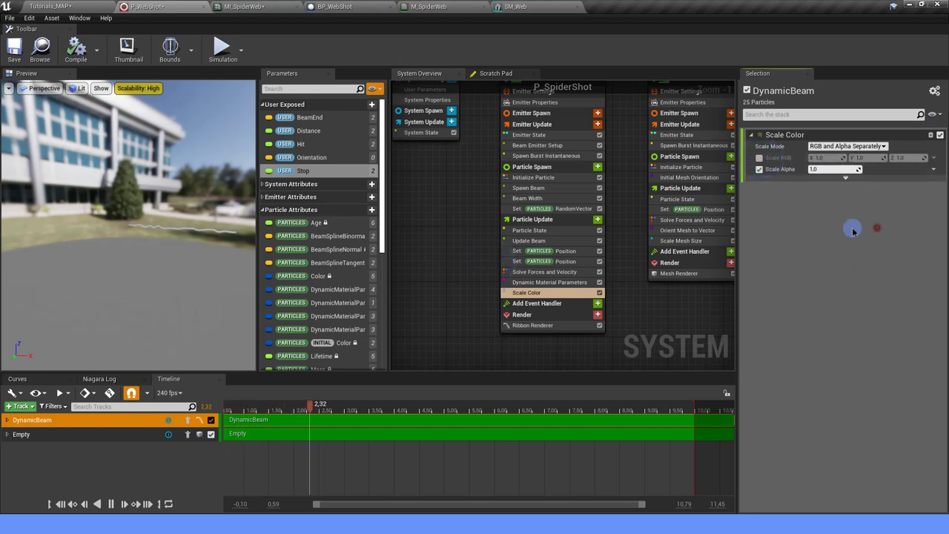
left_click(933, 169)
type("curve")
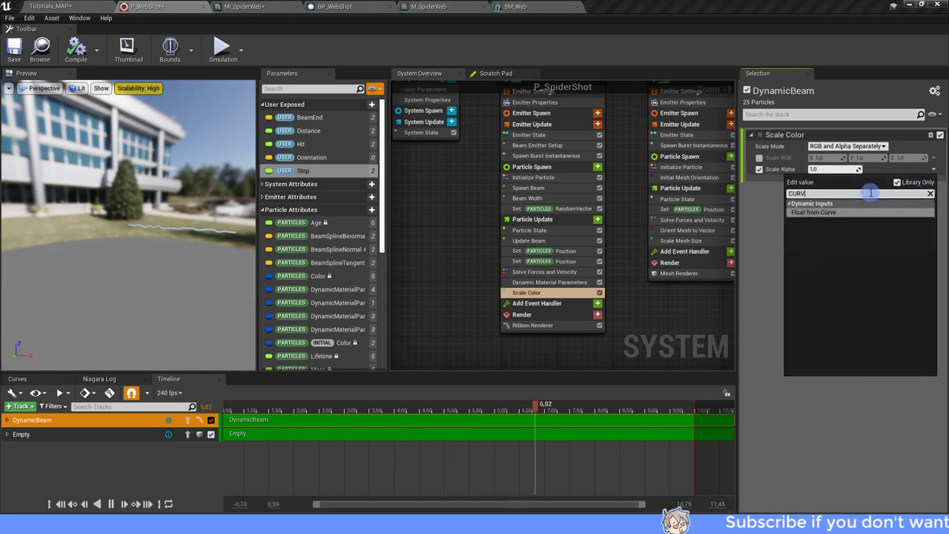
left_click(826, 212)
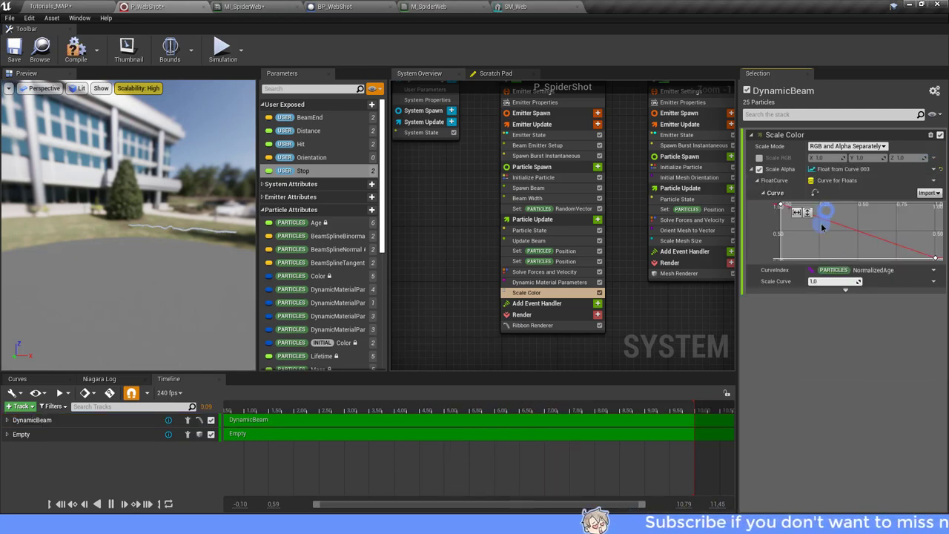
left_click(893, 237)
scroll(932, 262, "down", 3)
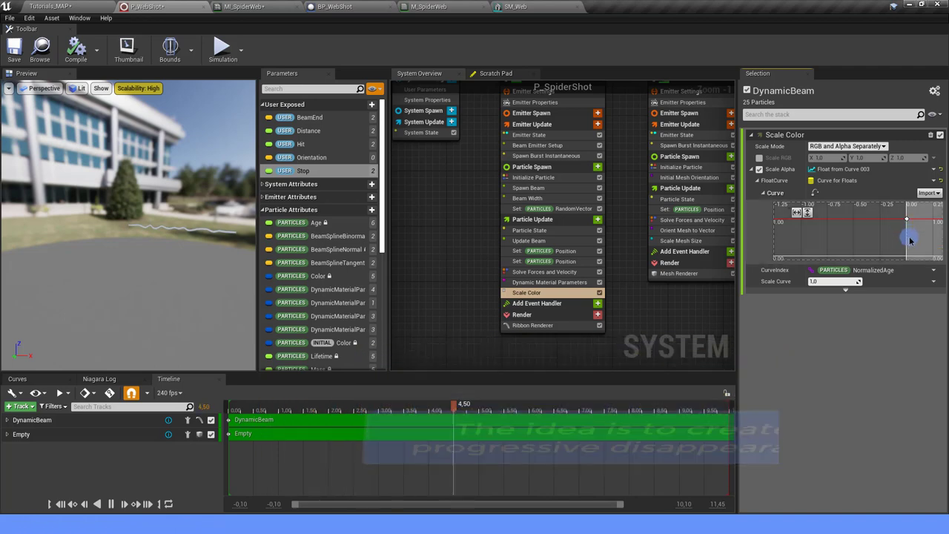
Step: Add an alpha curve key at time -1 with value 0
right_click_drag(874, 224, 870, 230)
right_click(871, 227)
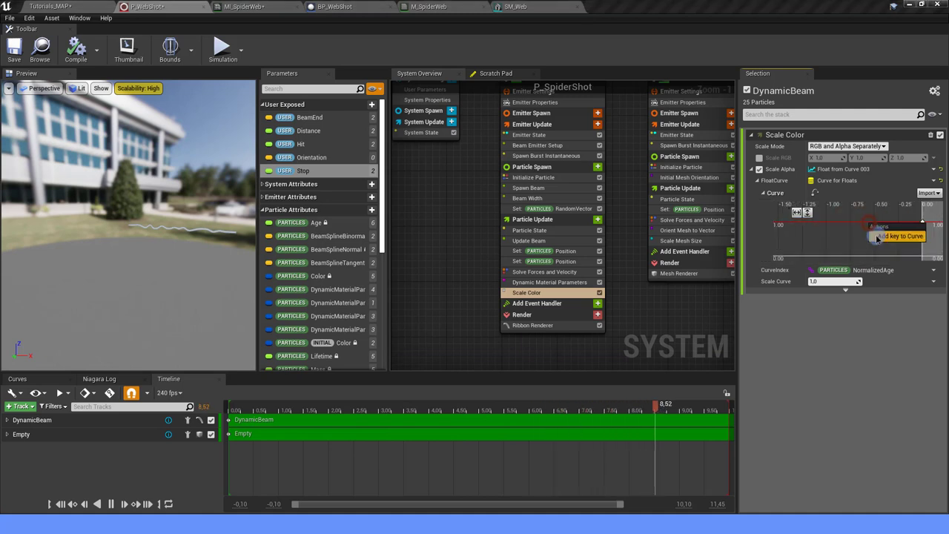
left_click(876, 234)
right_click_drag(887, 229, 892, 234)
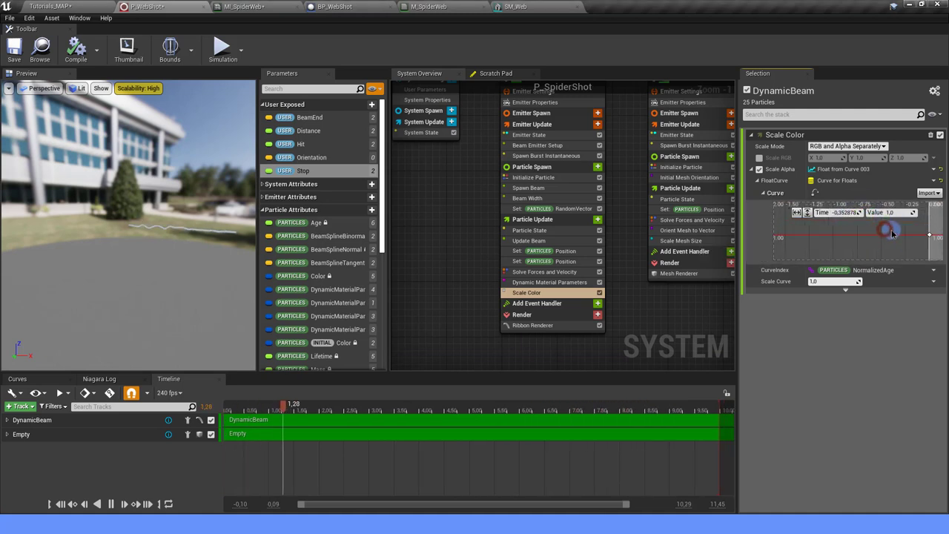
left_click(850, 212)
type("-1")
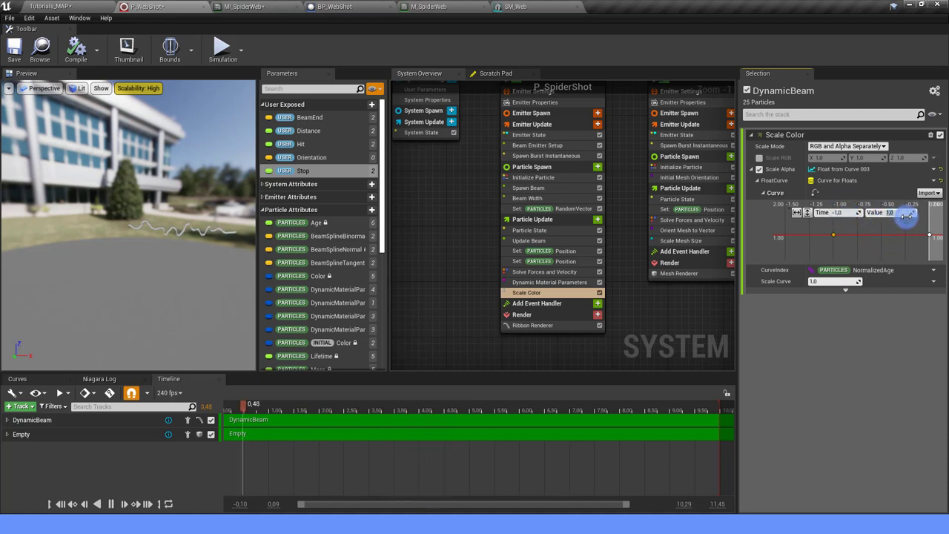
left_click(894, 260)
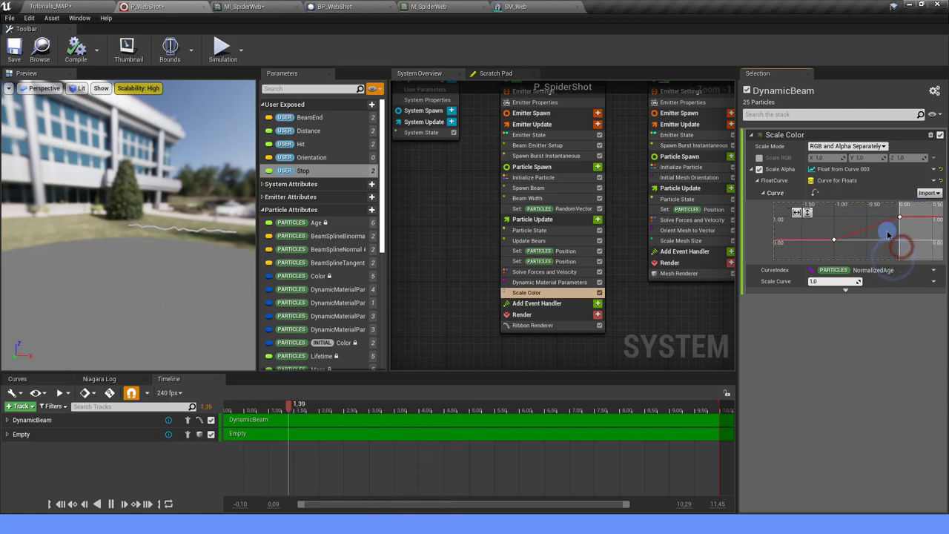
right_click_drag(876, 226, 889, 241)
Step: Give both keys auto interpolation and add middle keys to shape the smooth ramp
key("ctrl+a")
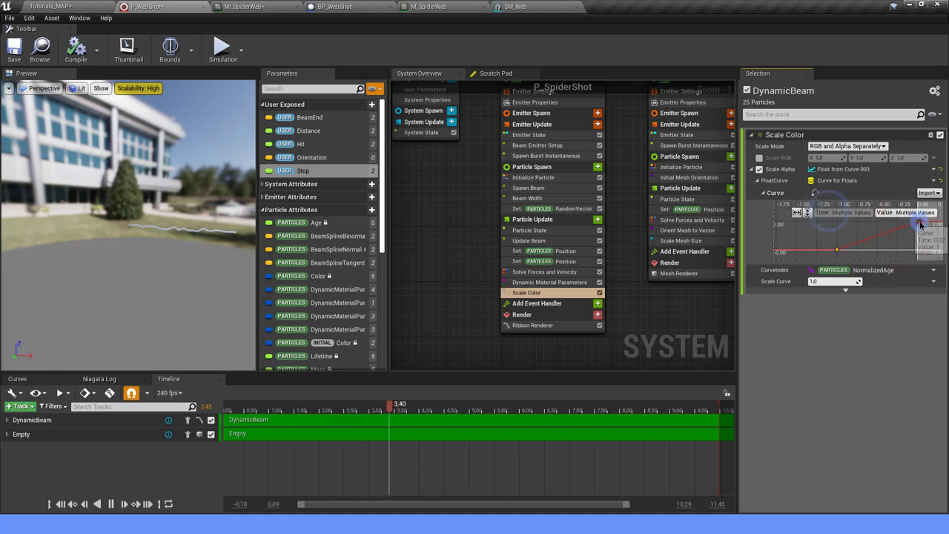
right_click(831, 214)
left_click(906, 234)
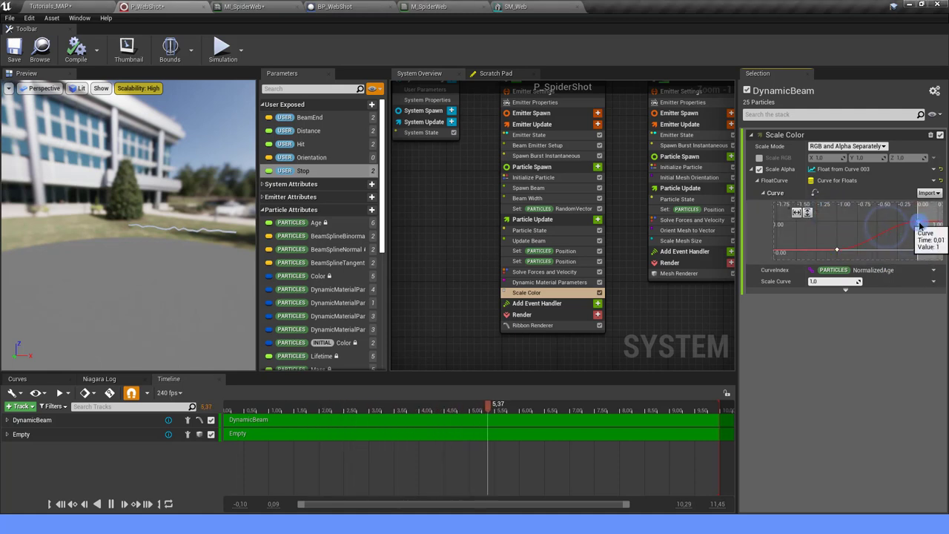
left_click(887, 221)
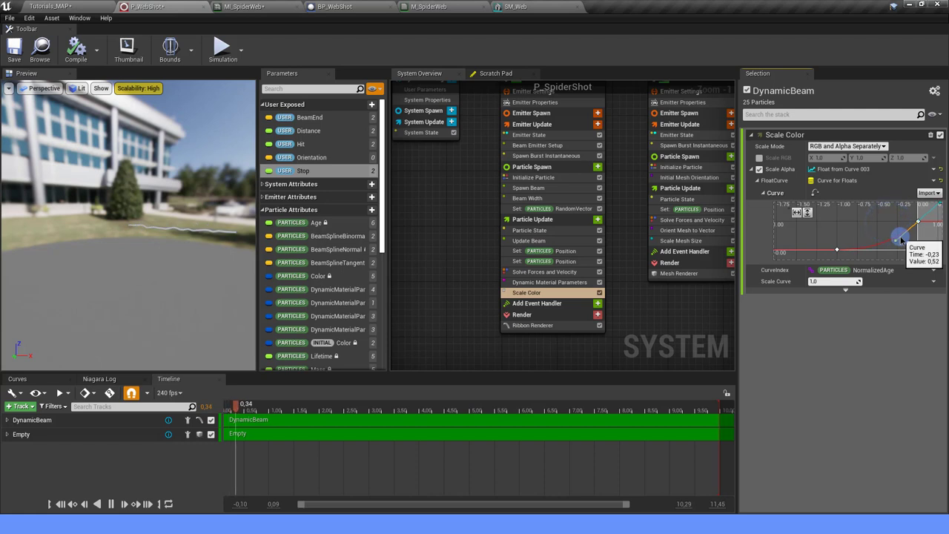
left_click(894, 241, "shift")
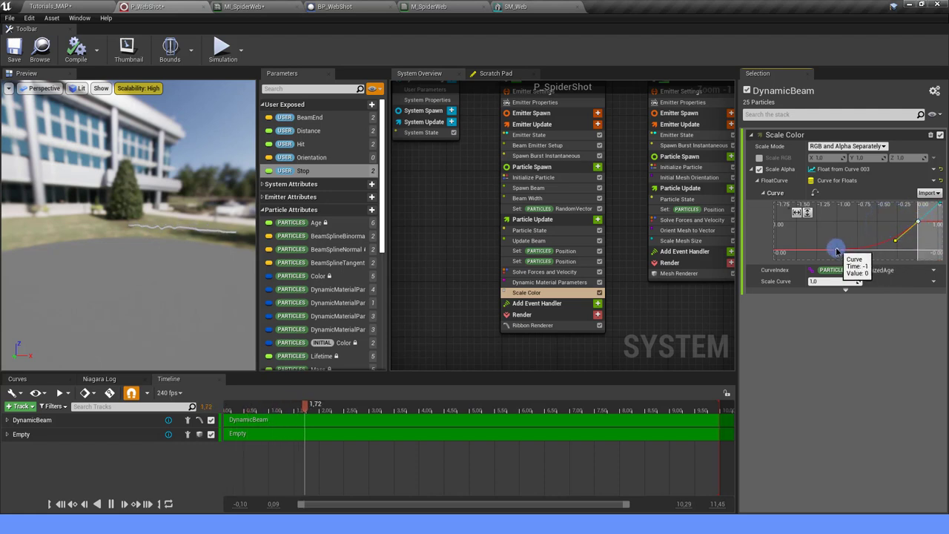
left_click(837, 251, "shift")
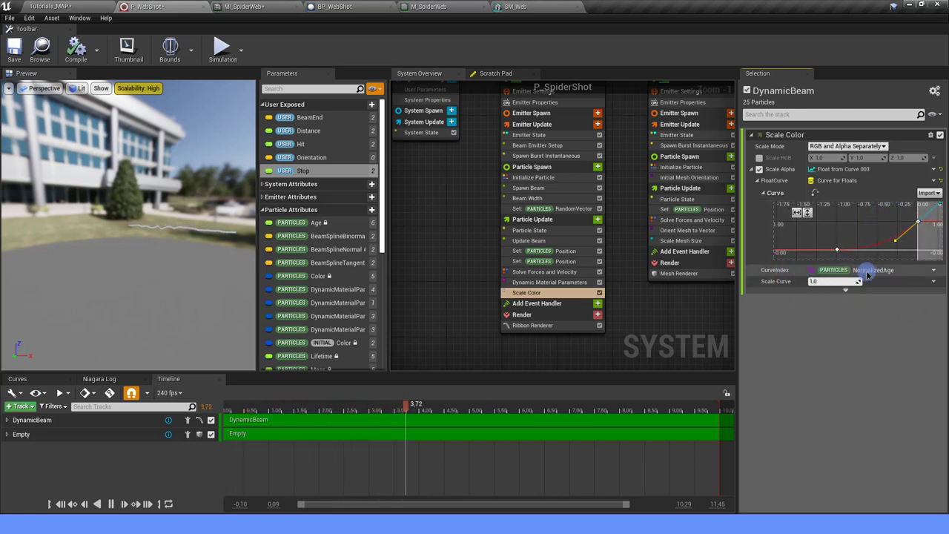
left_click(933, 270)
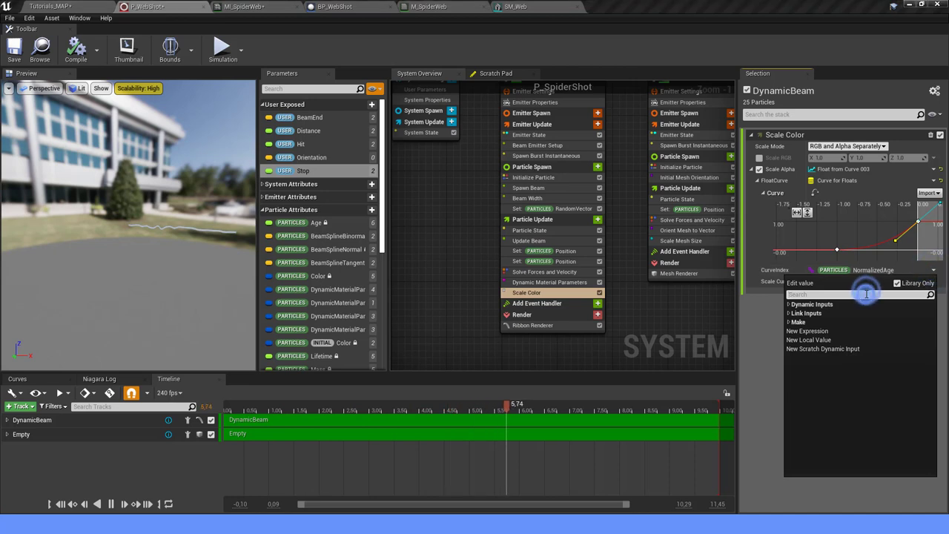
Step: Set CurveIndex to Subtract Float with PARTICLES RibbonLinkOrder as A and USER Stop as B
type("SUB")
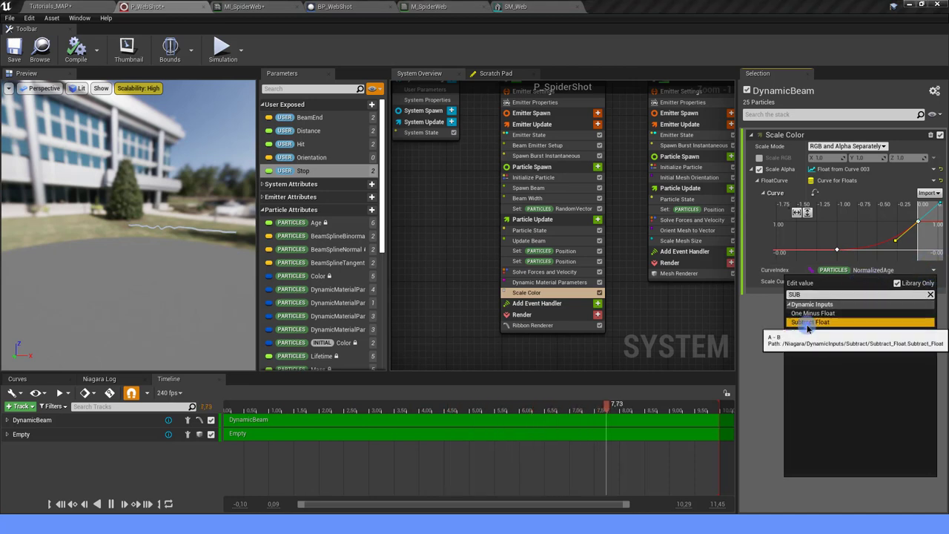
left_click(807, 322)
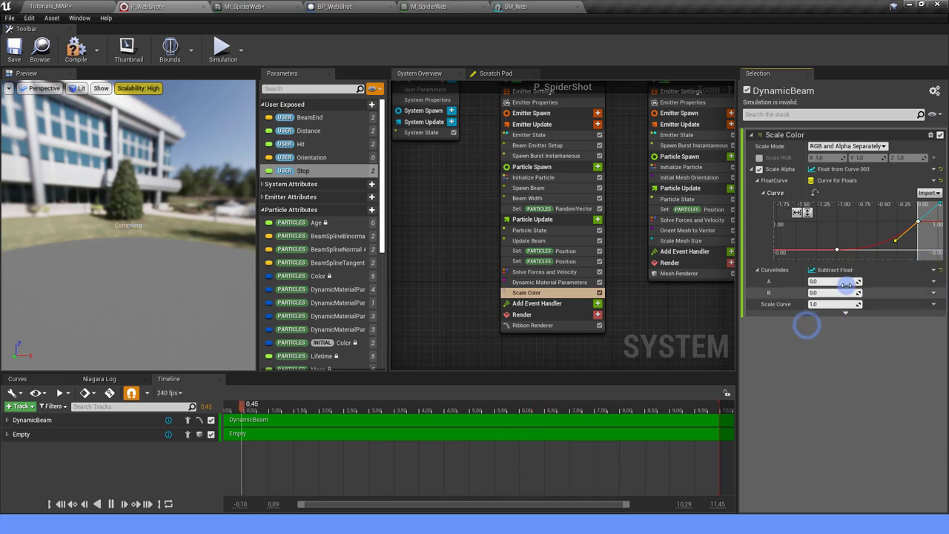
left_click(932, 281)
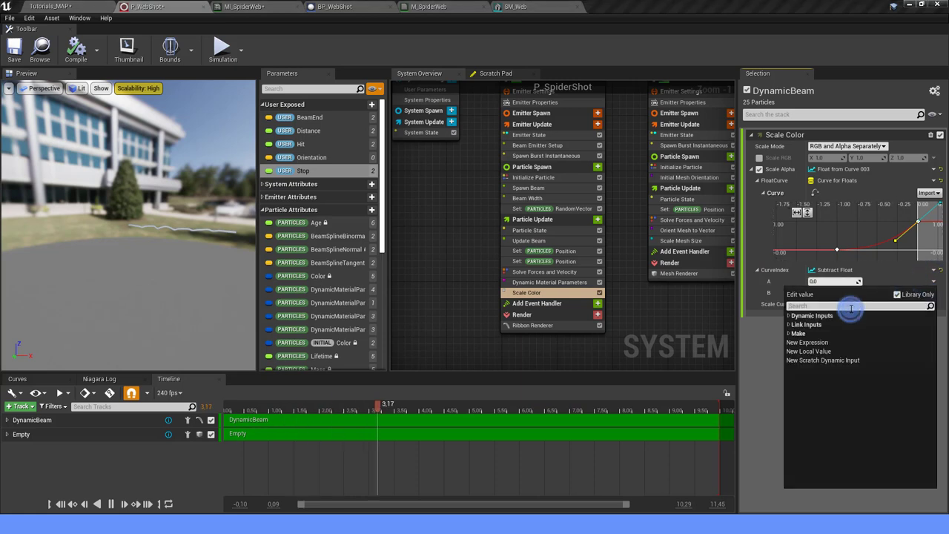
type("RIB")
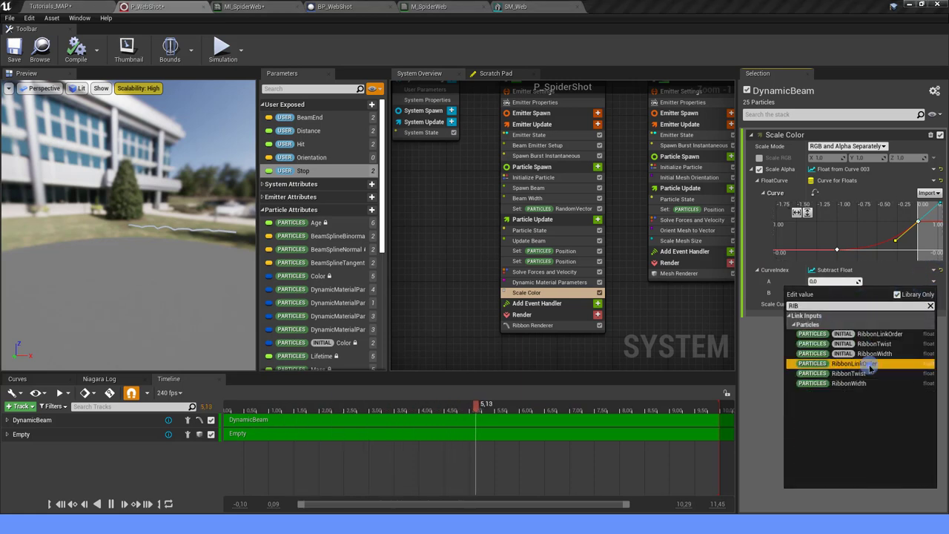
left_click(870, 366)
left_click_drag(304, 171, 765, 295)
right_click_drag(868, 229, 869, 236)
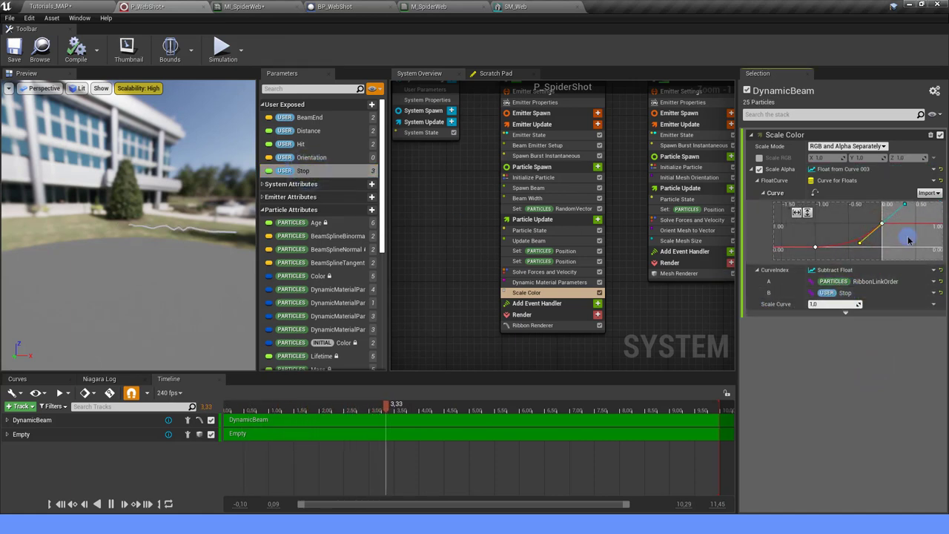
right_click_drag(908, 240, 889, 234)
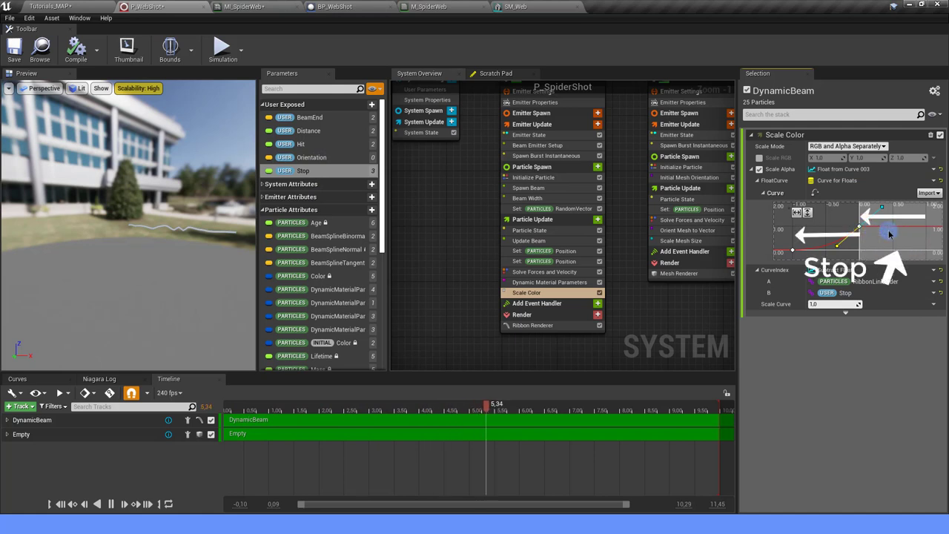
Step: Set DynamicBeam's Scale Color CurveIndex to Particles RibbonLinkOrder minus User Stop via Subtract Float
mouse_move(891, 230)
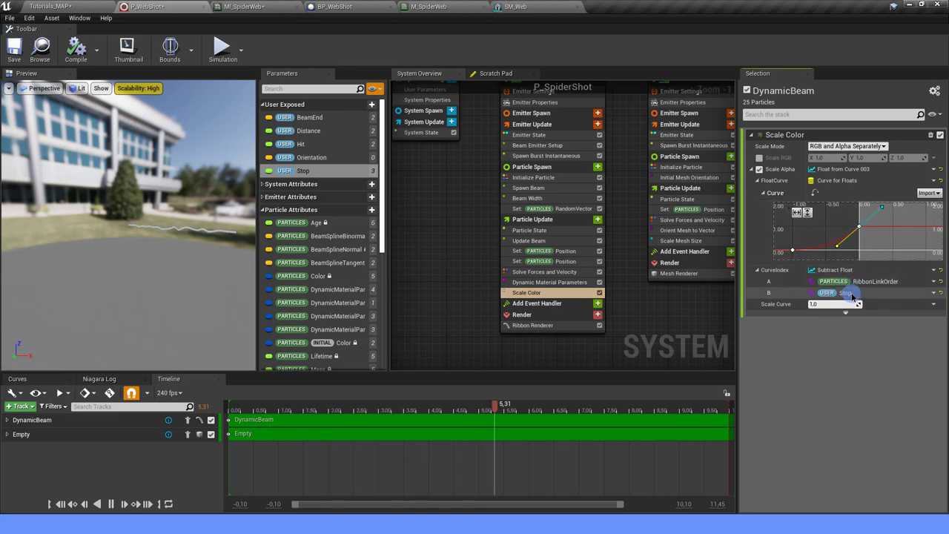
Step: Make the subtracted value a Multiply Float of 3.0 times User Stop
left_click(933, 294)
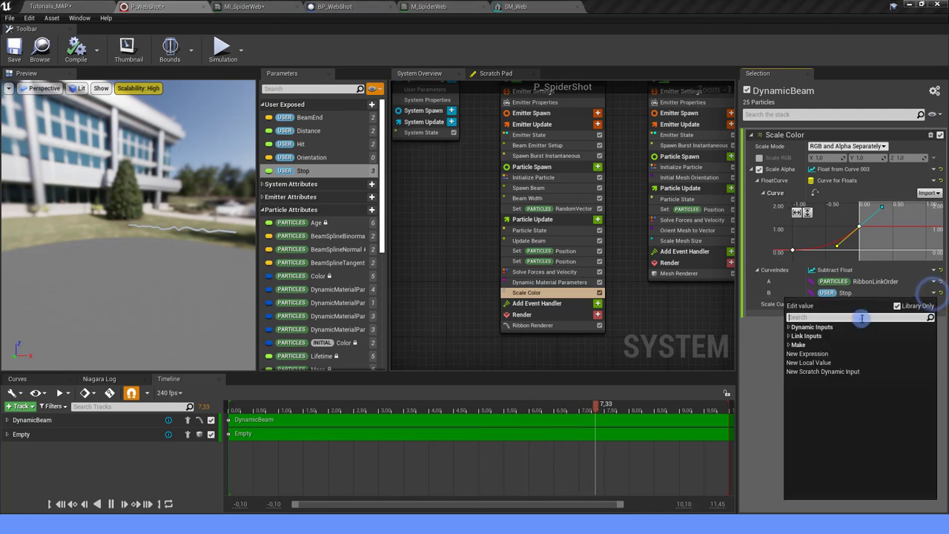
type("multiply")
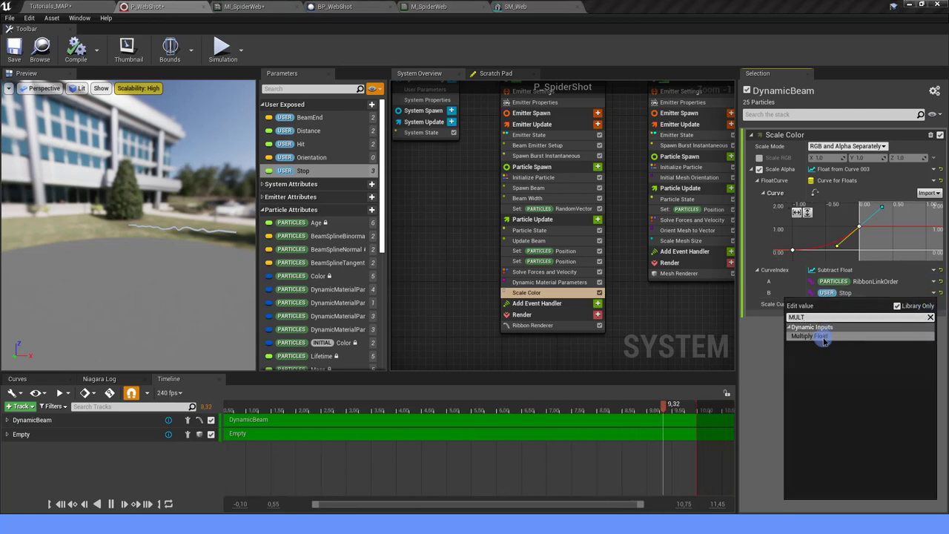
left_click(822, 337)
left_click_drag(300, 171, 826, 314)
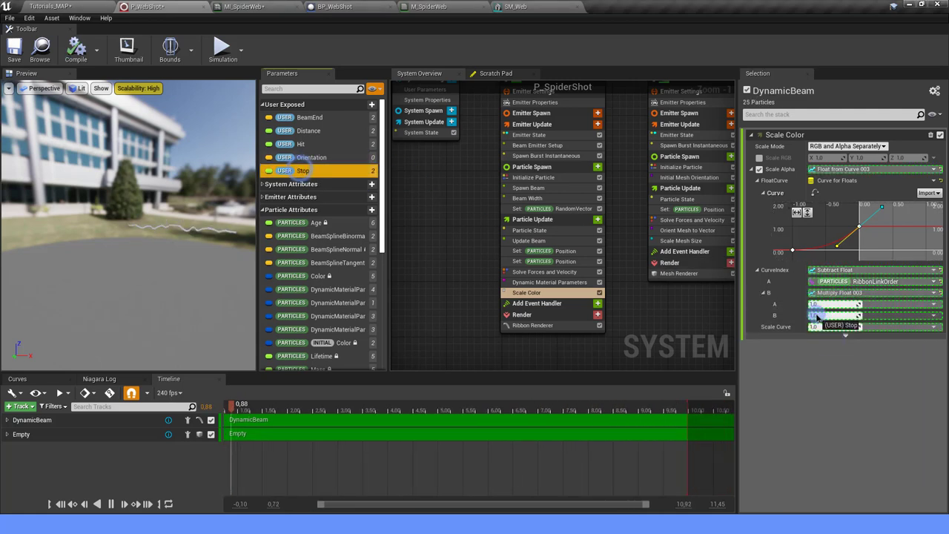
left_click(827, 304)
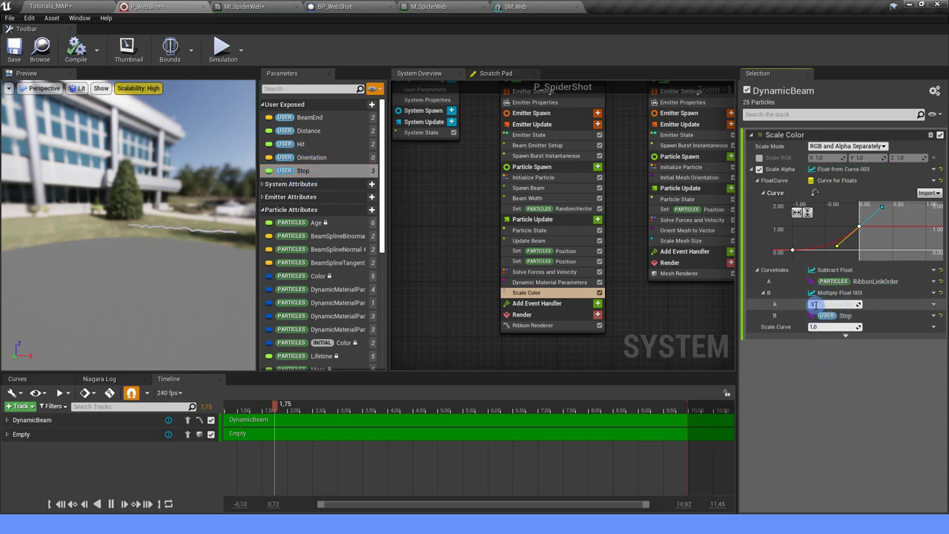
type("3")
key("Return")
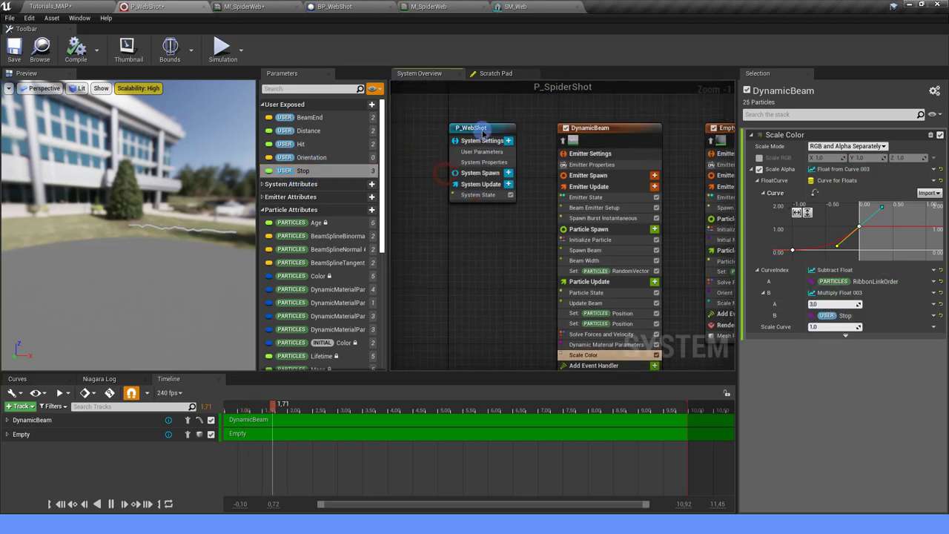
Step: Preview with P_WebShot's User Stop at 1.0, then return to the beam's Scale Color settings
left_click(483, 127)
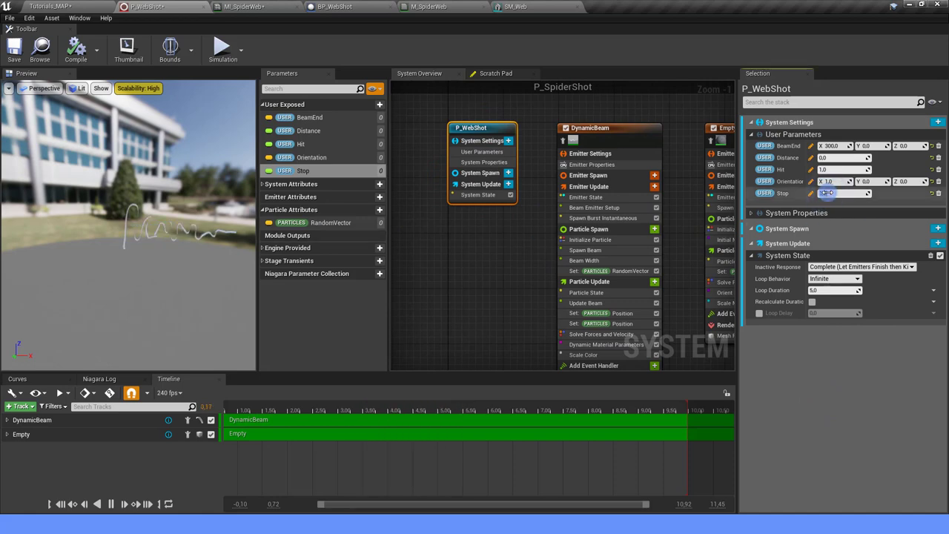
key("Return")
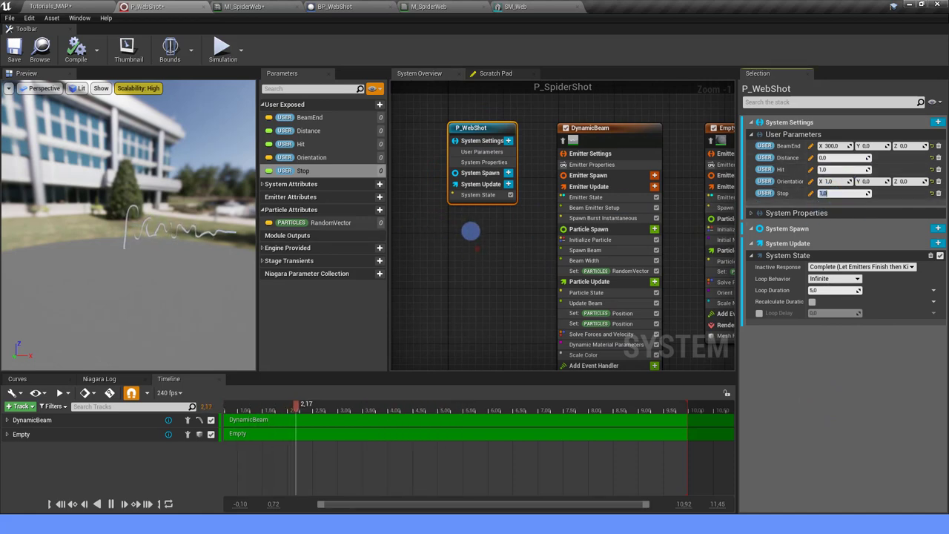
left_click(599, 298)
left_click(599, 287)
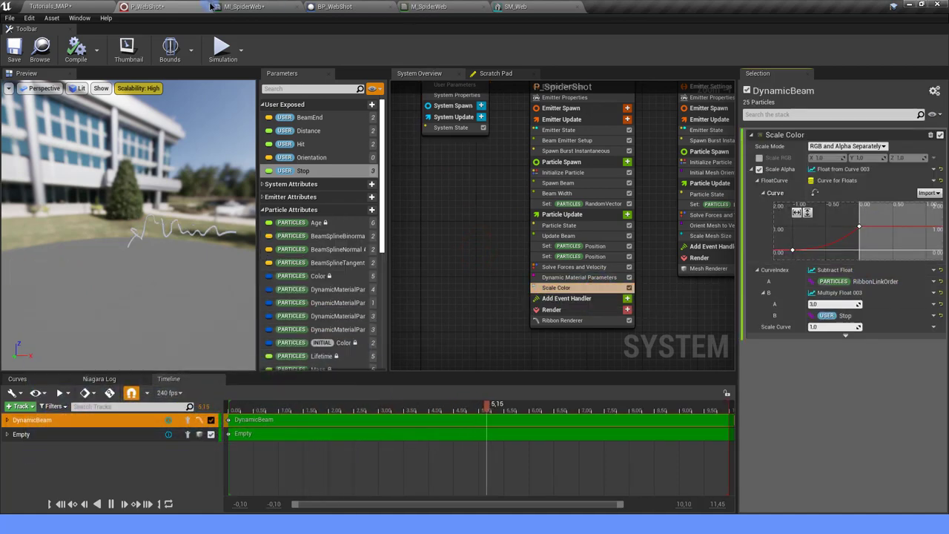
Step: In M_SpiderWeb, feed Opacity with a Multiply of the texture's R channel by itself
left_click(428, 6)
scroll(491, 206, "up", 2)
scroll(468, 176, "up", 1)
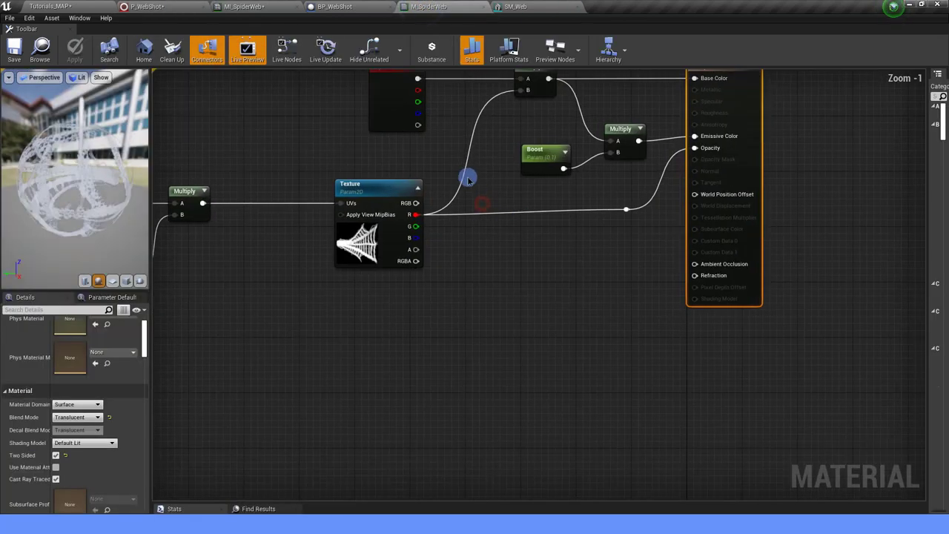
mouse_move(410, 119)
left_mouse_down()
mouse_move(531, 214)
mouse_move(546, 214)
left_mouse_up()
type("MULT")
left_click(572, 292)
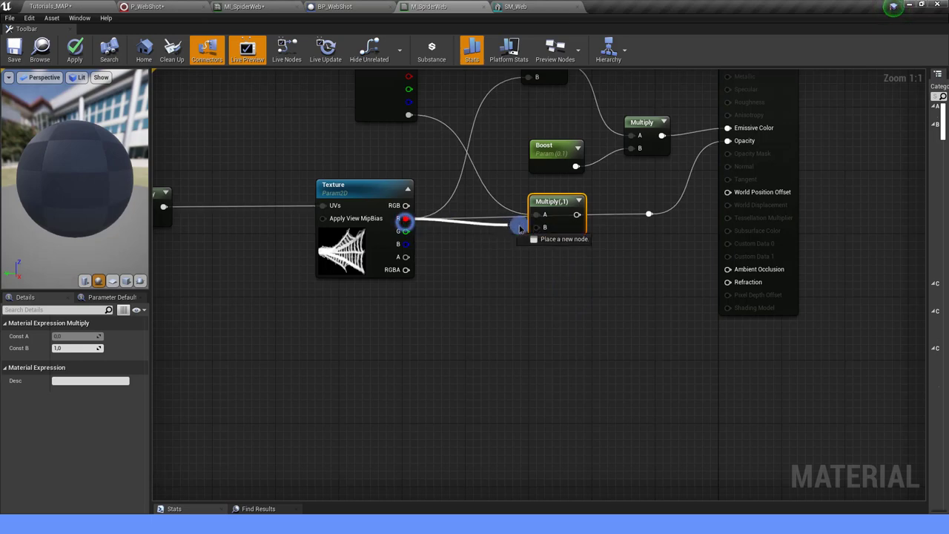
left_click_drag(405, 218, 545, 227)
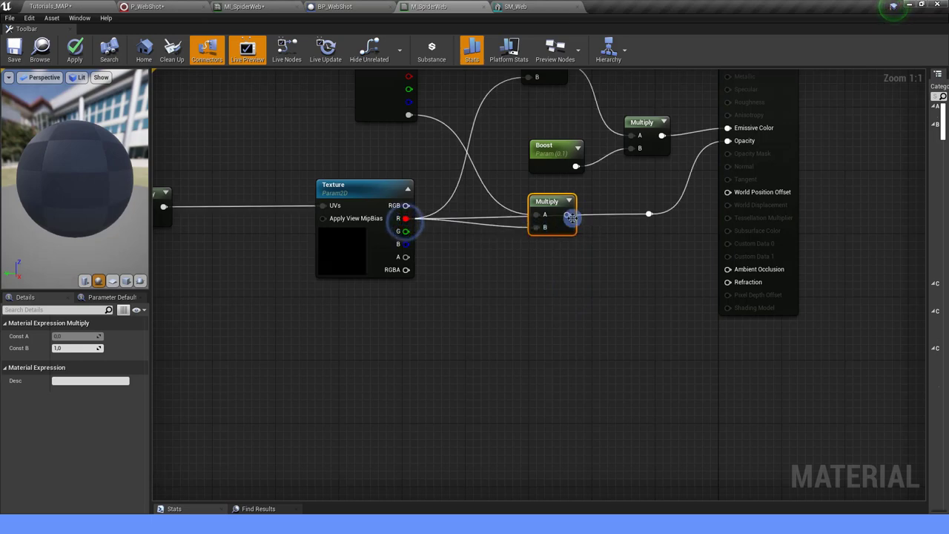
left_click(494, 277)
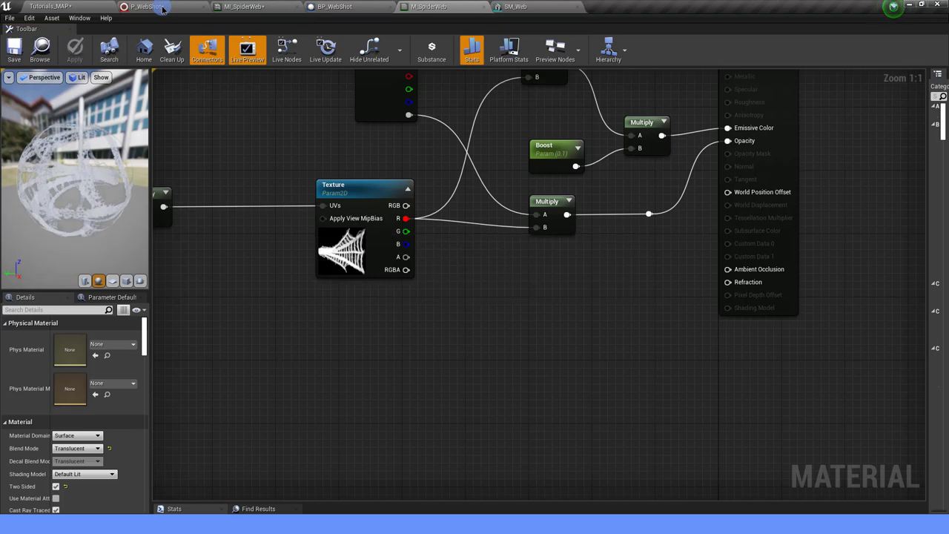
left_click(152, 7)
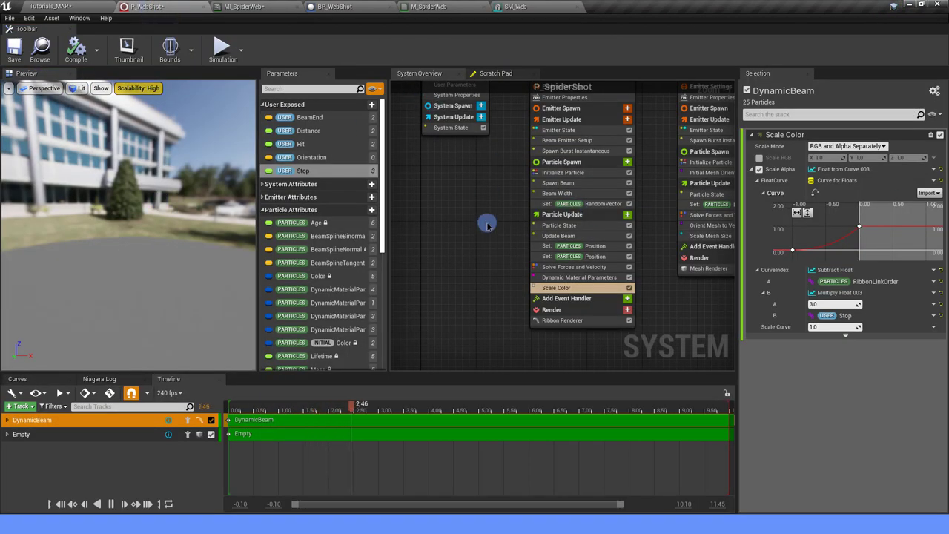
Step: Set P_WebShot's User Stop to 1.0 and keep the beam's Set Position multiplier at 80.0
right_click_drag(483, 222, 501, 243)
left_click(488, 117)
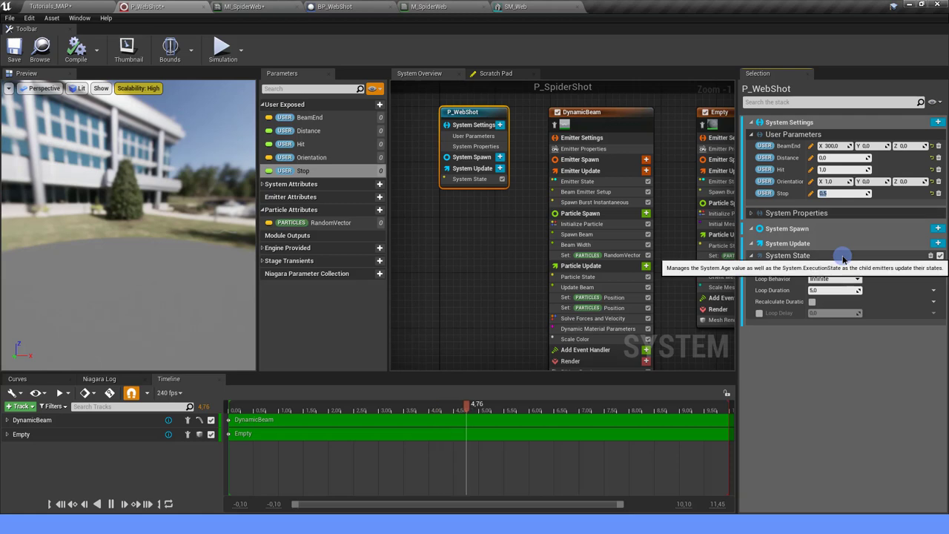
right_click_drag(487, 311, 472, 257)
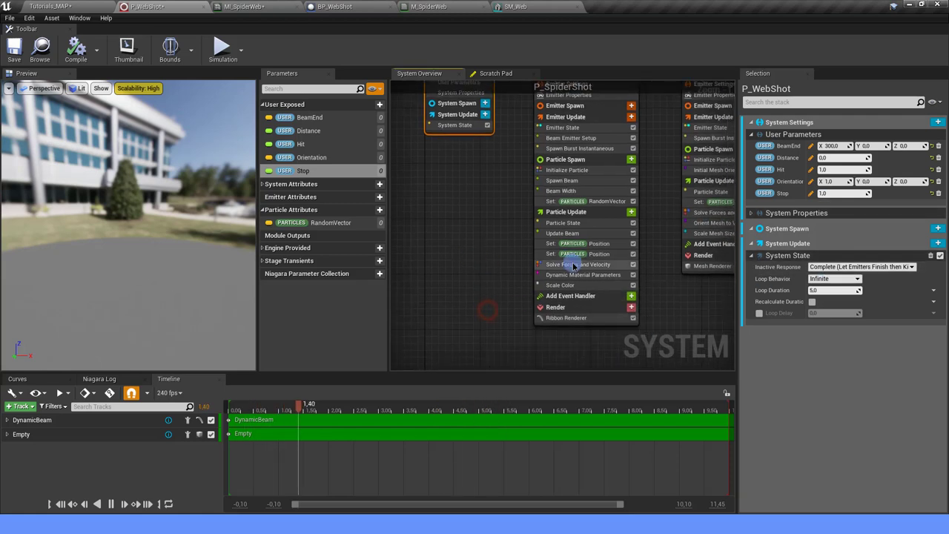
left_click(586, 253)
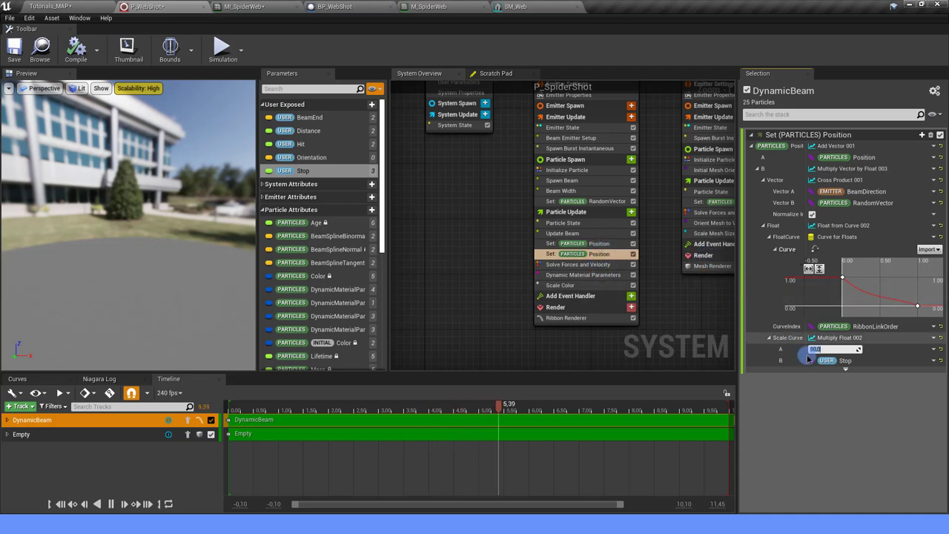
left_click(846, 368)
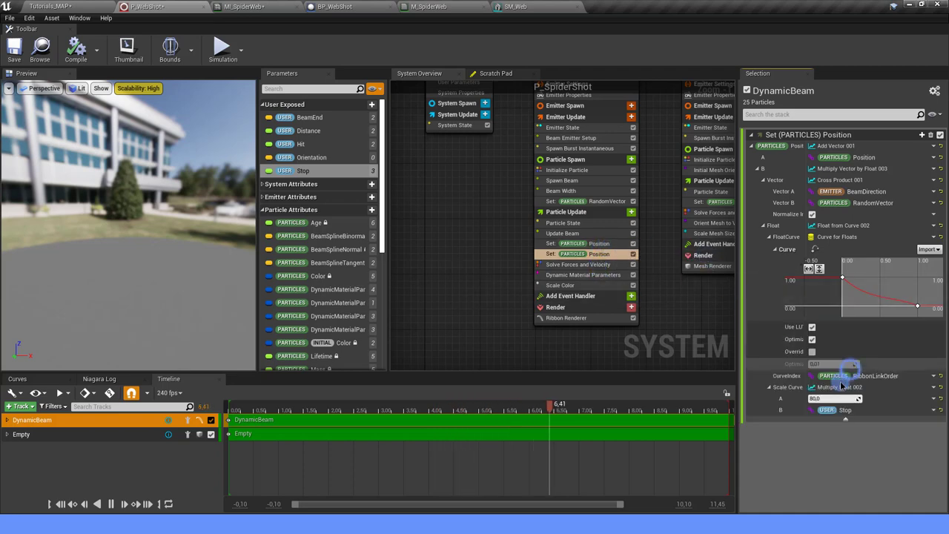
Step: Change the beam's Scale Color Multiply Float A from 3.0 to 2.0
left_click(568, 286)
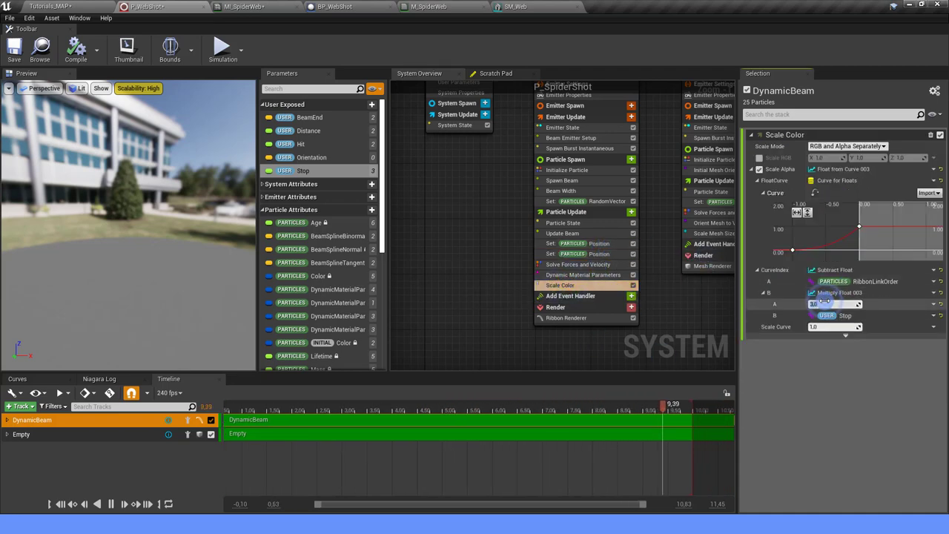
type("2")
key("Return")
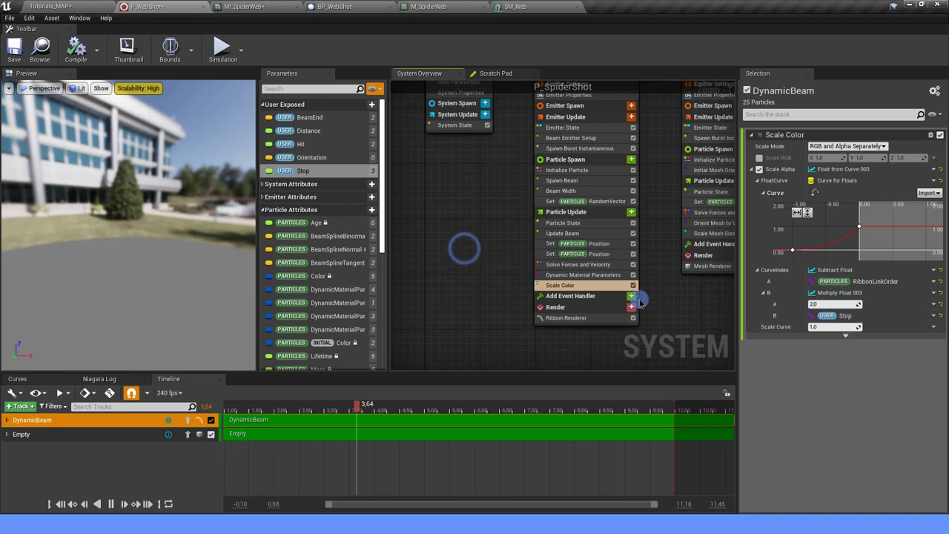
scroll(485, 292, "down", 3)
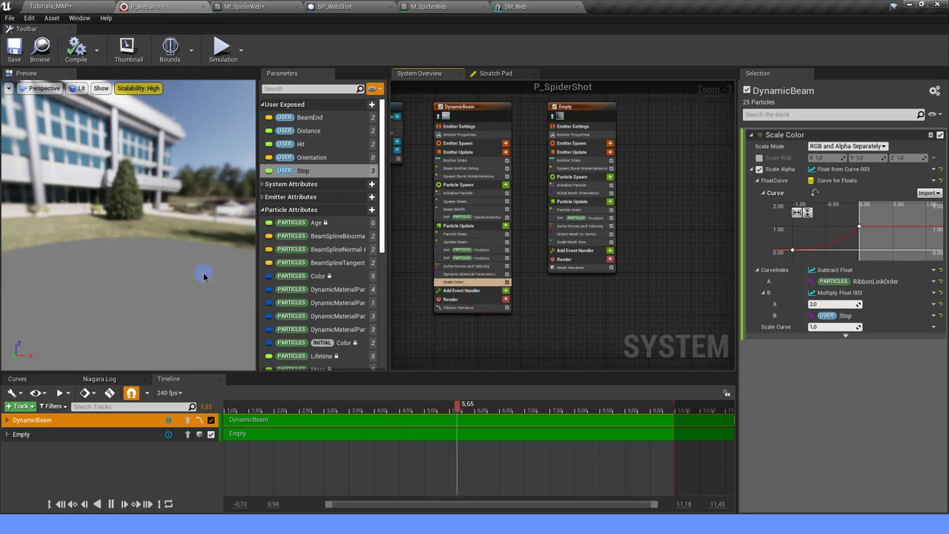
scroll(593, 297, "up", 2)
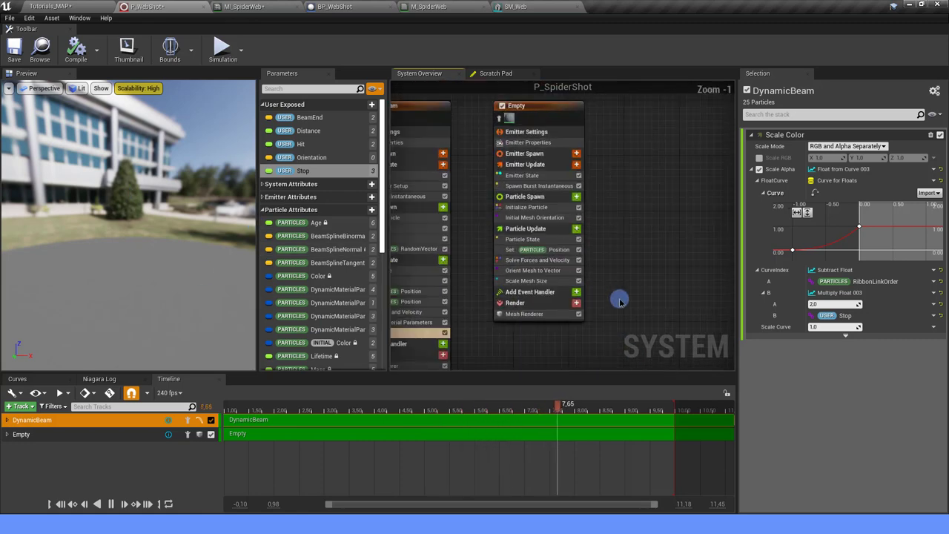
Step: Add a Scale Color module to the Empty emitter's Particle Update with Scale RGB unchecked
left_click(571, 209)
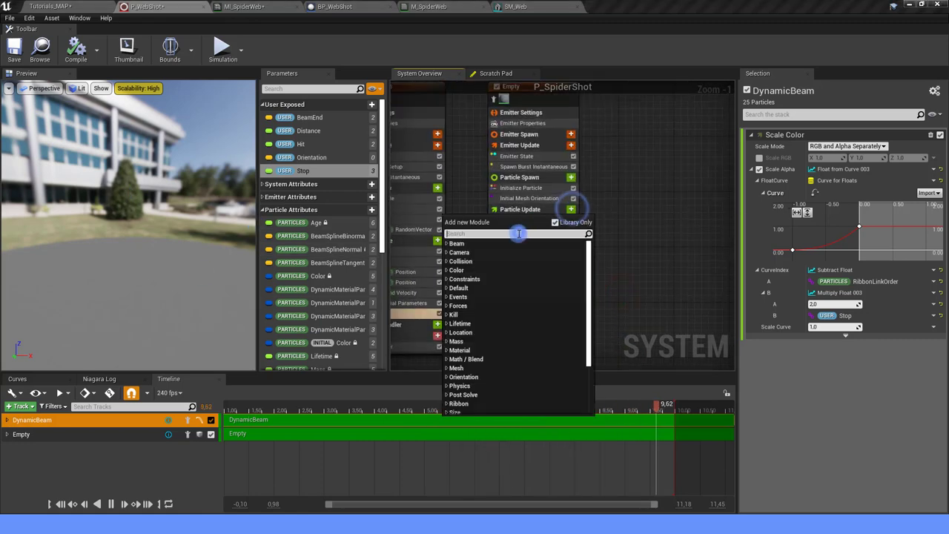
type("SCALE")
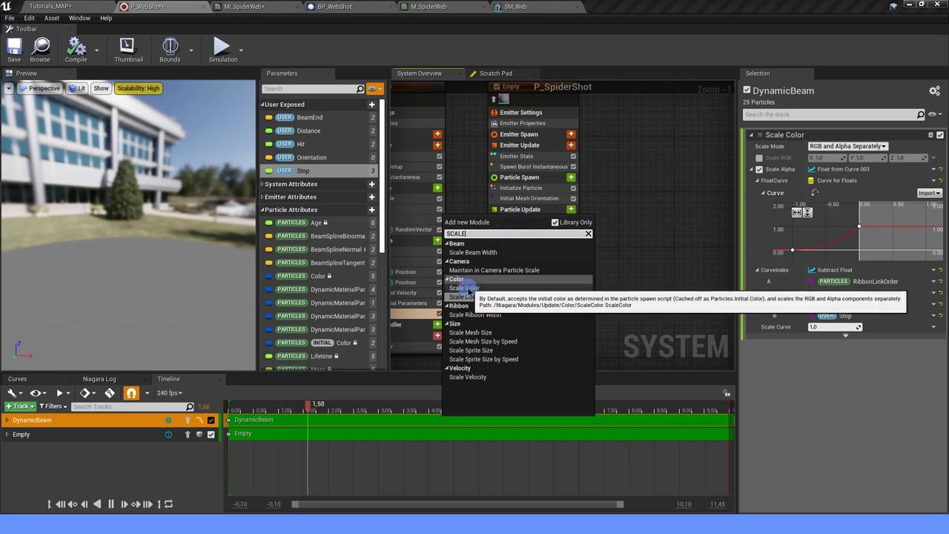
left_click(467, 288)
left_click(758, 158)
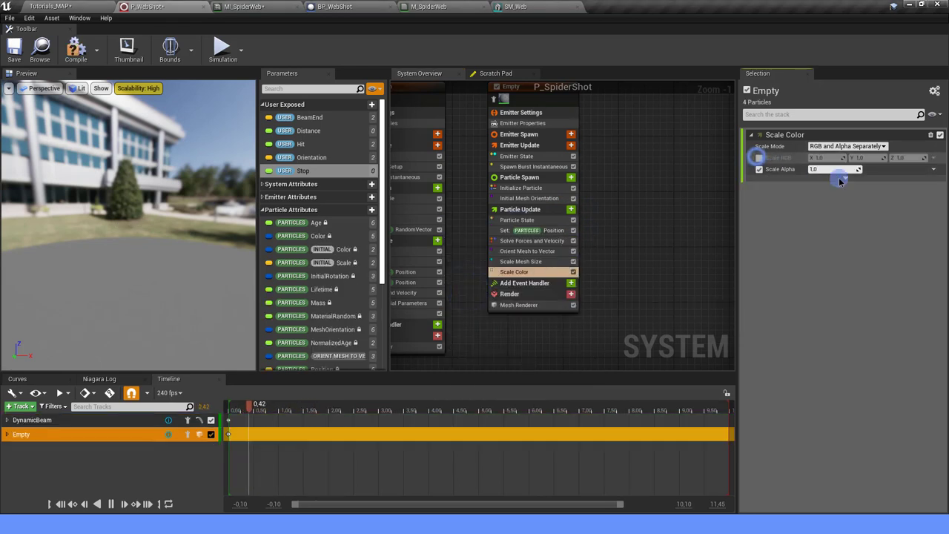
Step: Drive Scale Alpha with One Minus Float of User Stop and save P_WebShot
left_click(932, 169)
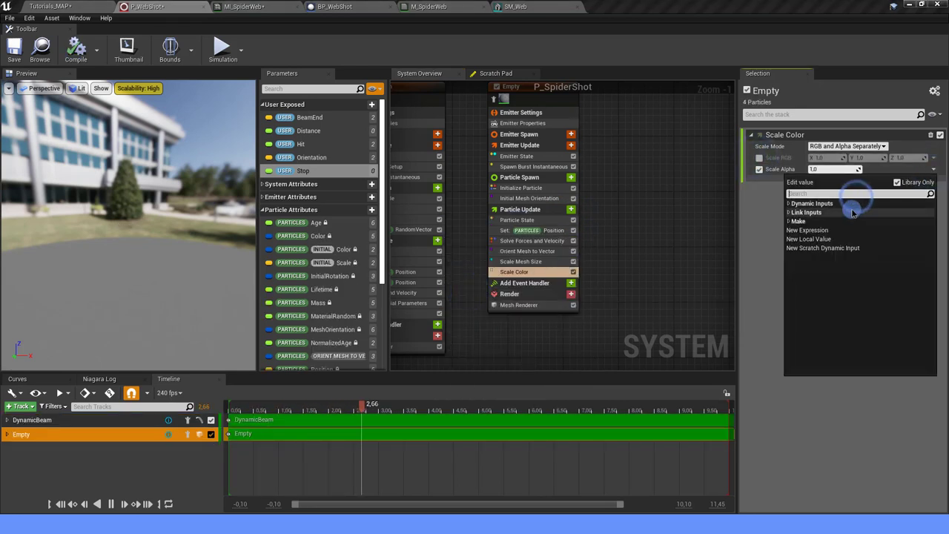
type("SUBT")
left_click(828, 215)
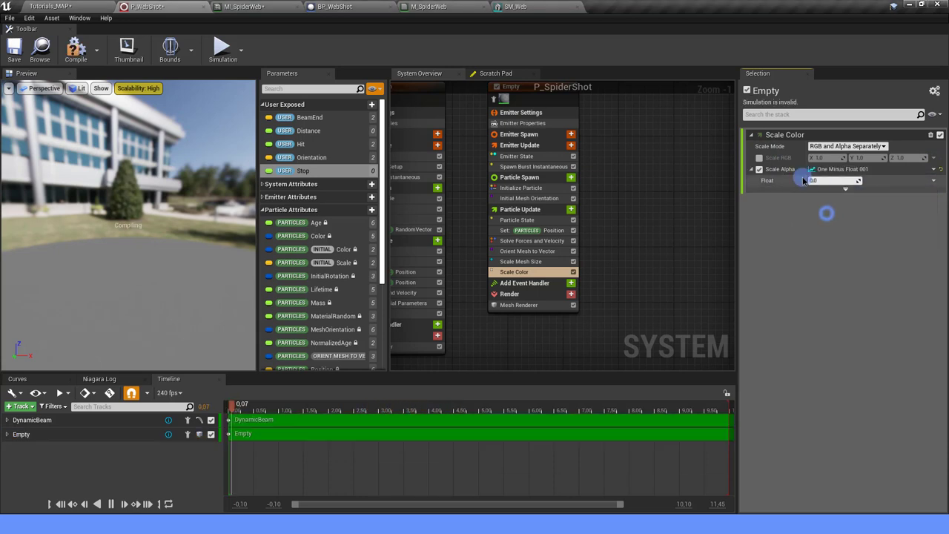
left_click_drag(301, 170, 826, 182)
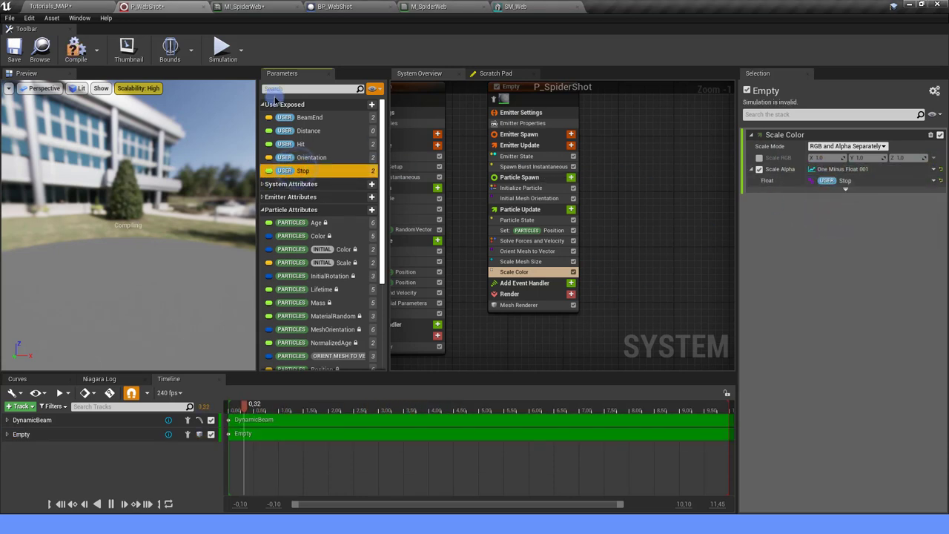
left_click(15, 49)
Step: Test-simulate the level, then review the P_WebShot system's user parameters
left_click(50, 6)
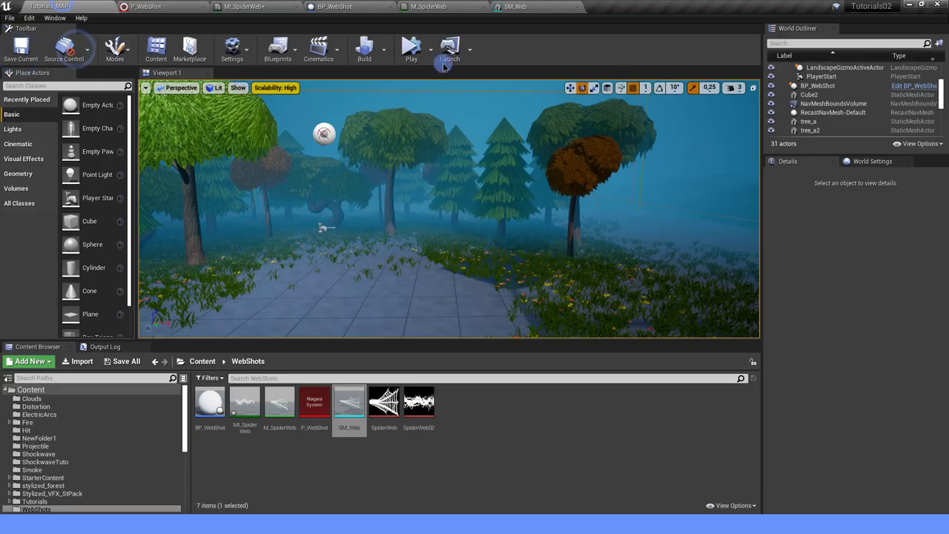
left_click(411, 50)
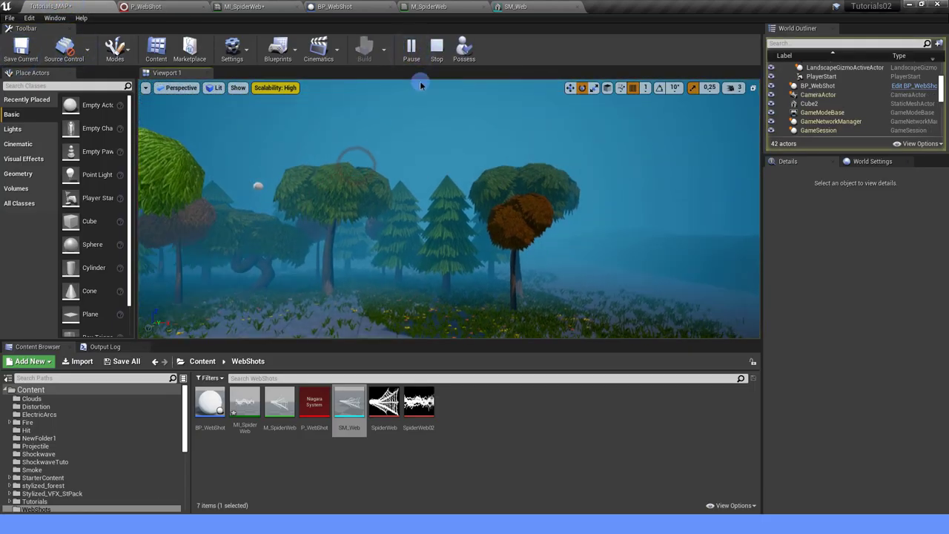
left_click(437, 50)
left_click(411, 51)
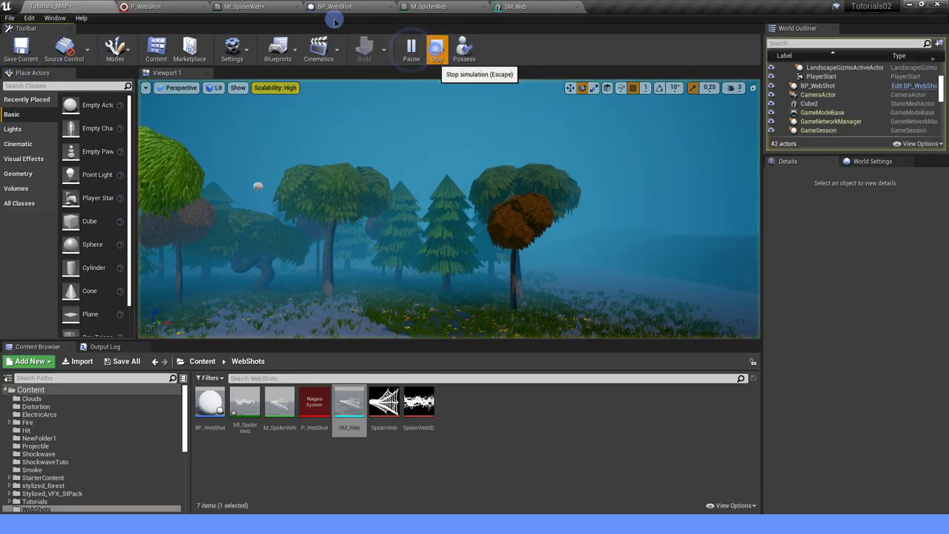
left_click(437, 49)
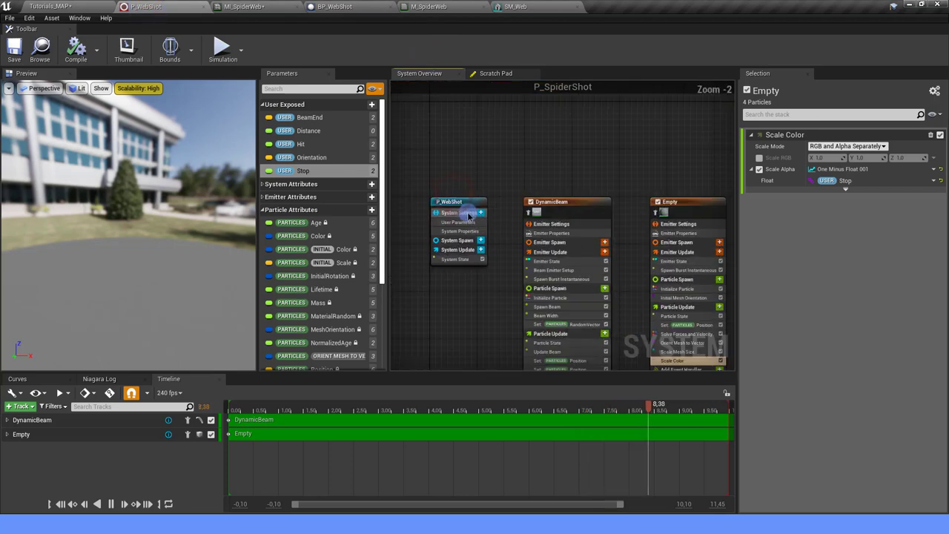
left_click(468, 215)
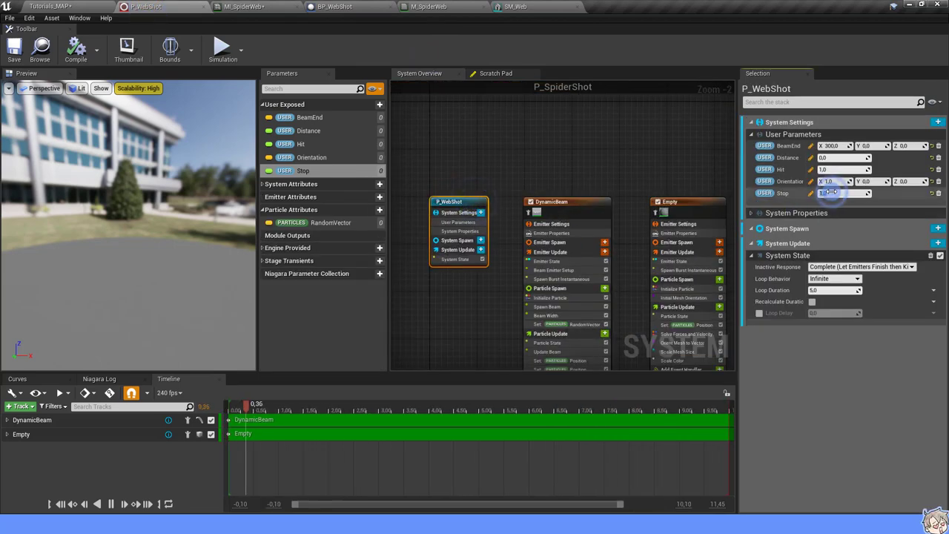
left_click(568, 97)
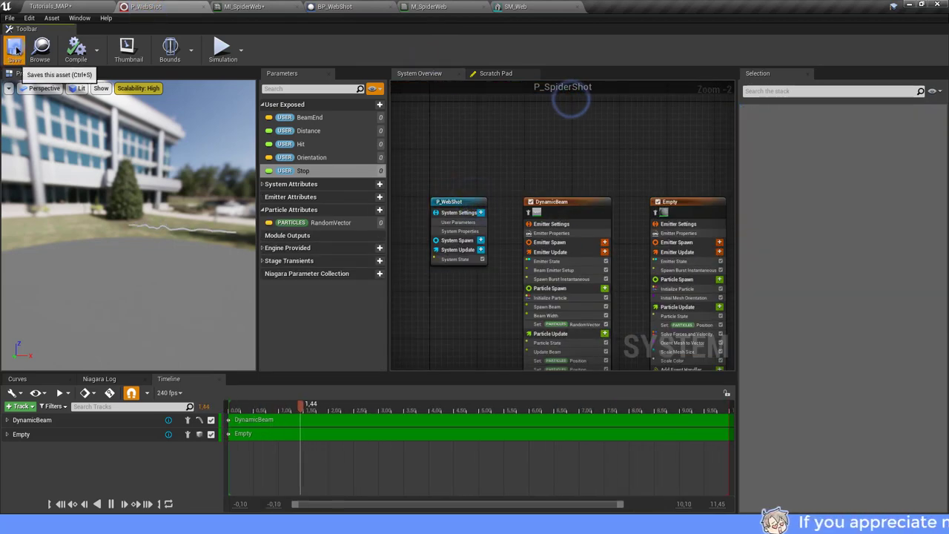
Step: Simulate the level twice more to watch the web shot effect
left_click(52, 9)
left_click(411, 46)
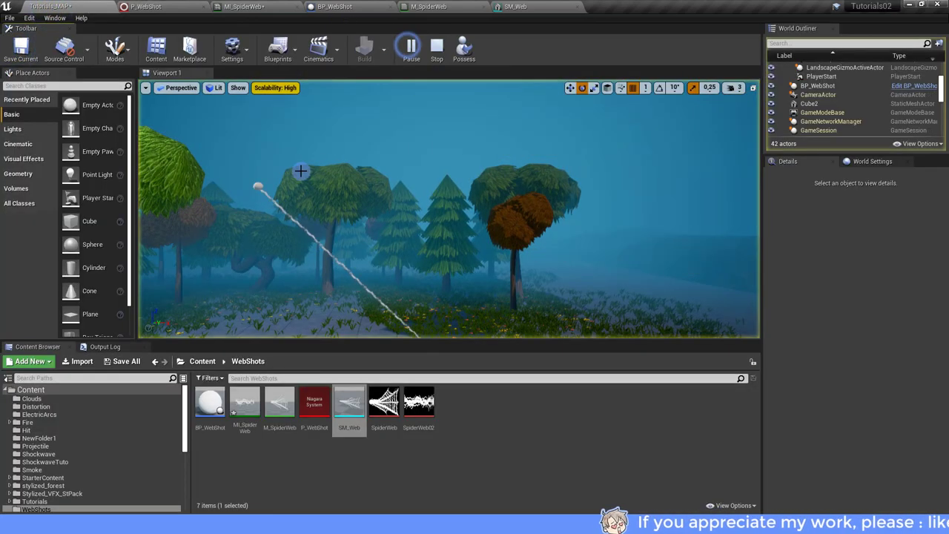
scroll(393, 260, "up", 3)
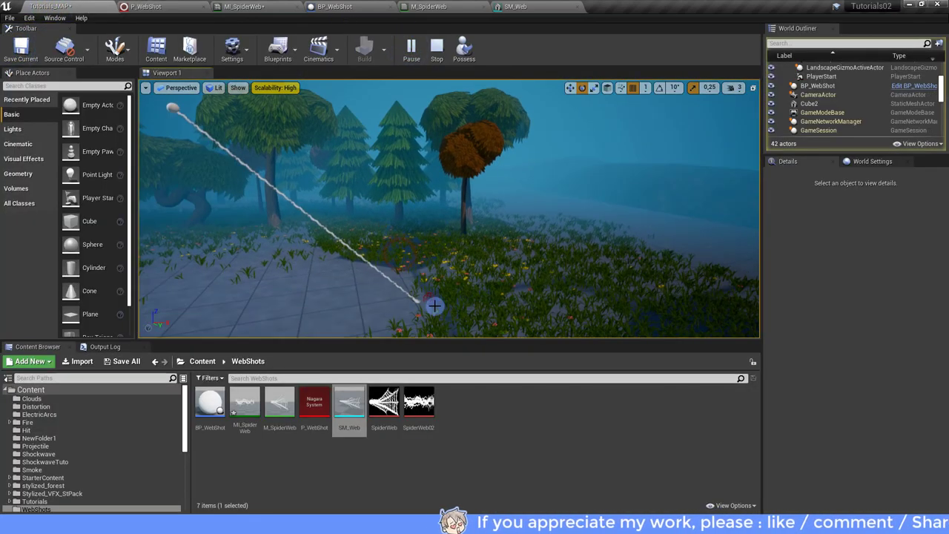
left_click(436, 45)
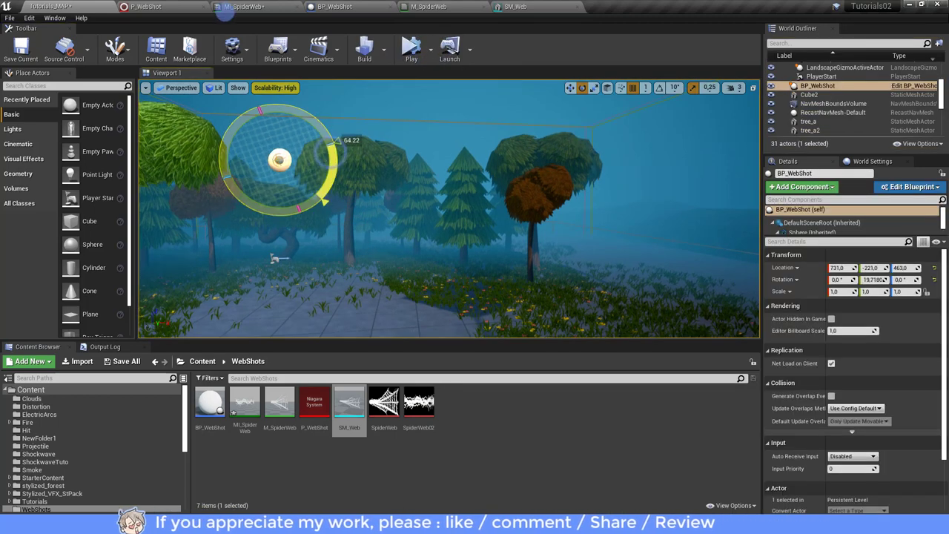
left_click(421, 52)
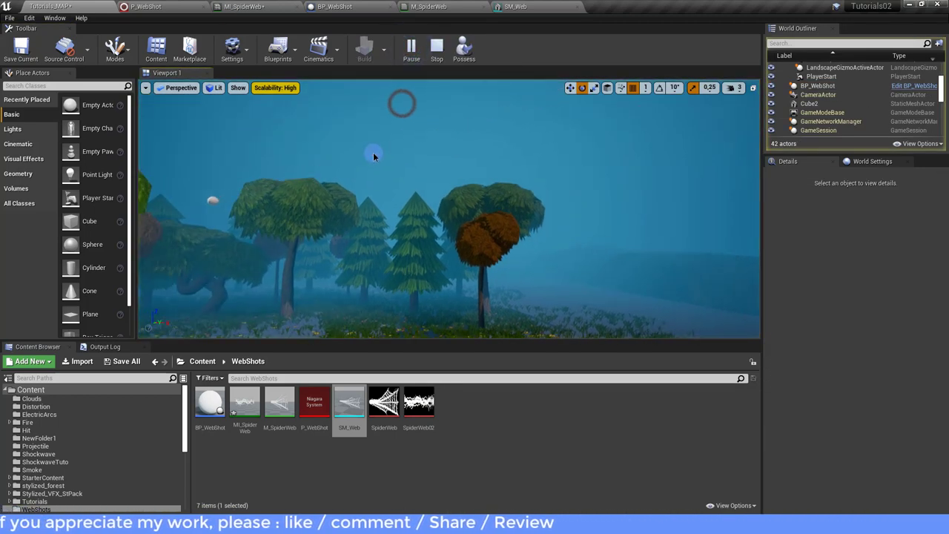
left_click(436, 46)
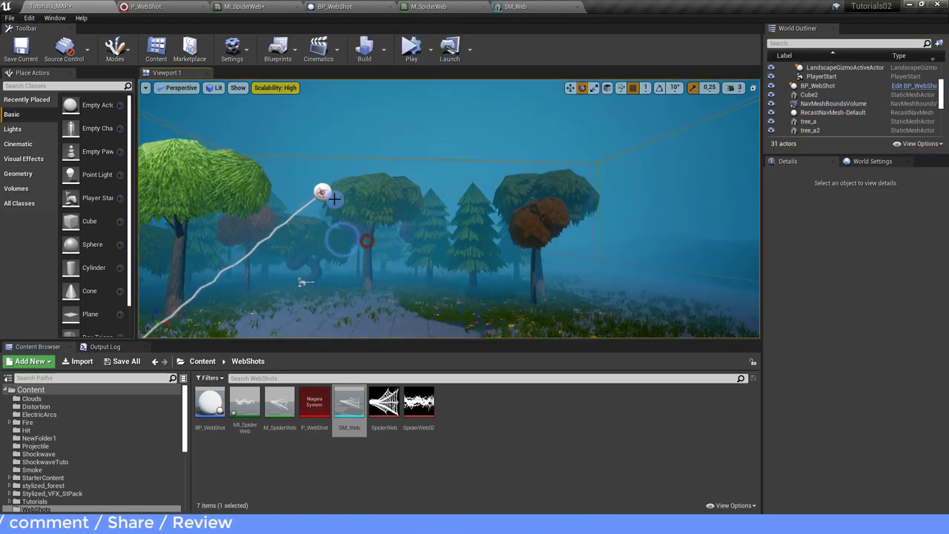
Step: Rotate the BP_WebShot actor to -34°, re-test the simulation, and open its Blueprint
left_click(328, 190)
left_click_drag(373, 194, 389, 215)
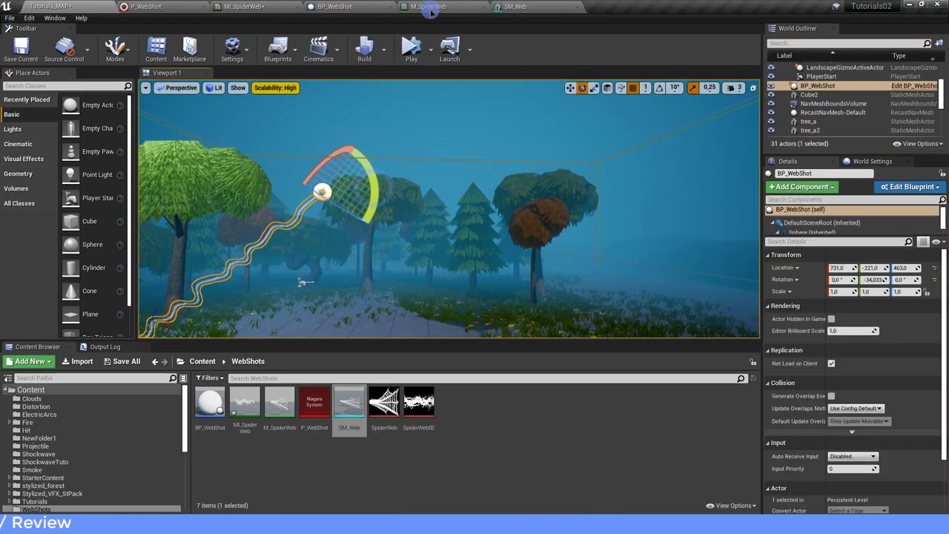
left_click(407, 49)
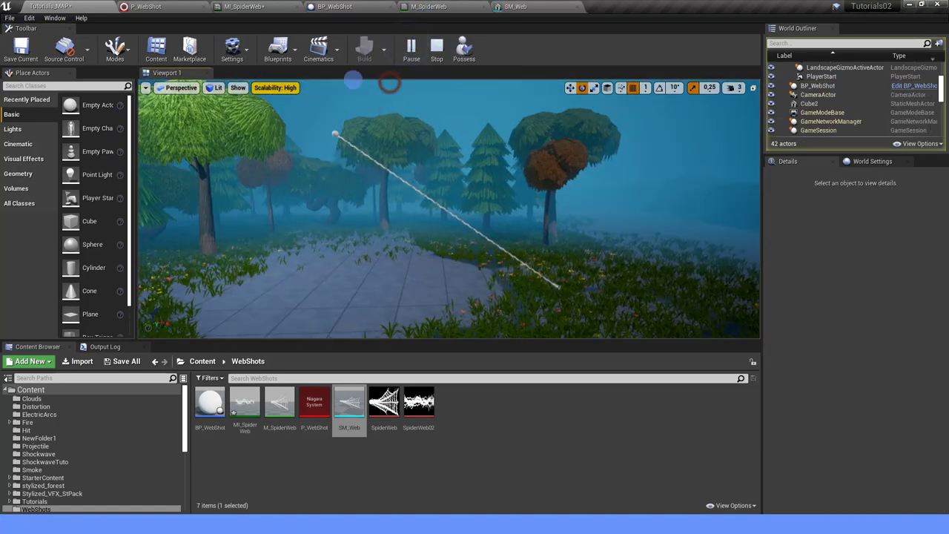
left_click(435, 46)
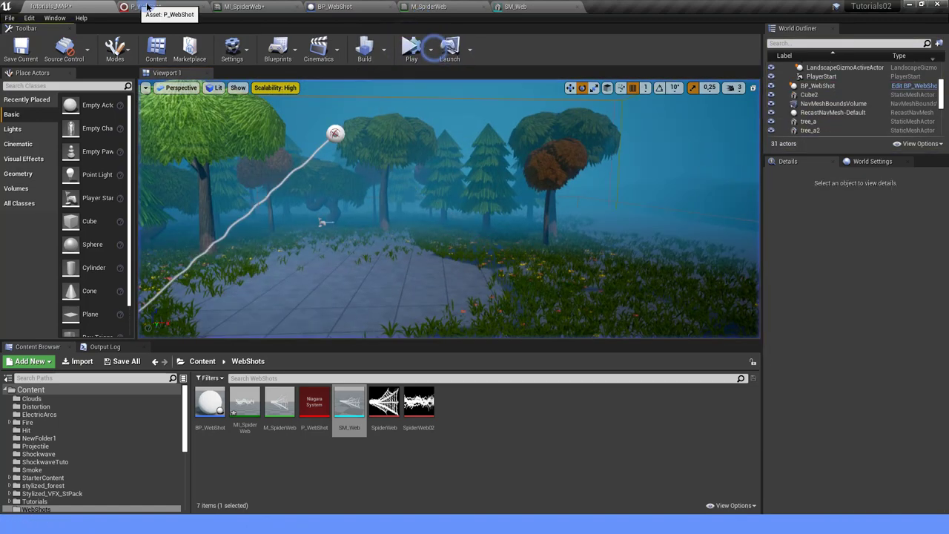
left_click(334, 6)
Step: Add a Sequence after Event BeginPlay with Then 1 wired to Add Impulse
right_click_drag(269, 189, 424, 173)
scroll(565, 277, "up", 3)
mouse_move(508, 258)
left_mouse_down()
mouse_move(361, 253)
mouse_move(451, 264)
left_mouse_up()
scroll(371, 256, "up", 3)
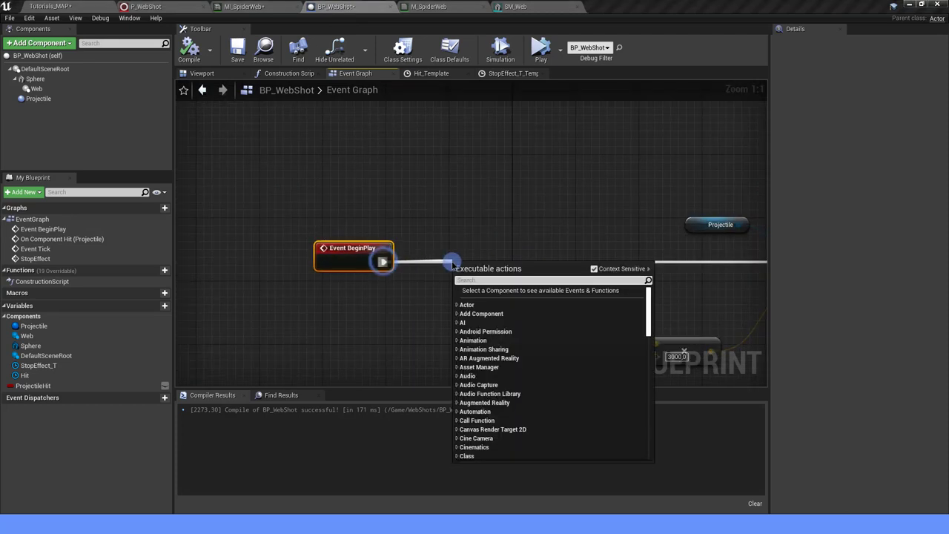
type("SERQUENCE")
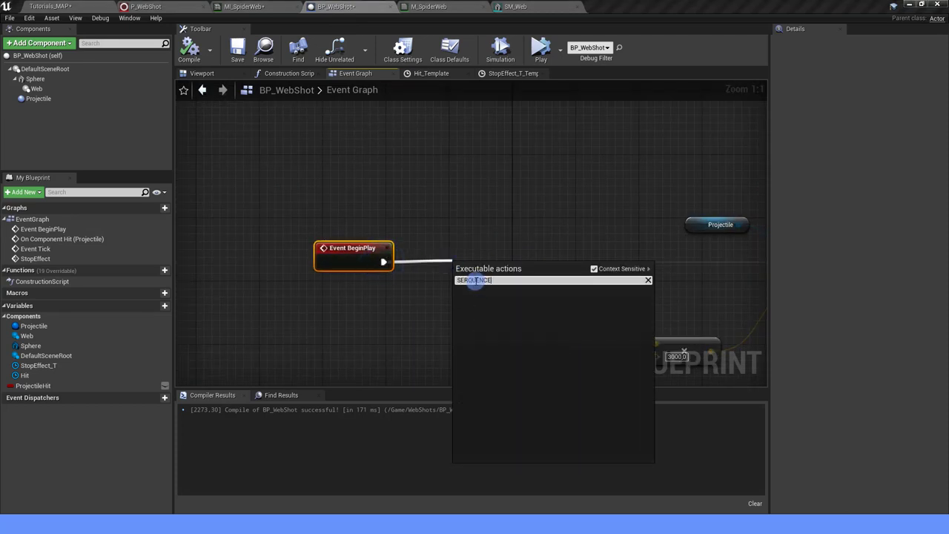
left_click(498, 392)
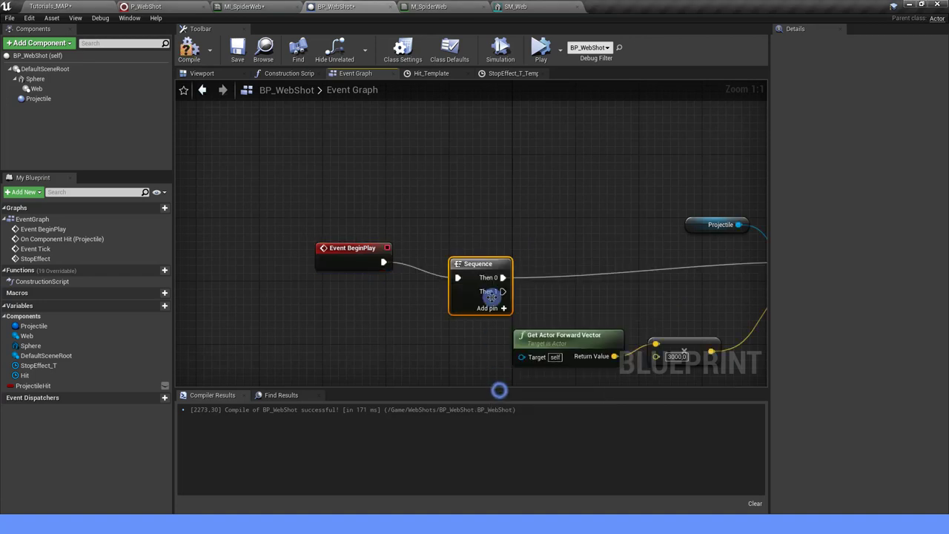
right_click_drag(478, 252, 362, 254)
left_click_drag(386, 277, 689, 264)
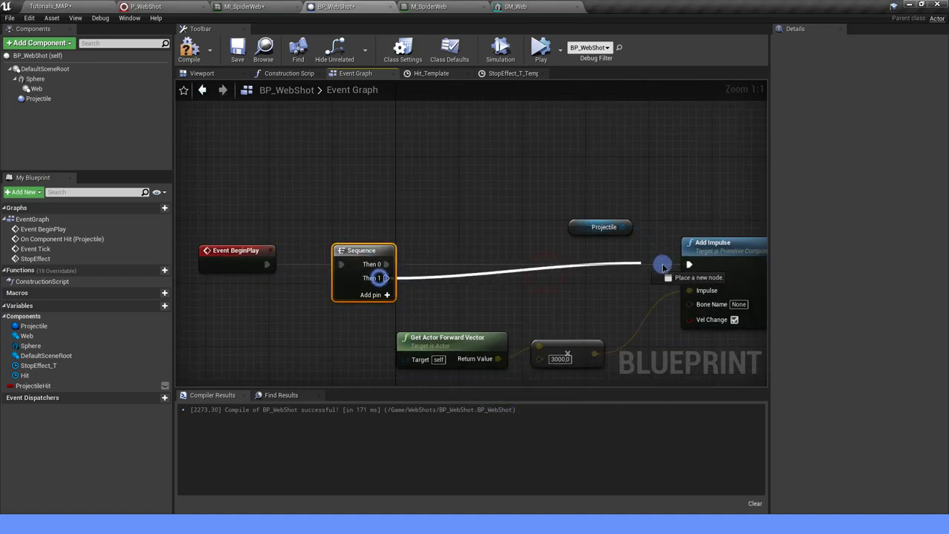
Step: Add a 3.0-second Delay off the Sequence's Then 0
left_click_drag(385, 264, 503, 135)
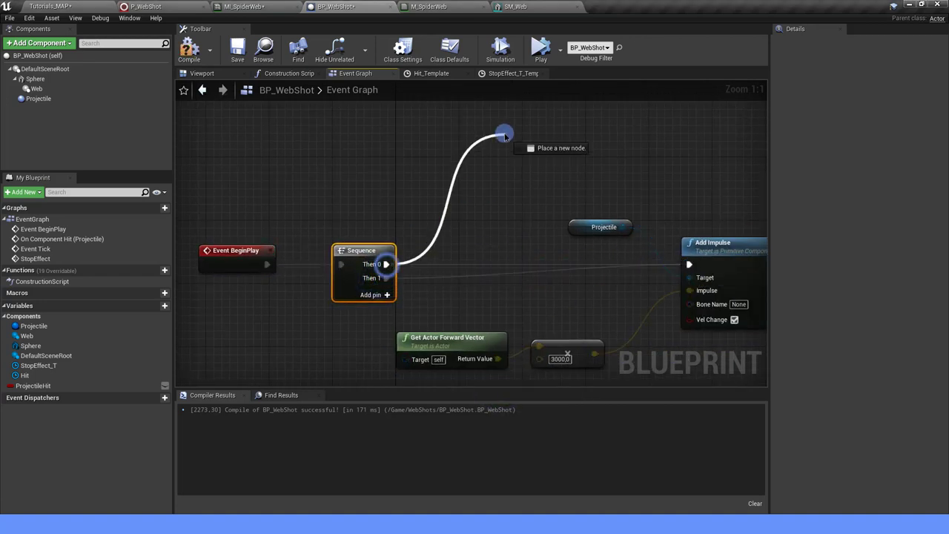
type("DELAY")
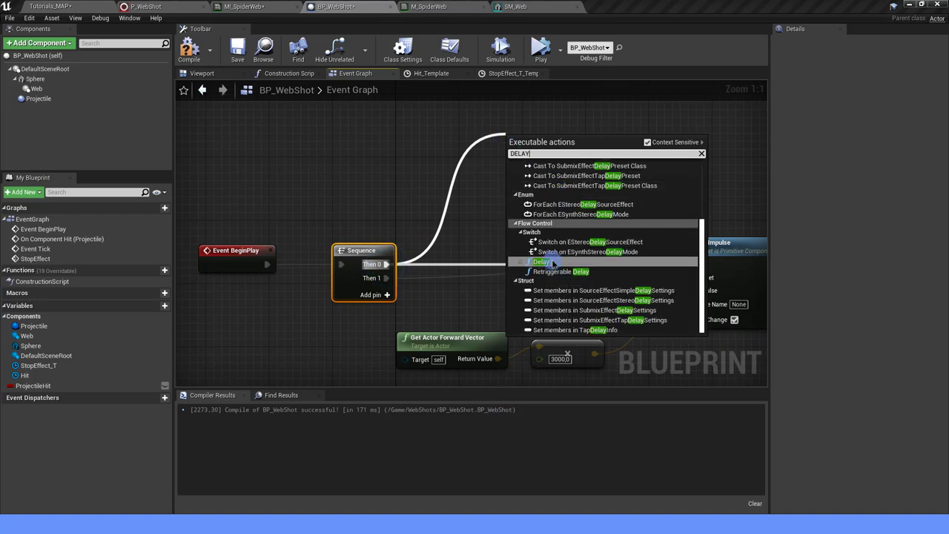
left_click(541, 261)
right_click_drag(556, 131, 479, 159)
left_click_drag(461, 183, 398, 135)
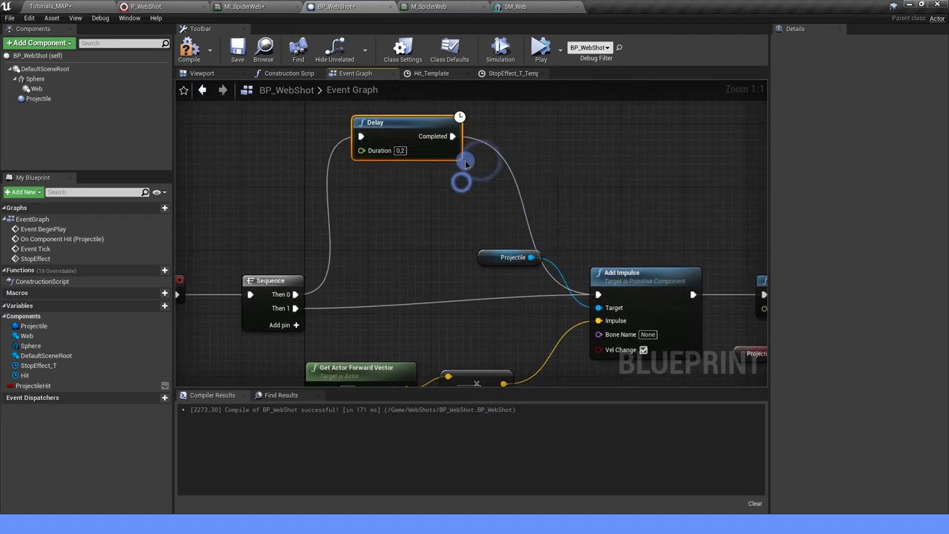
left_click(451, 136, "alt")
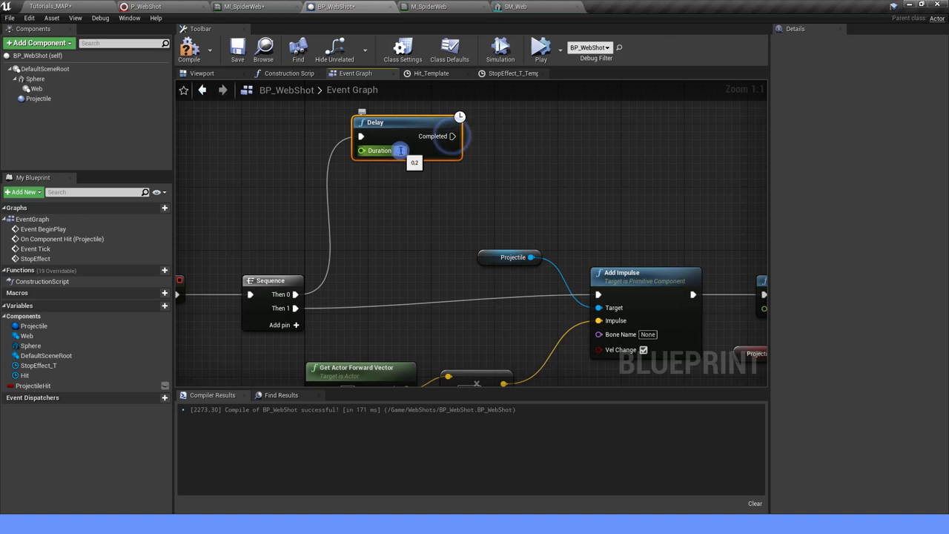
type("3")
Step: Call Stop Effect after the Delay completes, save the Blueprint, and play the level
right_click_drag(523, 154, 467, 180)
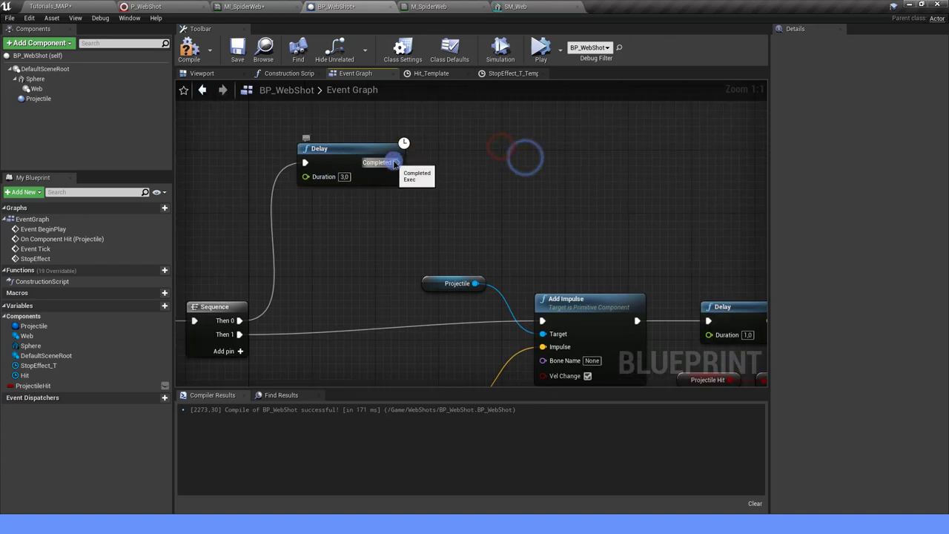
left_click_drag(397, 162, 510, 163)
type("STOP EFF")
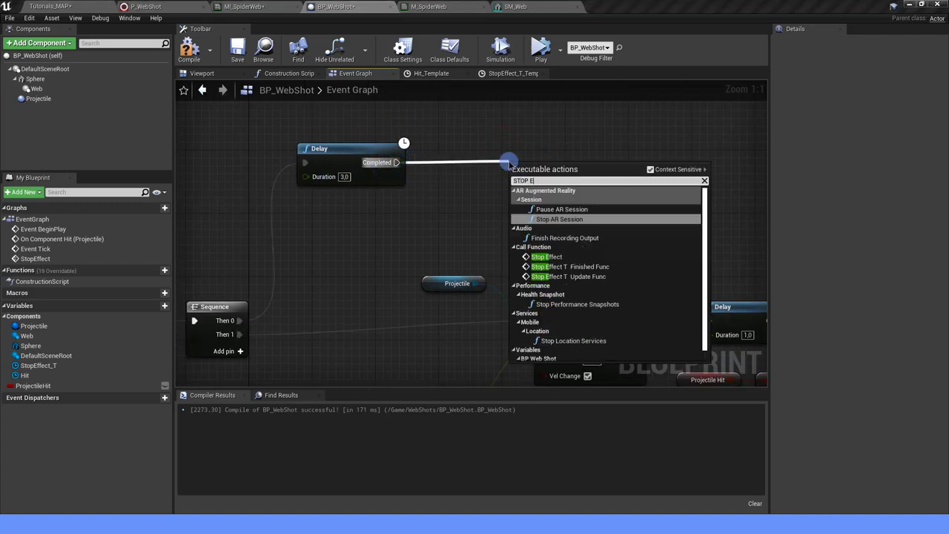
left_click(565, 201)
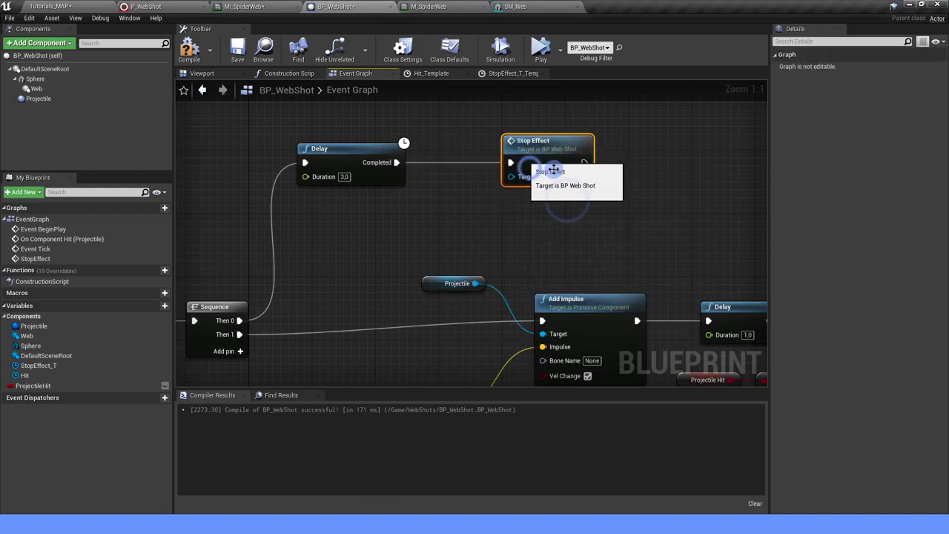
scroll(662, 190, "down", 3)
right_click_drag(662, 191, 315, 193)
right_click_drag(617, 172, 443, 147)
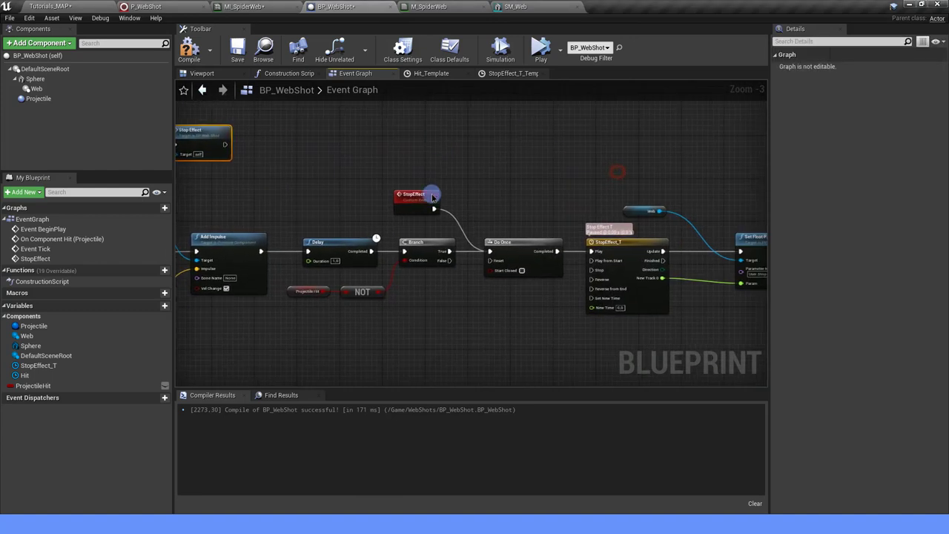
right_click_drag(358, 191, 558, 188)
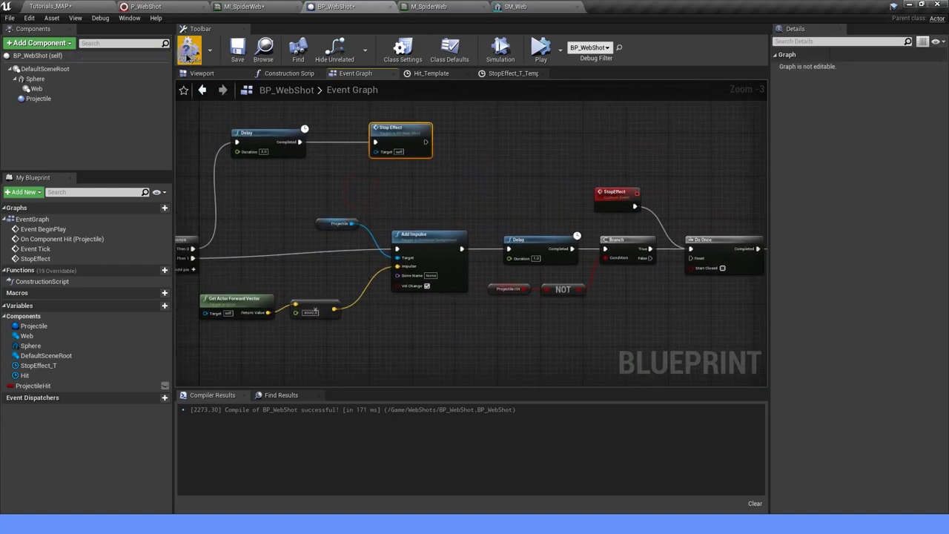
left_click(238, 48)
left_click(408, 51)
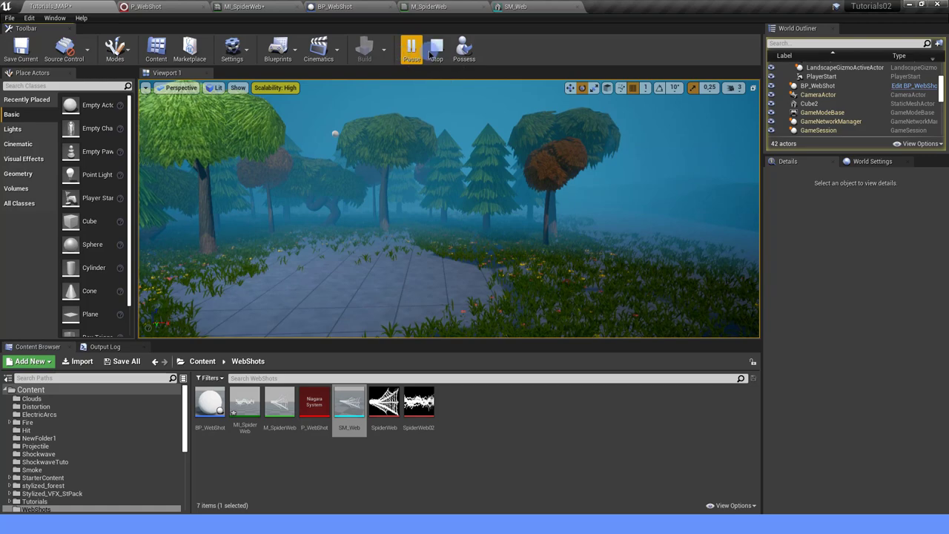
Step: Check the Projectile component's Details, compile and save BP_WebShot, then replay the level
left_click(432, 52)
left_click(332, 7)
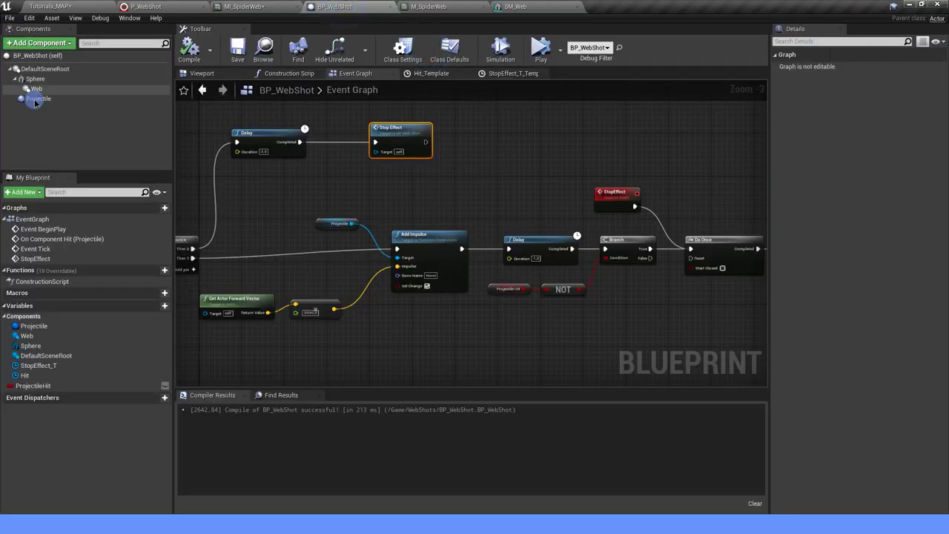
left_click(37, 99)
scroll(860, 367, "down", 3)
scroll(860, 360, "down", 2)
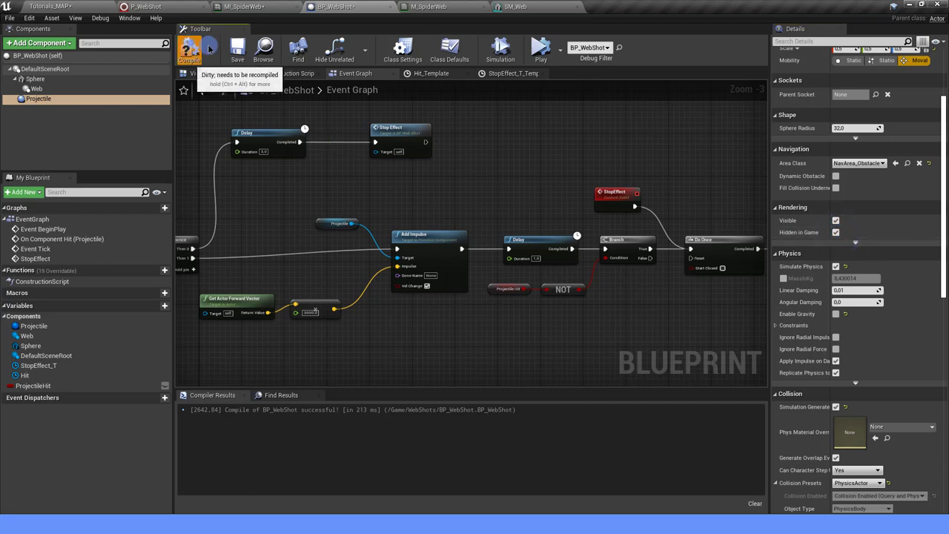
left_click(237, 49)
left_click(89, 7)
left_click(401, 49)
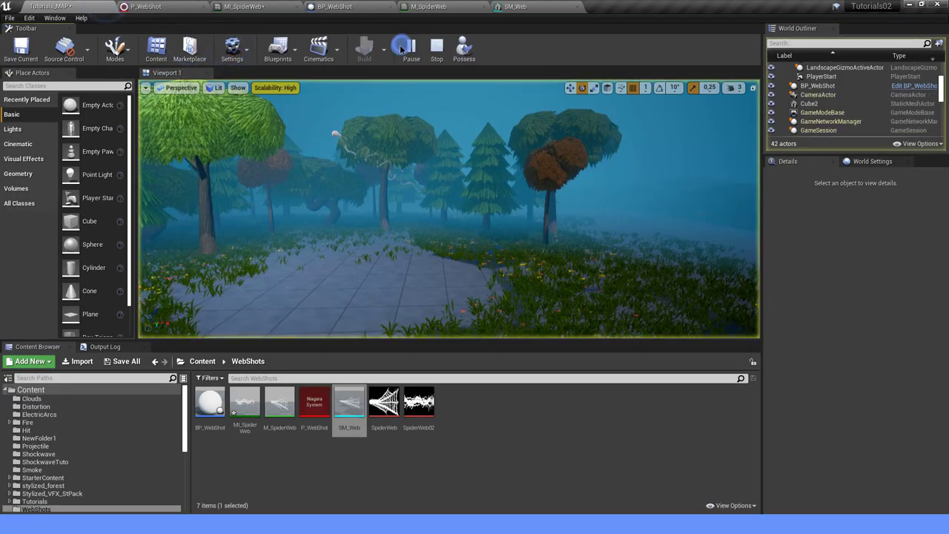